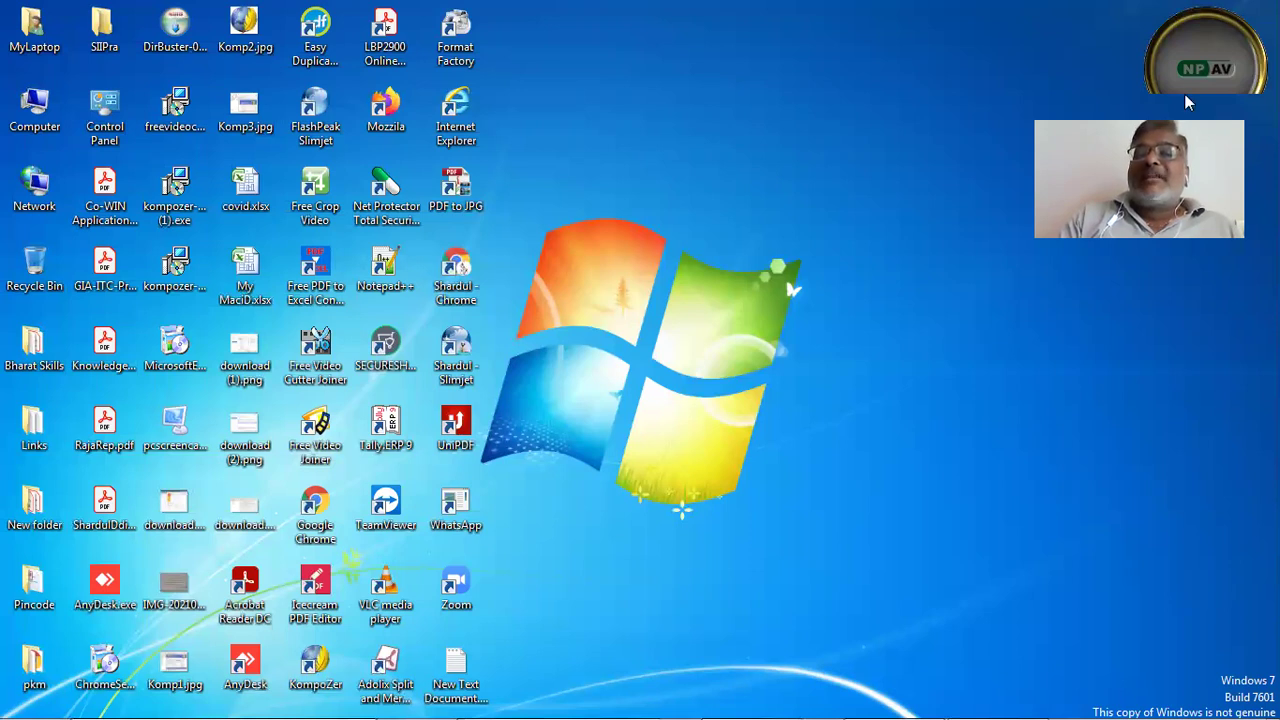
Restore the KompoZer 'Kopozer - at First Site' window from the taskbar.
mouse_move(783, 700)
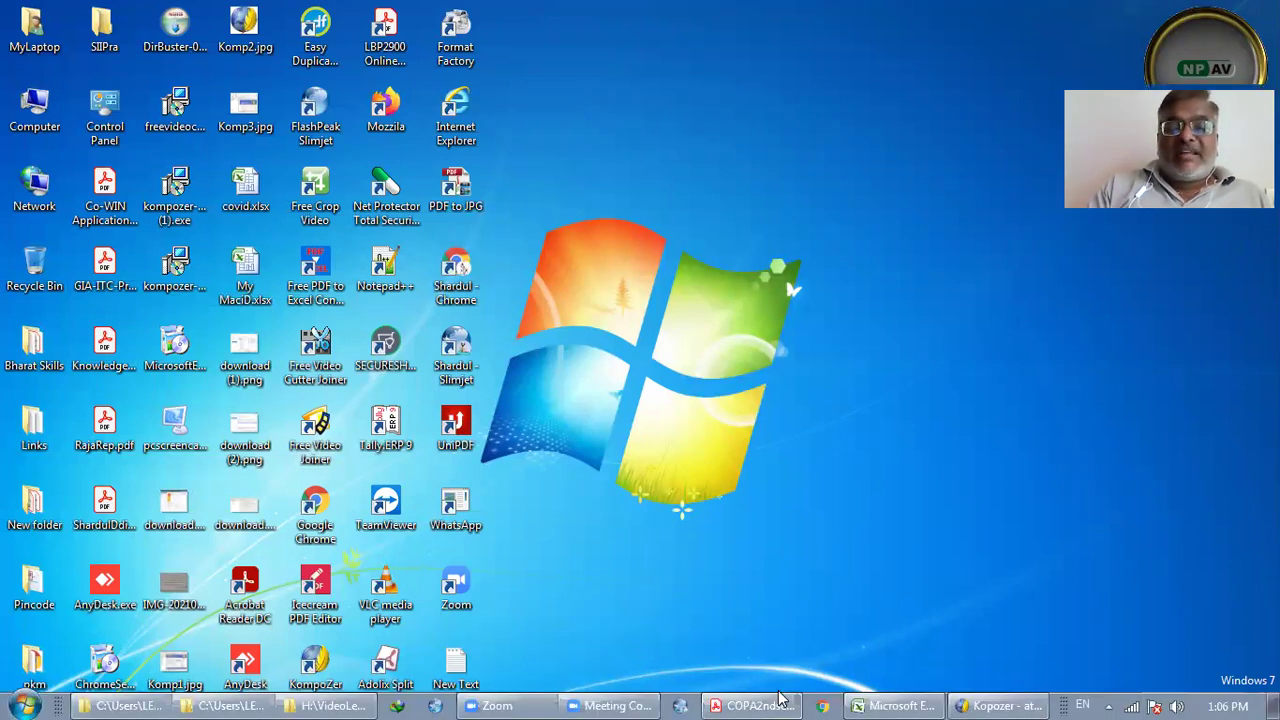
click(968, 704)
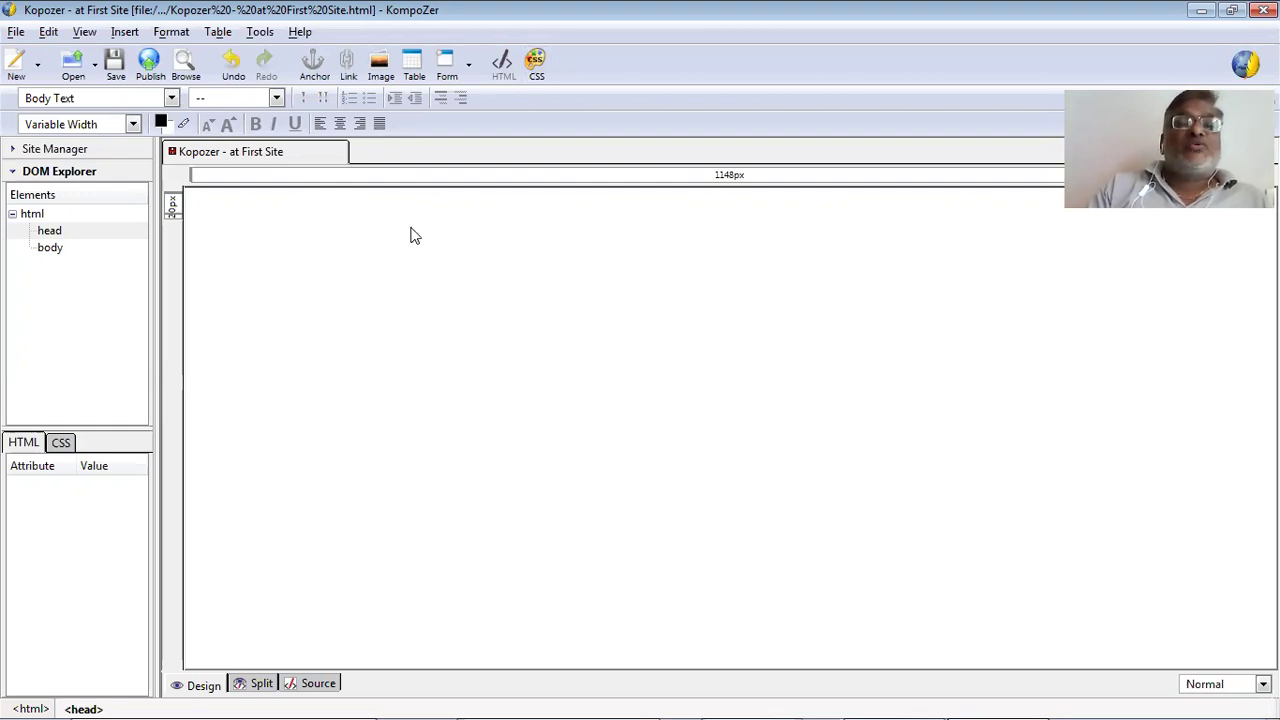
Dismiss the Insert menu and cancel the Convert To Table dialog.
click(124, 31)
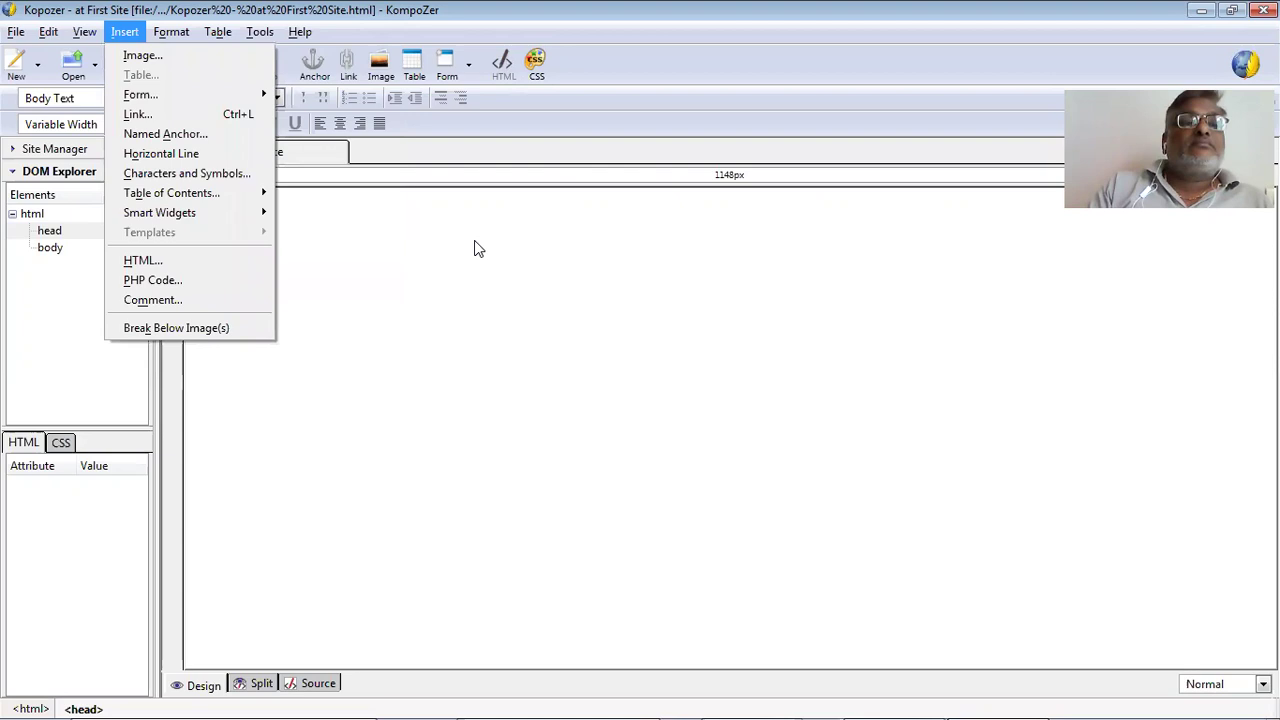
click(434, 170)
click(414, 66)
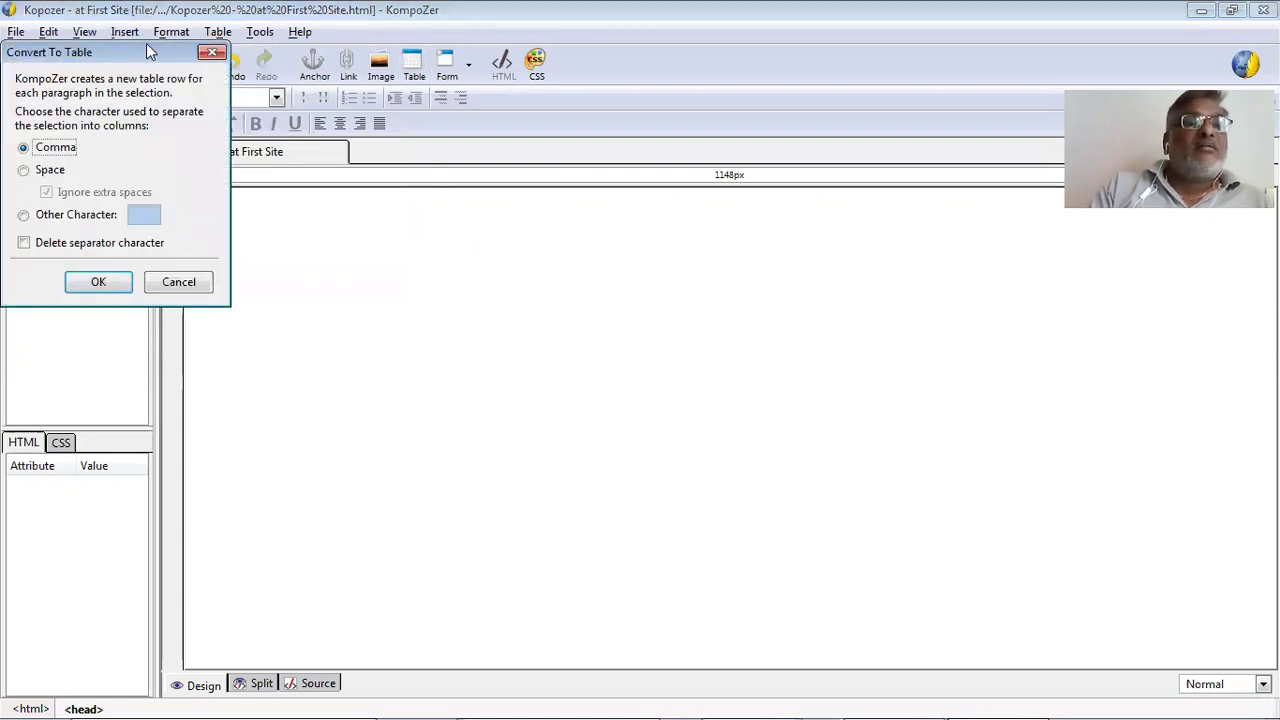
drag(146, 45, 372, 152)
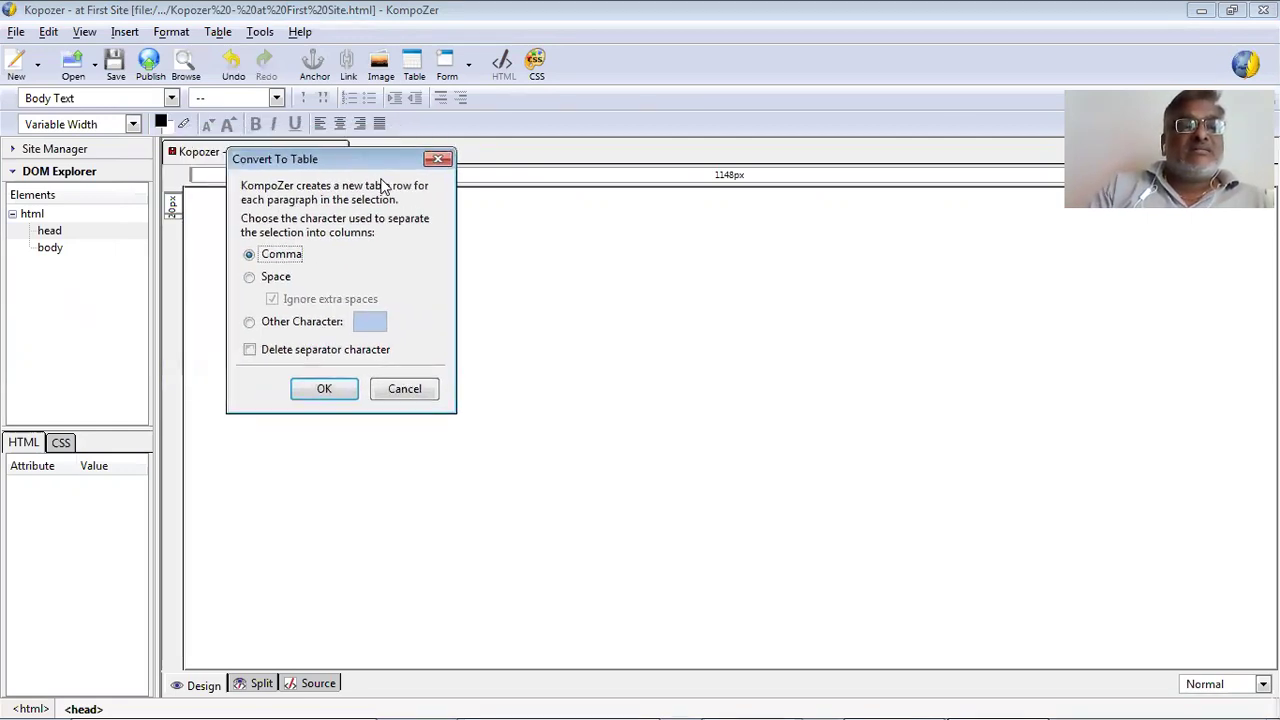
click(396, 396)
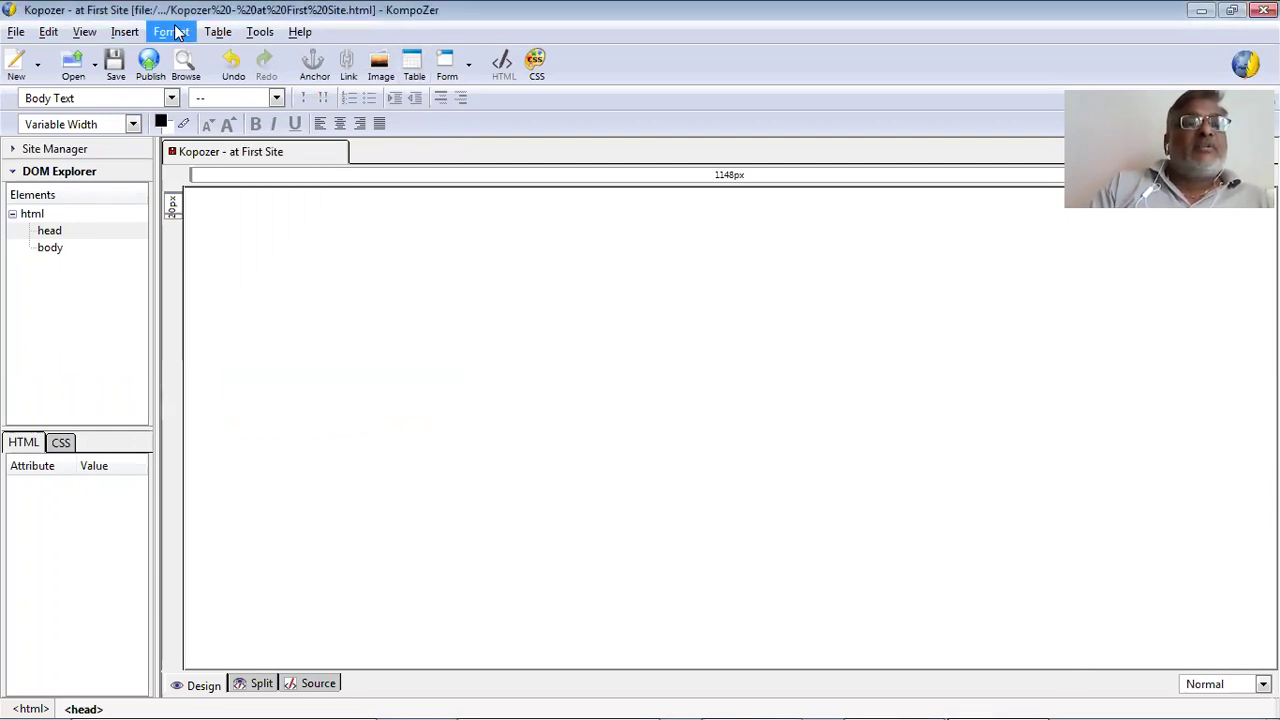
Start the empty page with a paragraph format, leaving the Insert menu unused.
click(130, 33)
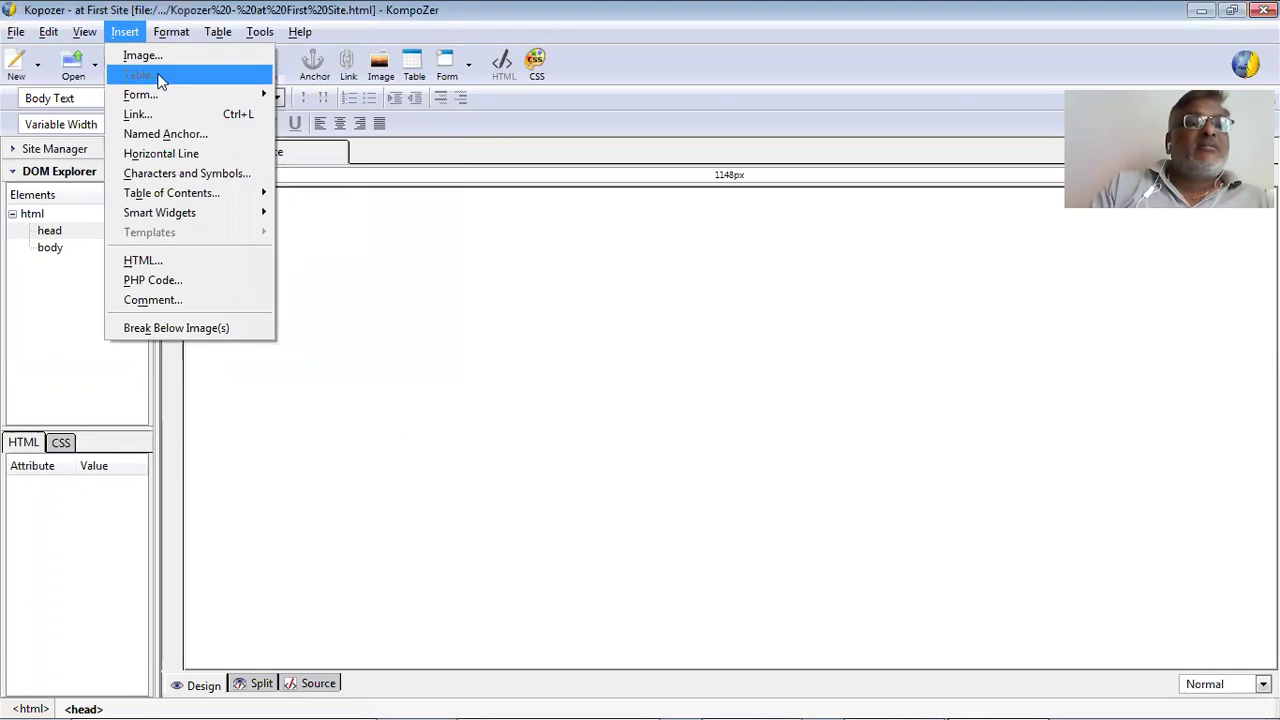
click(365, 320)
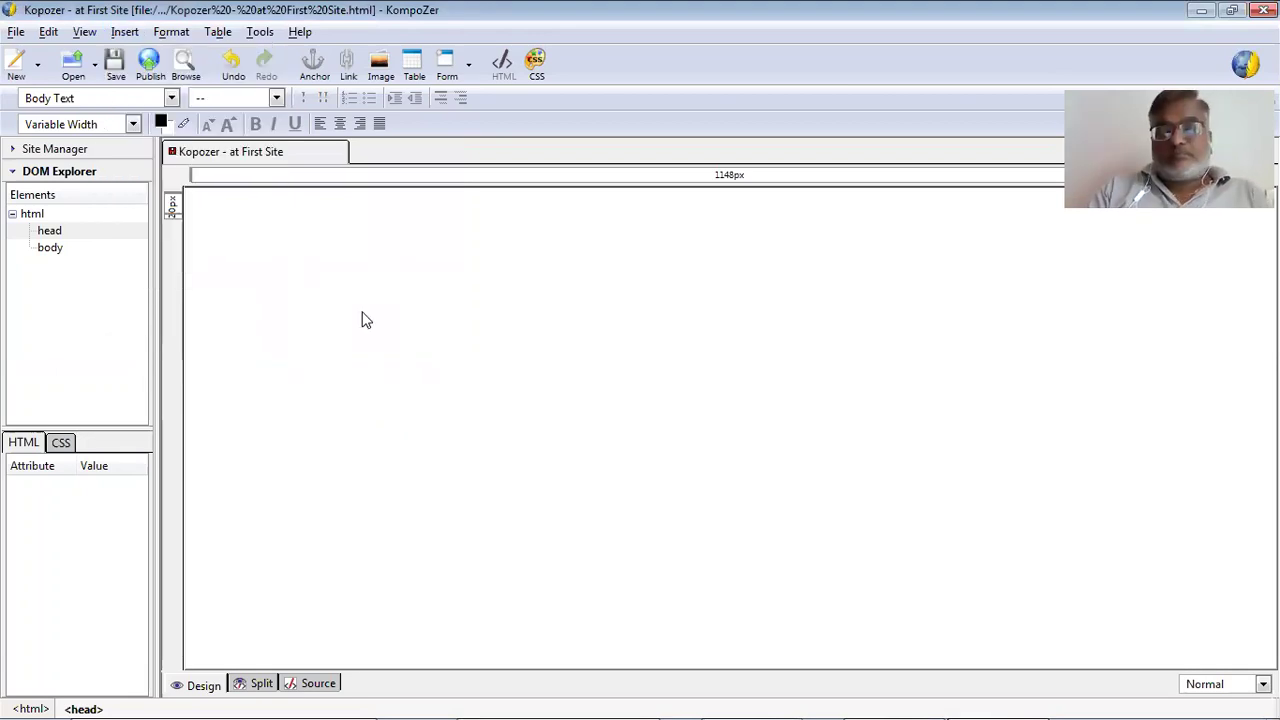
click(171, 98)
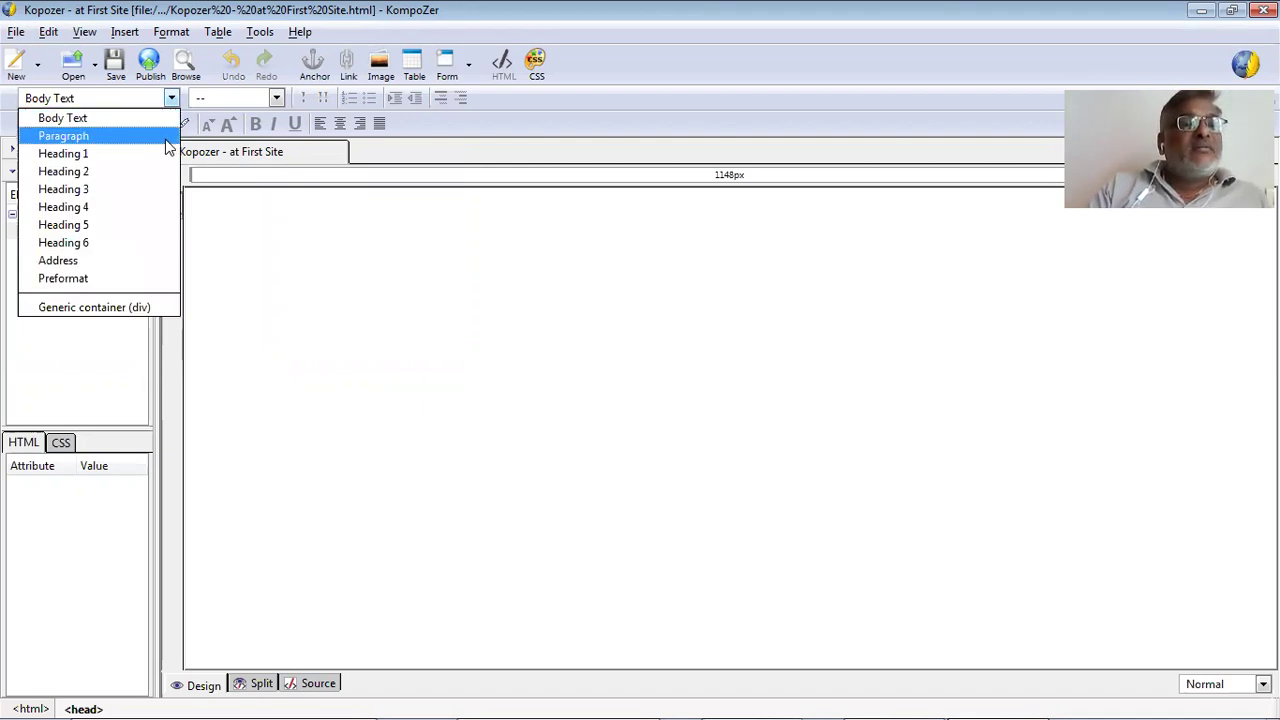
key(Return)
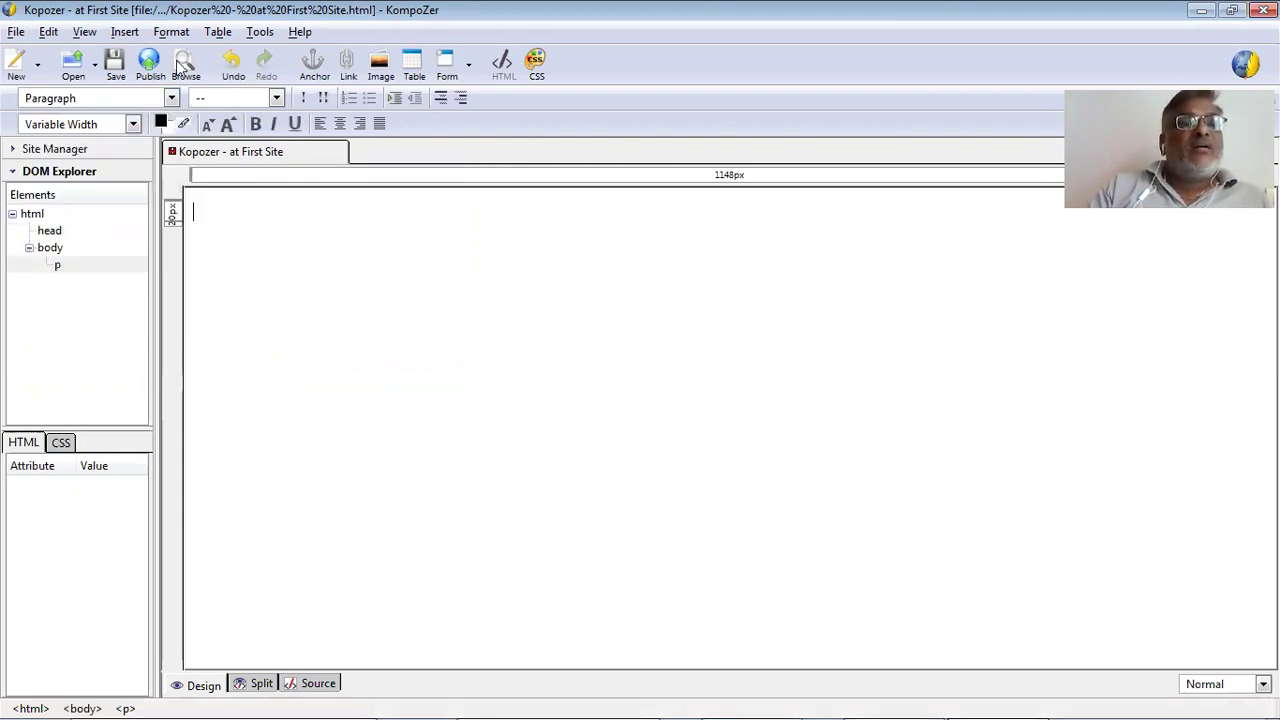
click(125, 32)
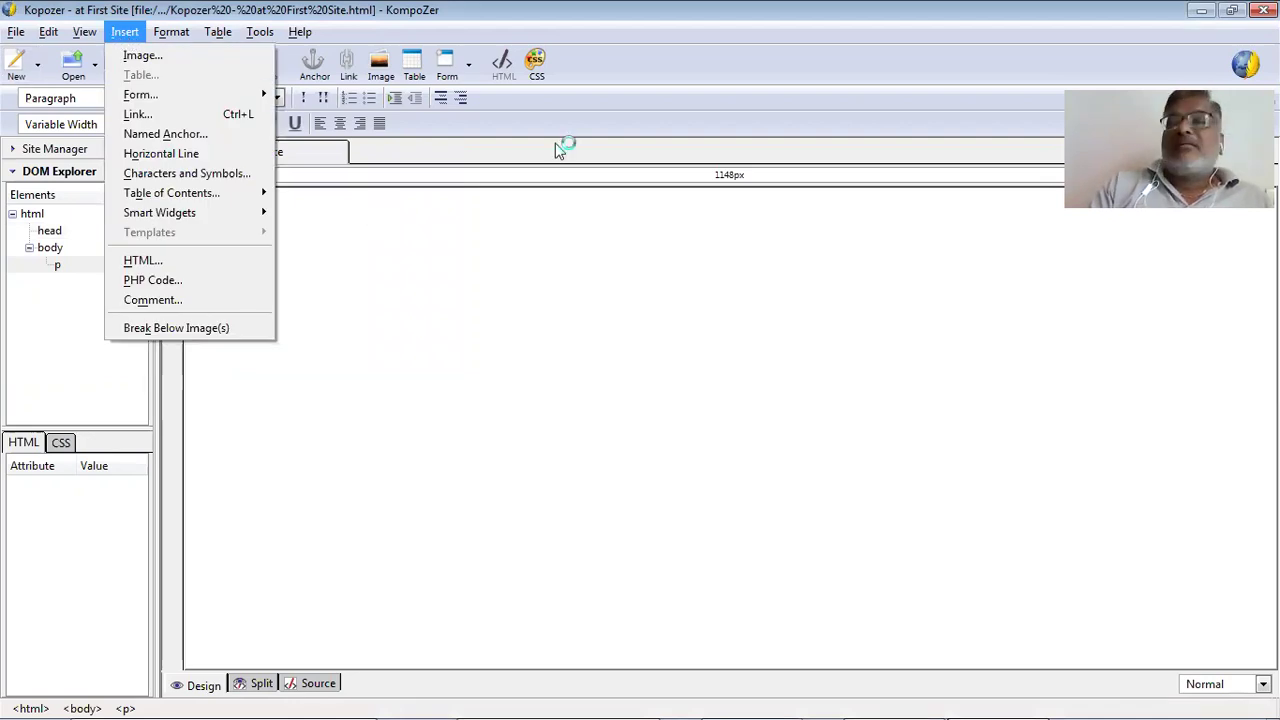
click(371, 220)
Close the First Site page without saving and relaunch KompoZer.
key(ctrl+w)
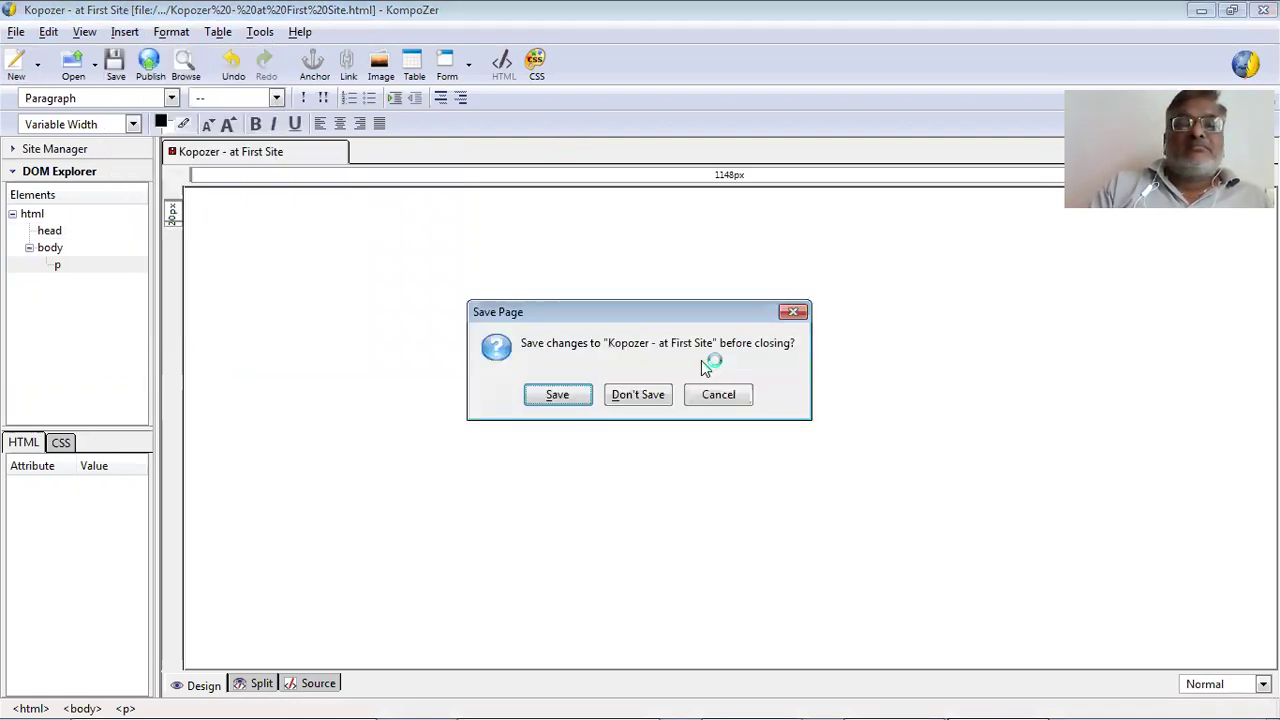
click(665, 398)
double_click(305, 680)
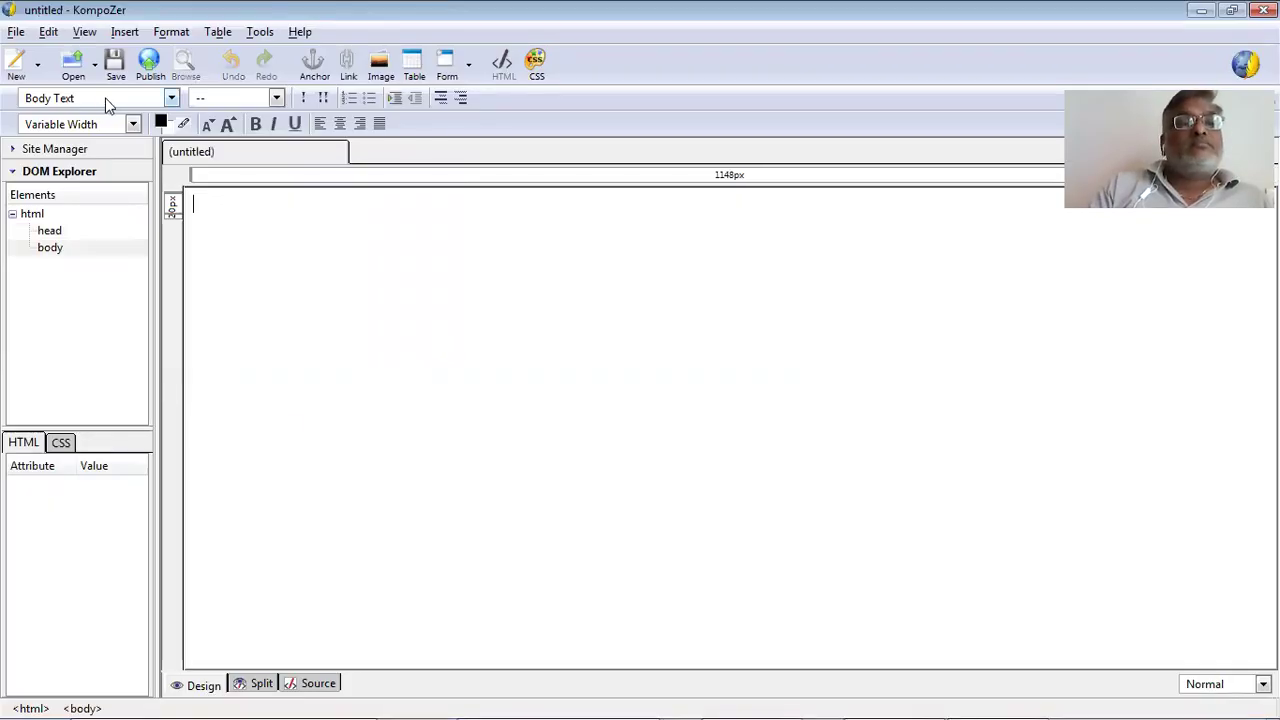
click(125, 32)
Set up a new table with 3 rows, 3 columns, 75% width and border 1.
click(144, 75)
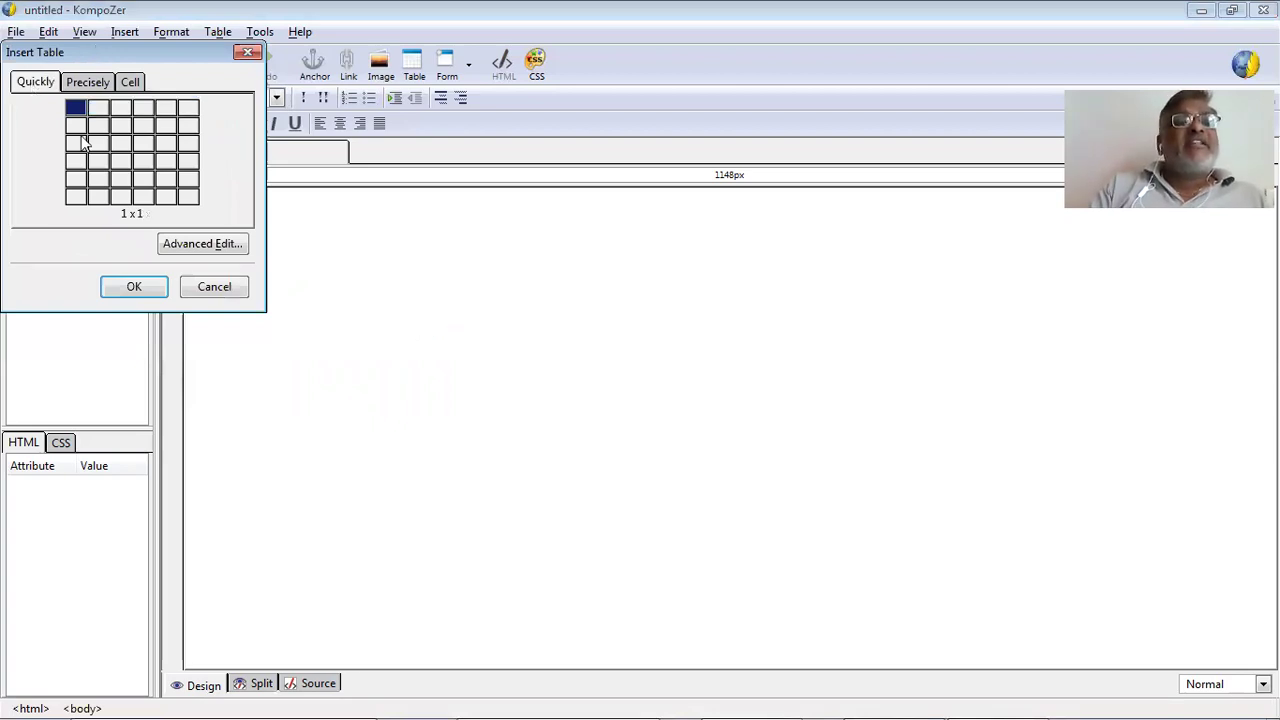
click(97, 178)
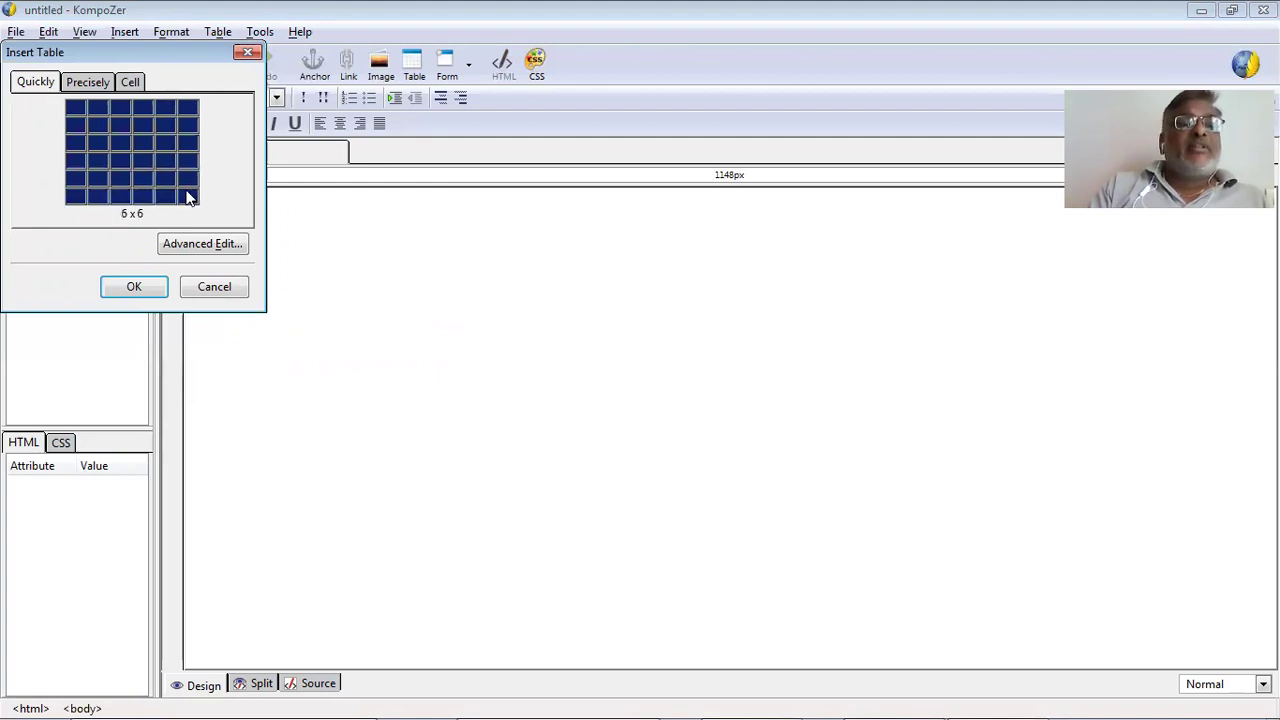
click(106, 84)
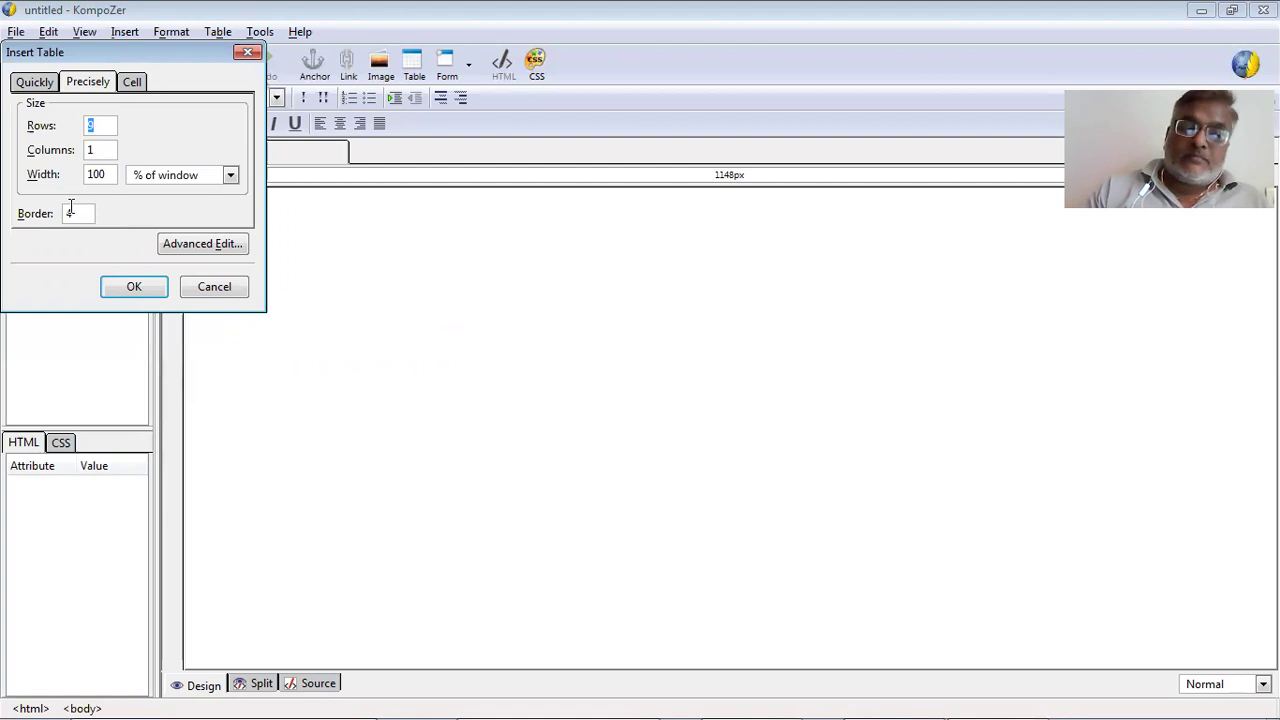
text(5)
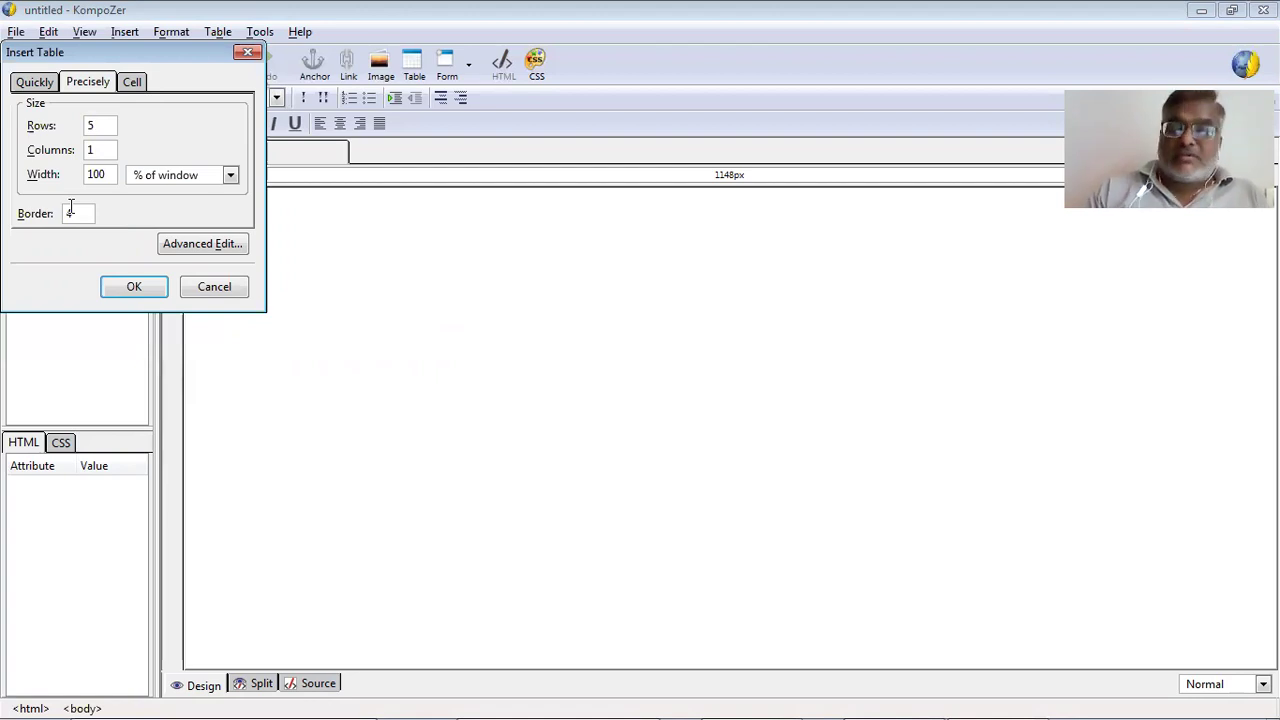
key(BackSpace)
text(3)
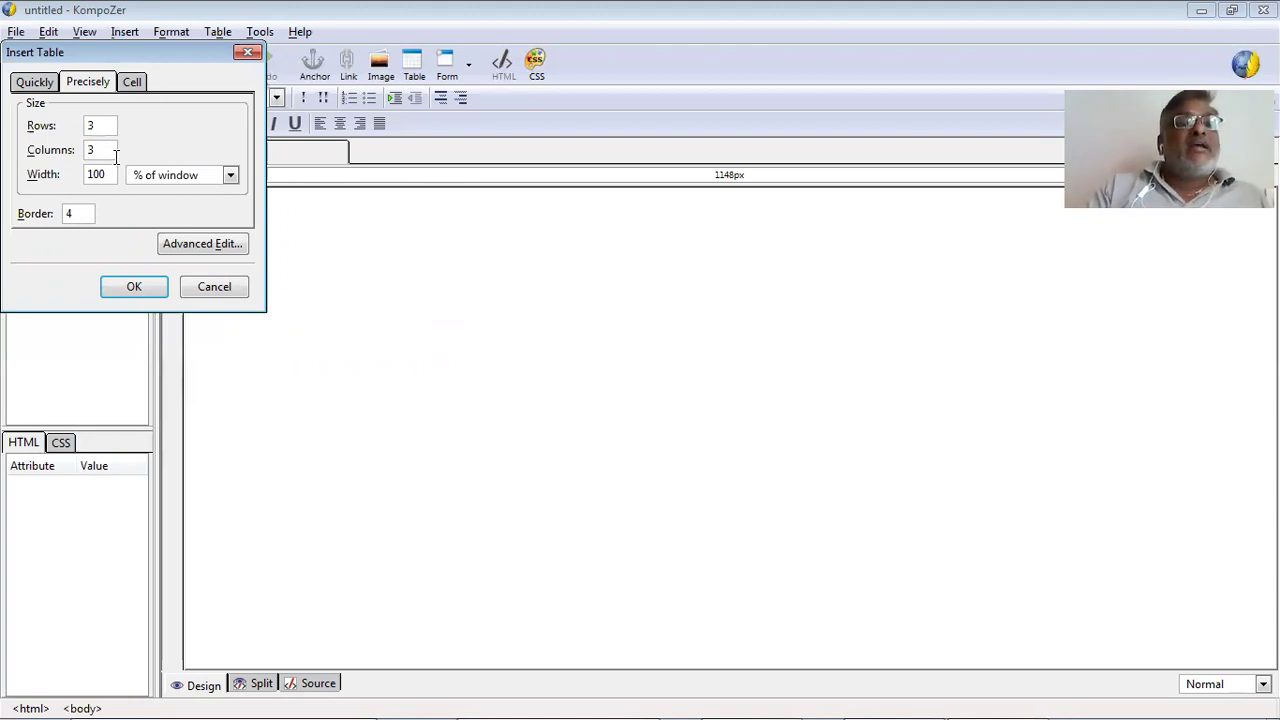
click(65, 180)
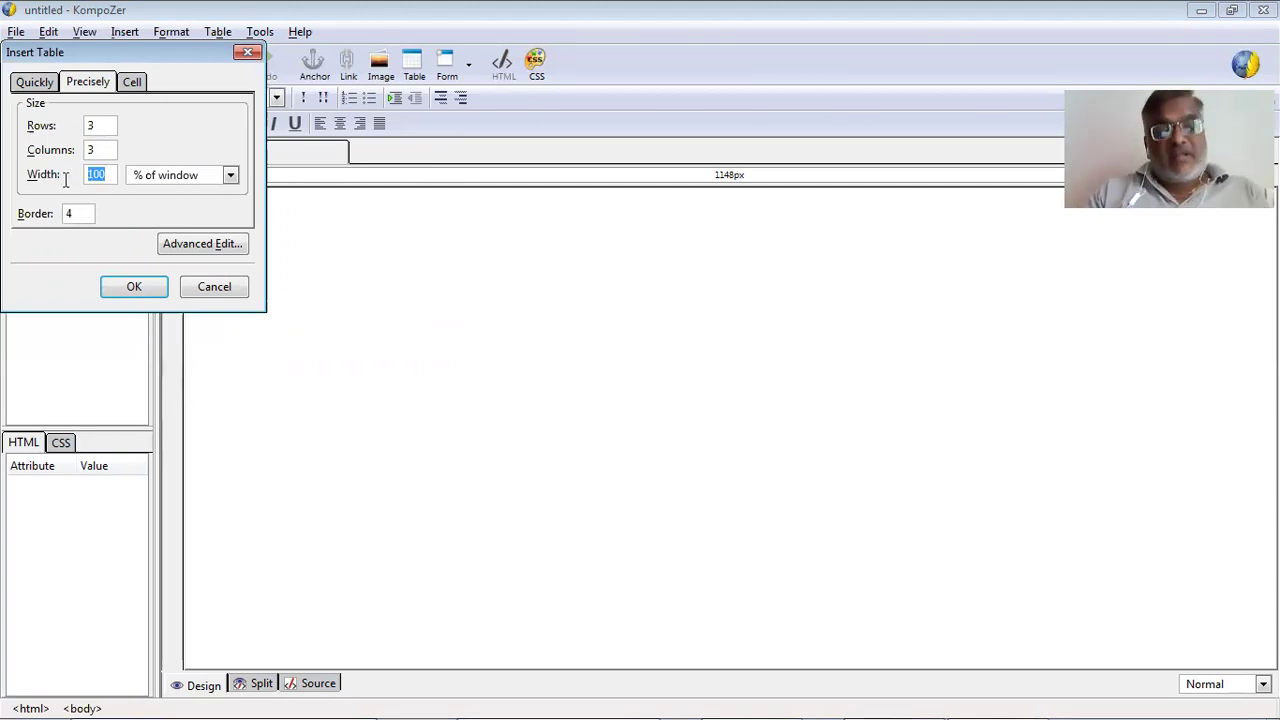
text(75)
click(25, 218)
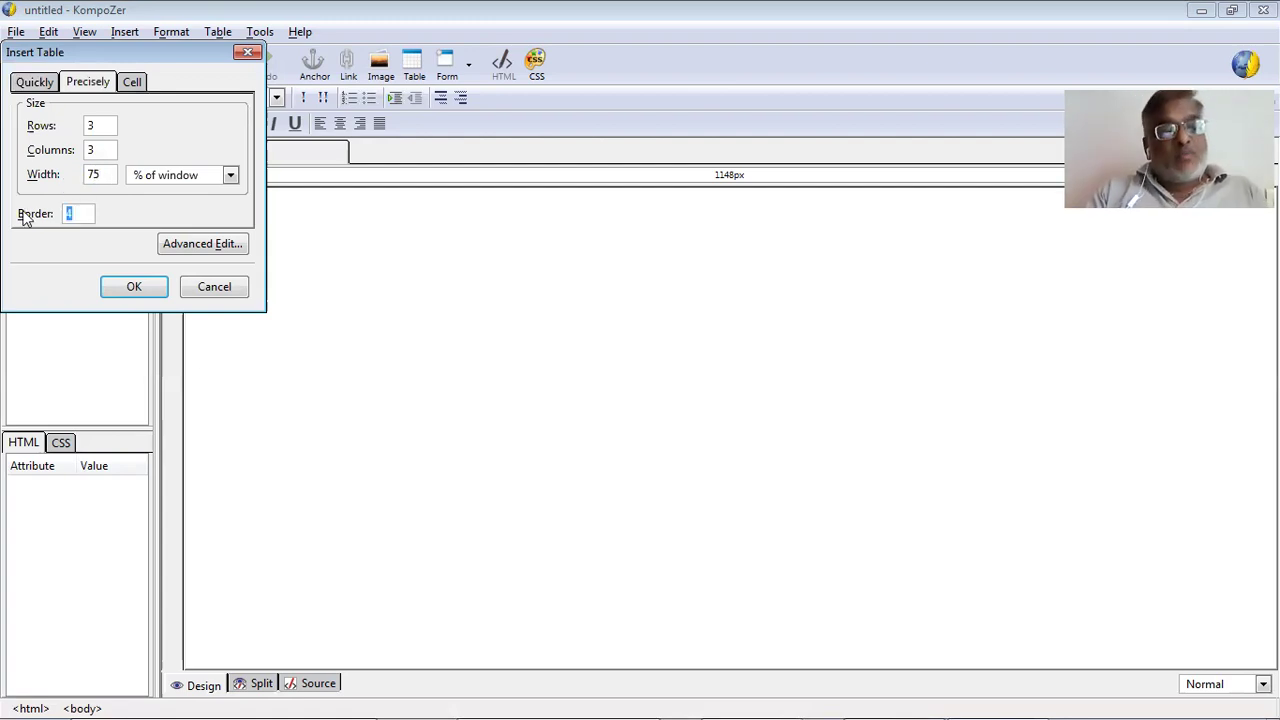
text(1)
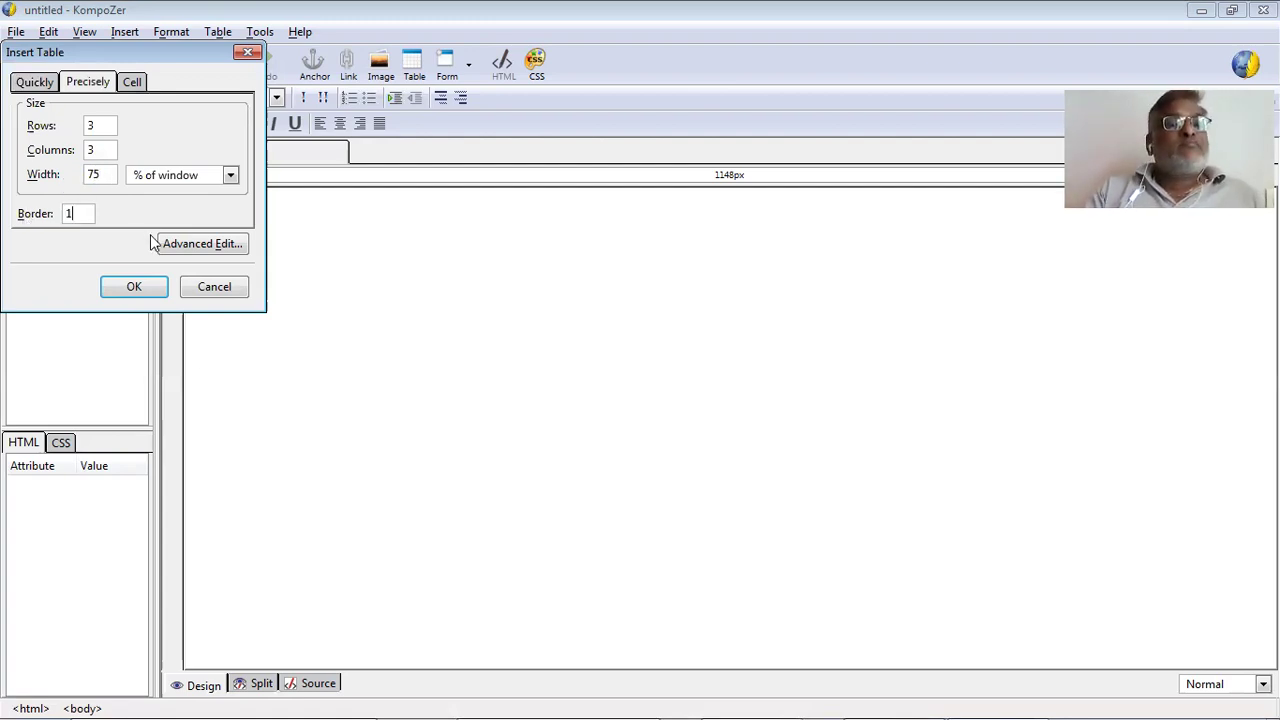
Center and middle-align the table cells, then insert the 3x3 table.
click(134, 81)
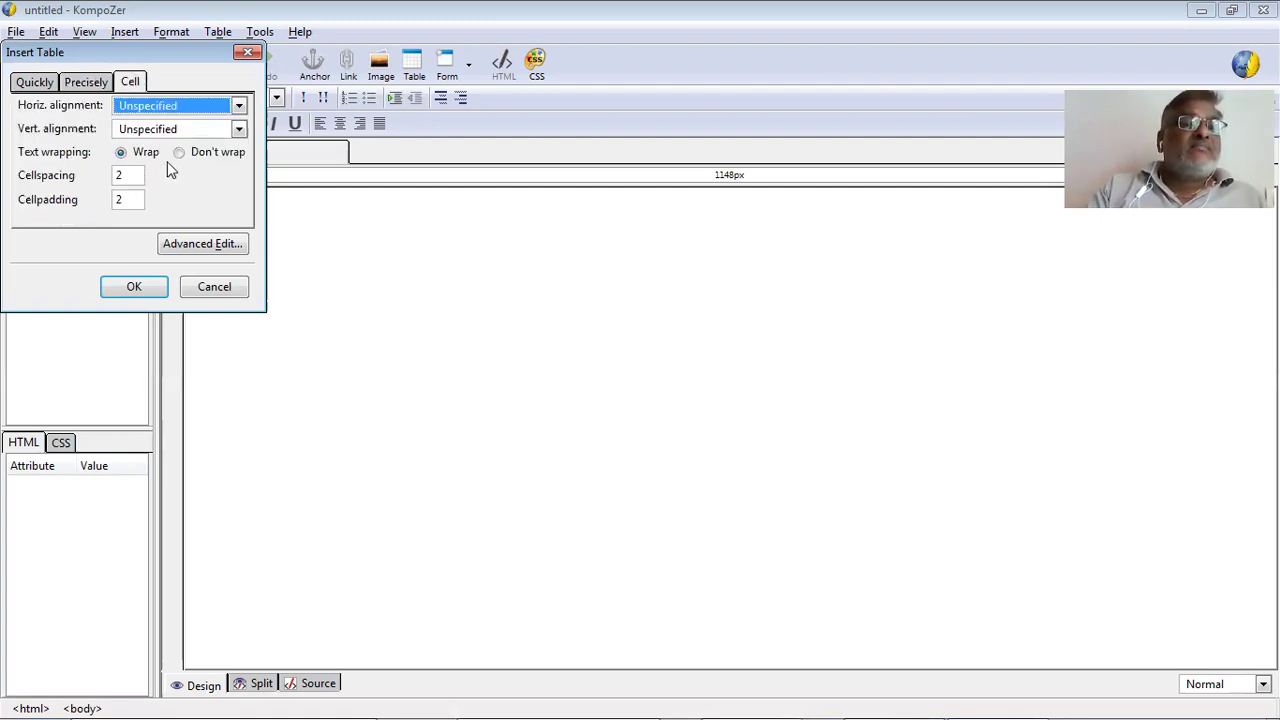
click(133, 107)
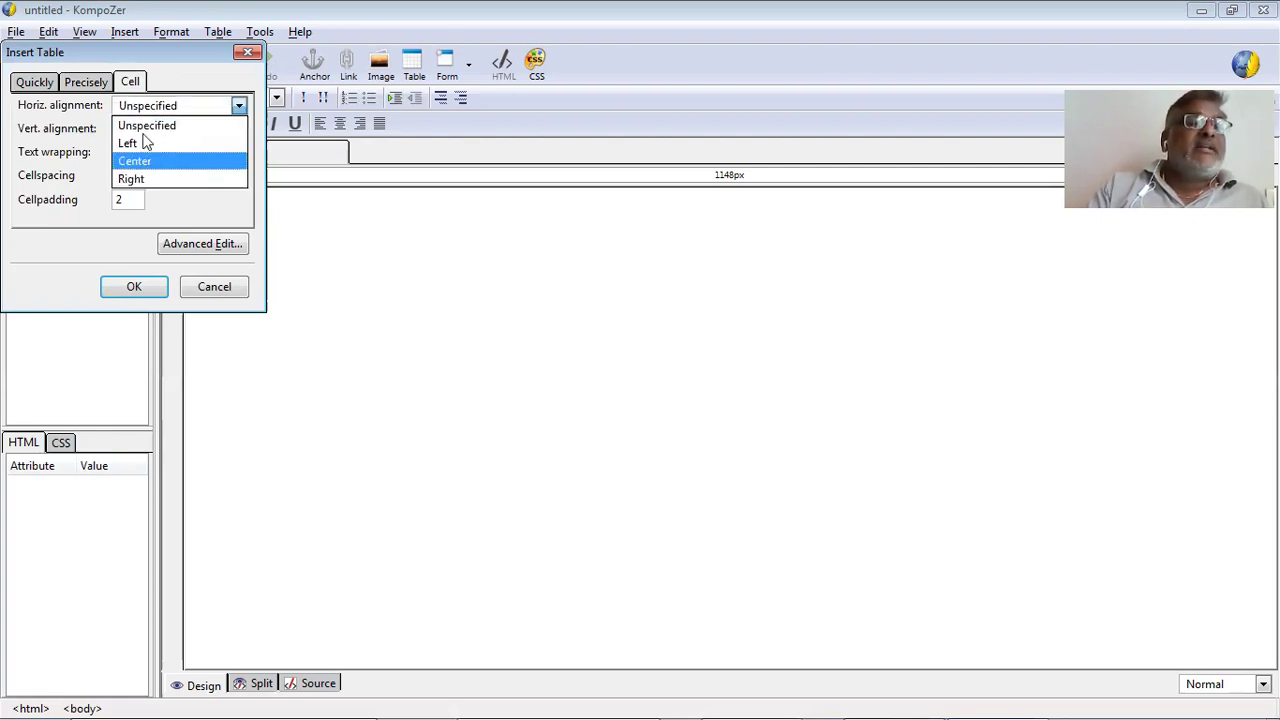
click(136, 161)
click(150, 128)
click(152, 184)
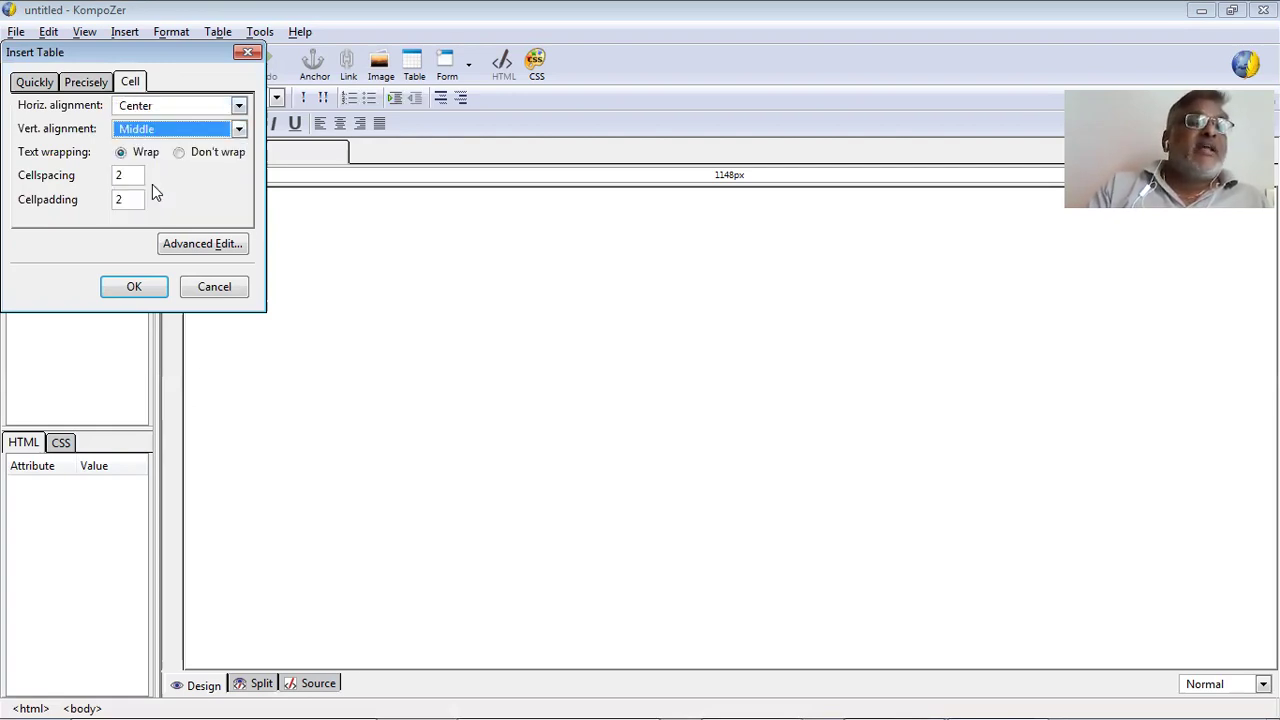
click(26, 84)
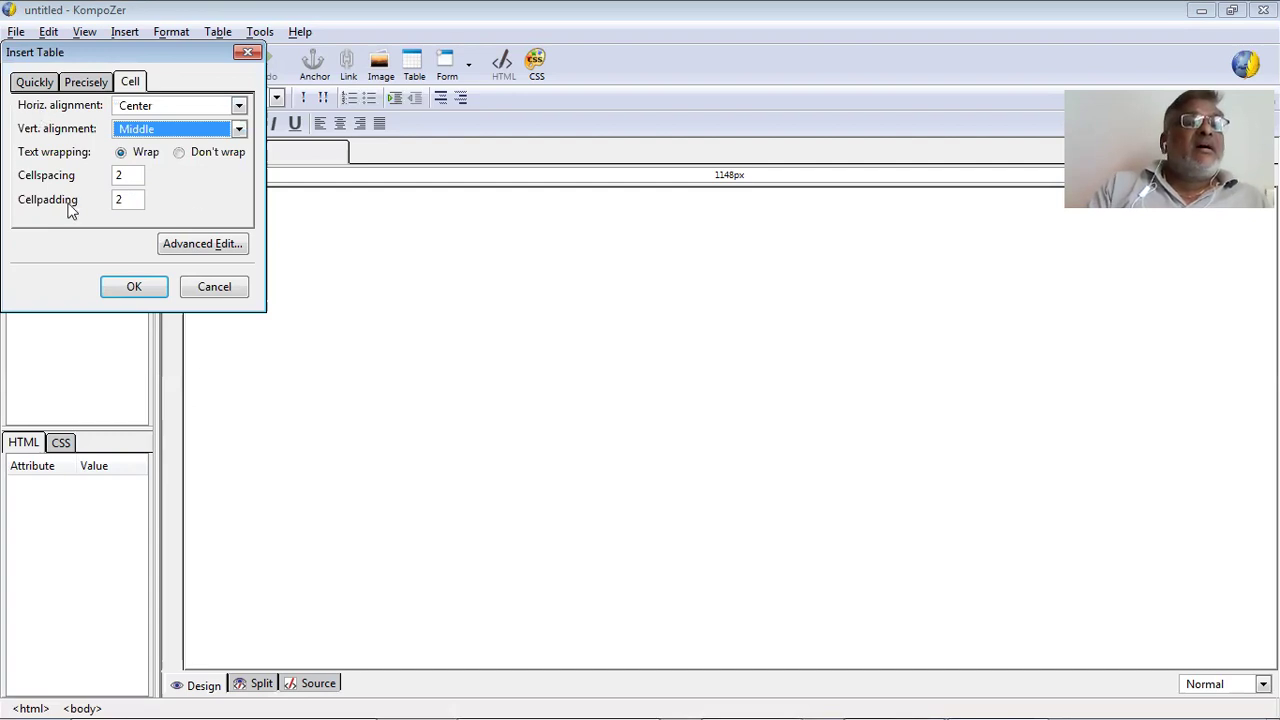
click(89, 84)
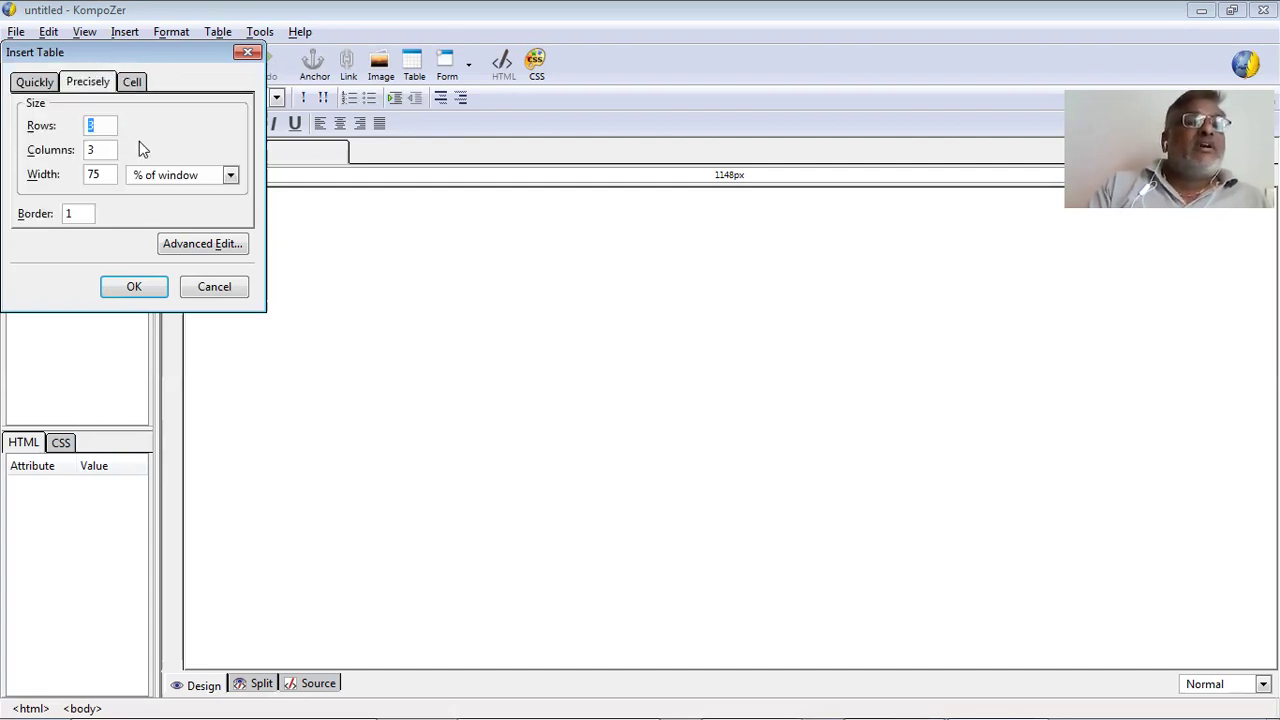
click(135, 287)
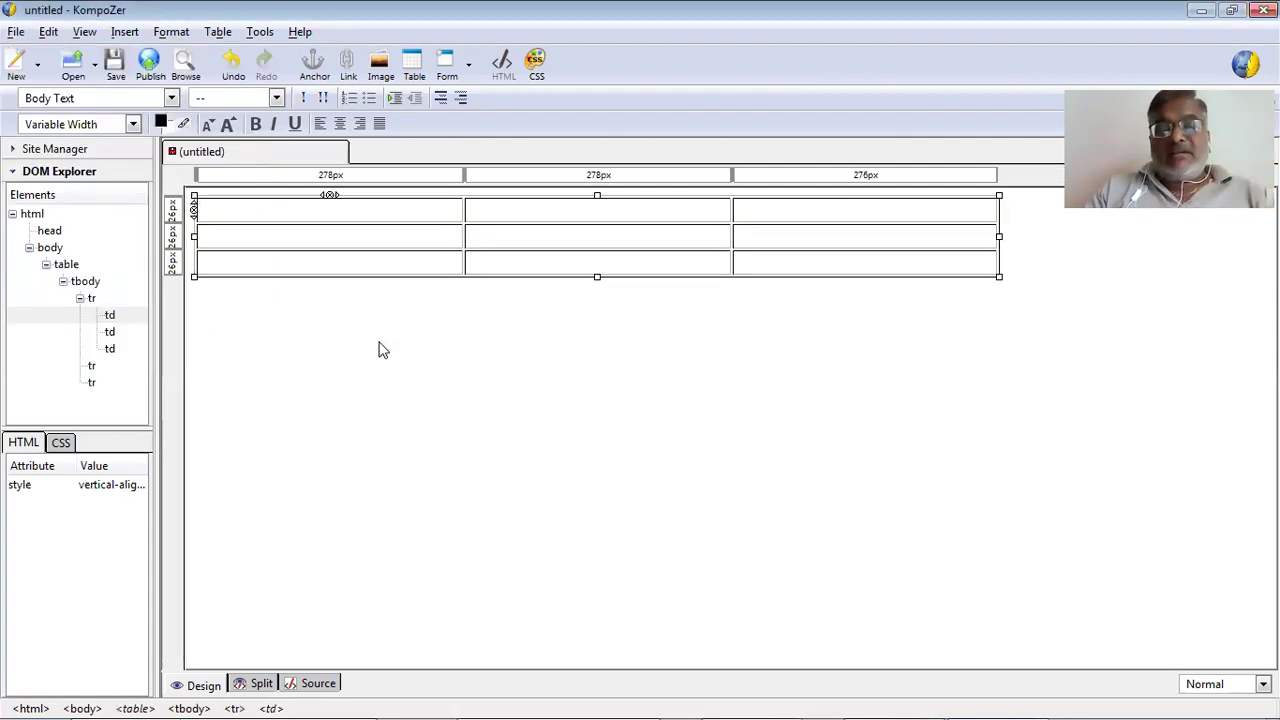
Place the caret in the table's bottom-left cell after testing a line break there.
click(396, 274)
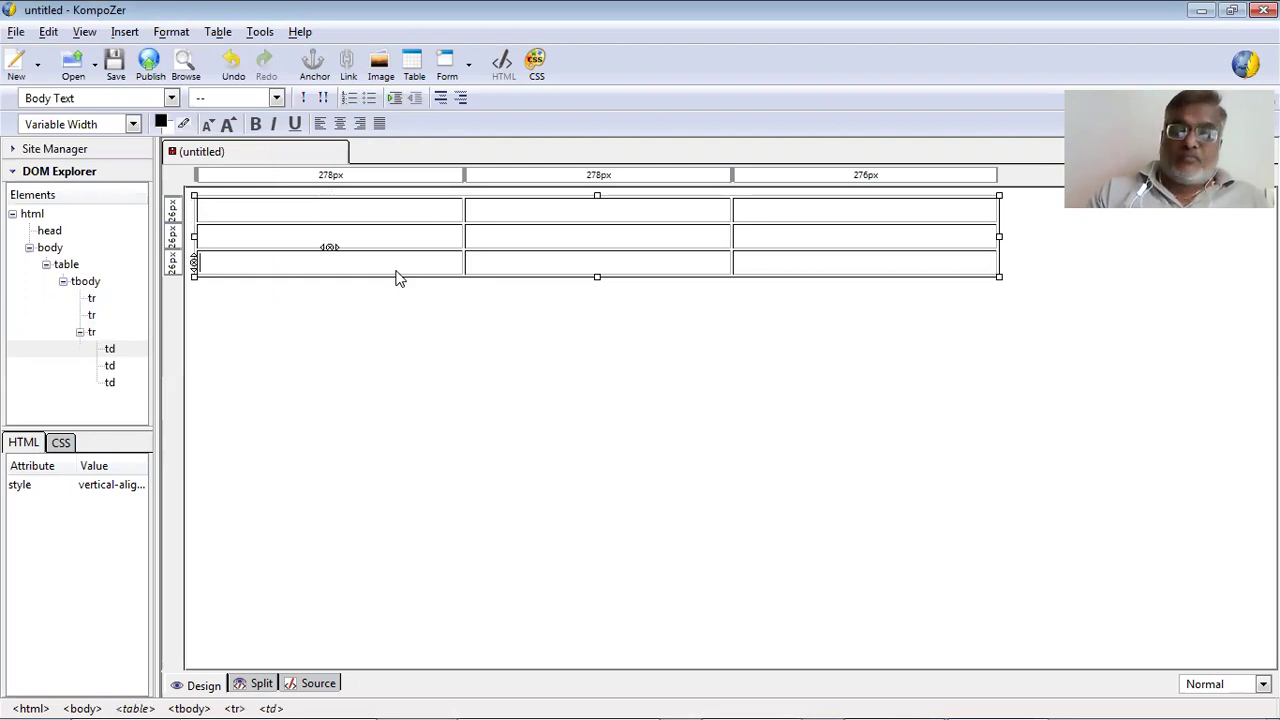
key(Tab)
key(Tab)
click(396, 277)
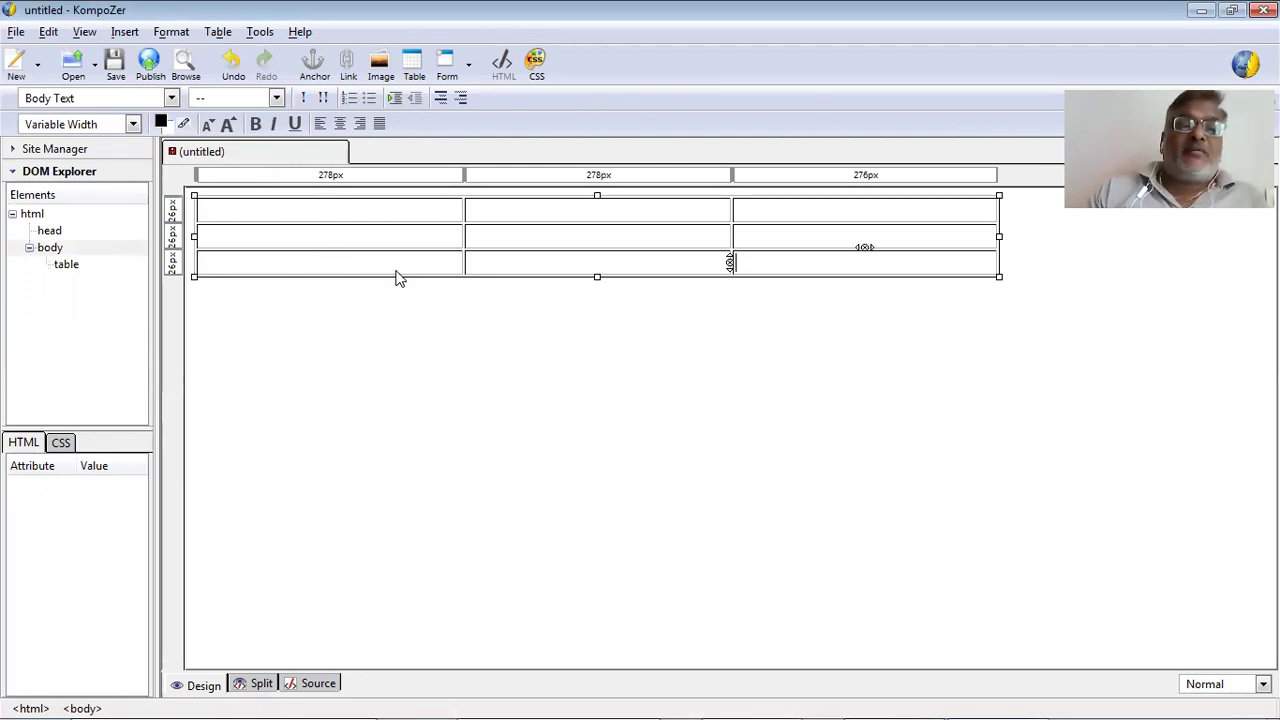
key(Left)
key(Return)
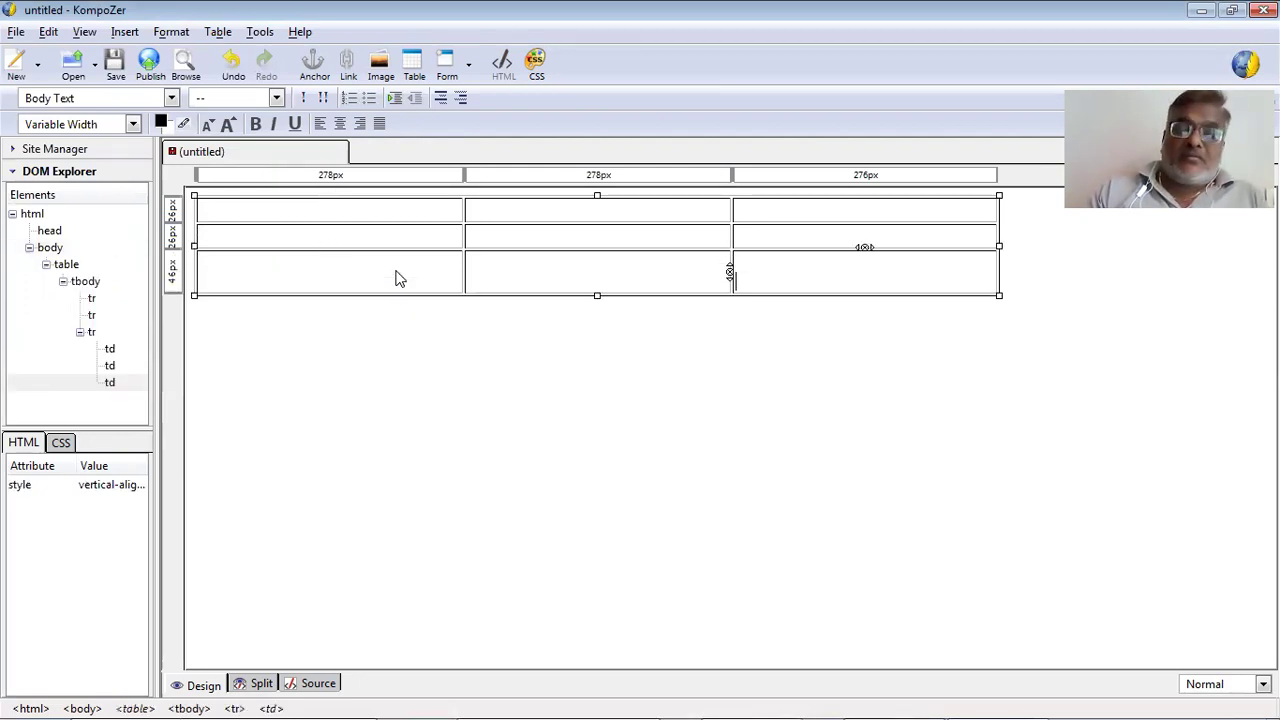
key(BackSpace)
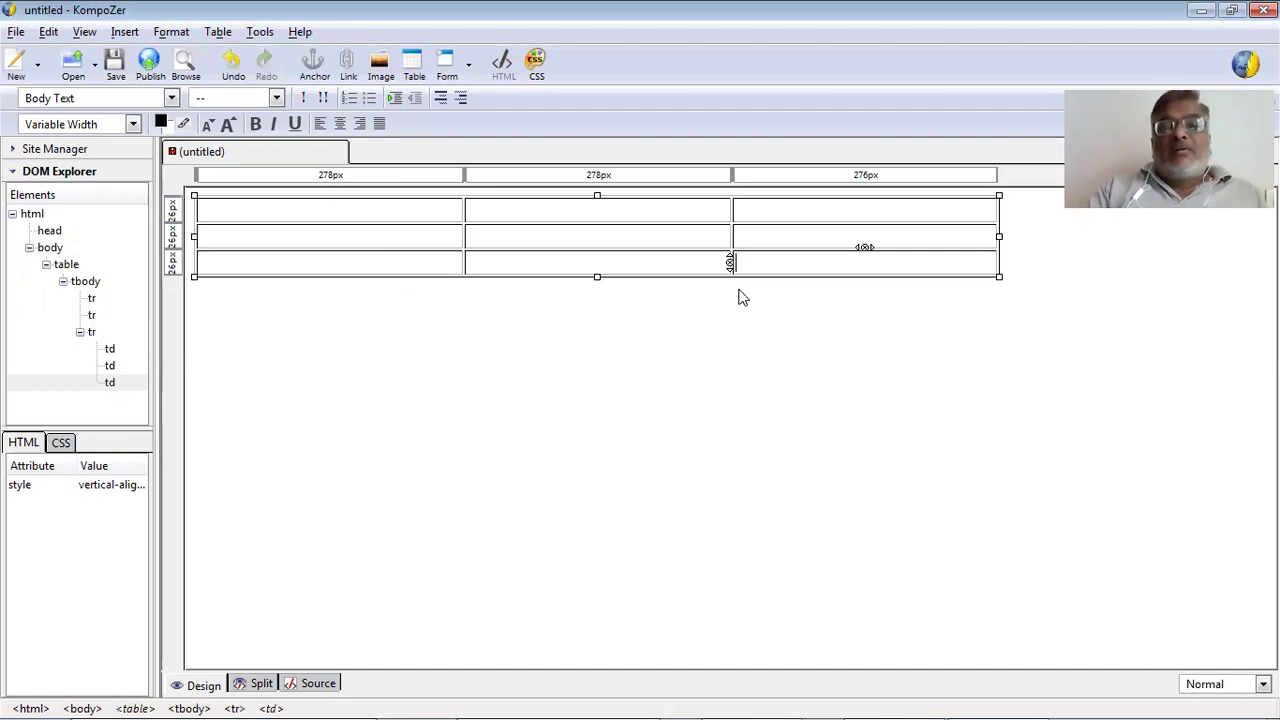
key(shift+Left)
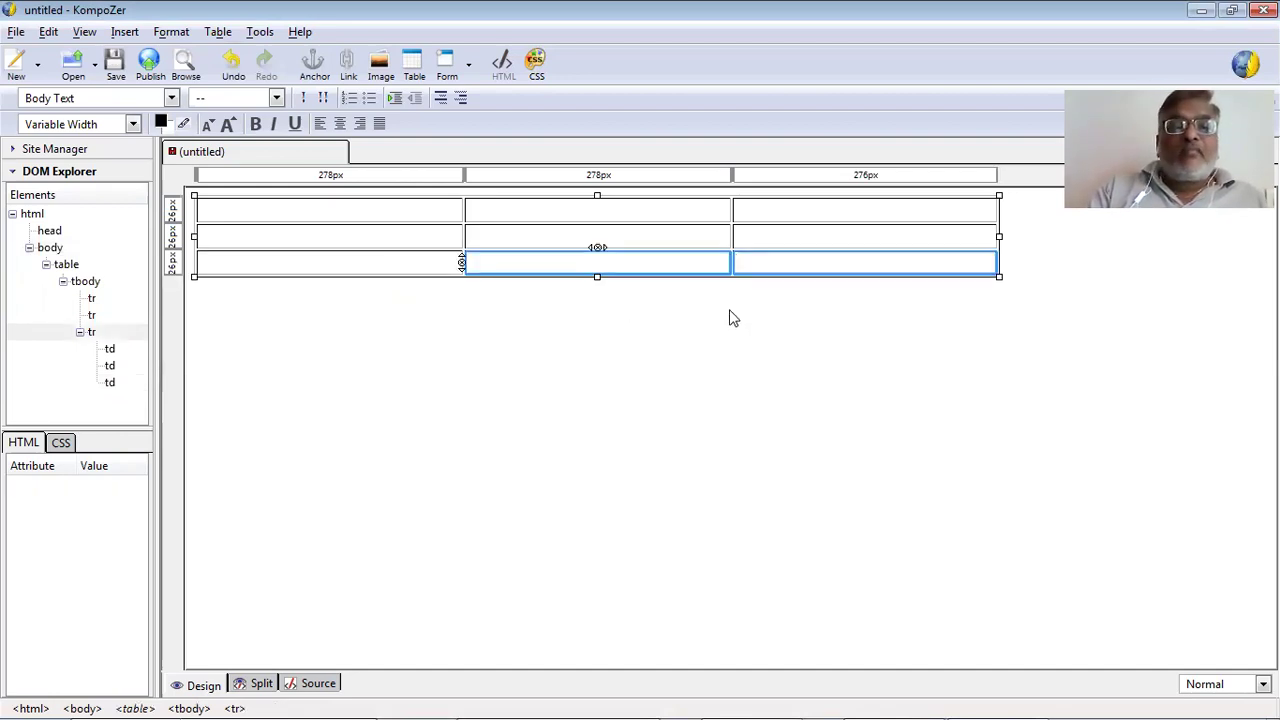
click(229, 268)
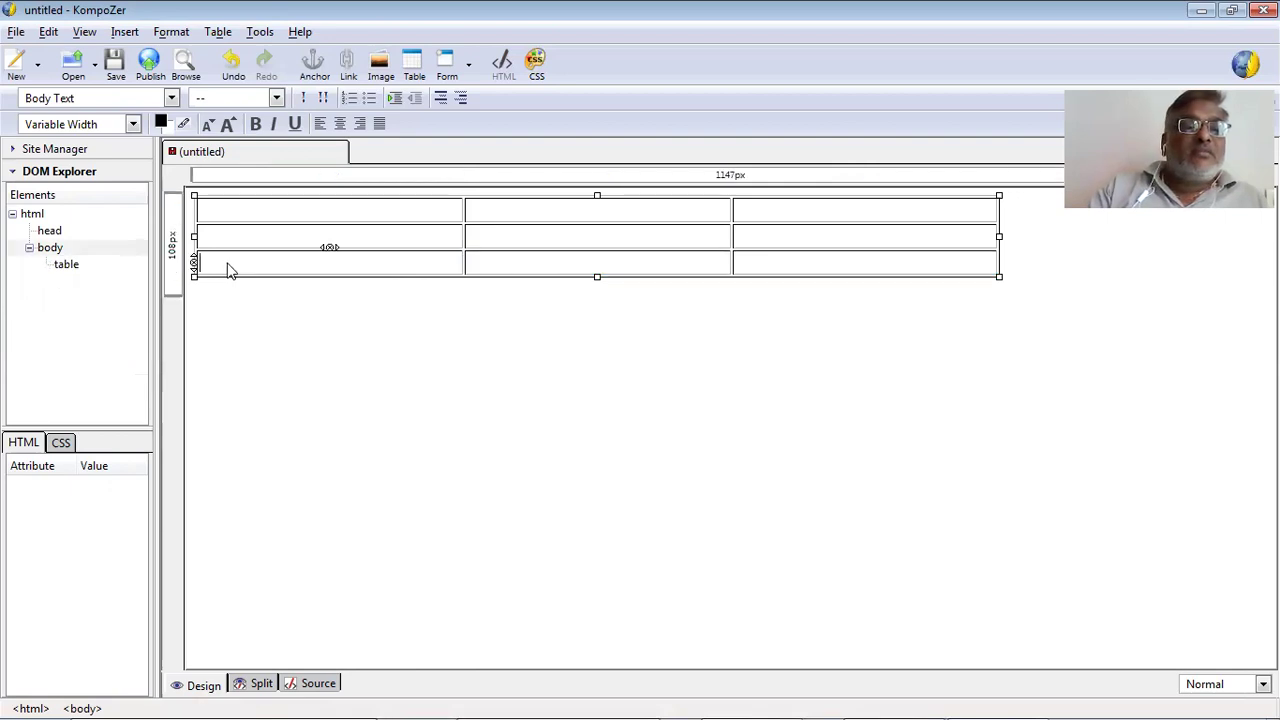
click(207, 266)
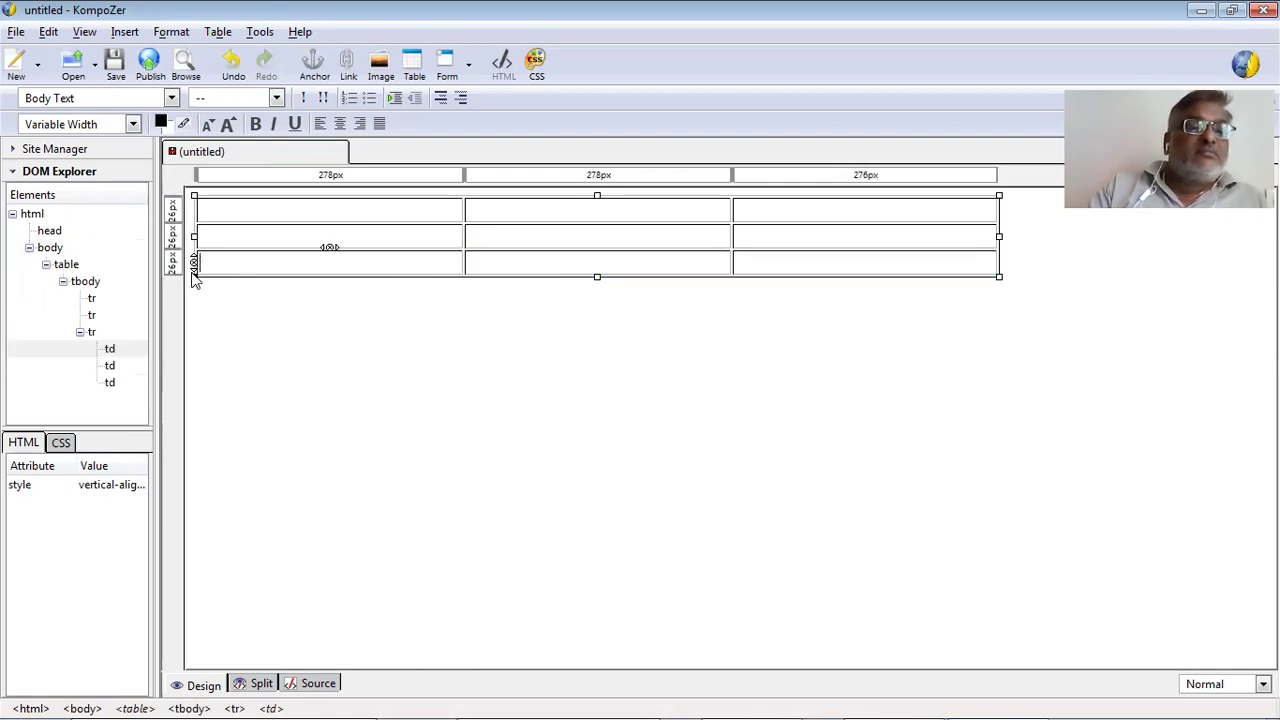
click(196, 279)
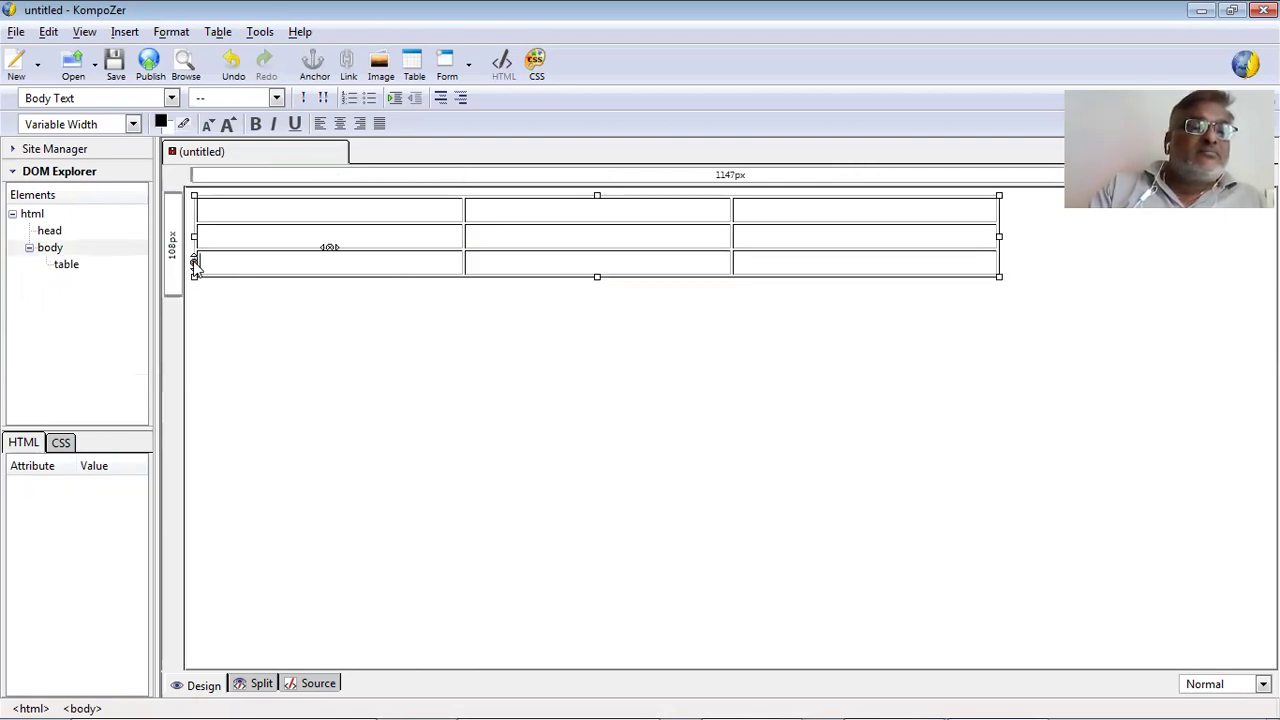
click(197, 264)
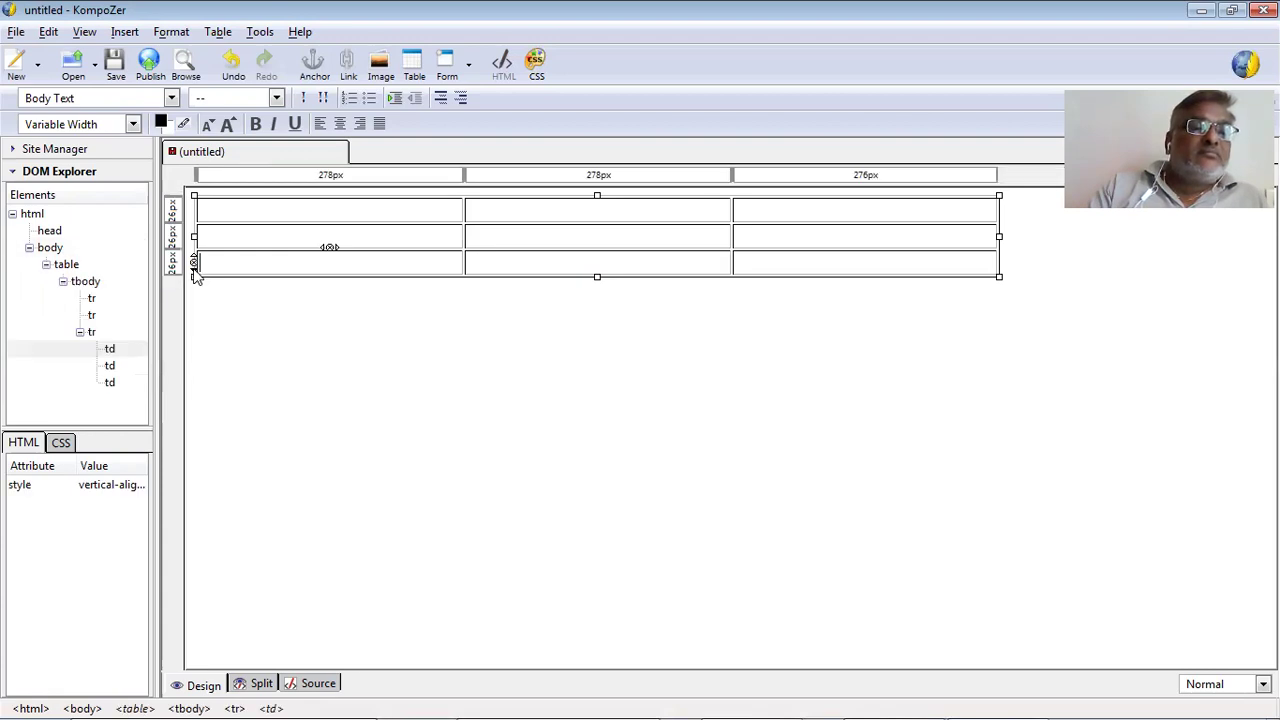
Add three rows to reach six, then return the caret to the top-left cell.
key(Tab)
key(Tab)
key(Tab)
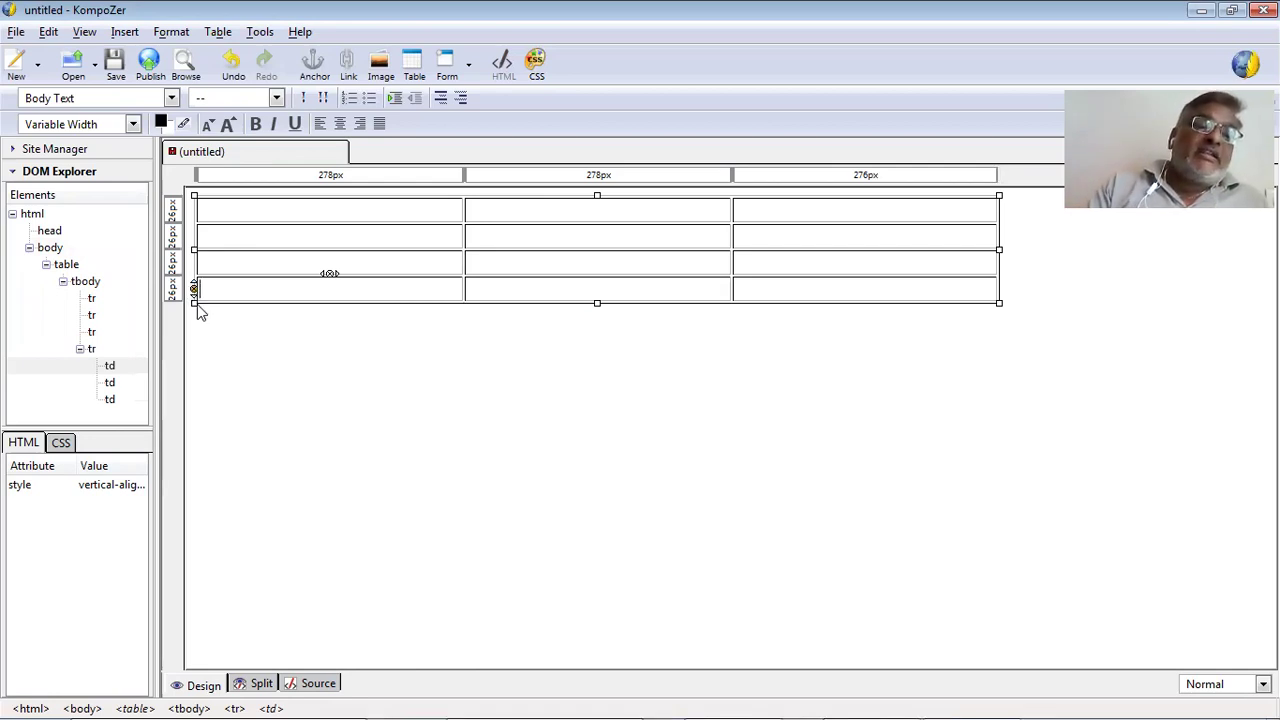
click(195, 300)
click(197, 287)
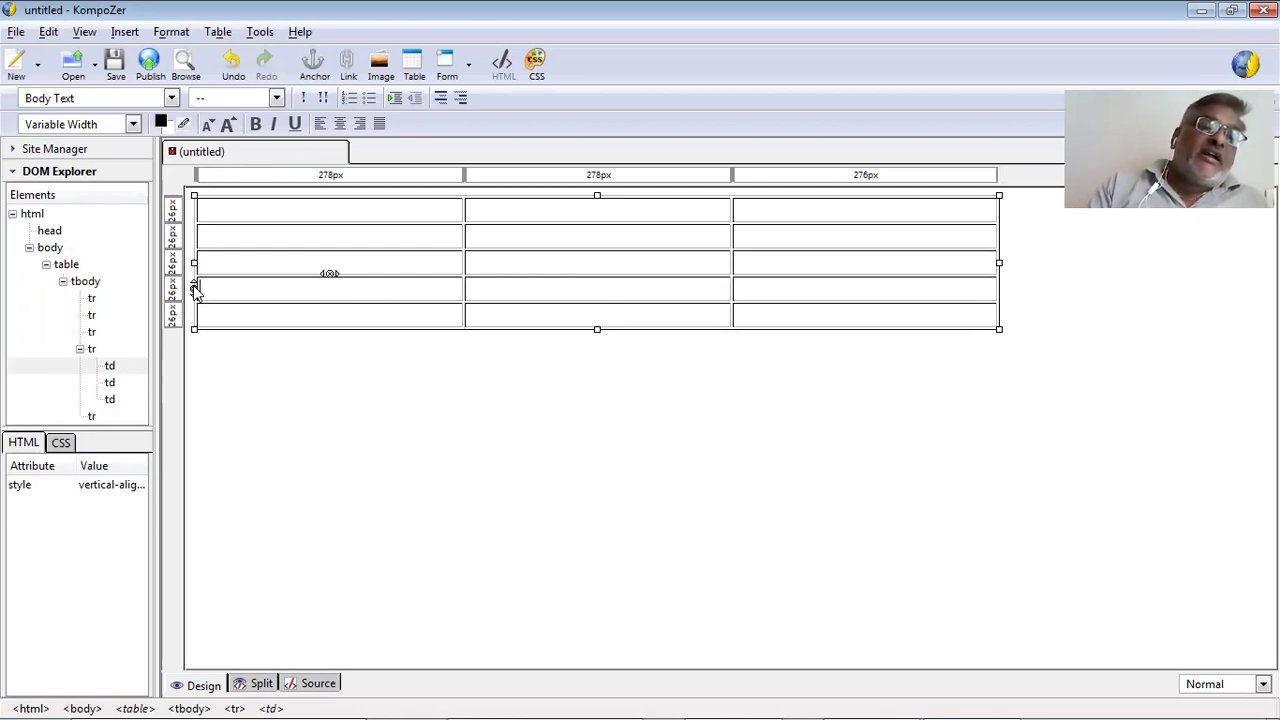
click(197, 287)
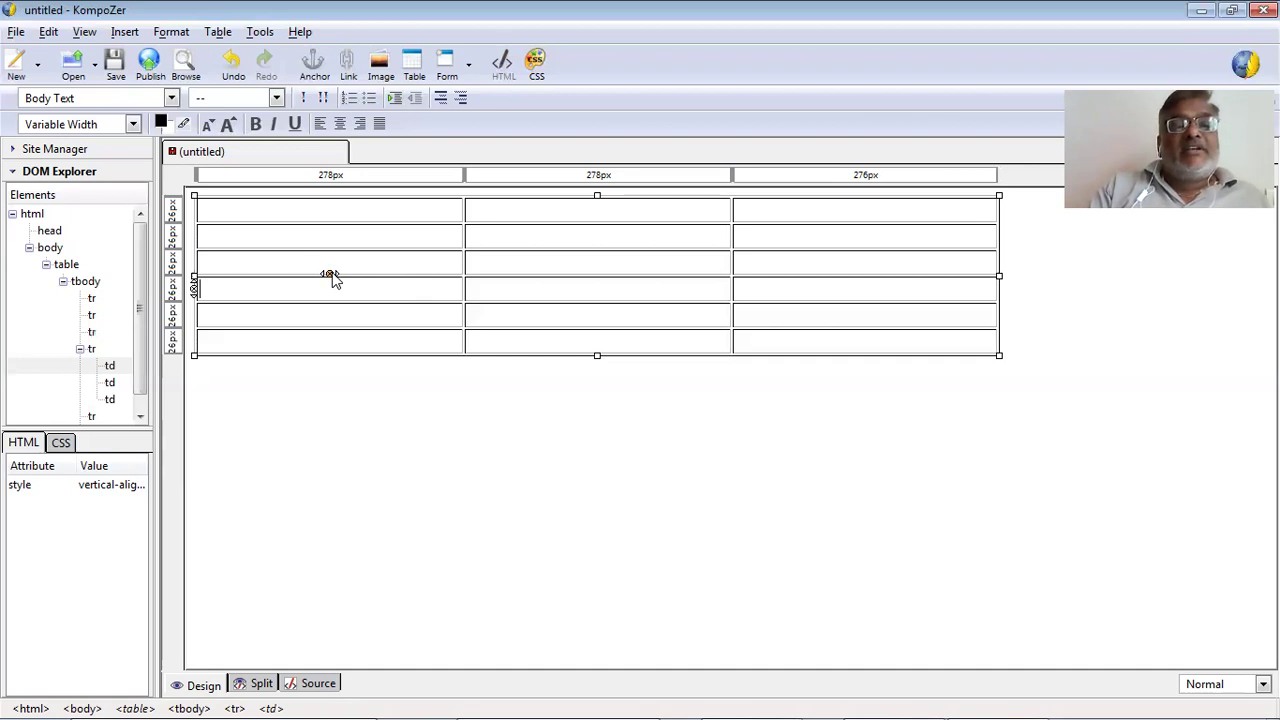
click(419, 219)
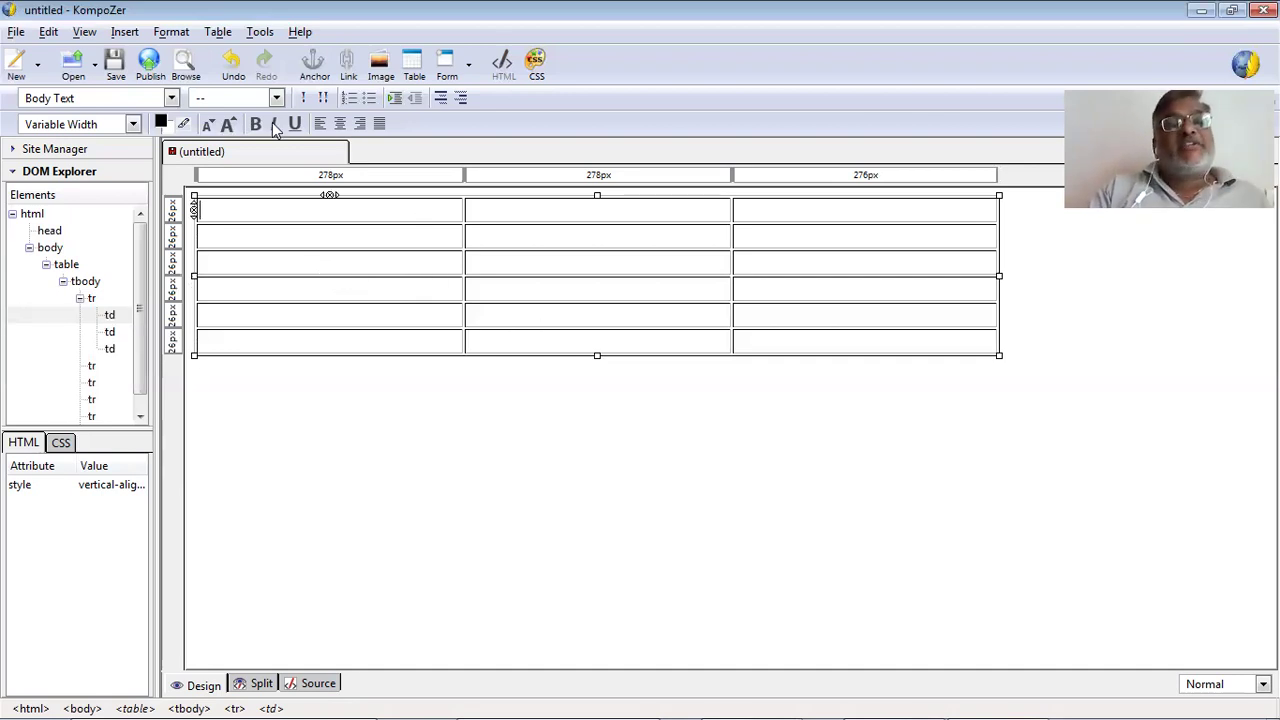
key(Down)
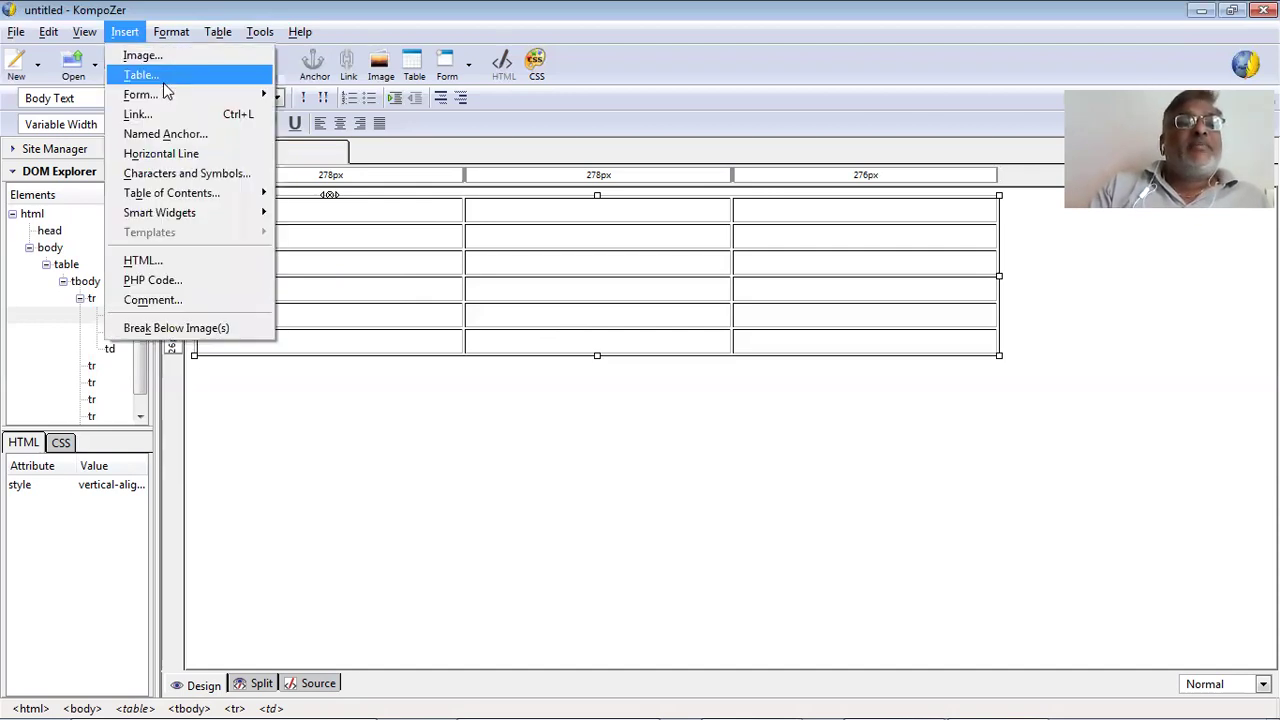
Choose p8.jpg as the image with tooltip and alternate text 'Blood Donation'.
click(171, 63)
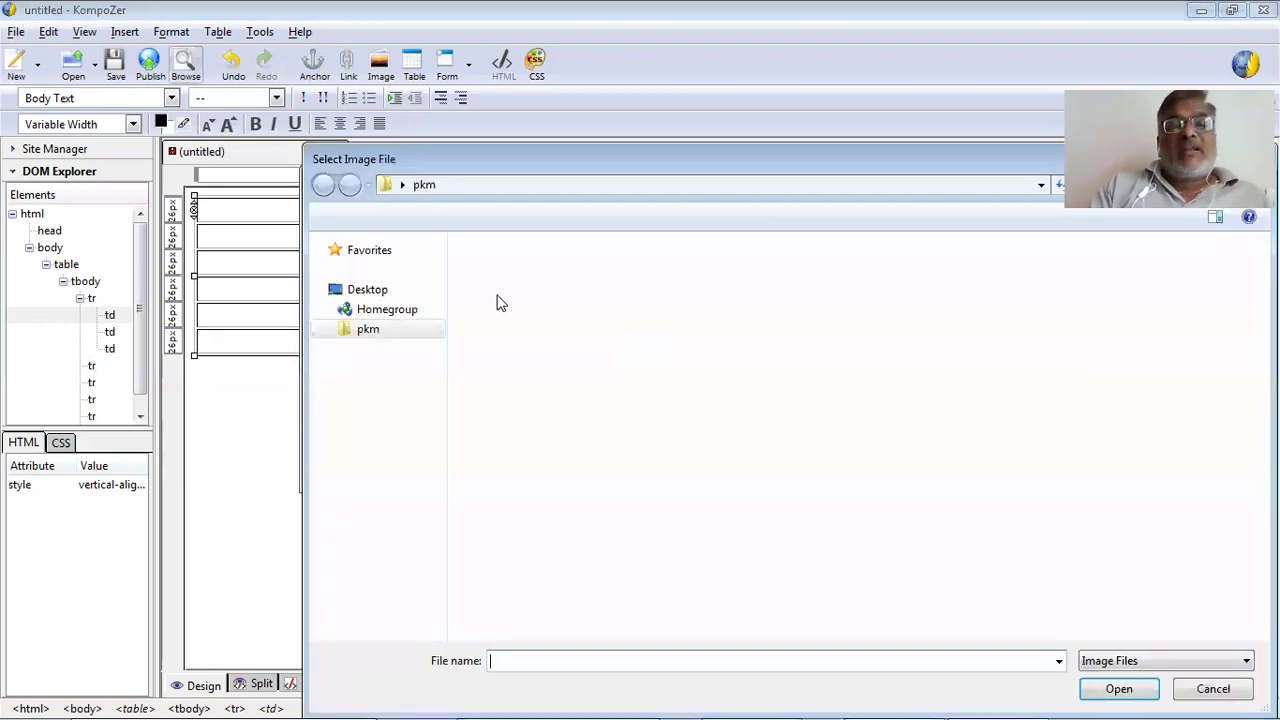
click(697, 407)
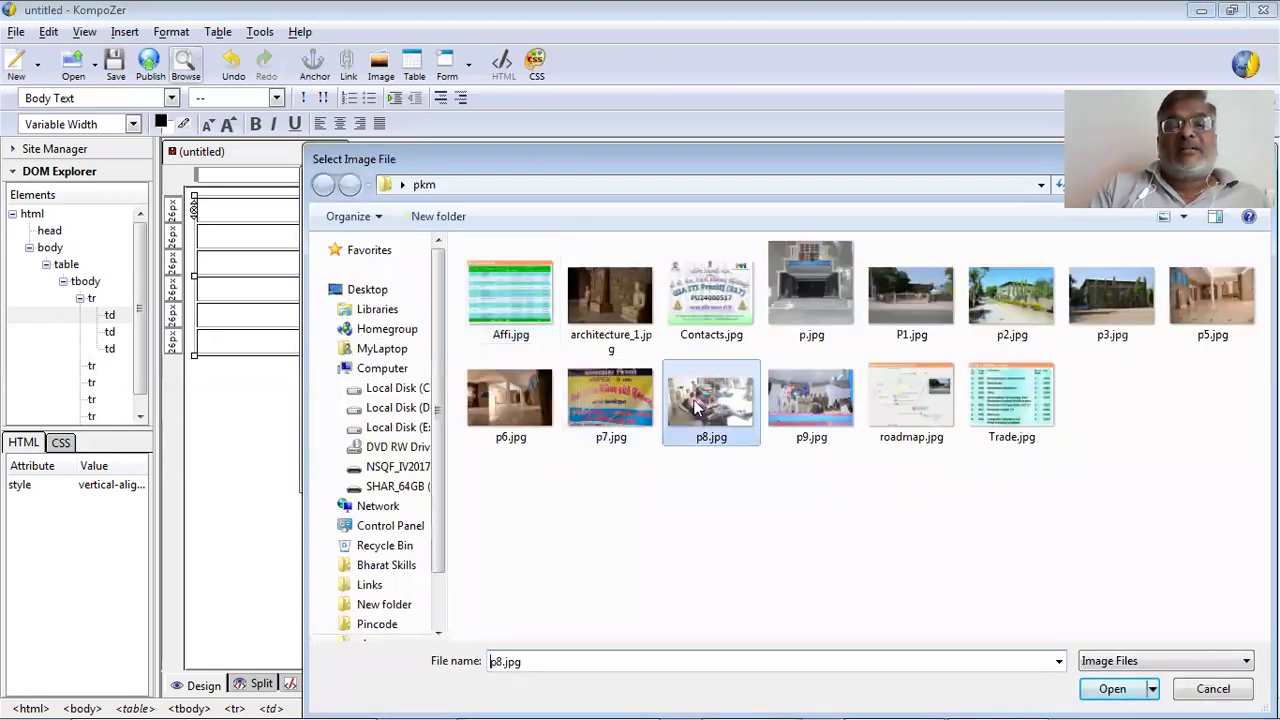
double_click(693, 403)
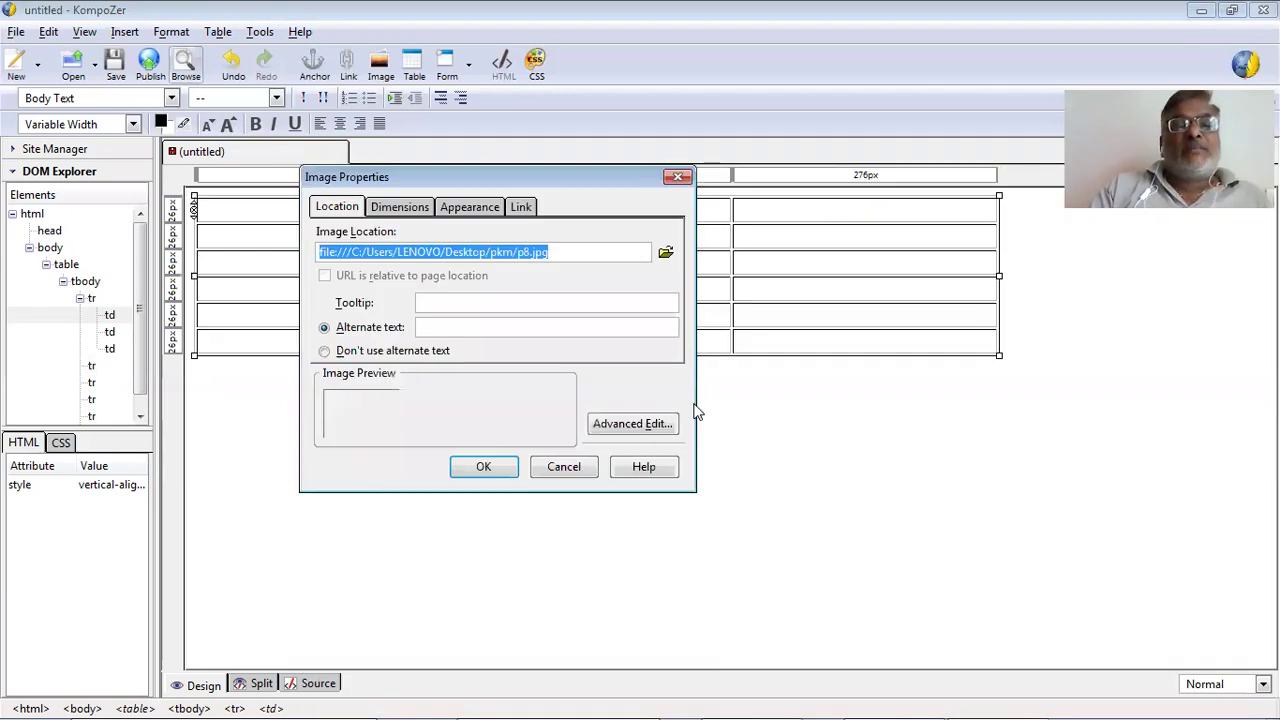
click(455, 306)
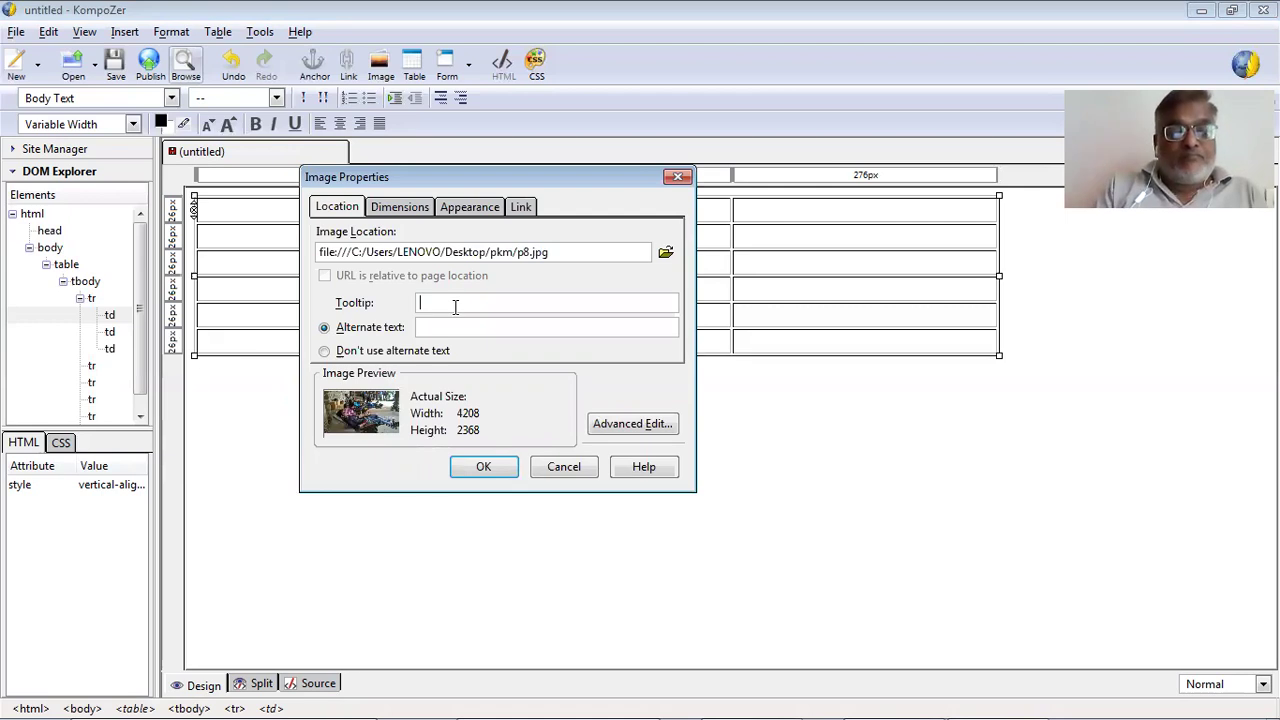
text(Blood)
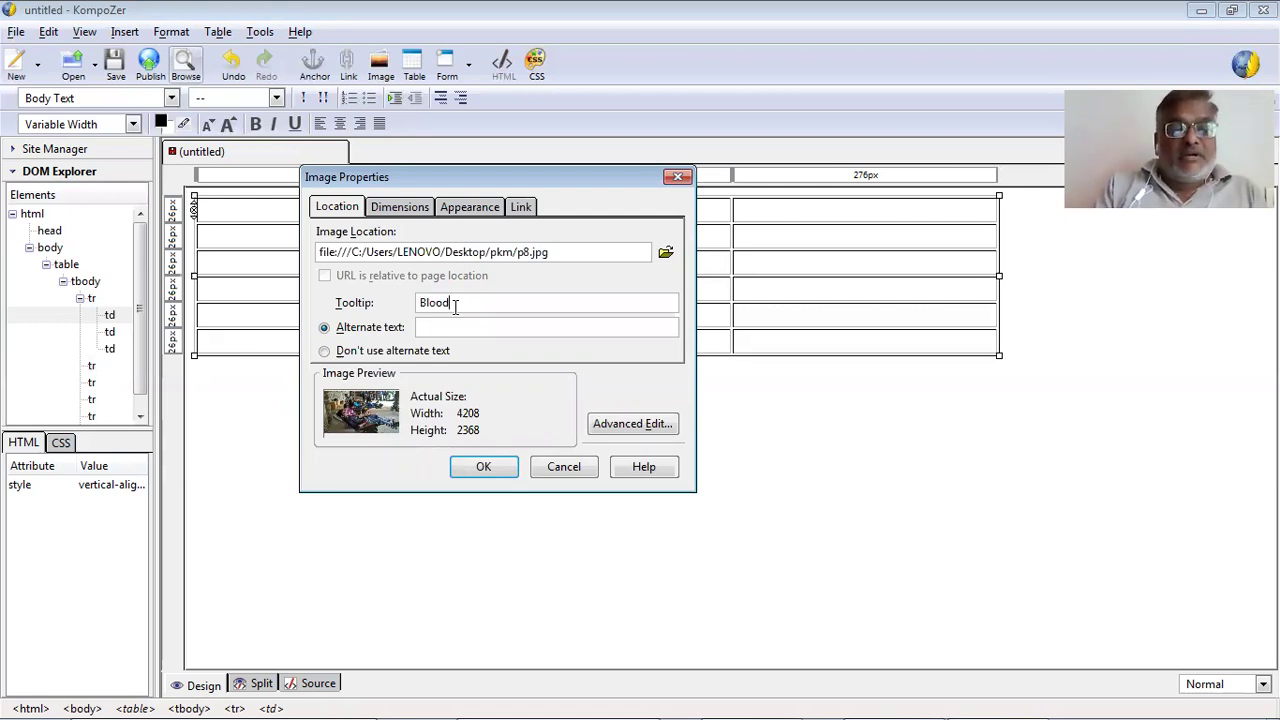
text( Donation)
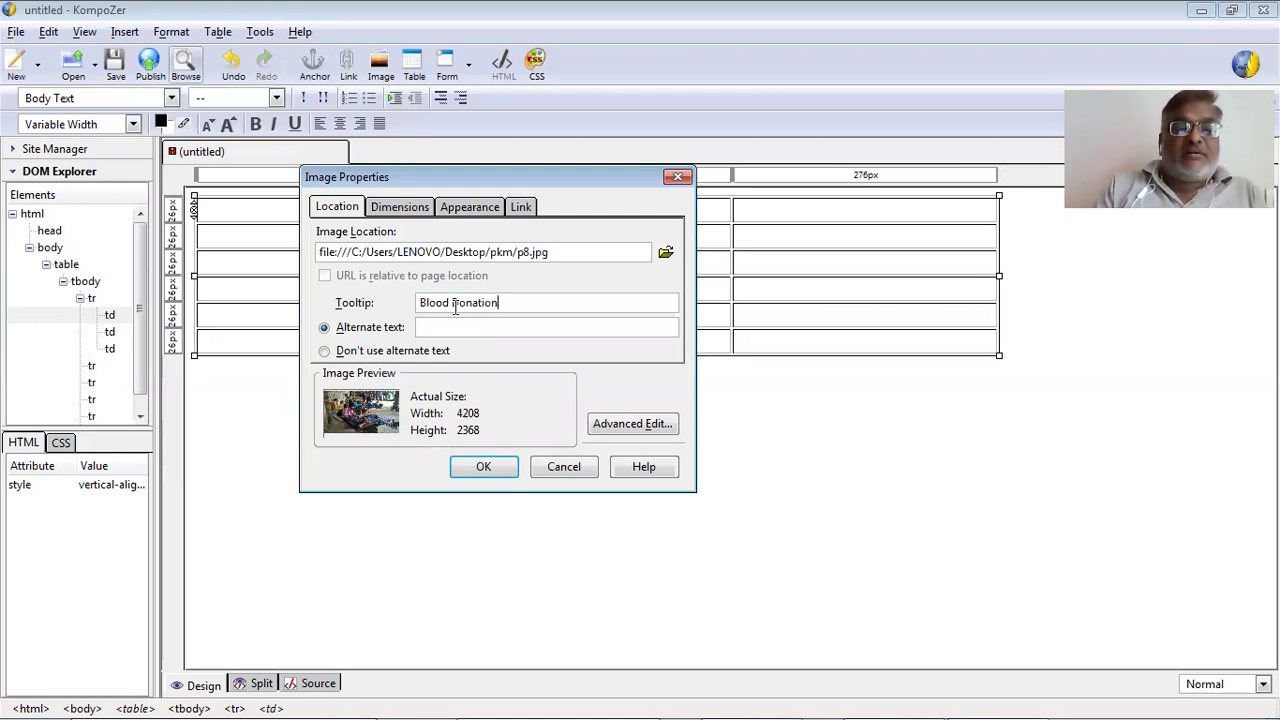
key(Tab)
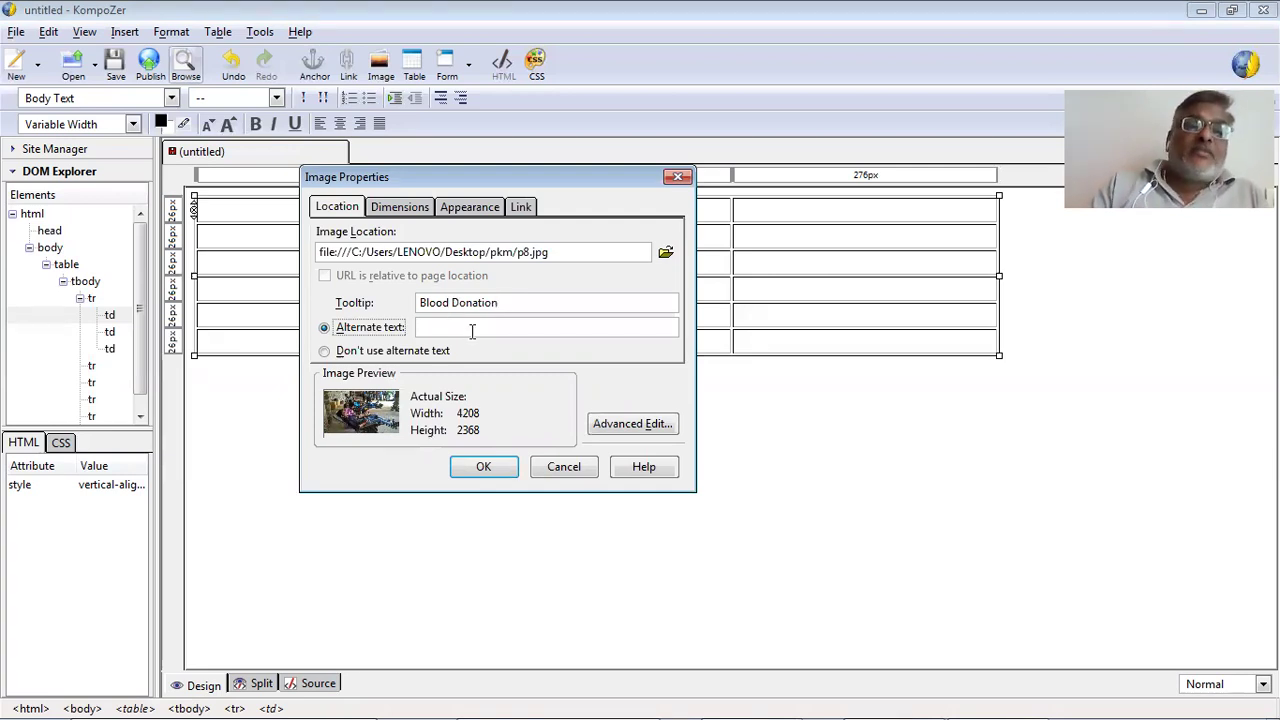
click(468, 327)
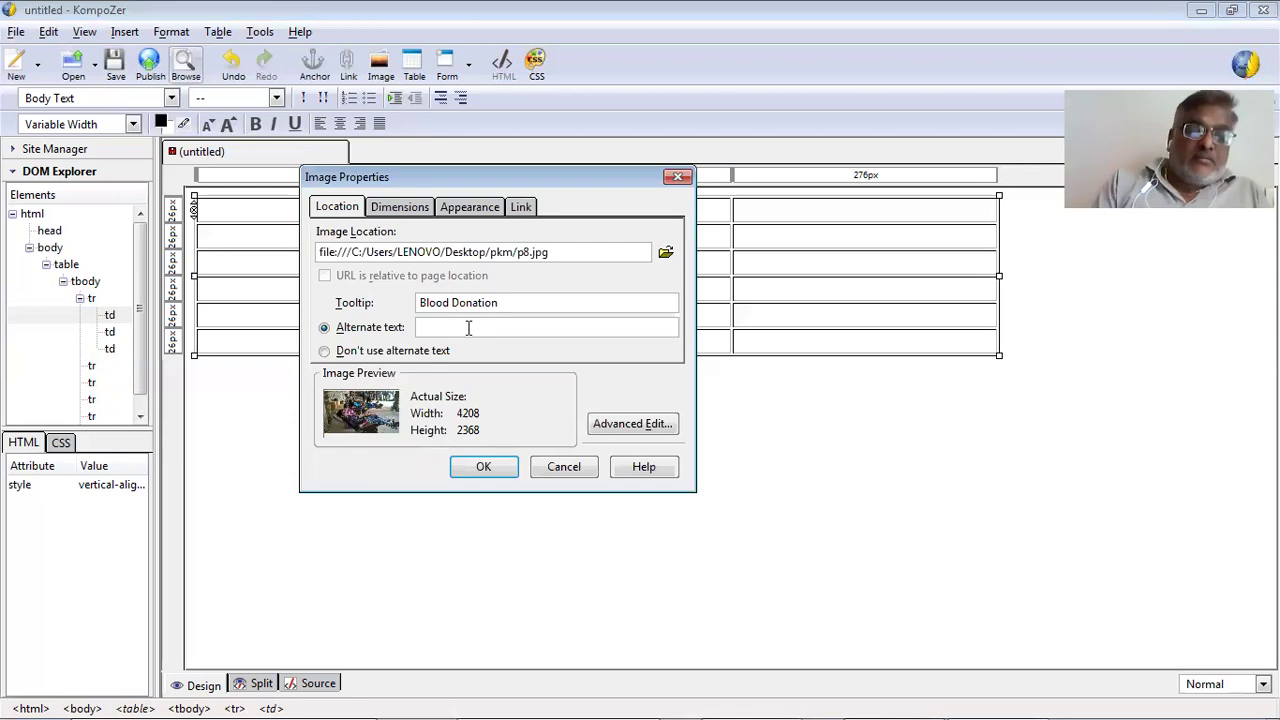
text(Bloo)
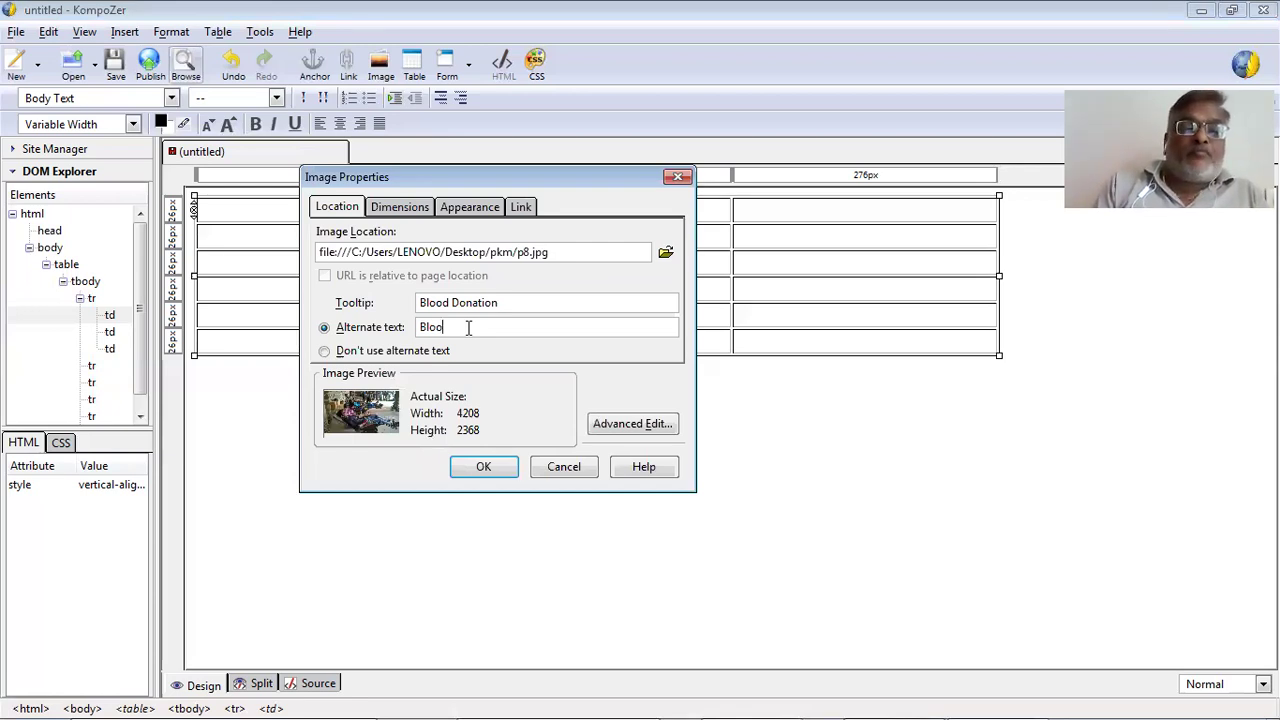
text(d Donatio)
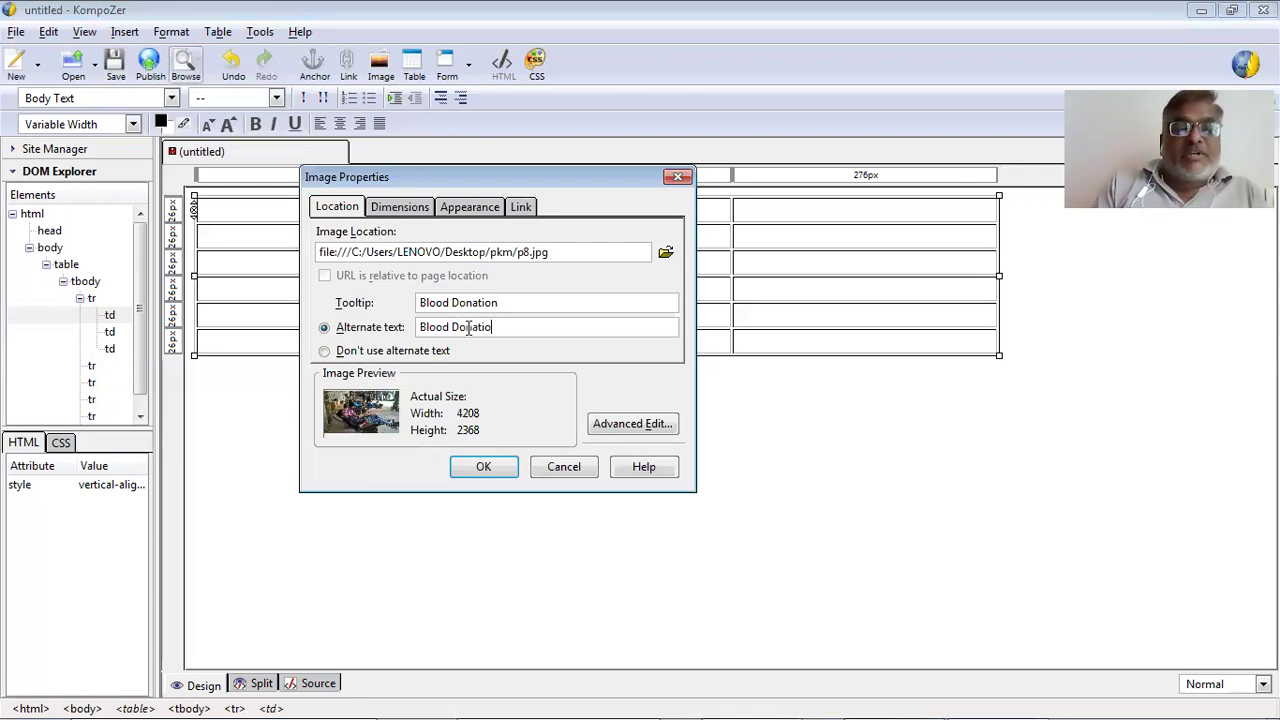
text(n)
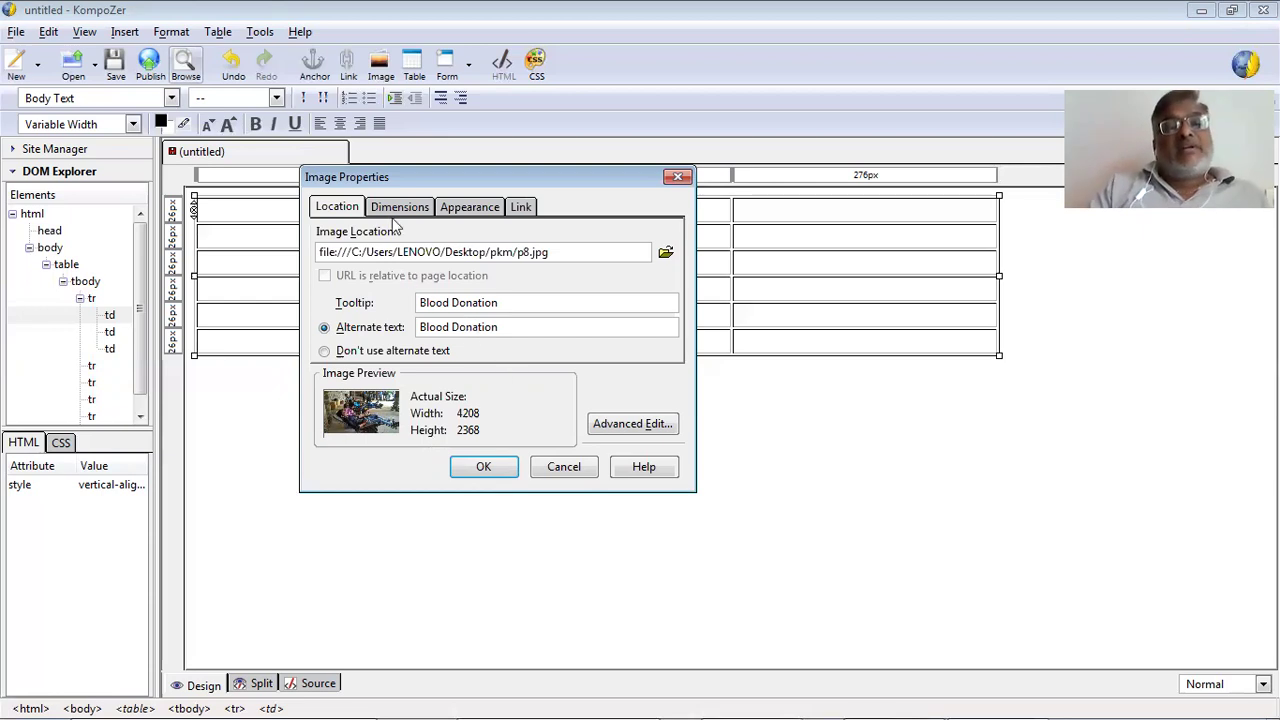
click(398, 210)
Give p8.jpg a custom size of 100% of cell for width and height.
click(368, 260)
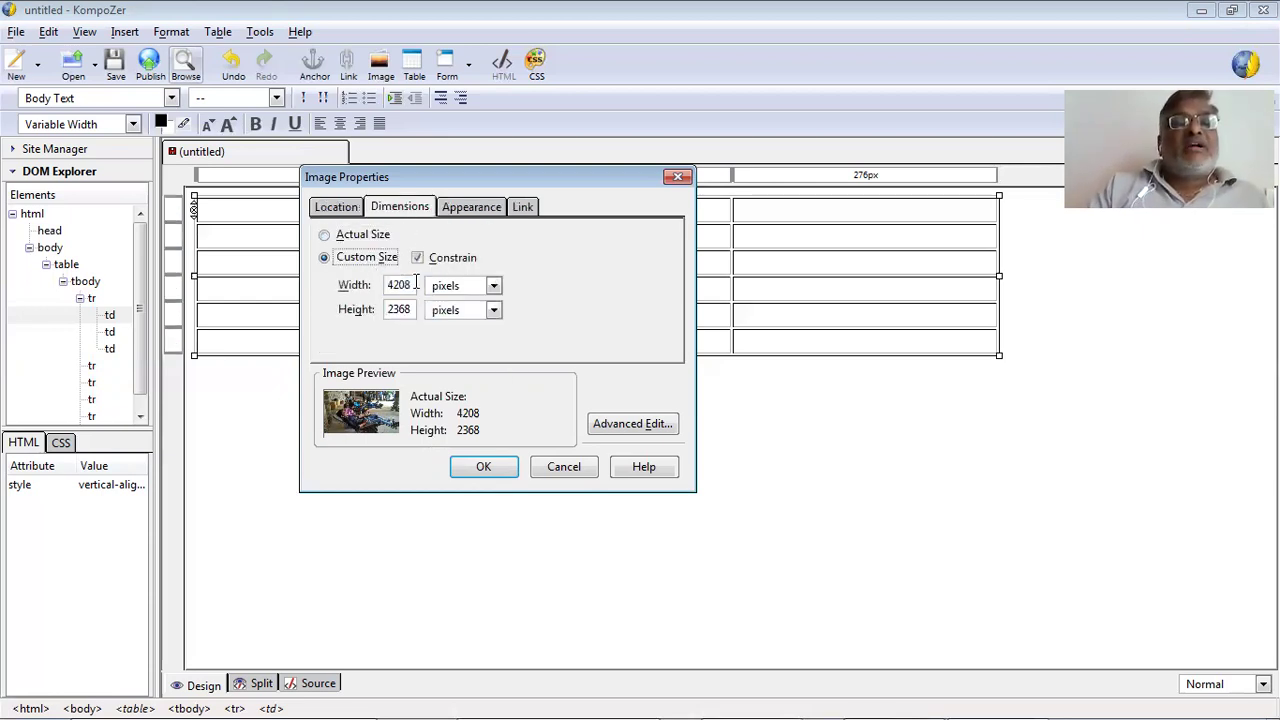
double_click(392, 286)
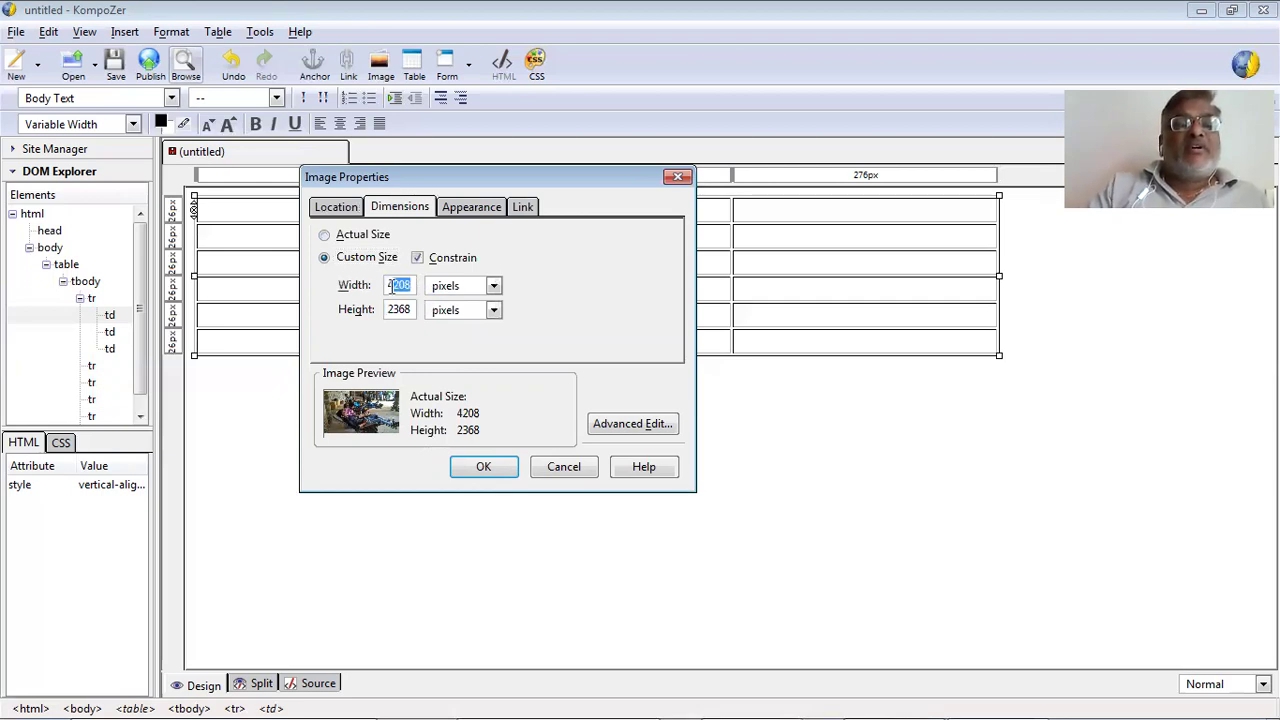
text(100)
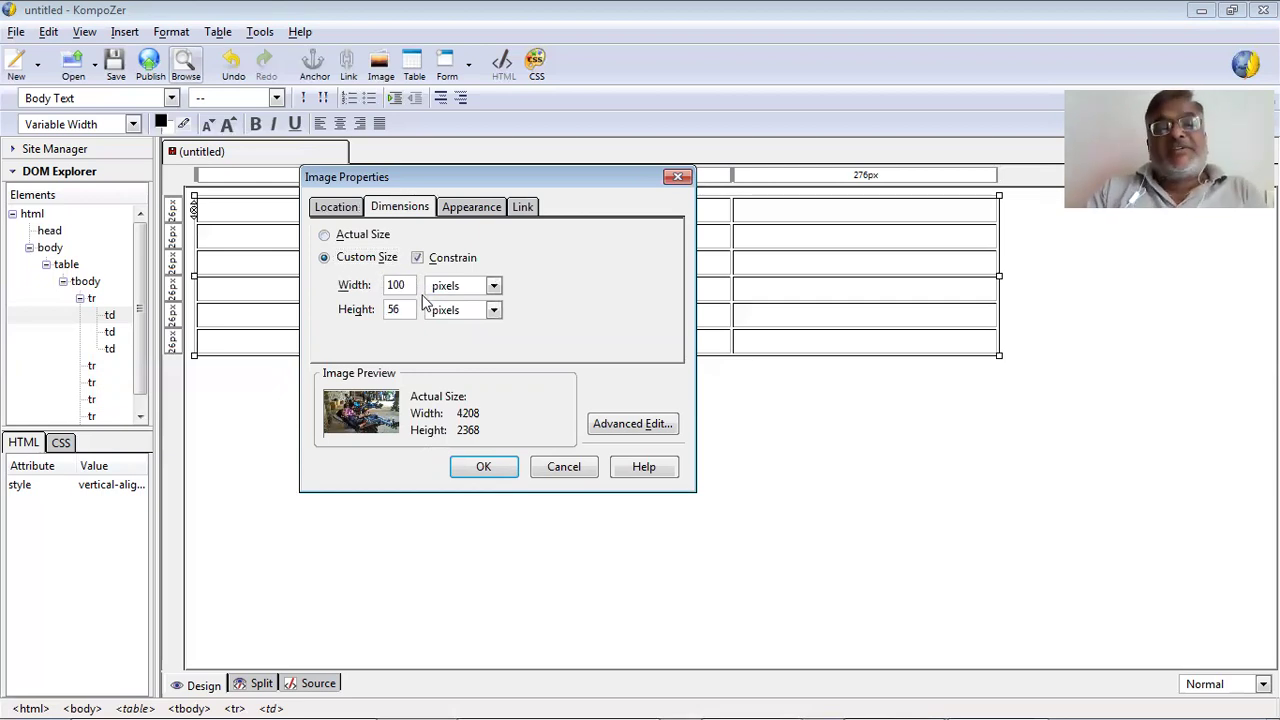
click(464, 286)
click(470, 330)
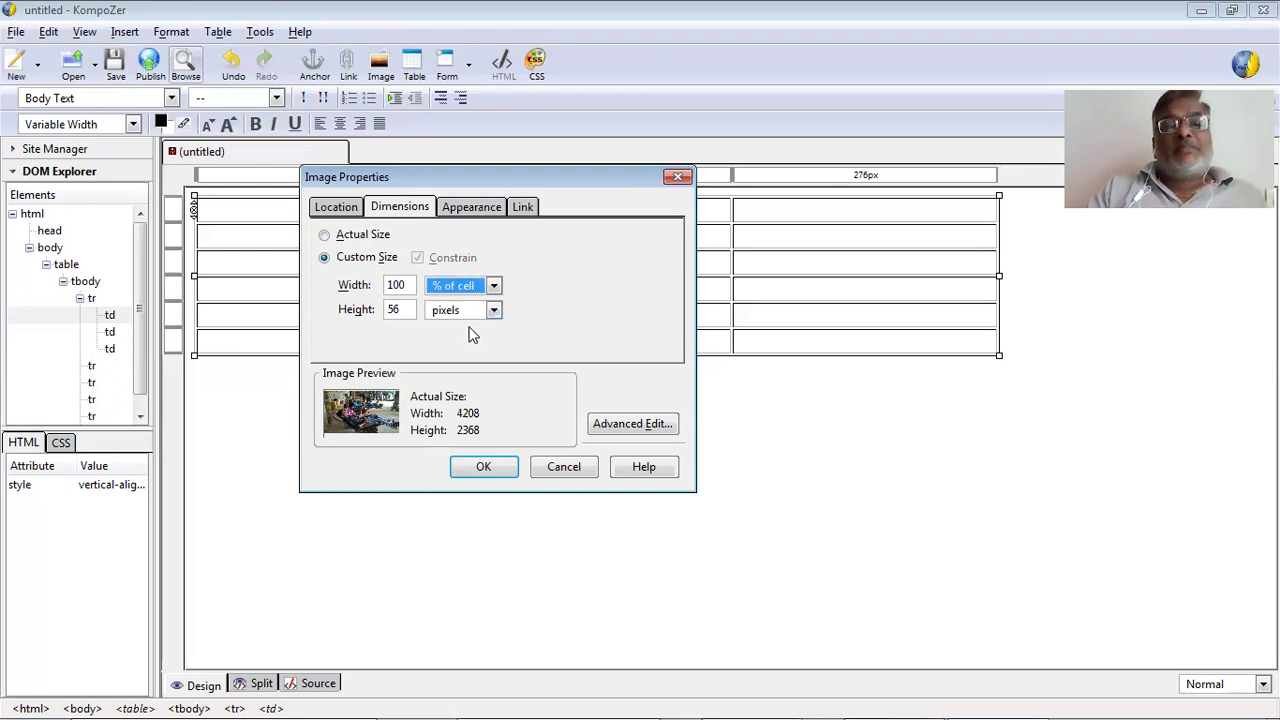
drag(405, 309, 371, 308)
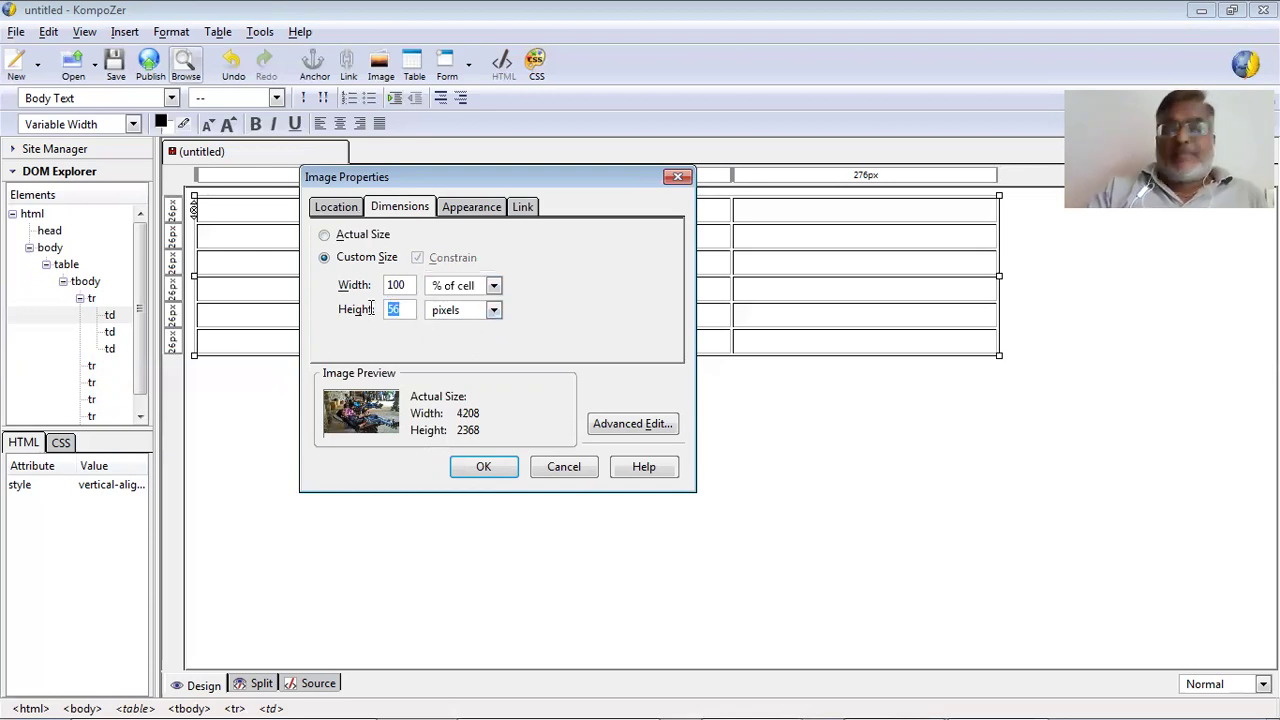
text(100)
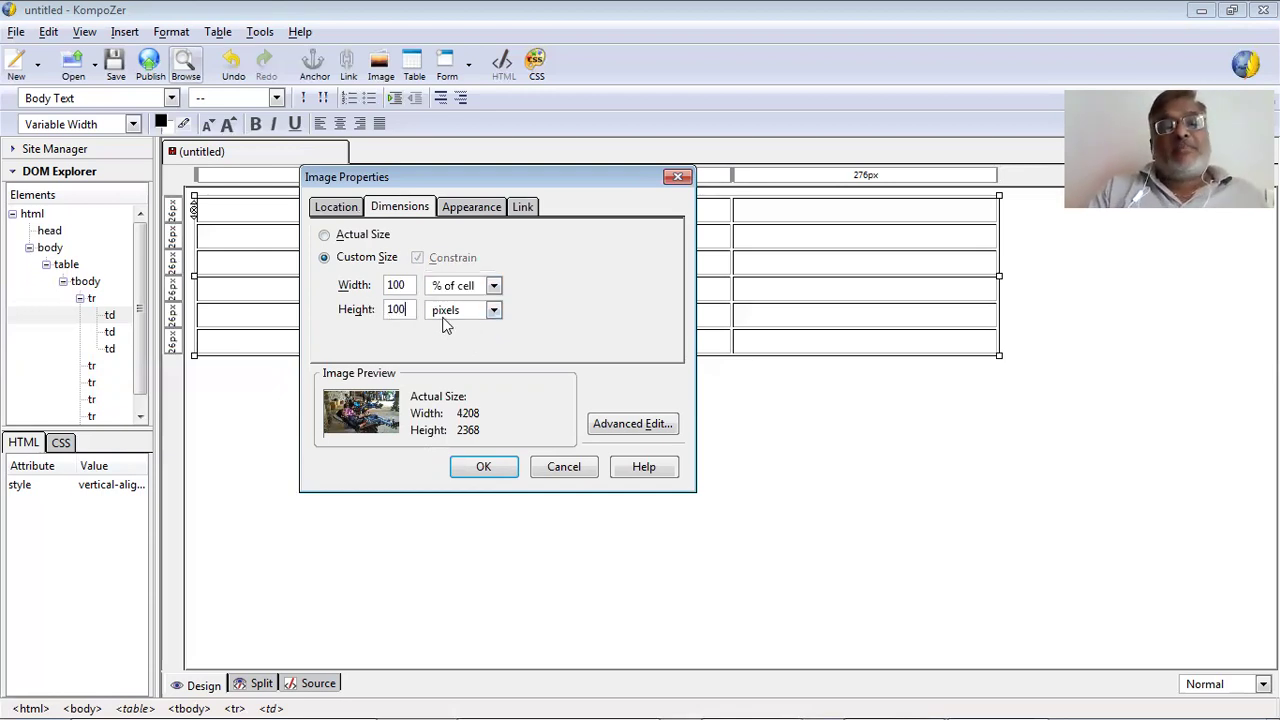
click(460, 310)
click(457, 345)
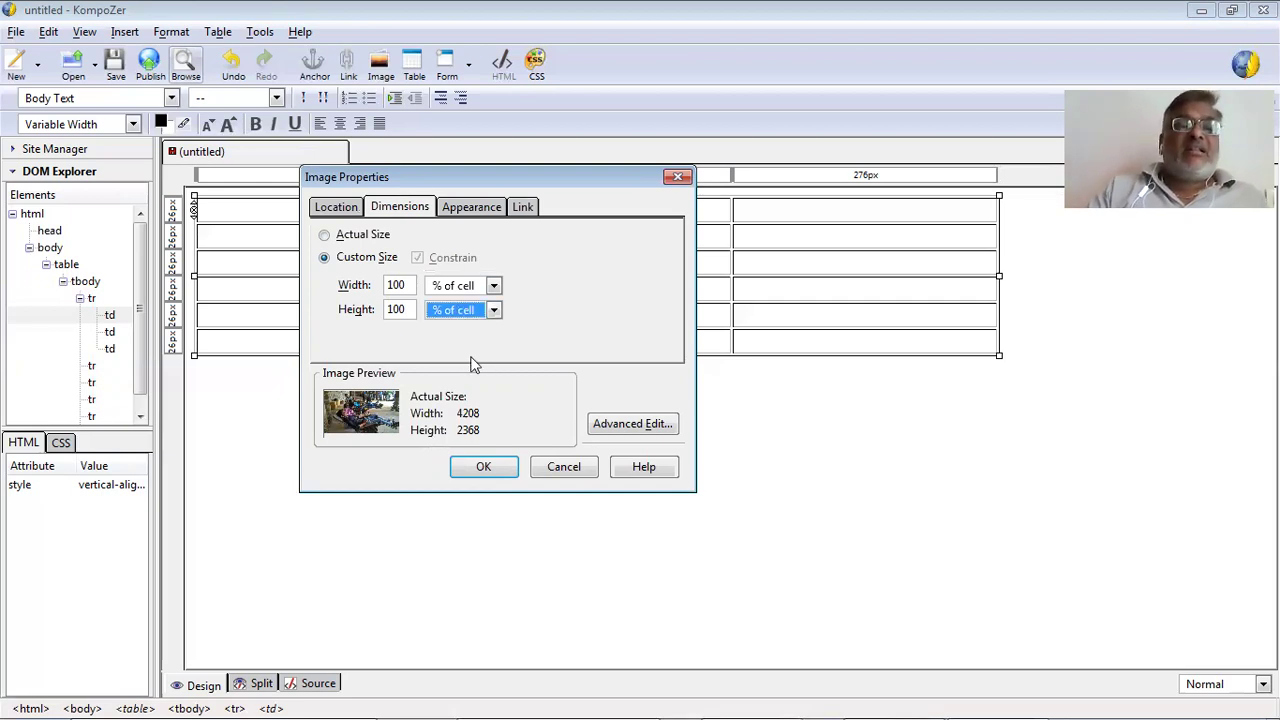
Make text wrap to the right of the image.
click(468, 206)
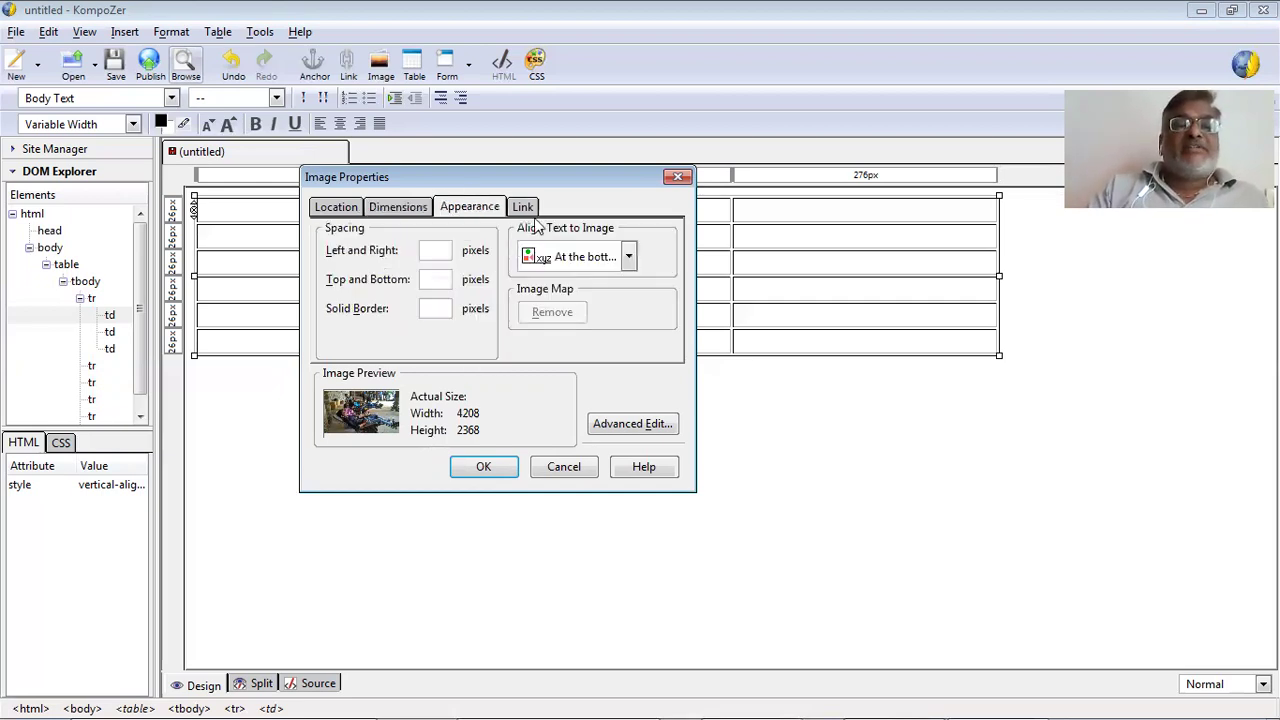
click(568, 258)
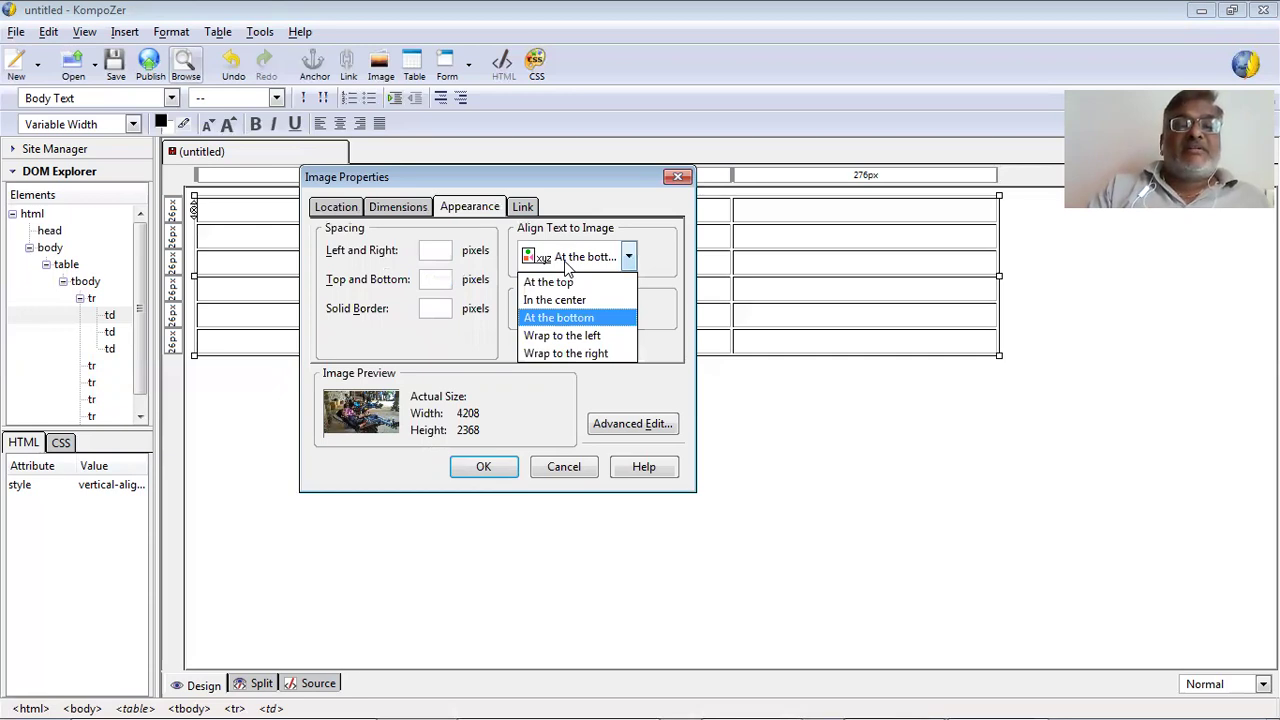
click(576, 352)
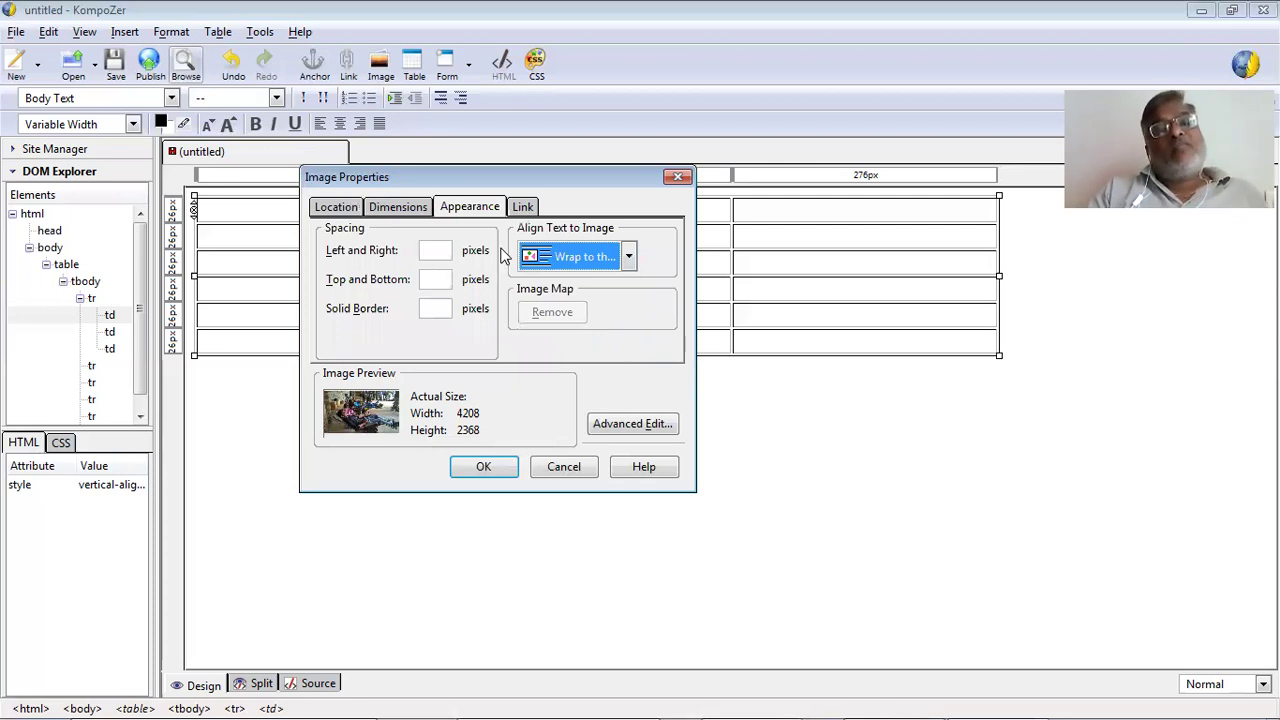
click(524, 207)
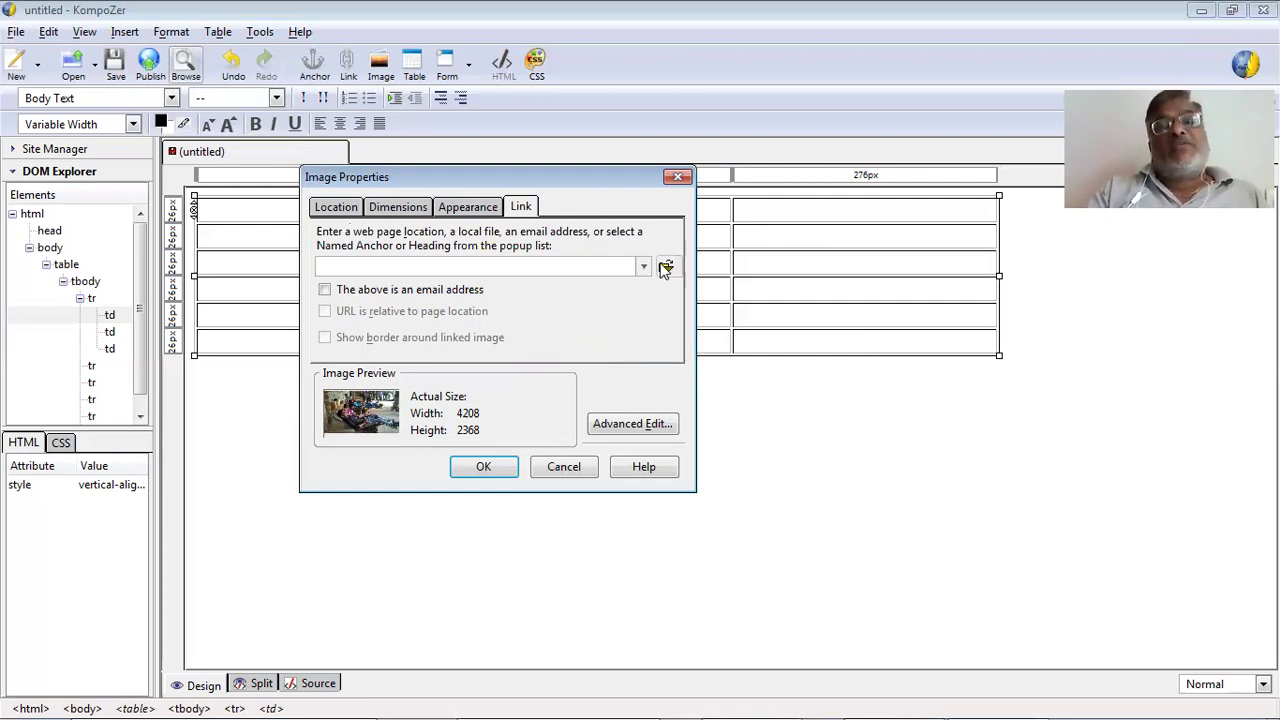
Skip adding a link and insert p8.jpg into the table's first cell.
click(666, 268)
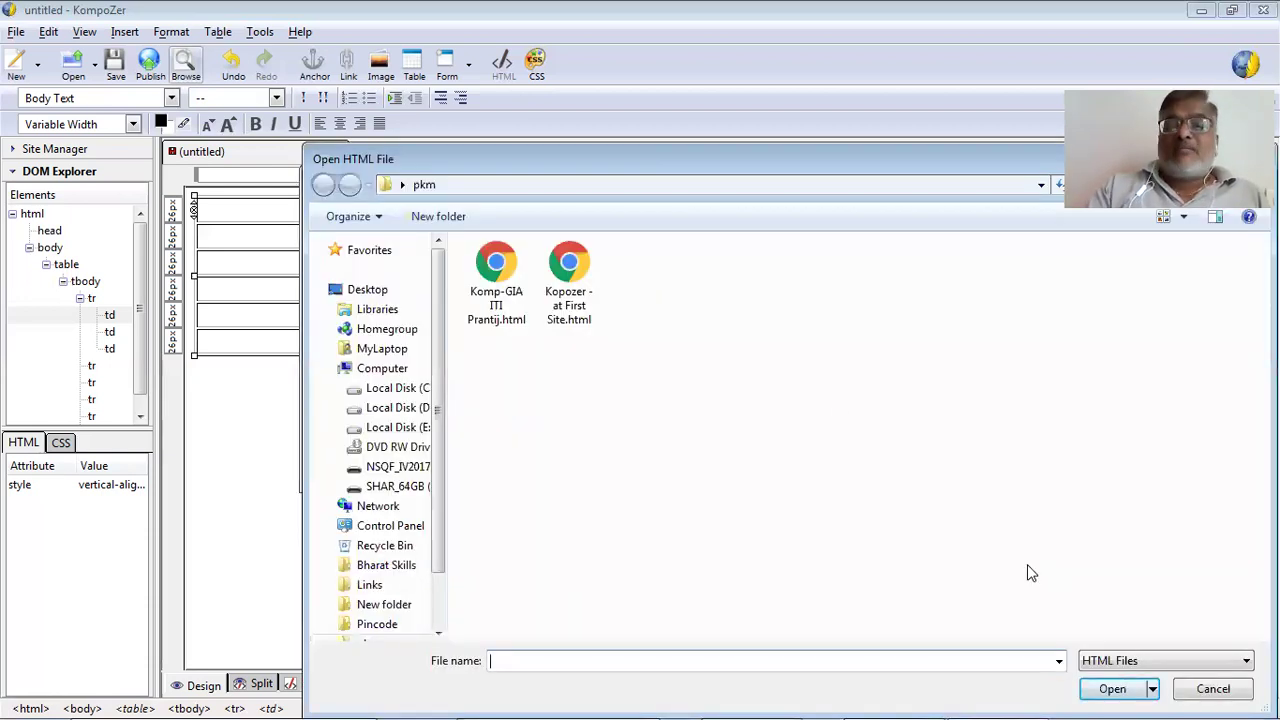
click(1192, 692)
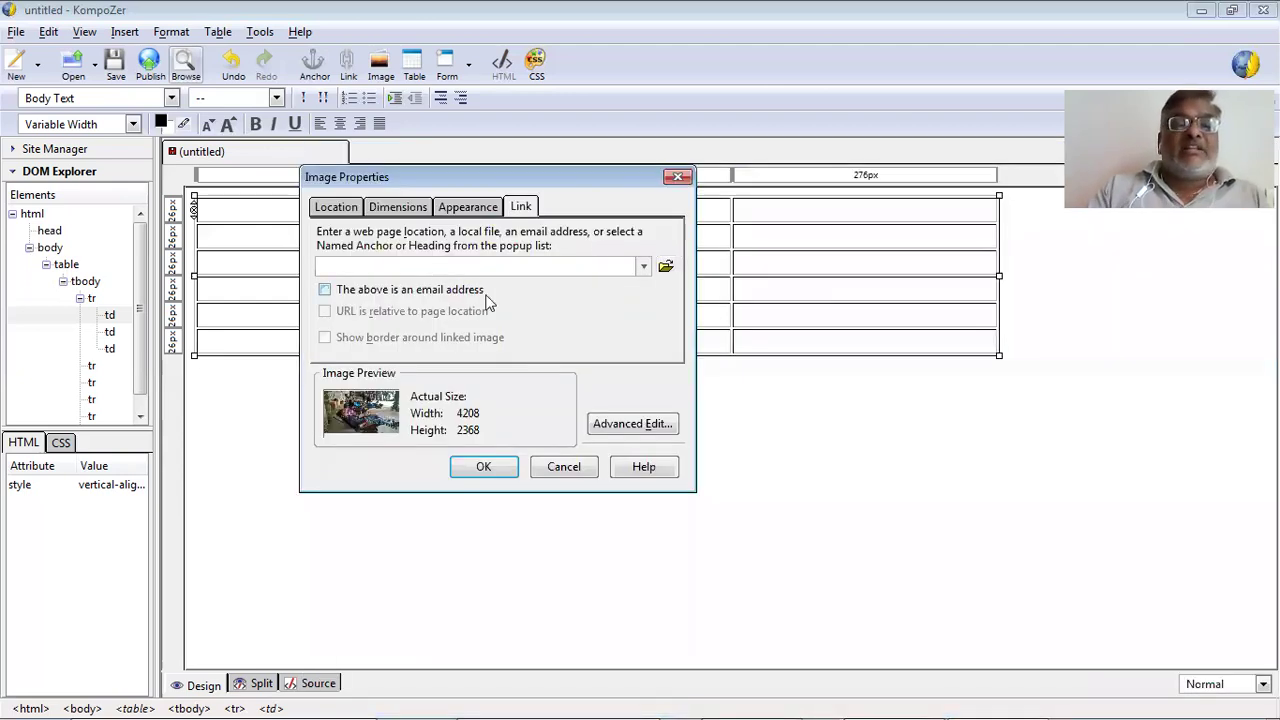
click(479, 466)
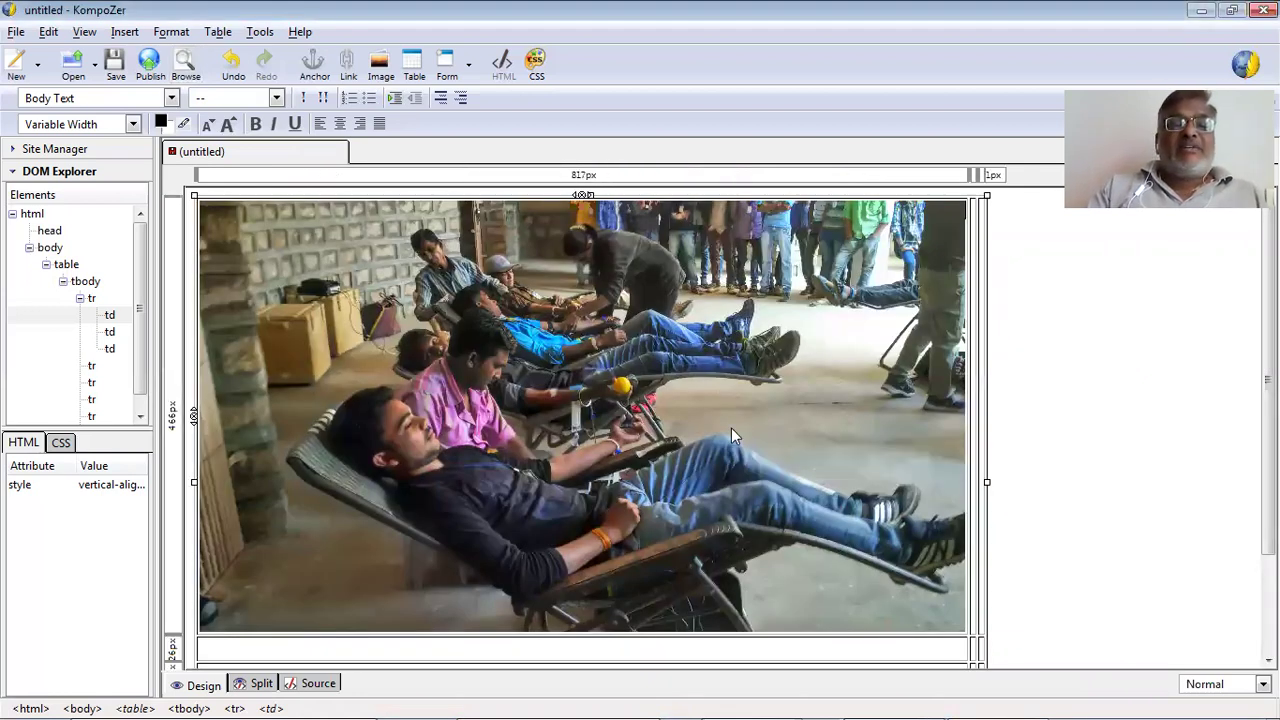
Resize the photo to 25 by 25, then undo to remove it from the cell.
scroll(731, 430, down, 1)
scroll(731, 432, up, 1)
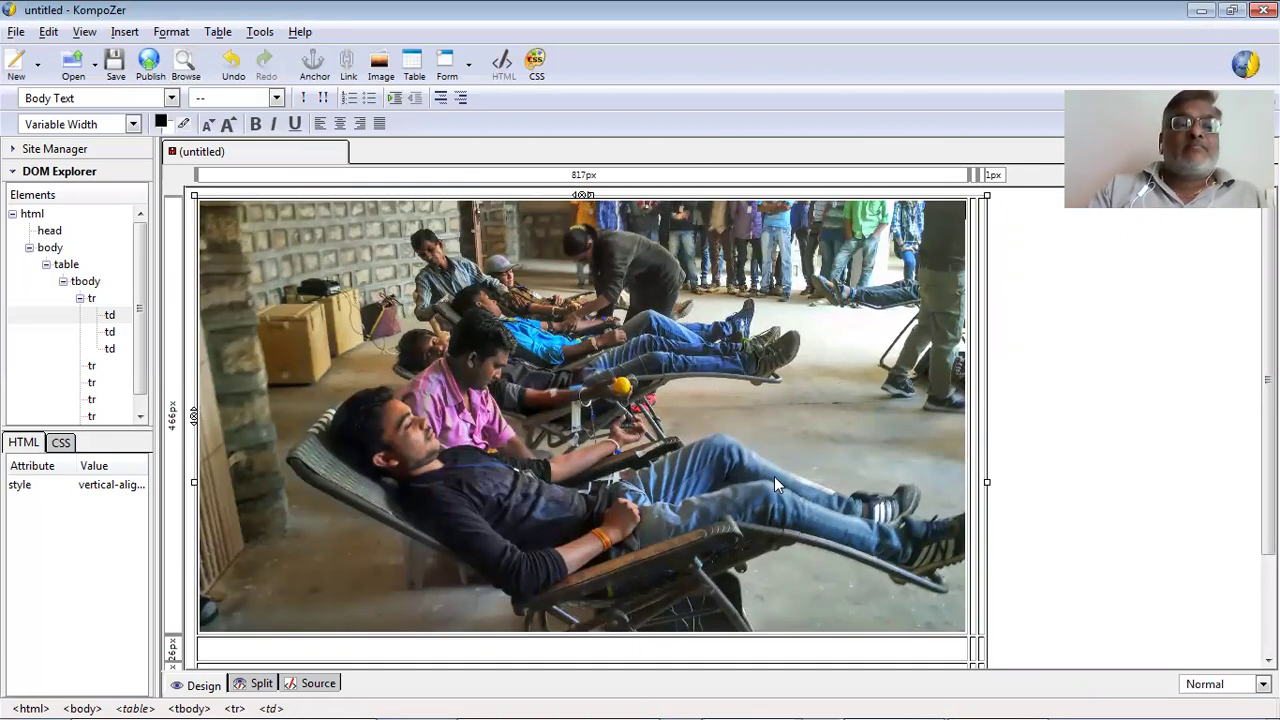
click(757, 342)
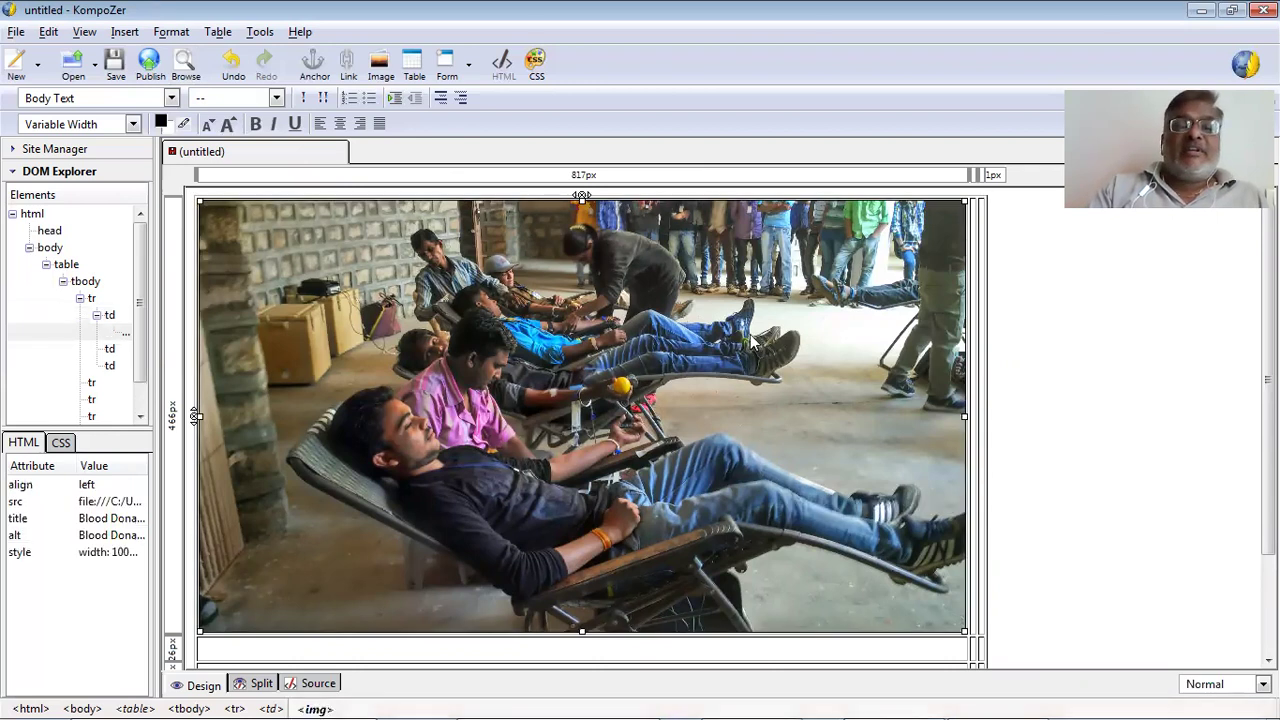
right_click(795, 640)
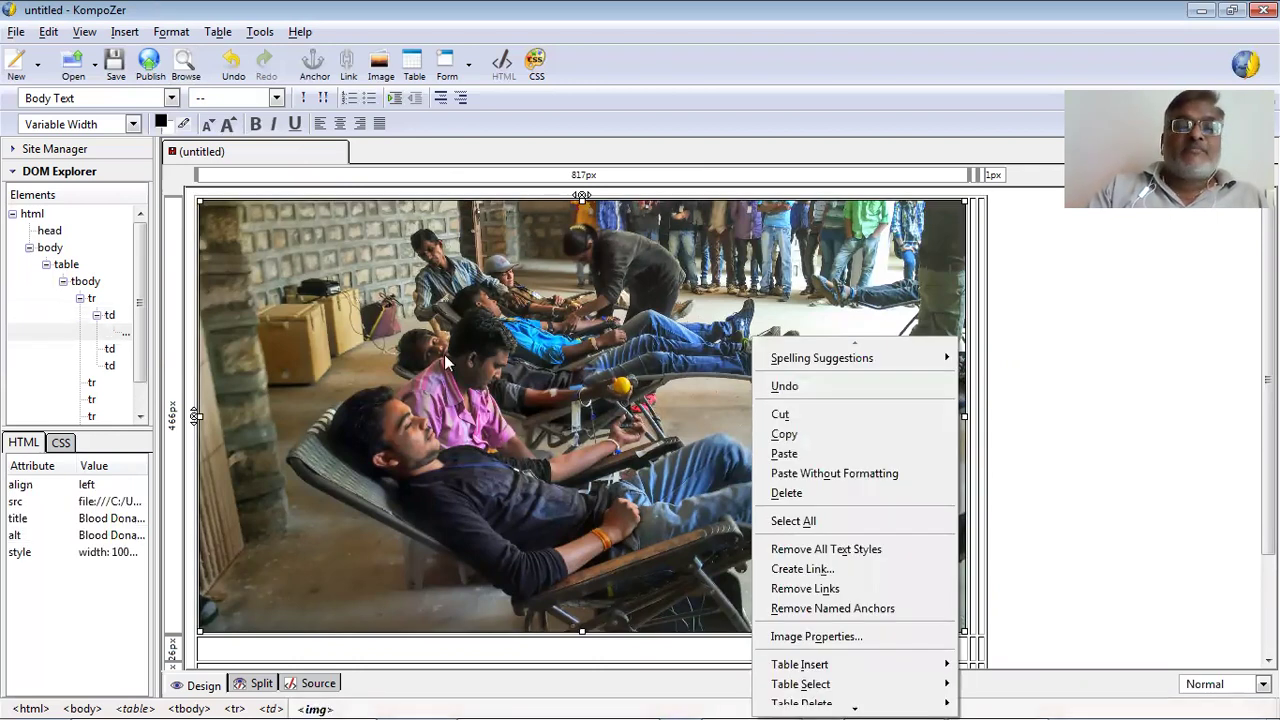
click(816, 636)
click(399, 207)
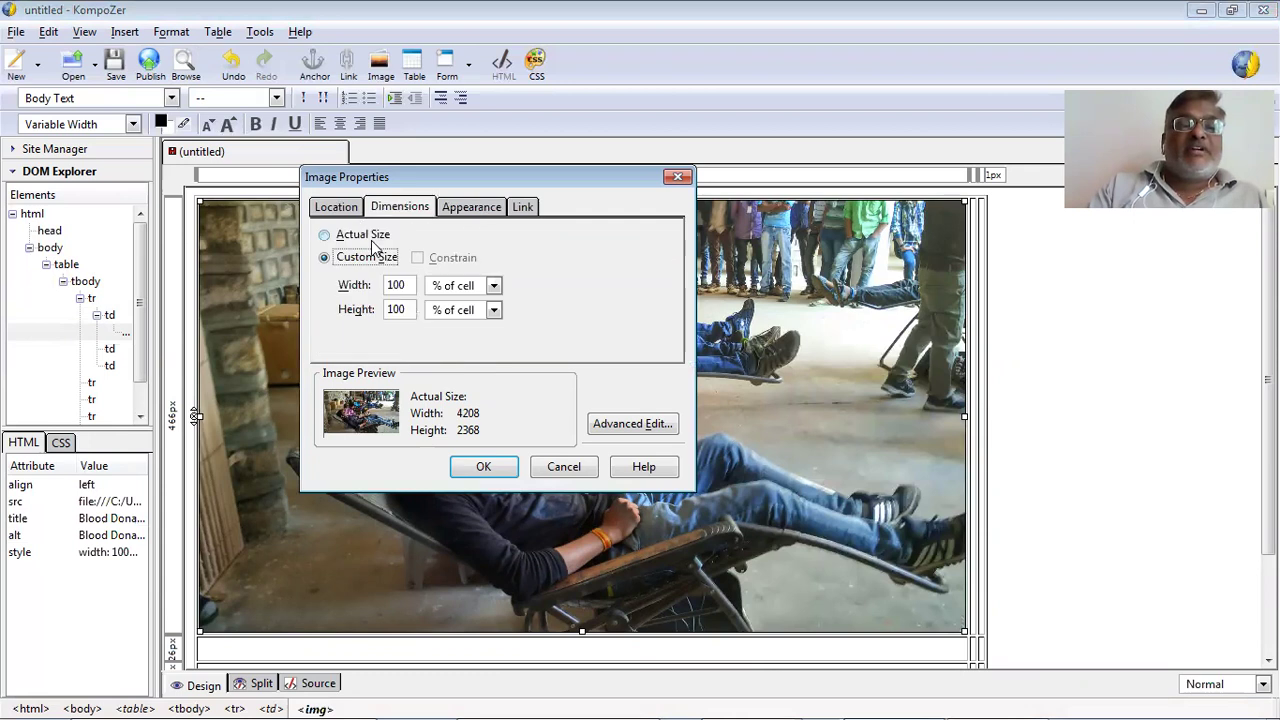
double_click(400, 285)
text(25)
double_click(404, 314)
text(25)
click(477, 468)
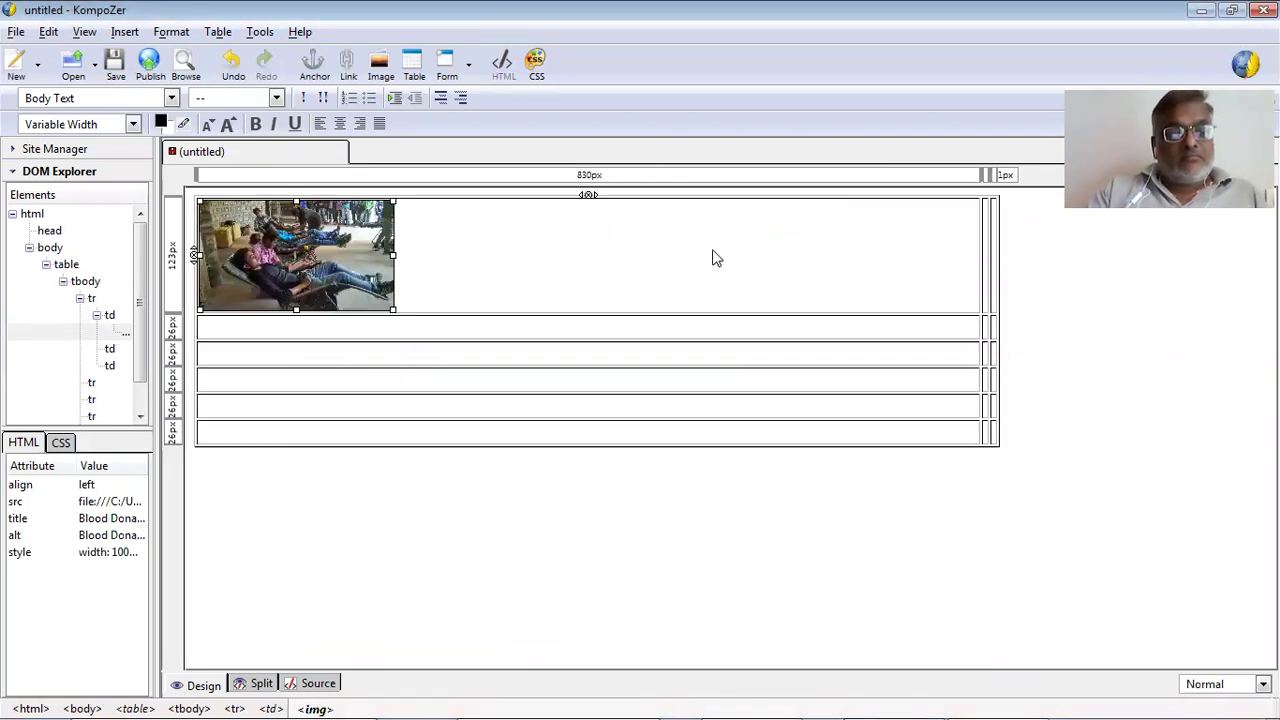
key(ctrl+z)
key(ctrl+z)
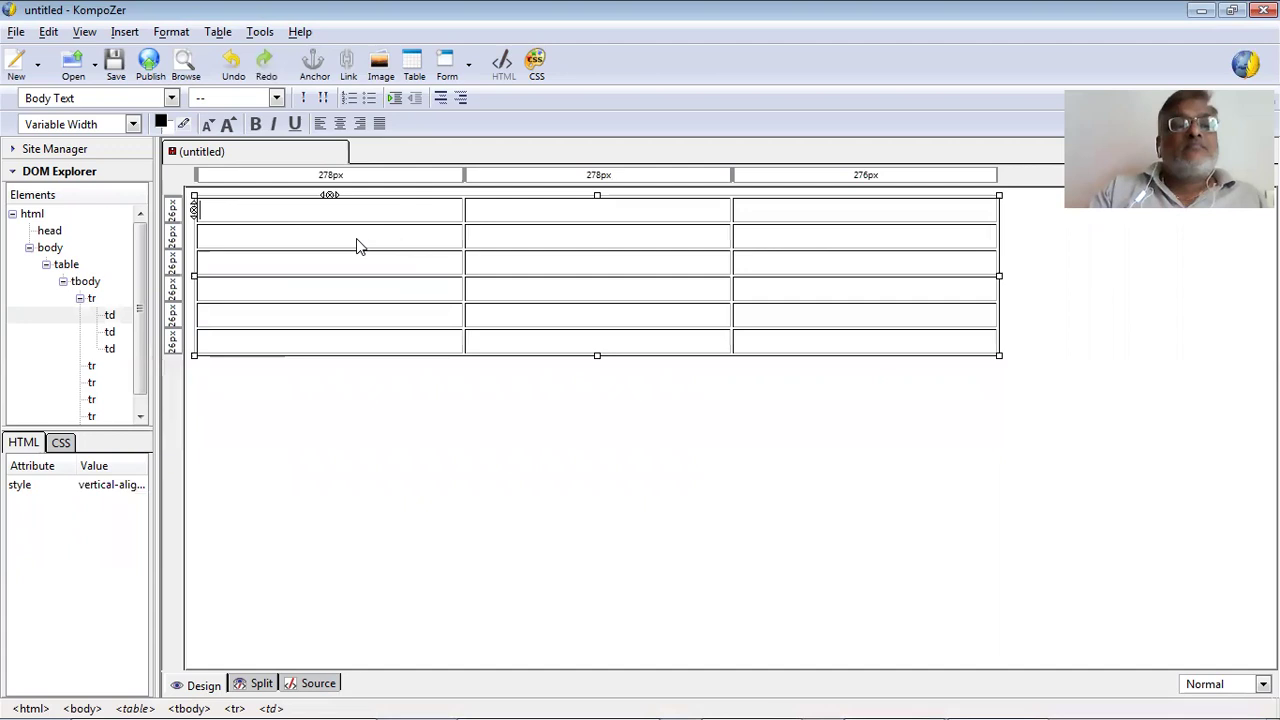
Insert a new image using p5.jpg from the pkm folder.
click(124, 31)
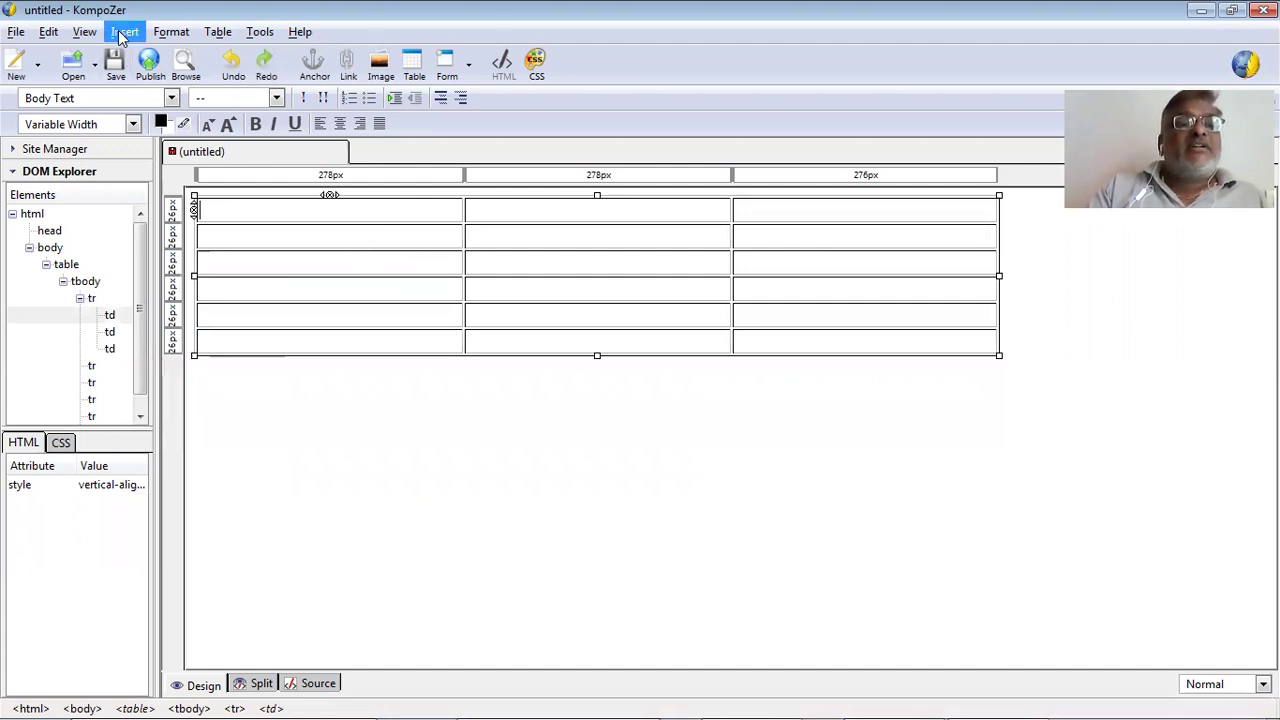
key(Return)
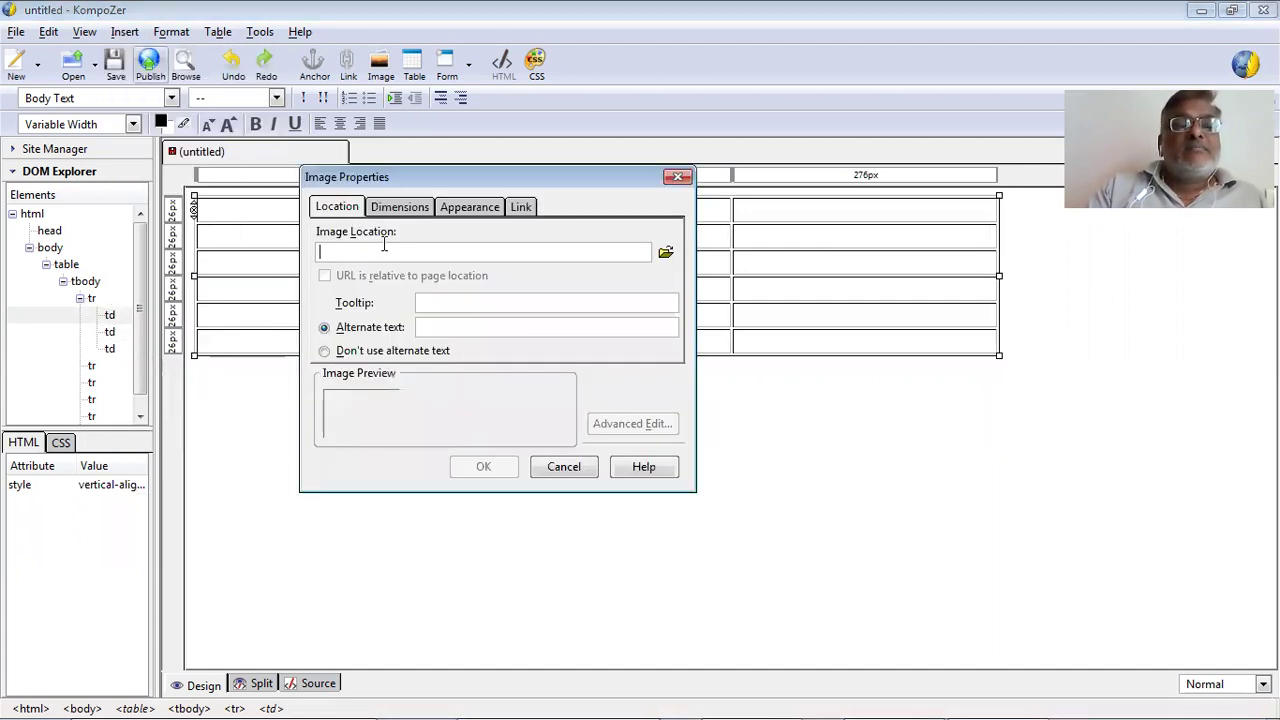
click(667, 254)
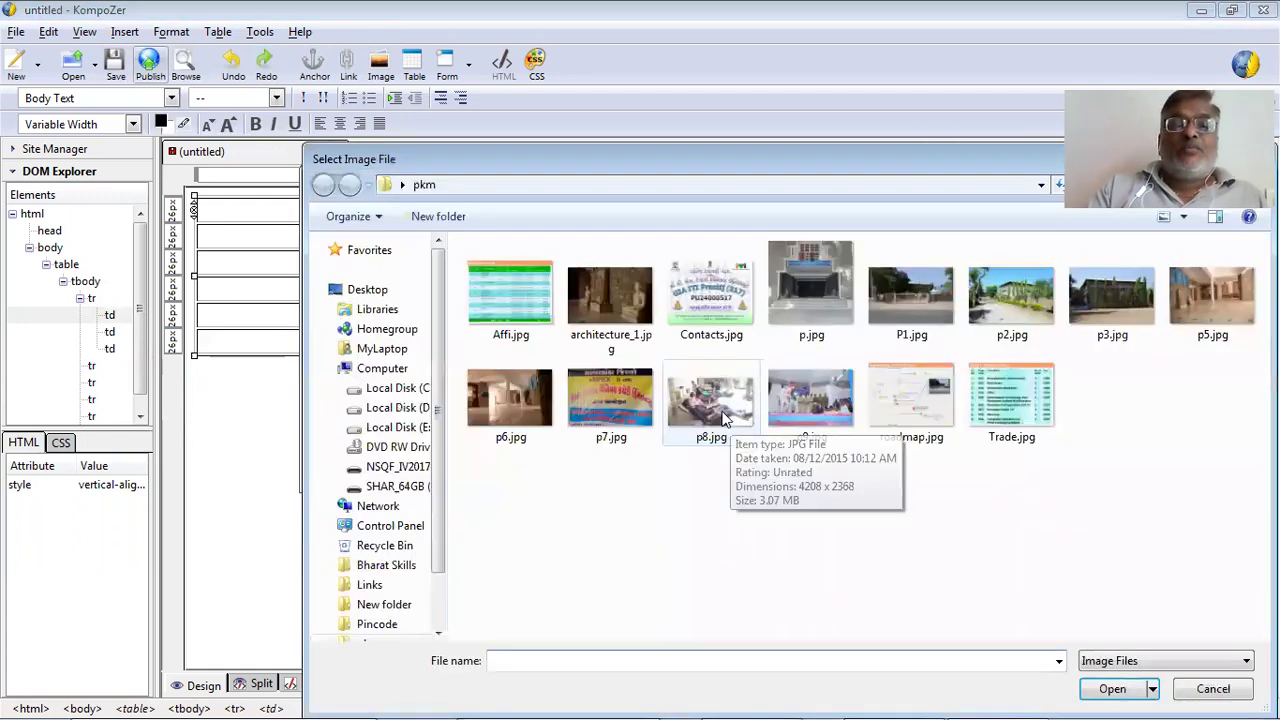
click(522, 405)
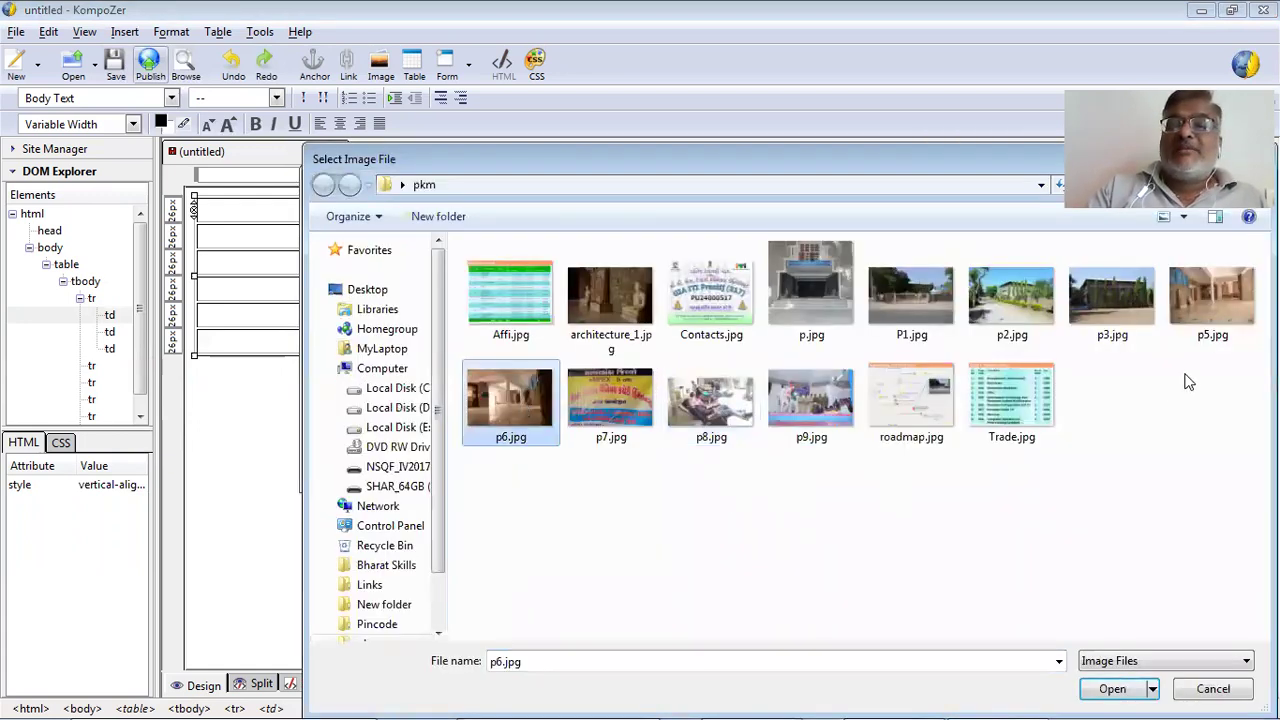
double_click(1192, 333)
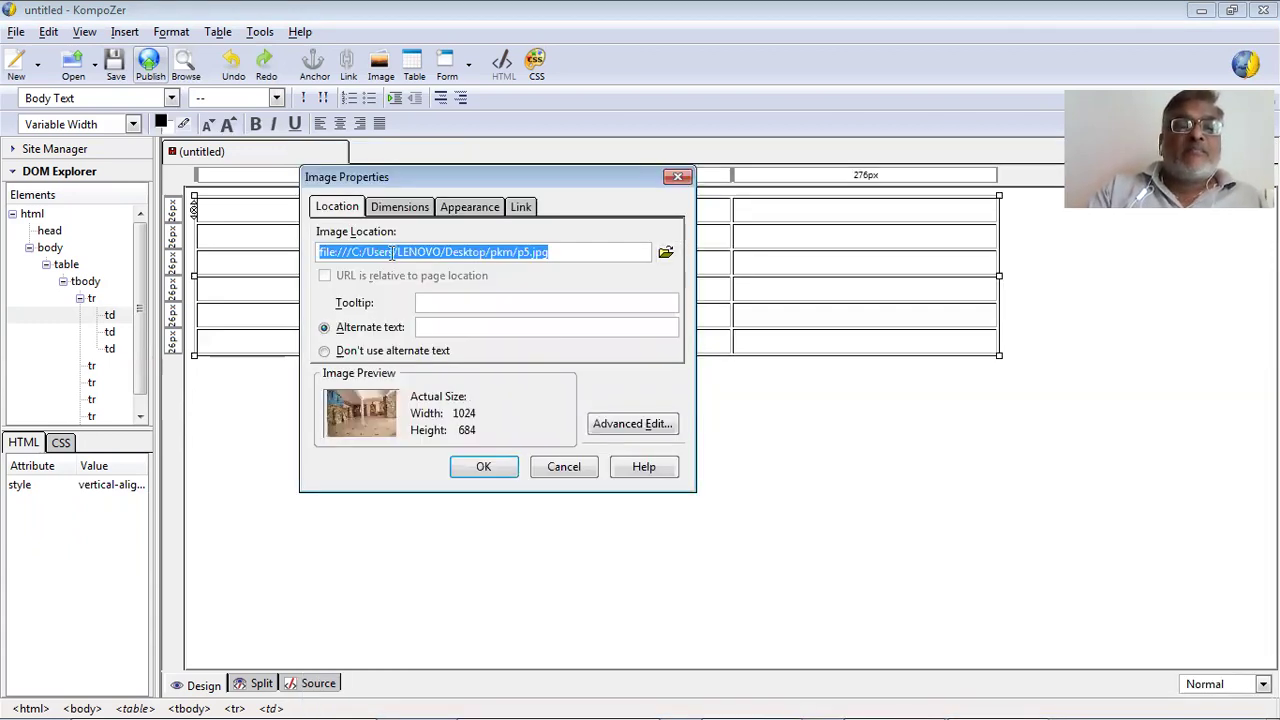
Set the image tooltip to 'inner view' and alternate text to 'inner View'.
click(441, 324)
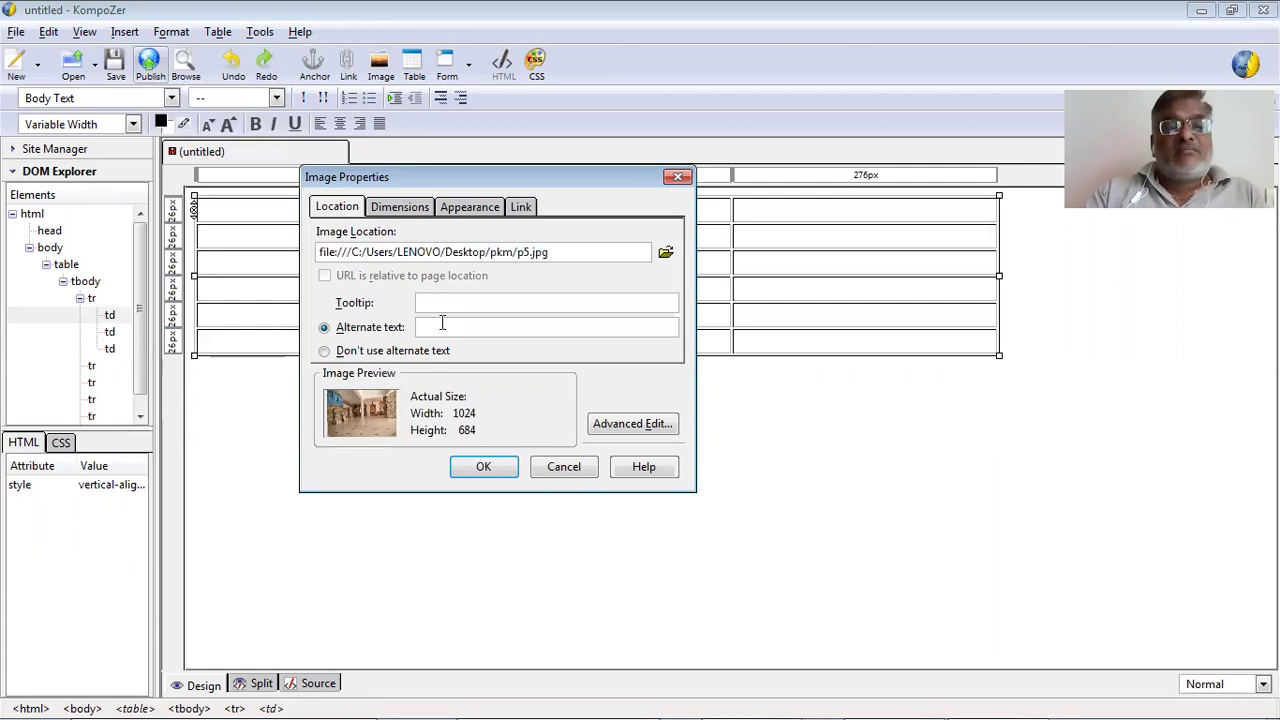
text(in)
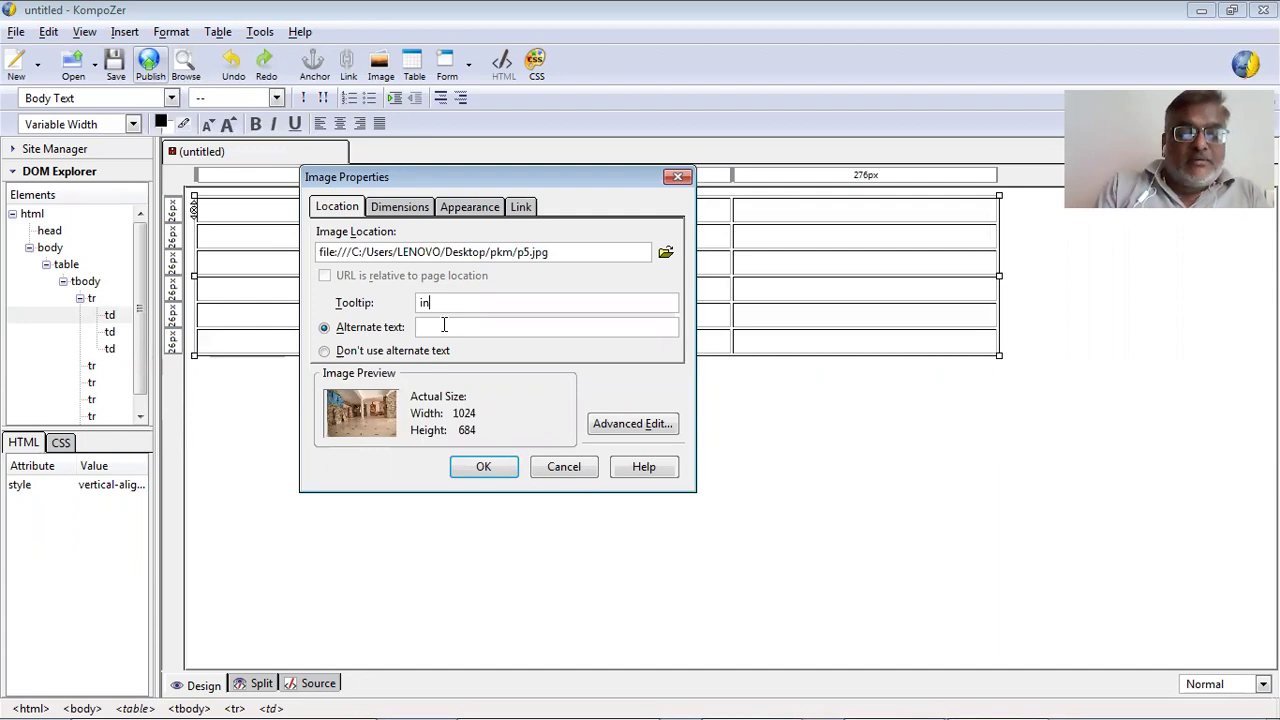
text(ner )
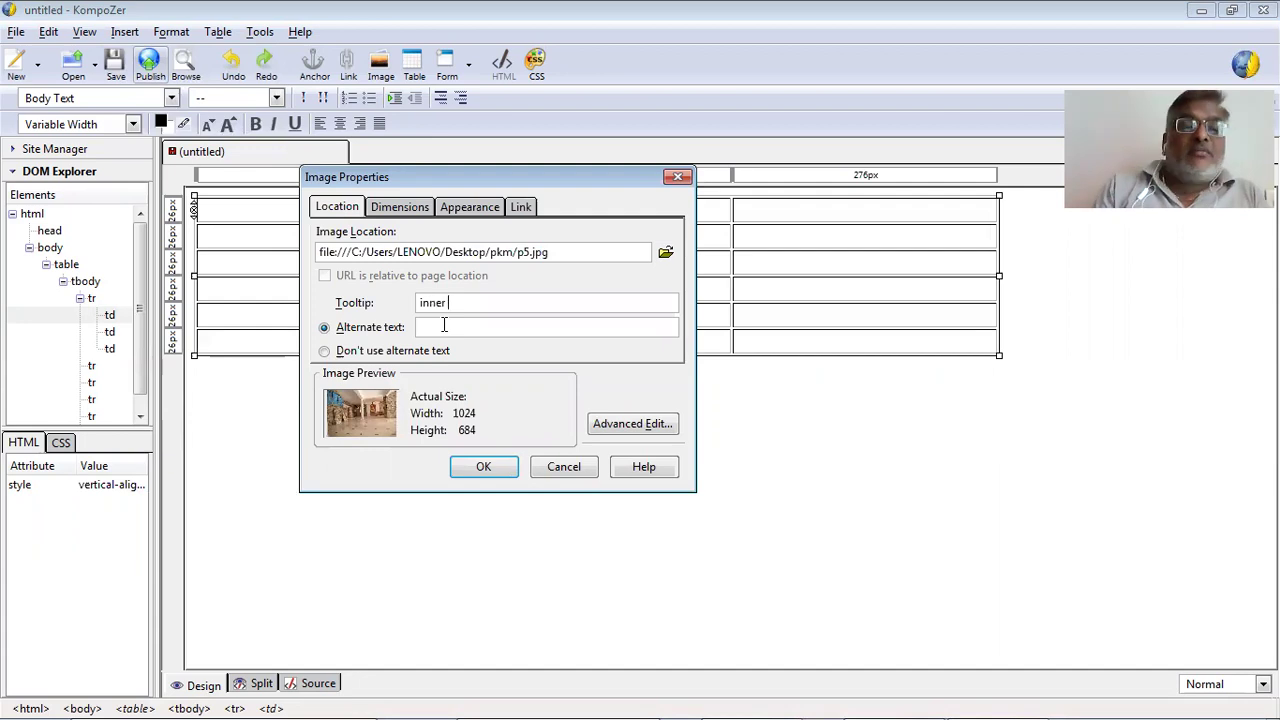
text(view)
key(Tab)
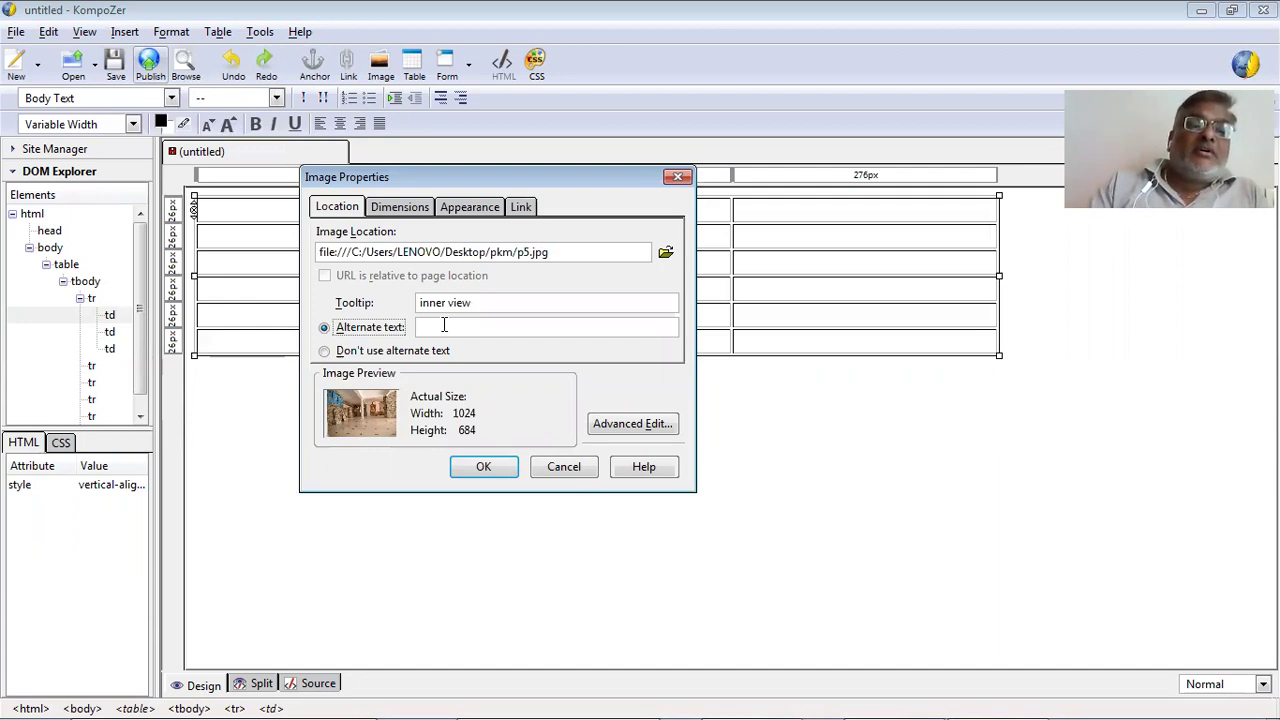
key(Tab)
text(i)
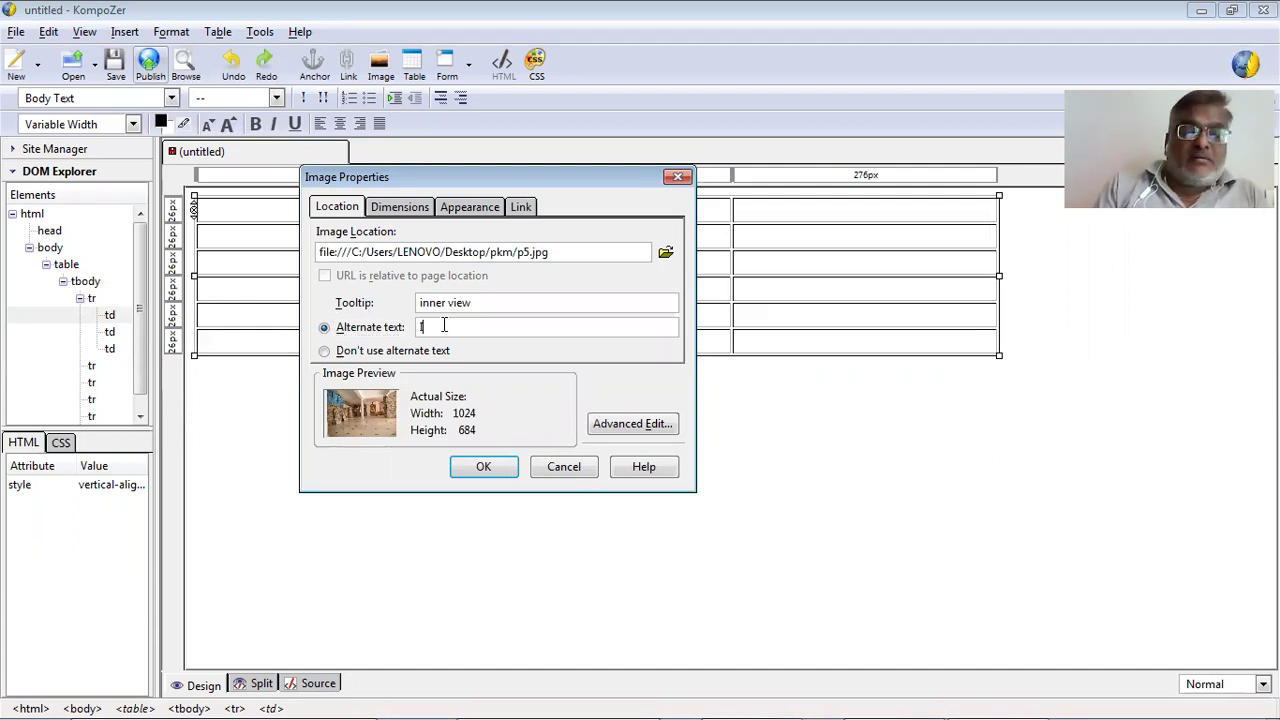
text(nner Vie)
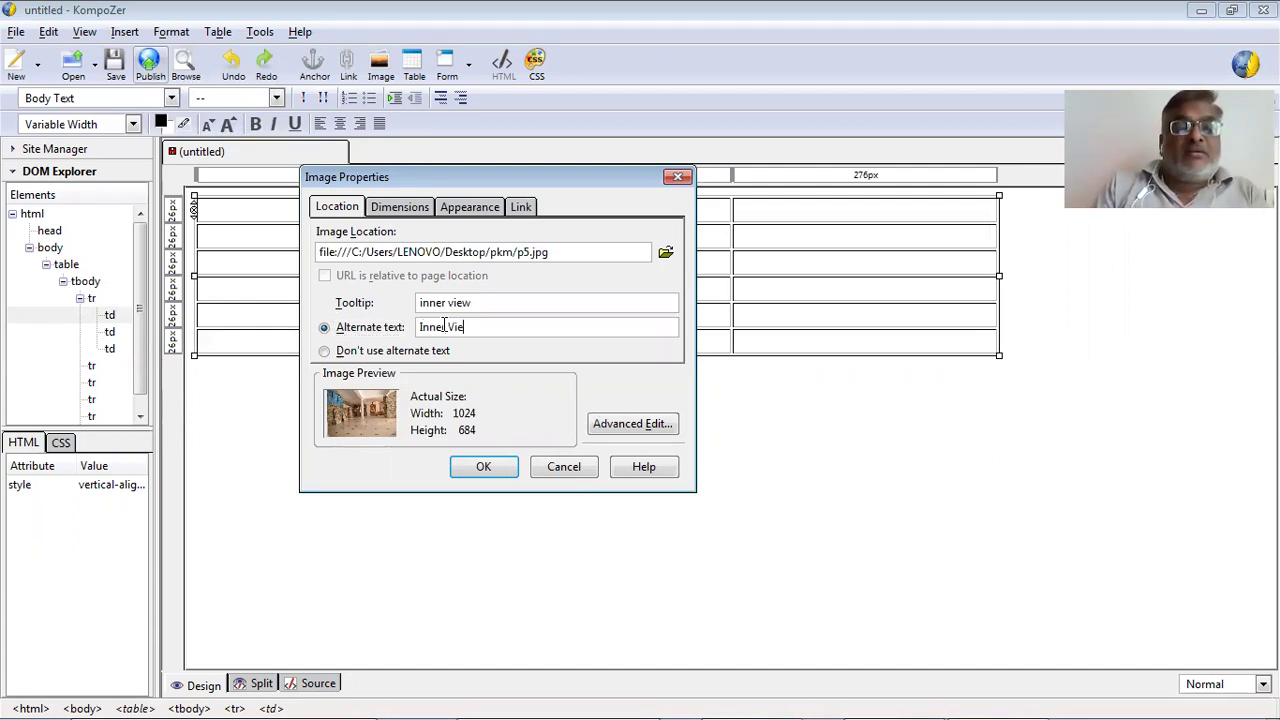
text(w)
click(401, 208)
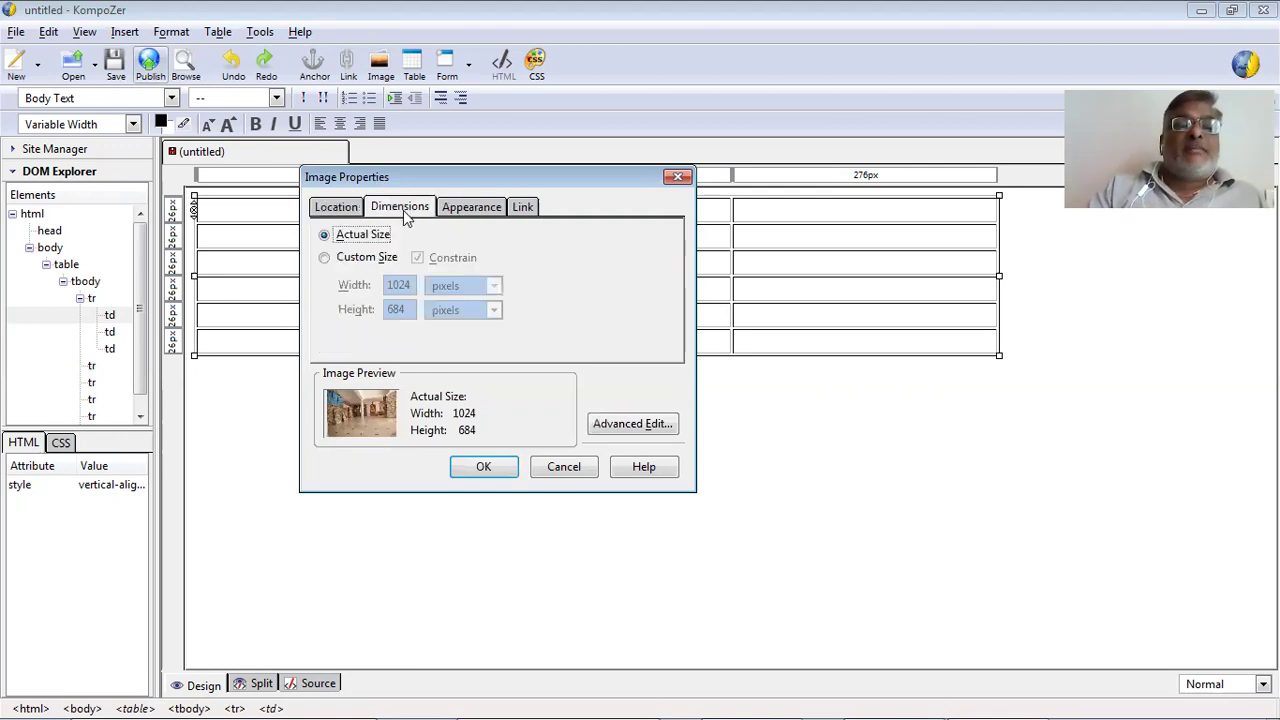
Size p5.jpg to 25% of cell in width and height and insert it.
click(365, 259)
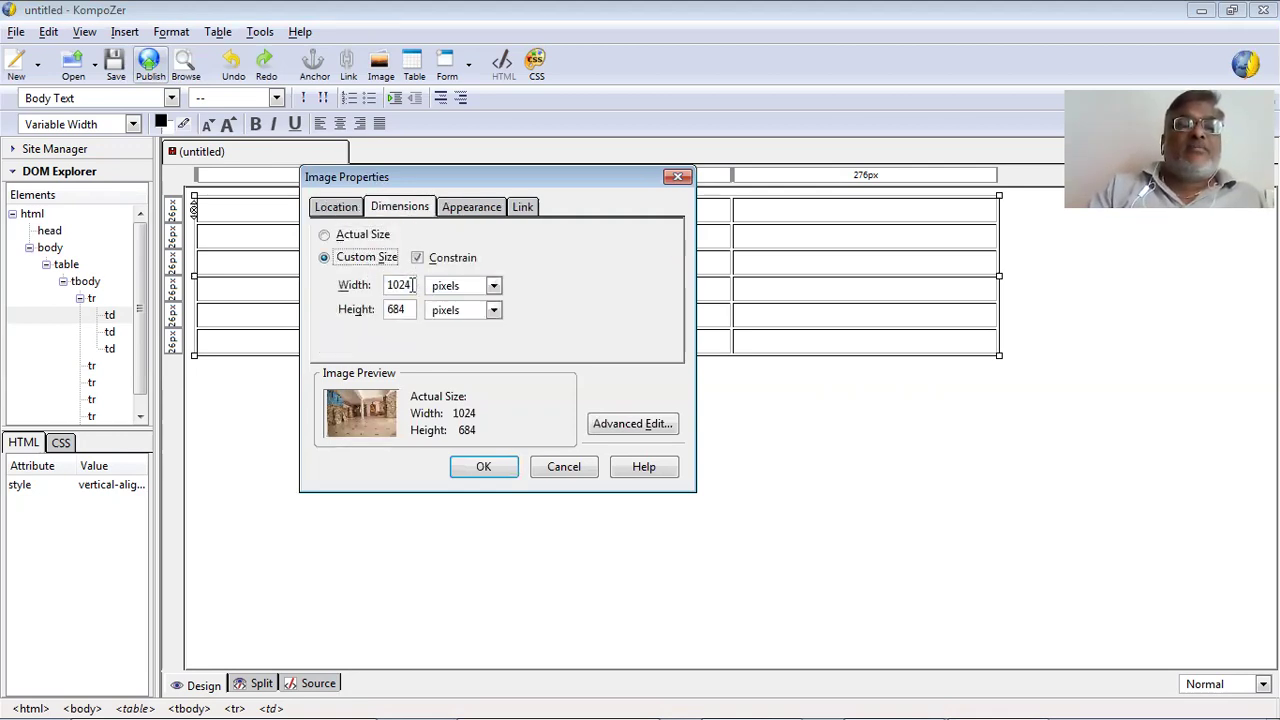
double_click(381, 284)
text(75)
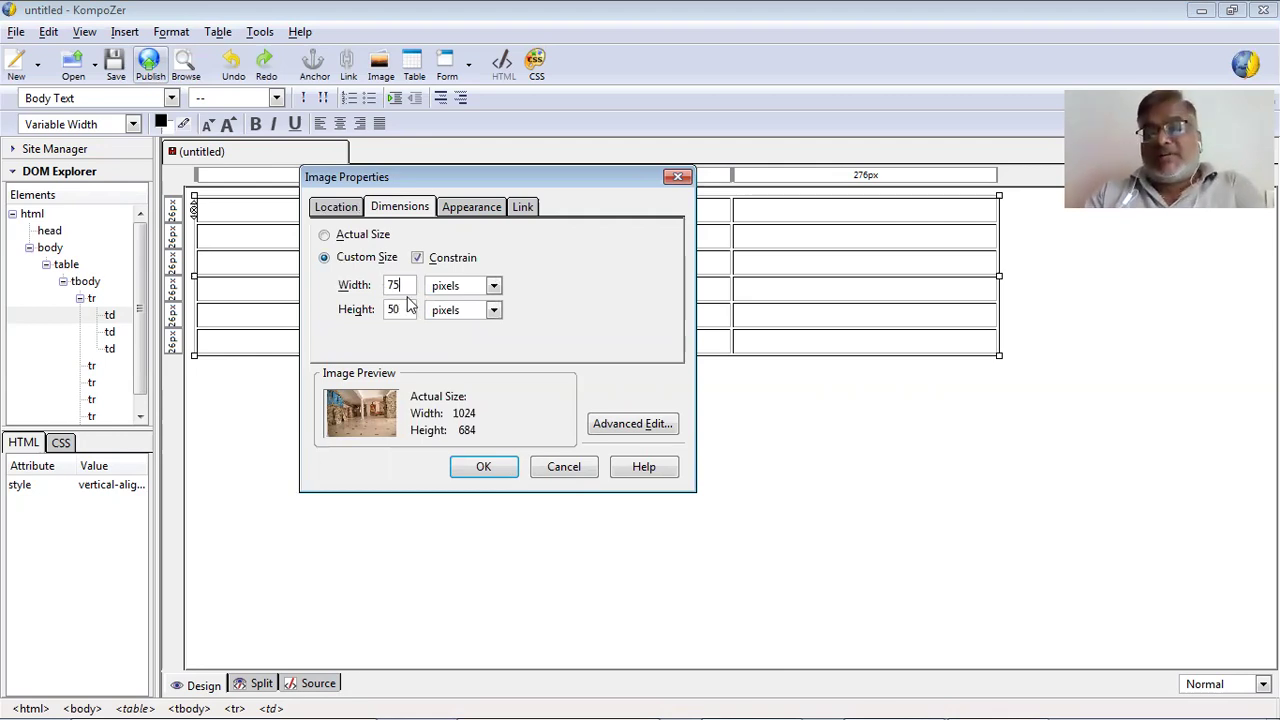
key(BackSpace)
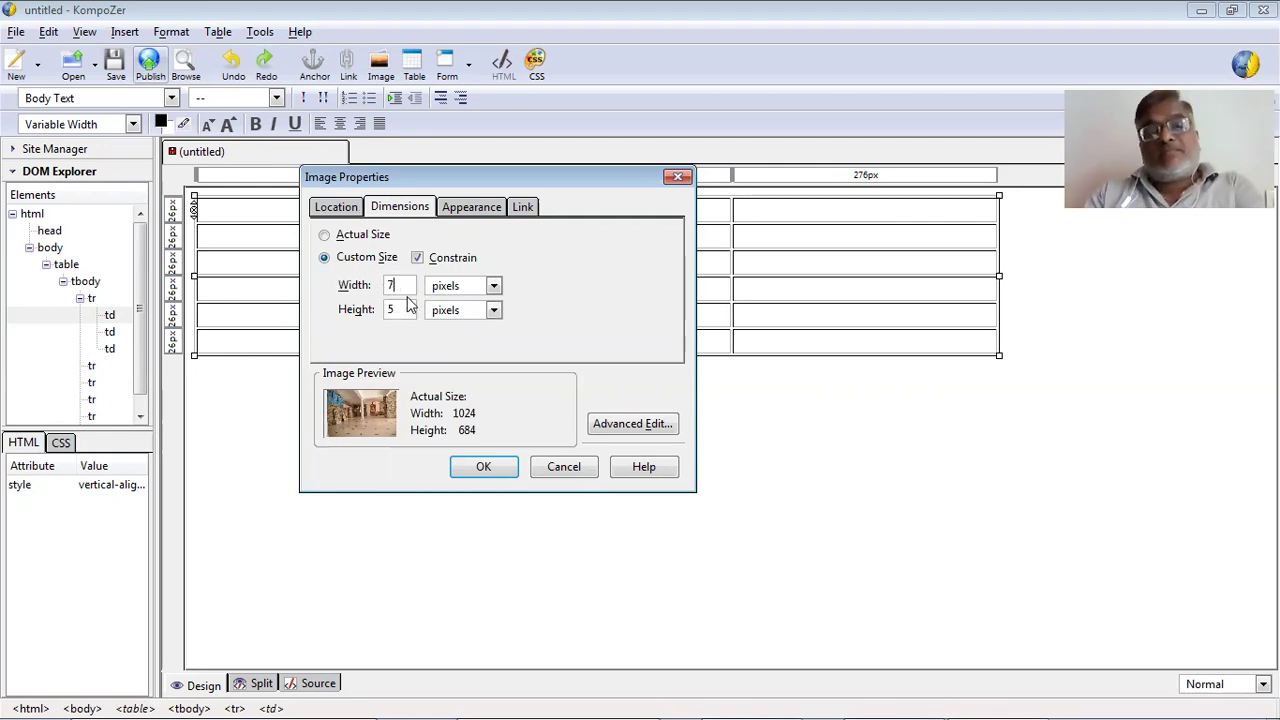
text(25)
click(460, 286)
click(455, 323)
key(Tab)
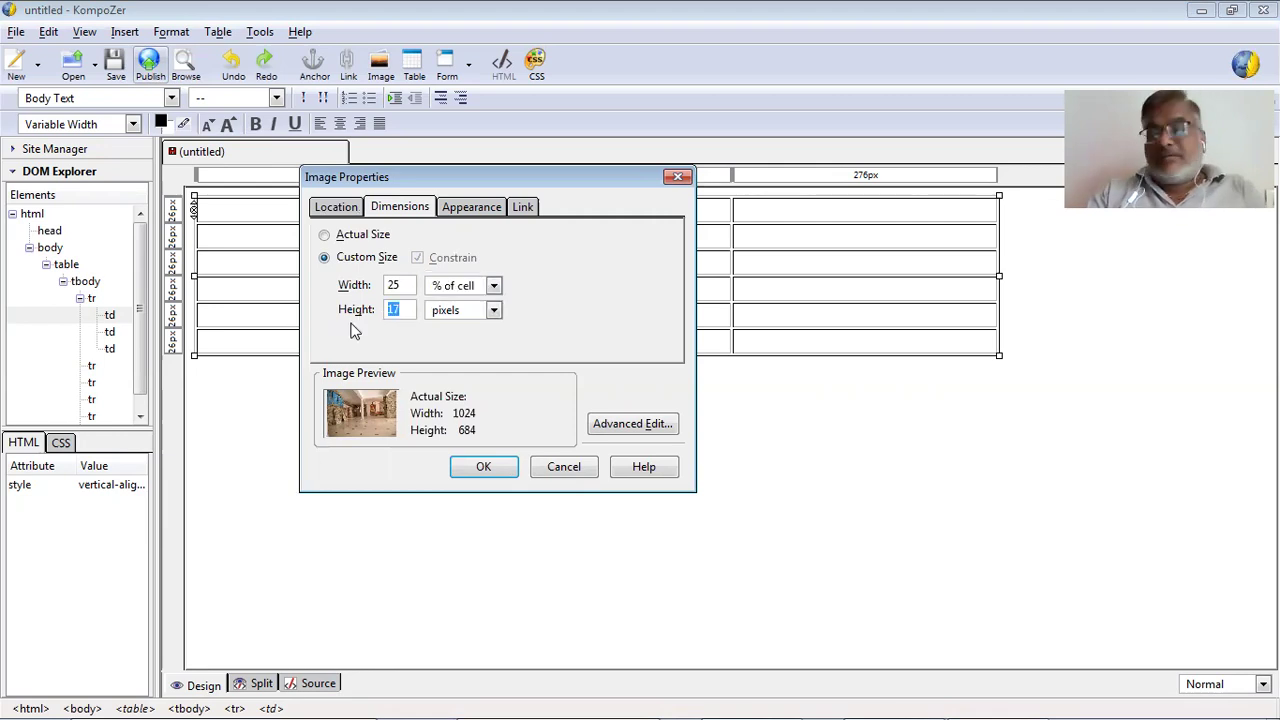
text(25)
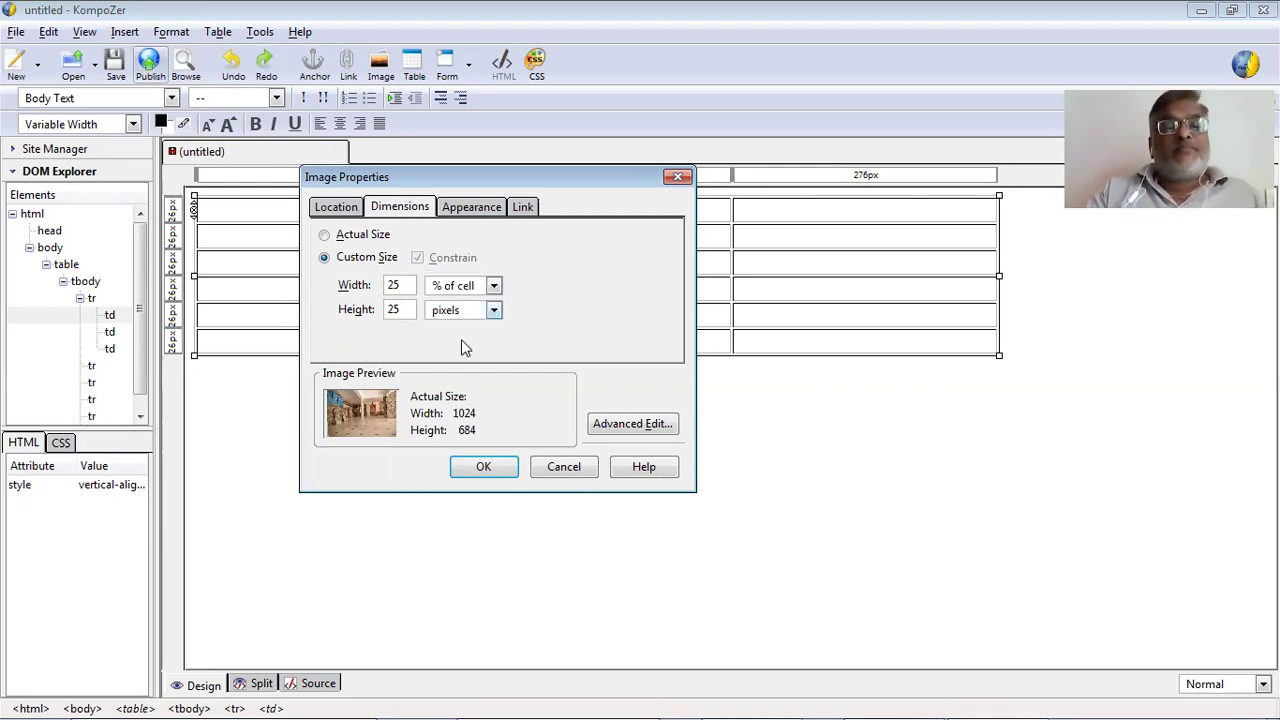
key(Tab)
key(Down)
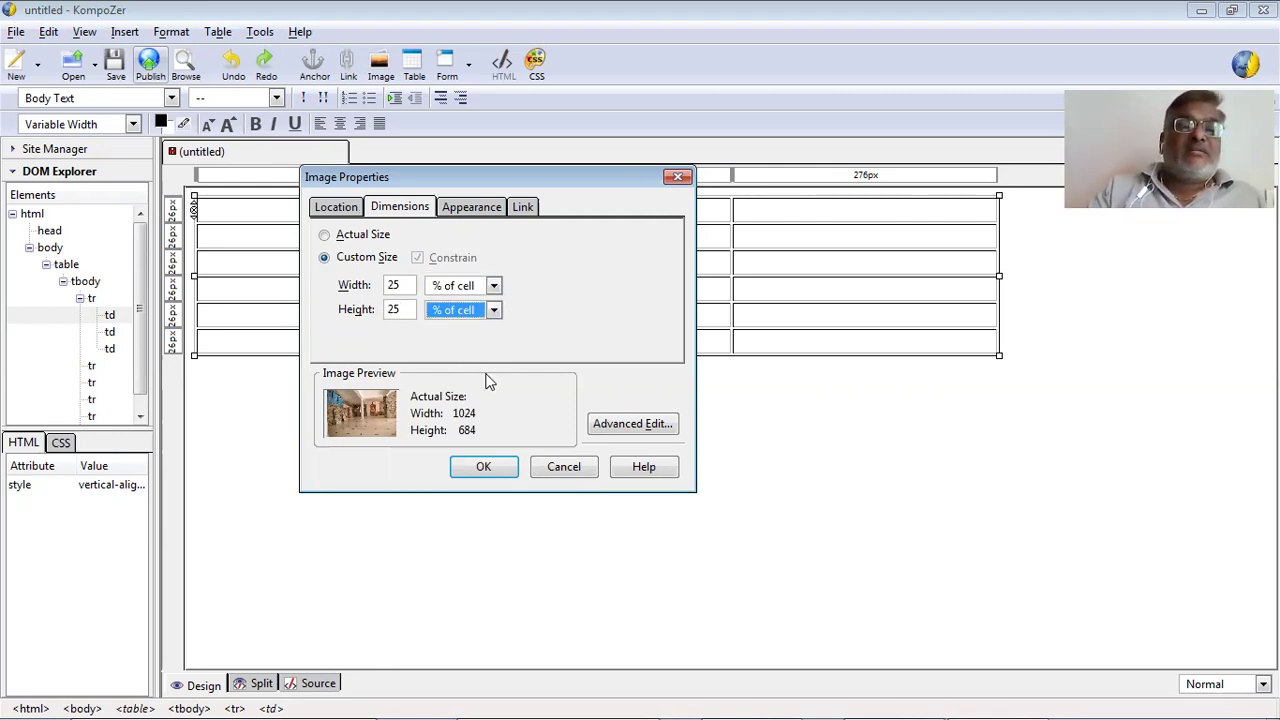
click(481, 467)
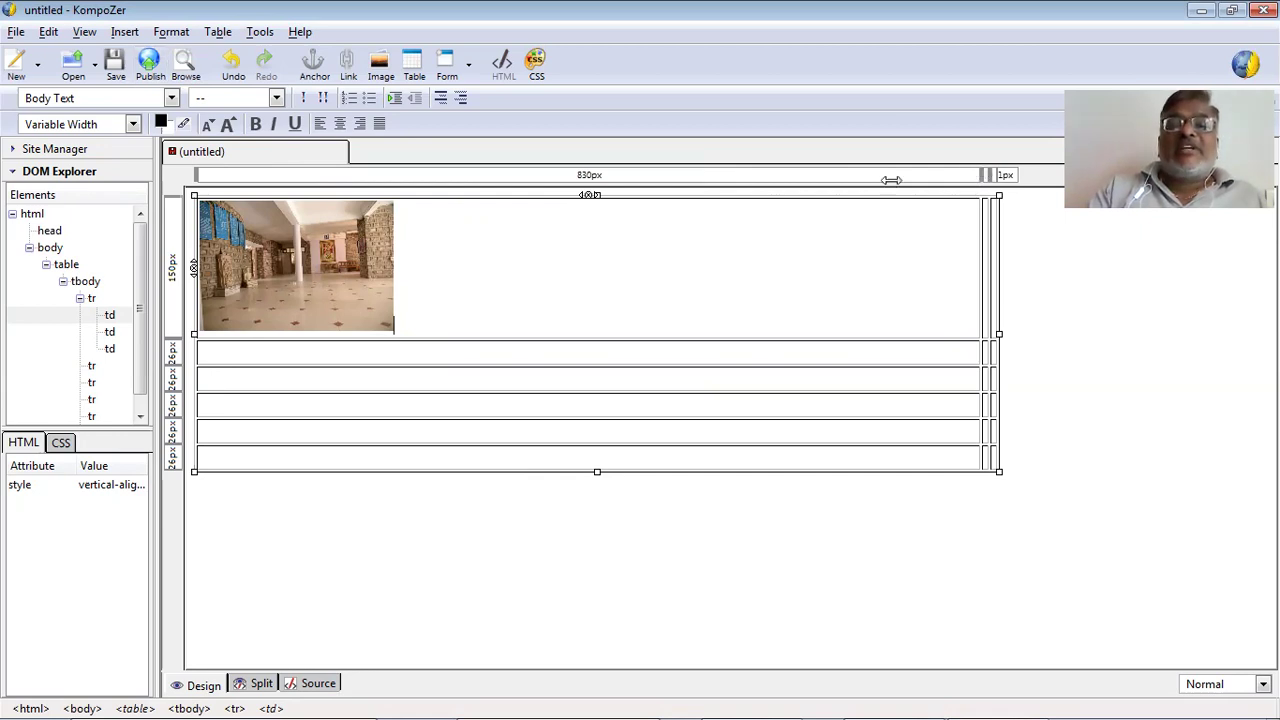
Narrow the first table column to 252px beside 579px and select the small interior photo.
drag(449, 195, 433, 197)
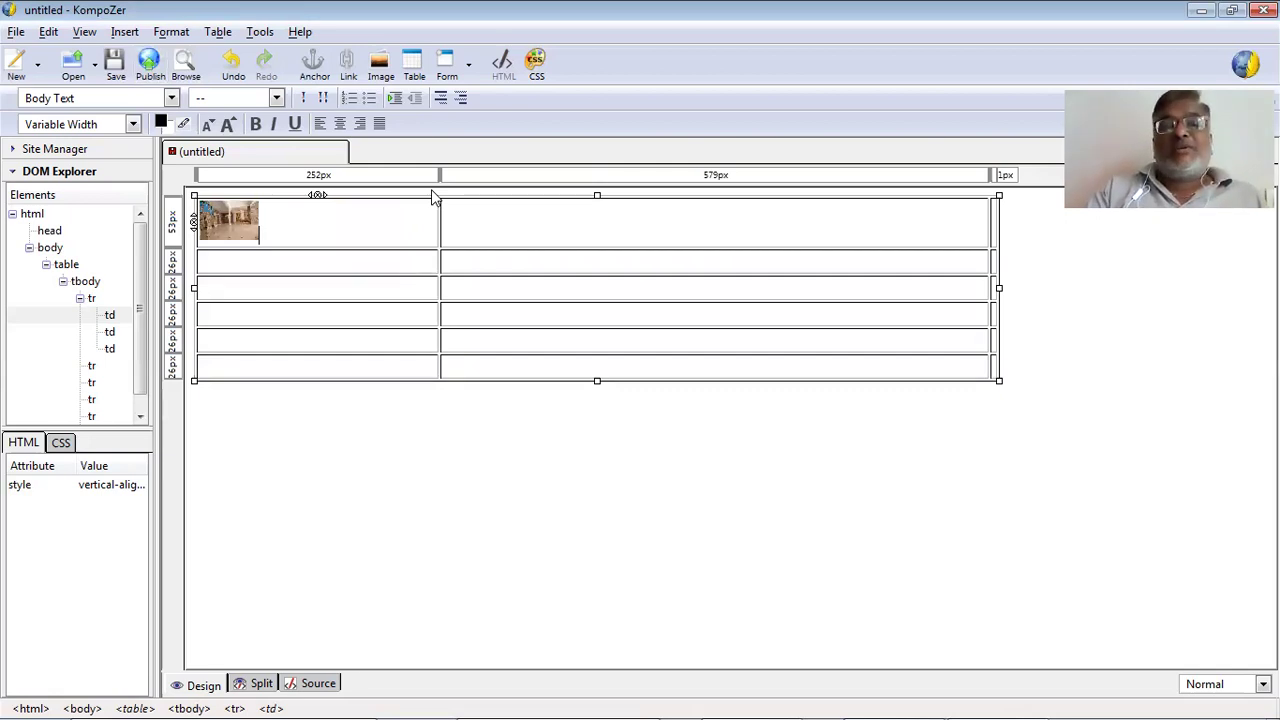
click(231, 216)
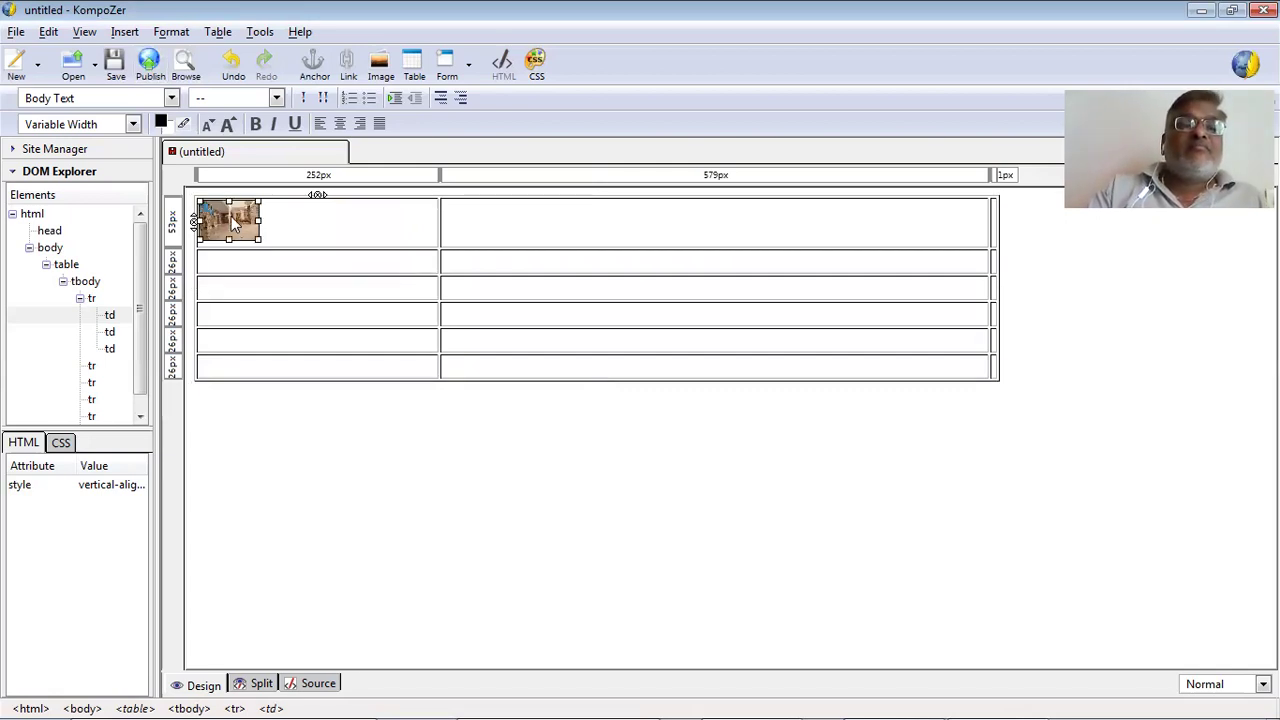
right_click(231, 216)
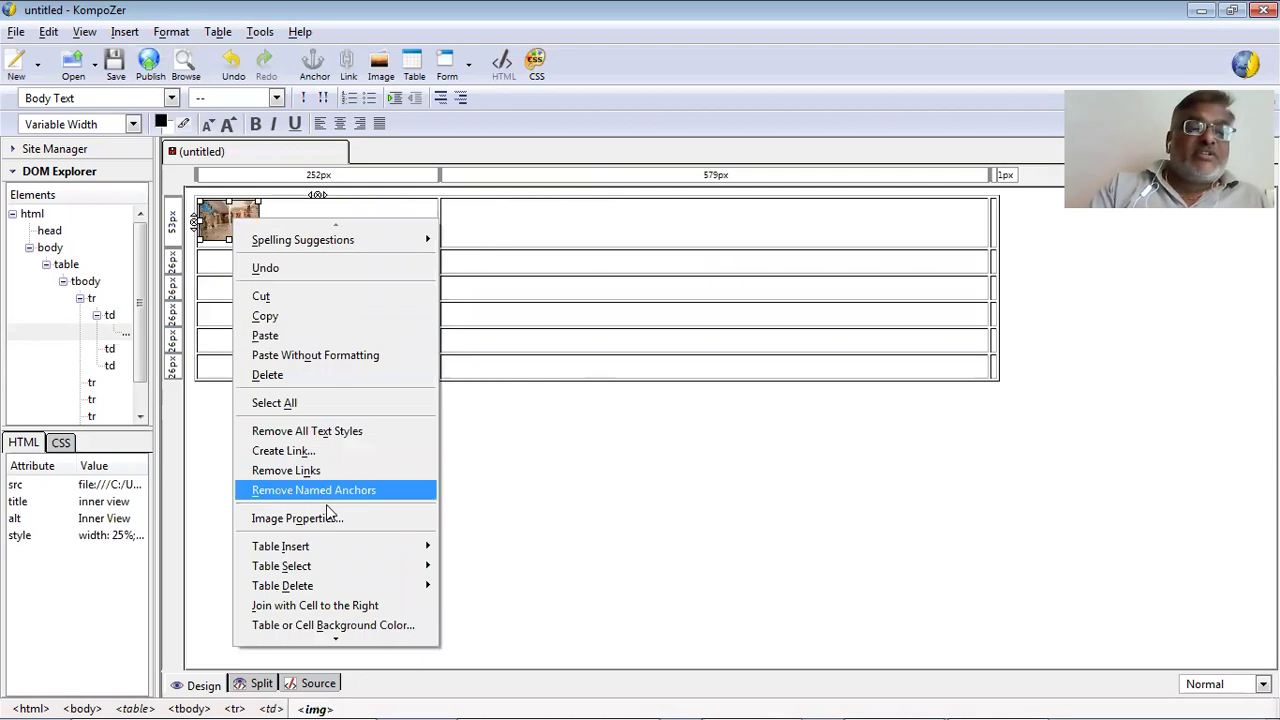
Resize the interior photo to 100 width and 100 height so it fills its cell.
key(Return)
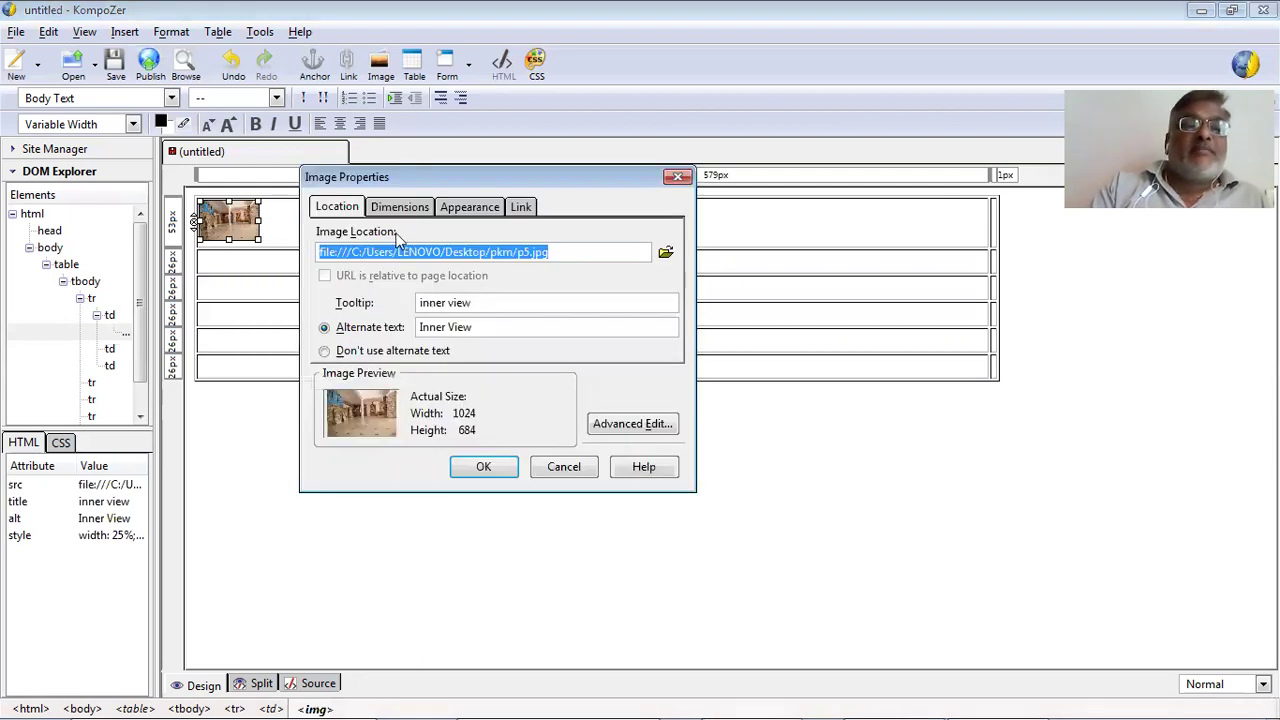
click(400, 206)
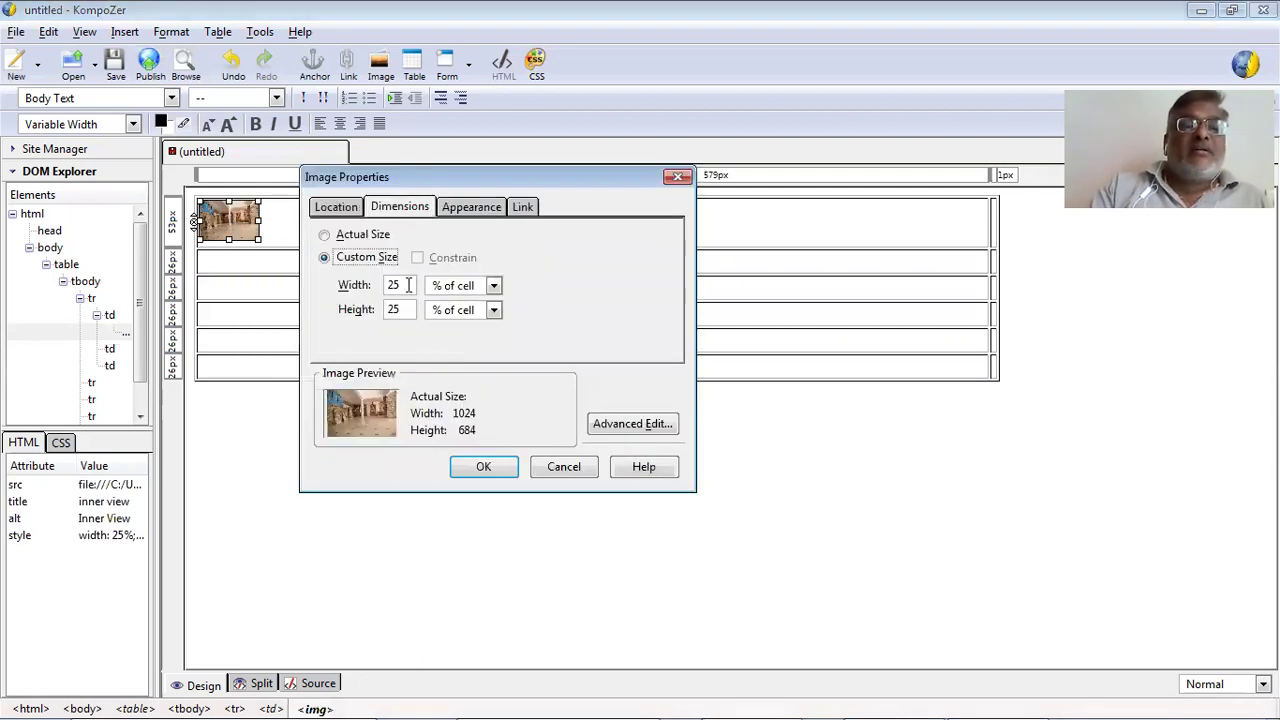
double_click(382, 287)
text(100)
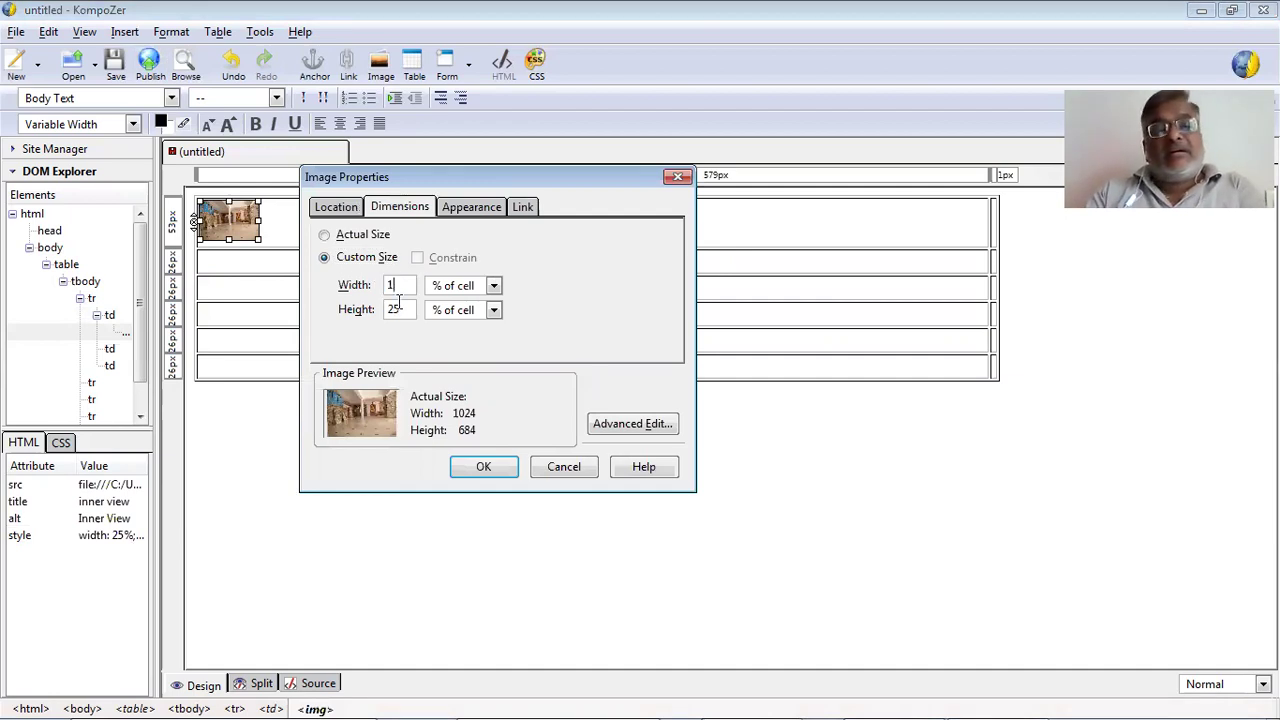
key(Tab)
text(100)
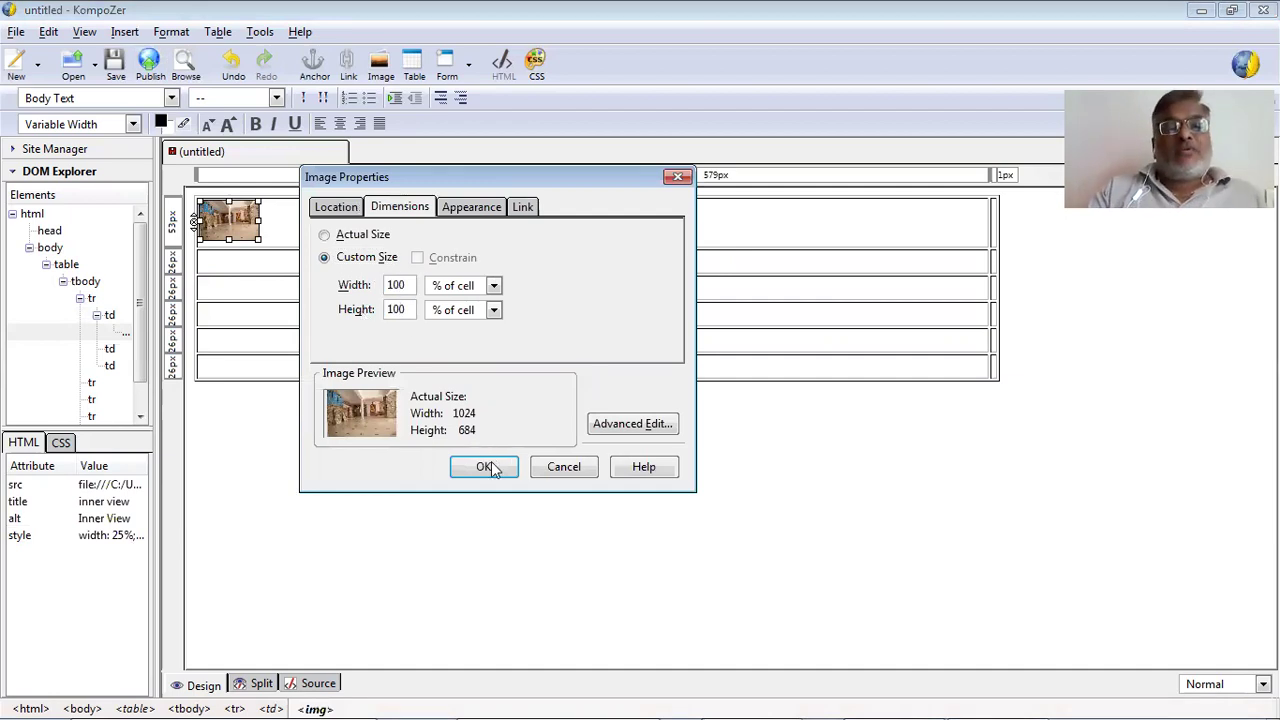
click(484, 467)
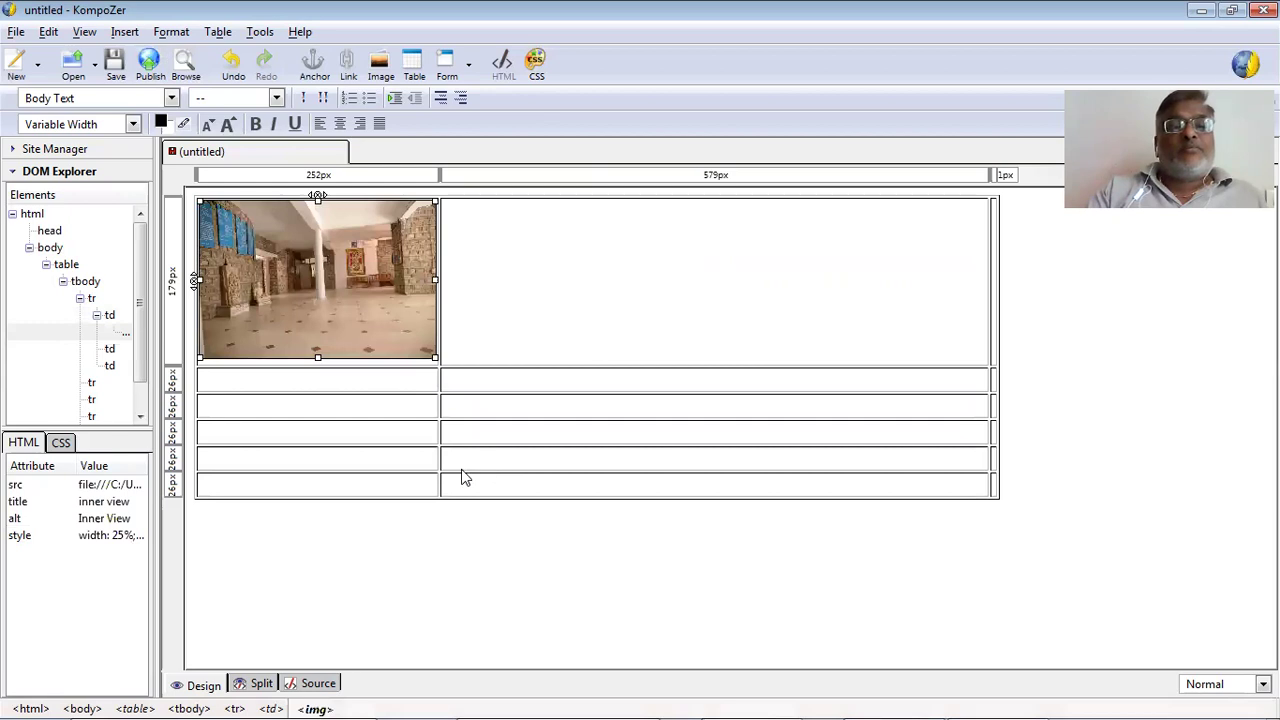
click(443, 294)
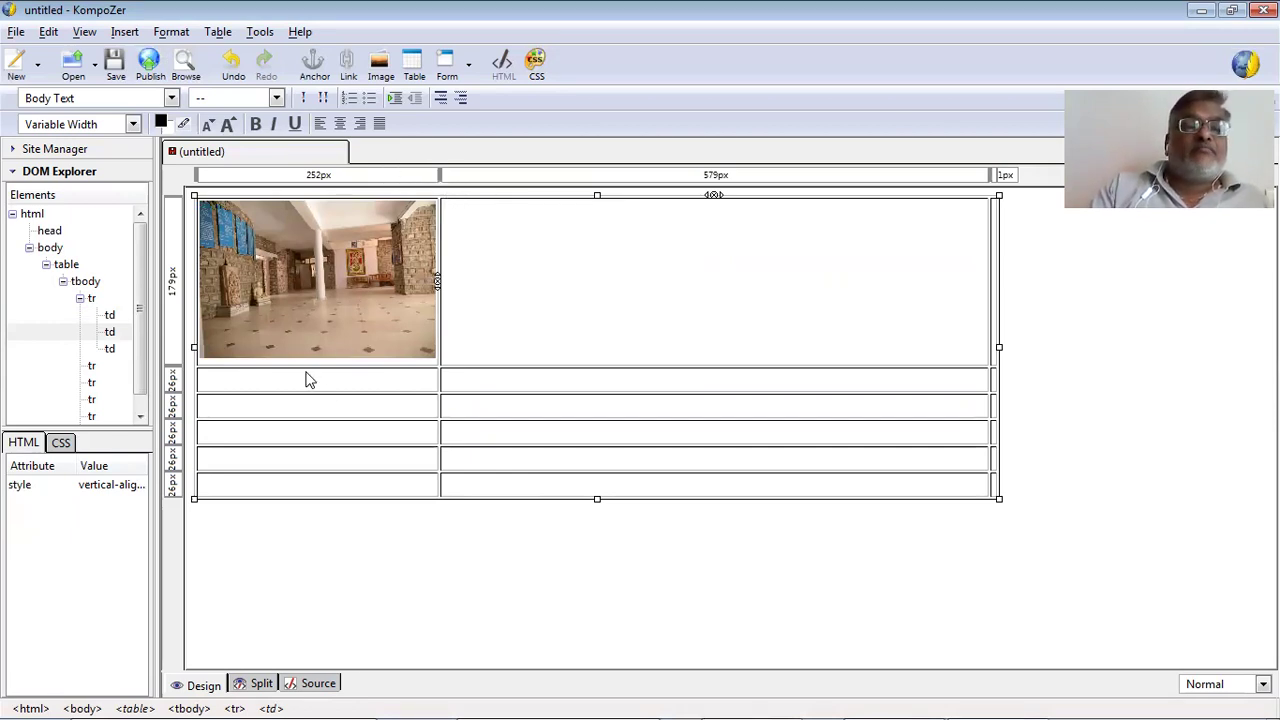
Drag the table's right column edge leftward to give columns of 252, 199 and 381 px.
click(221, 324)
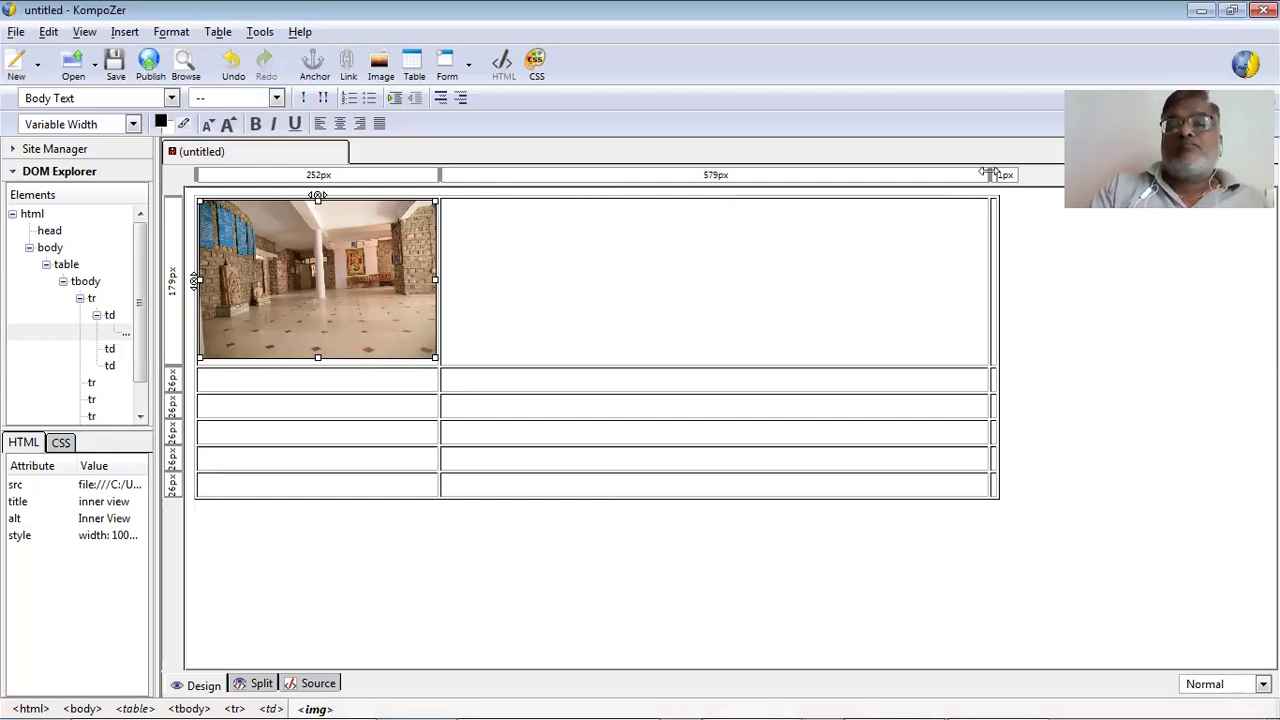
drag(990, 174, 922, 176)
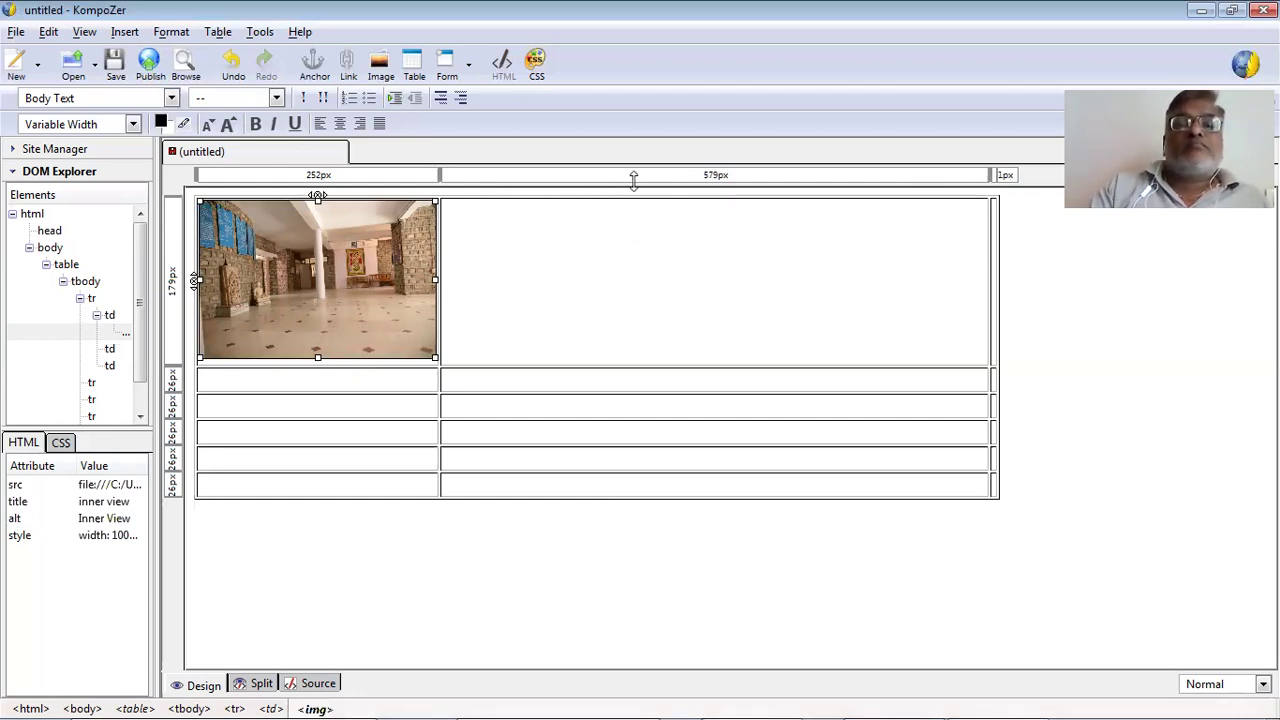
click(551, 302)
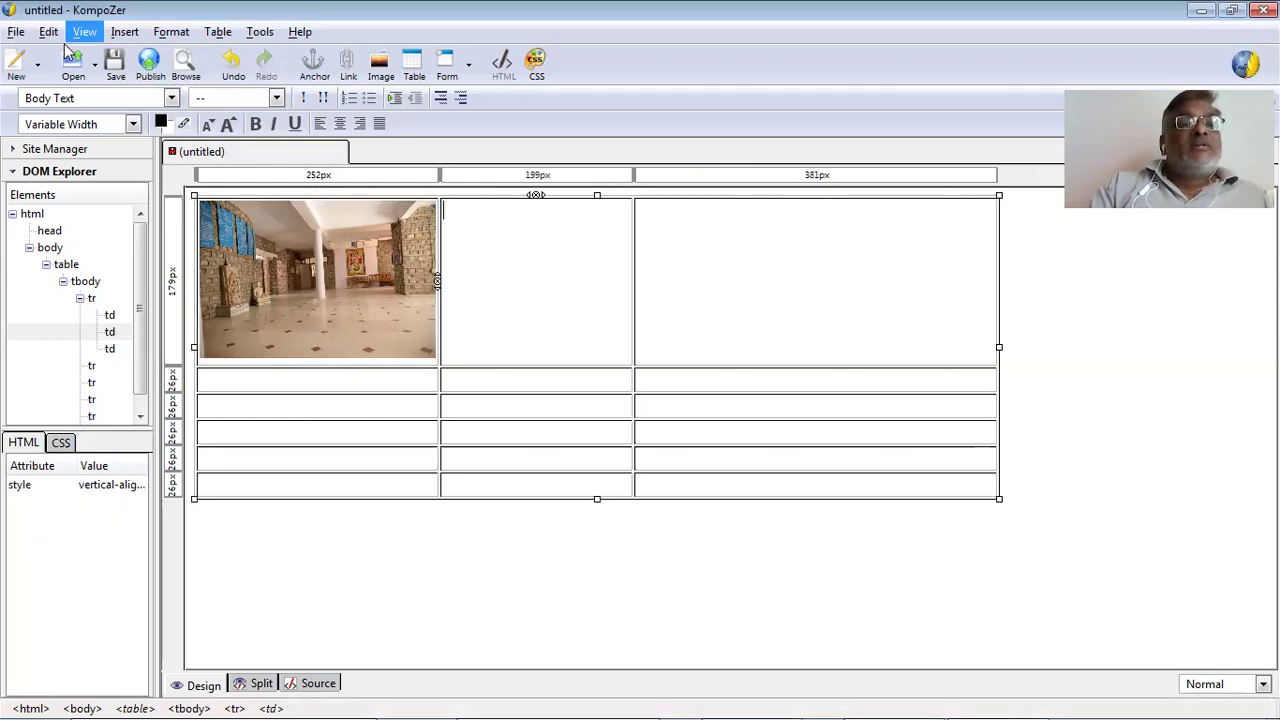
Insert an image into the second cell, choosing P1.jpg as the file.
click(116, 35)
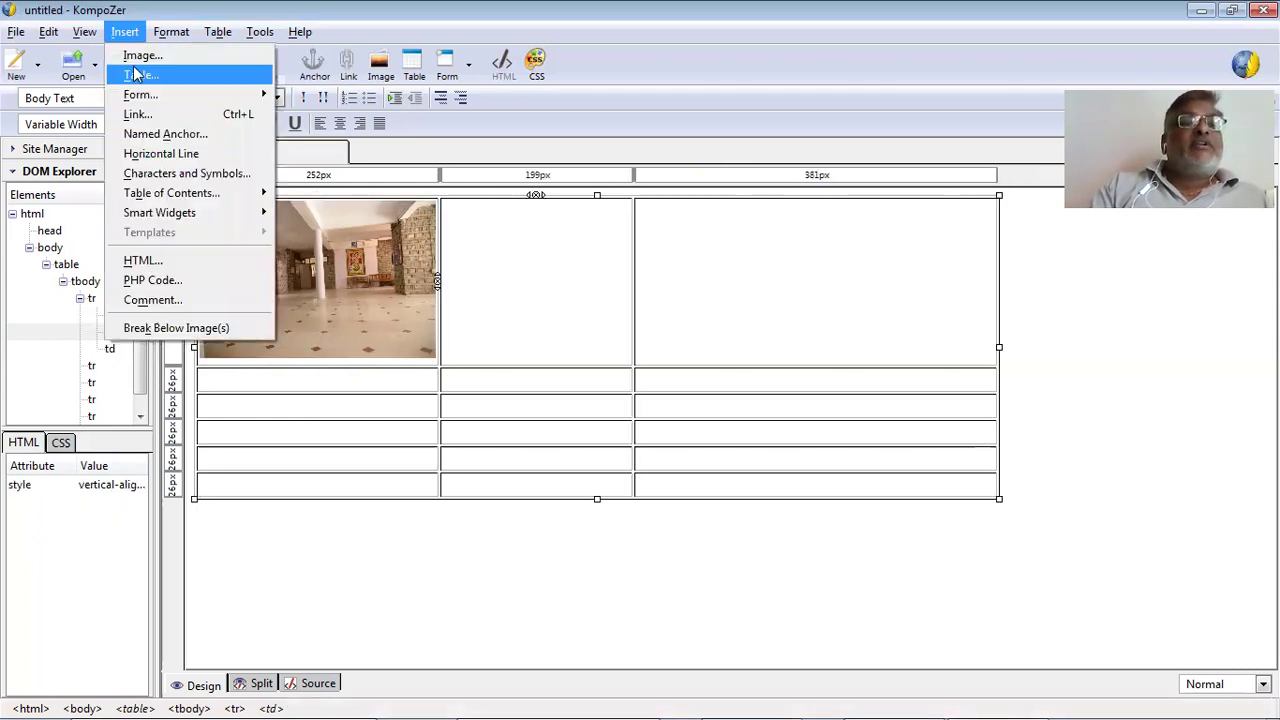
click(140, 57)
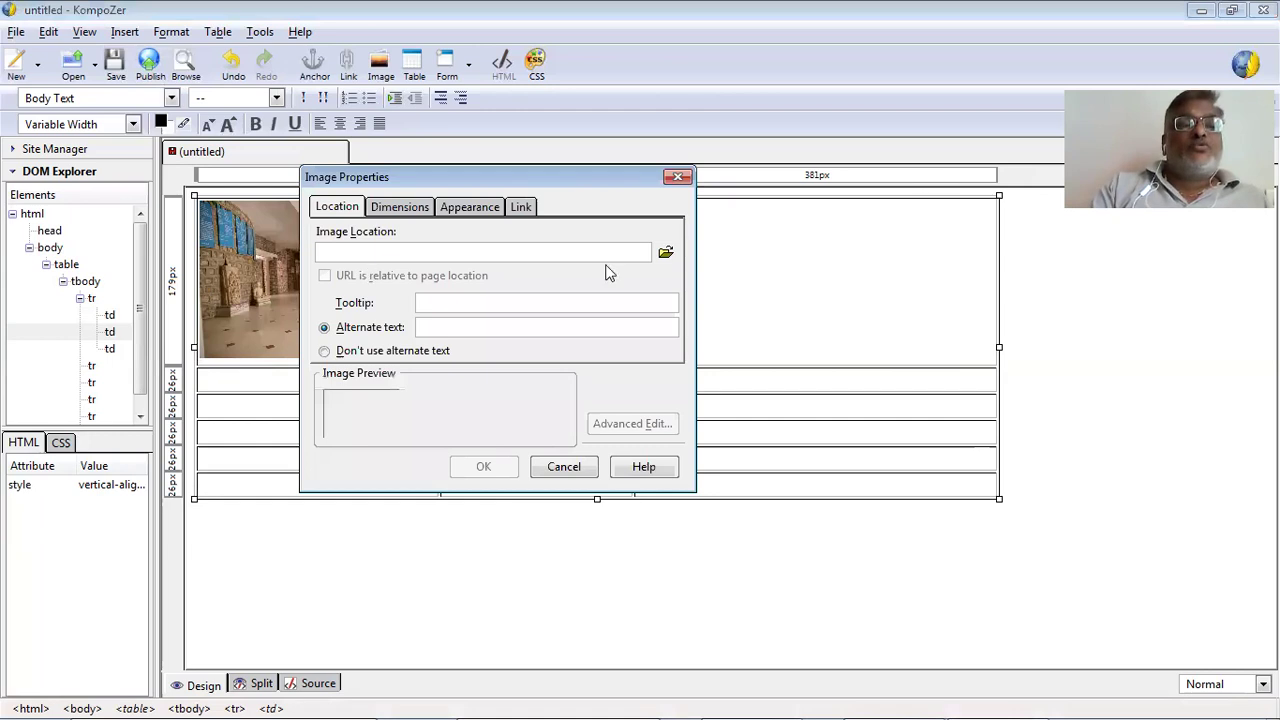
click(666, 253)
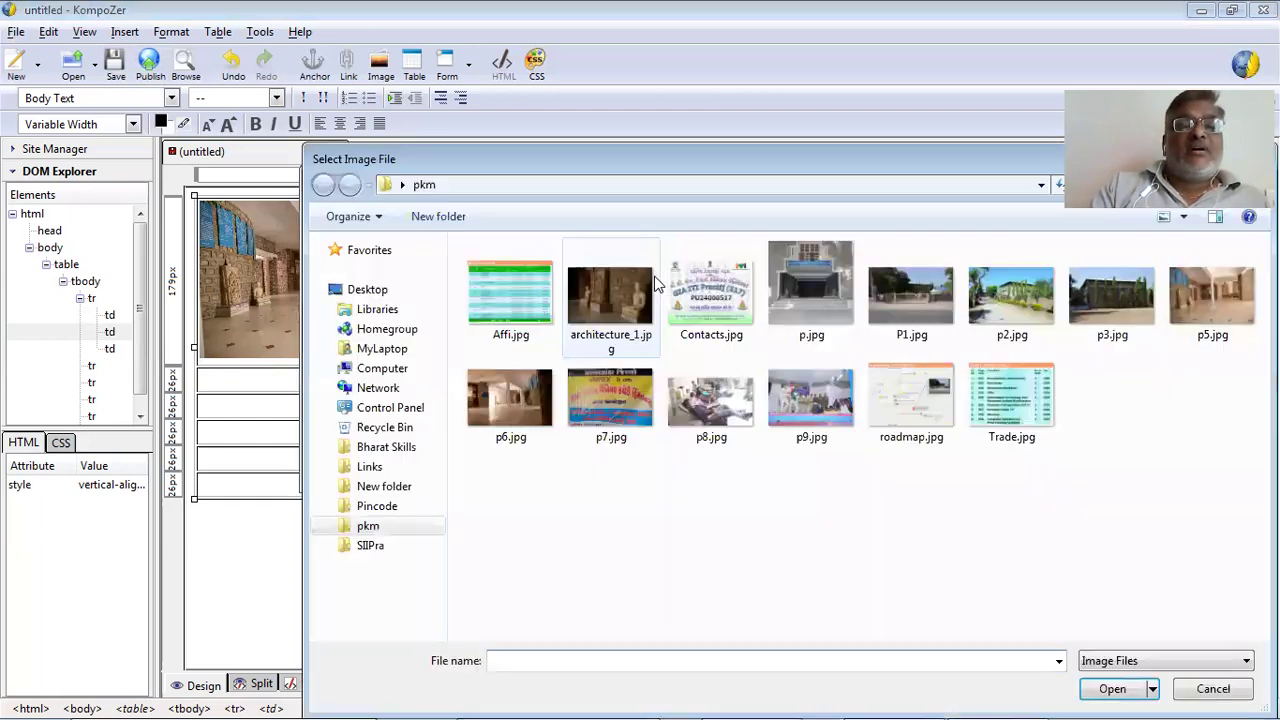
double_click(911, 289)
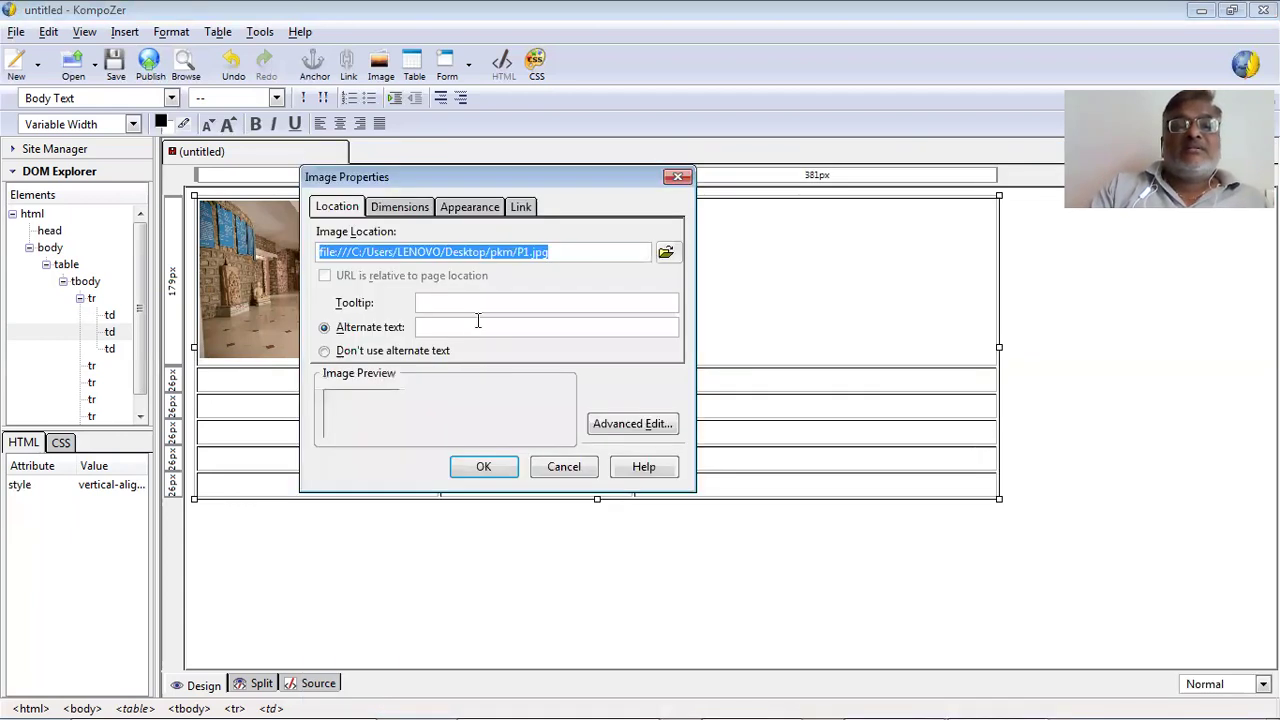
Give the gate image the tooltip 'gate' and alternate text 'gate'.
click(403, 214)
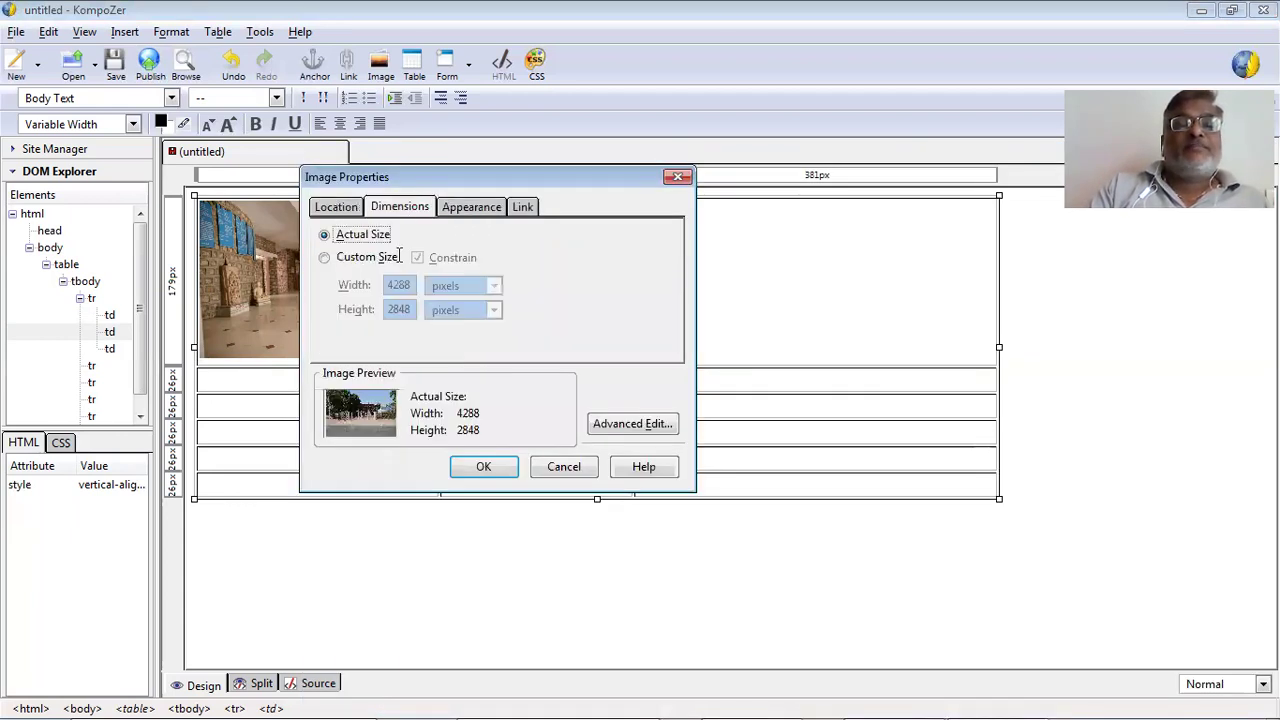
key(ctrl+Page_Up)
click(502, 302)
text(g)
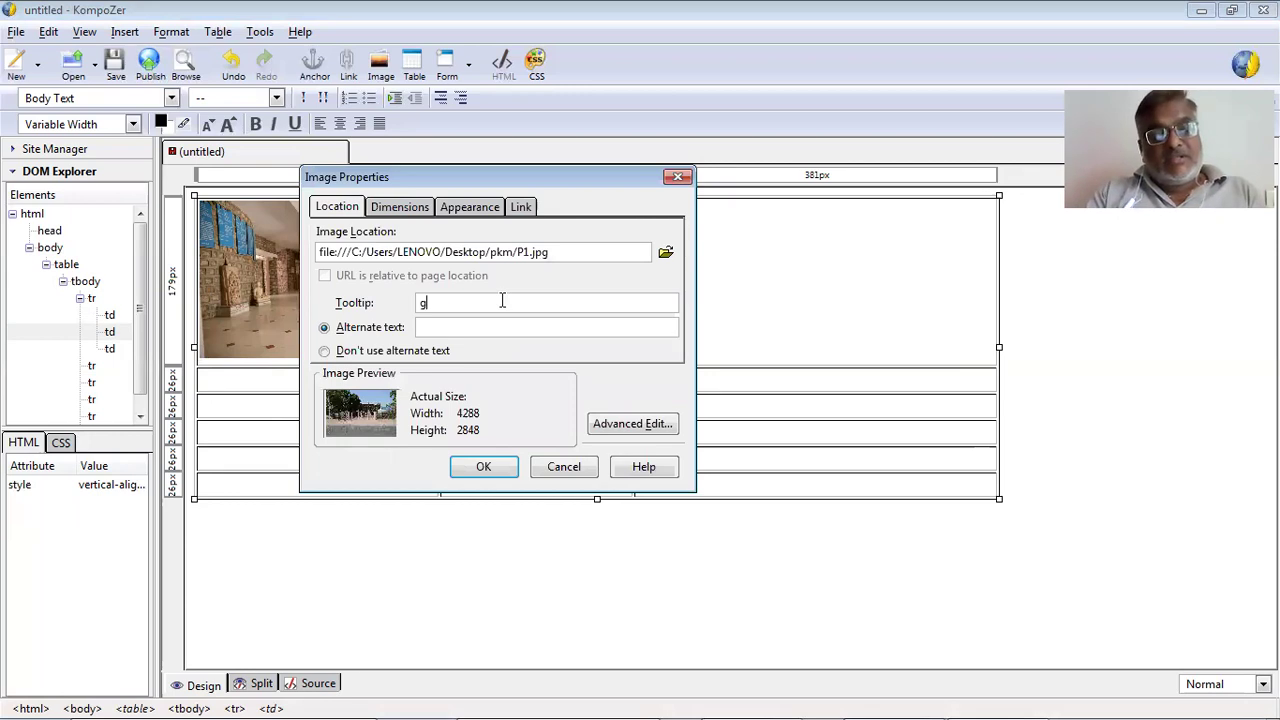
text(ate)
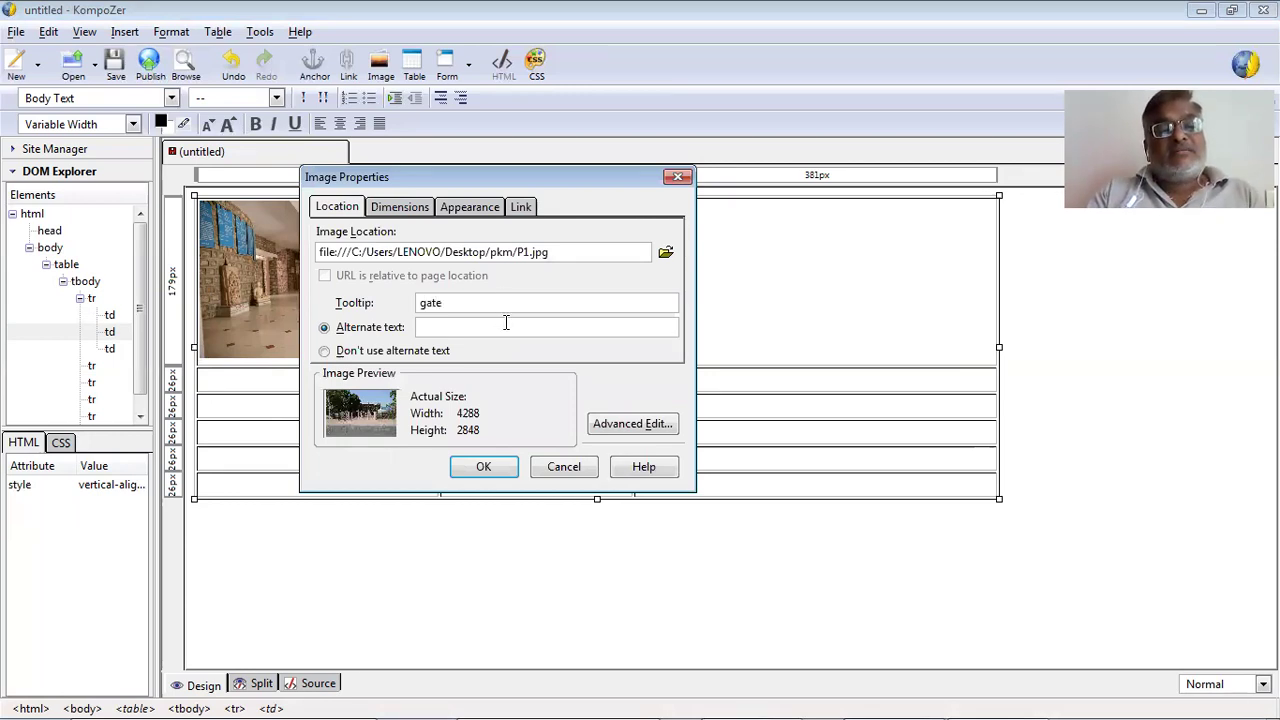
click(506, 325)
text(gate)
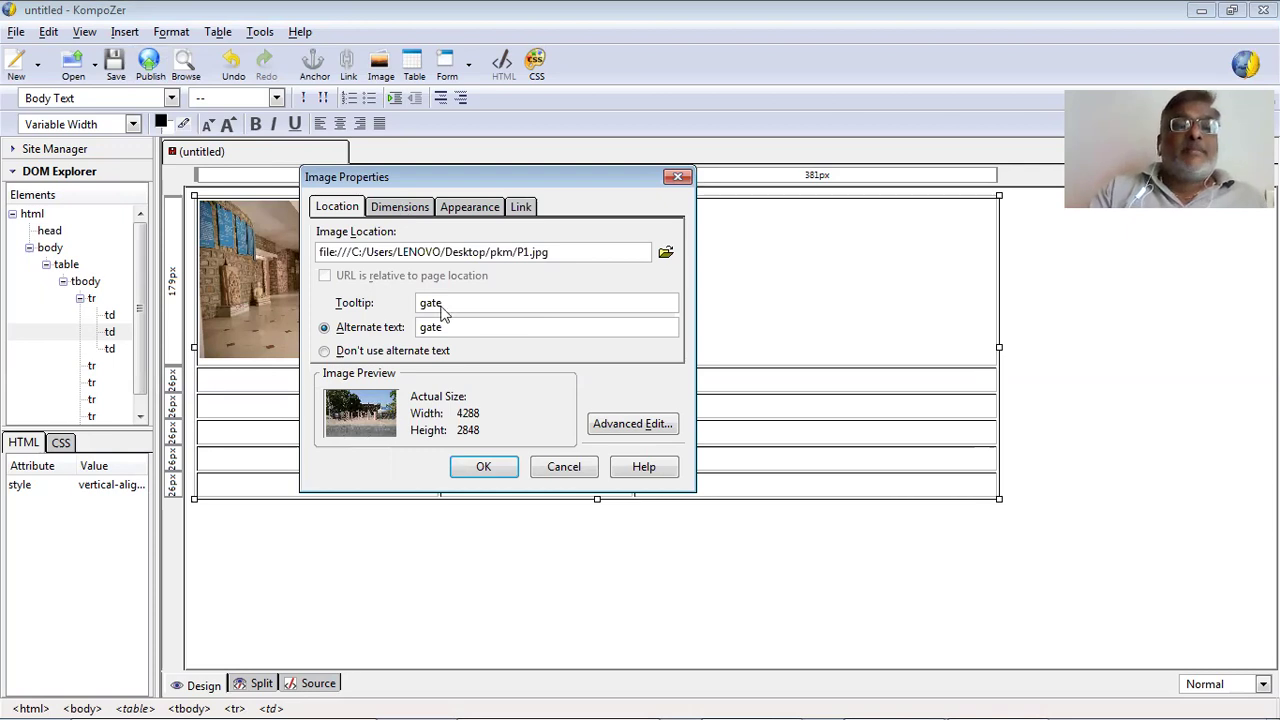
Set a custom size of 100 % of cell for width and height, and insert the image.
click(400, 206)
click(367, 257)
click(372, 287)
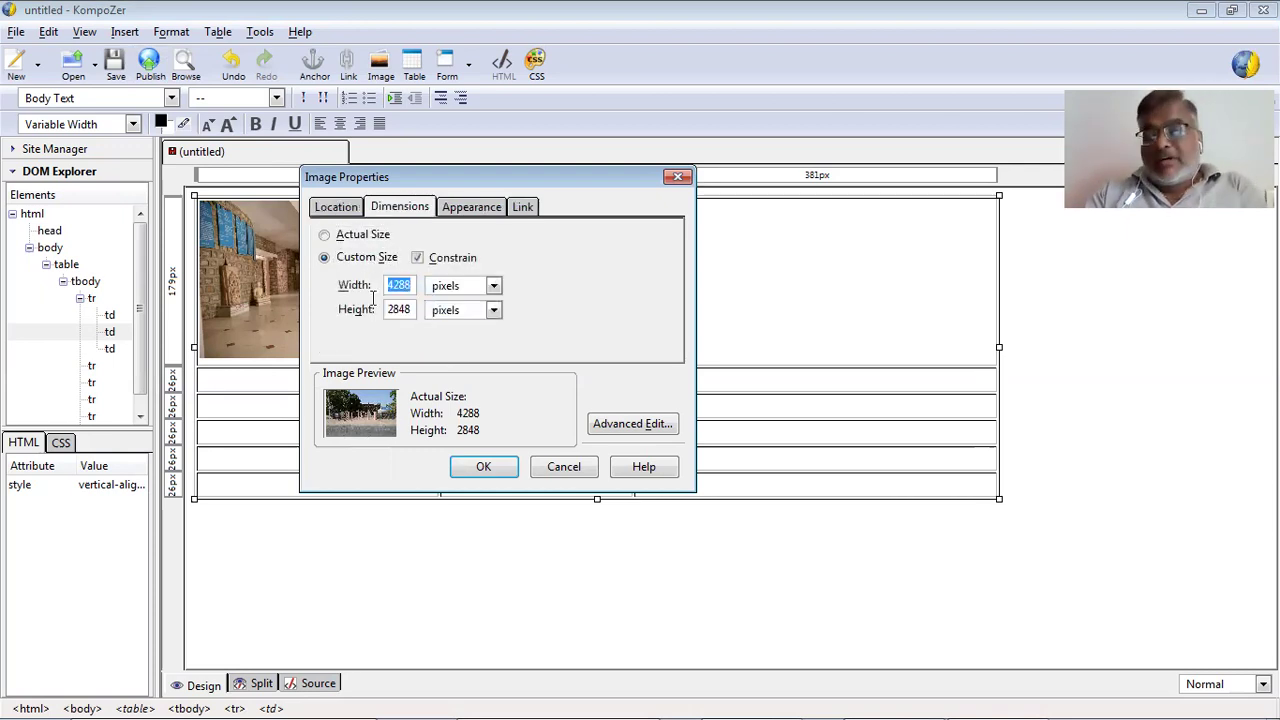
text(100)
click(465, 288)
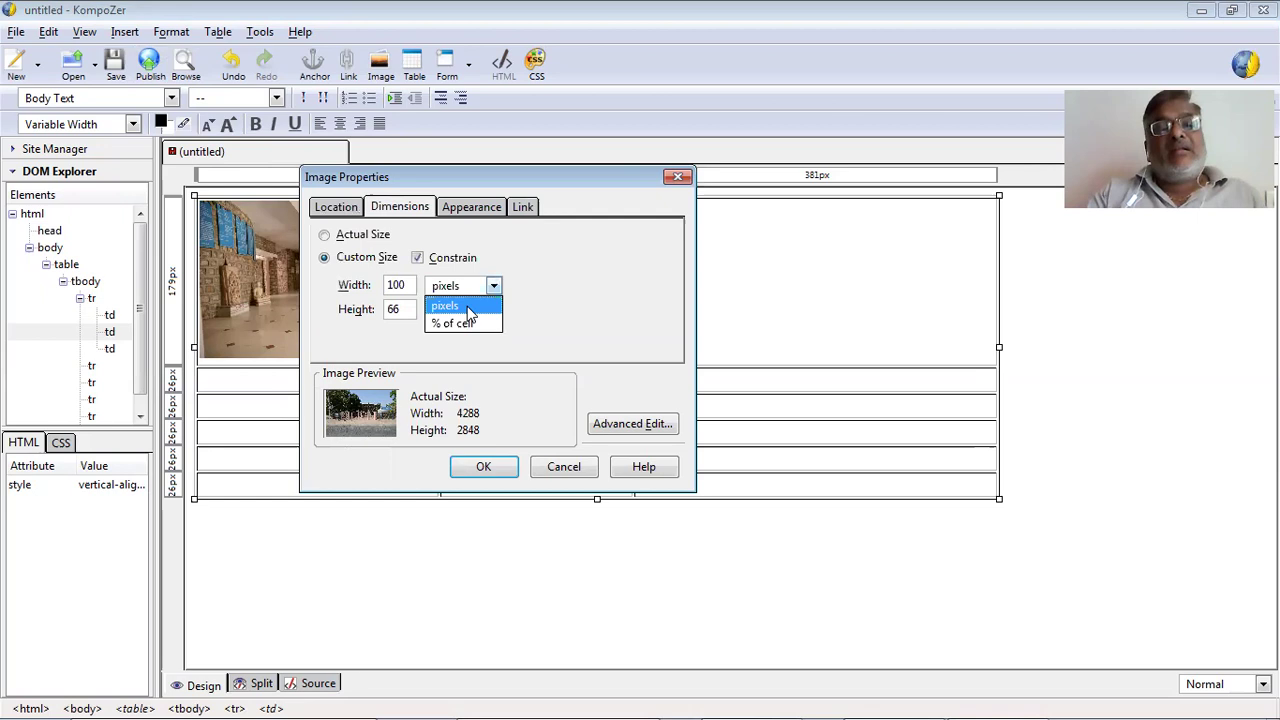
key(Return)
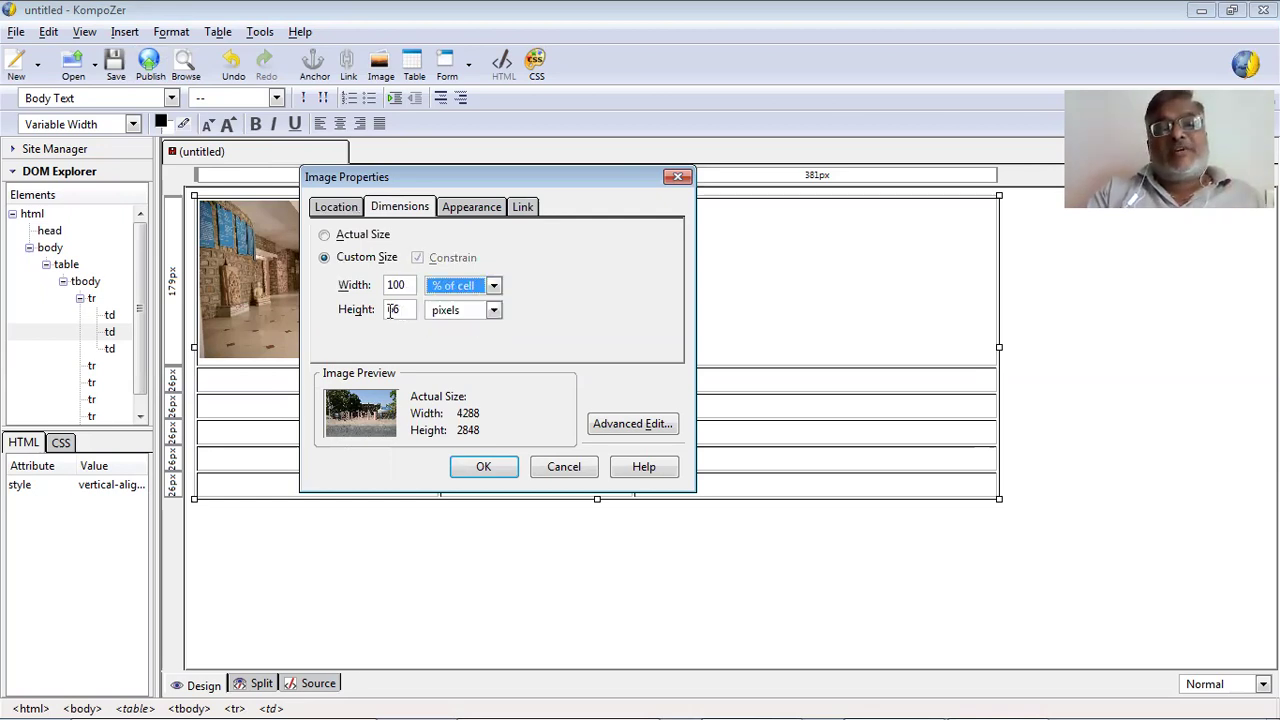
click(383, 313)
text(100)
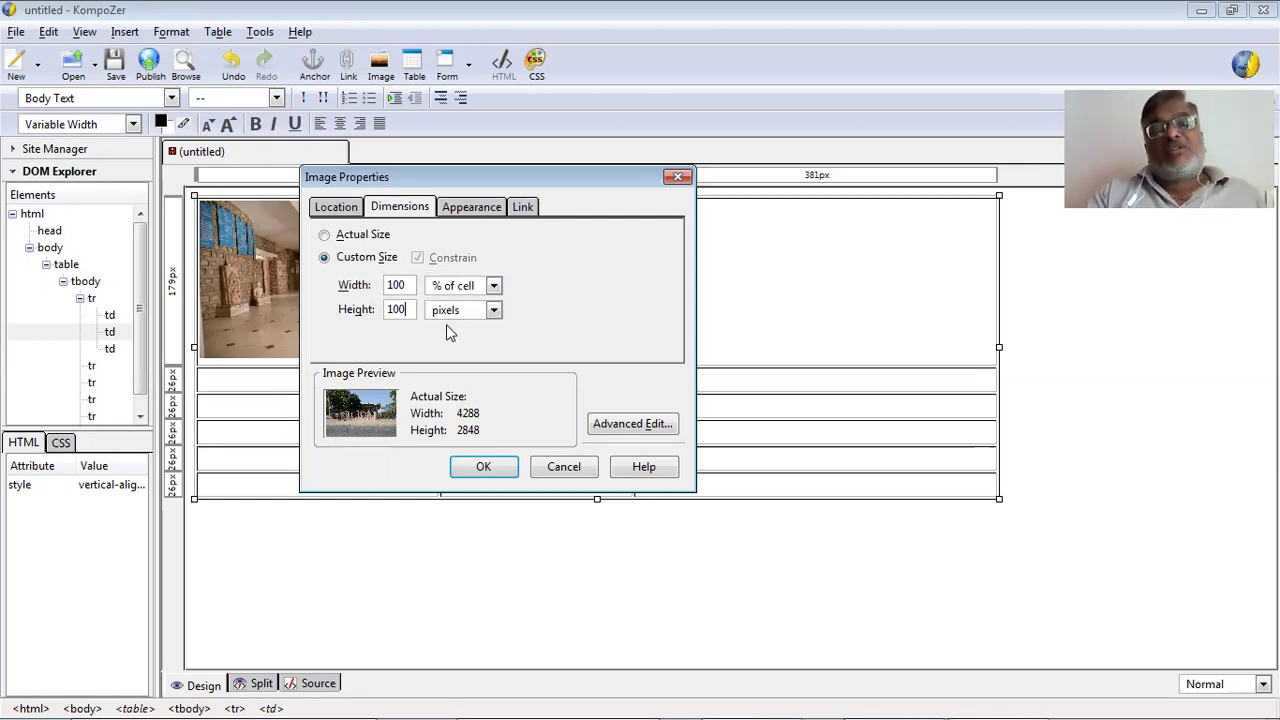
click(493, 310)
click(463, 348)
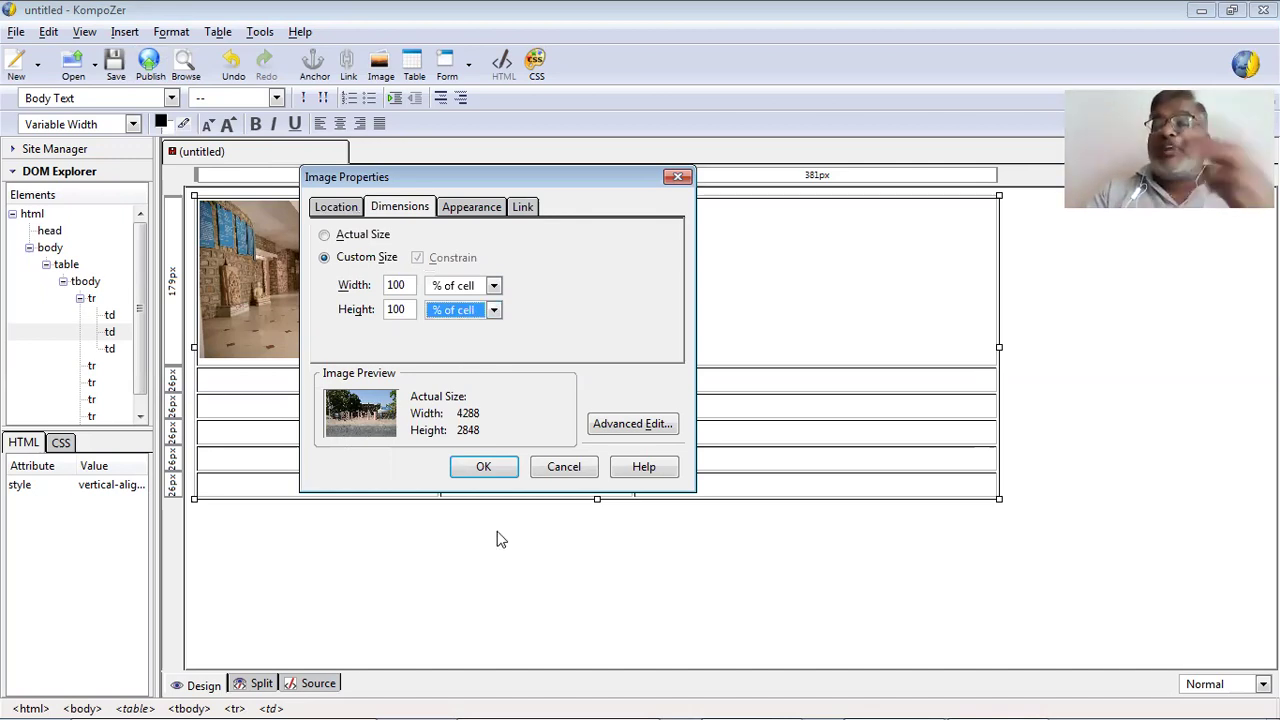
click(484, 472)
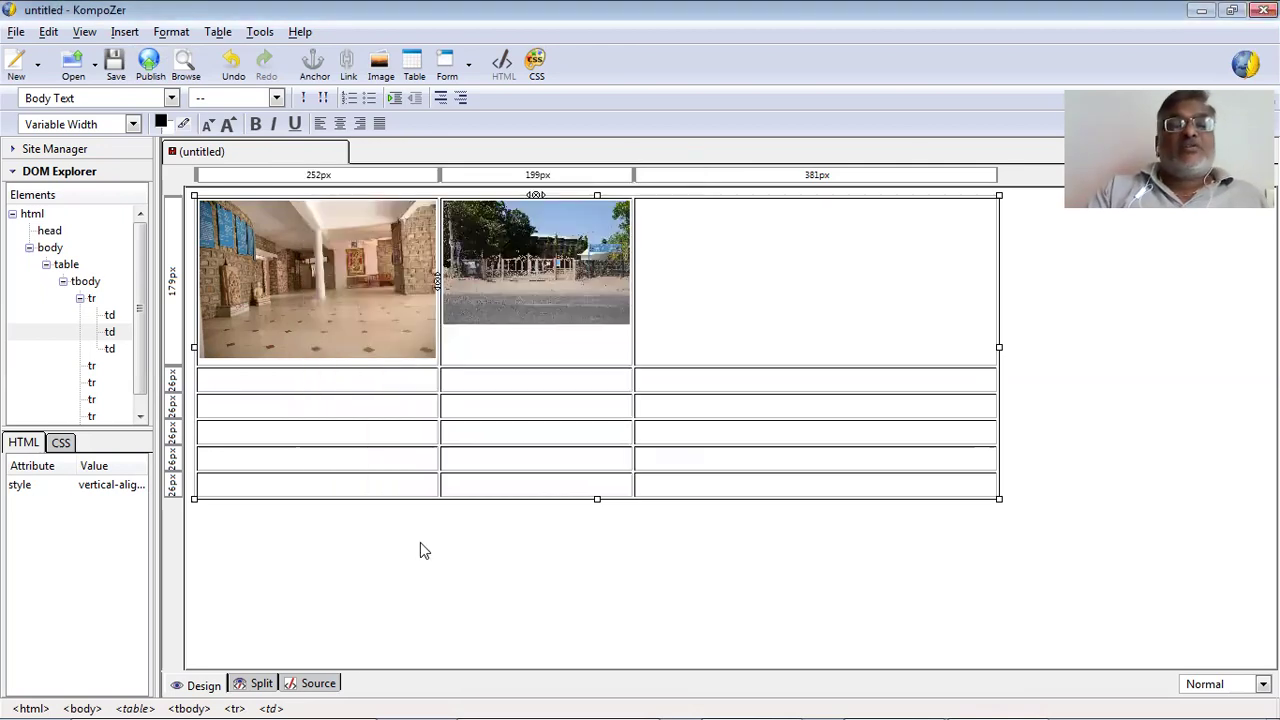
Check the inserted gate image, then place the cursor in the table's bottom row.
click(556, 245)
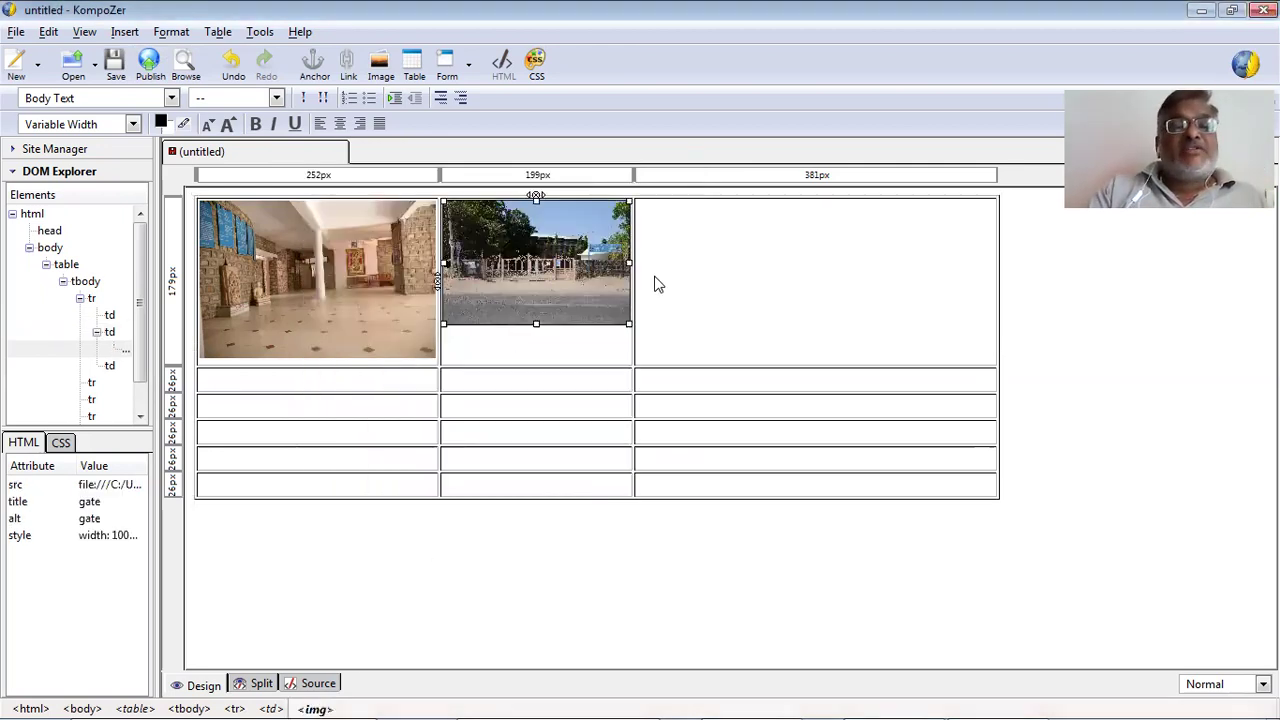
click(718, 280)
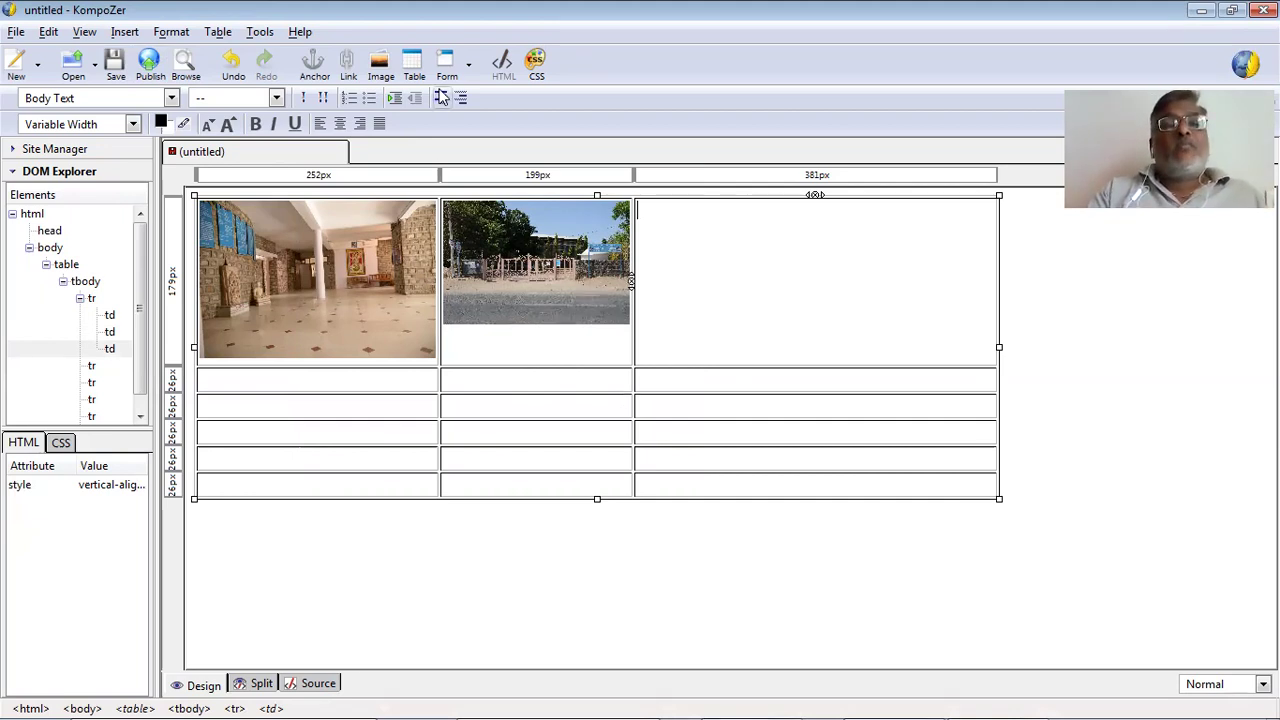
click(801, 496)
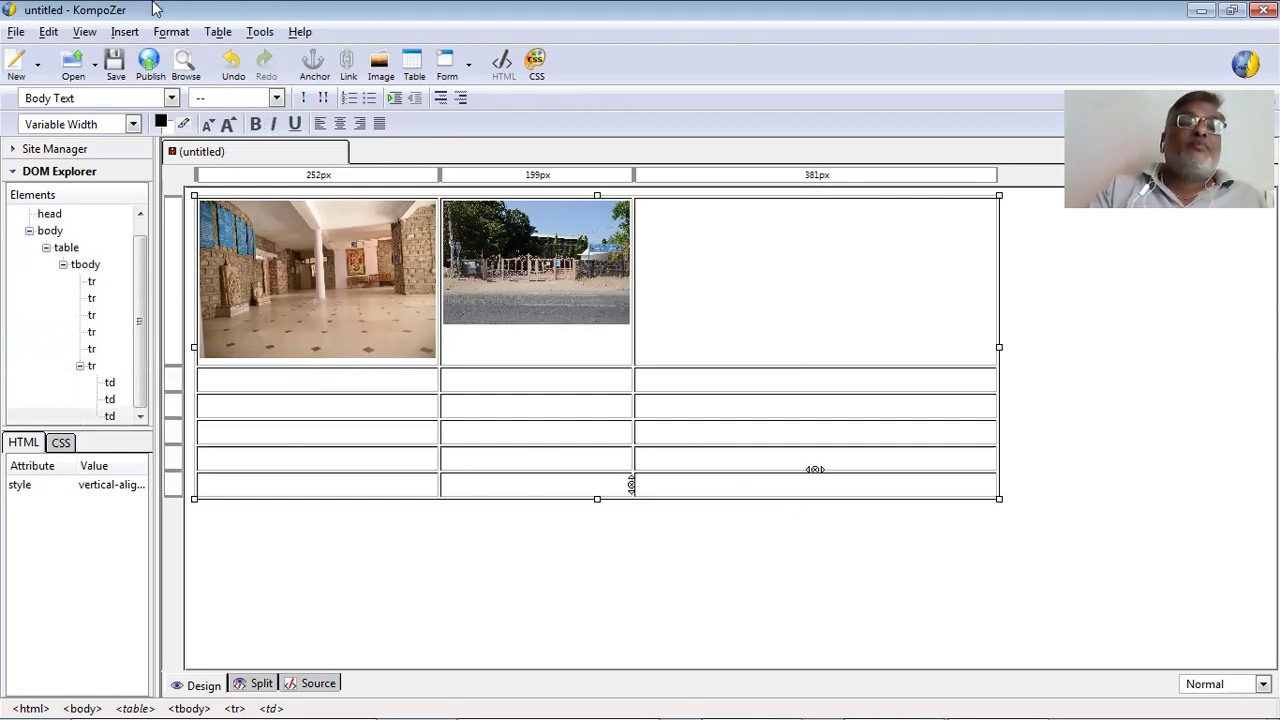
click(218, 32)
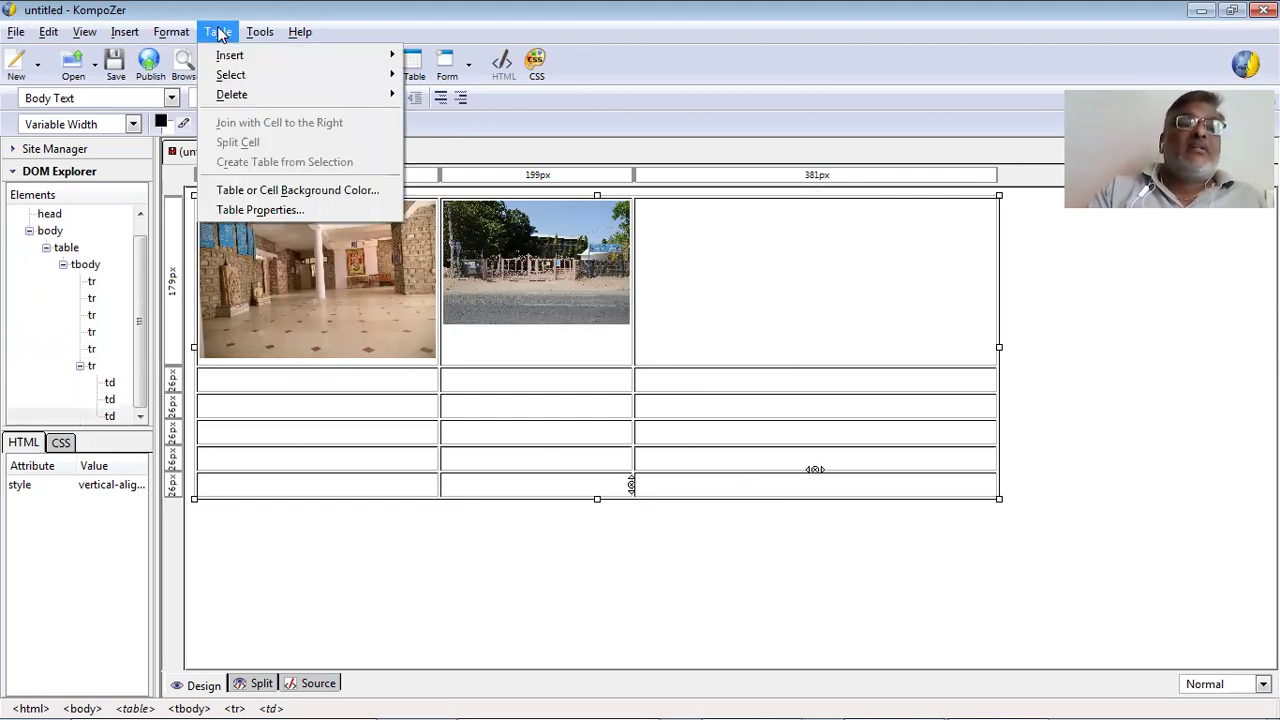
Set the table's border, cell spacing and padding all to 0.
click(262, 210)
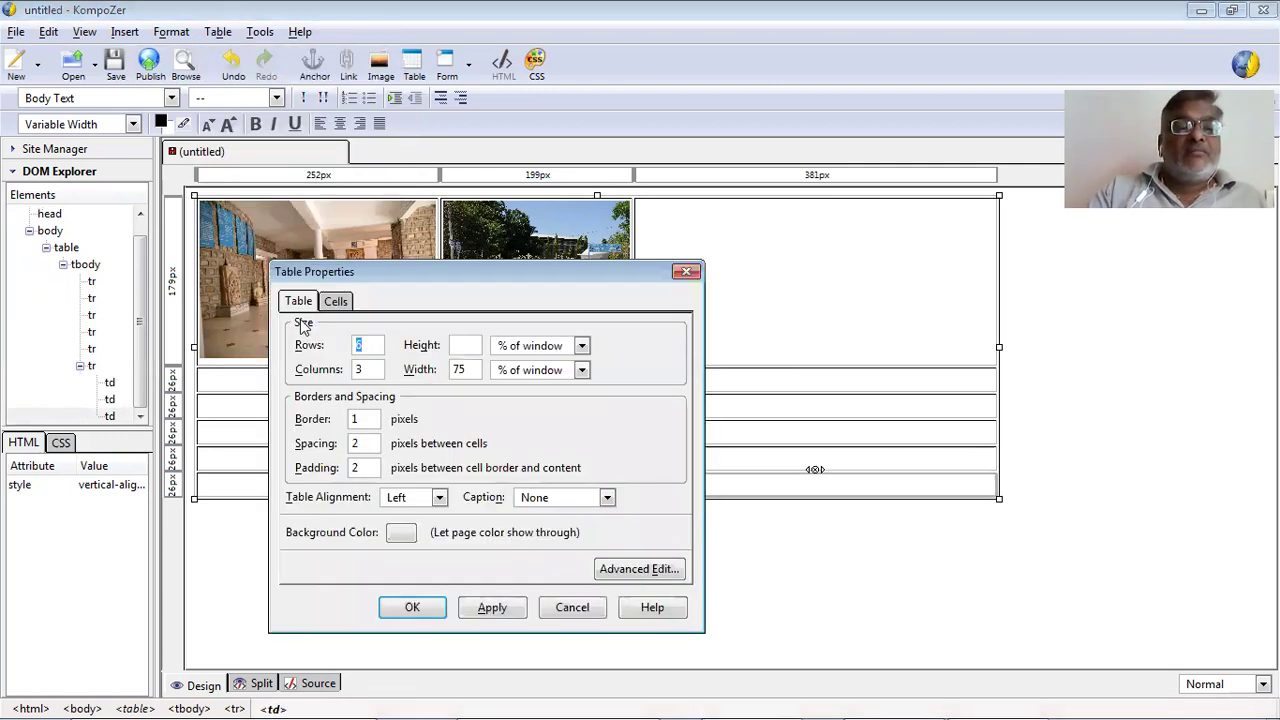
click(316, 419)
text(0)
click(349, 444)
text(0)
key(Tab)
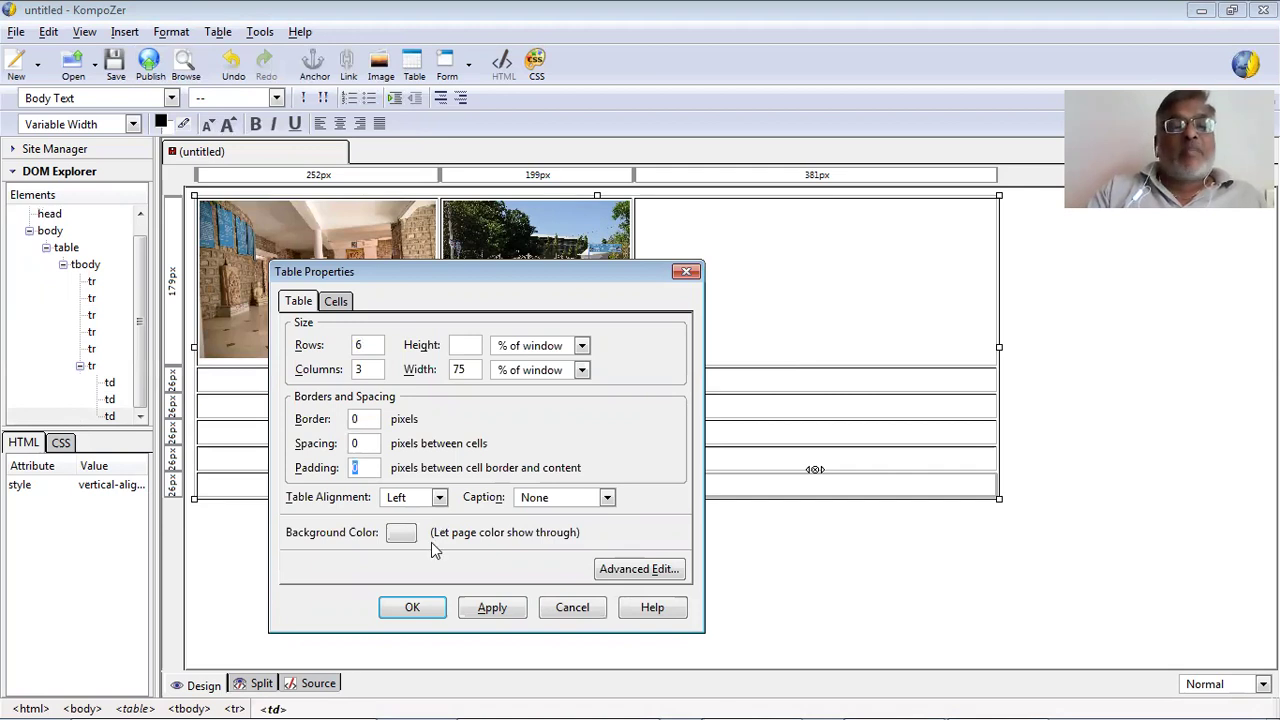
click(474, 610)
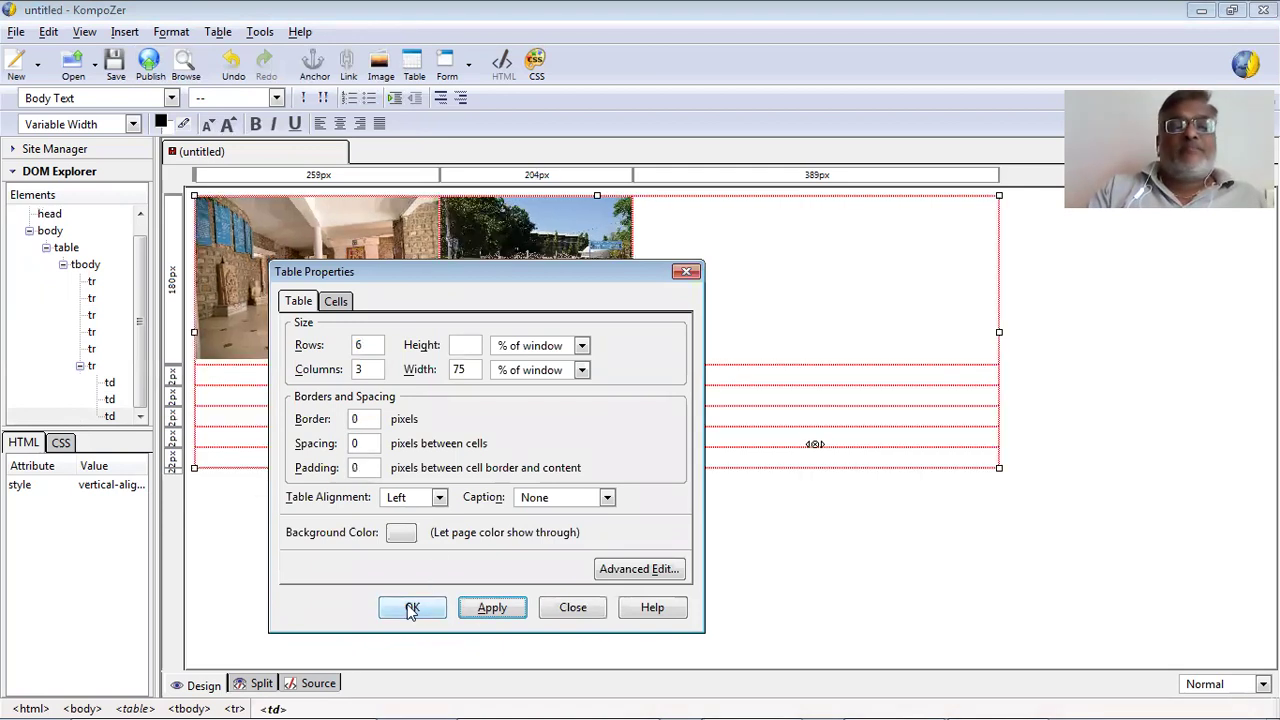
click(411, 611)
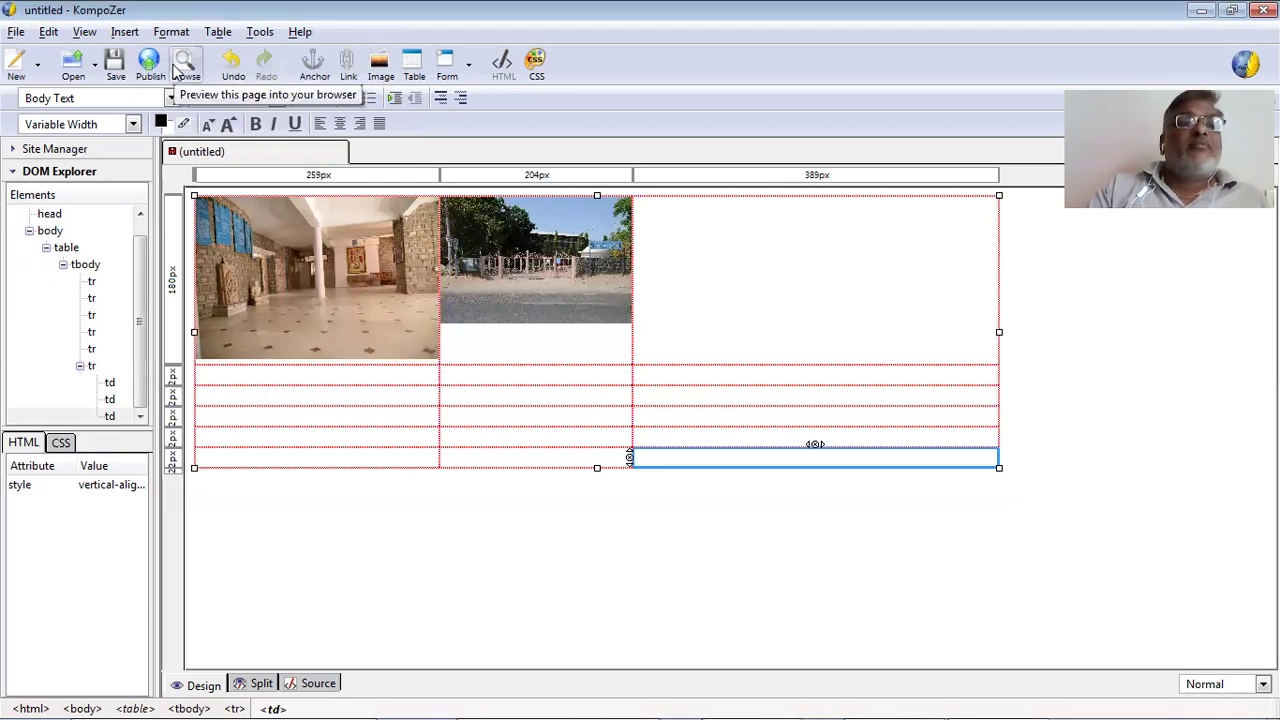
Title the page 'gate', save it as gate.html in pkm, and preview it in the browser.
click(180, 68)
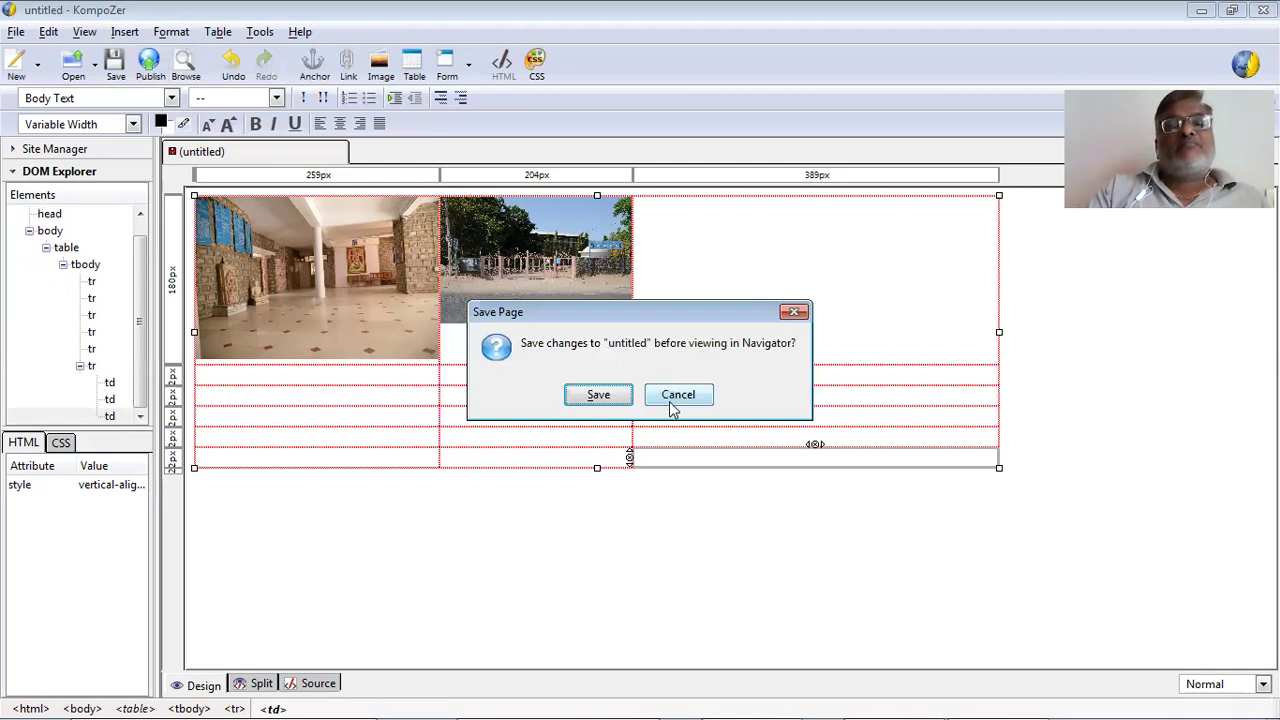
click(601, 396)
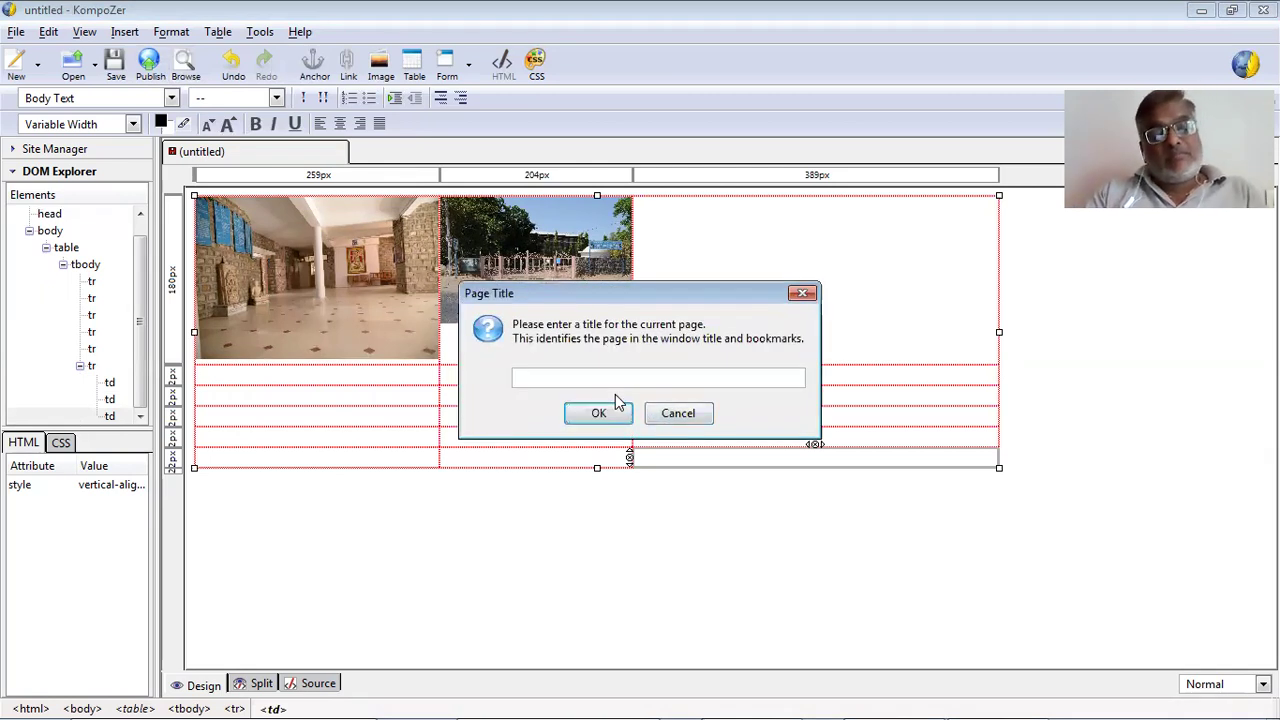
text(gate)
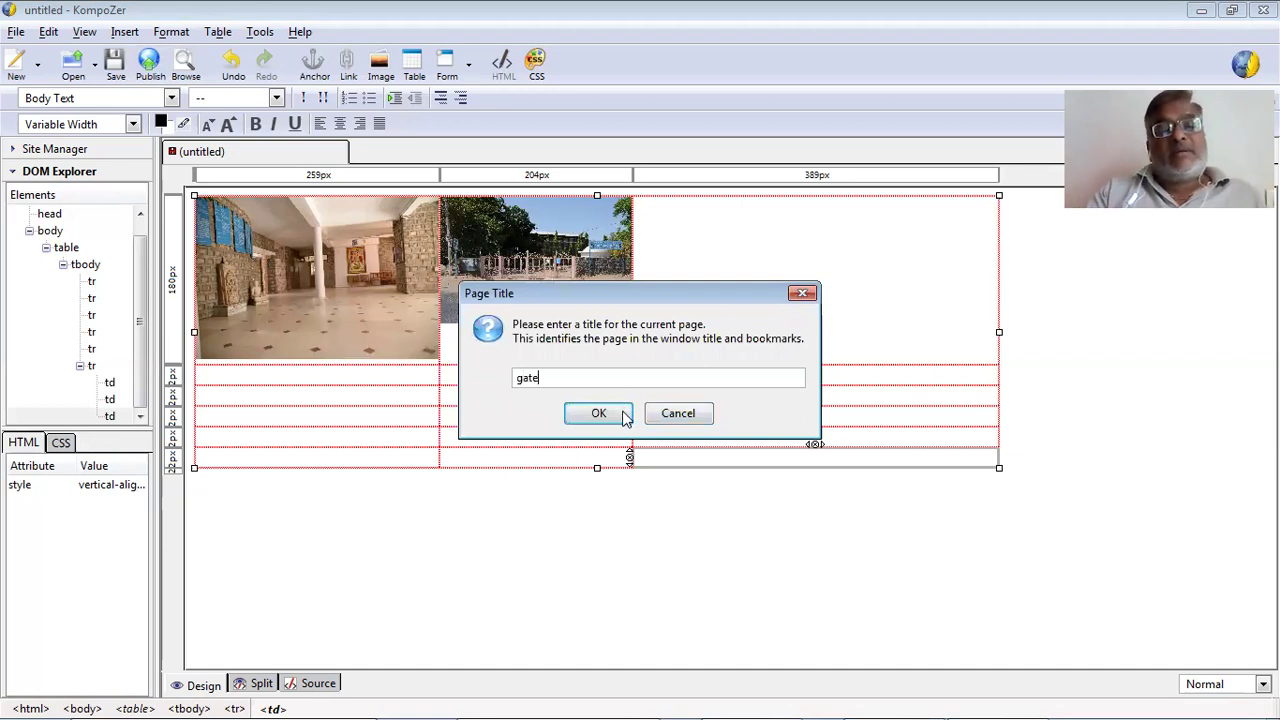
click(598, 413)
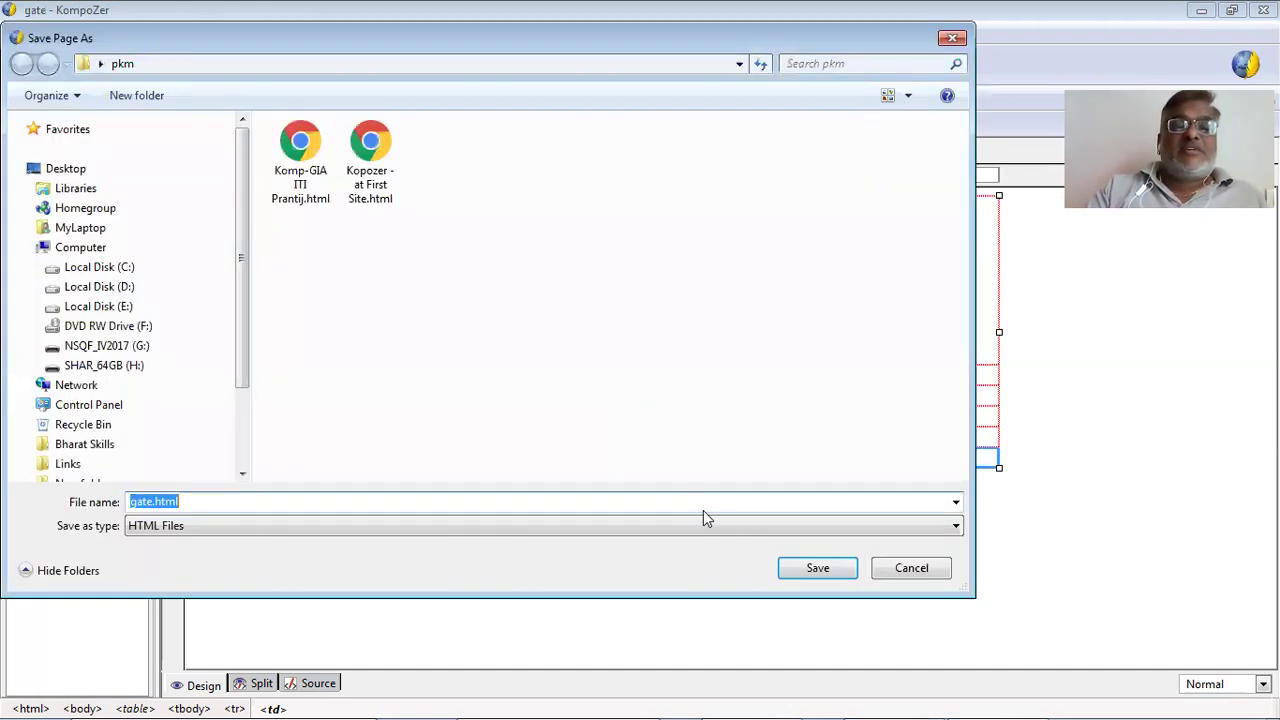
click(790, 568)
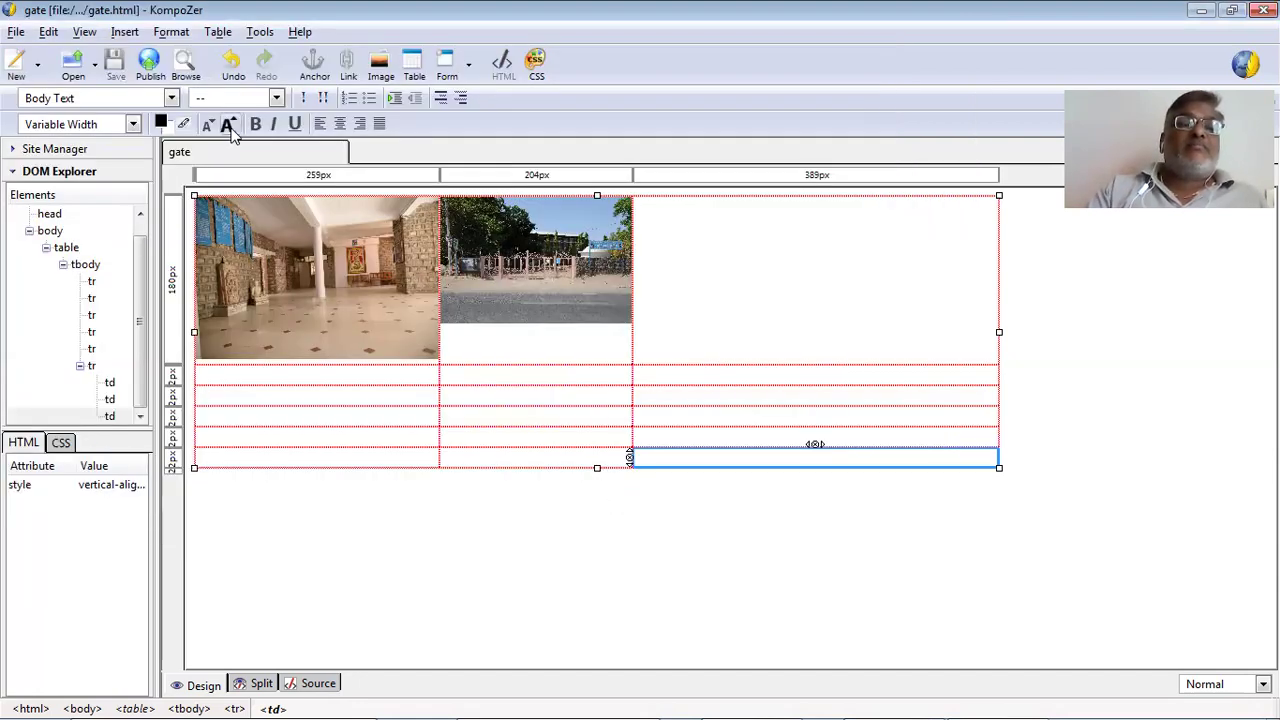
click(185, 66)
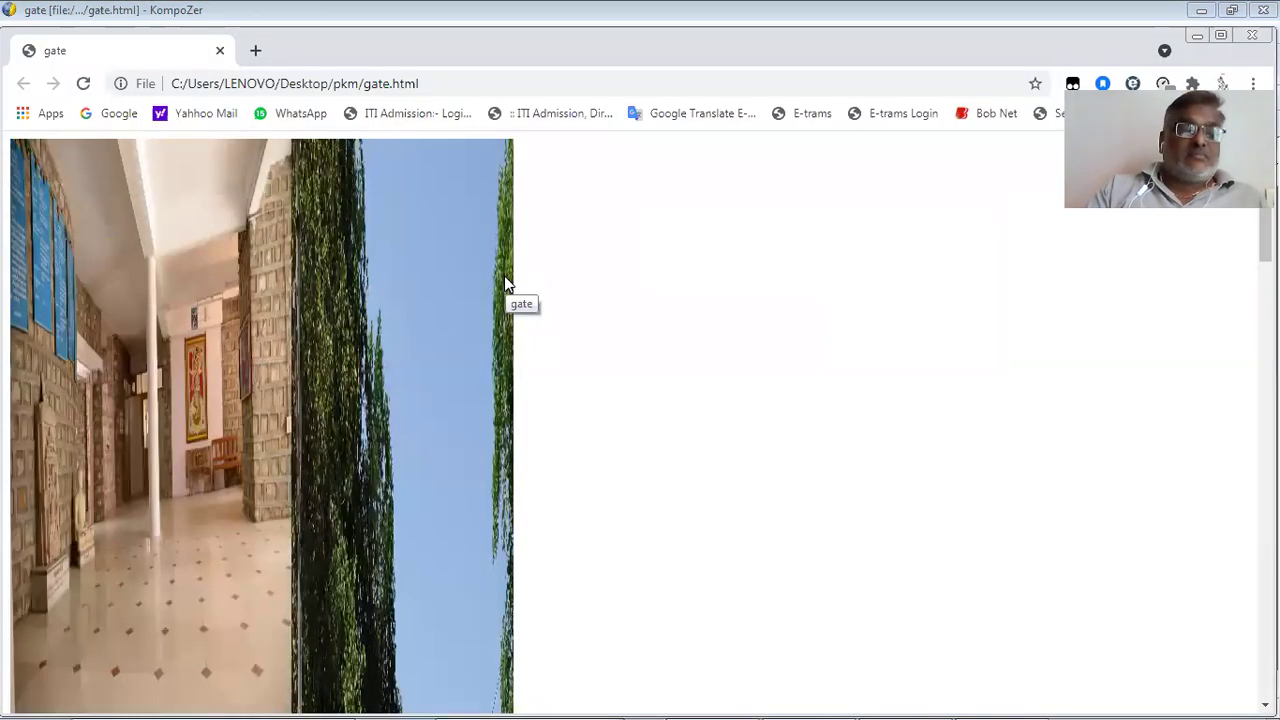
key(ctrl+minus)
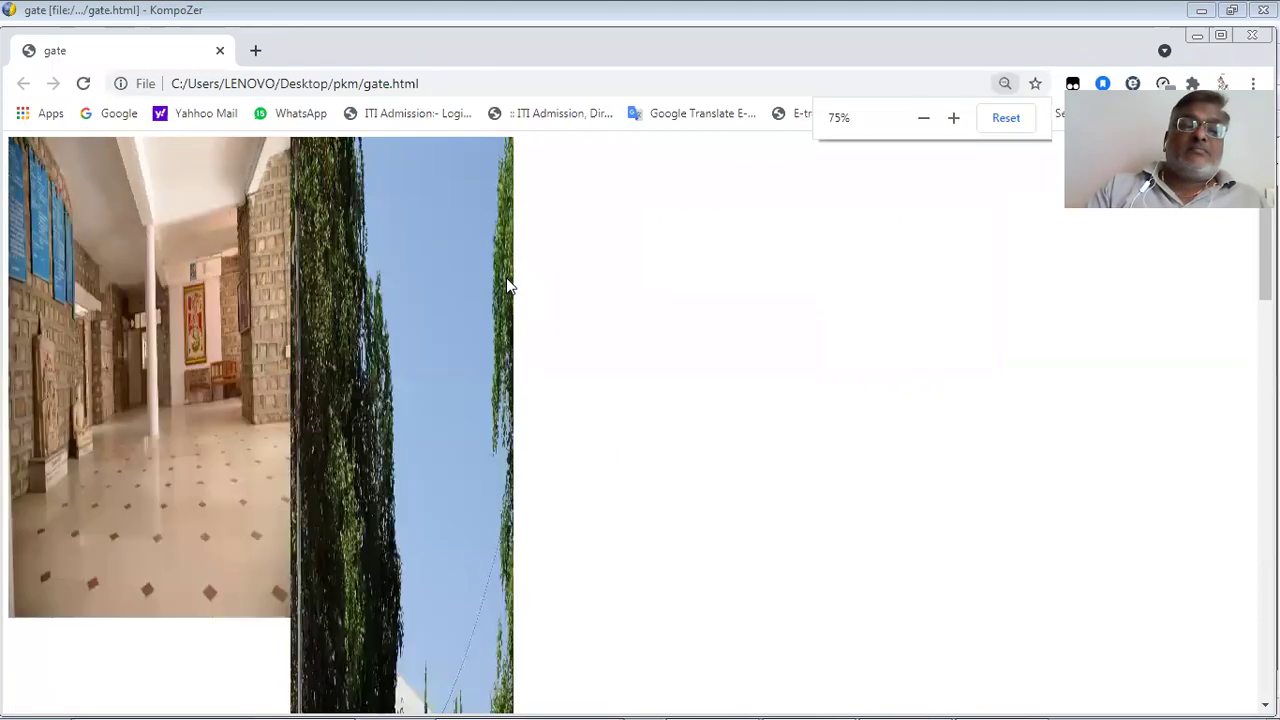
key(ctrl+minus)
key(ctrl+minus)
key(ctrl+minus)
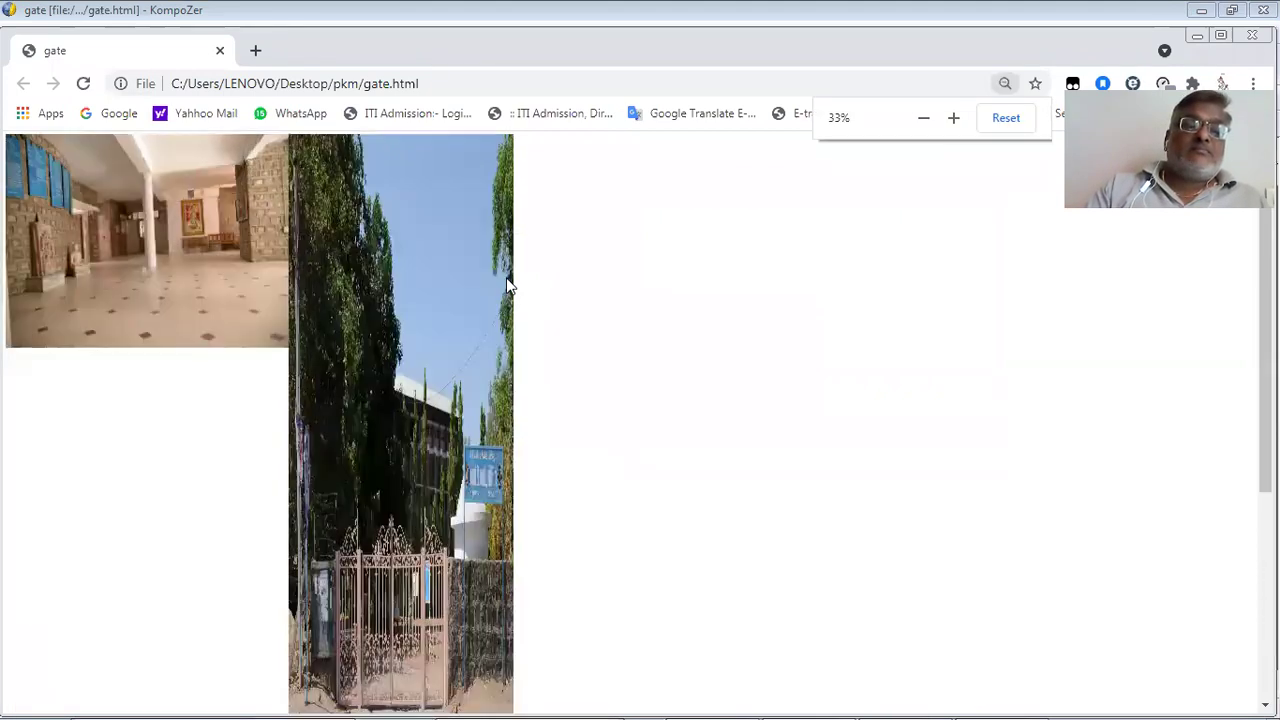
key(ctrl+minus)
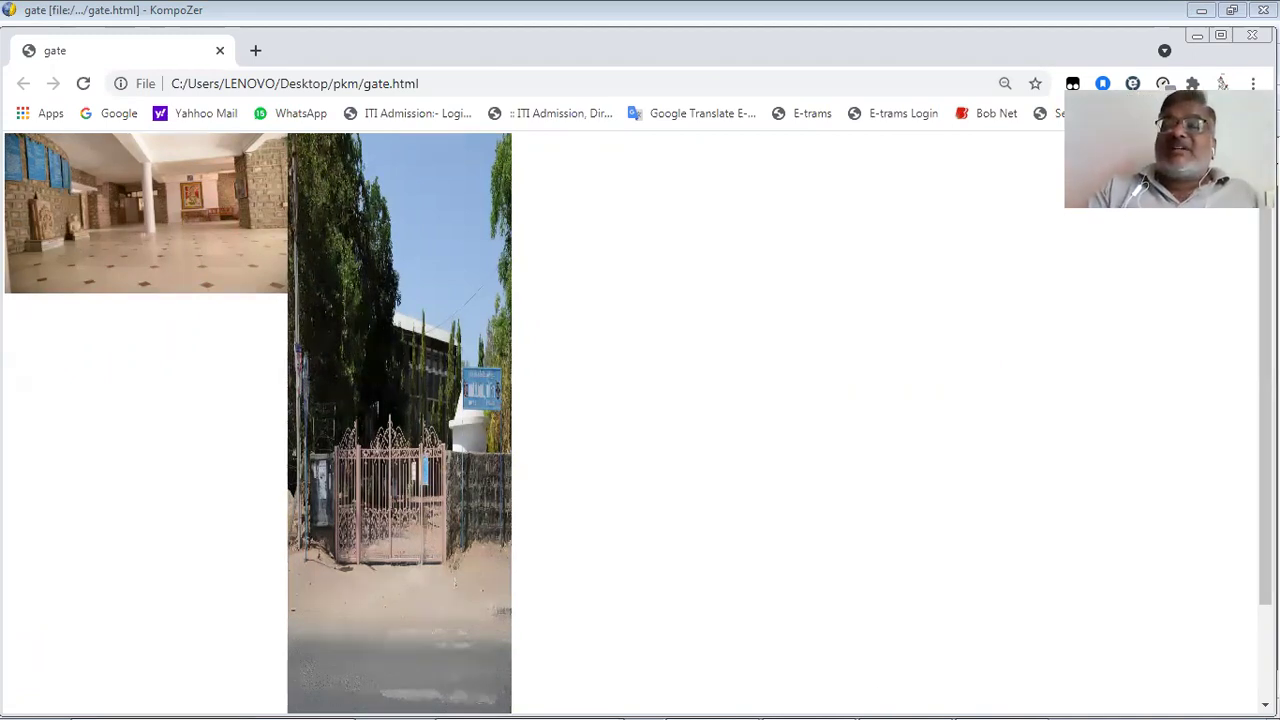
key(alt+F4)
key(ctrl+a)
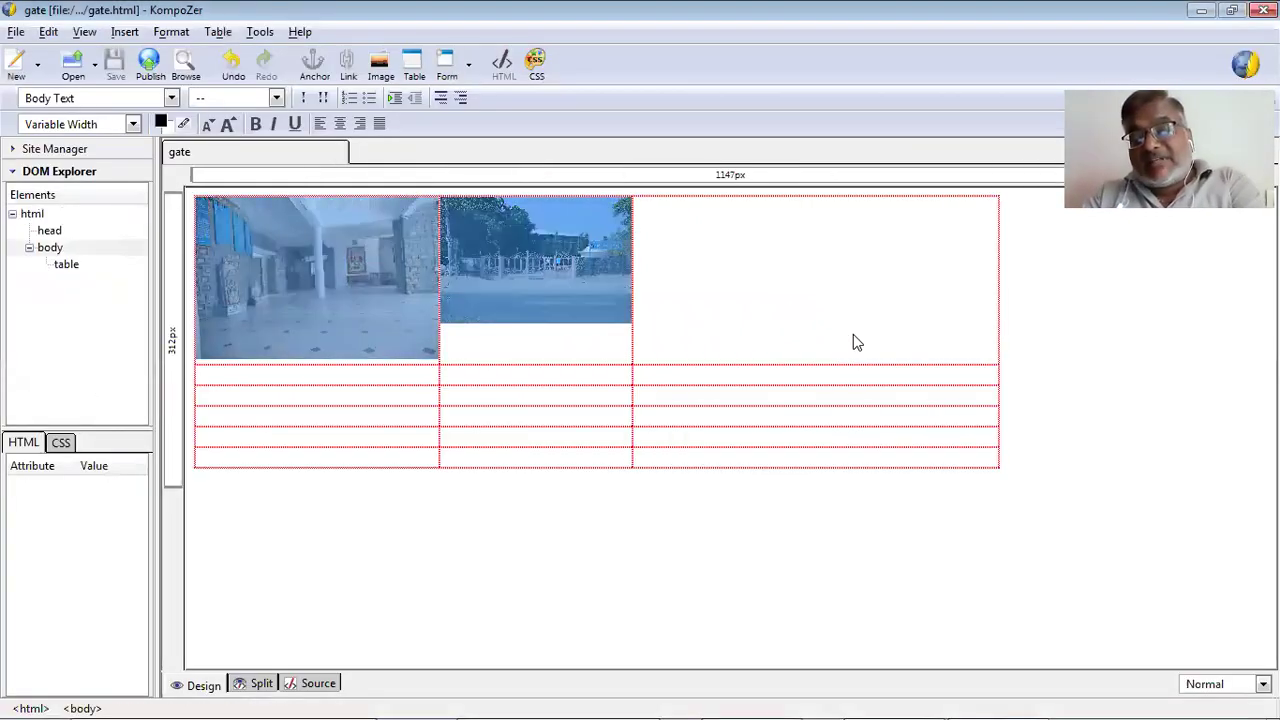
Delete the table with its images and close the gate page, discarding the changes.
key(Delete)
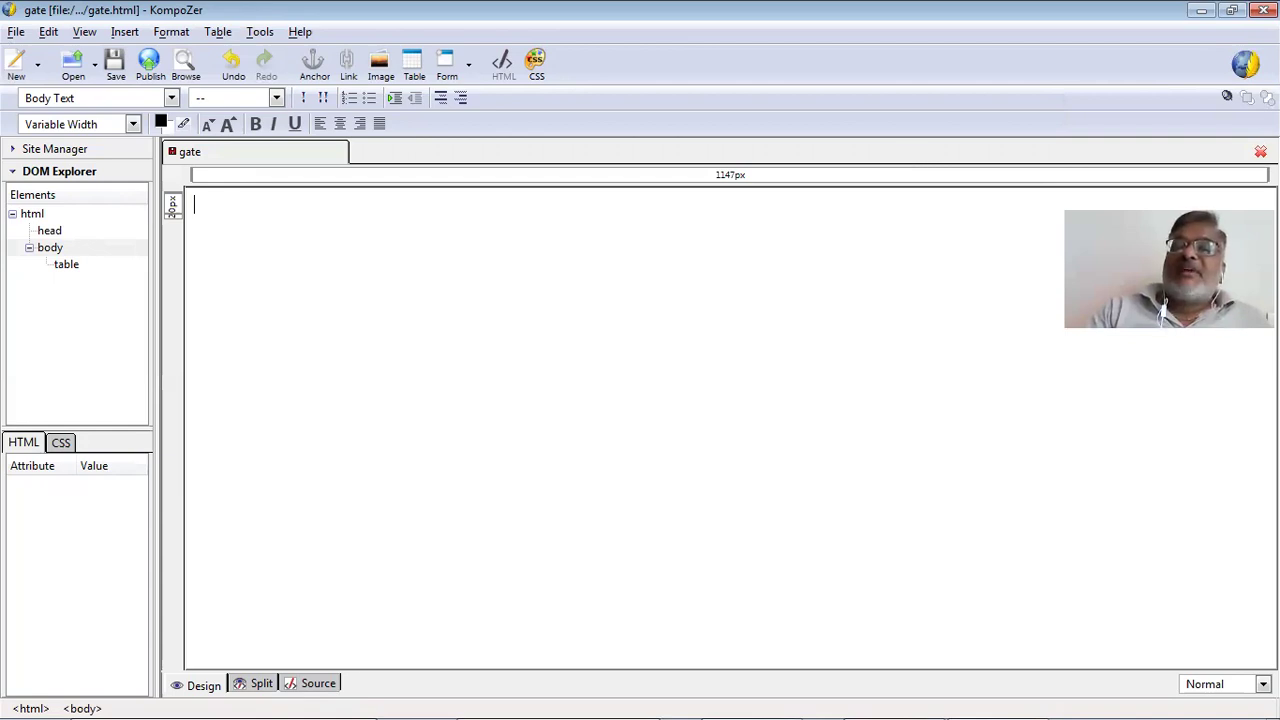
key(ctrl+w)
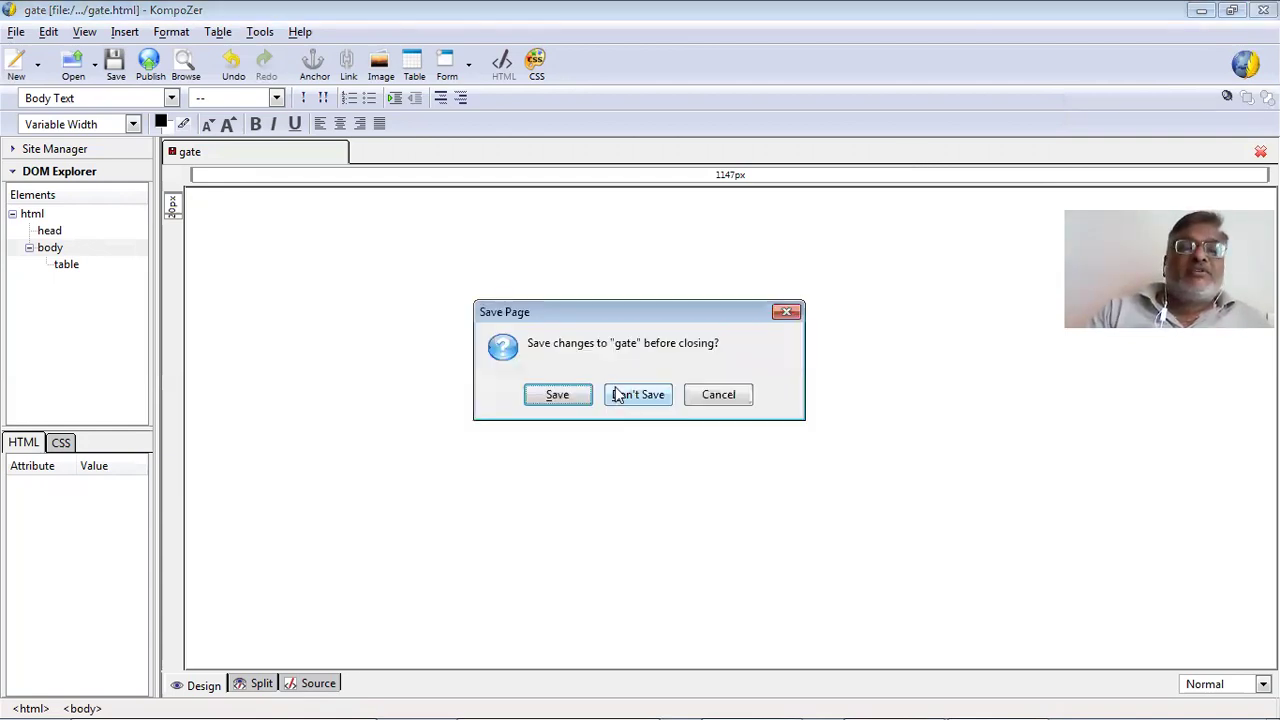
click(617, 396)
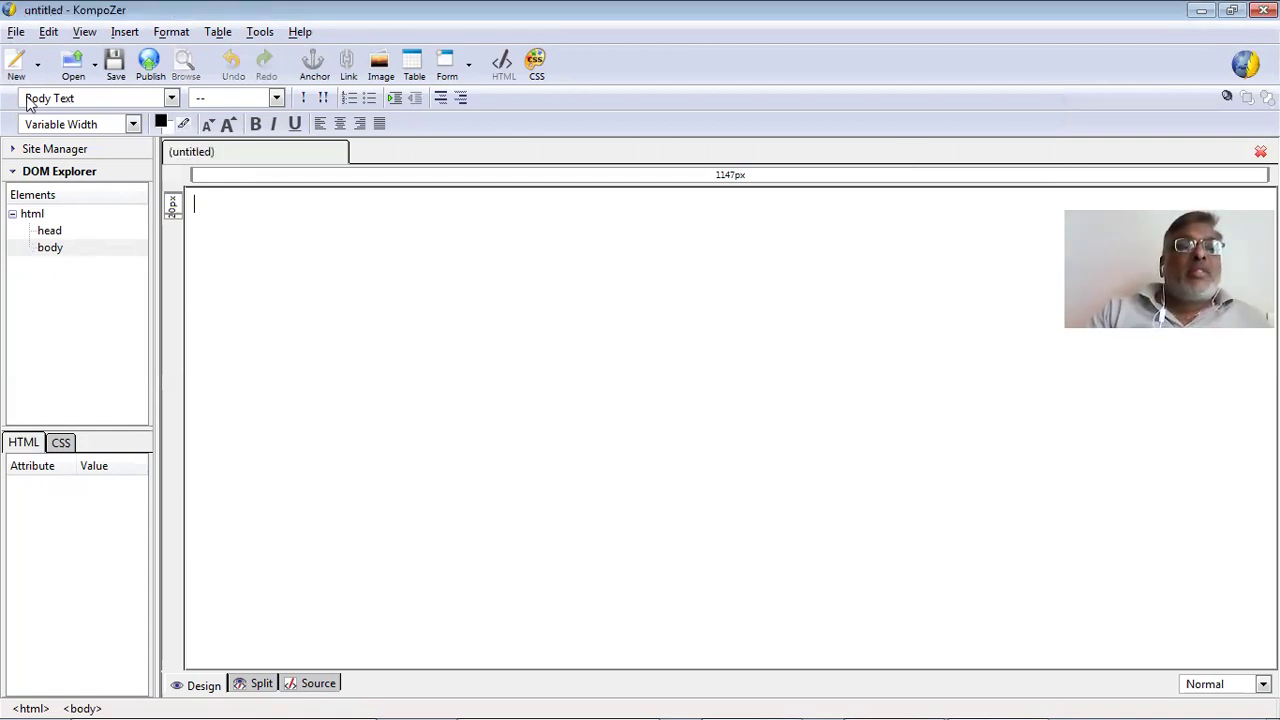
Create a new blank, non-XHTML document in a new tab and close the extra untitled tab.
click(16, 32)
key(Return)
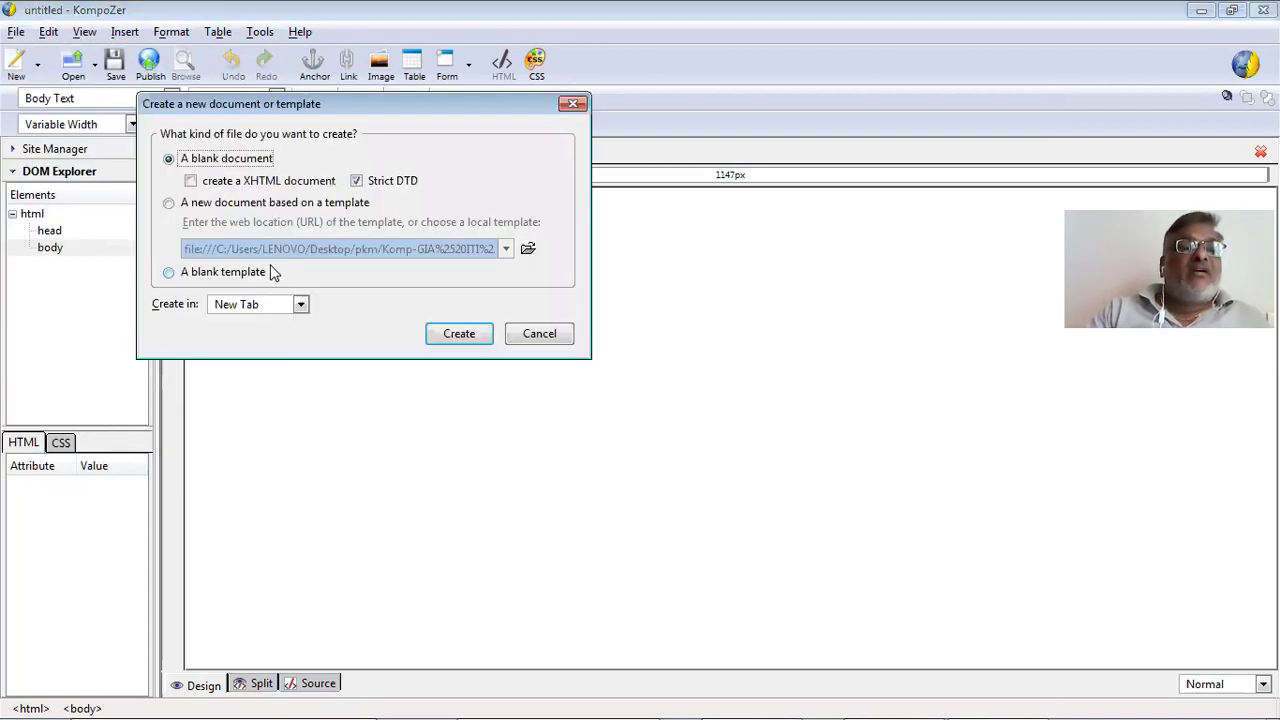
click(192, 182)
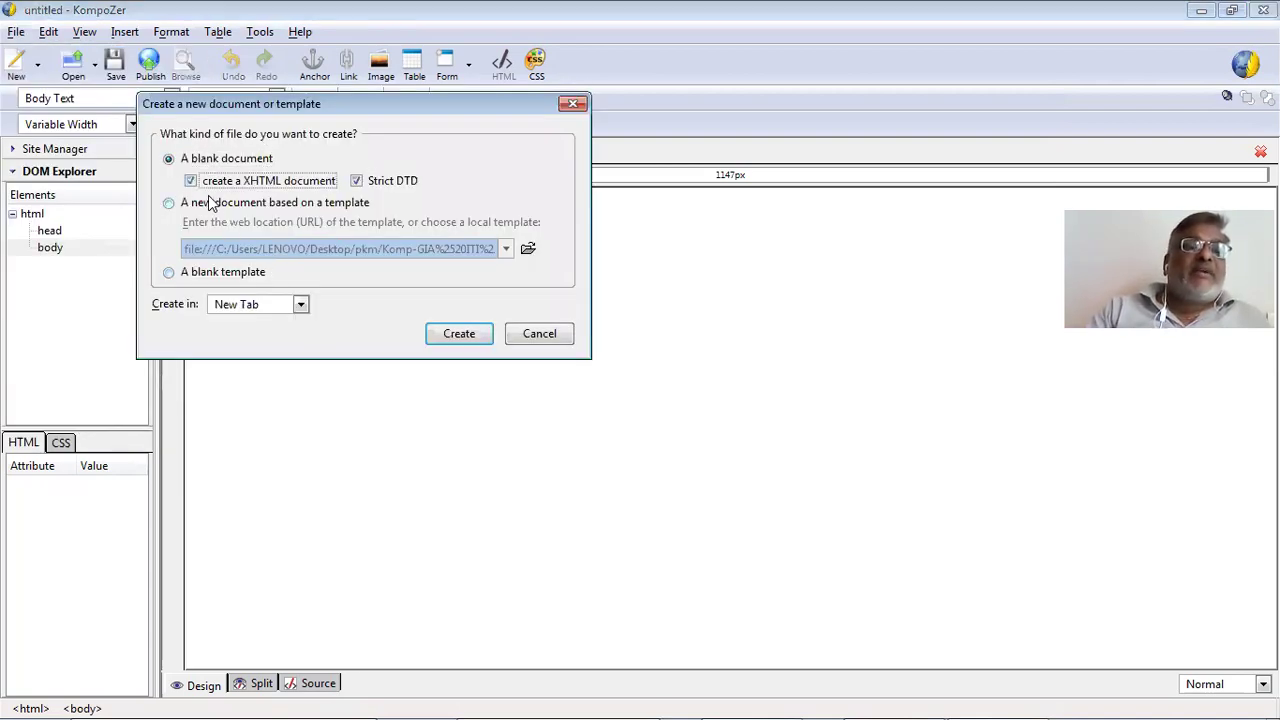
click(170, 203)
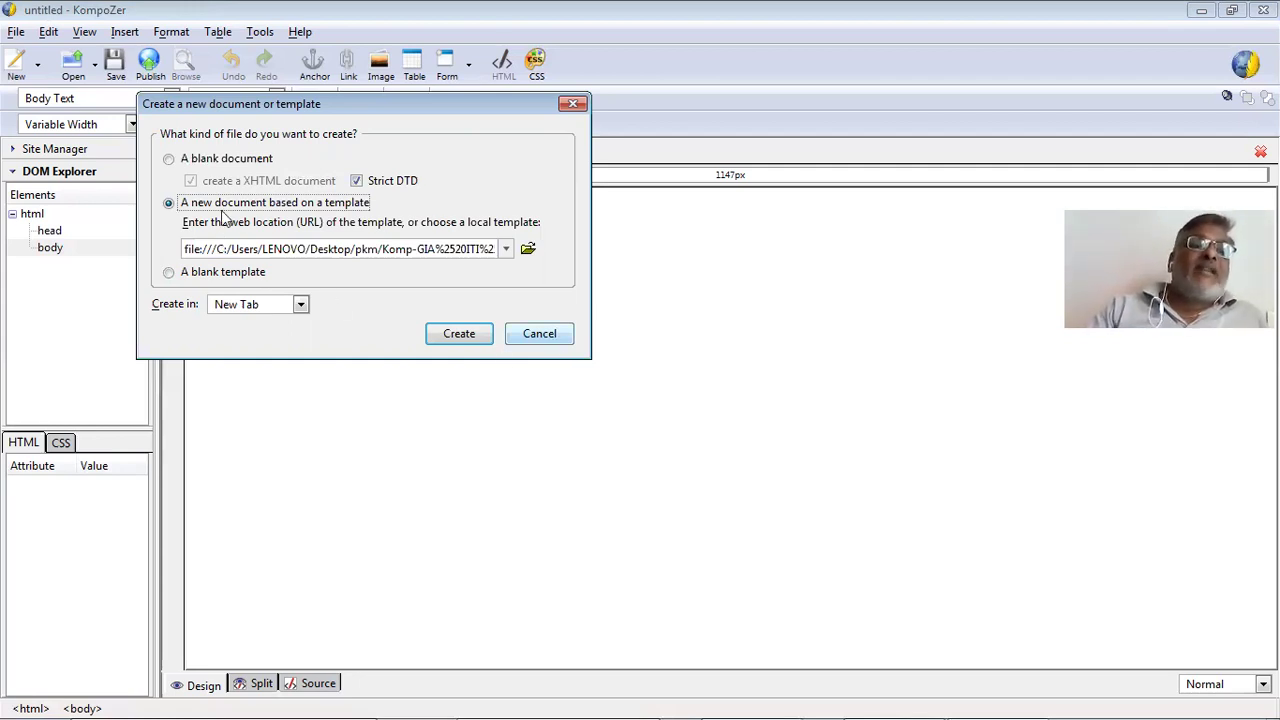
click(183, 162)
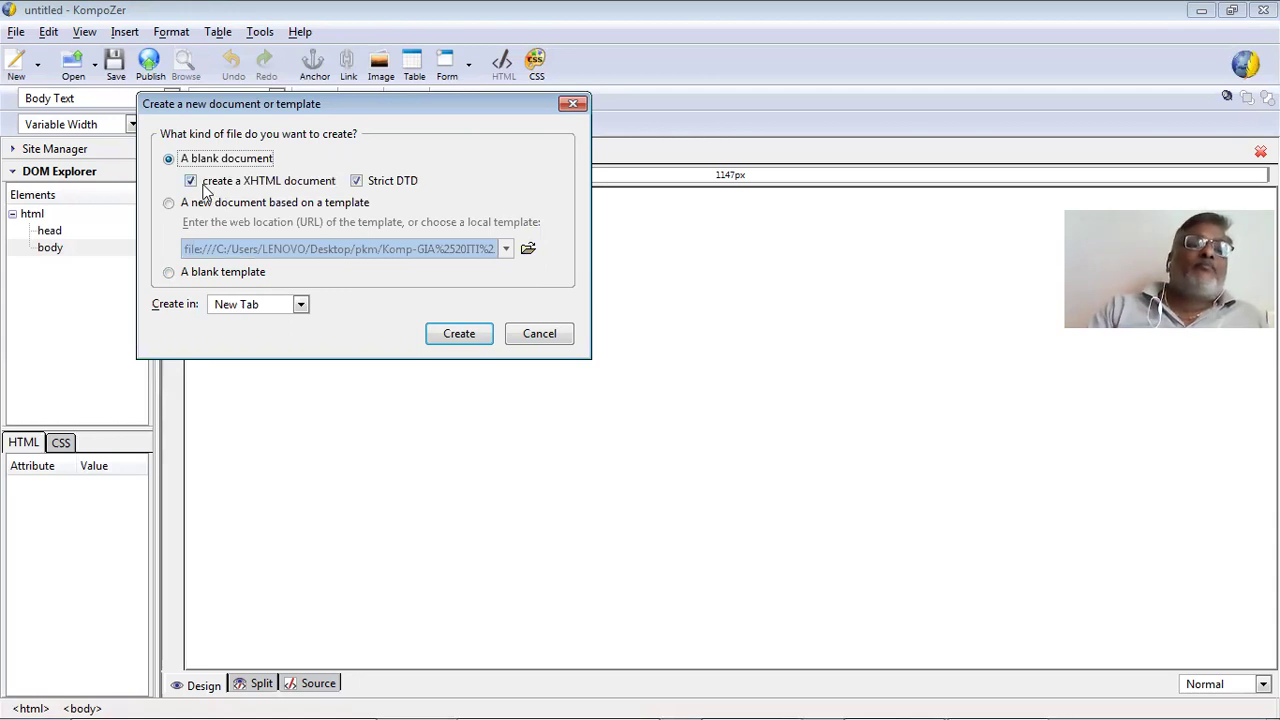
click(242, 180)
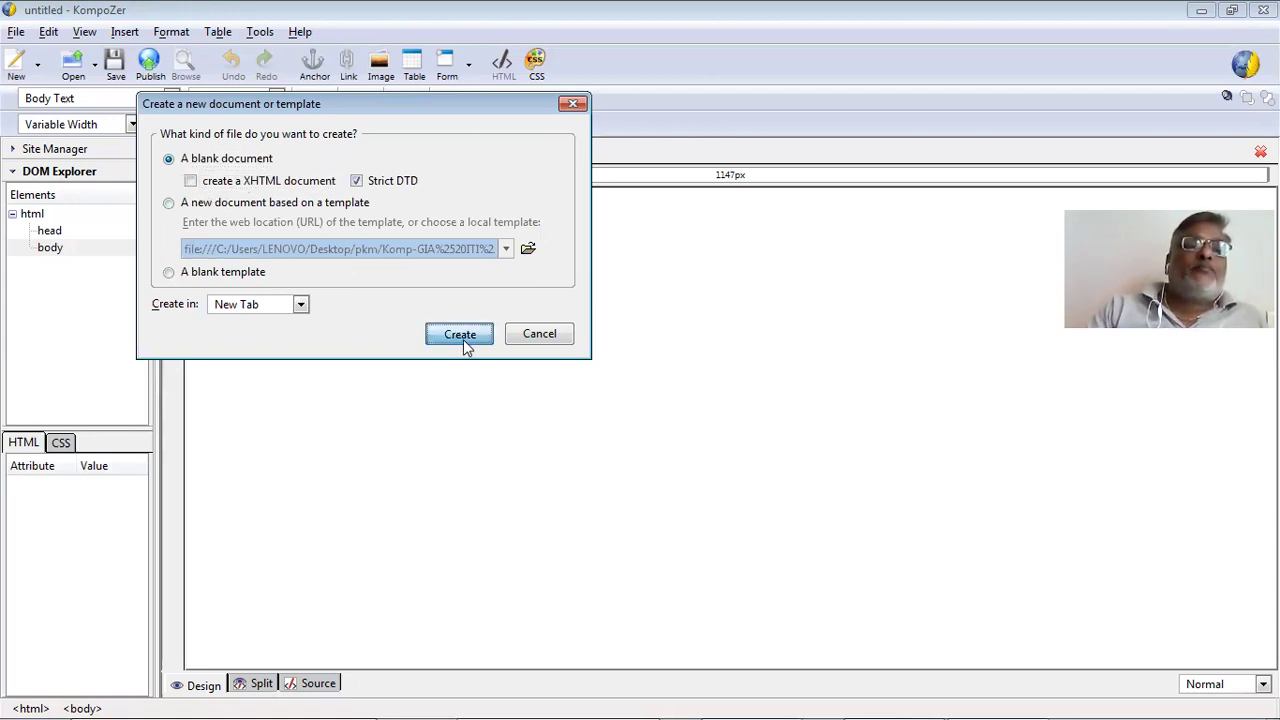
click(272, 304)
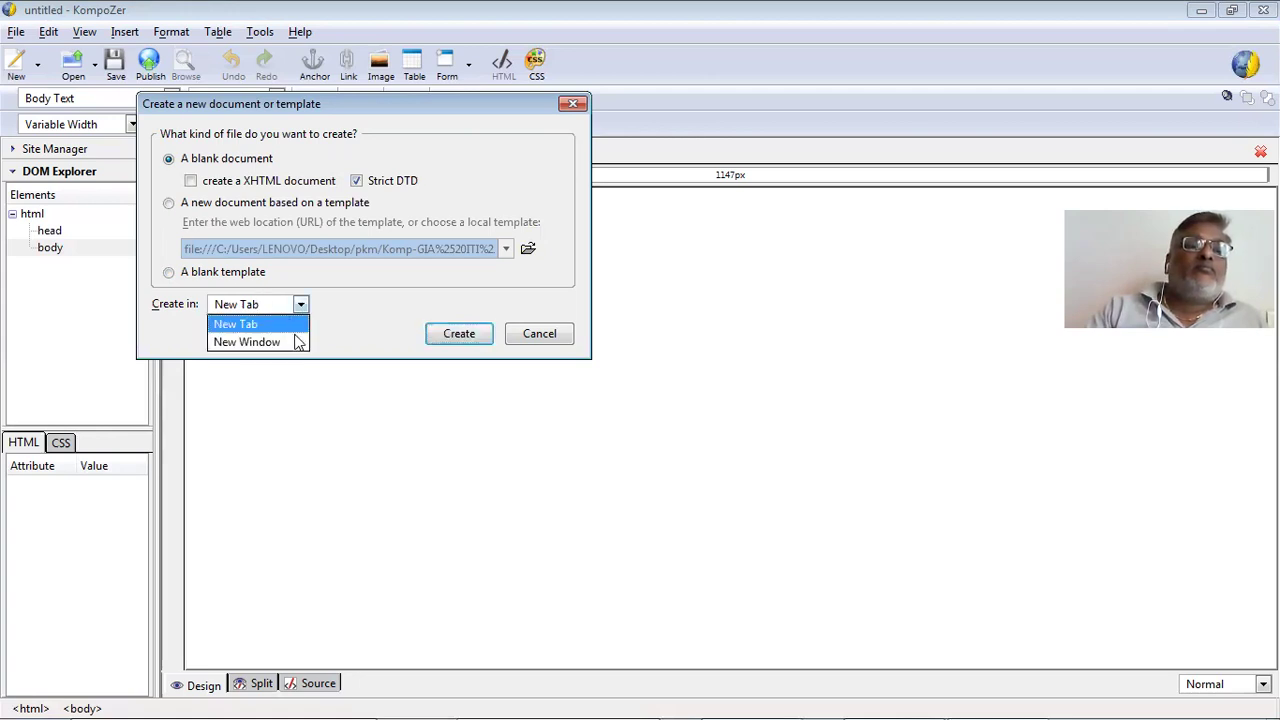
click(460, 334)
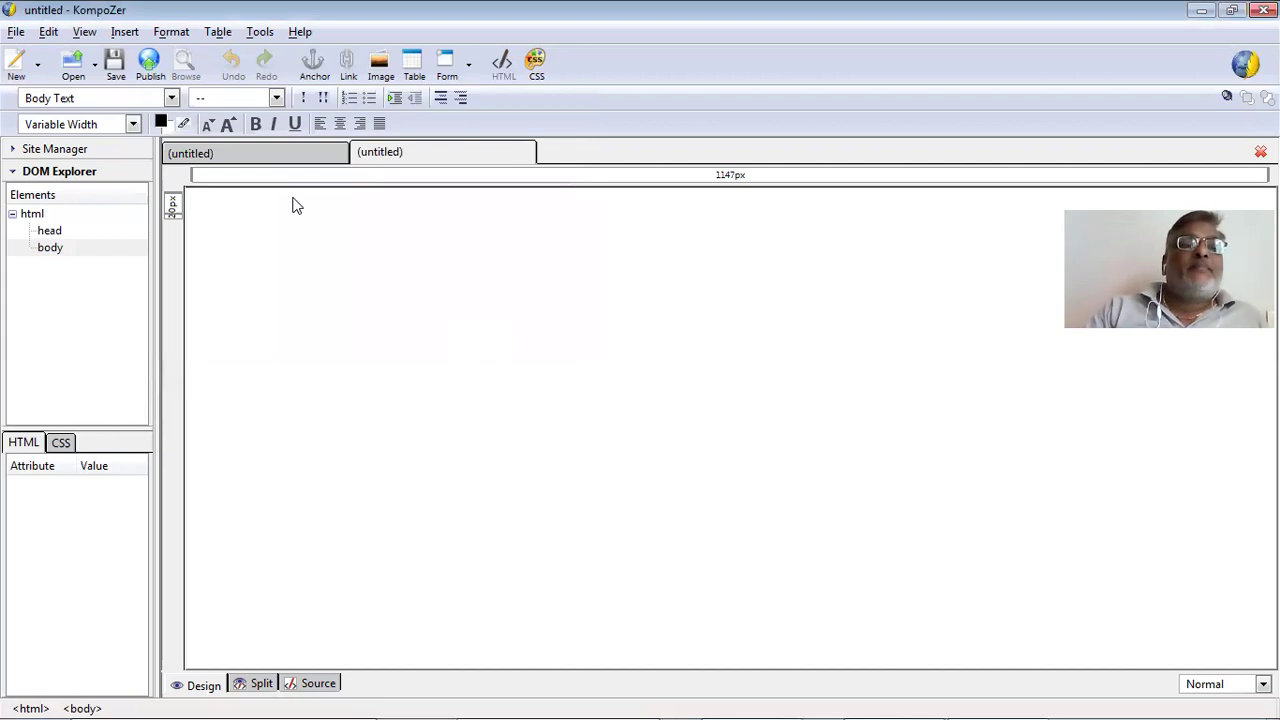
click(1259, 152)
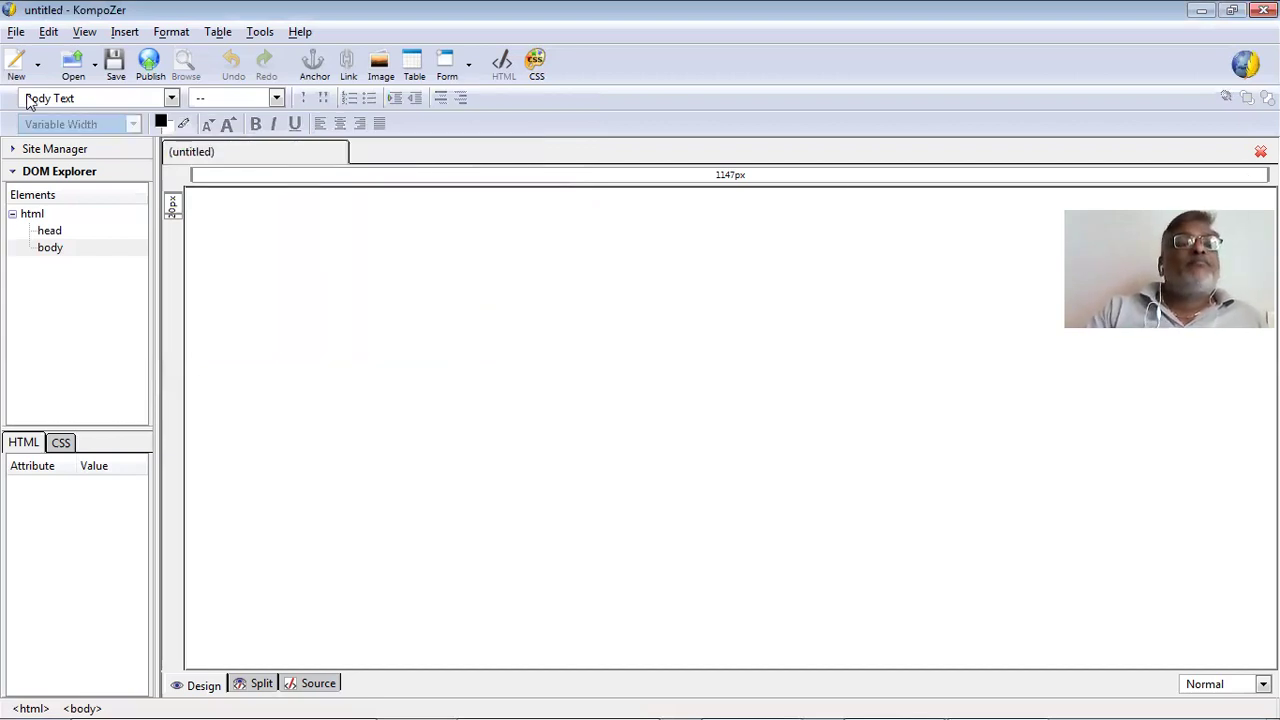
Start saving the blank page and give it the title 'CSS using Kompozer'.
key(alt+f)
key(Escape)
key(ctrl+s)
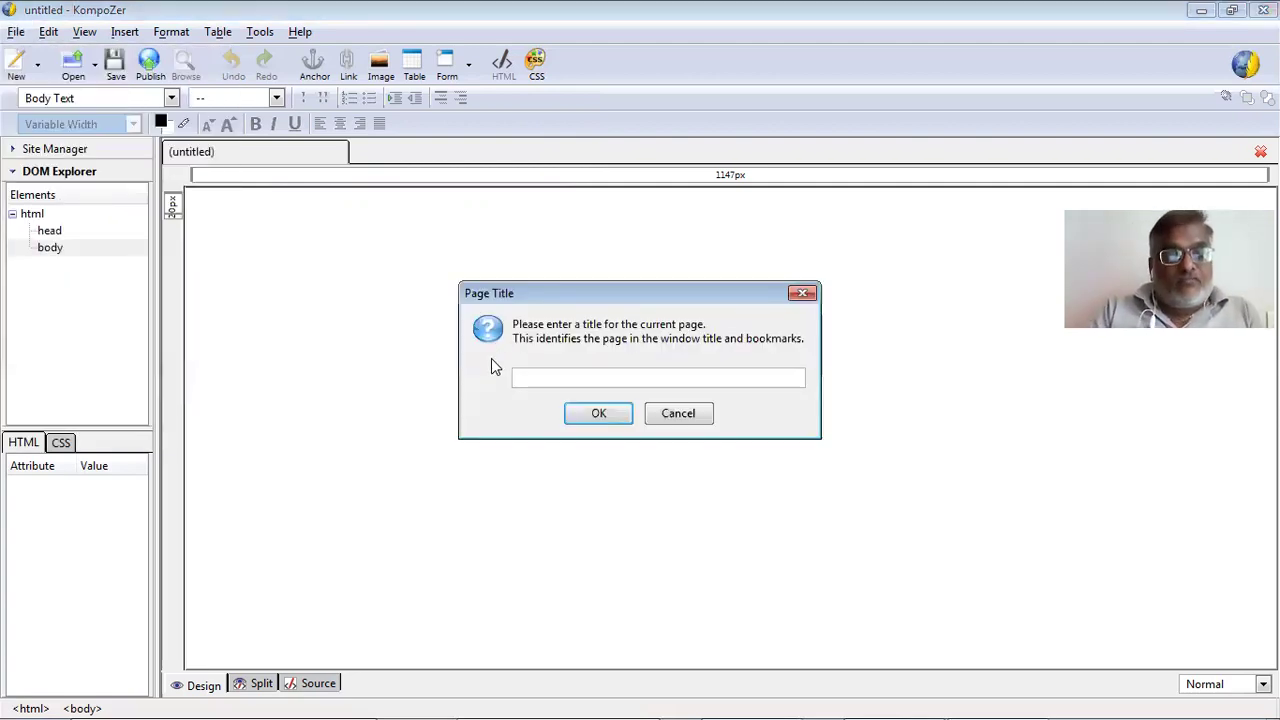
text(CSS)
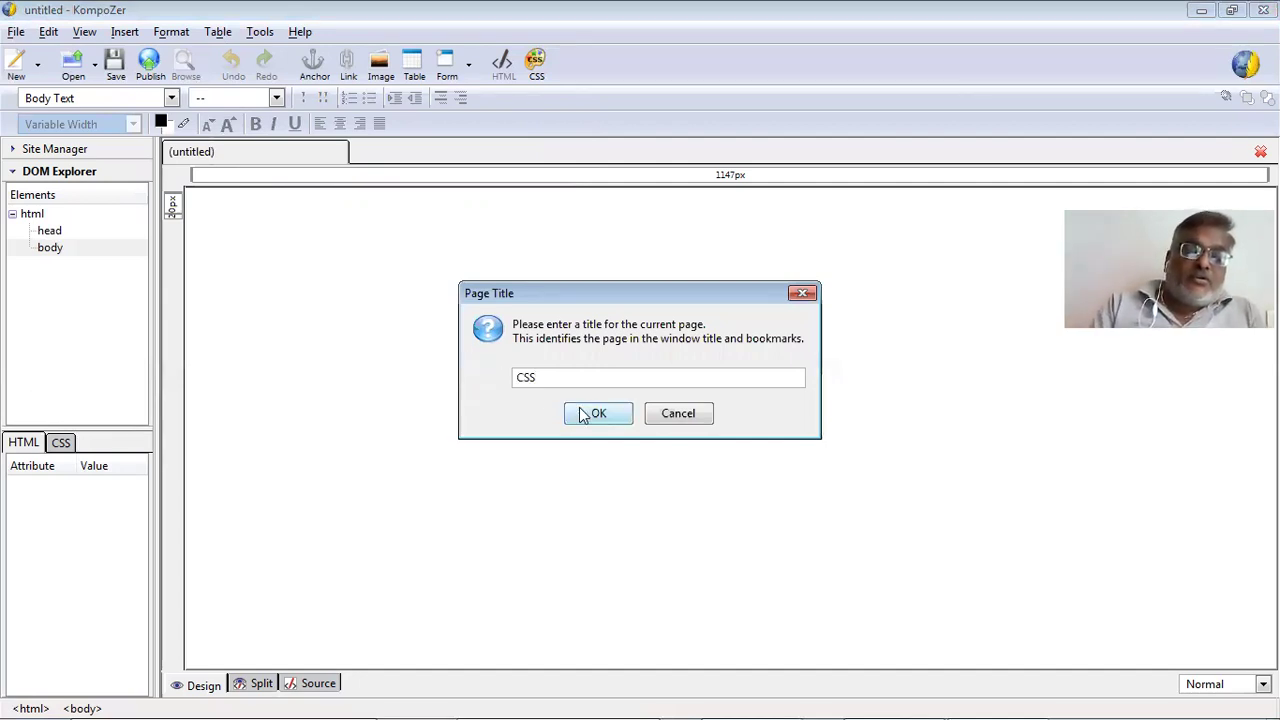
text( using Komposer)
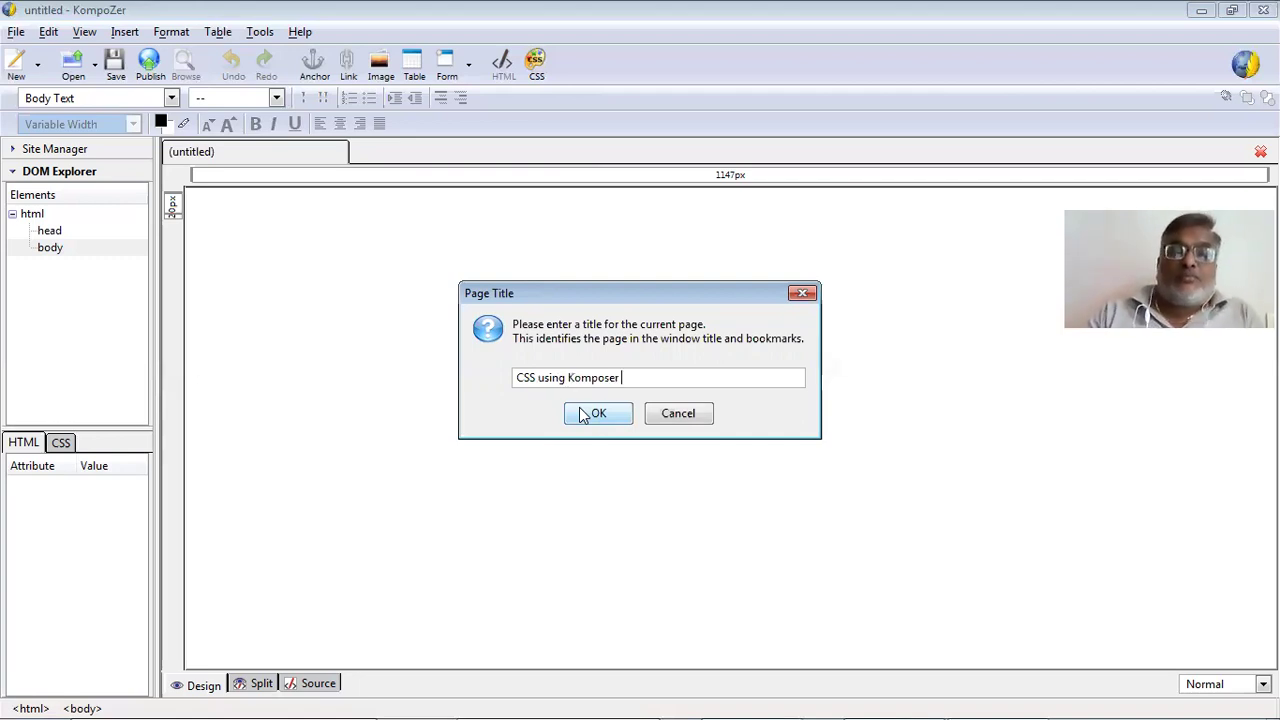
key(BackSpace)
key(BackSpace)
key(BackSpace)
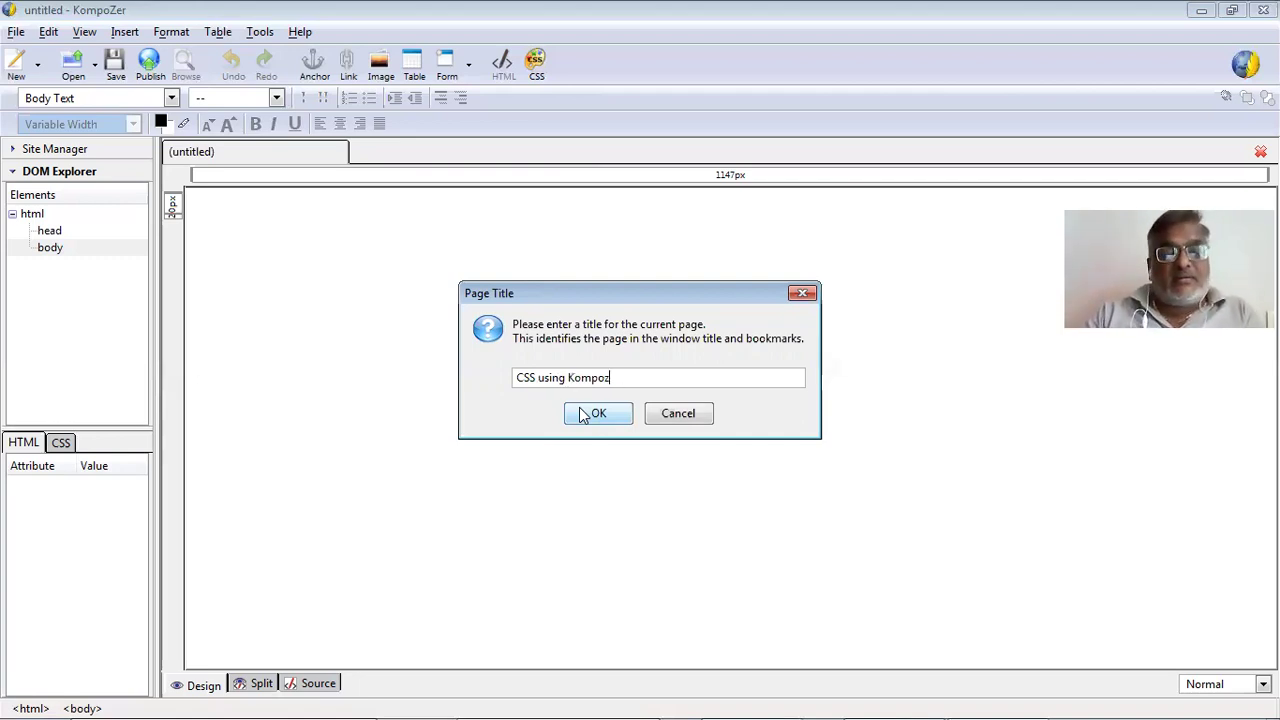
click(590, 413)
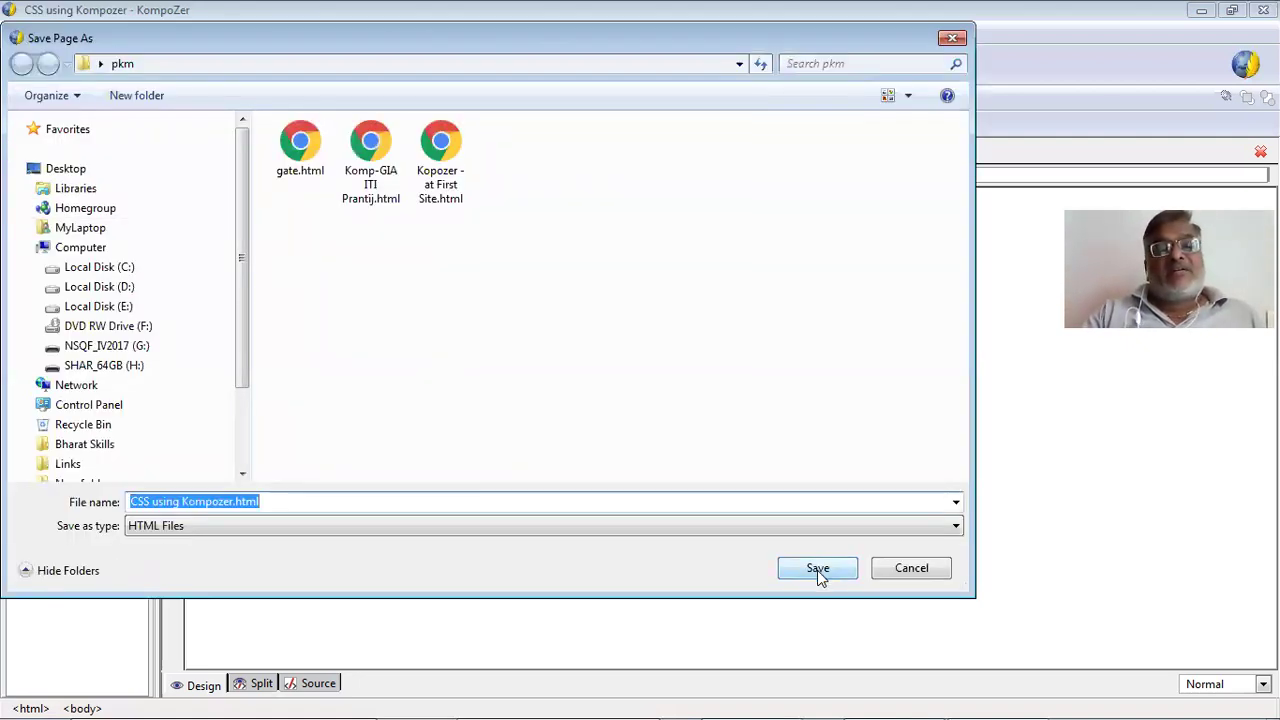
Save the page as CSS using Kompozer.html in pkm, then begin a new document.
click(458, 531)
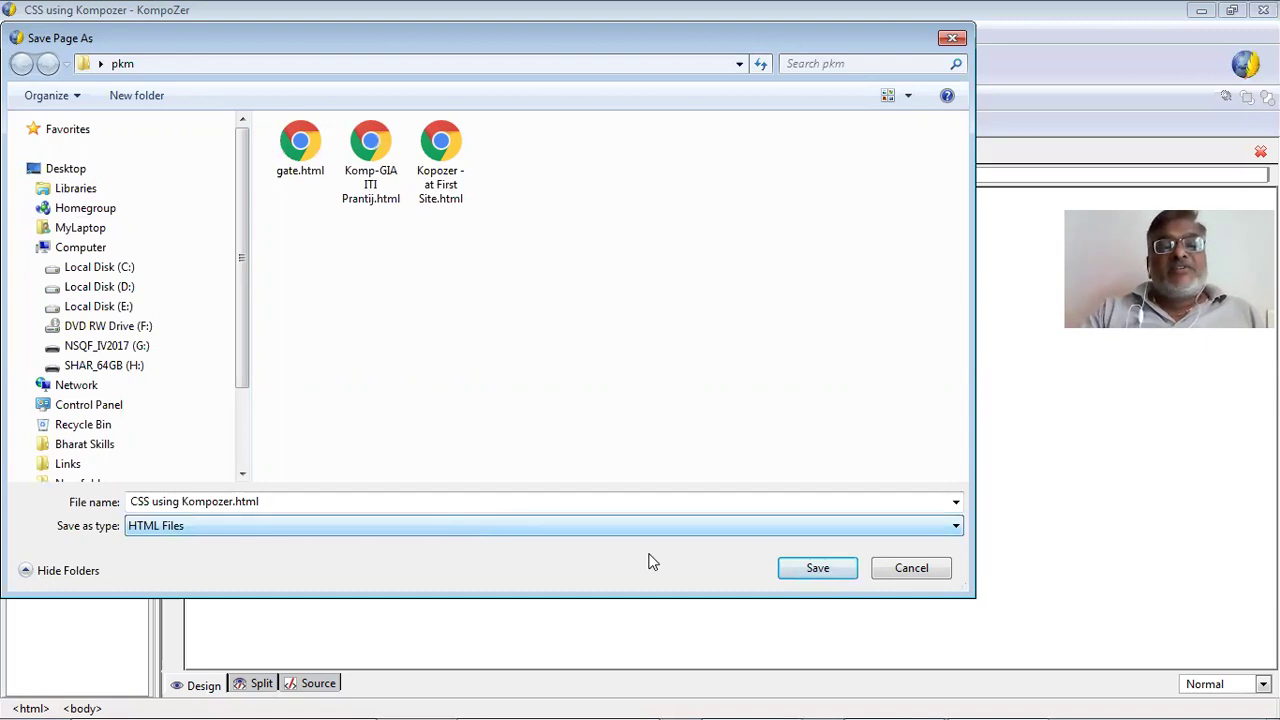
click(821, 572)
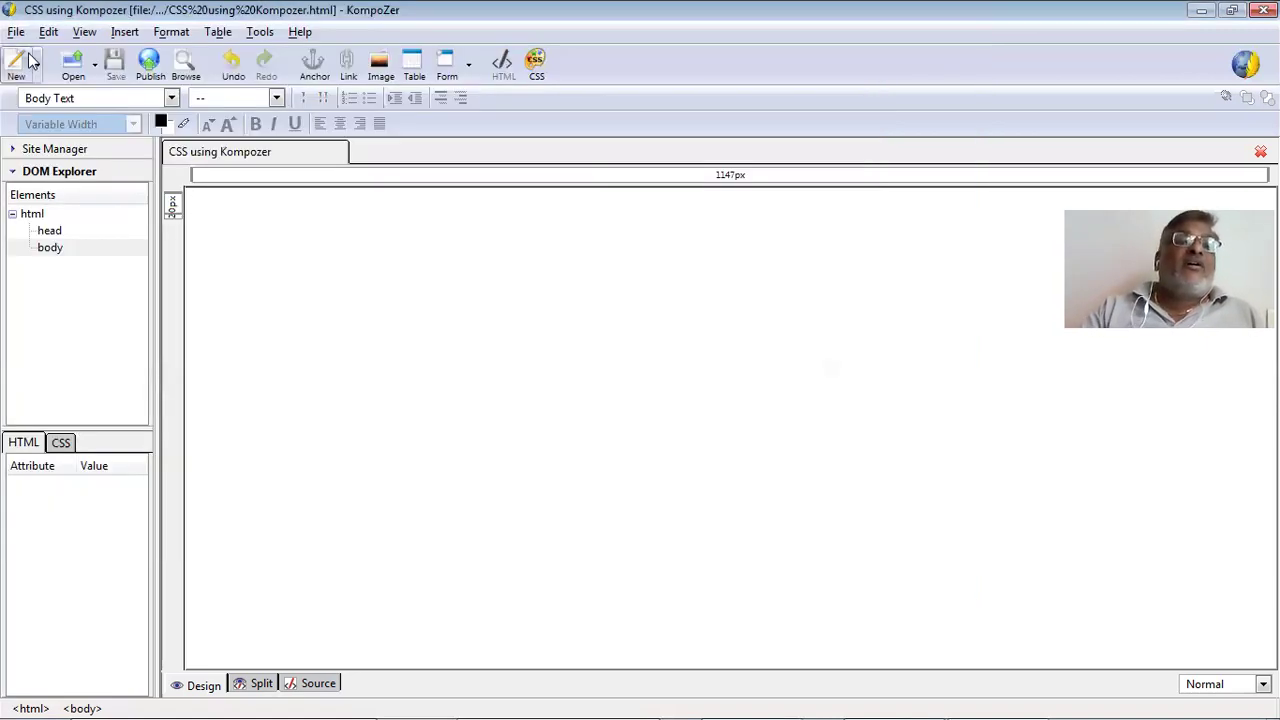
click(18, 36)
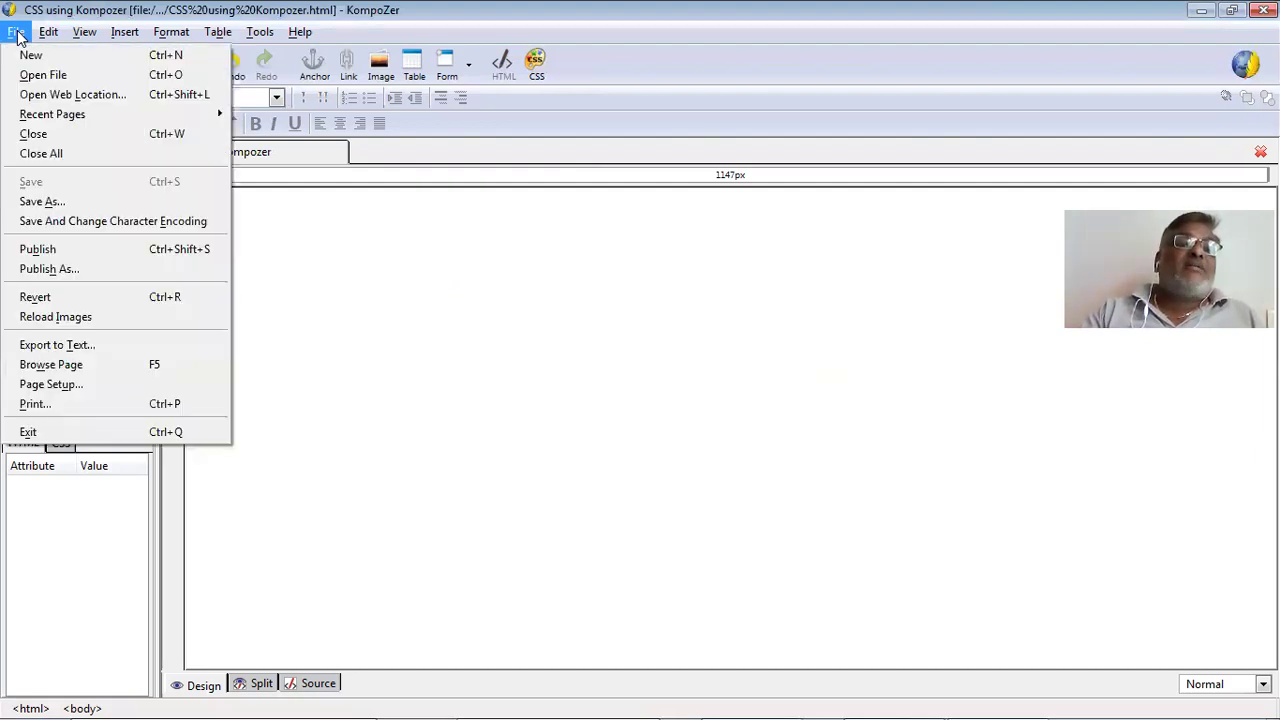
click(86, 202)
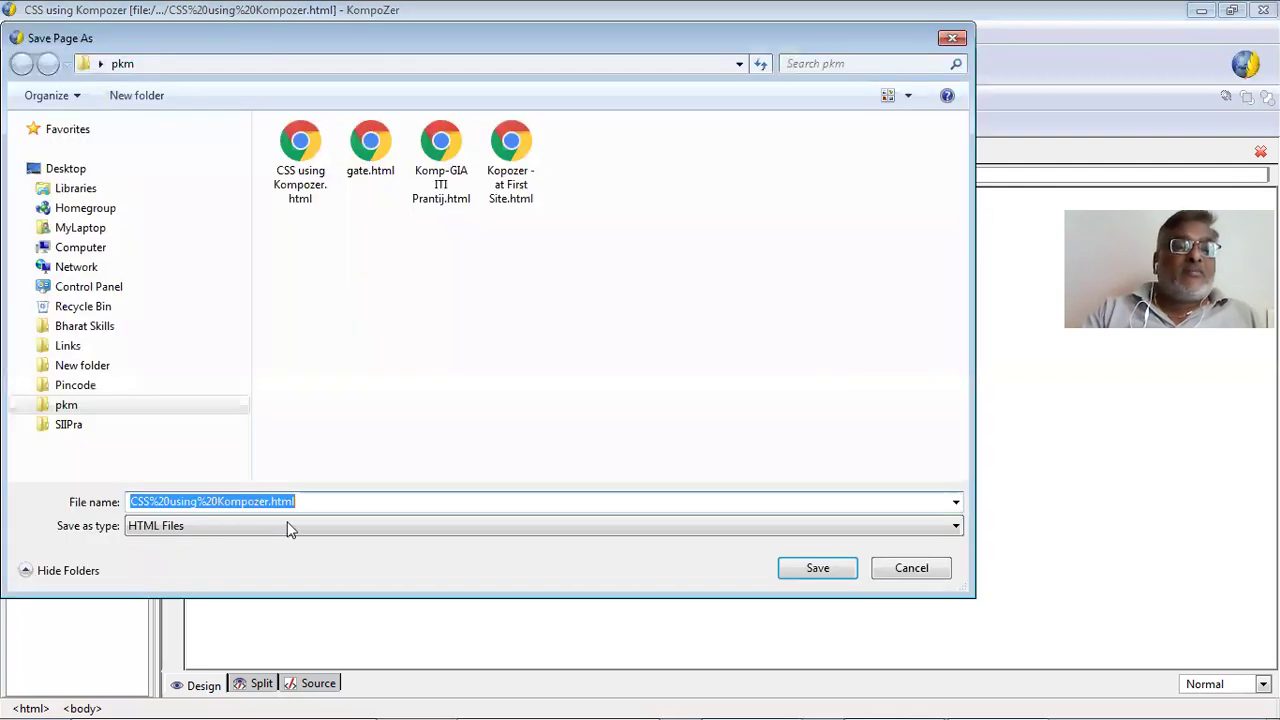
click(287, 526)
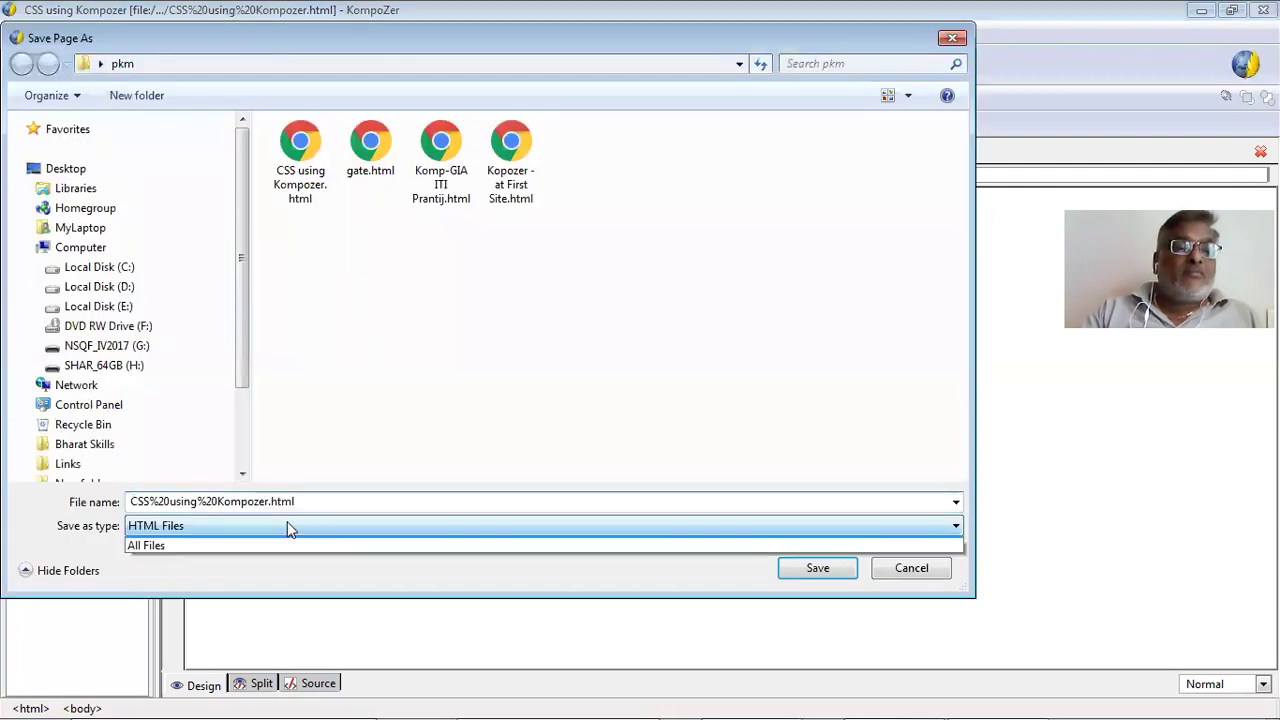
click(450, 538)
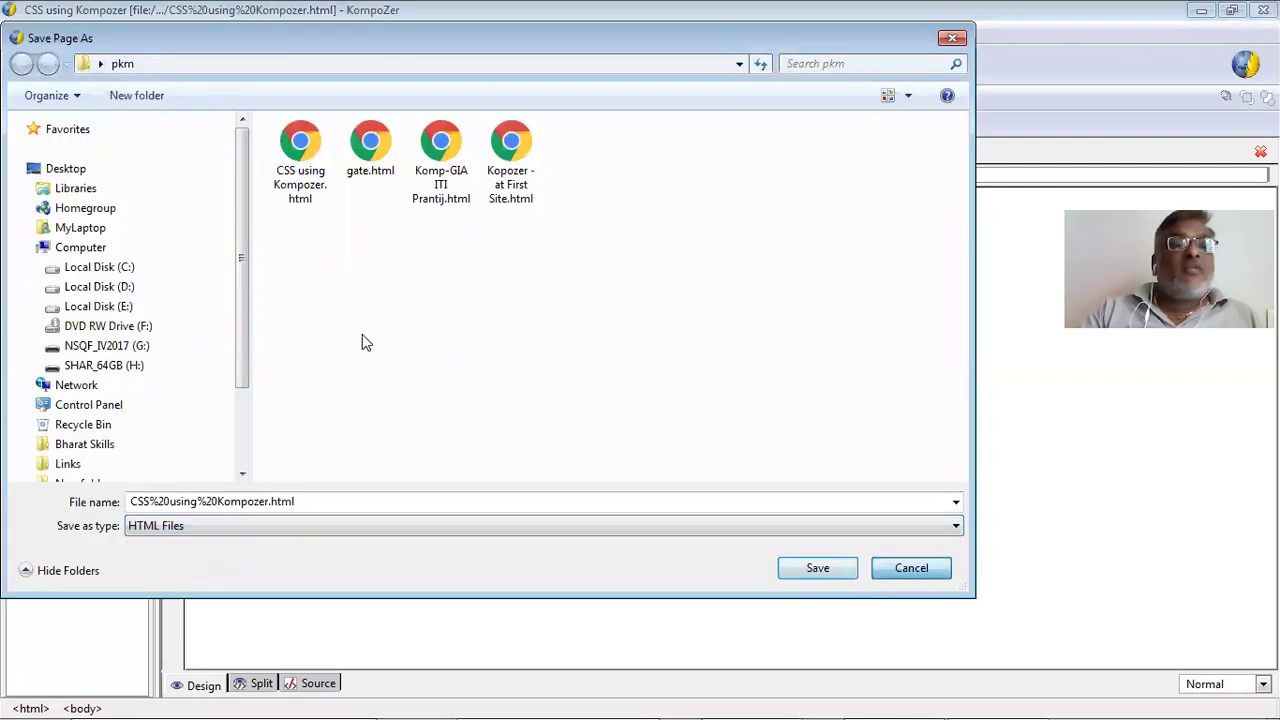
key(Escape)
key(alt+f)
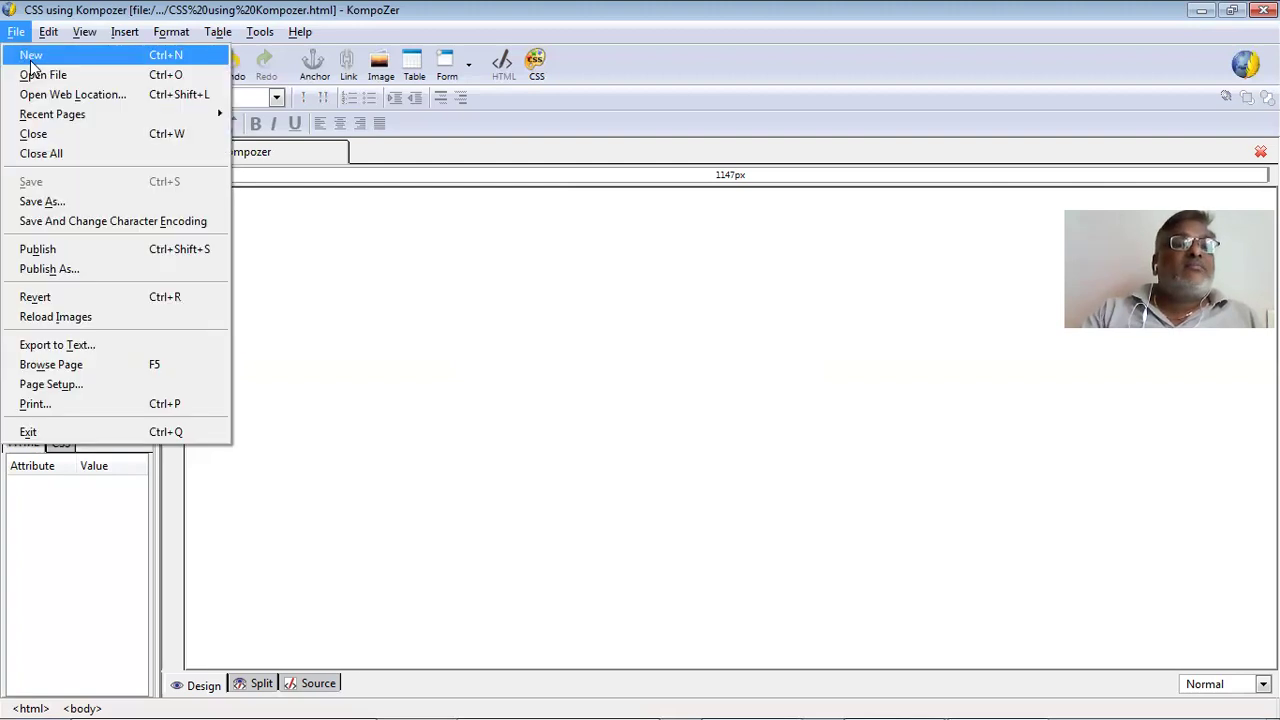
key(Return)
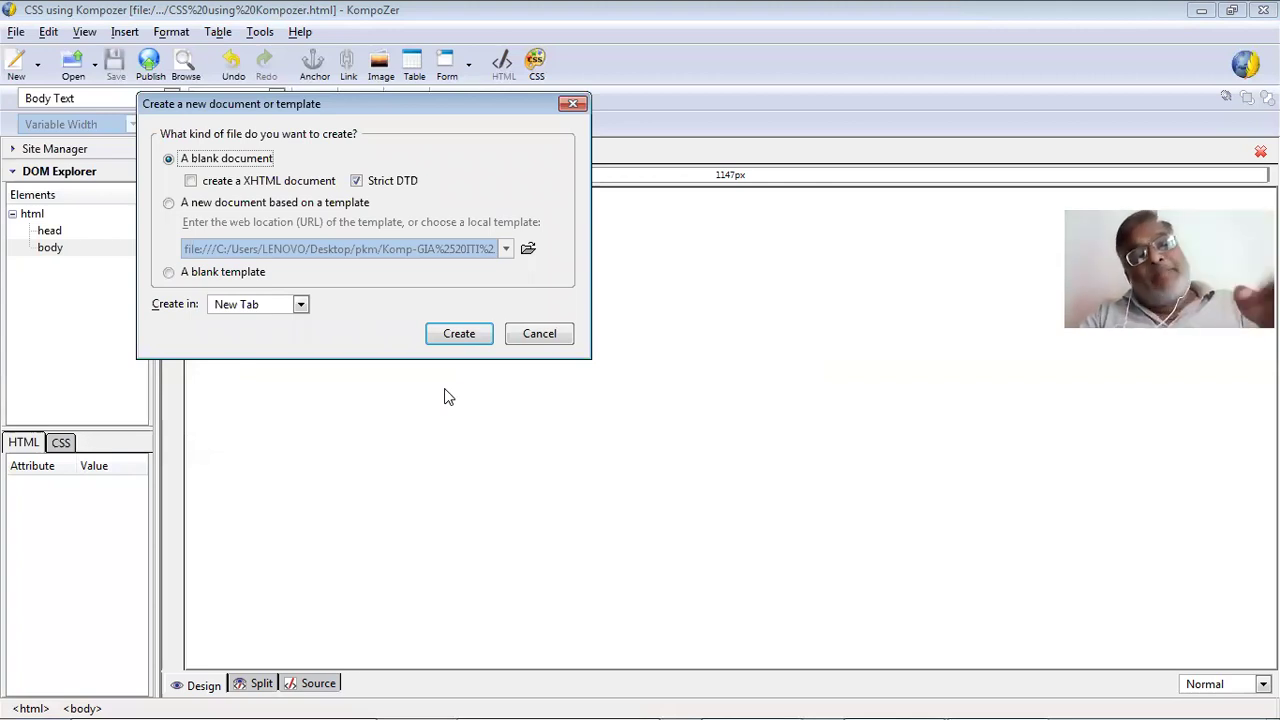
click(184, 205)
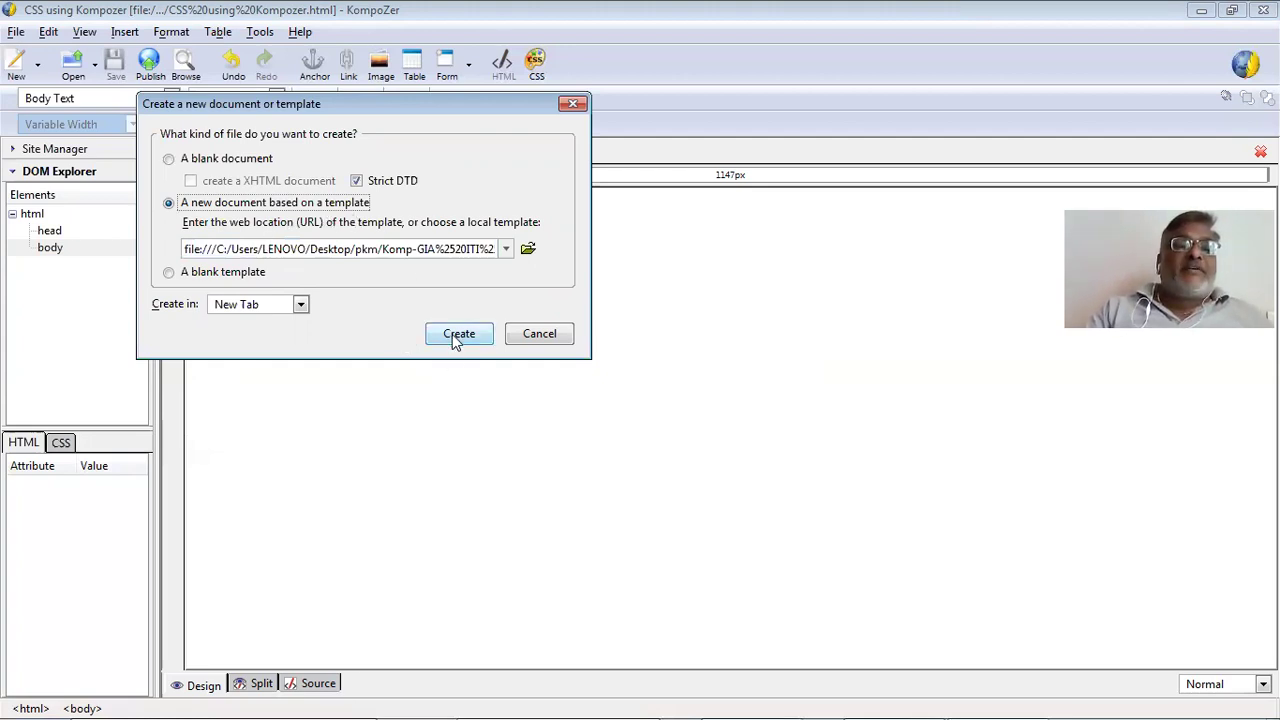
click(505, 252)
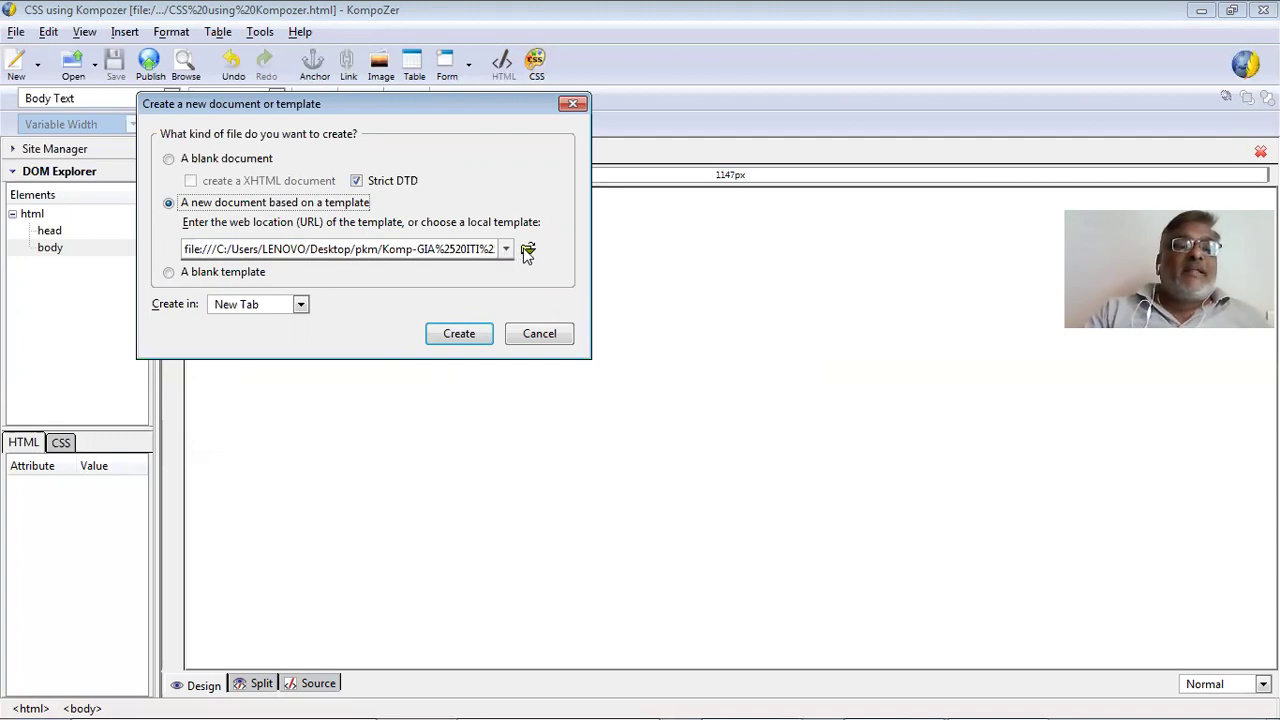
click(527, 250)
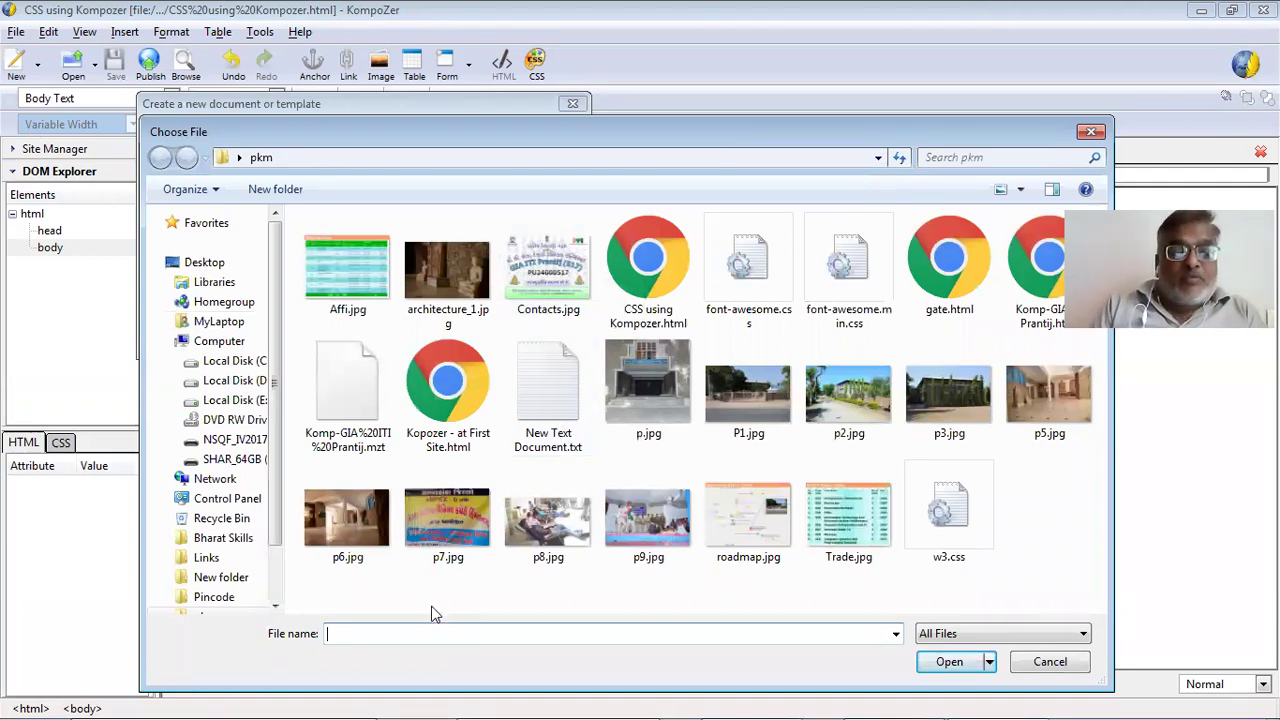
text(K)
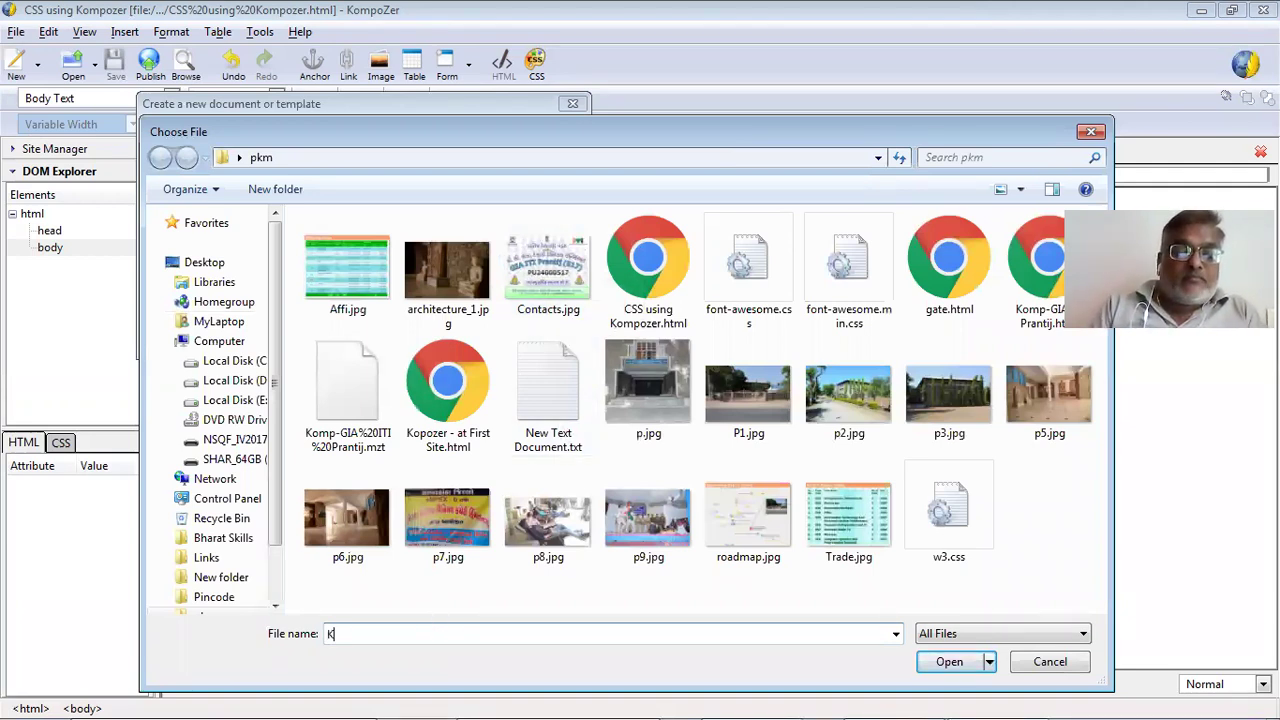
text(ompo)
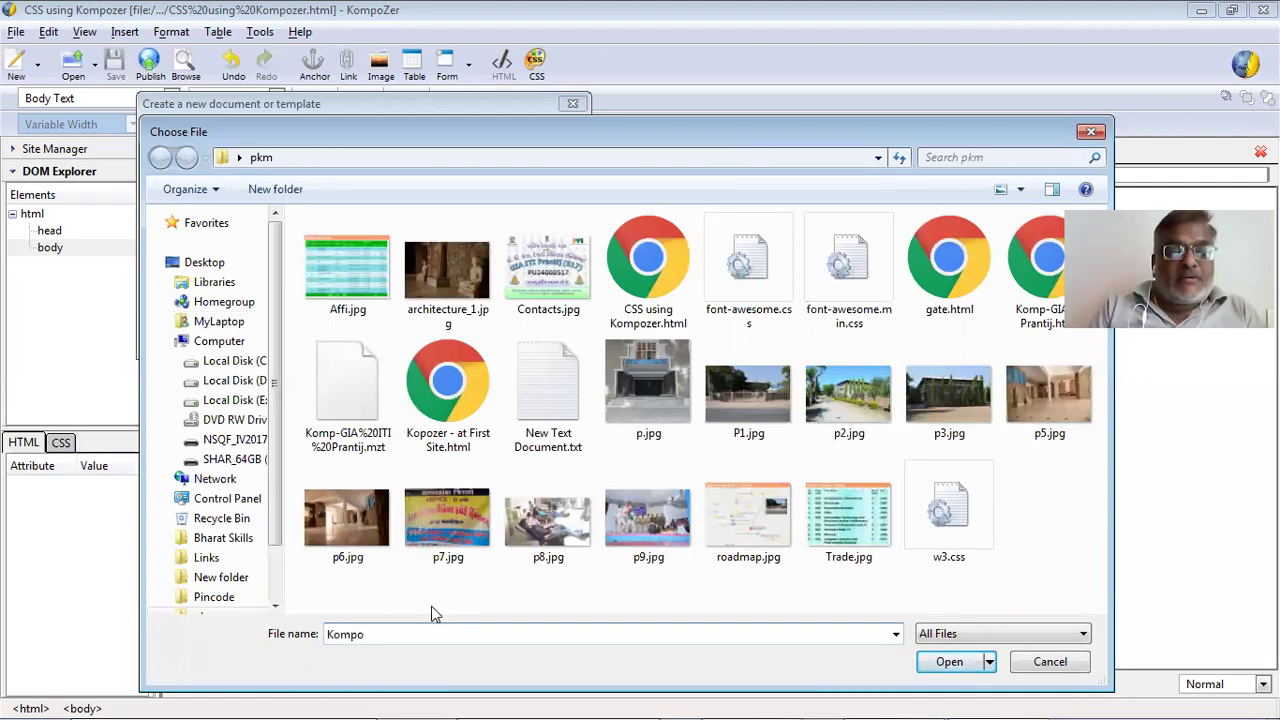
text(zer)
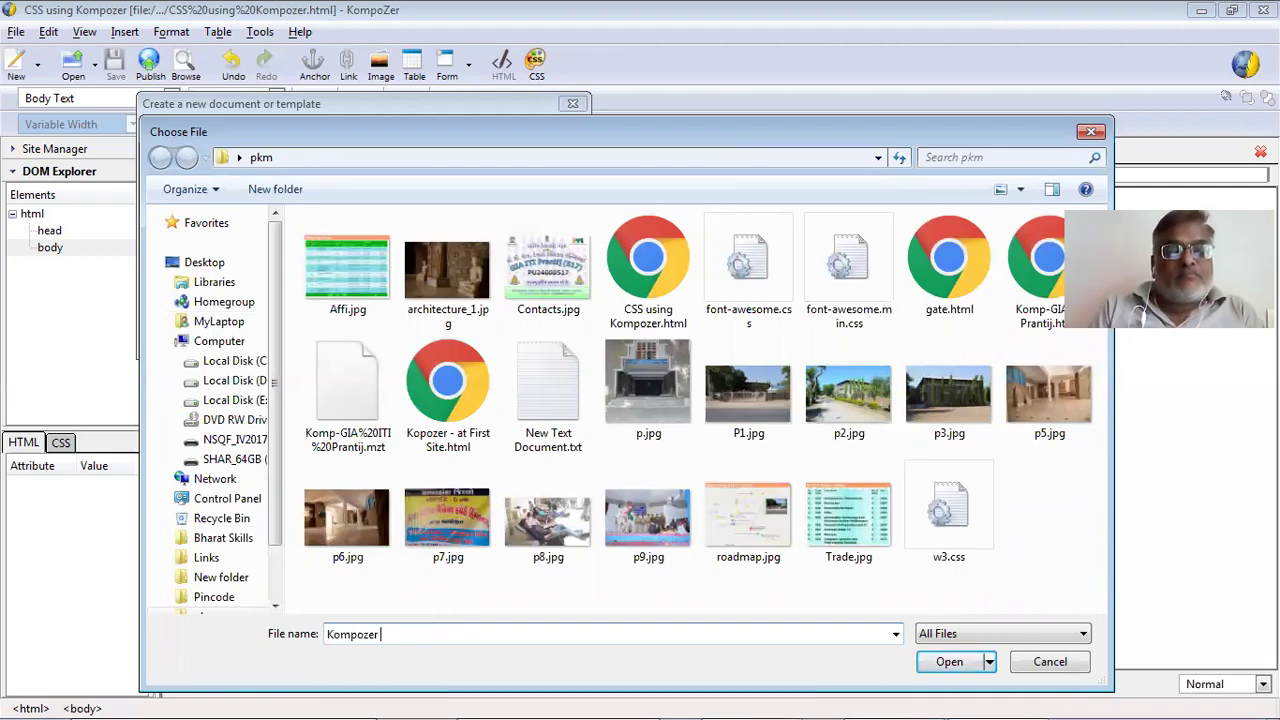
text( Temp)
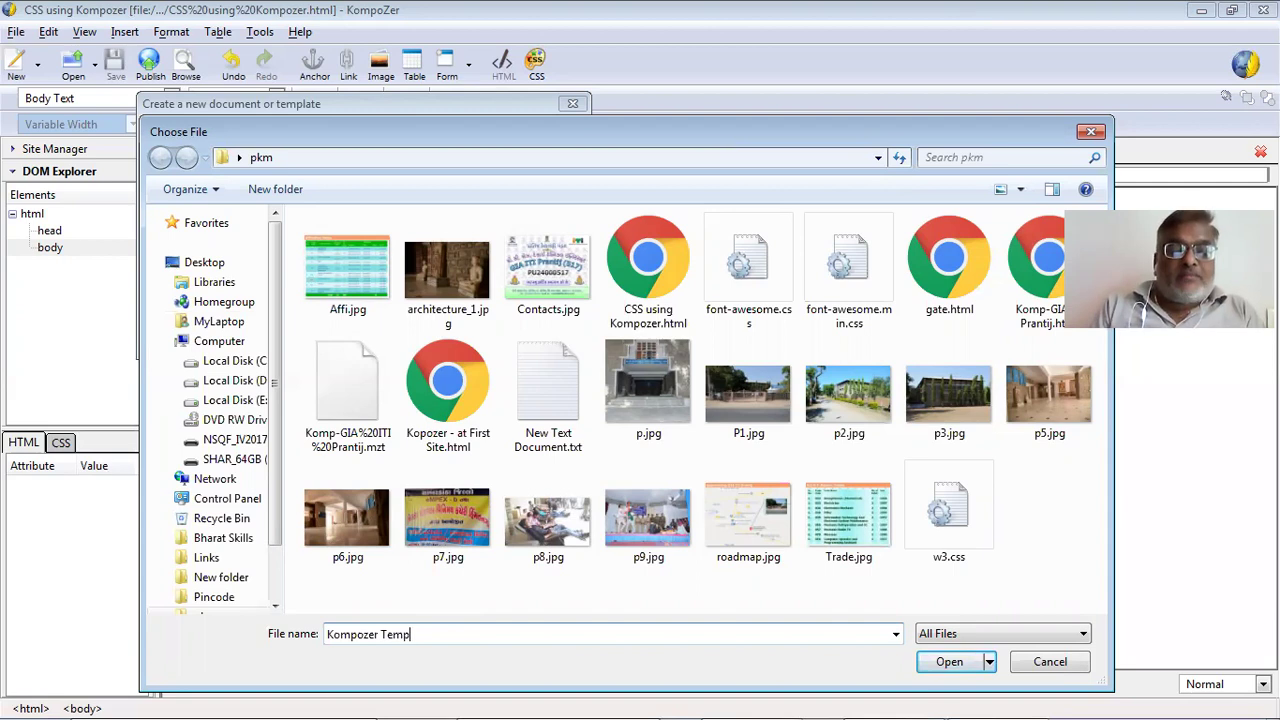
text(late)
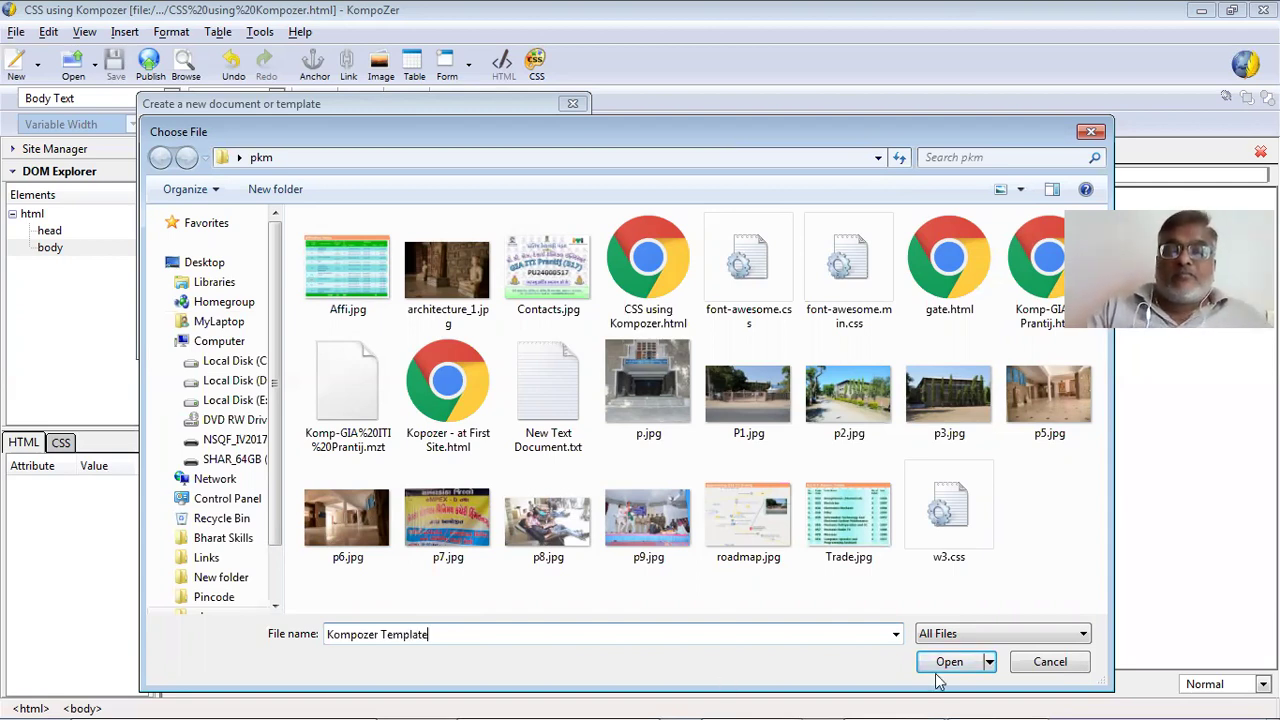
click(937, 661)
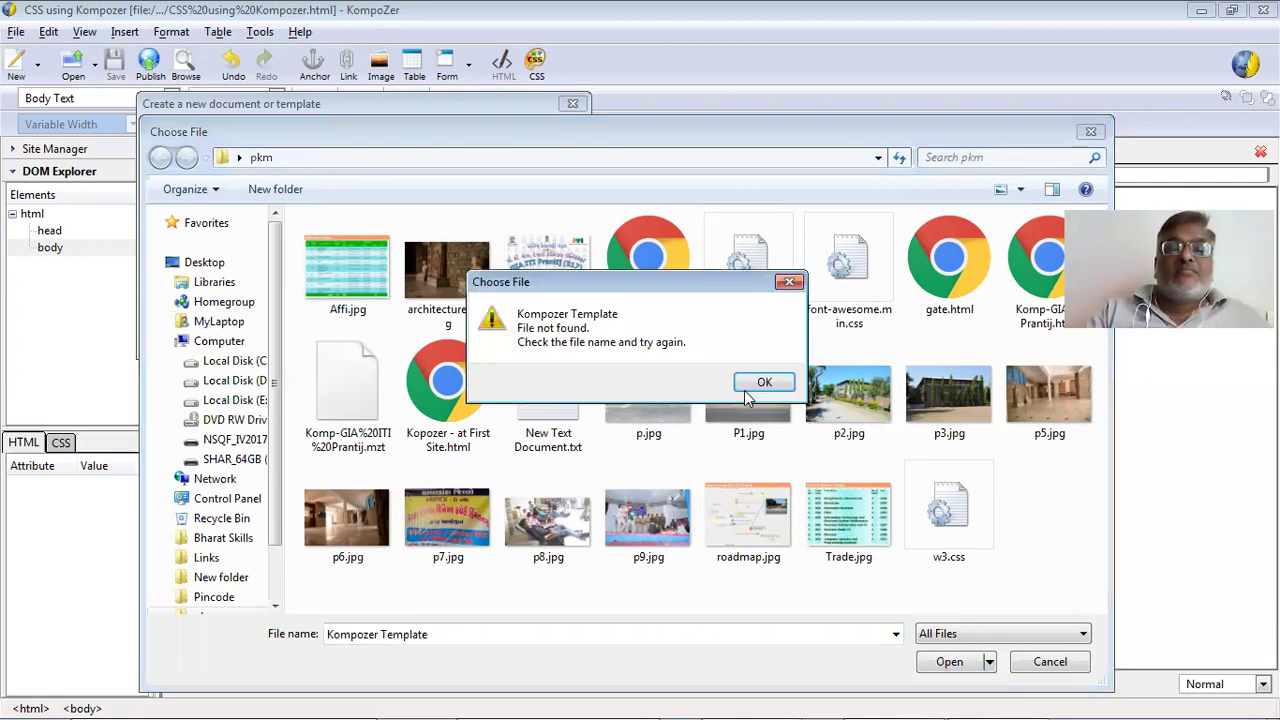
key(Return)
click(1027, 661)
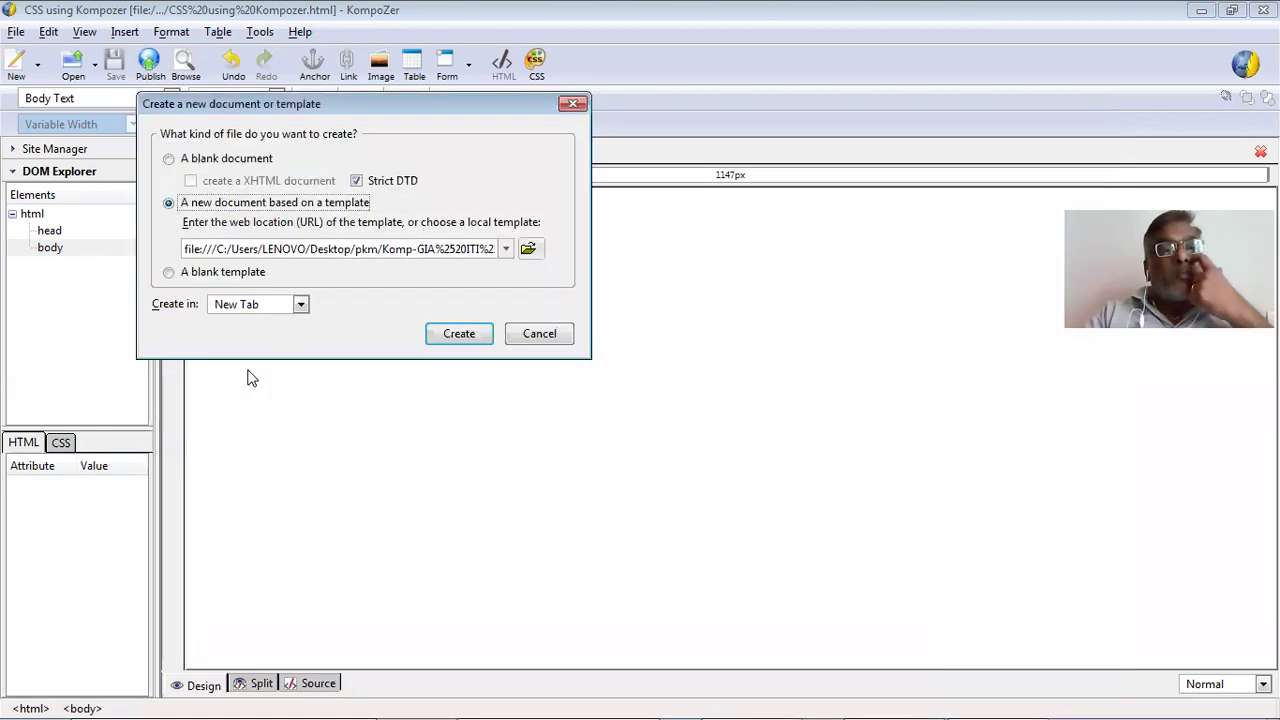
Create a blank template and close the CSS using Kompozer page.
click(169, 272)
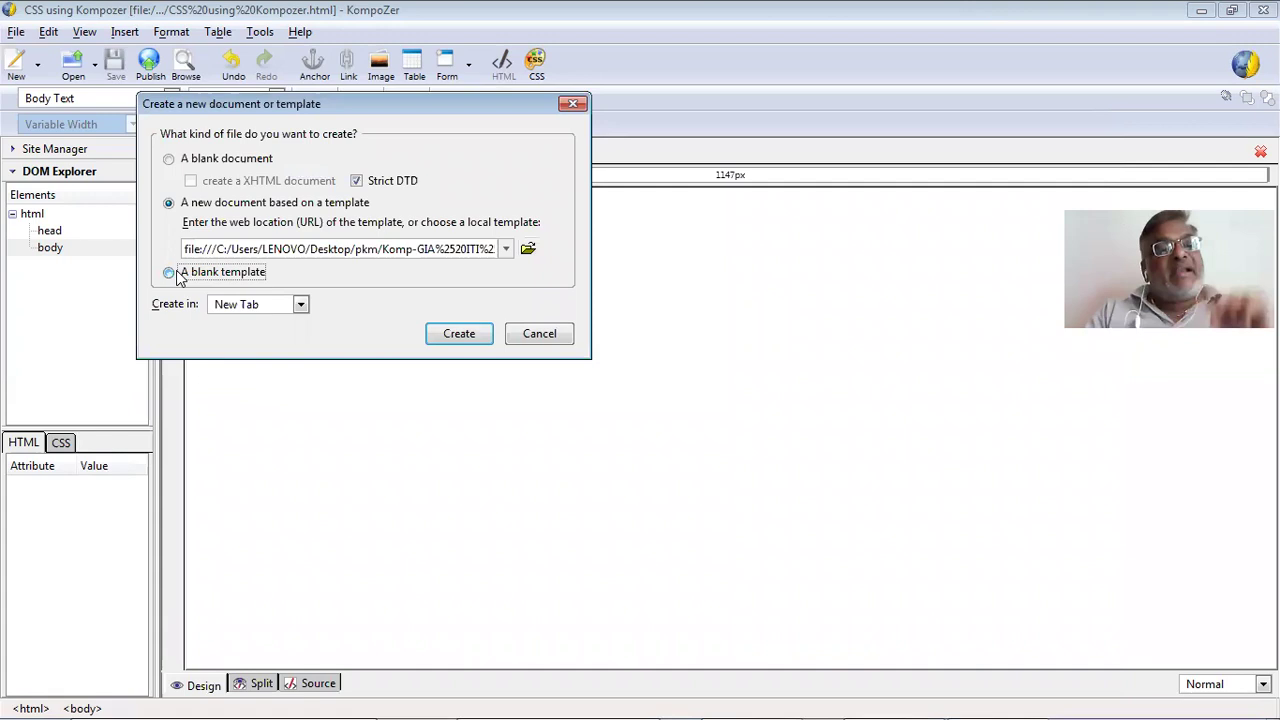
click(440, 337)
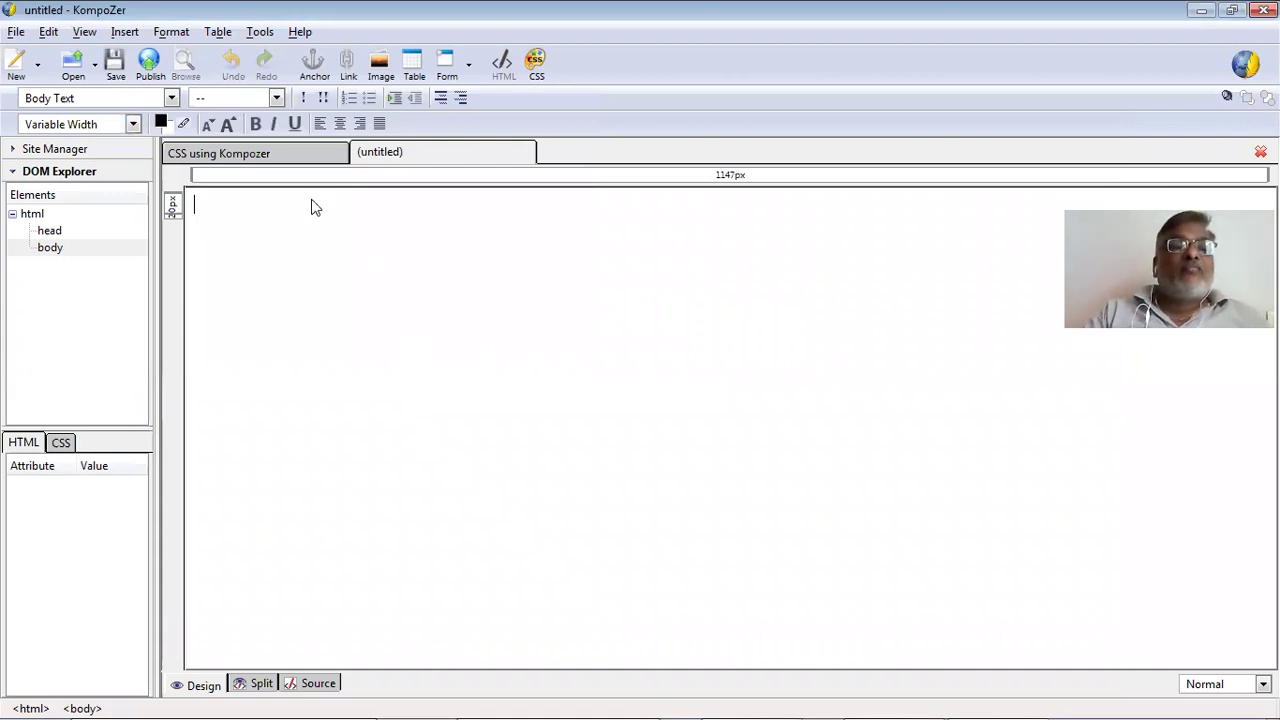
click(279, 163)
key(ctrl+w)
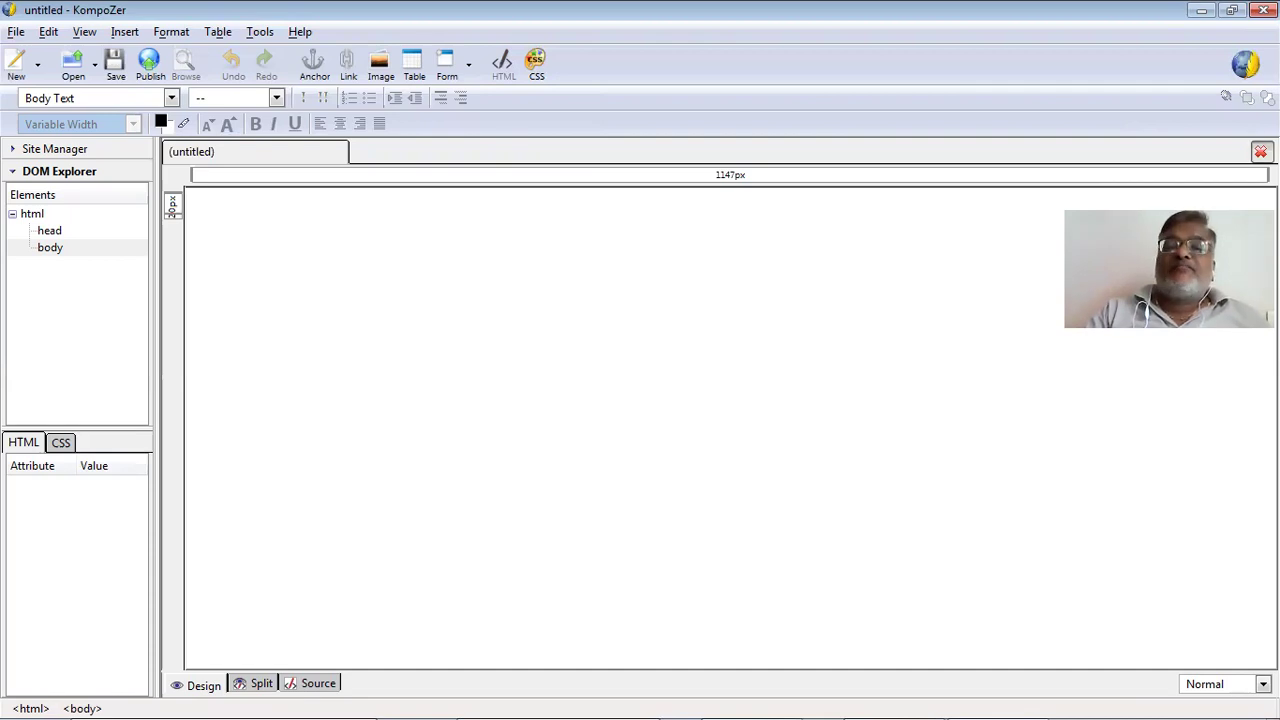
click(356, 258)
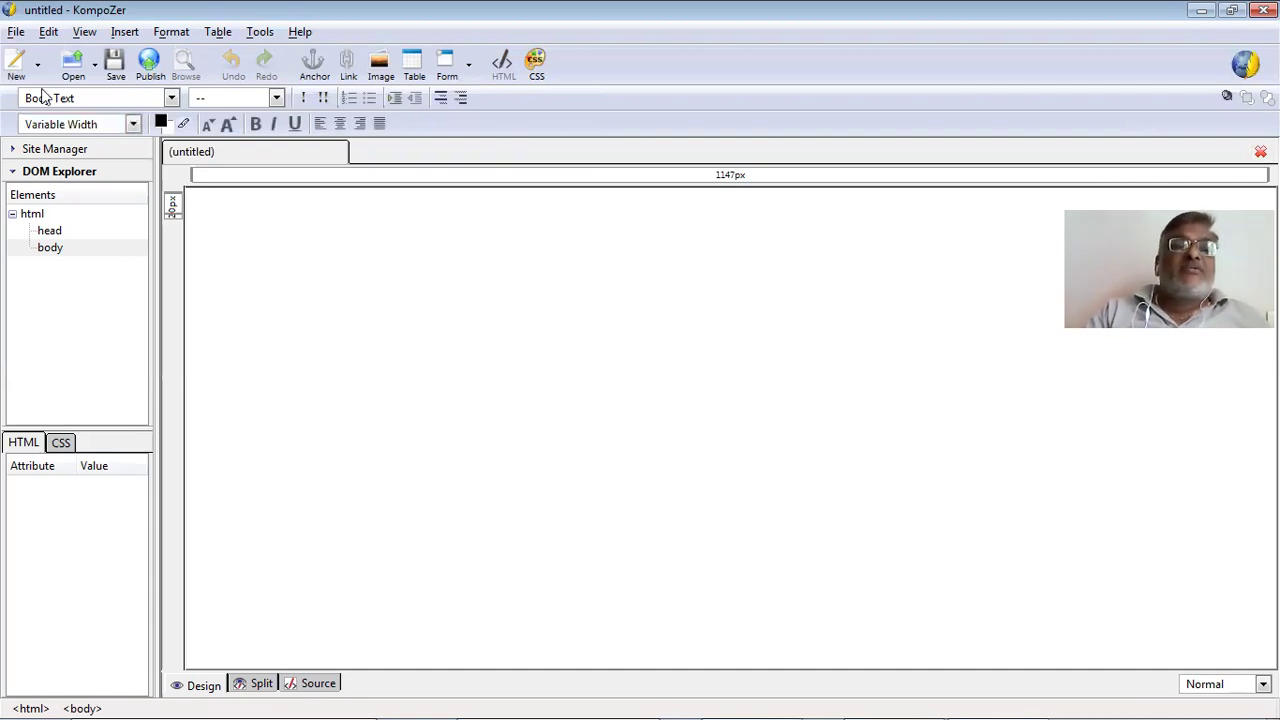
Create another blank template that opens in a new window.
click(18, 31)
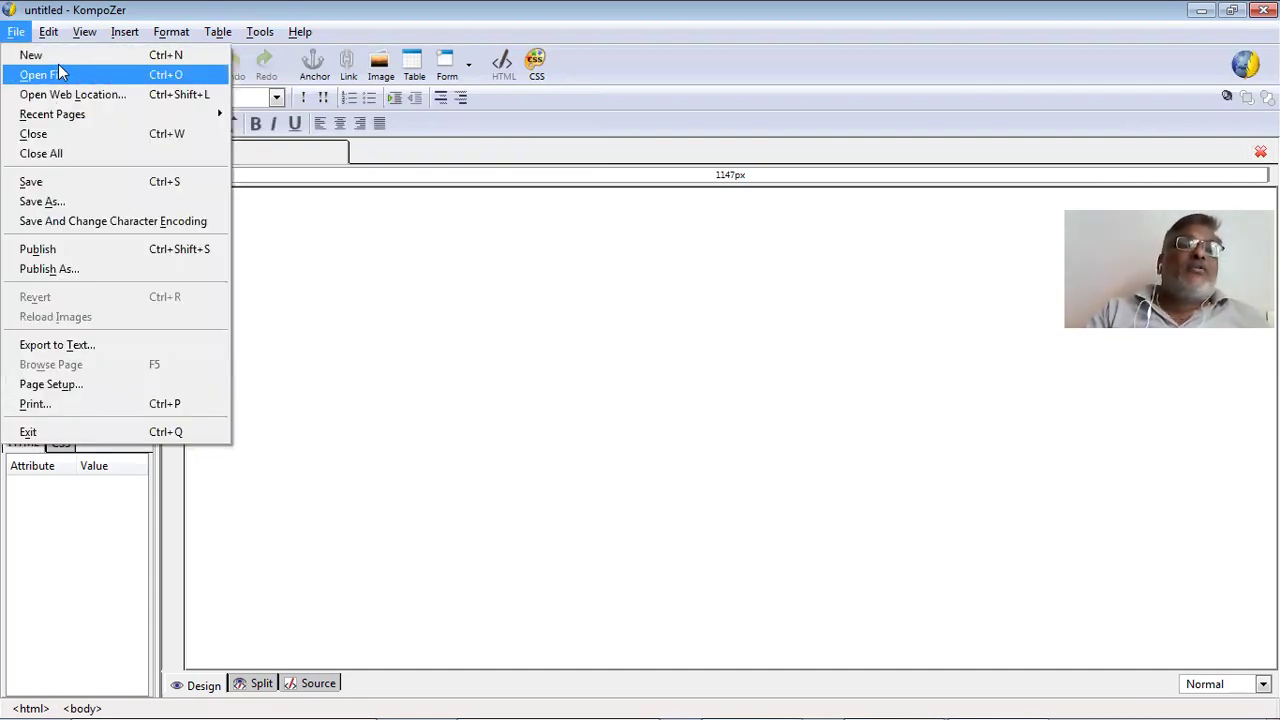
key(ctrl+n)
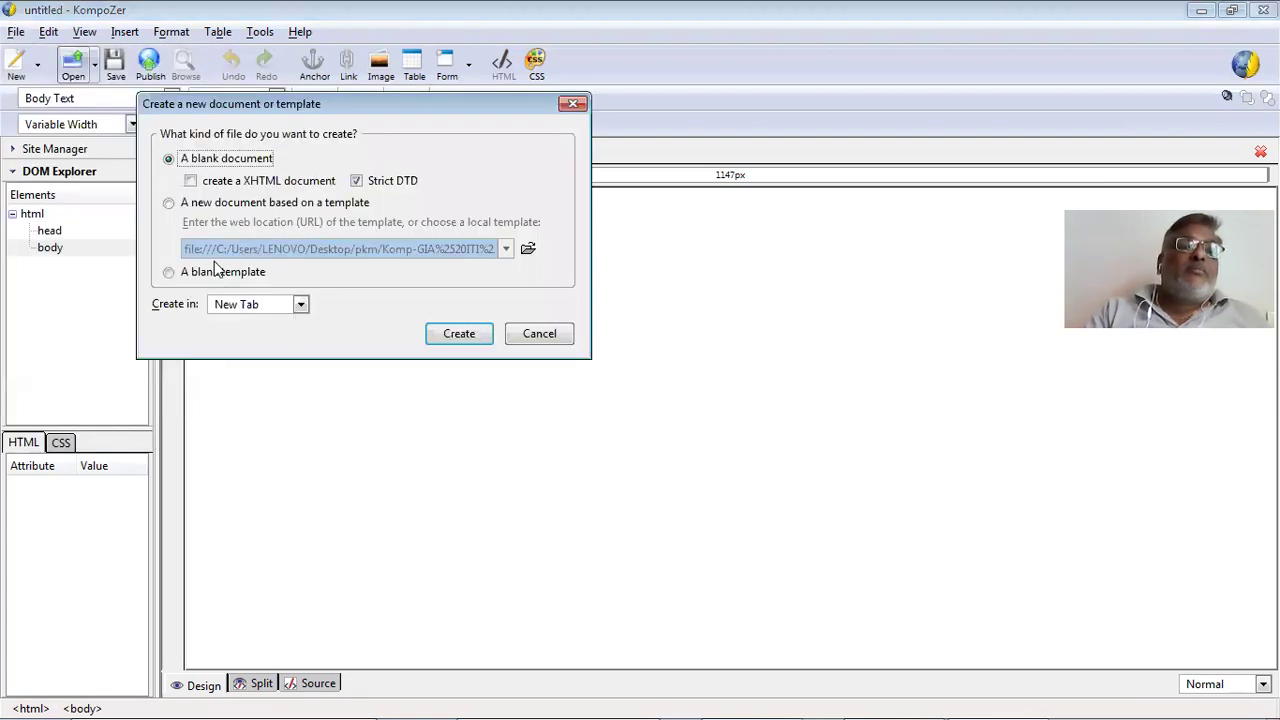
click(225, 274)
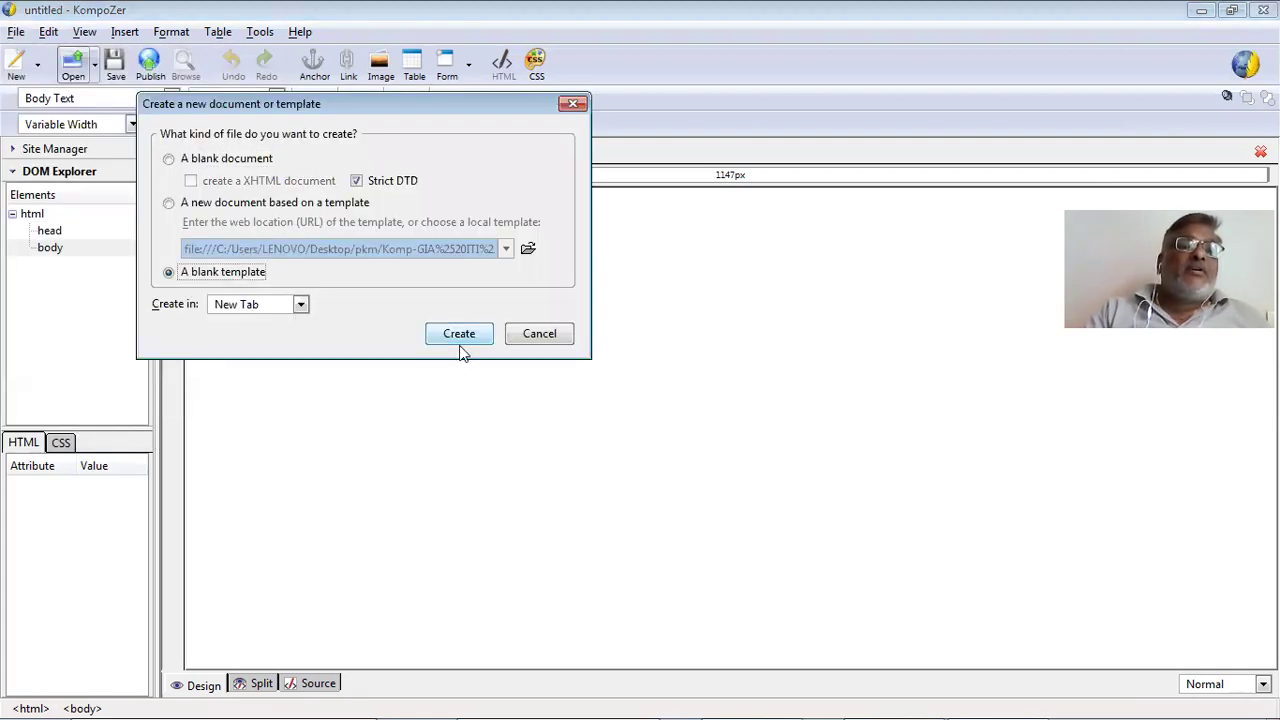
key(Tab)
key(Down)
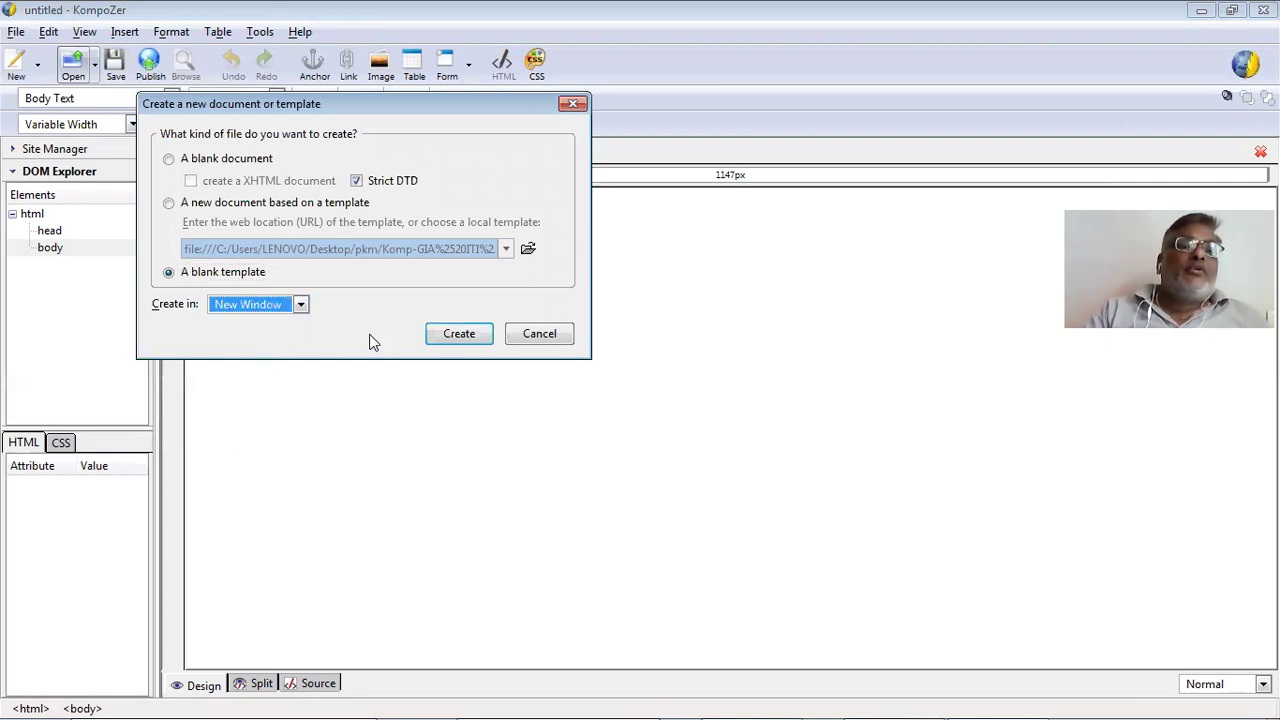
click(459, 334)
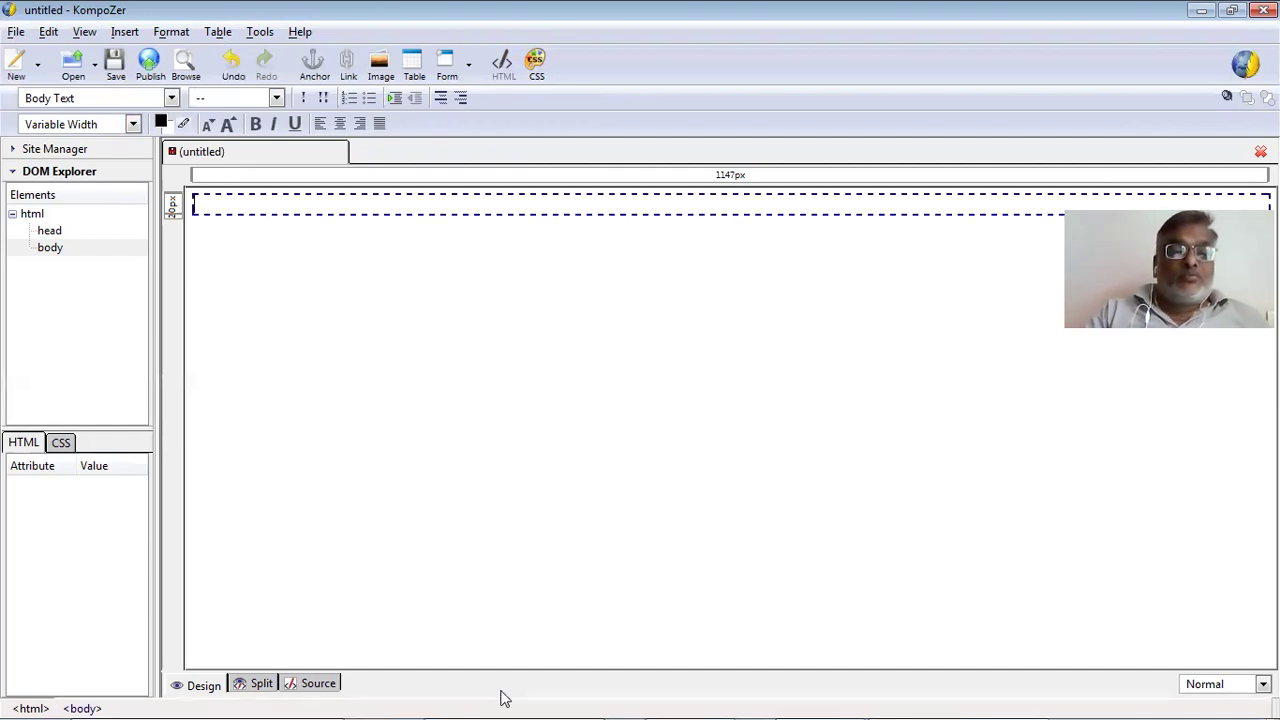
Start saving the new blank template from the File menu.
mouse_move(995, 697)
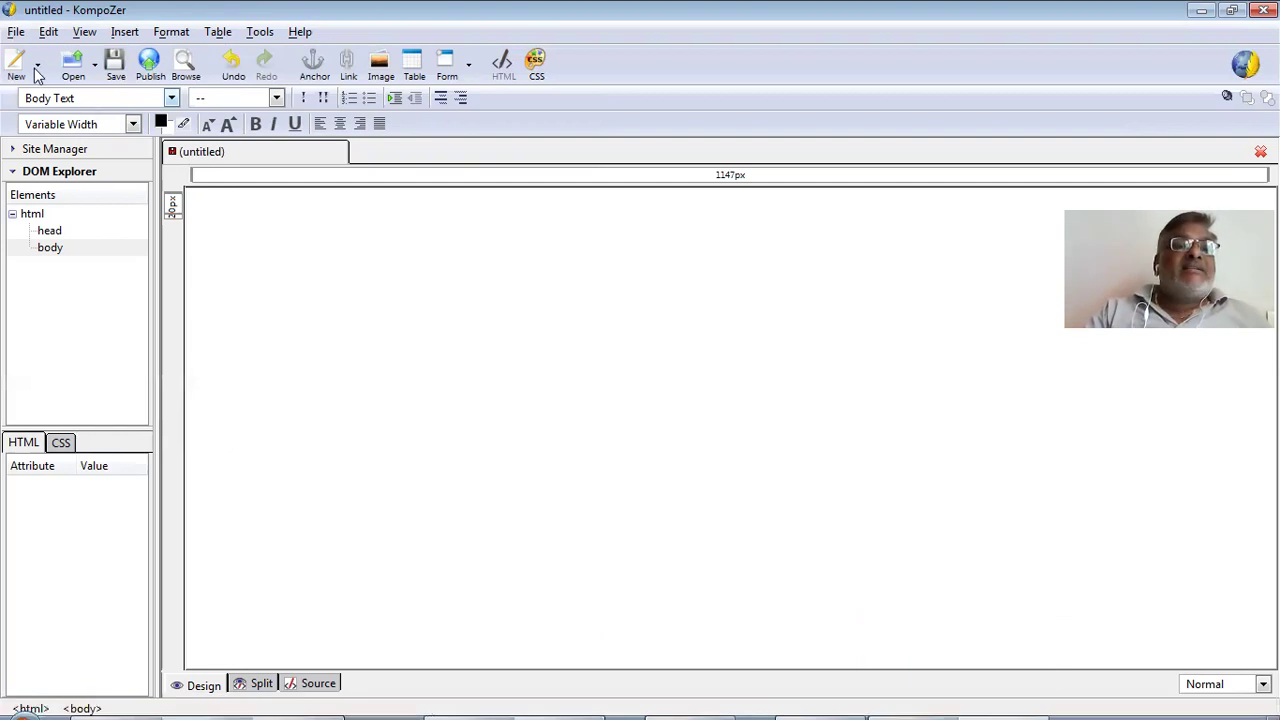
click(15, 33)
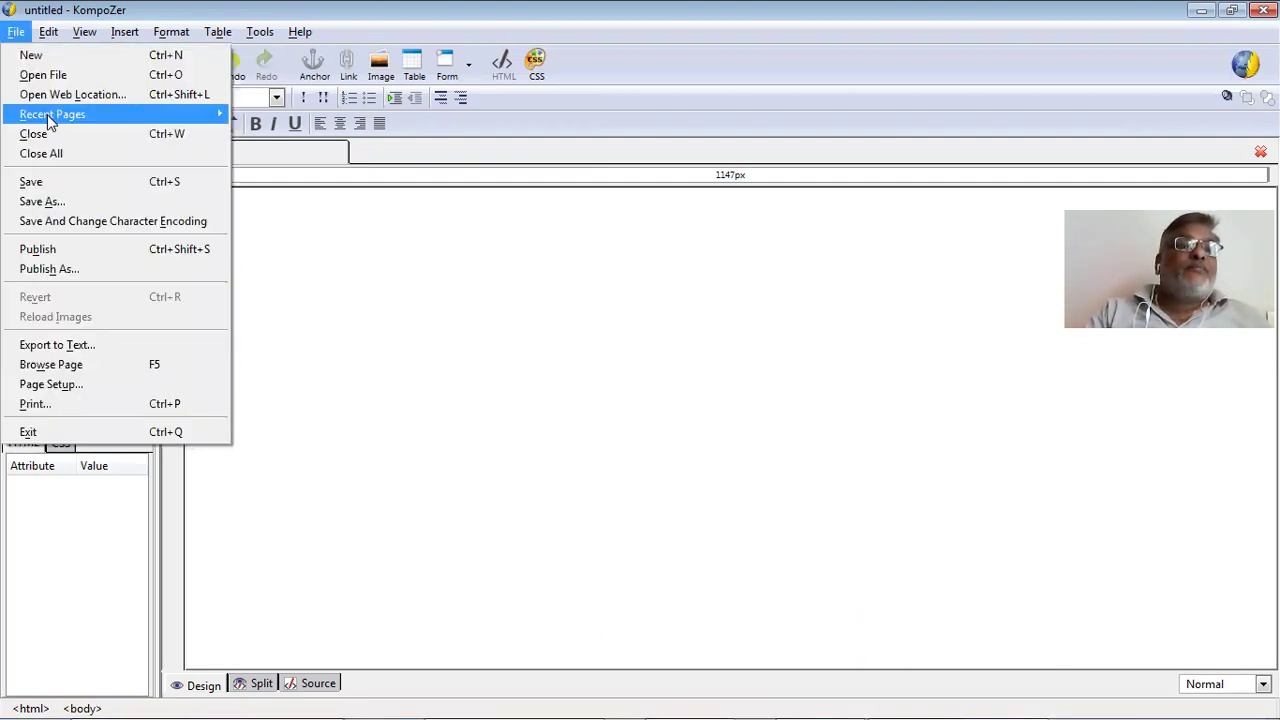
click(82, 186)
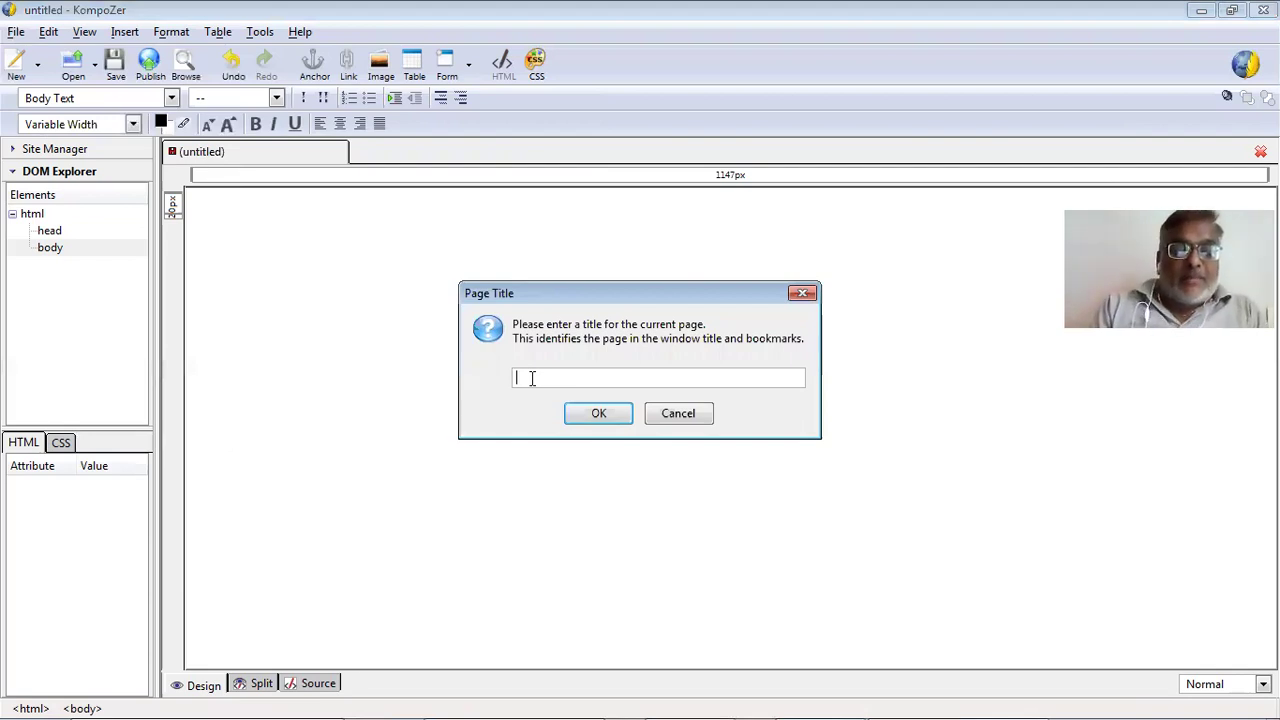
Title the page 'Tamplate Using Kompozer' and save it as Tamplate Using Kompozer.mzt in pkm.
text(K)
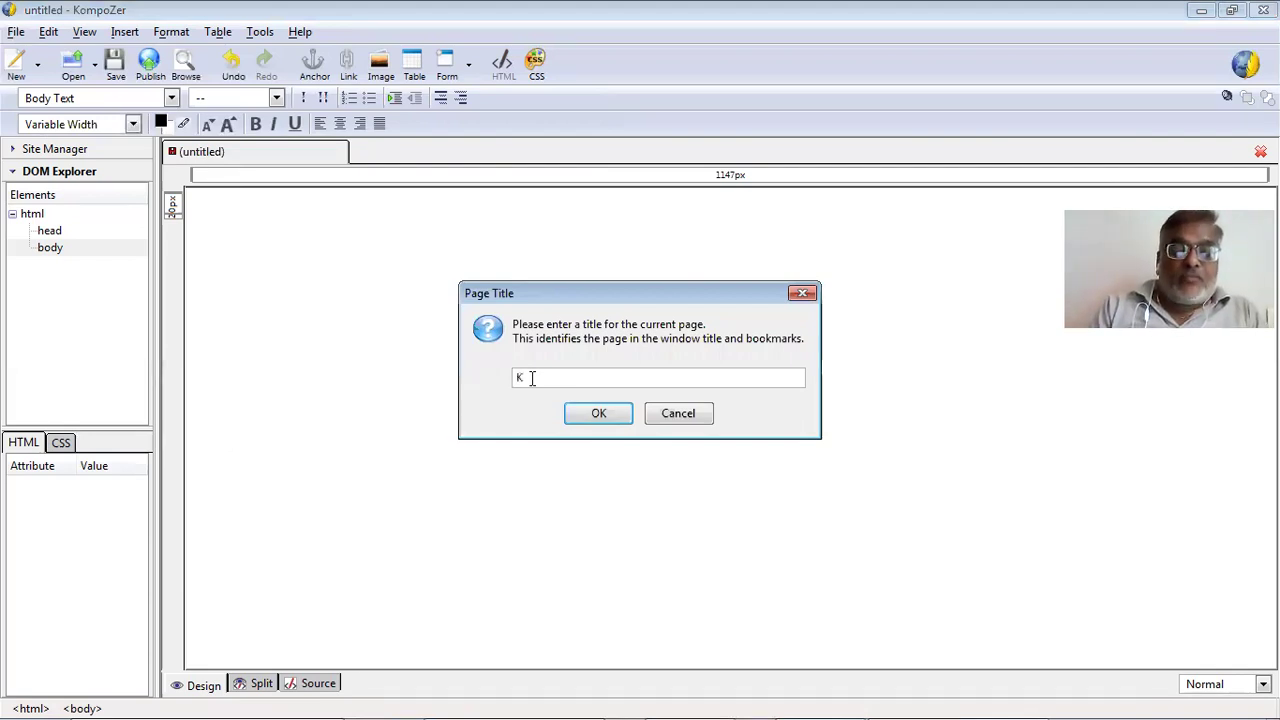
text(ompo)
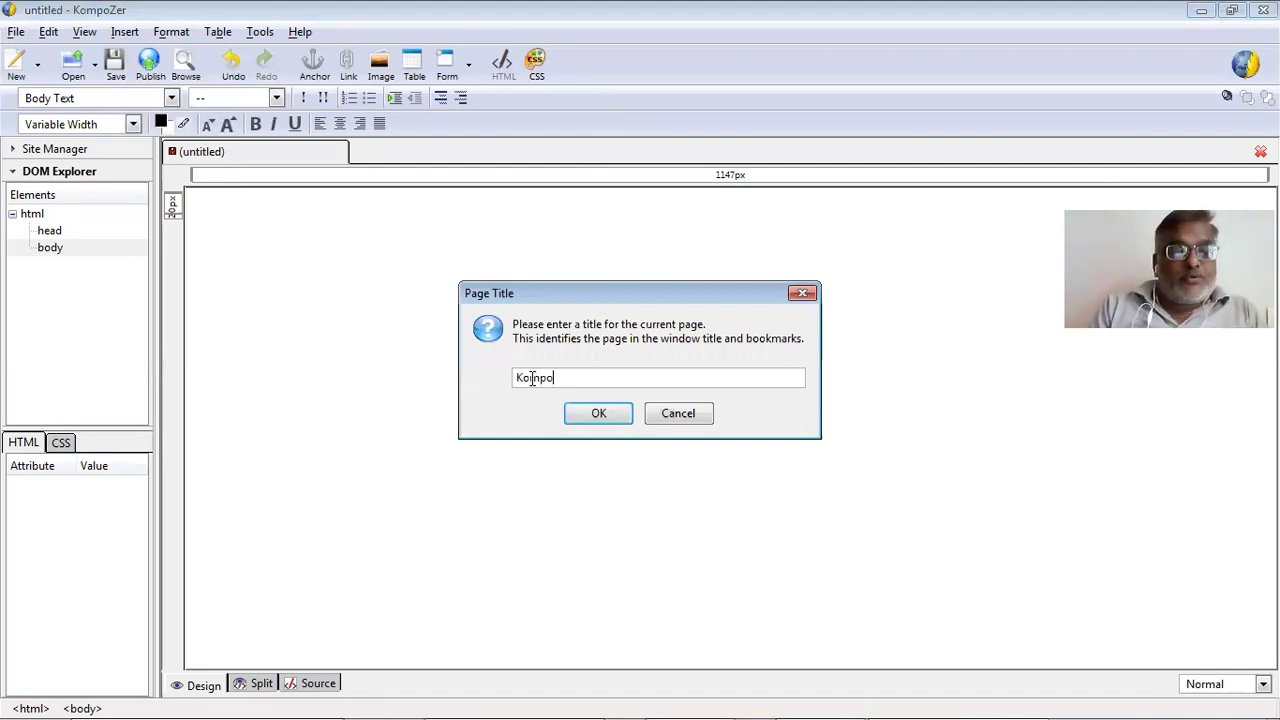
text(zer)
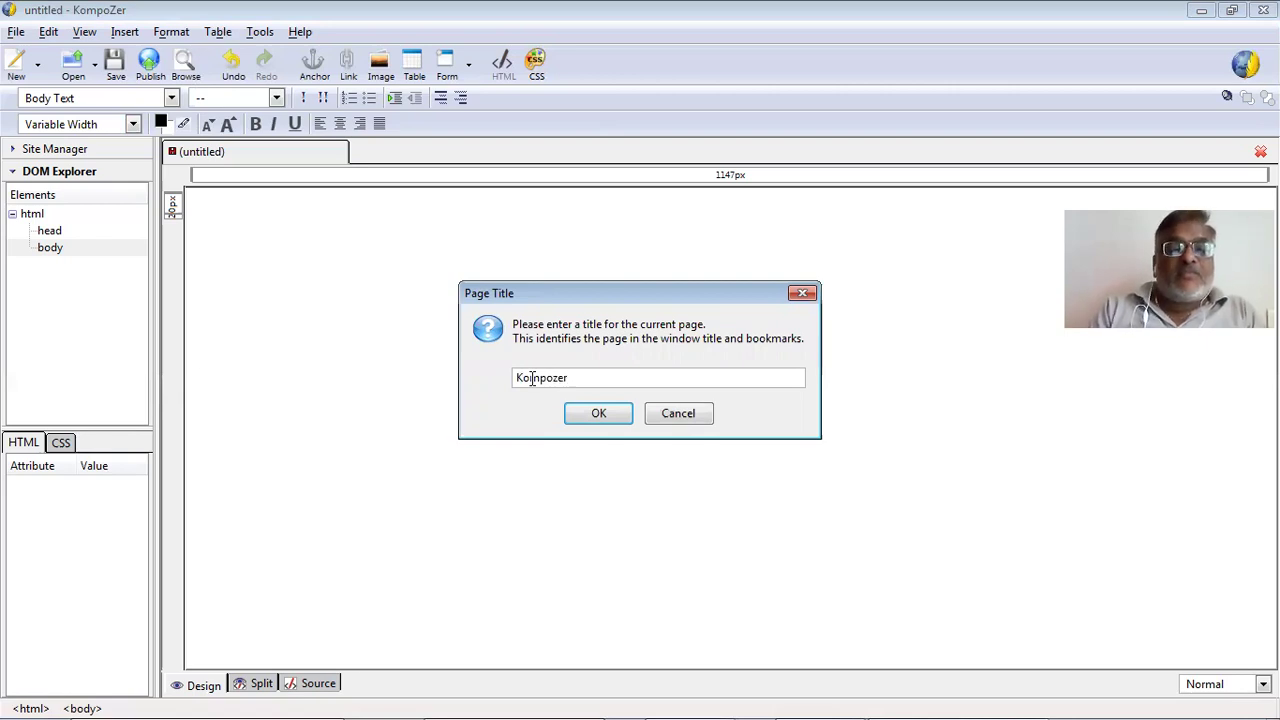
key(BackSpace)
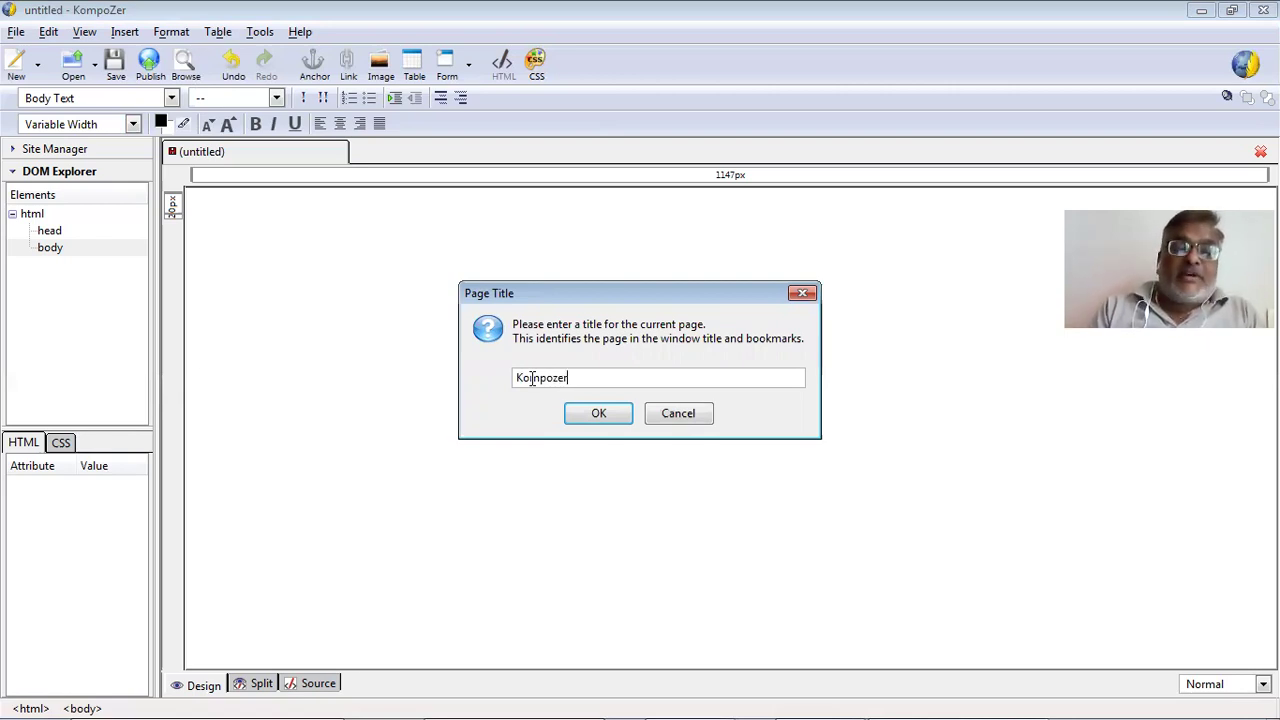
key(BackSpace)
key(BackSpace)
key(BackSpace)
key(BackSpace)
key(BackSpace)
key(BackSpace)
key(BackSpace)
key(BackSpace)
text(Ta)
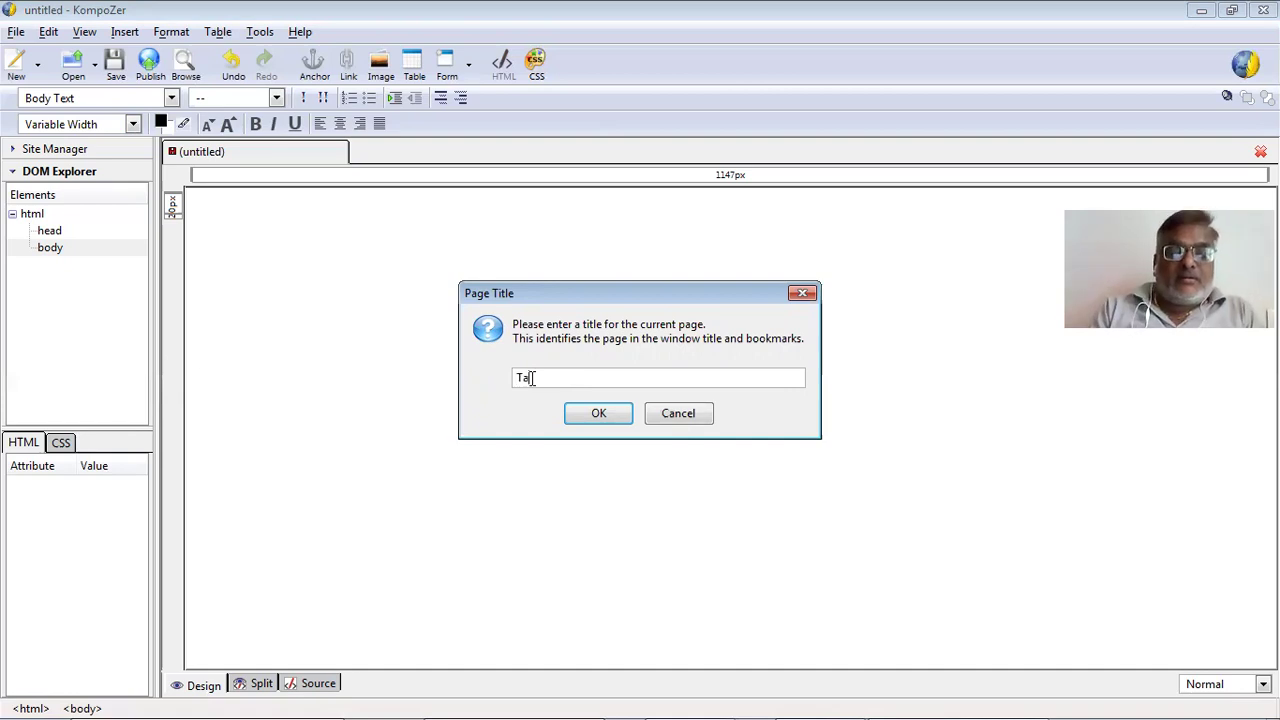
text(mplate)
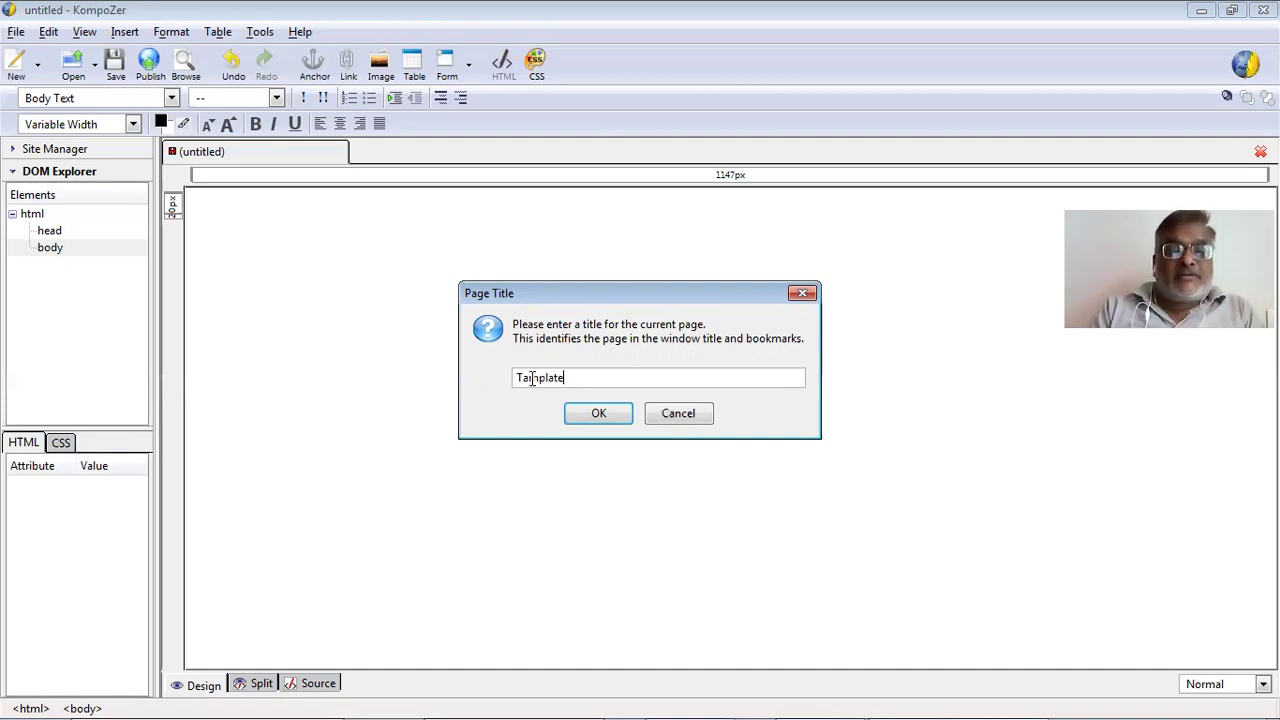
text( Using)
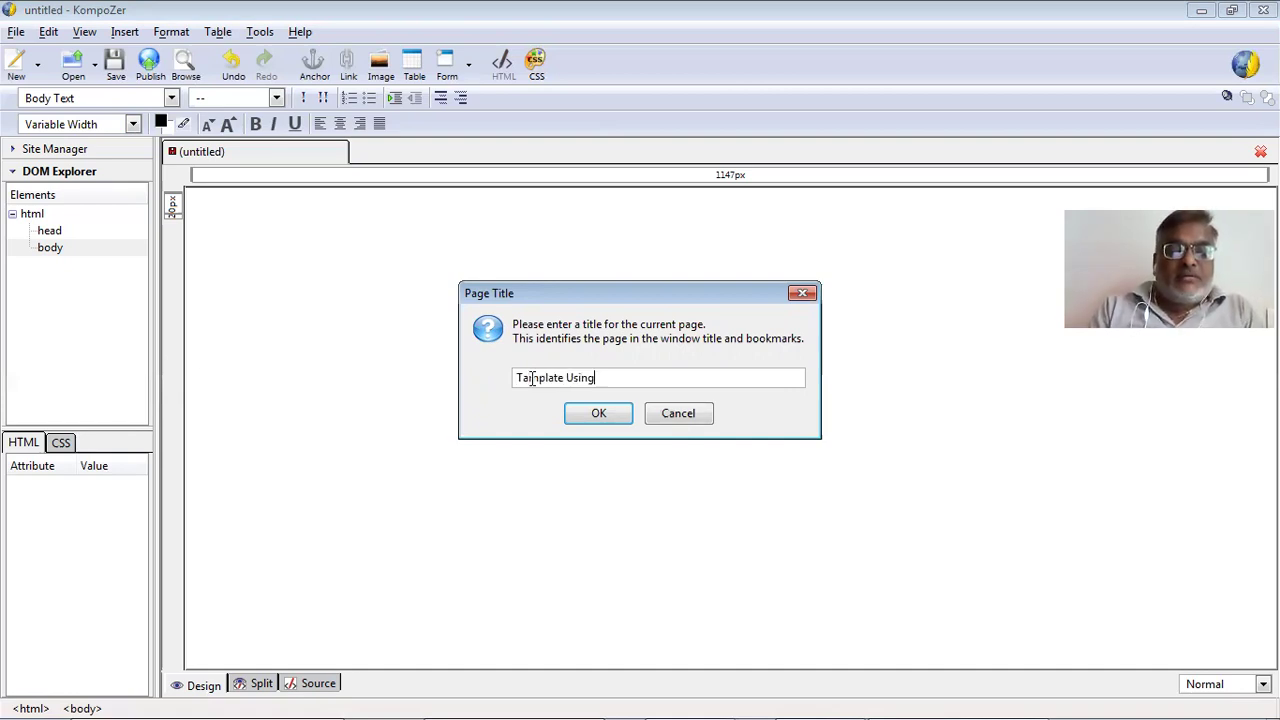
text( Komp)
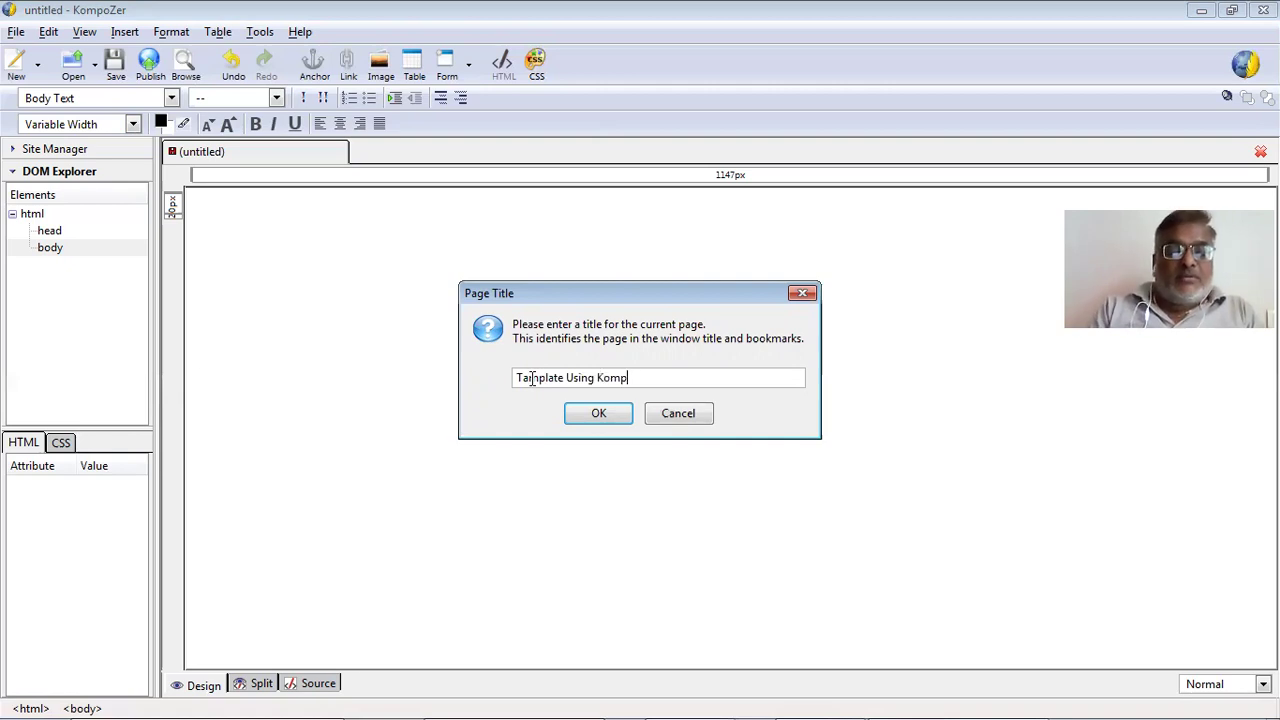
text(ozer)
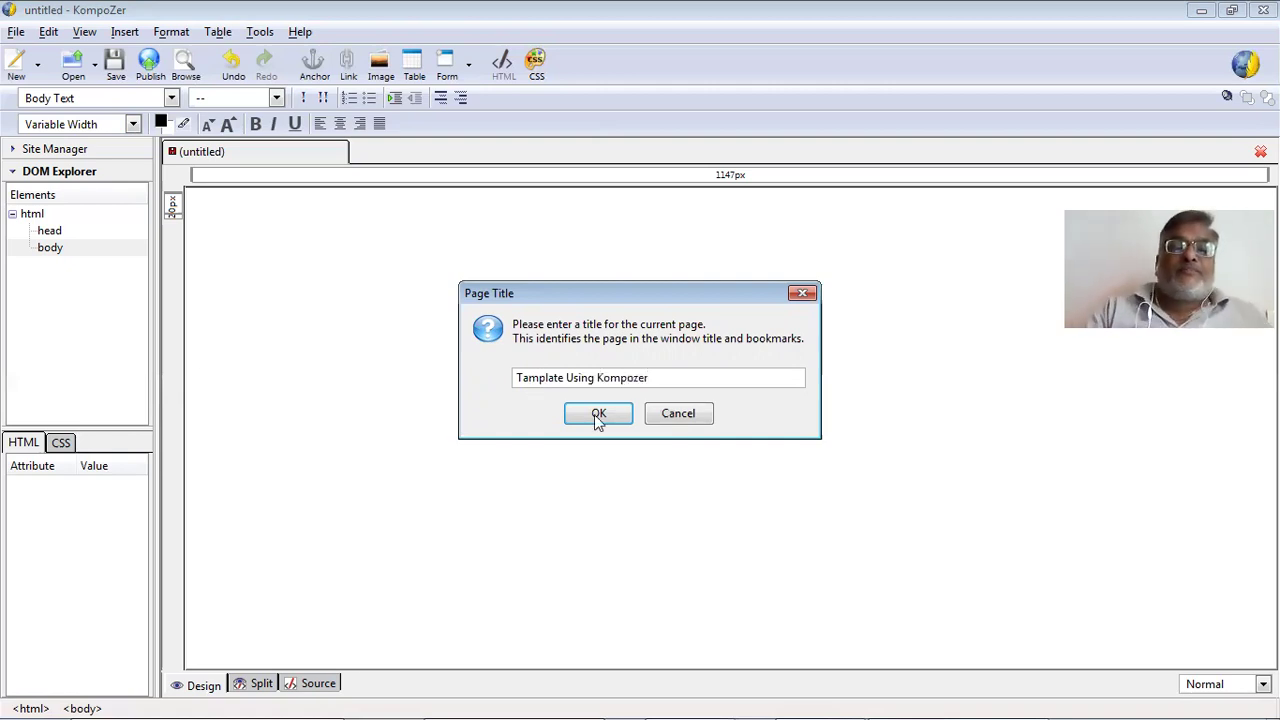
click(597, 413)
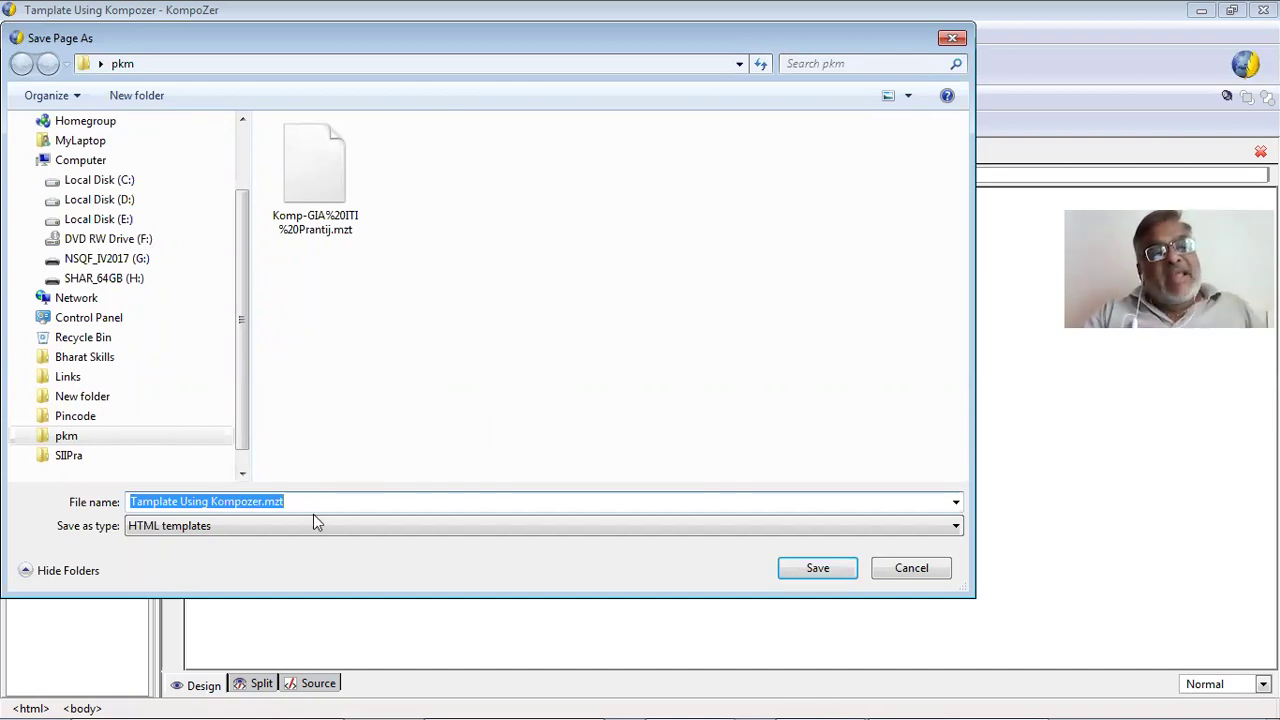
click(798, 572)
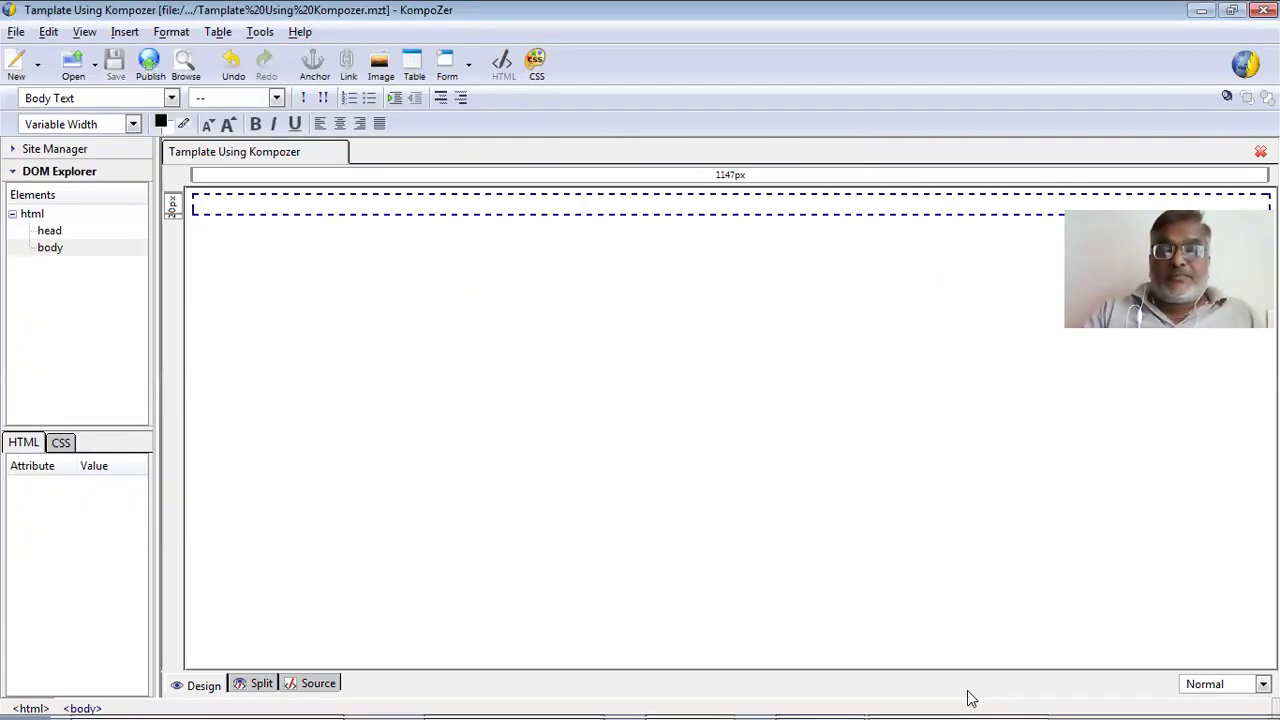
Close the extra untitled KompoZer window from its taskbar button.
right_click(931, 693)
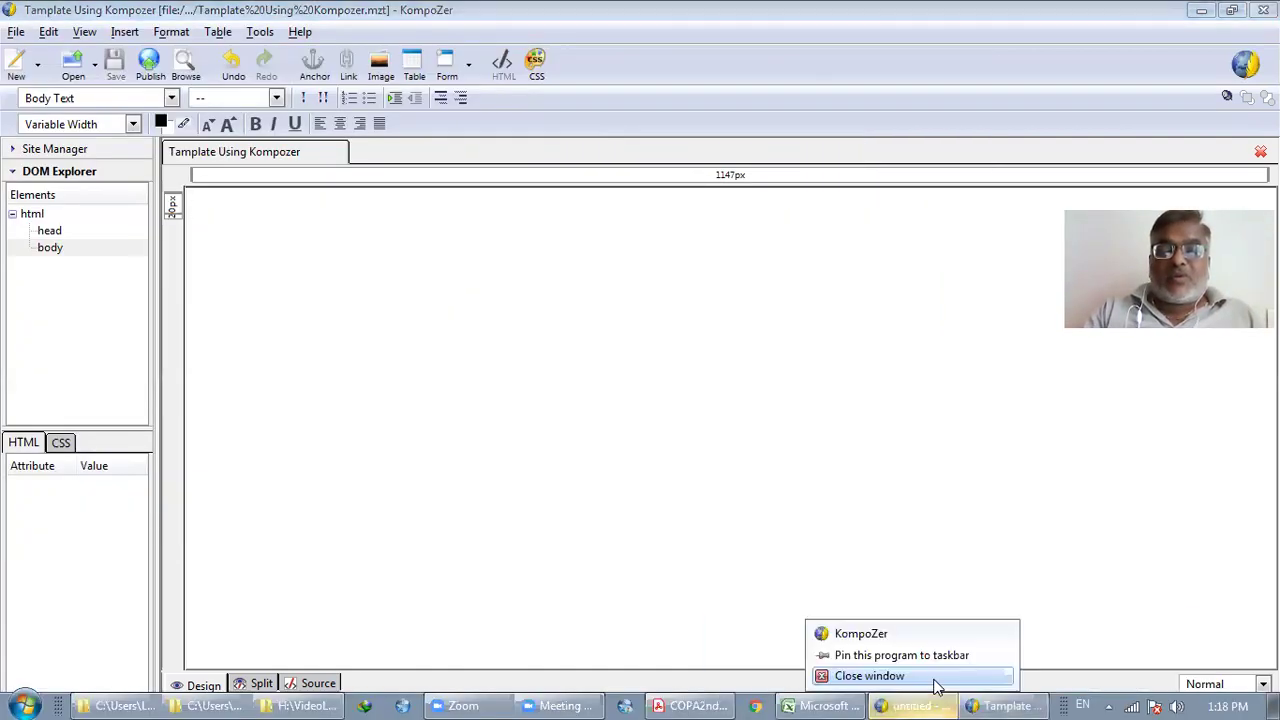
click(935, 681)
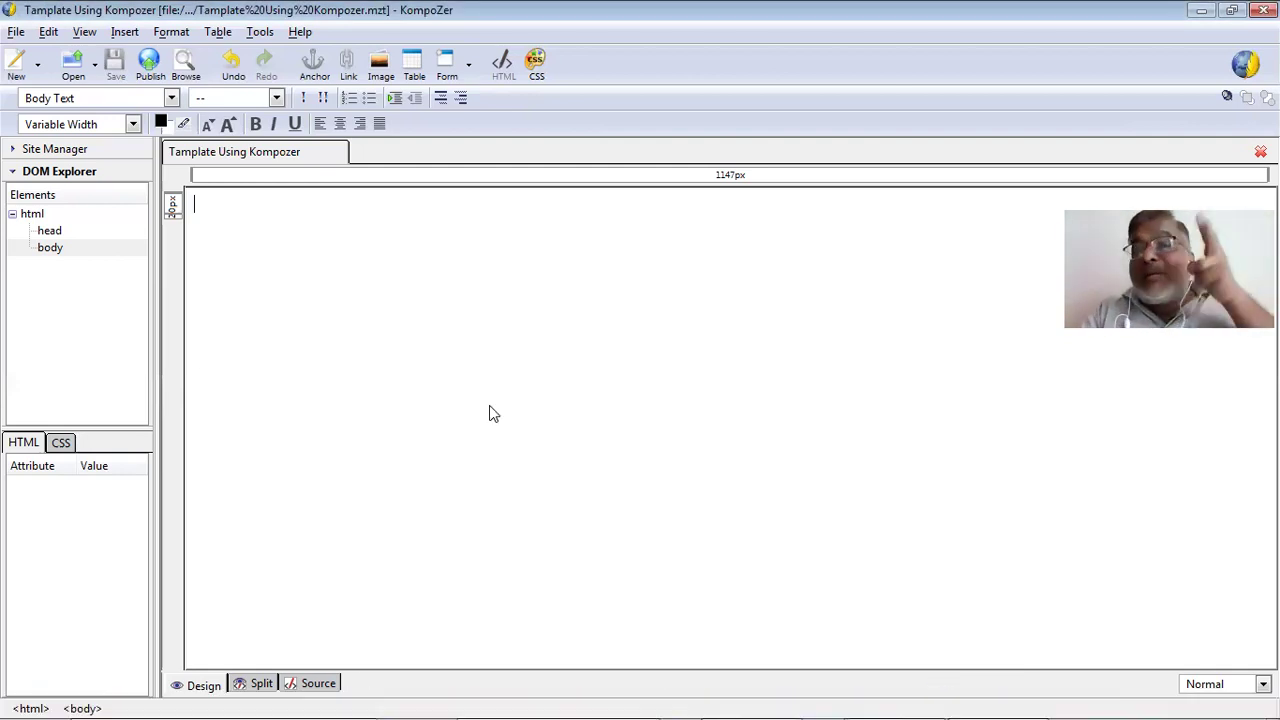
click(540, 72)
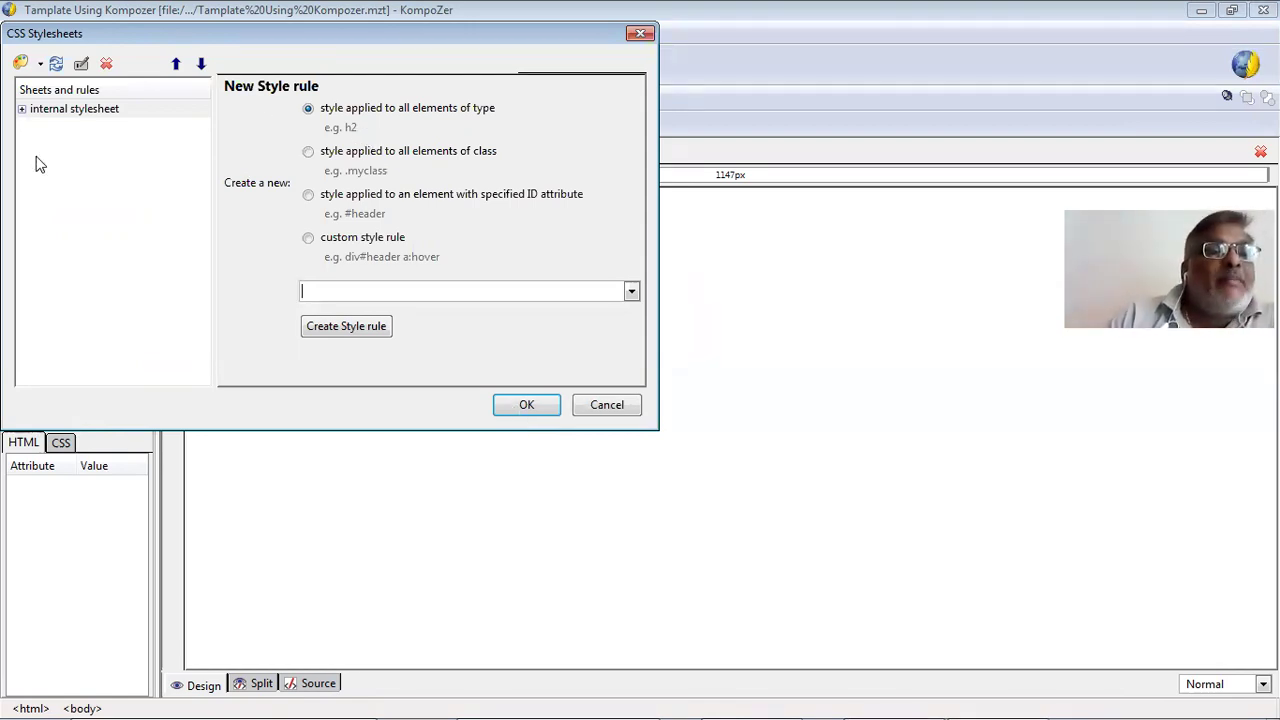
Add a new internal-stylesheet rule applying to all body elements.
click(24, 110)
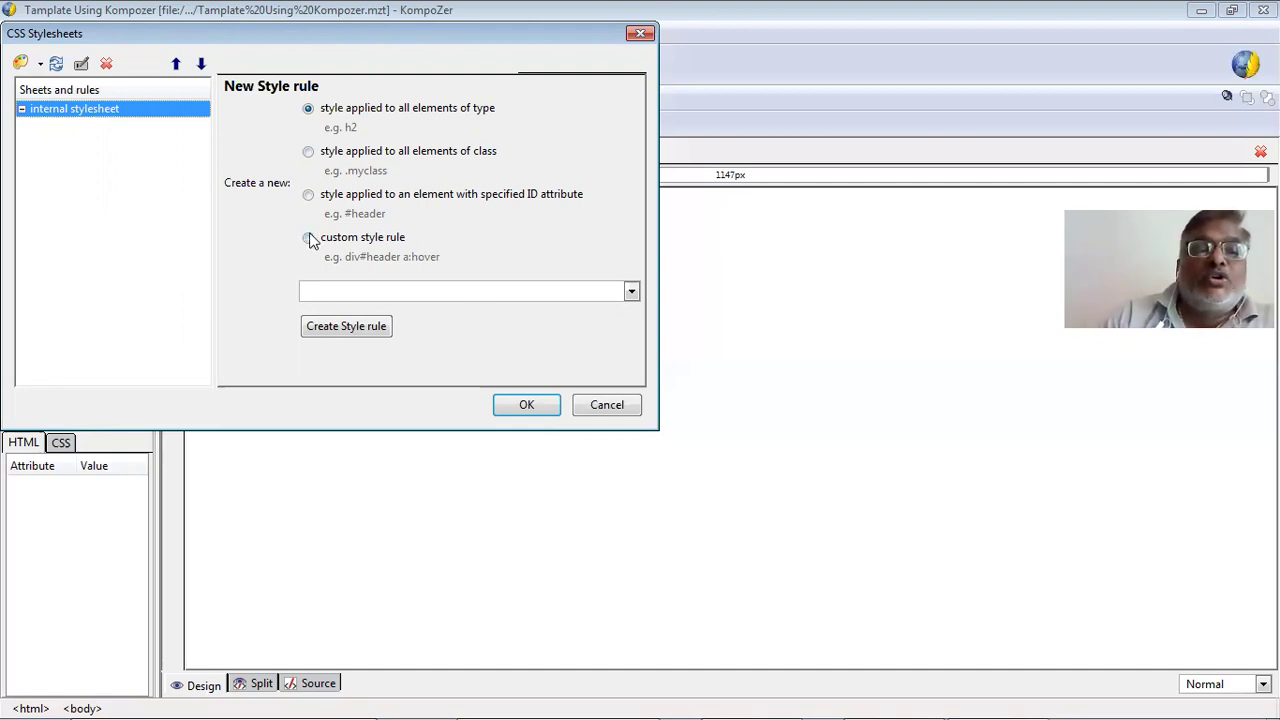
click(399, 287)
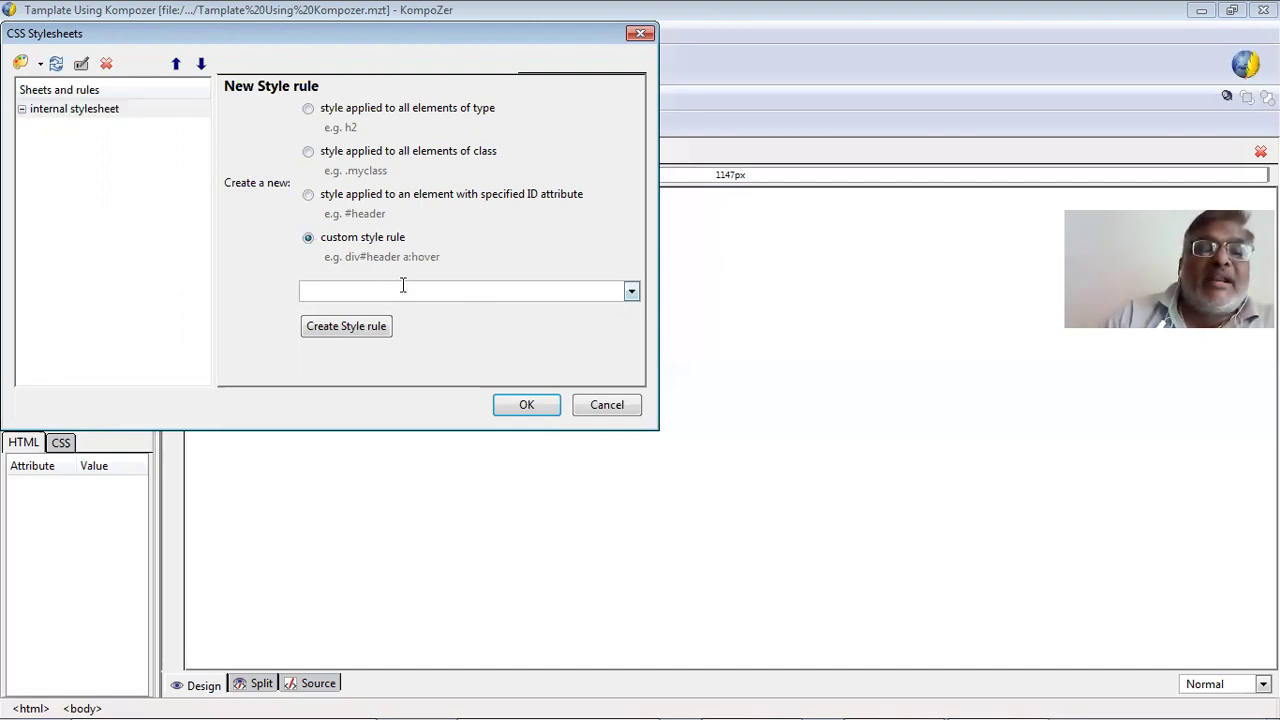
click(631, 292)
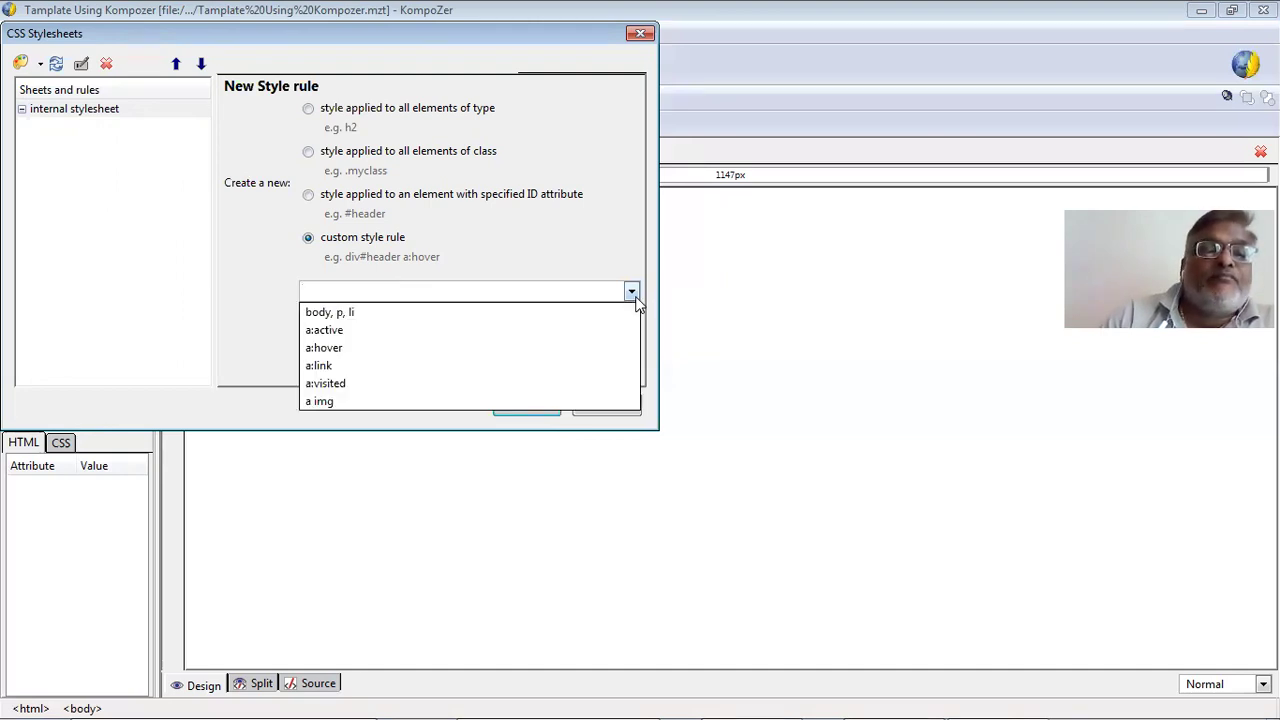
click(362, 192)
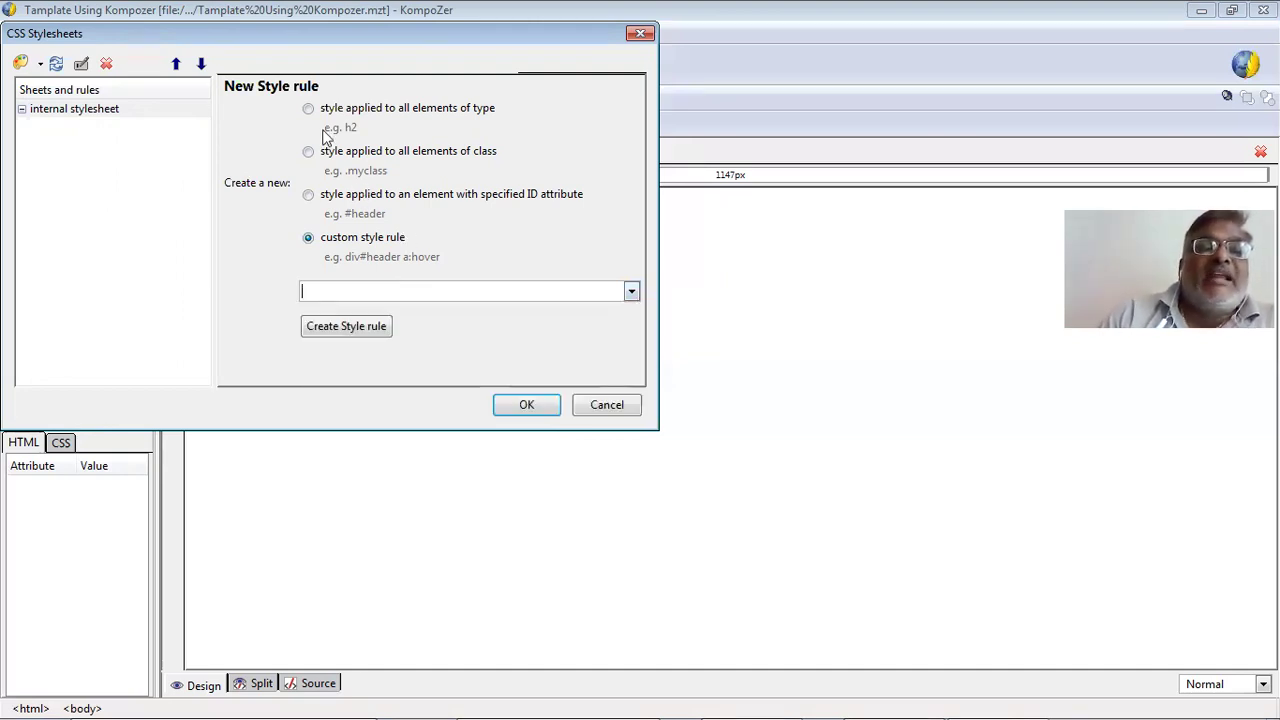
key(Down)
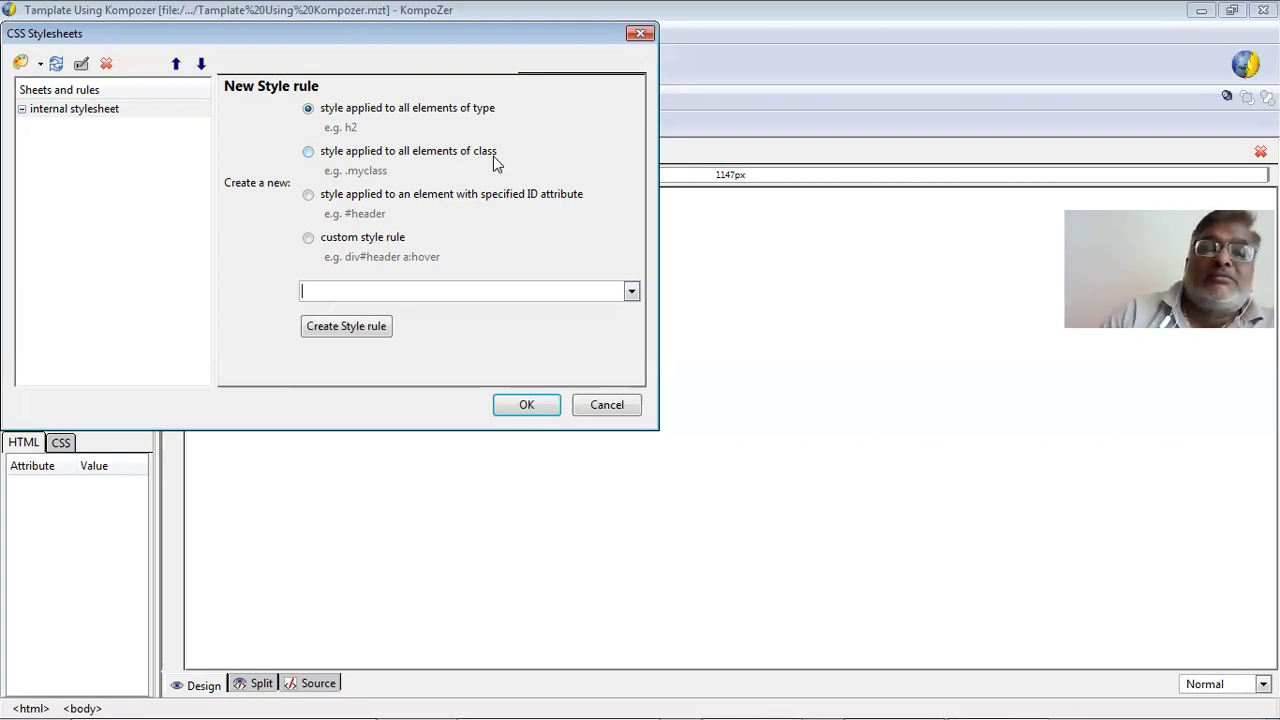
click(631, 292)
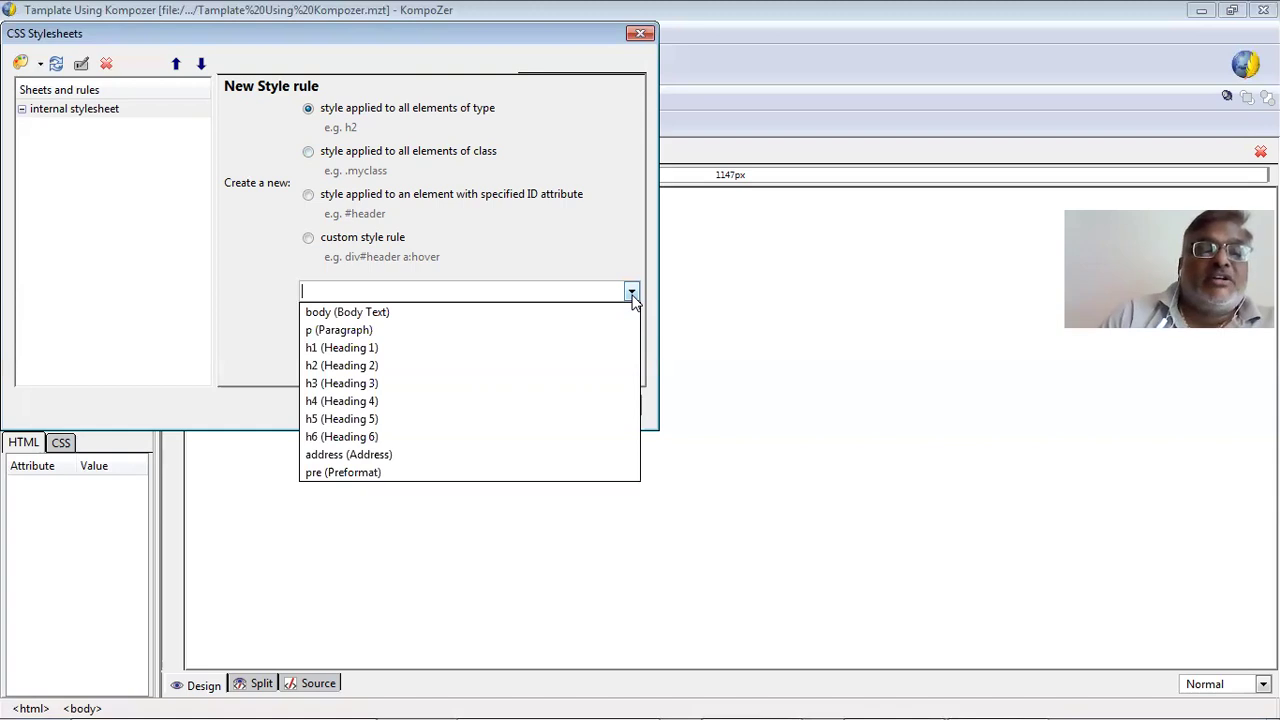
click(632, 296)
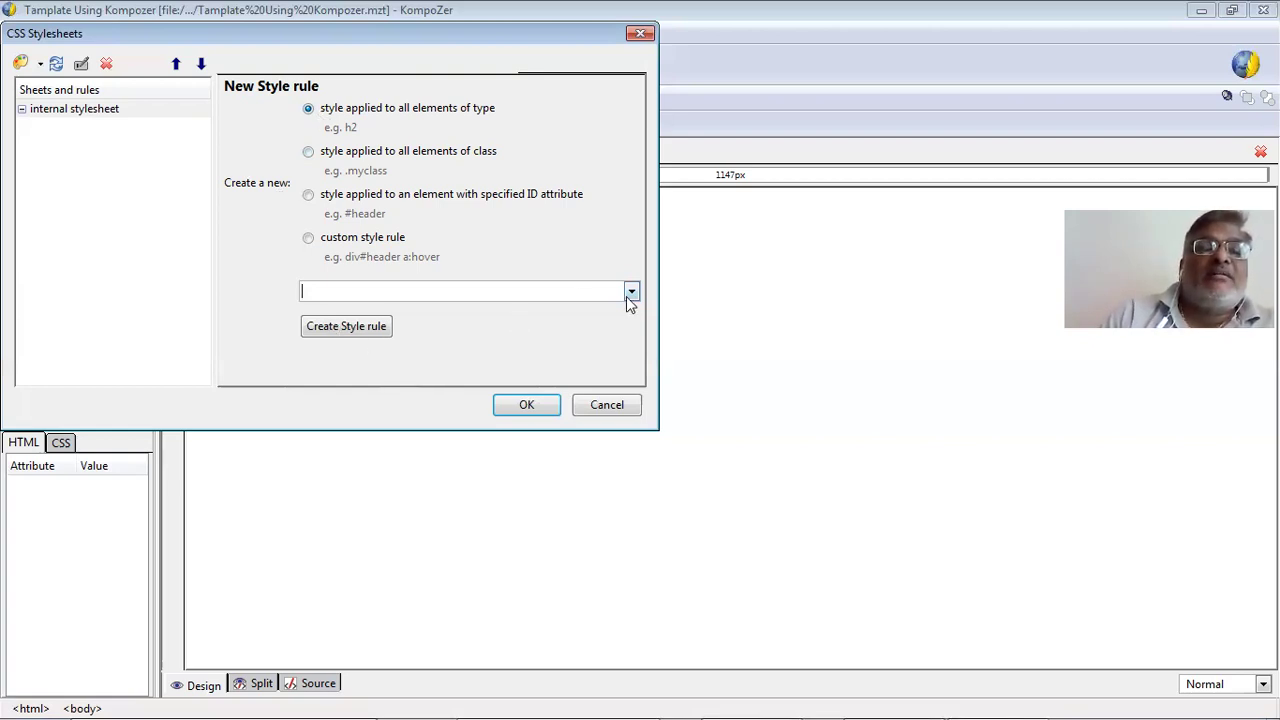
click(553, 300)
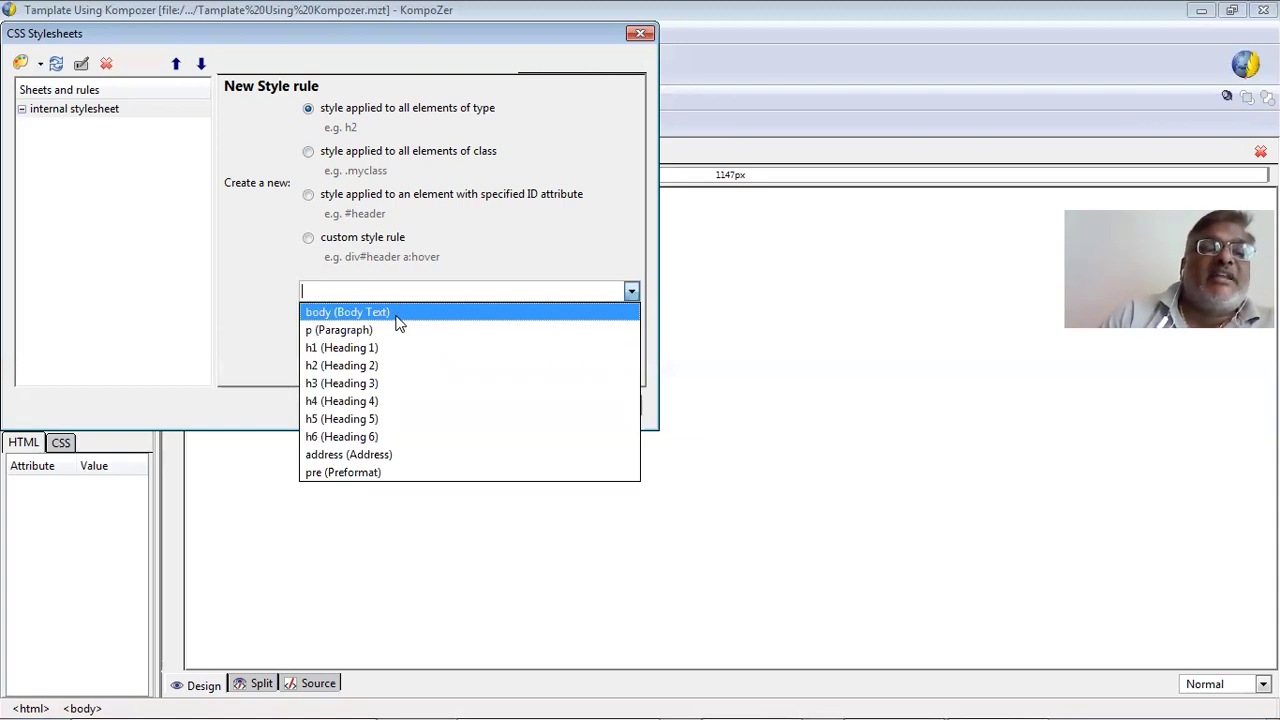
key(Return)
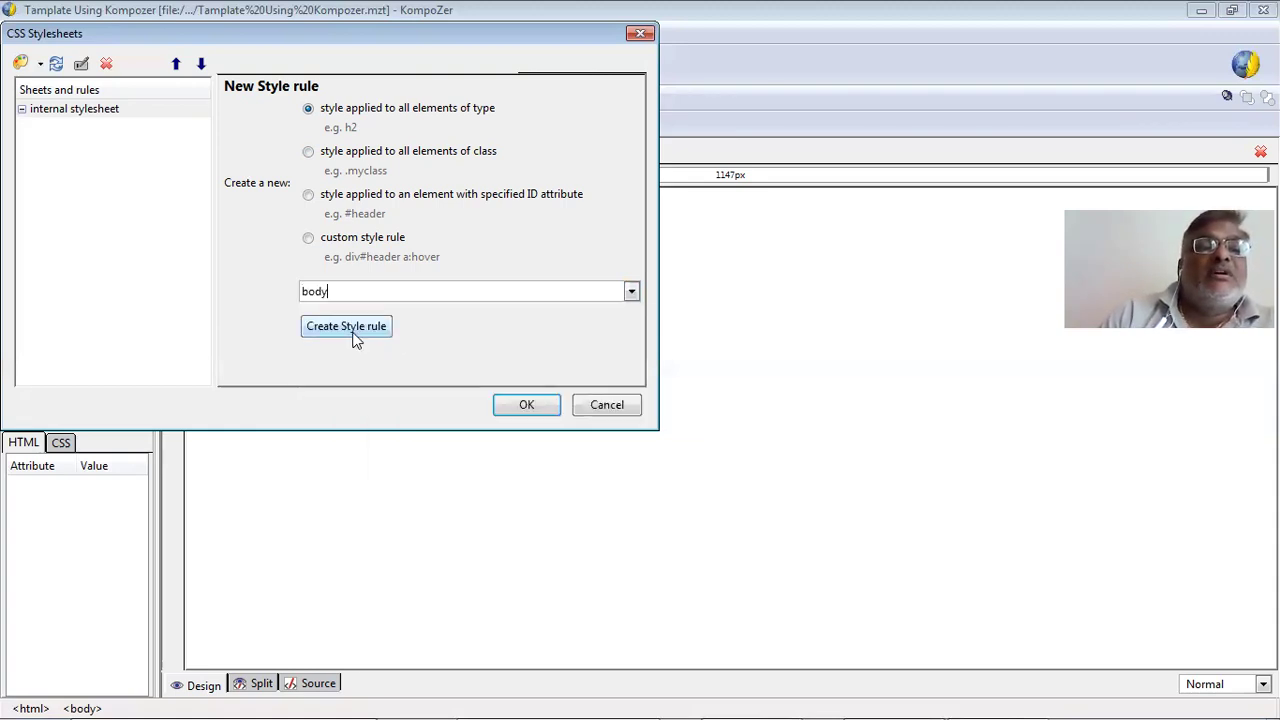
click(352, 337)
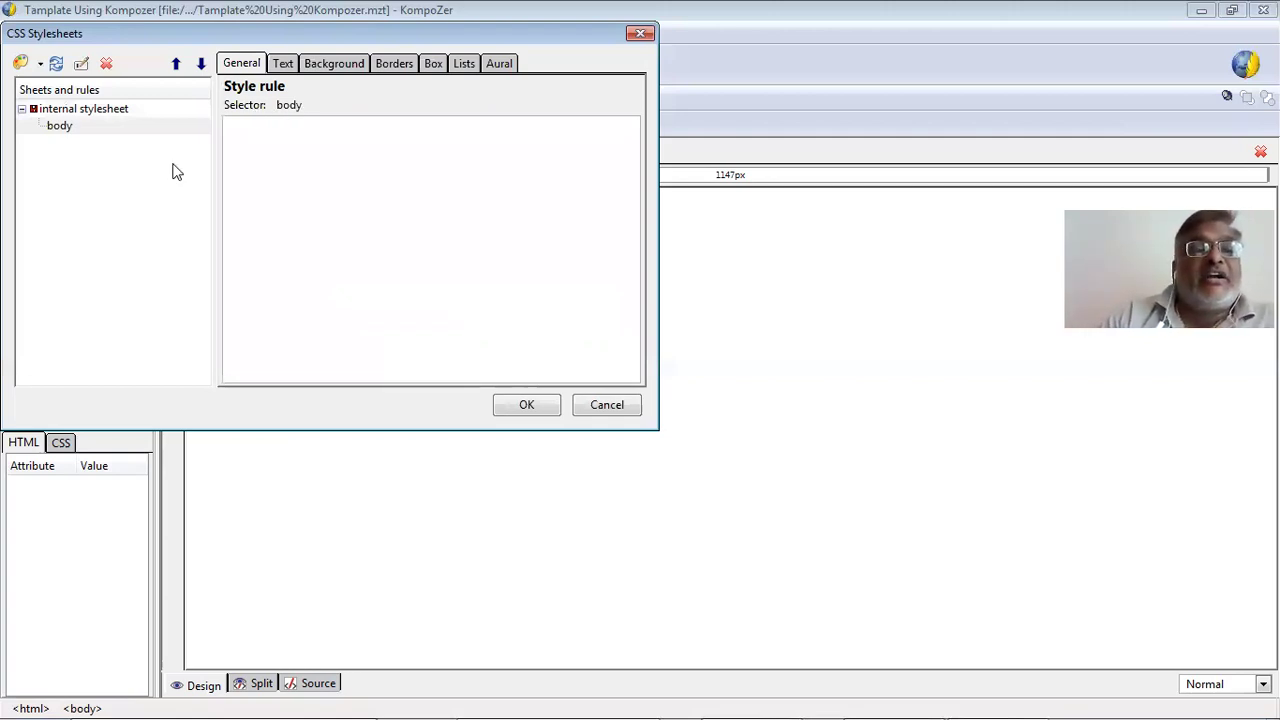
Set the body rule's font family to predefined Arial, Helvetica, sans-serif.
click(279, 68)
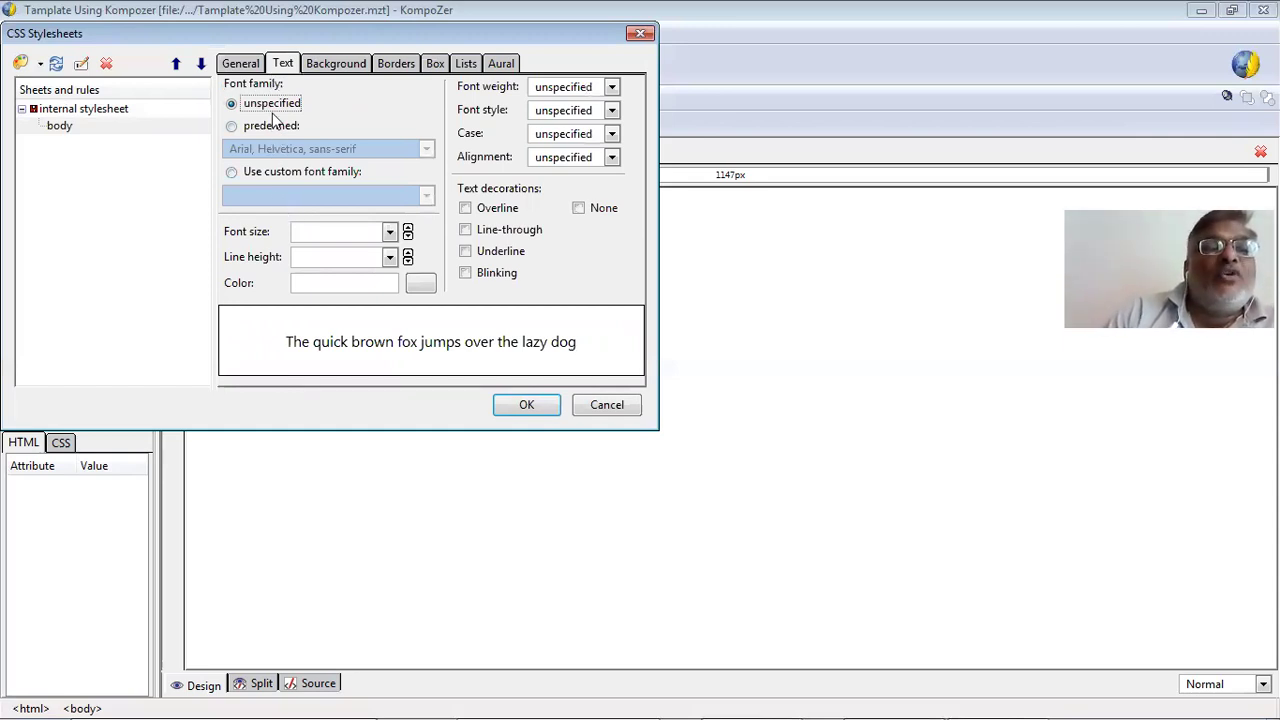
click(312, 148)
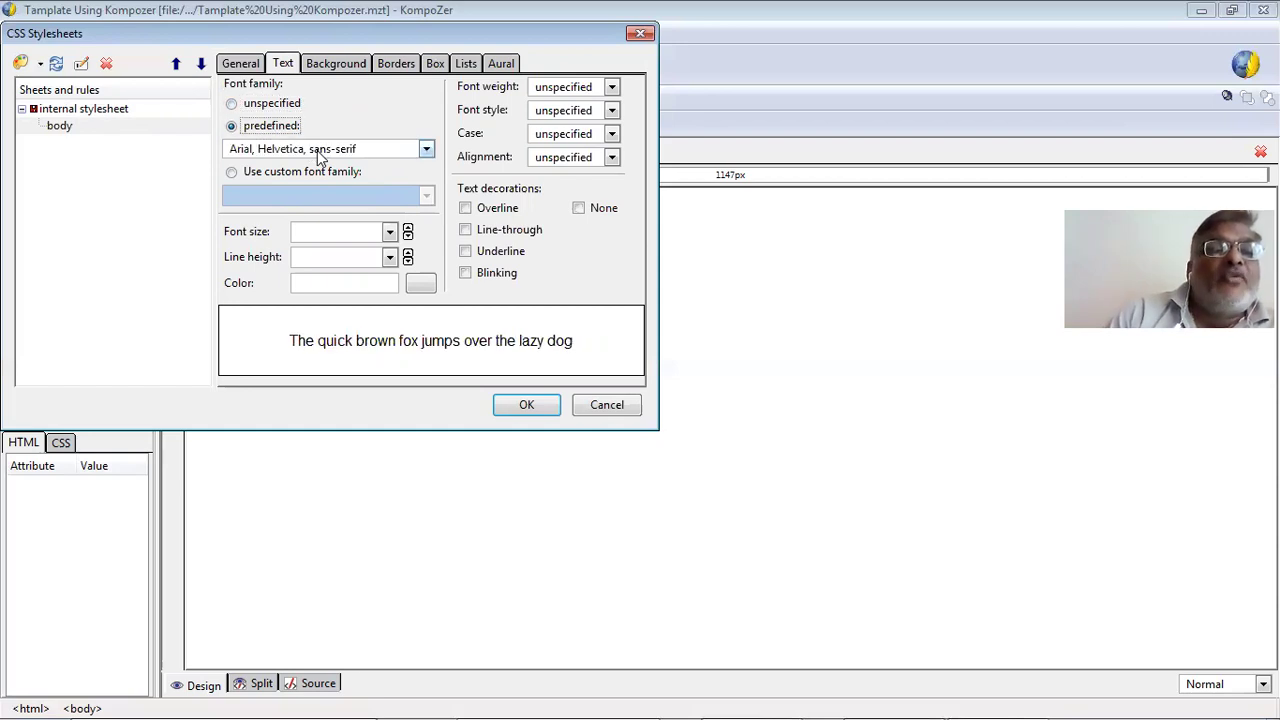
click(302, 152)
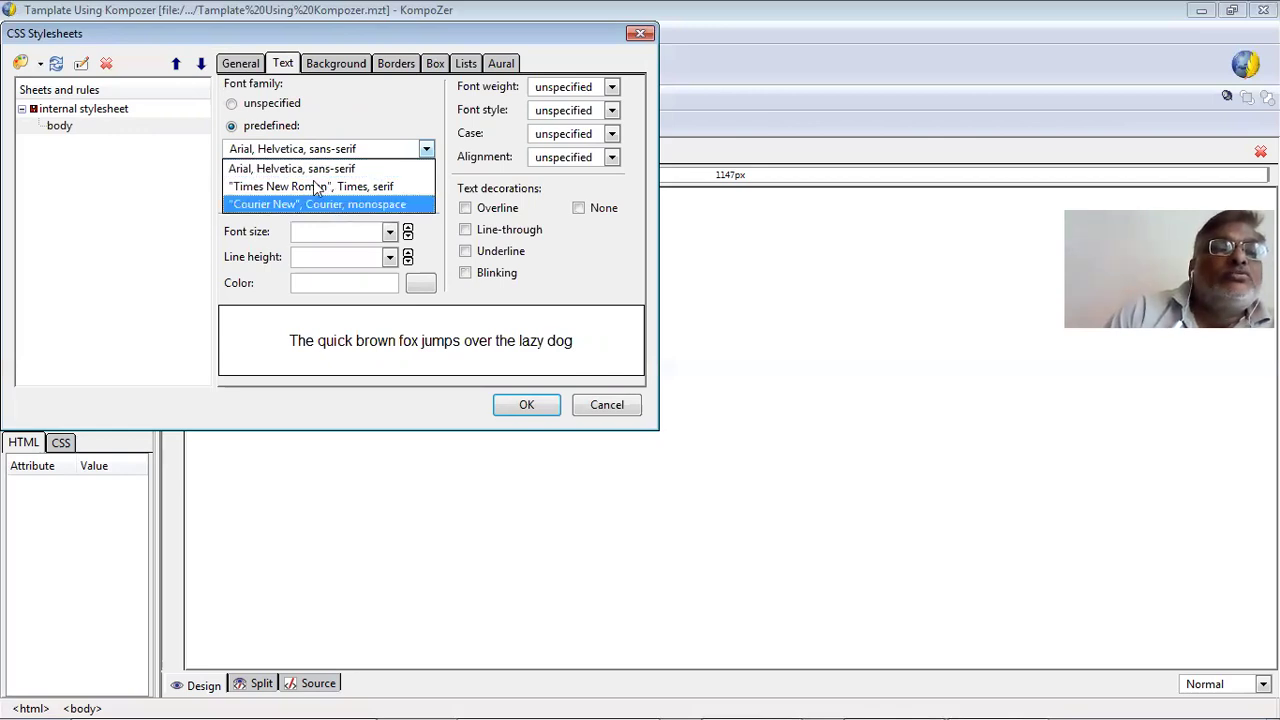
click(313, 170)
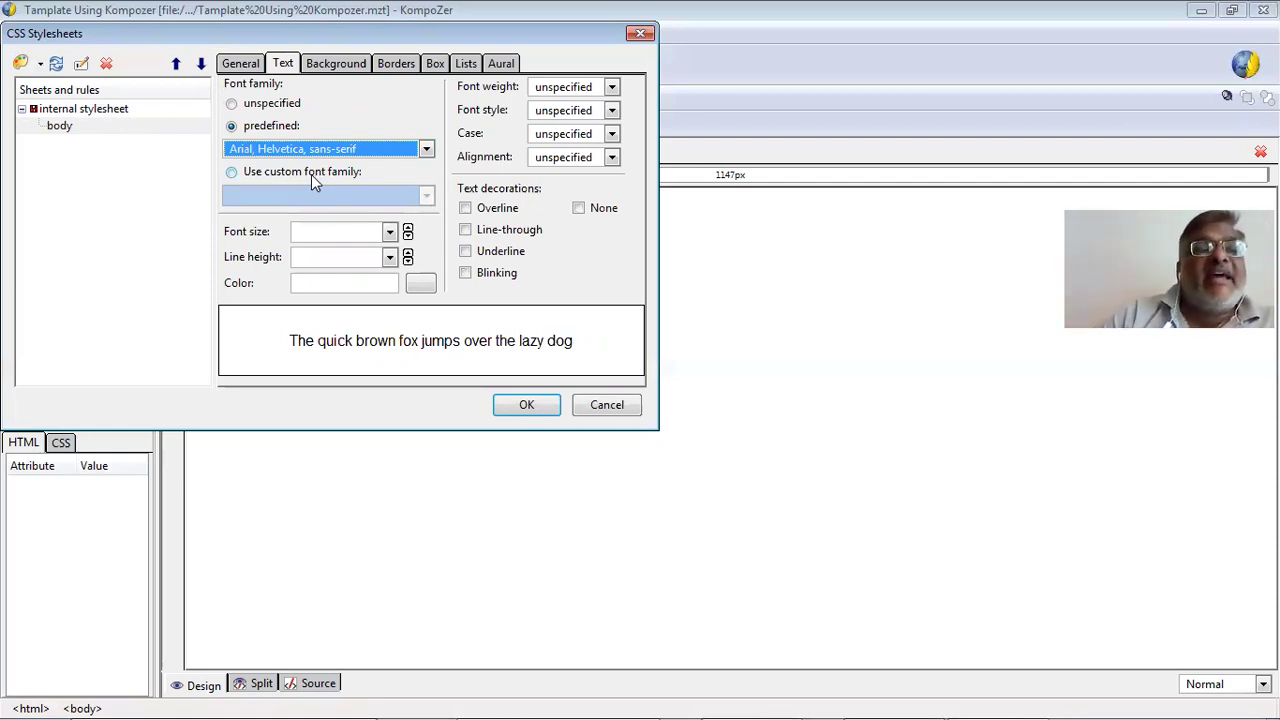
Try the custom font Shruti, then revert to the predefined Arial family.
click(308, 177)
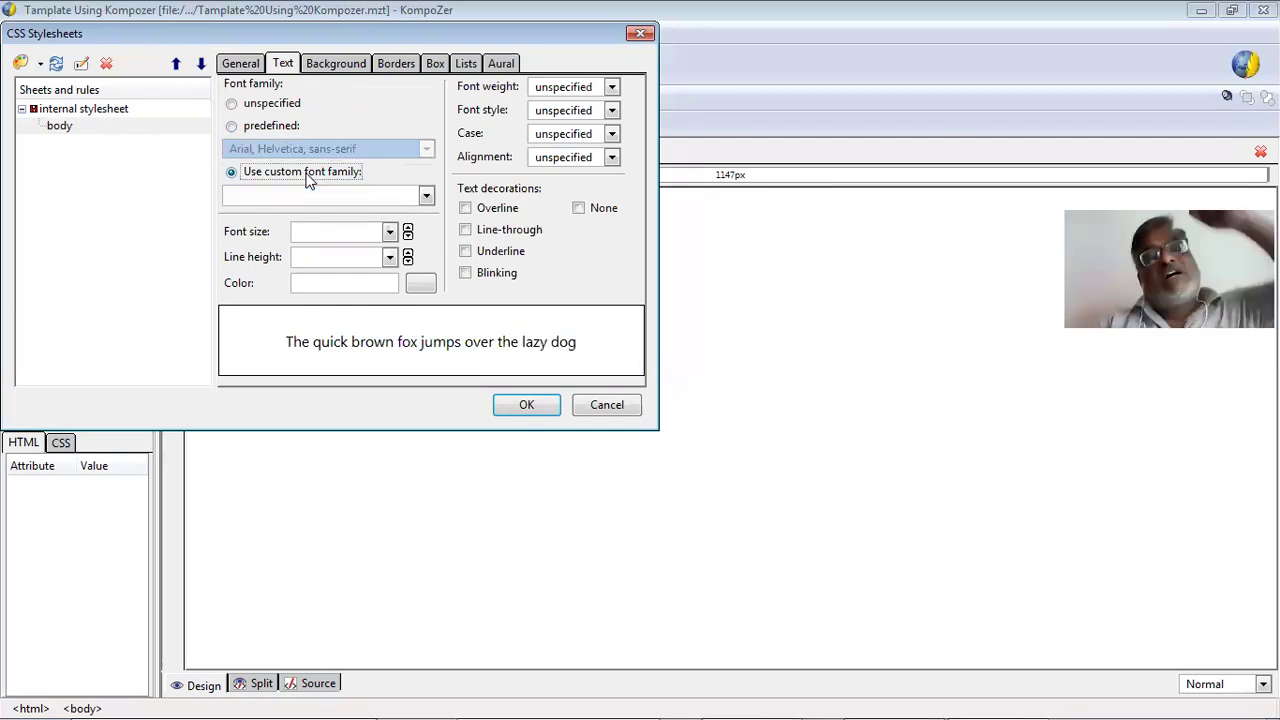
click(426, 199)
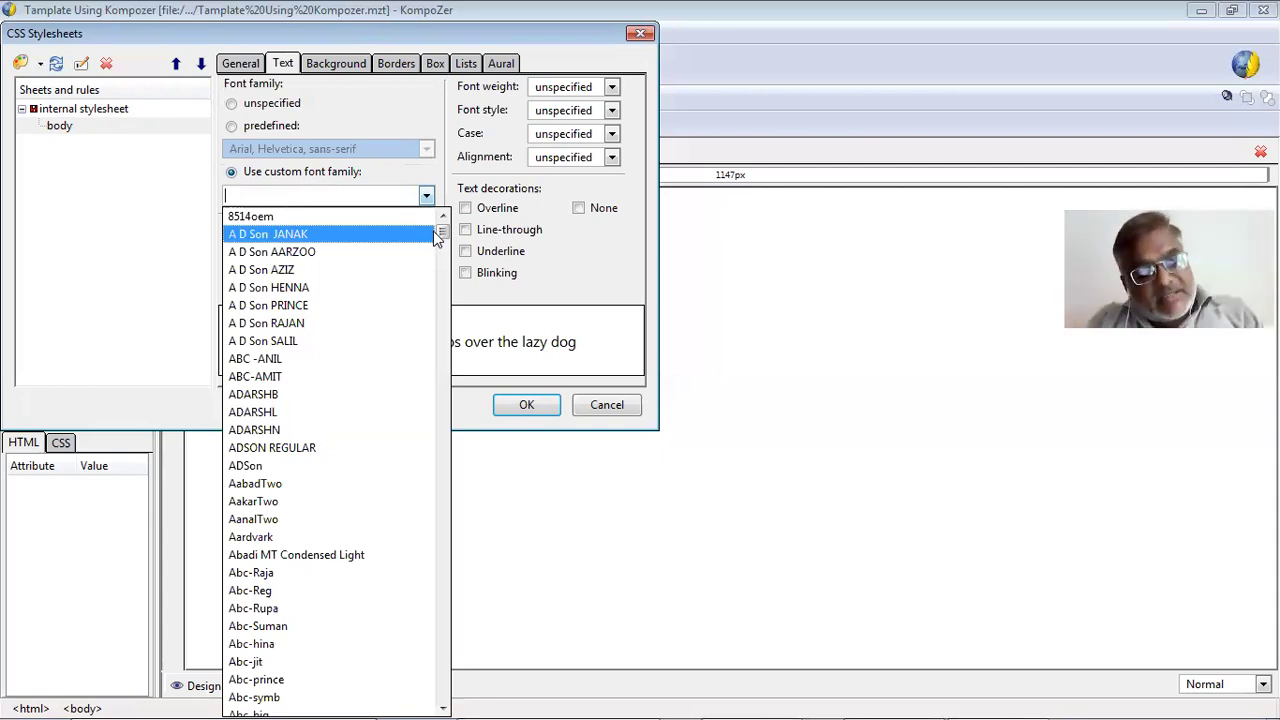
scroll(436, 236, down, 20)
scroll(435, 237, down, 3)
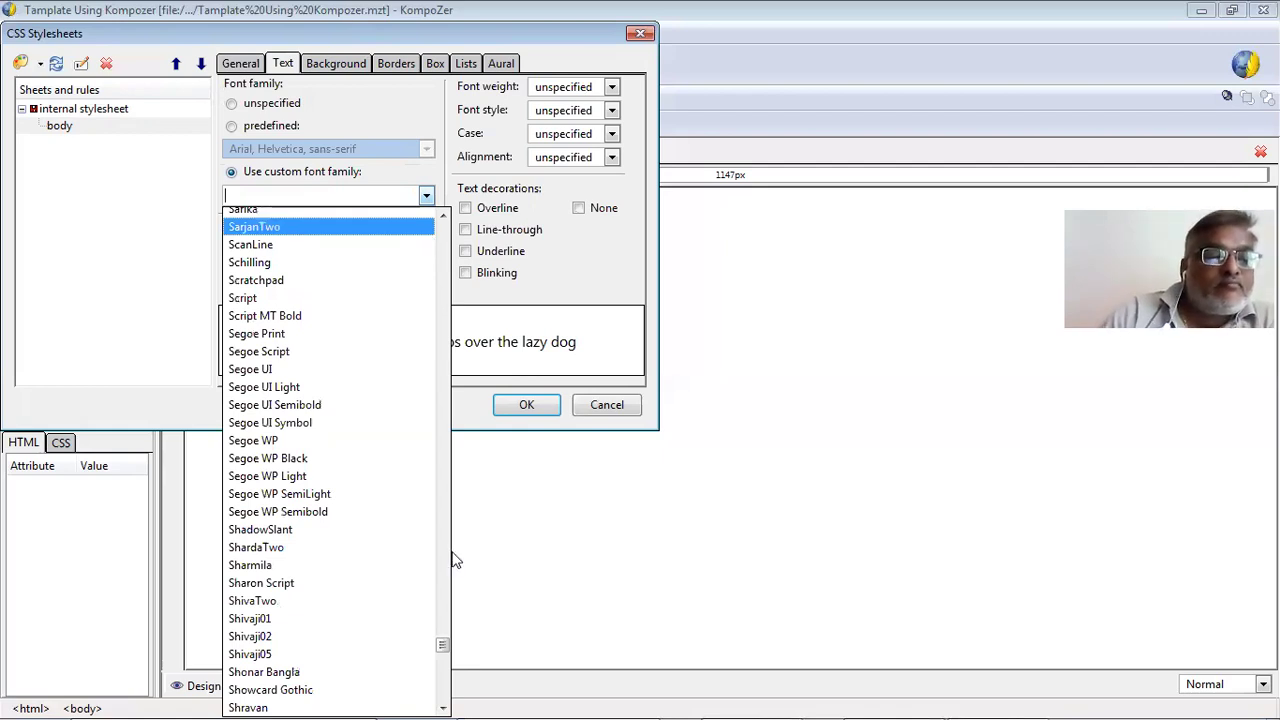
click(447, 704)
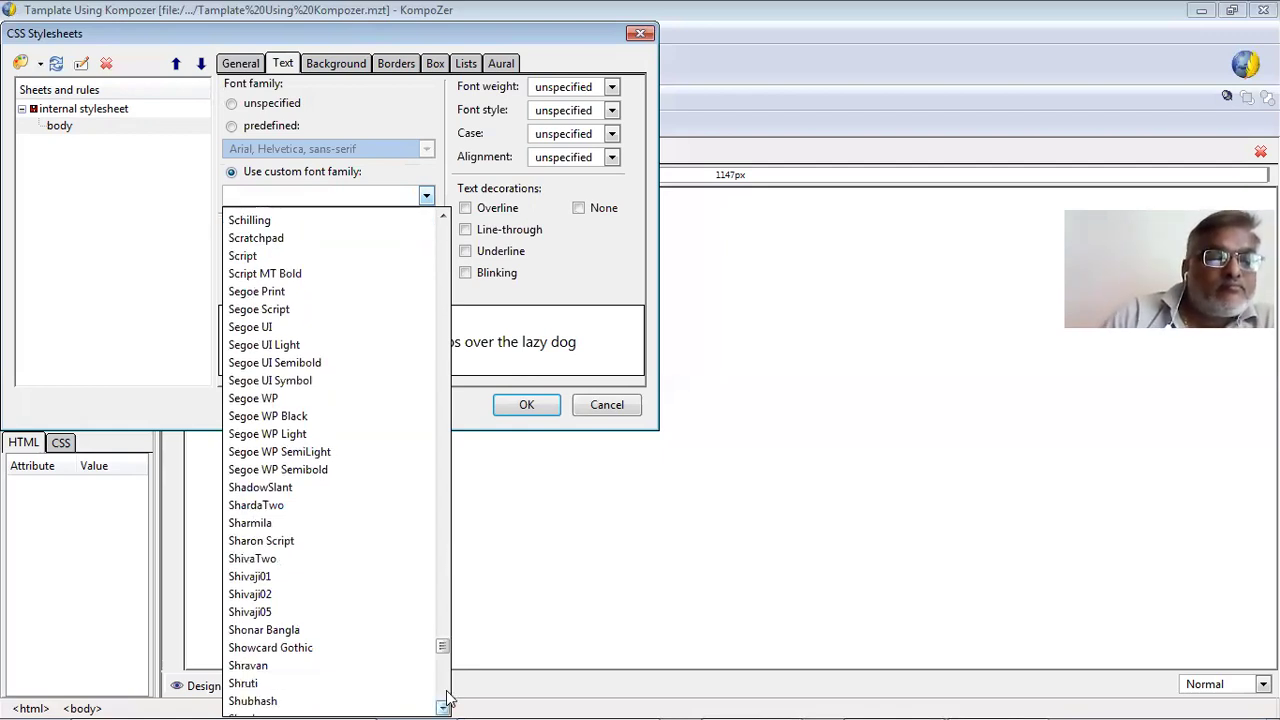
click(498, 340)
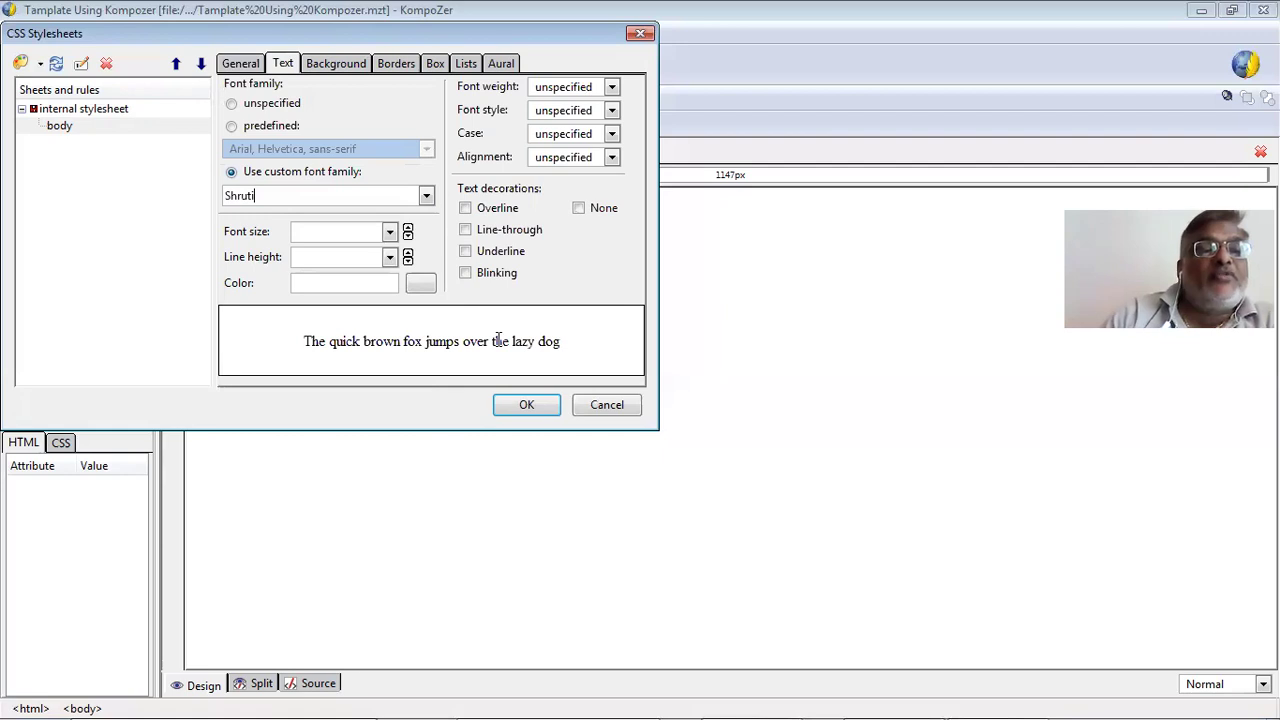
click(295, 138)
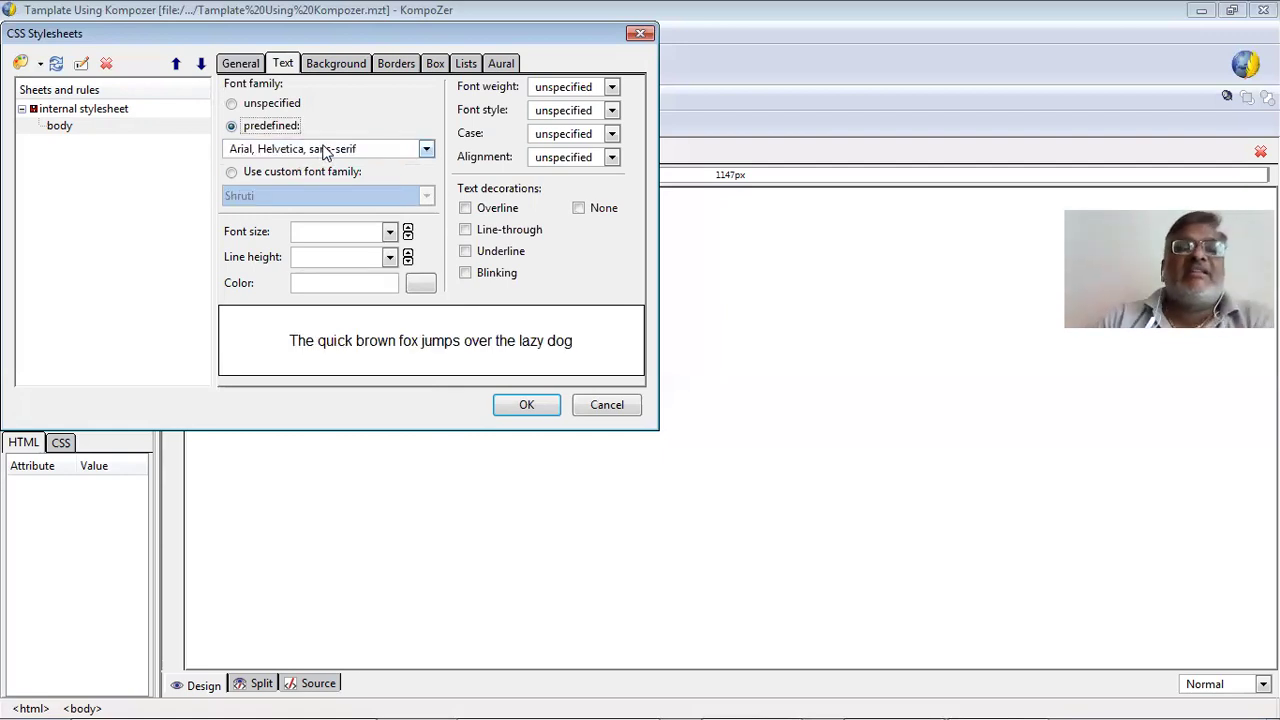
click(315, 236)
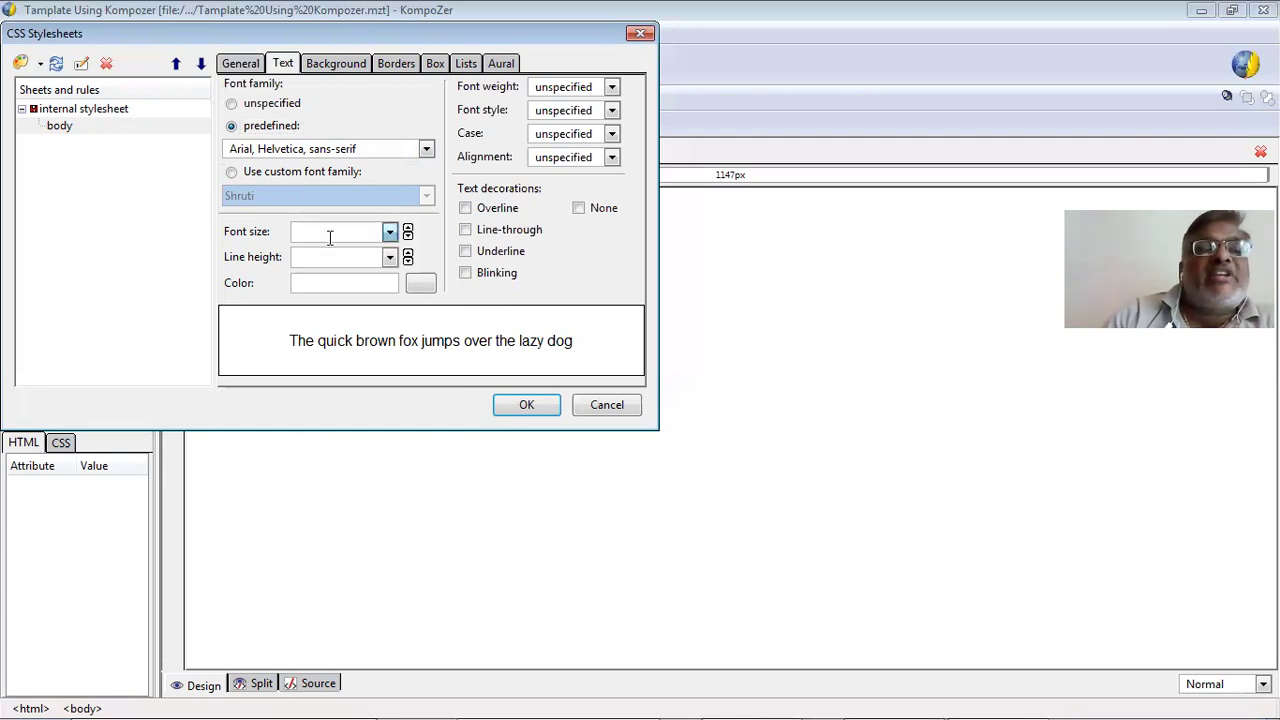
Set the body rule's font size to 1.3em.
click(407, 229)
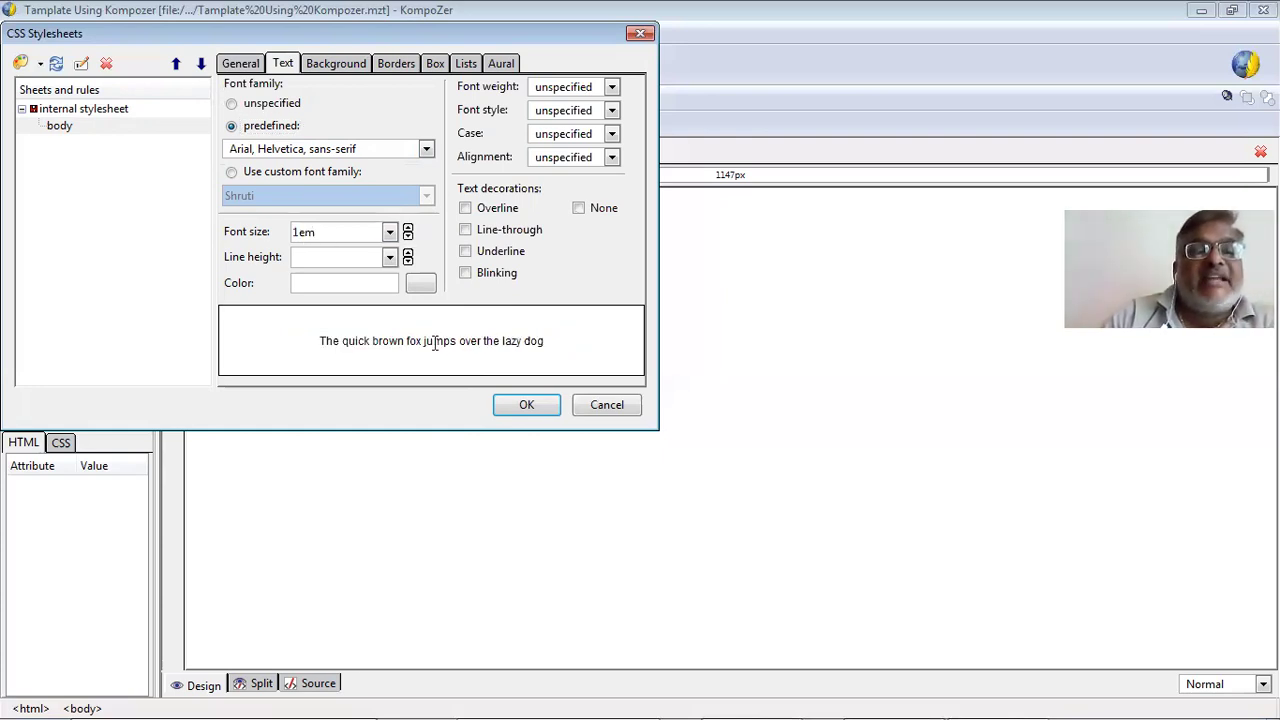
click(407, 237)
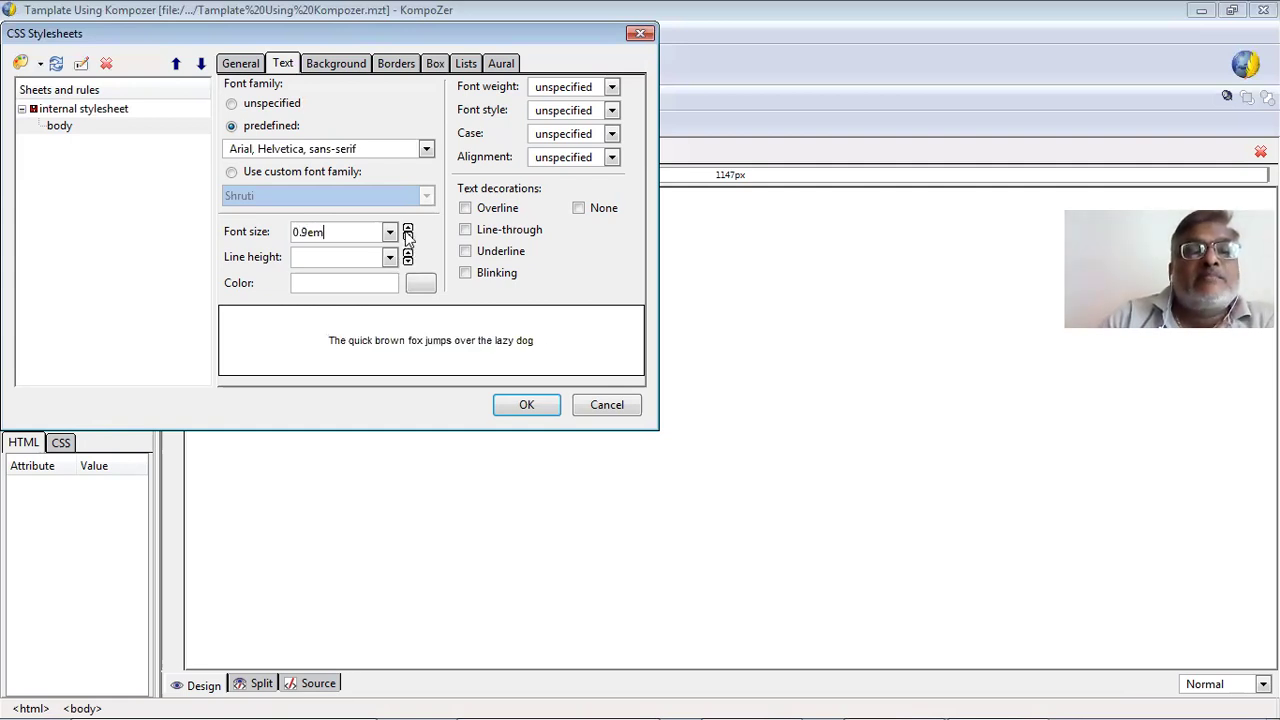
click(408, 229)
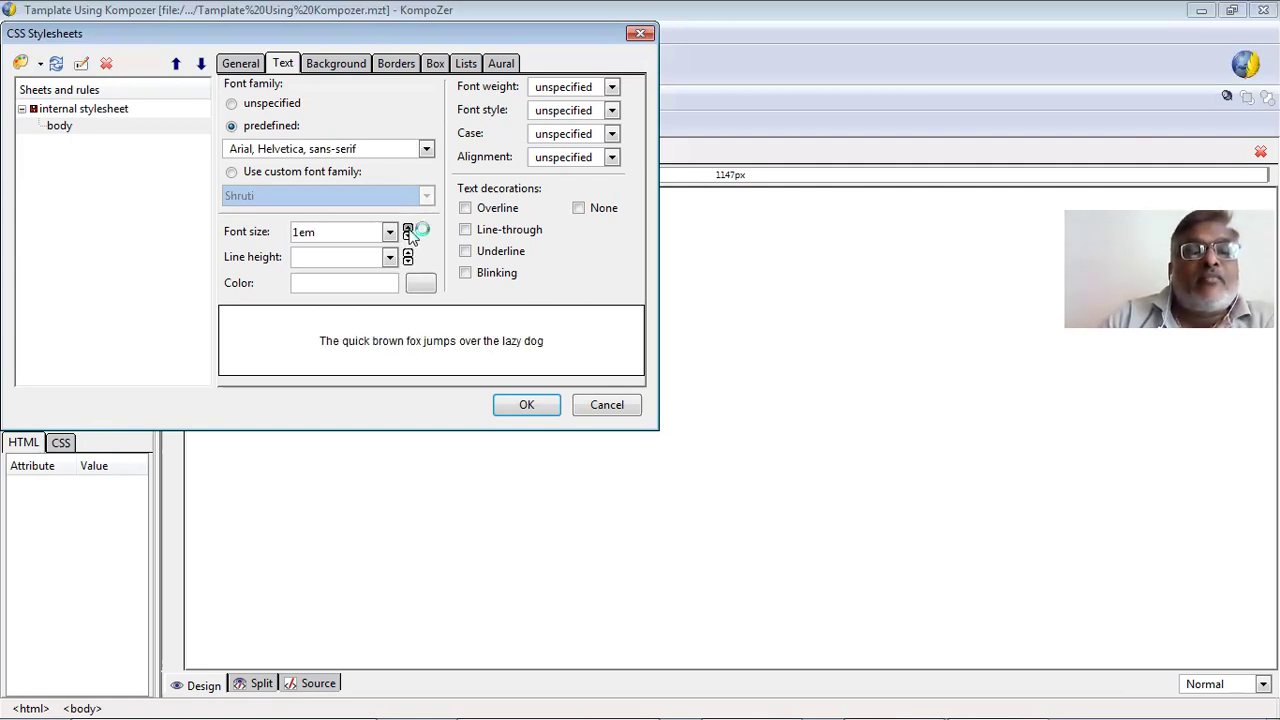
double_click(408, 229)
click(408, 229)
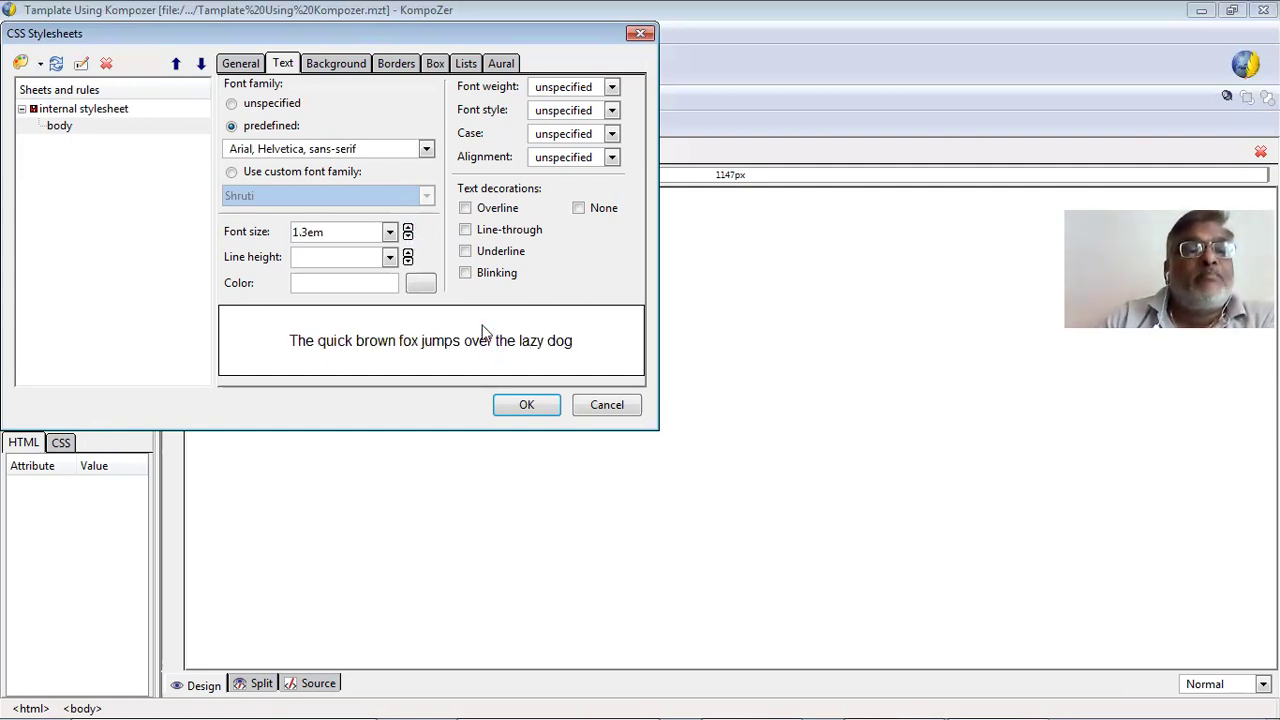
Set the body rule's line height to 0.9em.
click(330, 259)
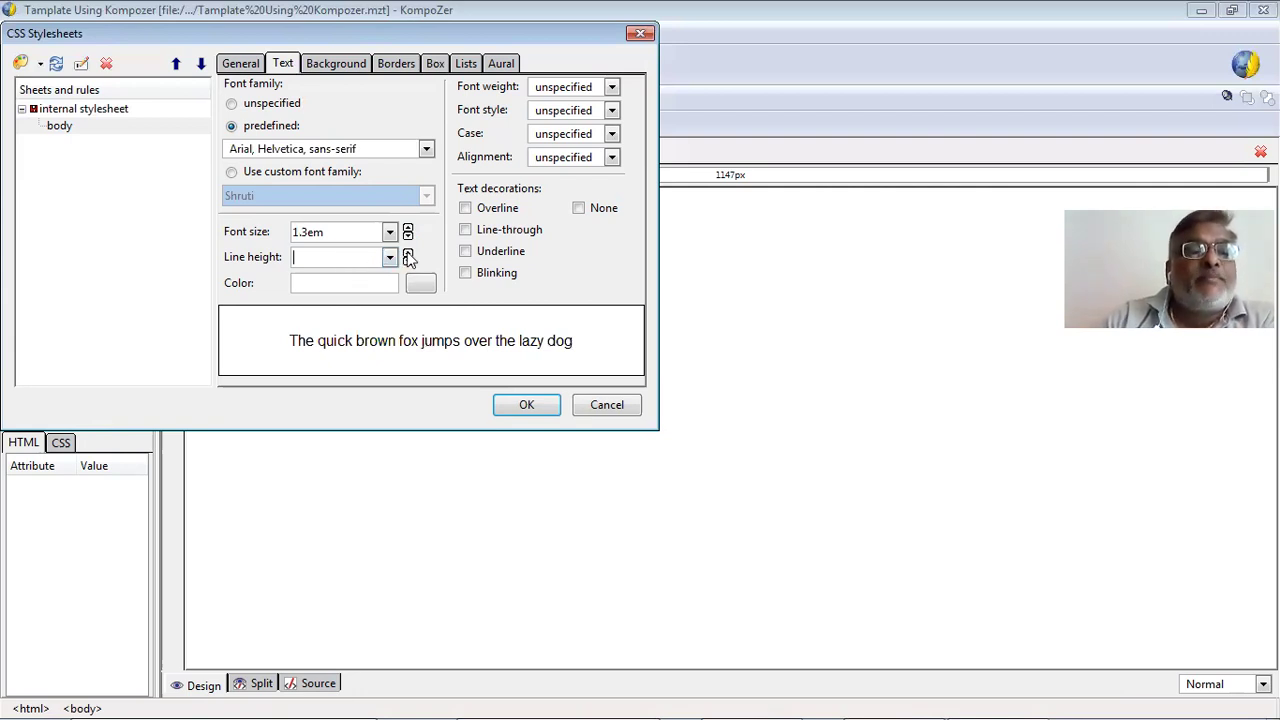
click(407, 253)
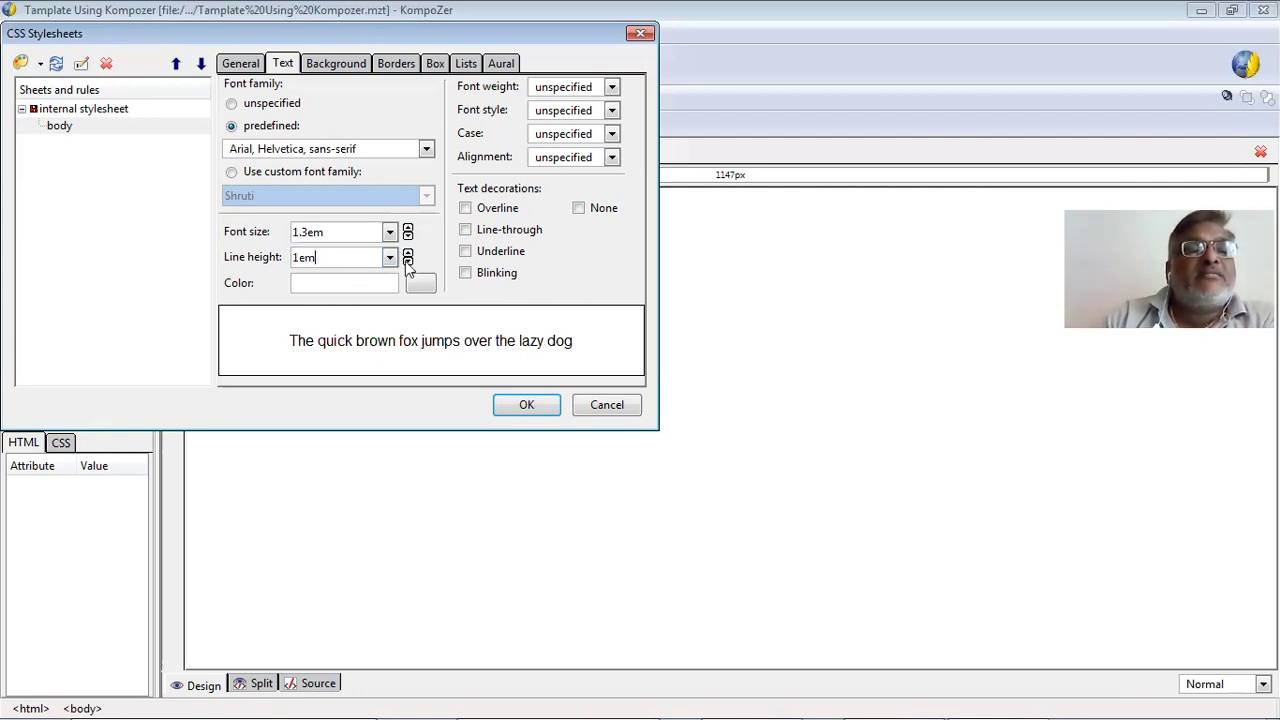
key(Down)
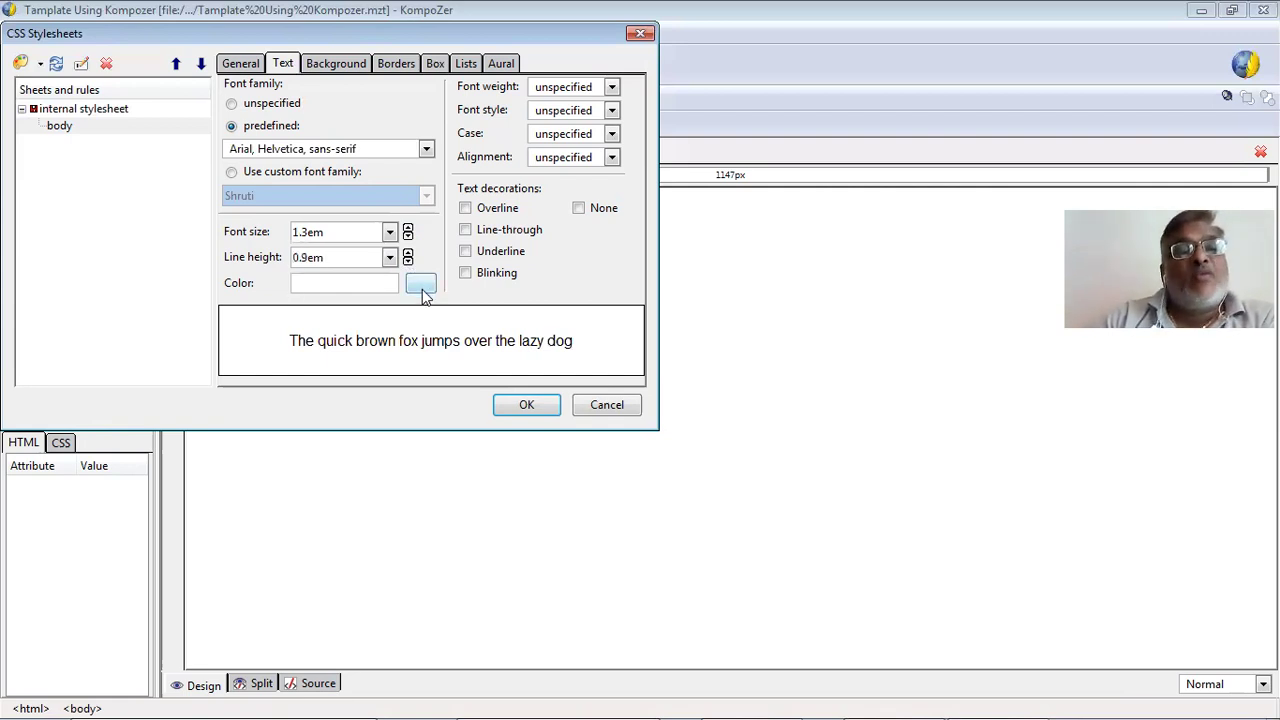
click(421, 290)
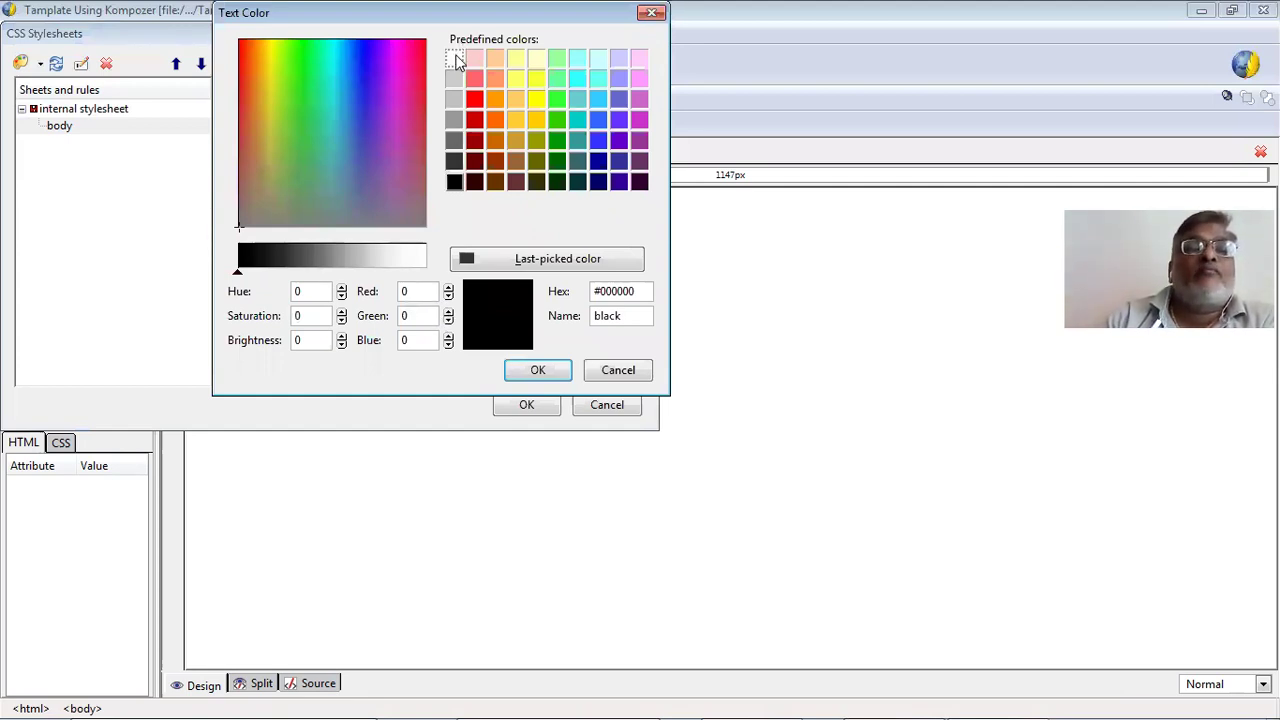
Give the body text a pale yellow #ffffcc colour.
click(537, 58)
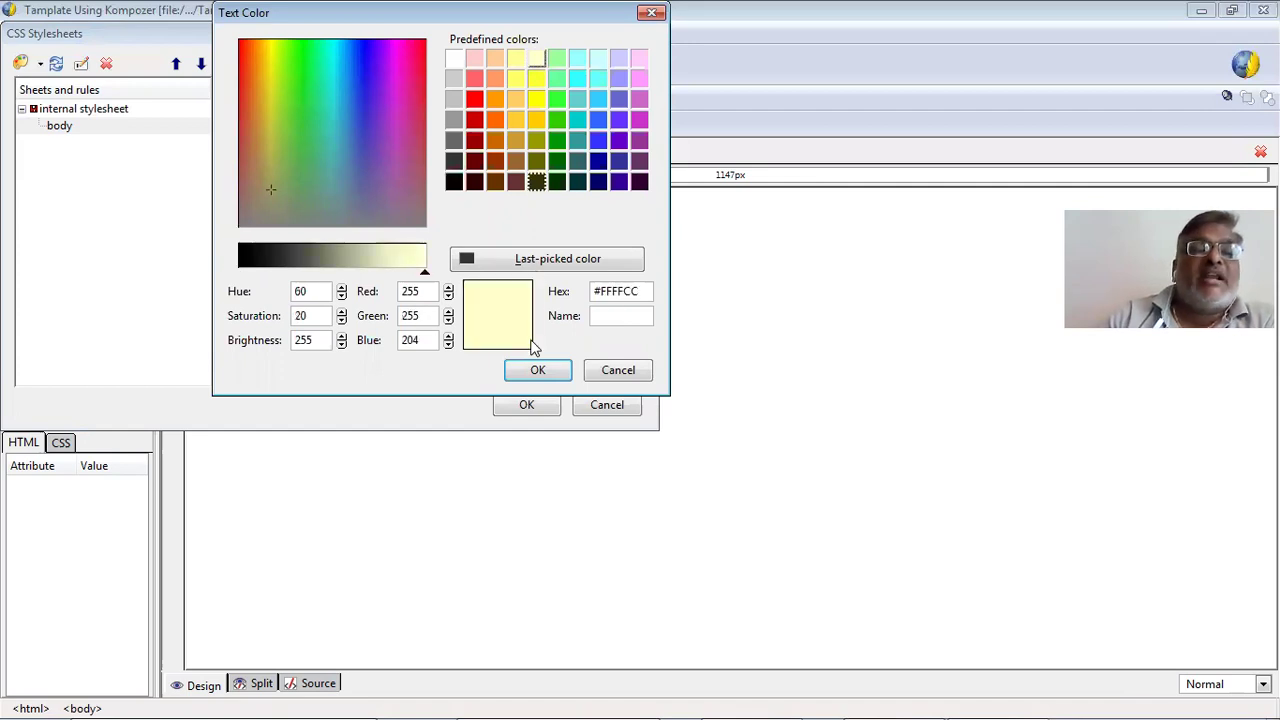
click(535, 368)
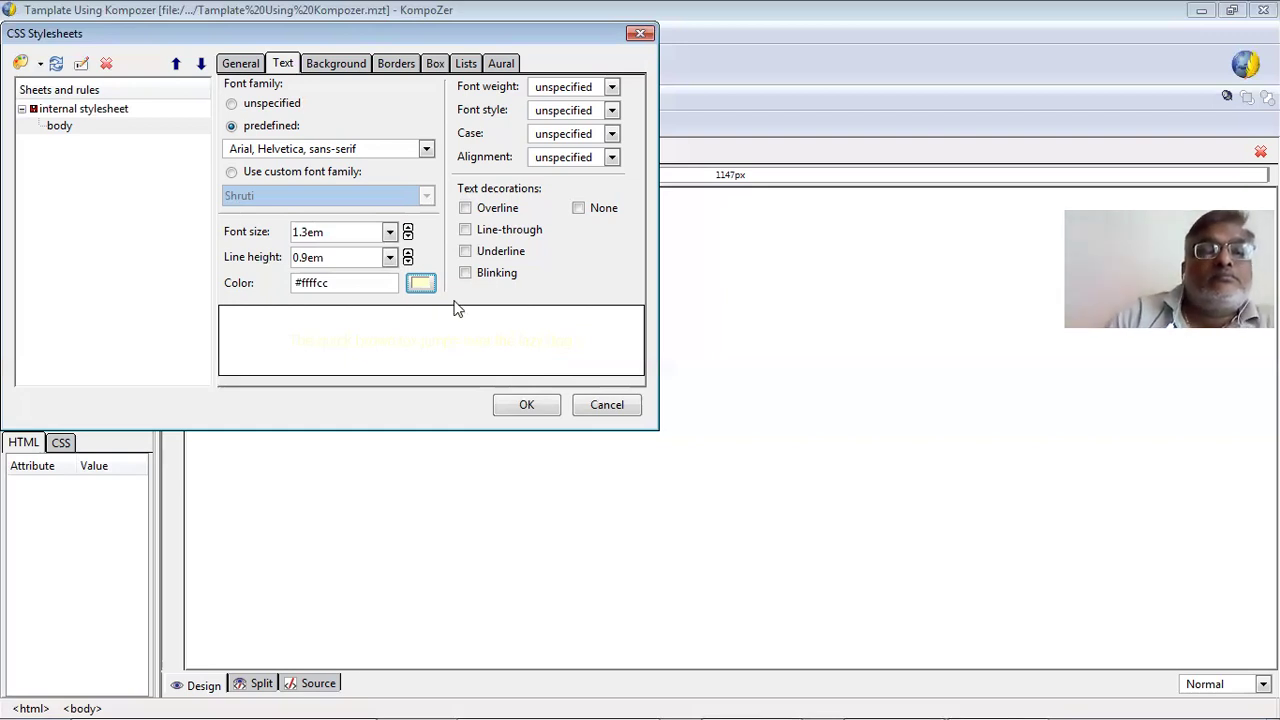
click(466, 209)
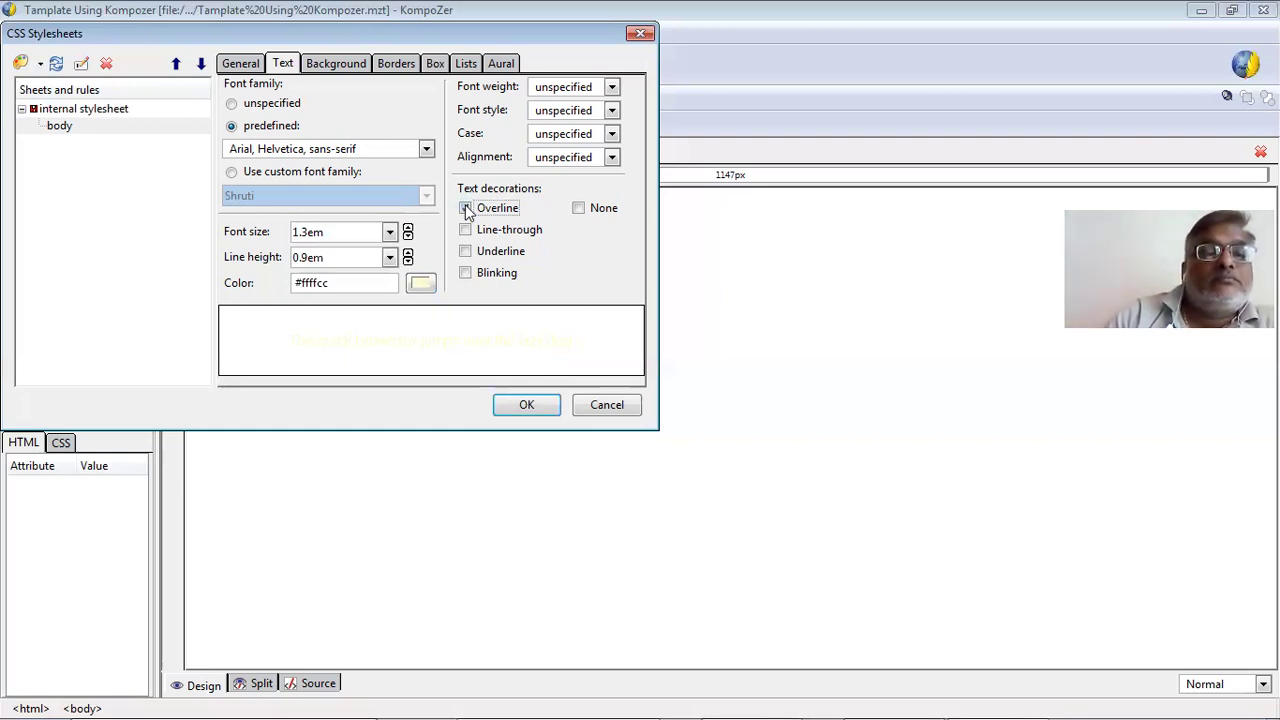
click(418, 287)
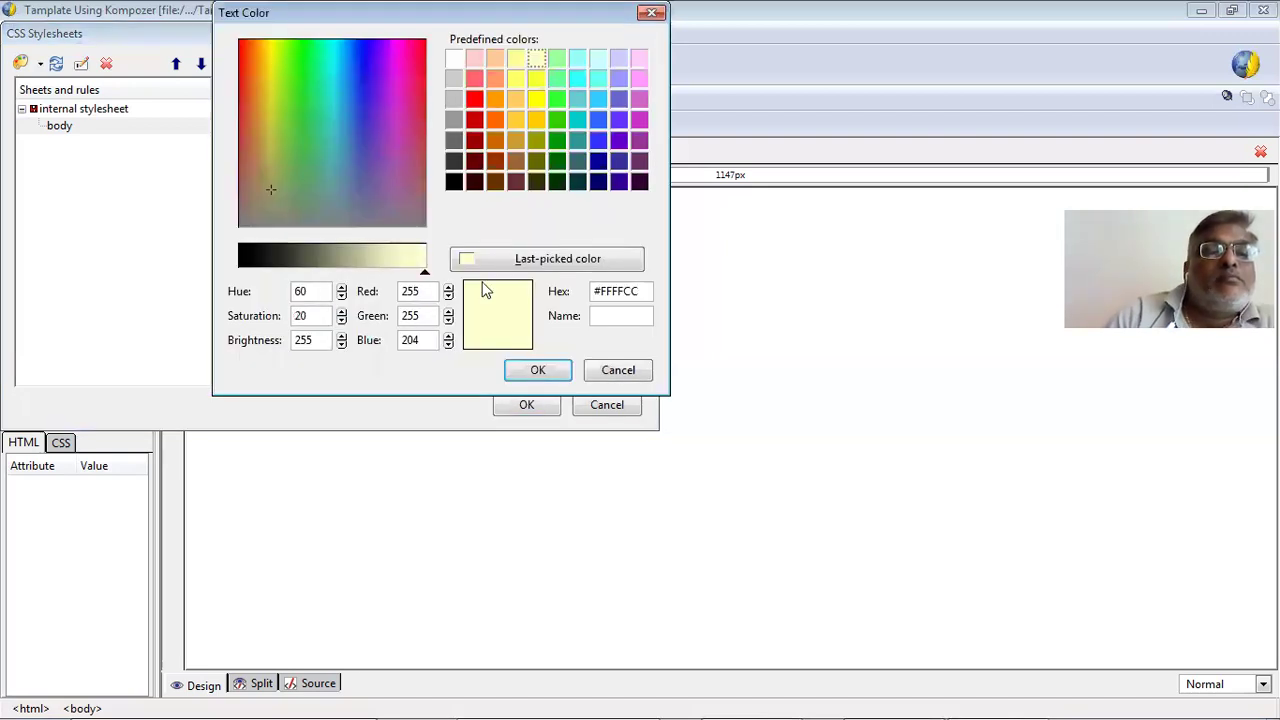
click(533, 373)
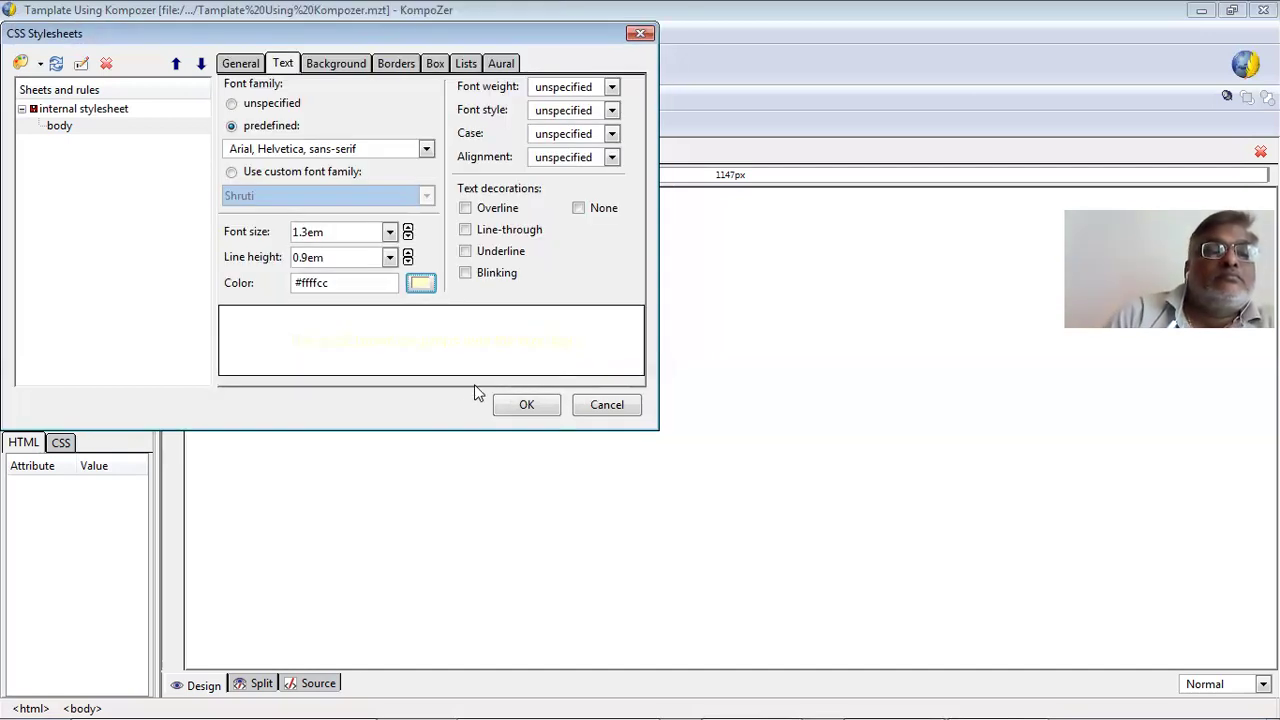
Change the body text colour to near-black, then pure black.
click(421, 285)
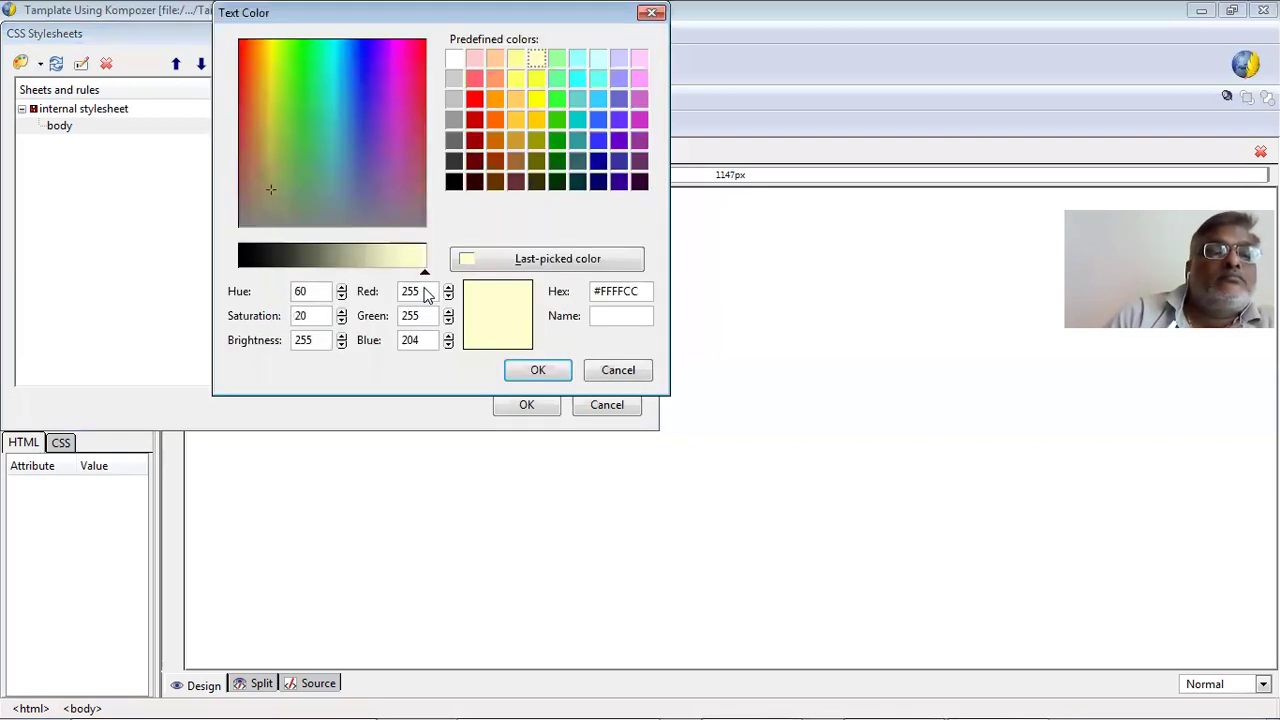
click(241, 265)
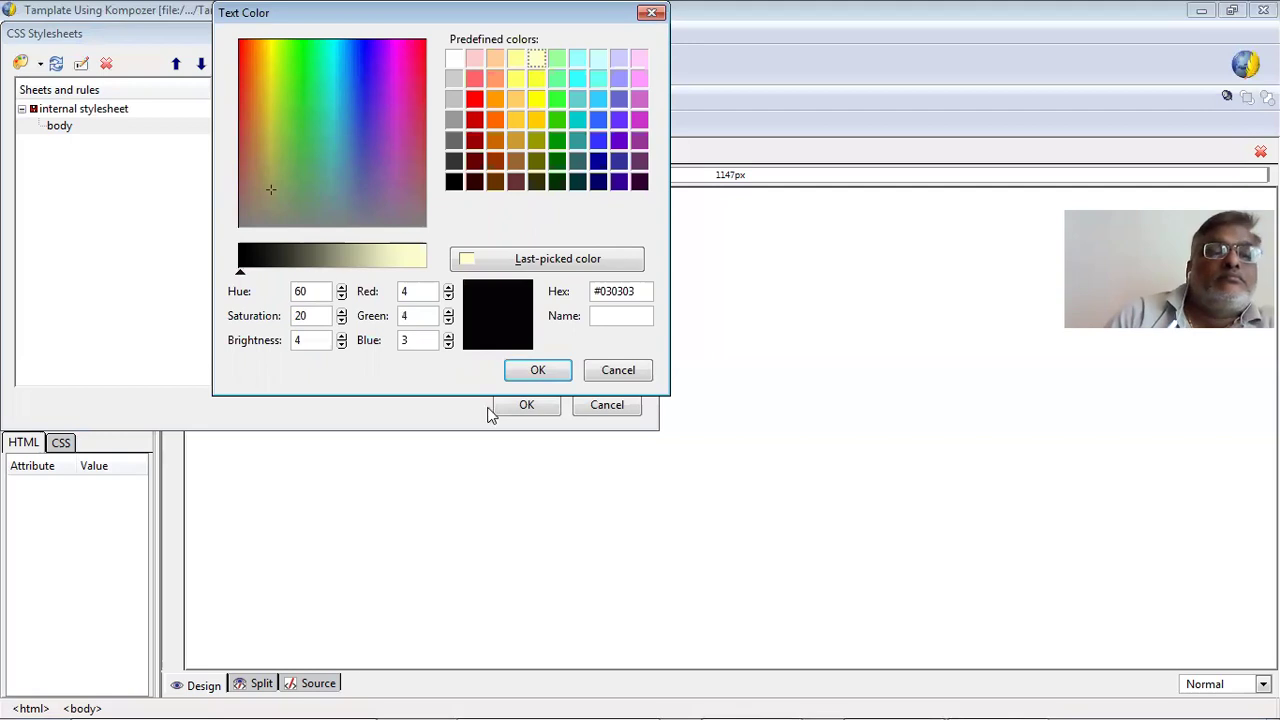
click(538, 371)
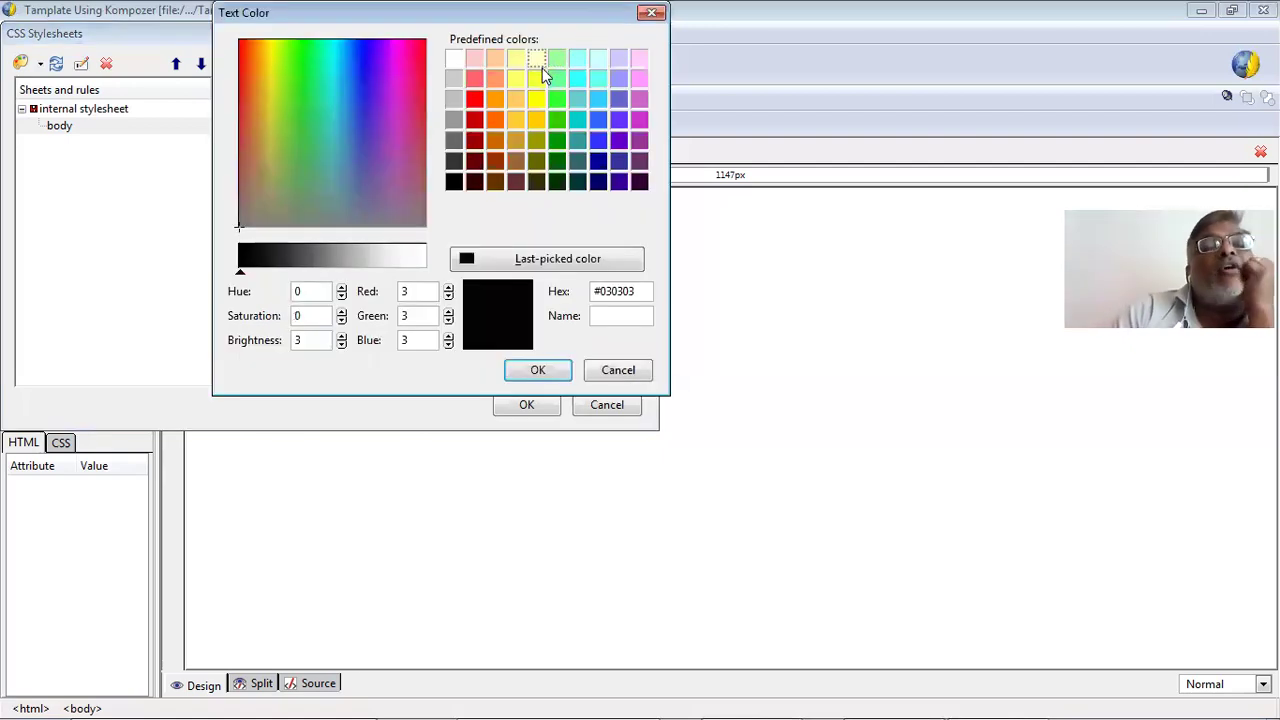
click(454, 181)
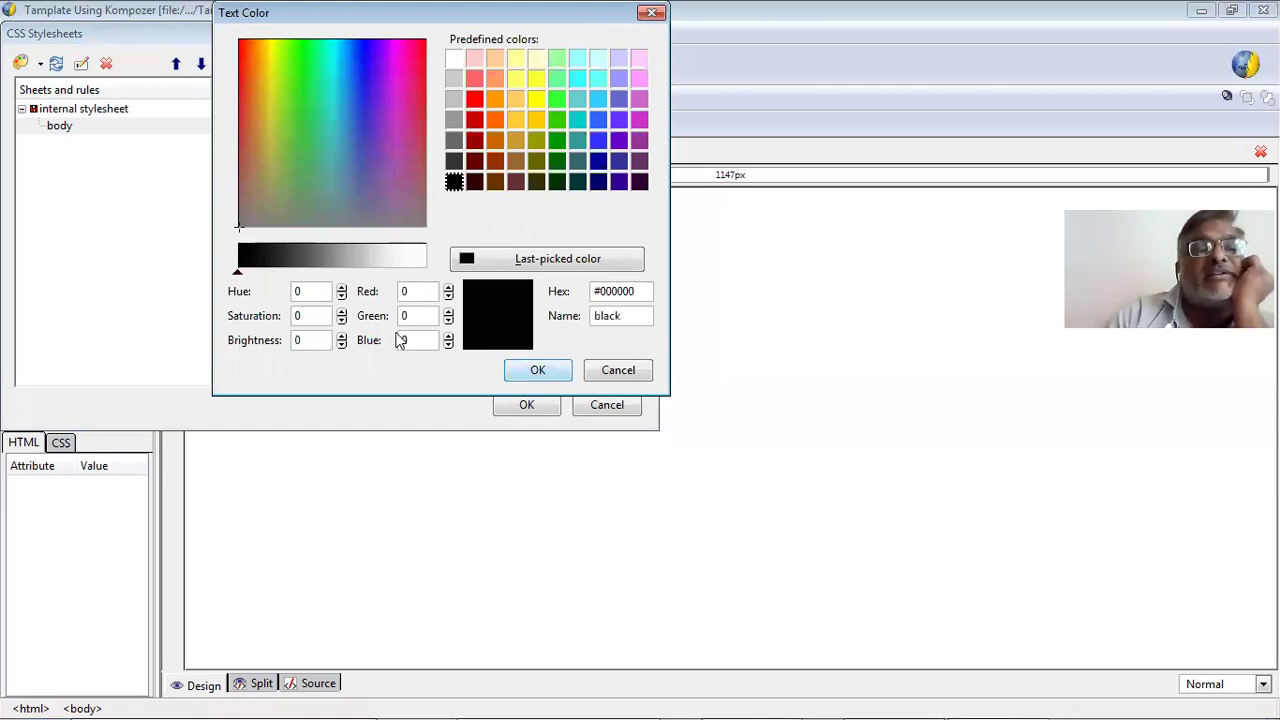
click(522, 373)
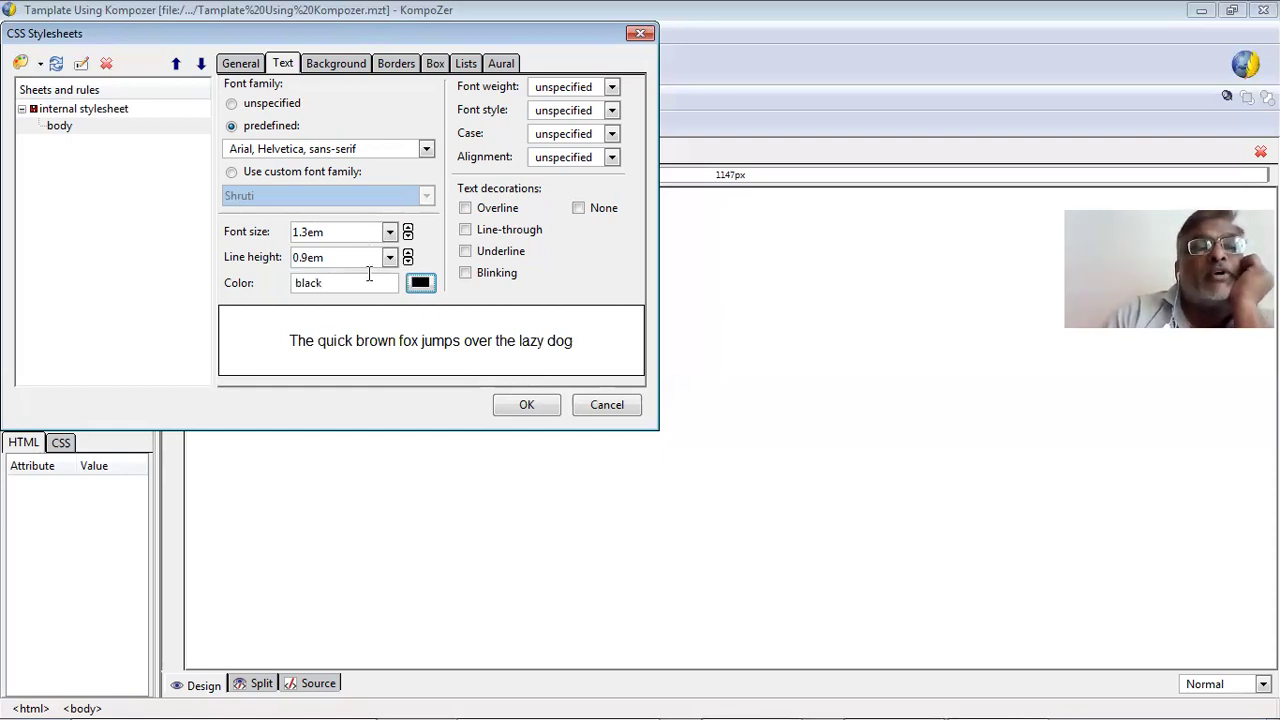
click(541, 89)
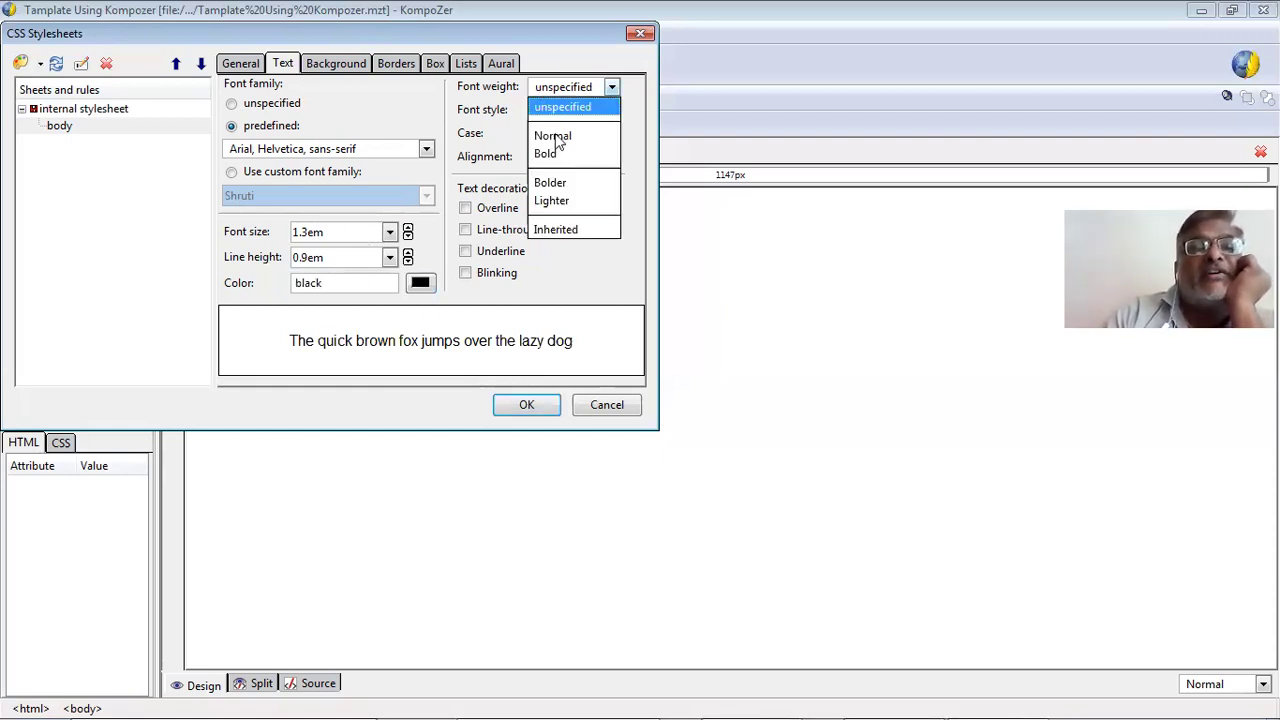
Set font weight Normal, style Italic, case No change and alignment Justified.
click(557, 138)
click(558, 114)
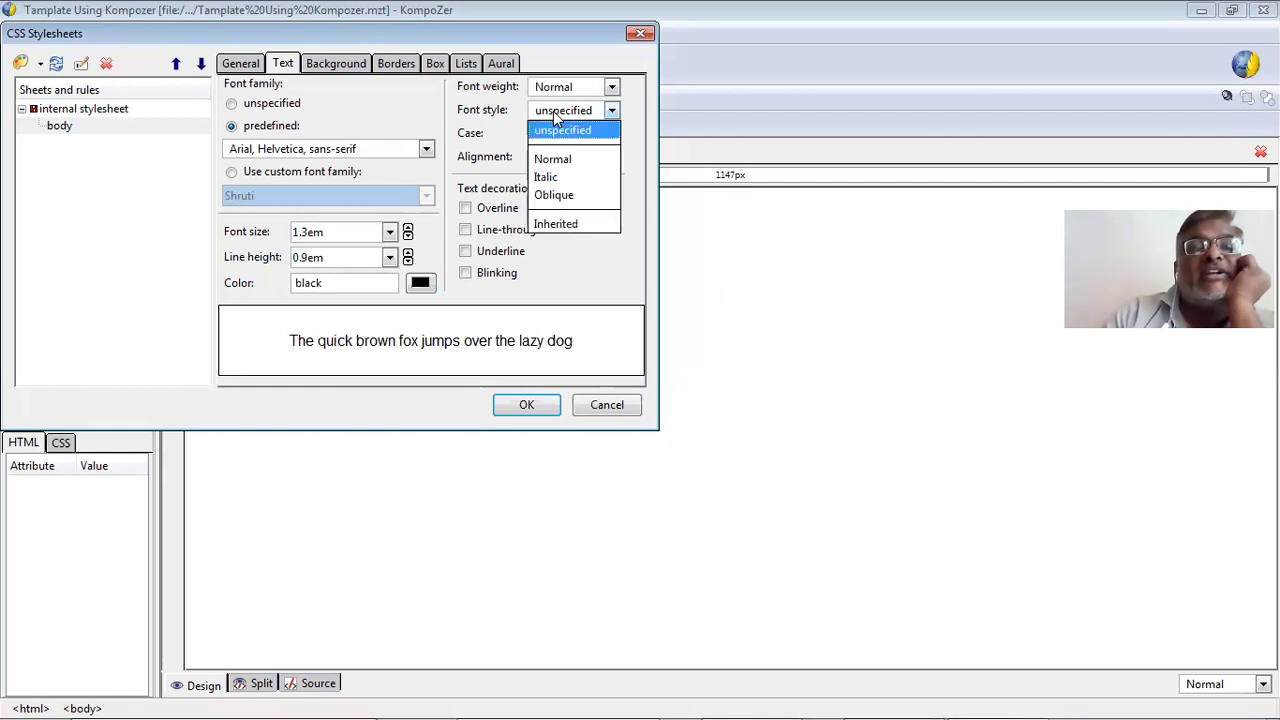
click(578, 190)
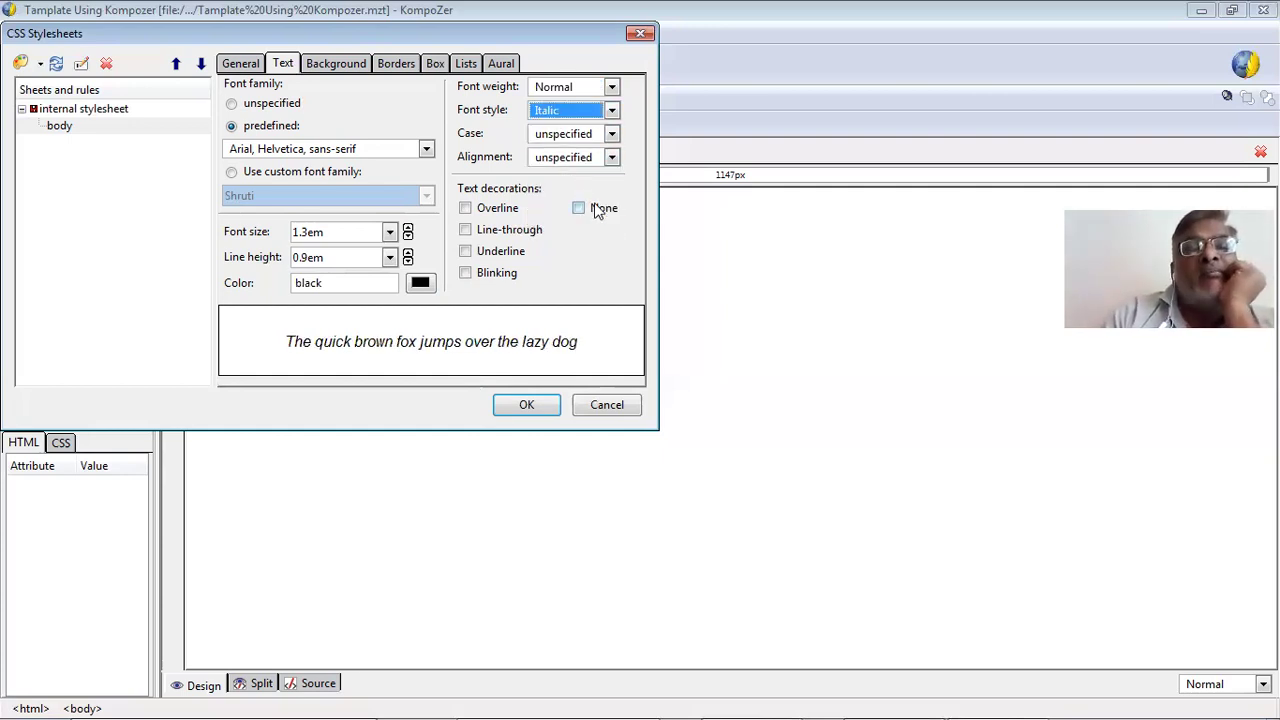
click(556, 135)
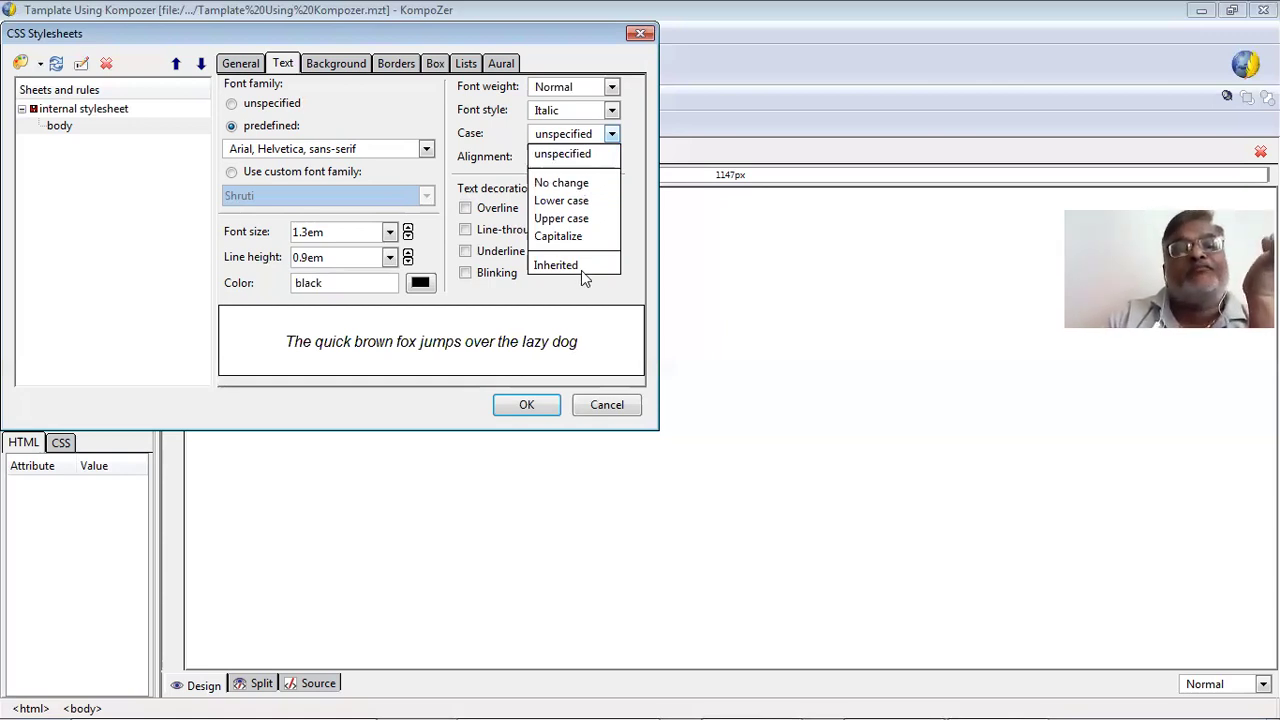
click(597, 240)
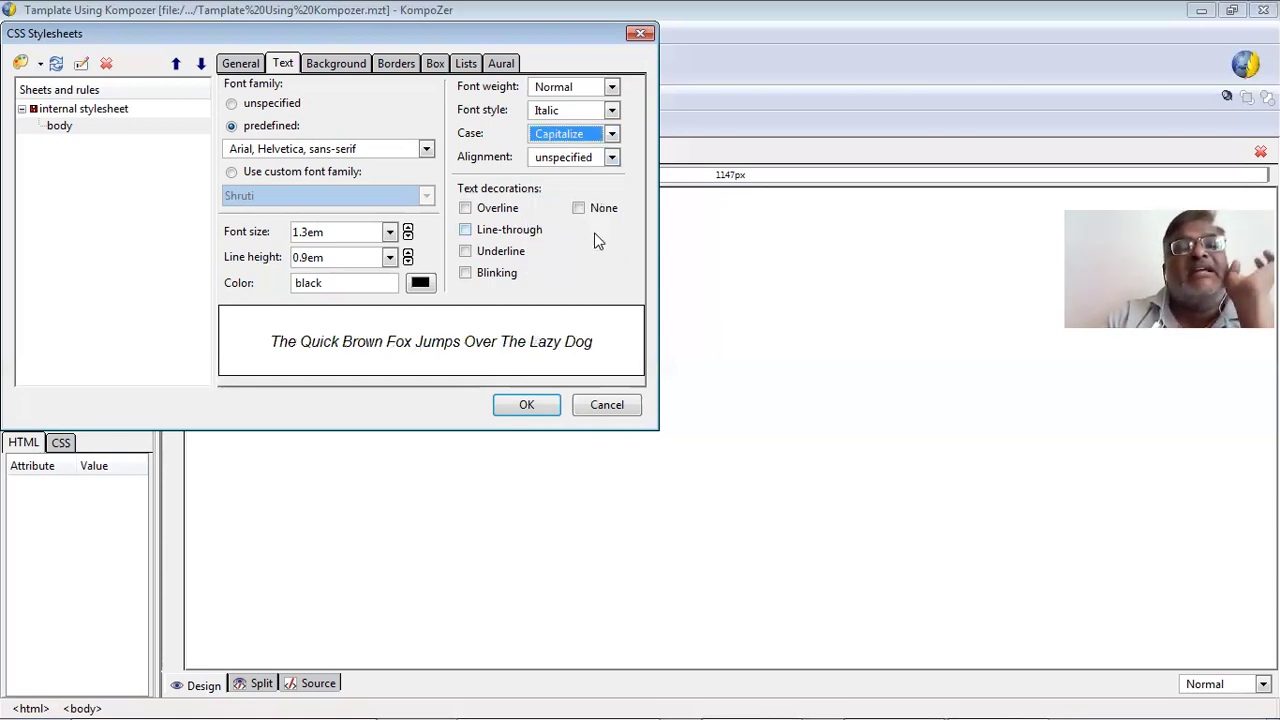
click(578, 140)
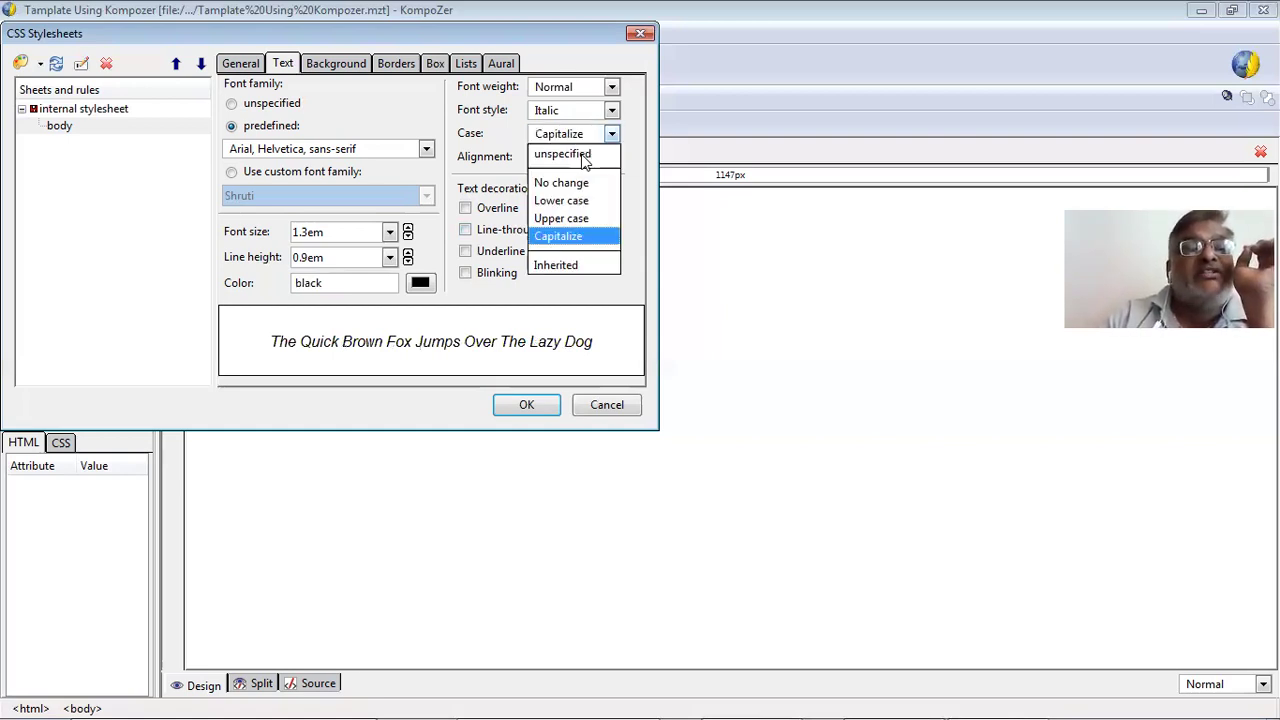
click(589, 181)
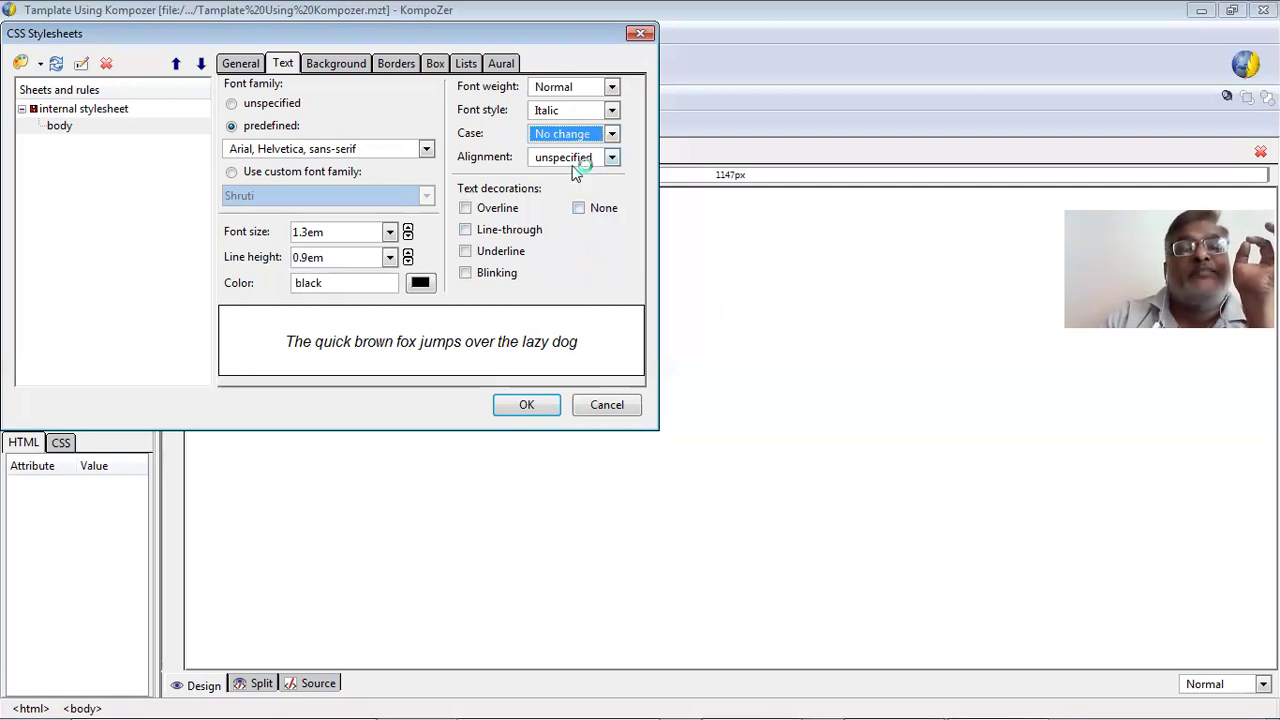
click(570, 163)
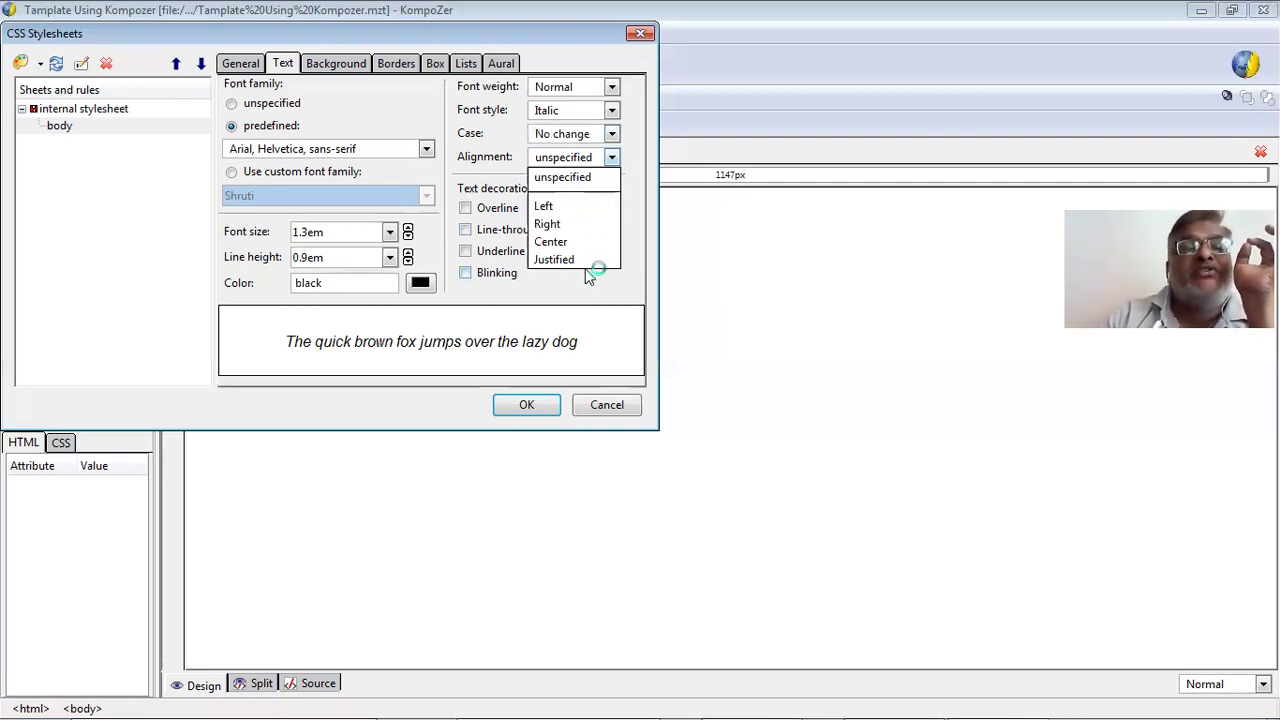
click(587, 262)
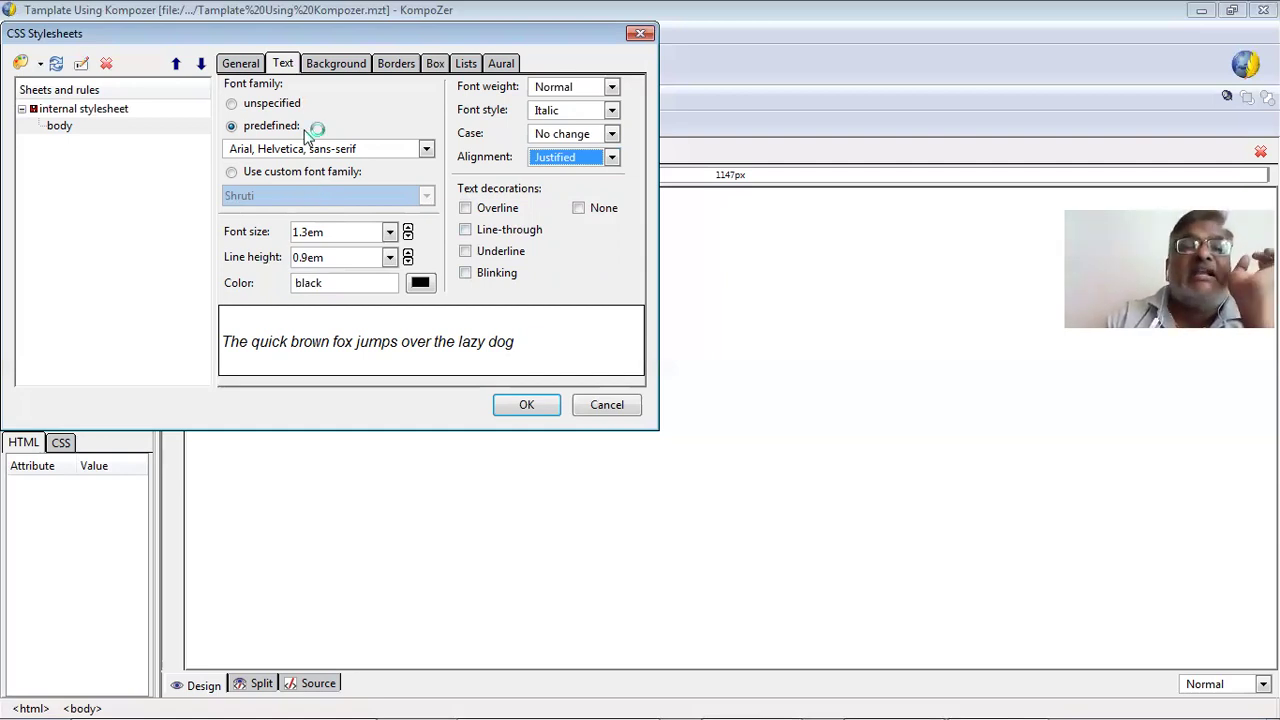
click(324, 65)
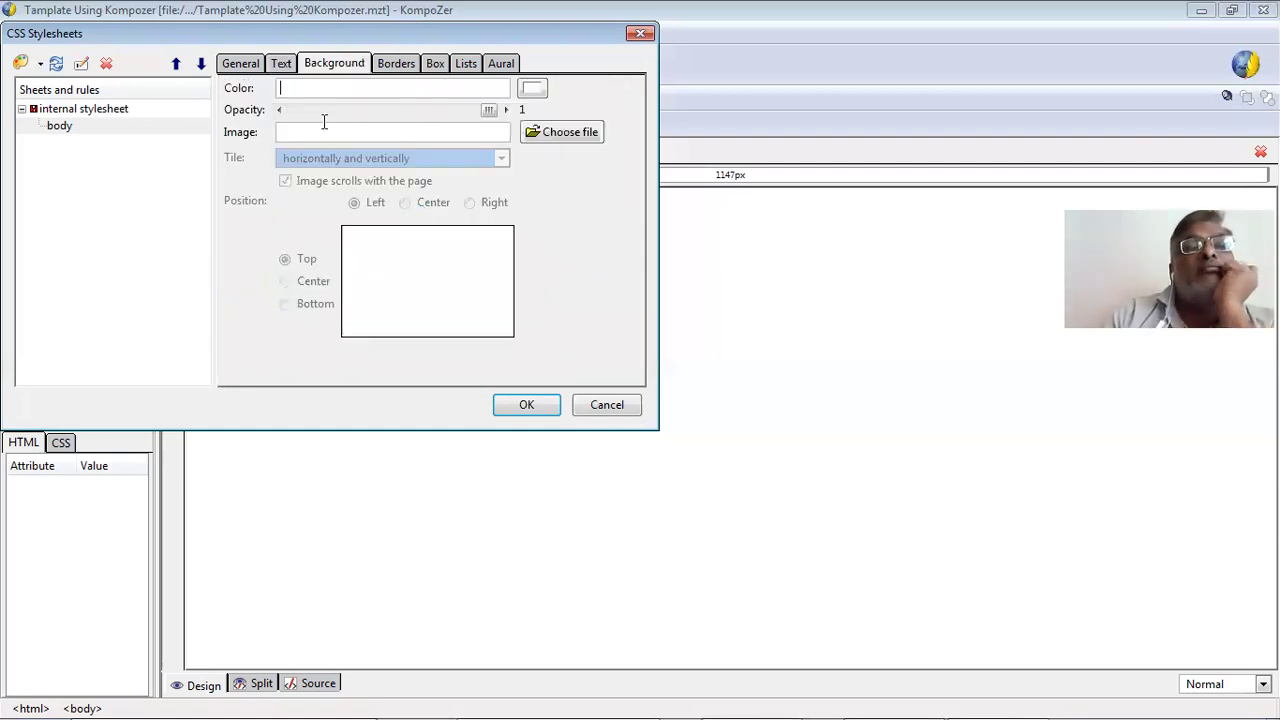
Give the body rule a pale yellow #ffffcc background colour.
key(Tab)
click(534, 89)
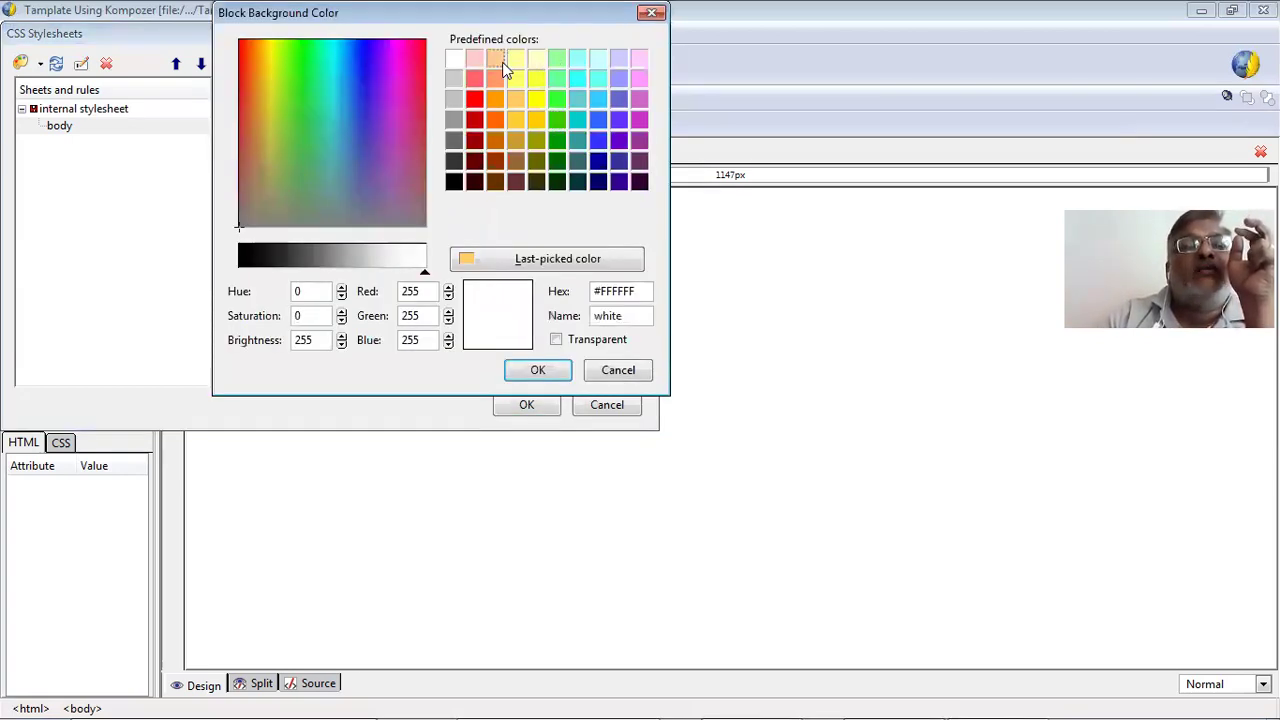
click(454, 58)
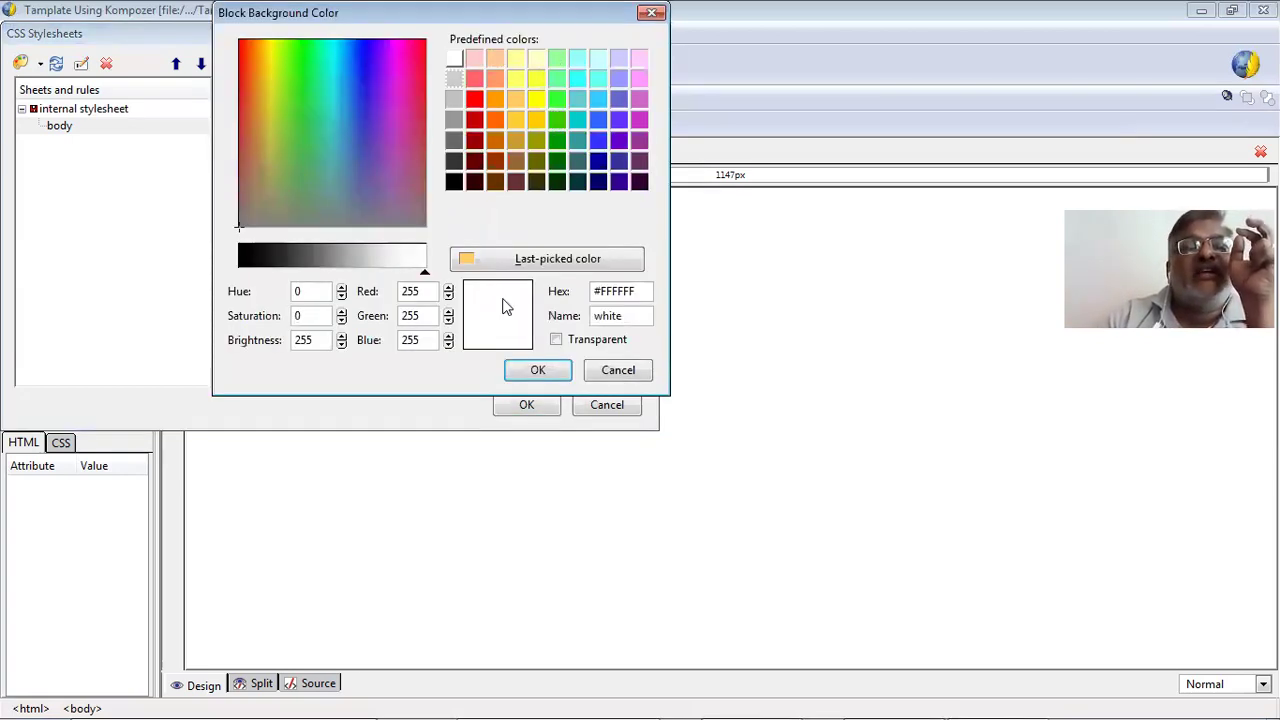
click(530, 372)
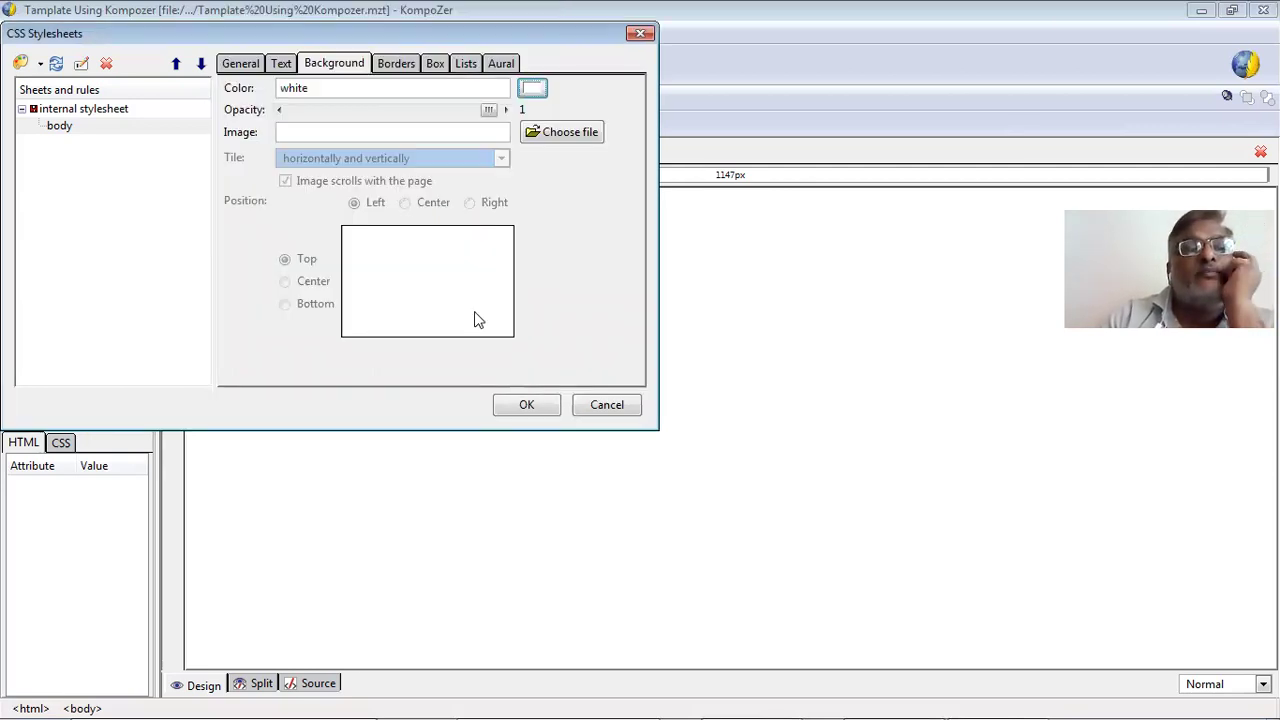
click(533, 90)
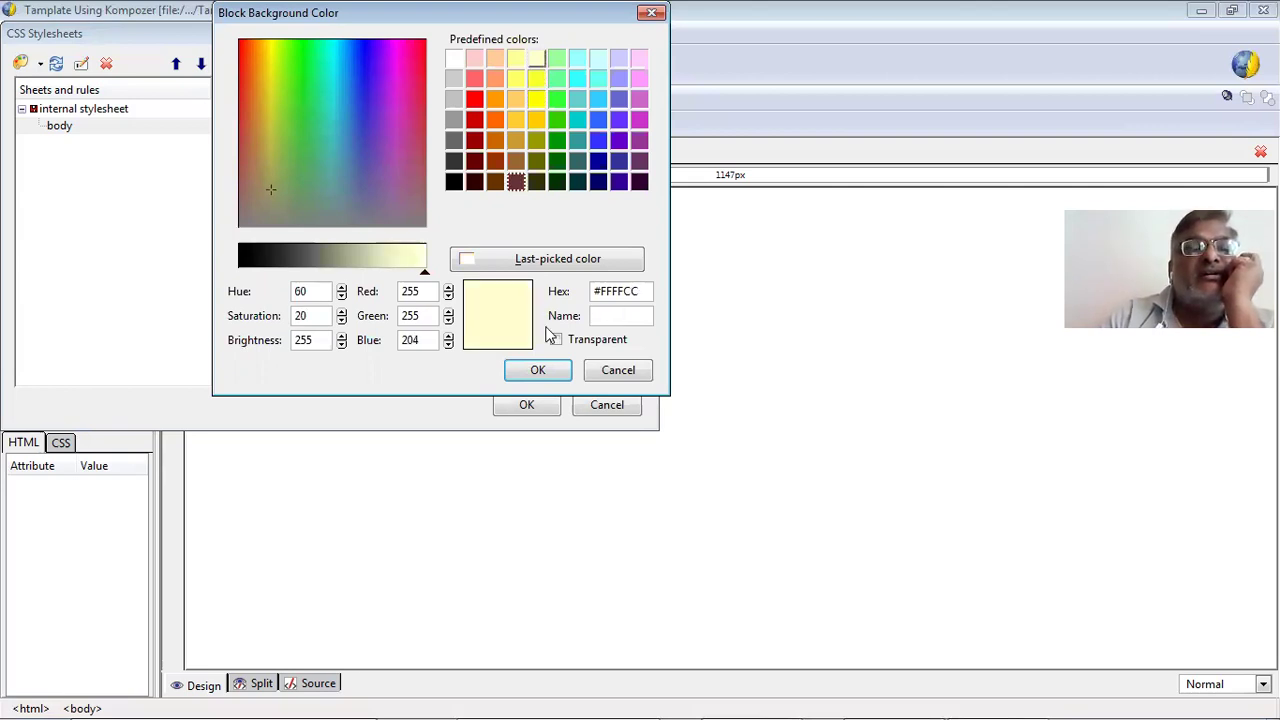
click(557, 380)
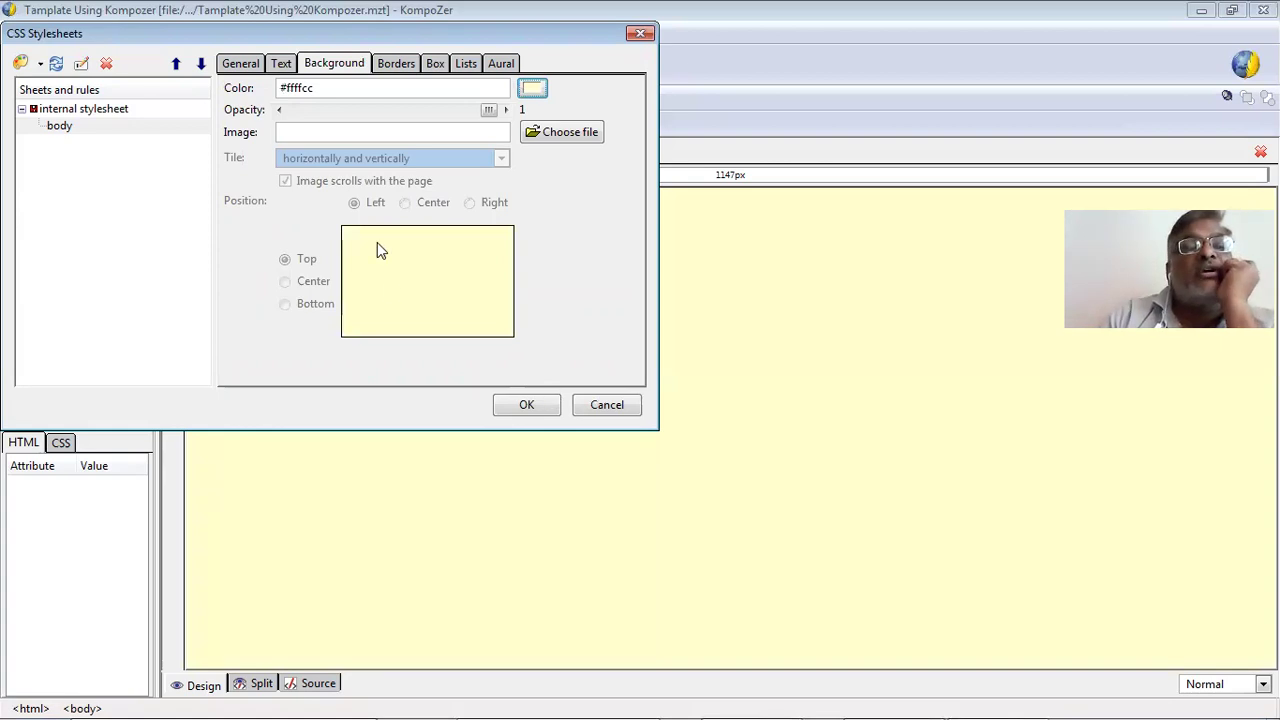
Lower the background opacity to about 0.752.
click(327, 111)
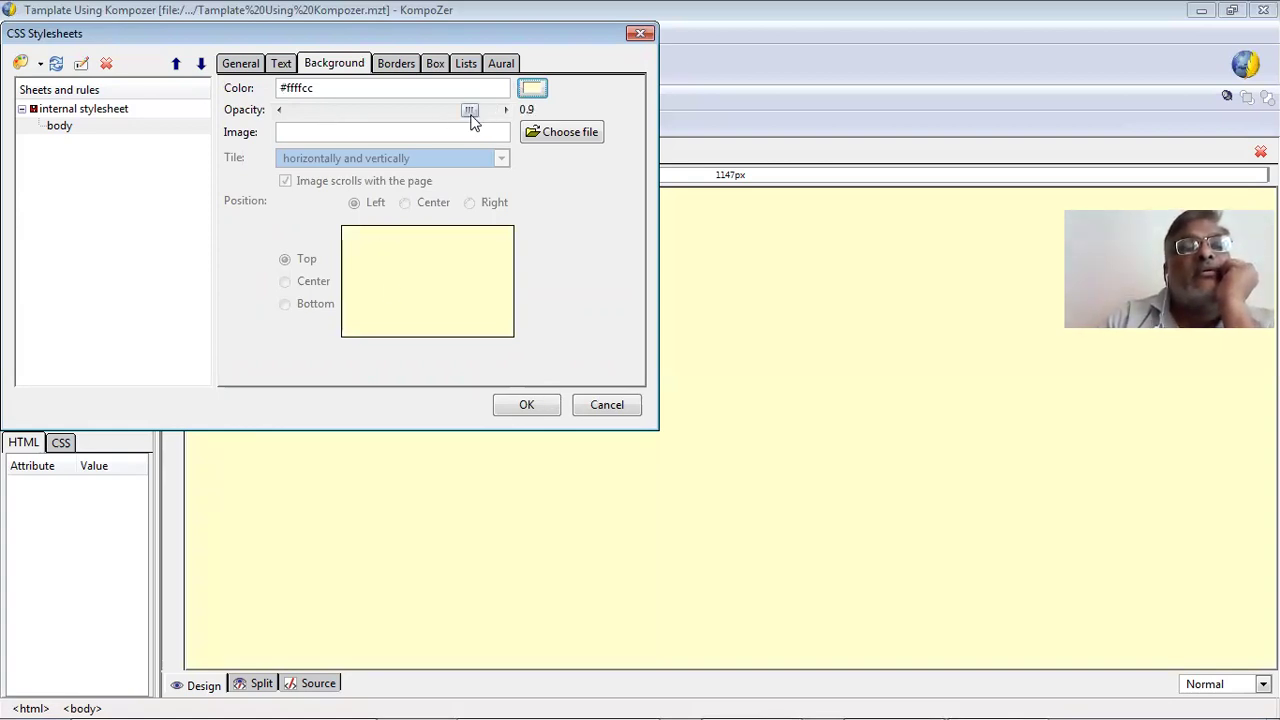
drag(460, 114, 320, 125)
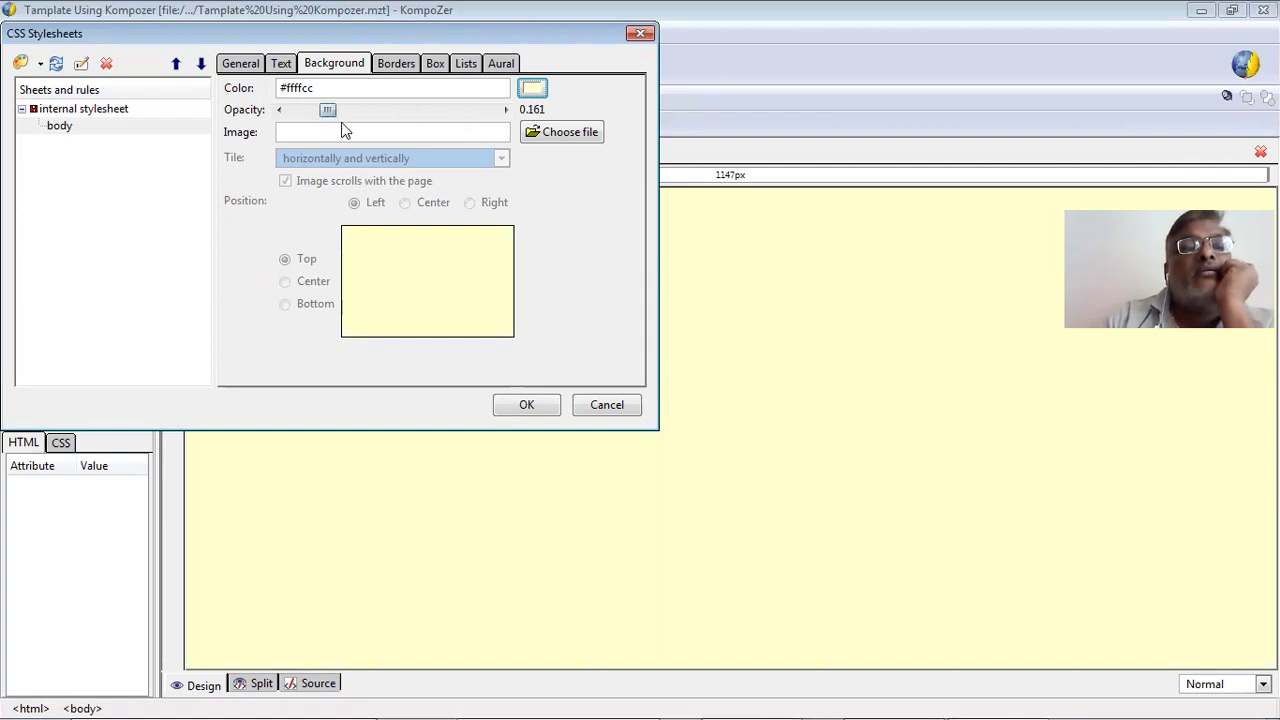
drag(429, 133, 448, 133)
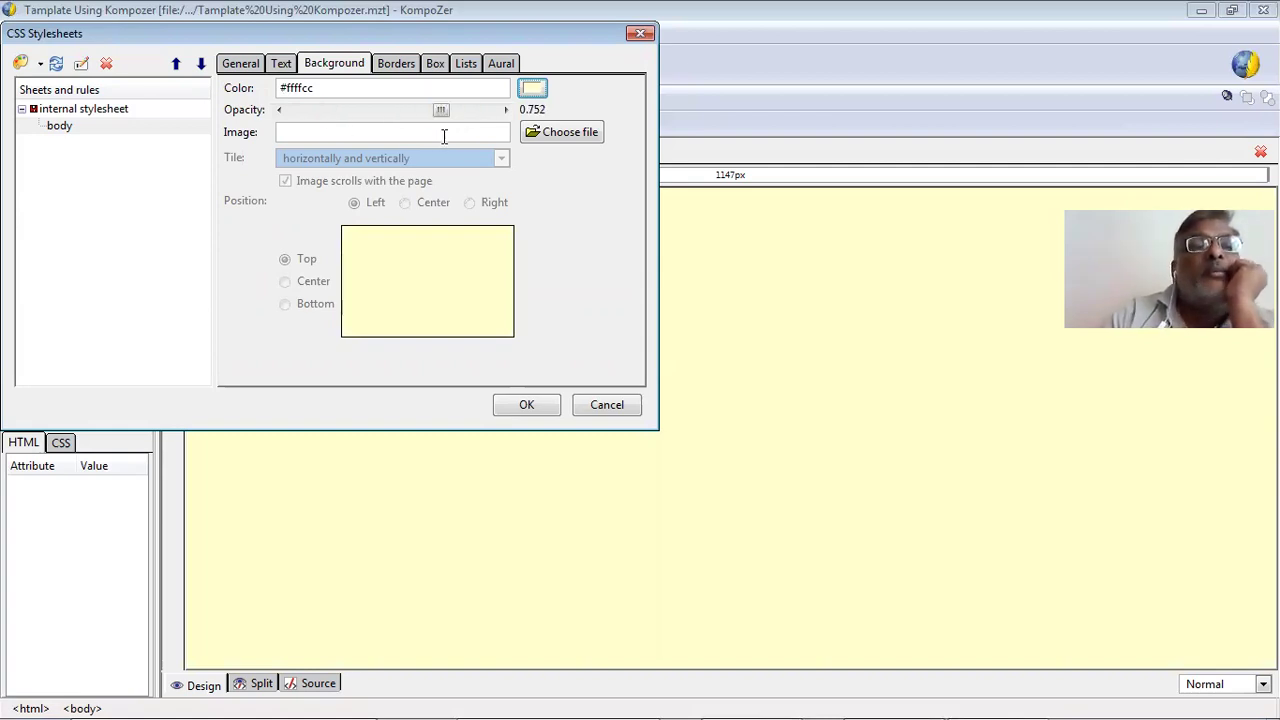
click(558, 132)
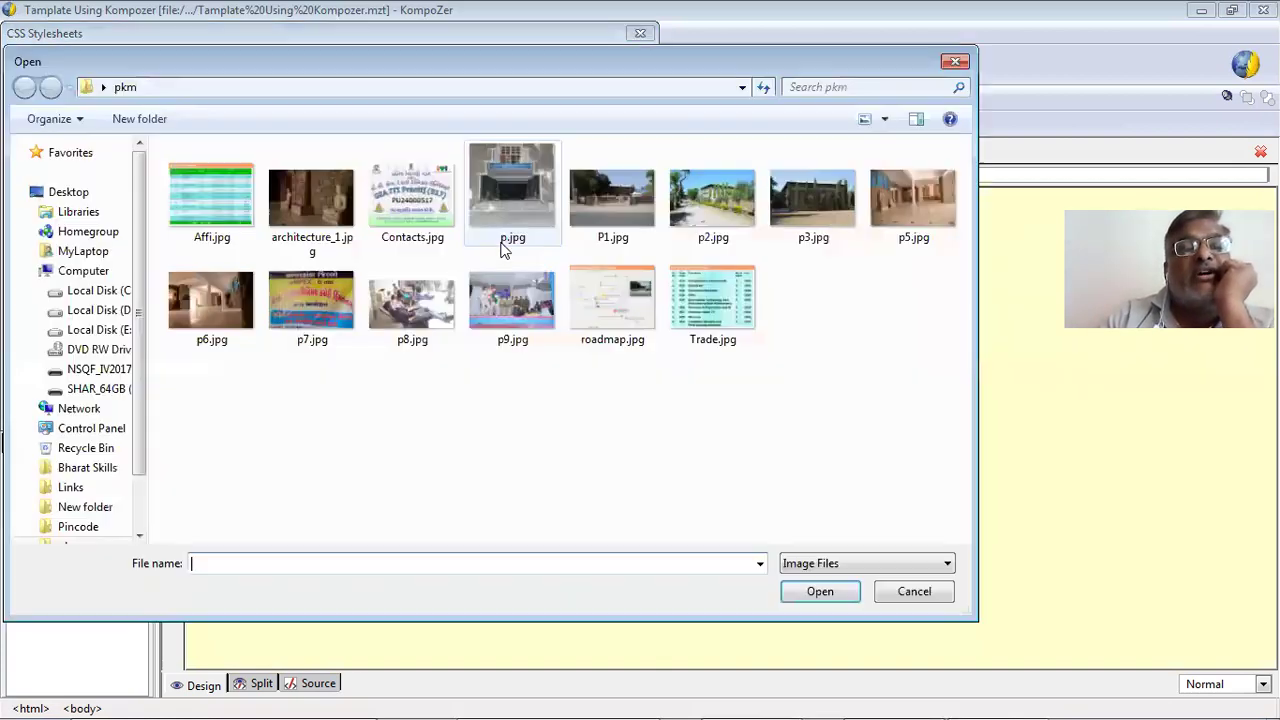
Apply p3.jpg as the body's background image, remove it, then choose p3.jpg again.
click(359, 406)
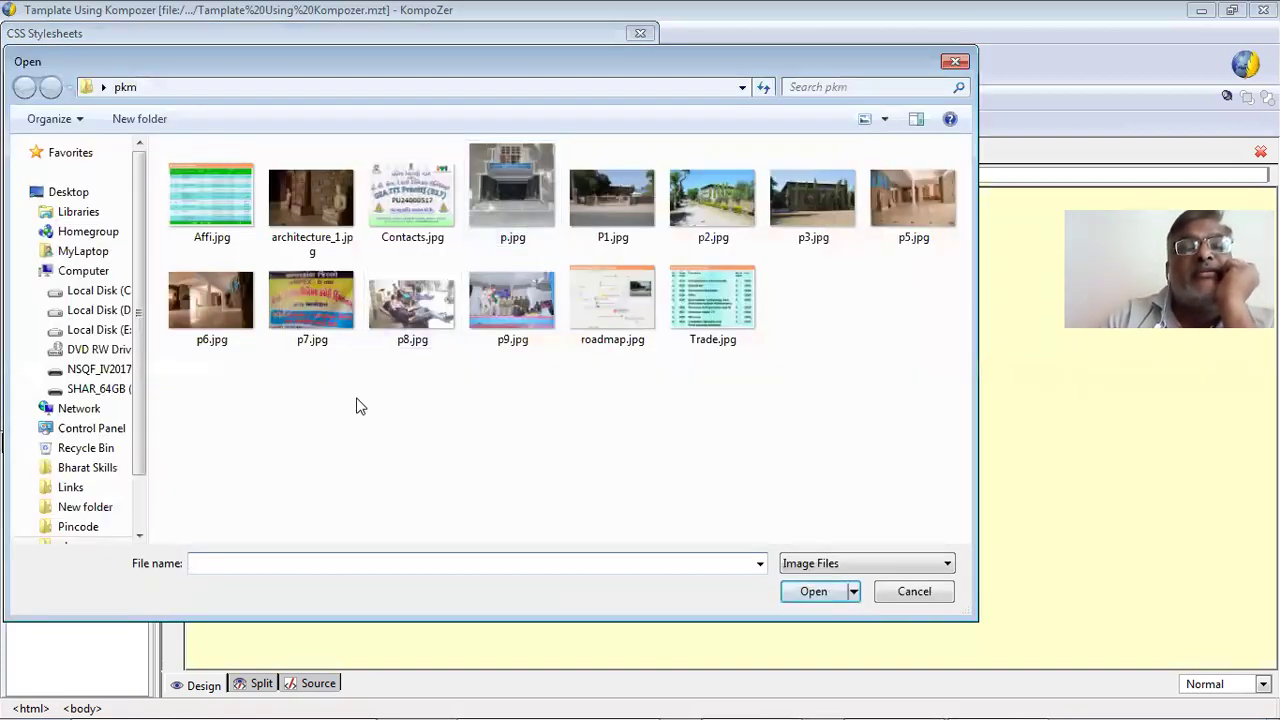
double_click(821, 201)
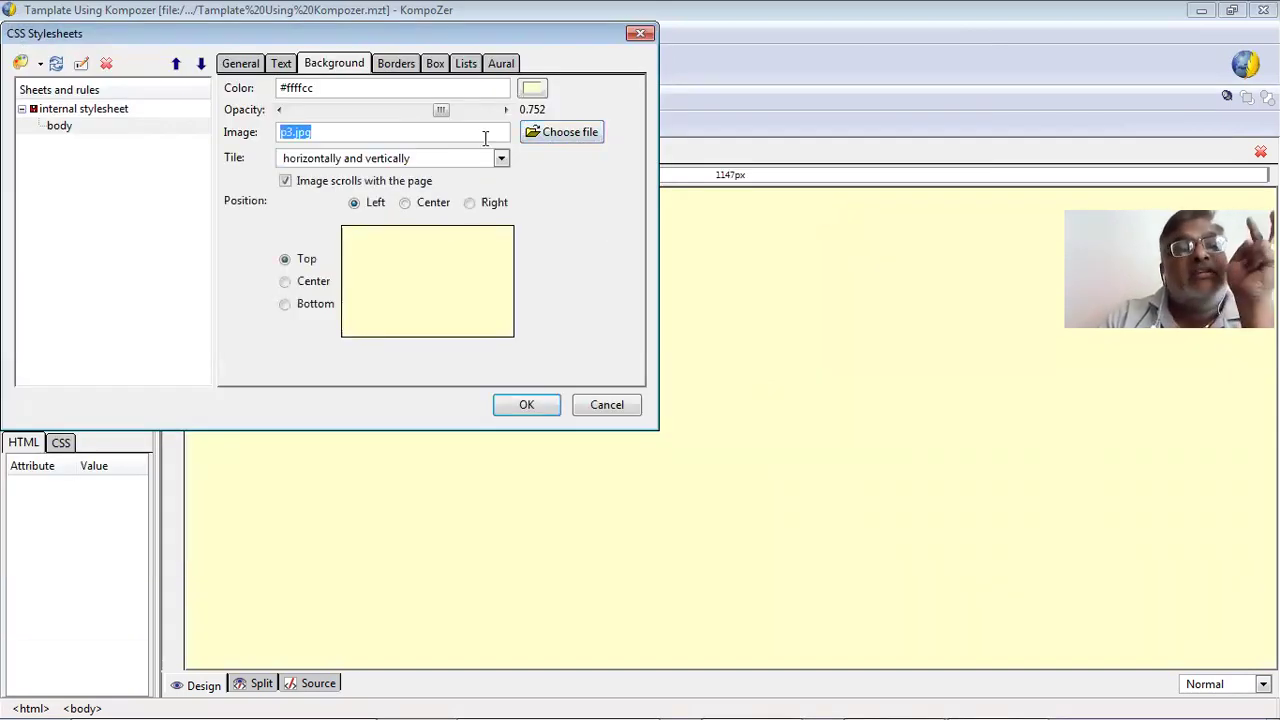
key(Delete)
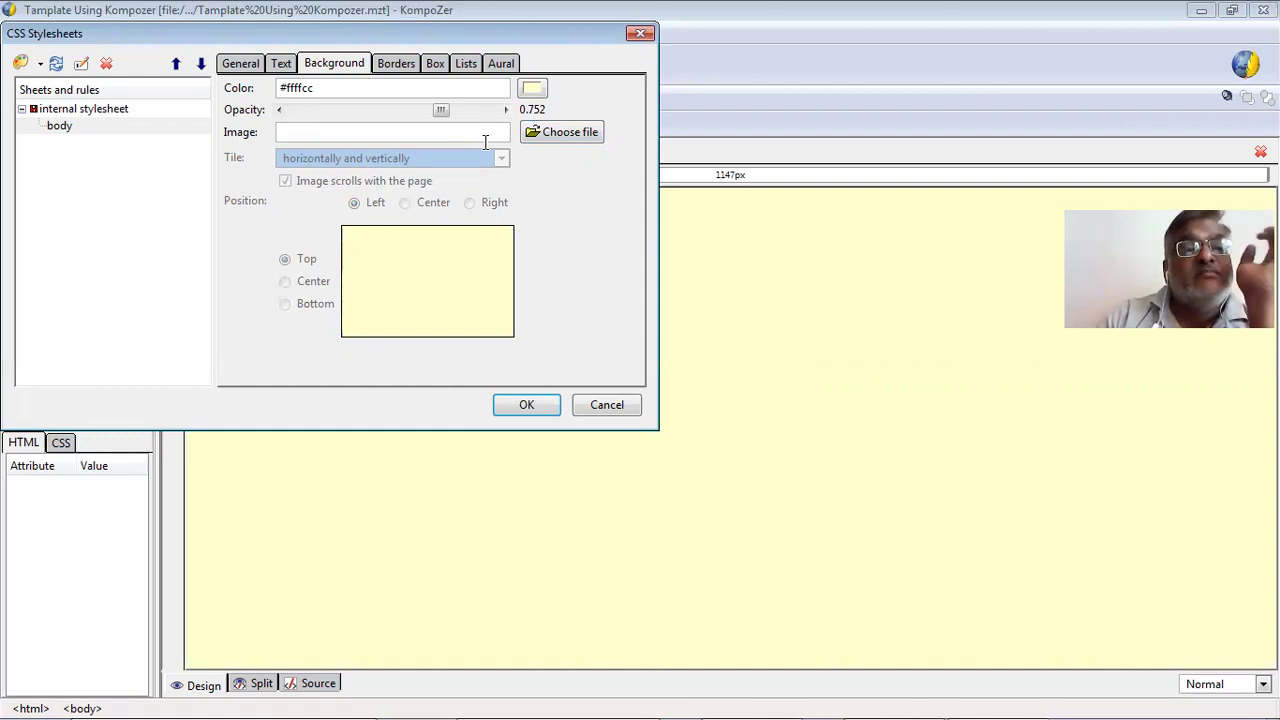
click(562, 132)
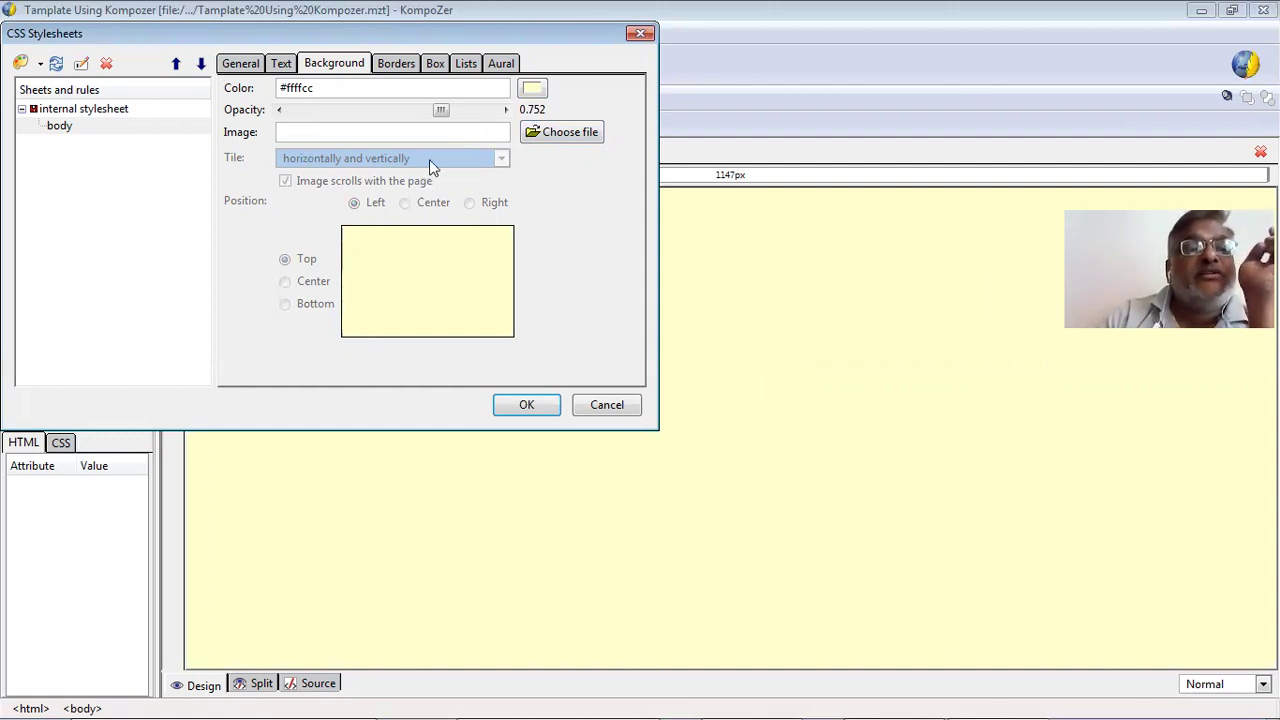
double_click(836, 208)
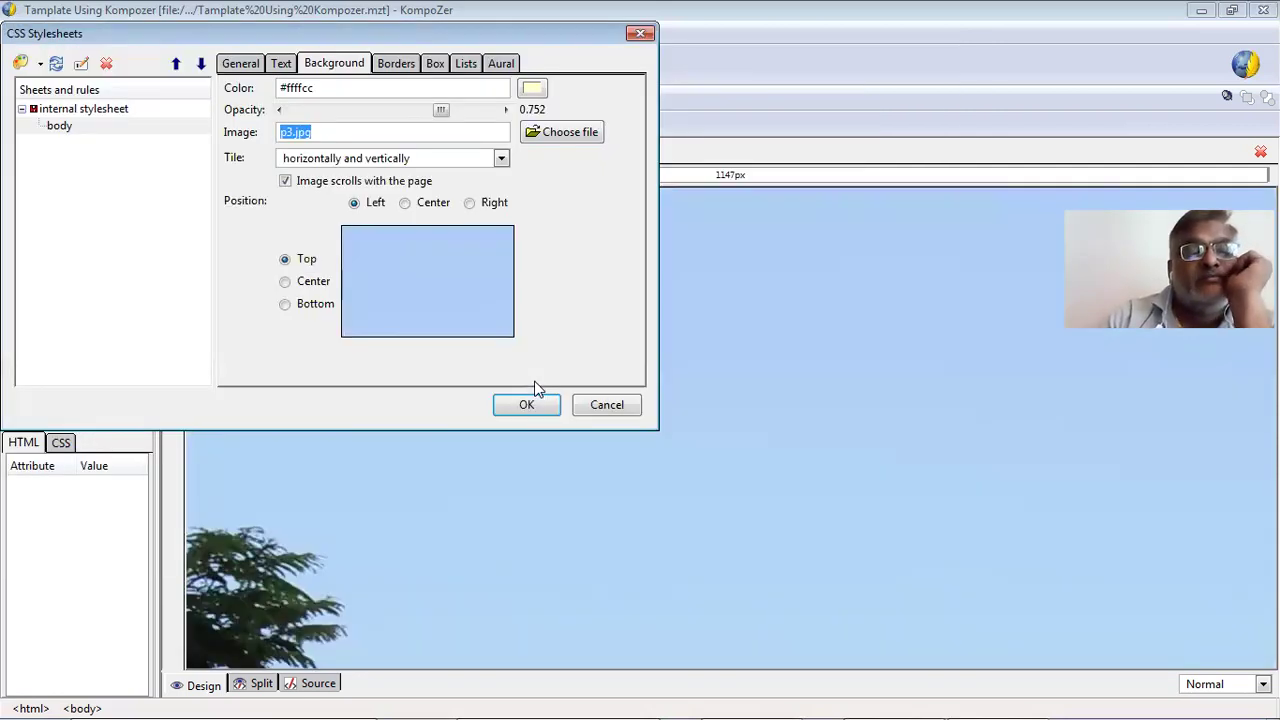
Try centered, bottom and top positions, fixed scrolling, no-repeat, then tile both directions again.
click(405, 206)
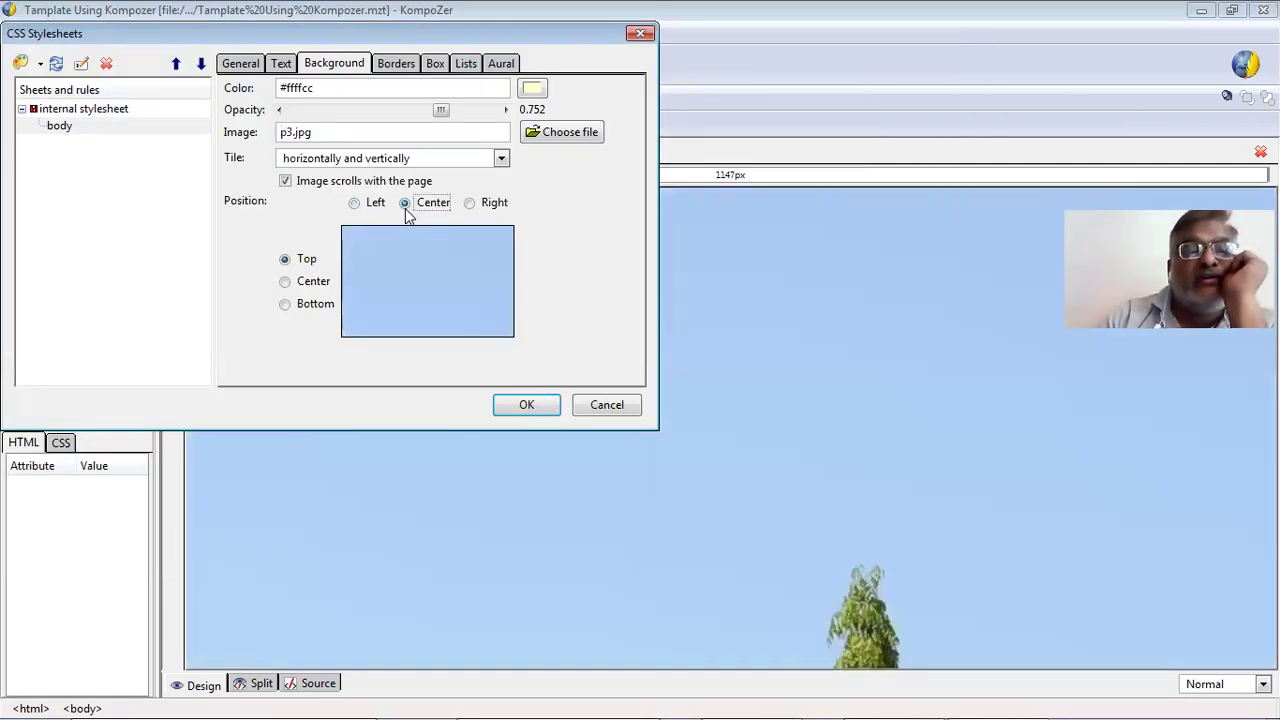
click(286, 305)
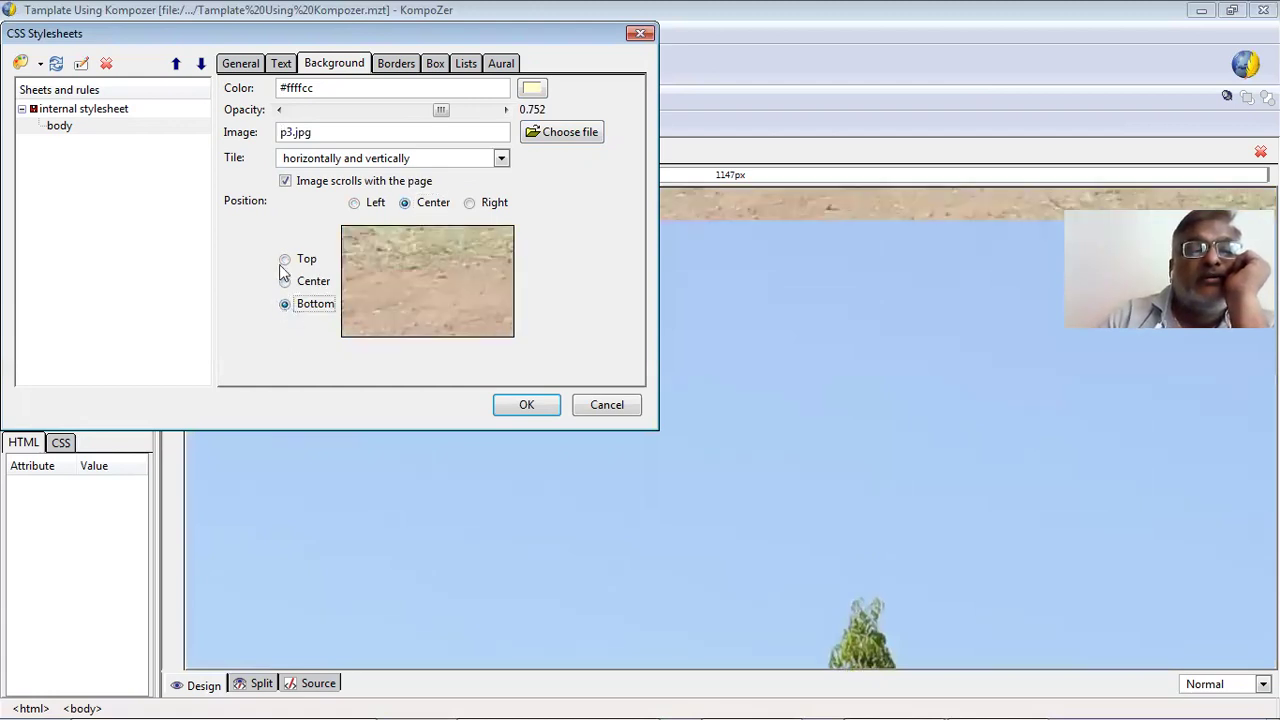
click(285, 260)
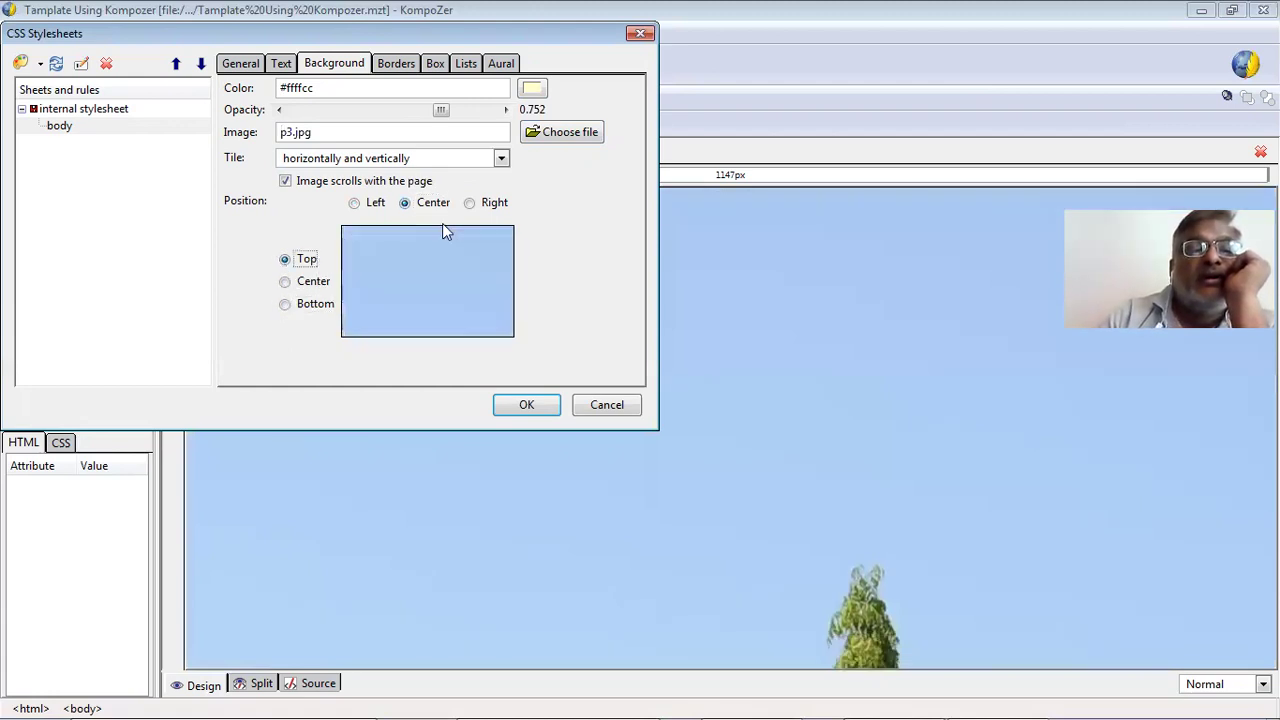
click(382, 186)
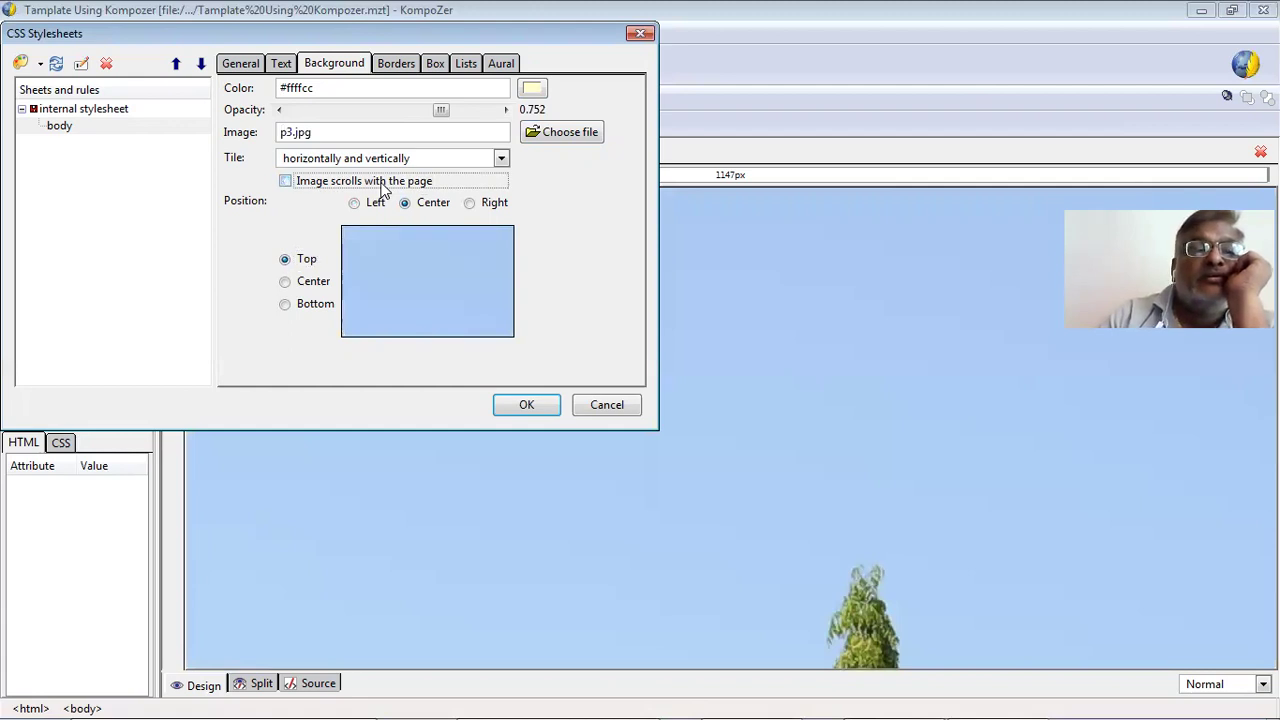
click(426, 163)
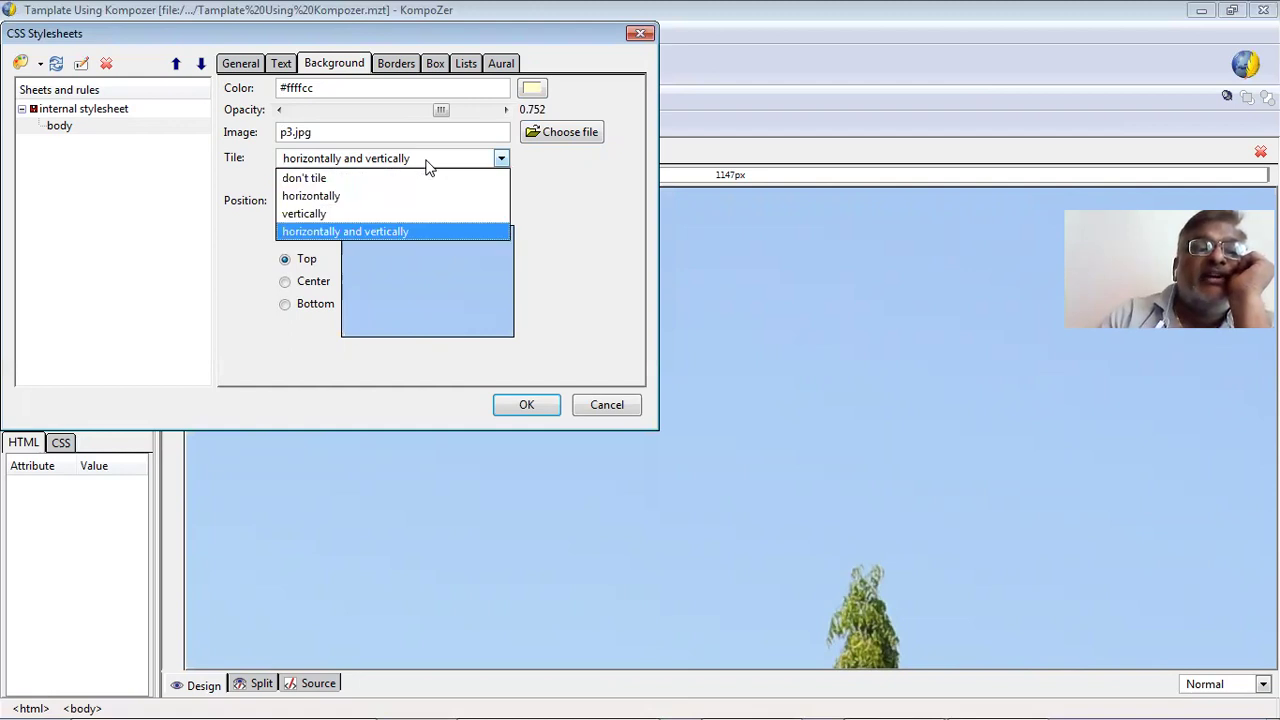
click(440, 179)
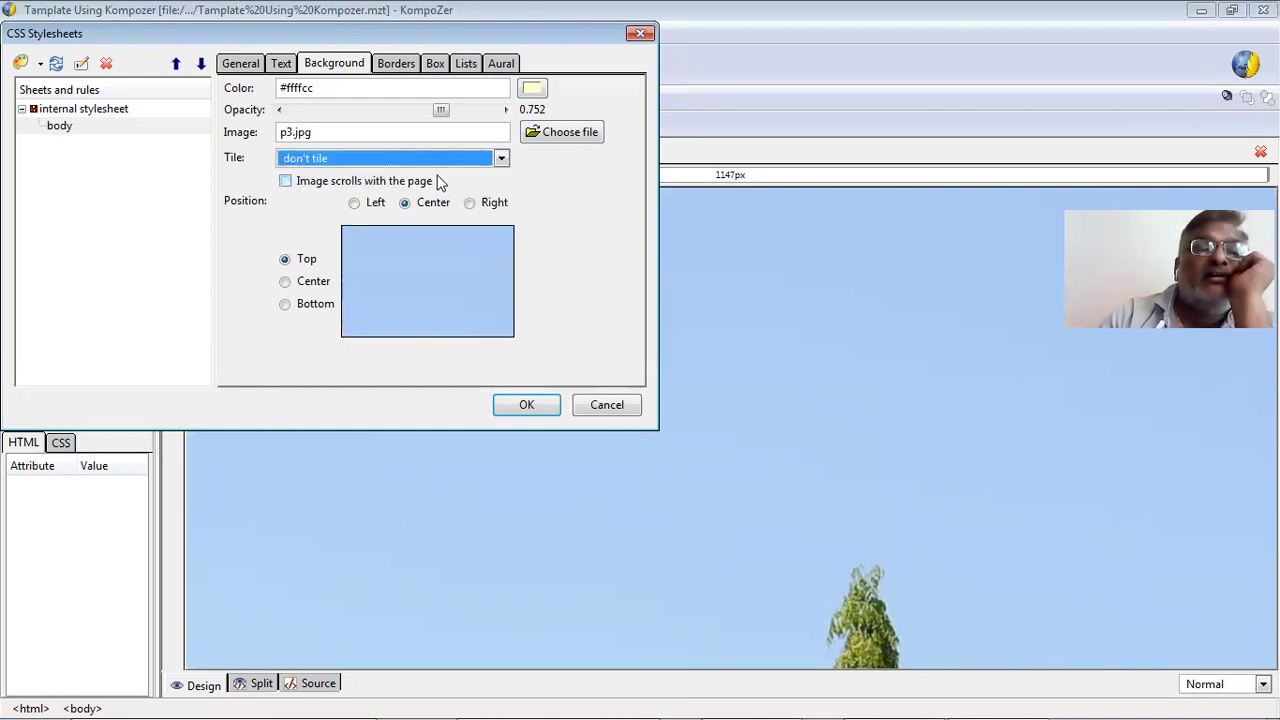
click(435, 161)
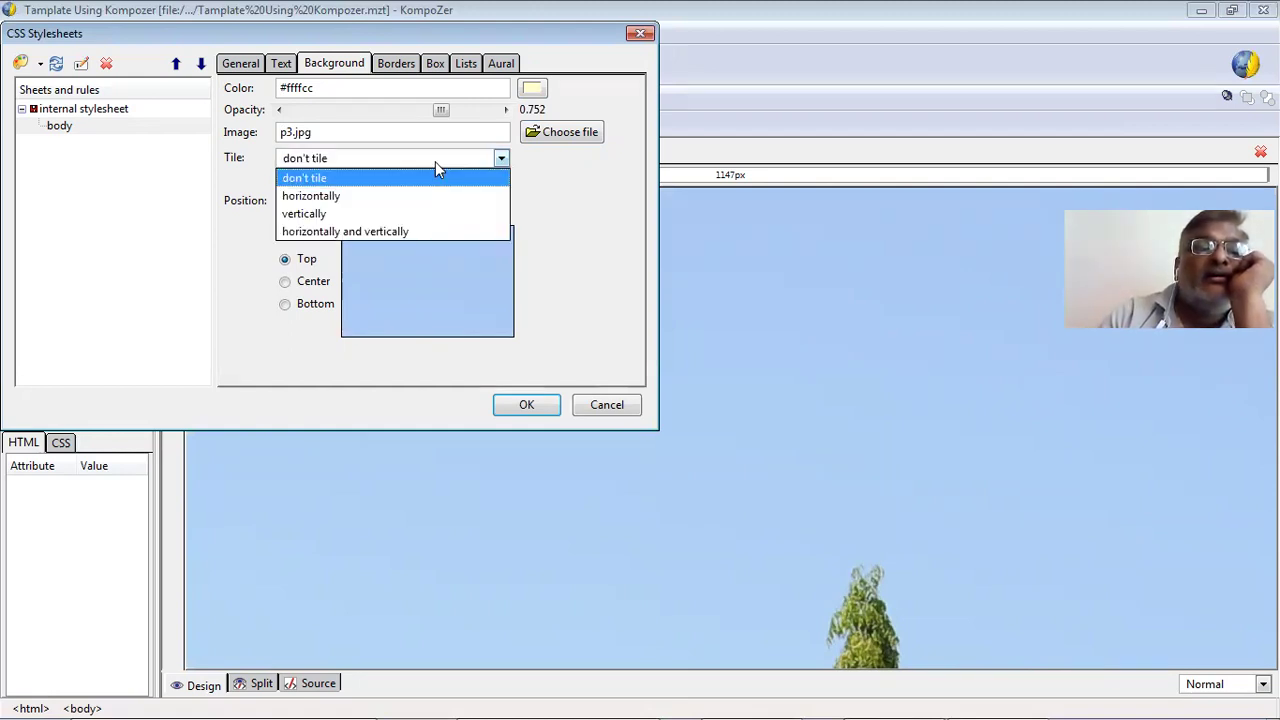
click(437, 233)
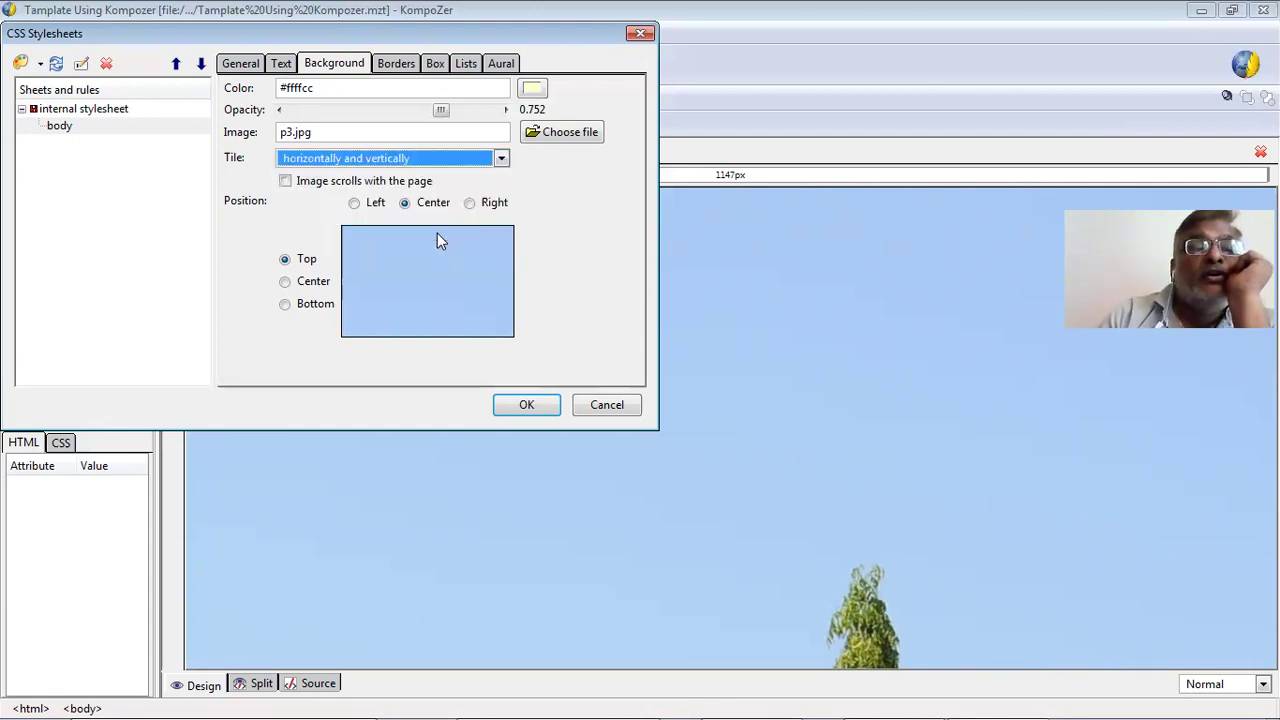
Clear the background Image field so the page returns to plain #ffffcc pale yellow.
click(431, 133)
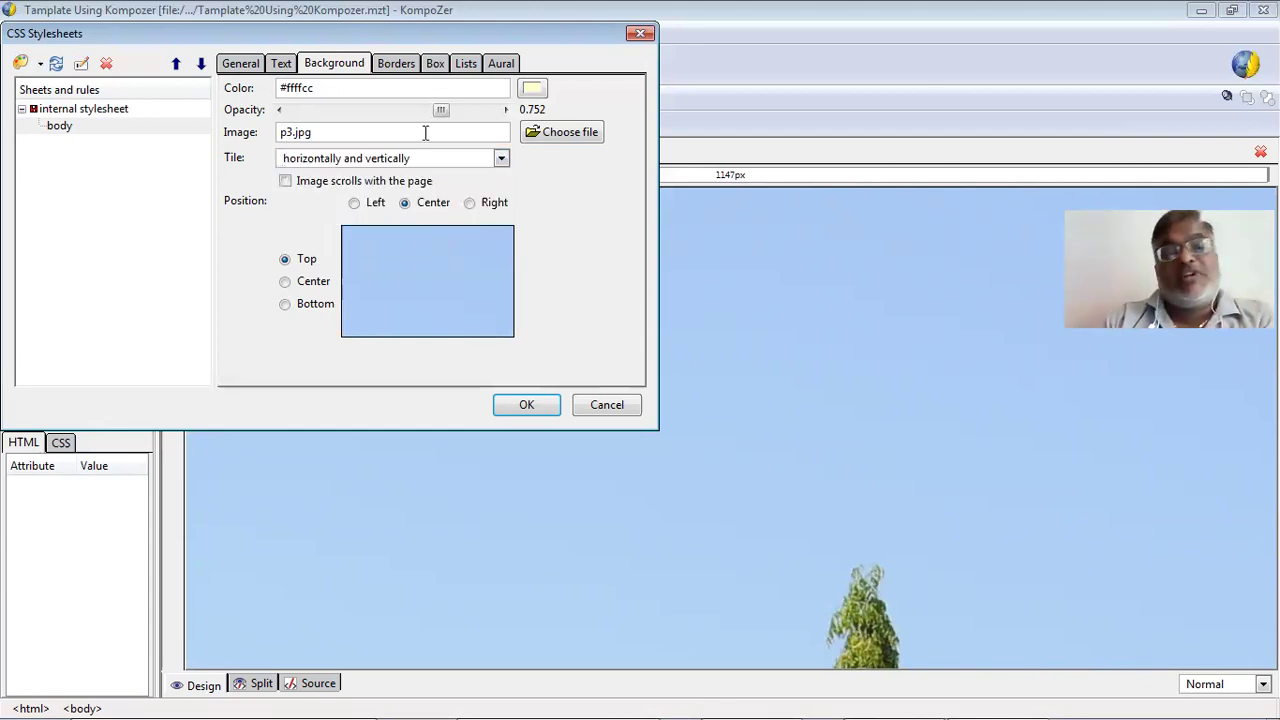
key(BackSpace)
key(BackSpace)
key(BackSpace)
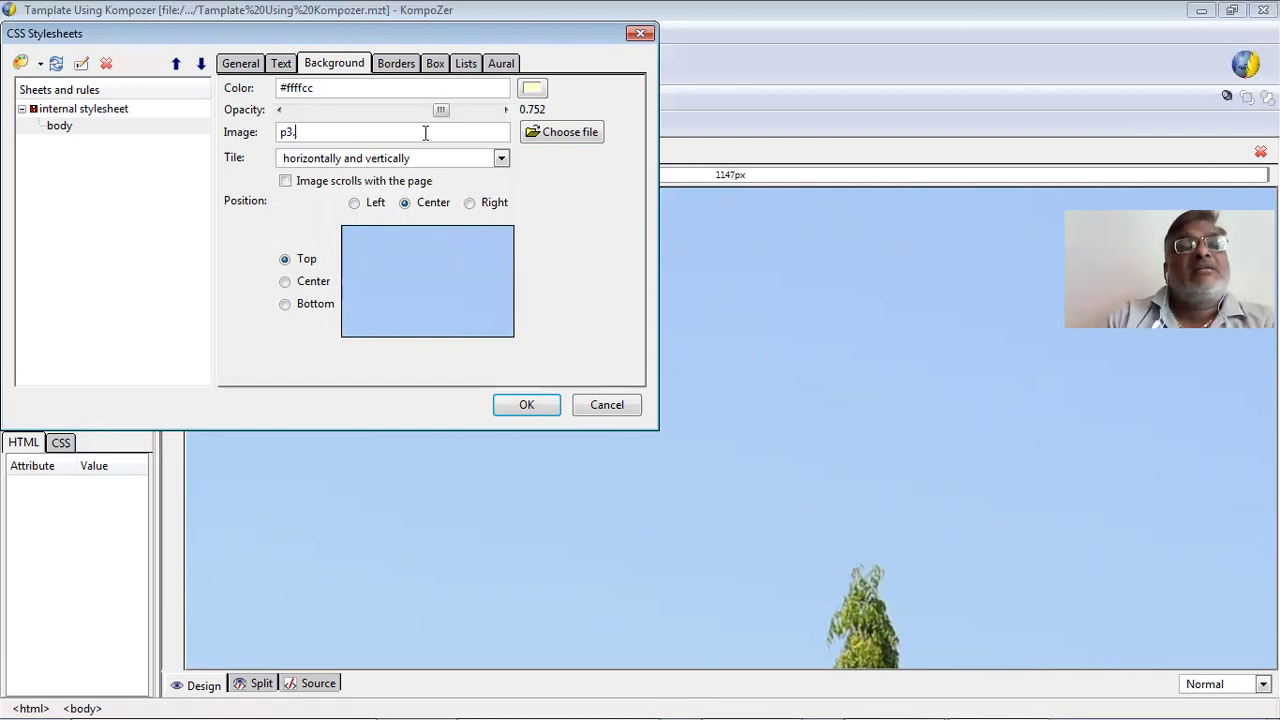
key(BackSpace)
key(BackSpace)
key(BackSpace)
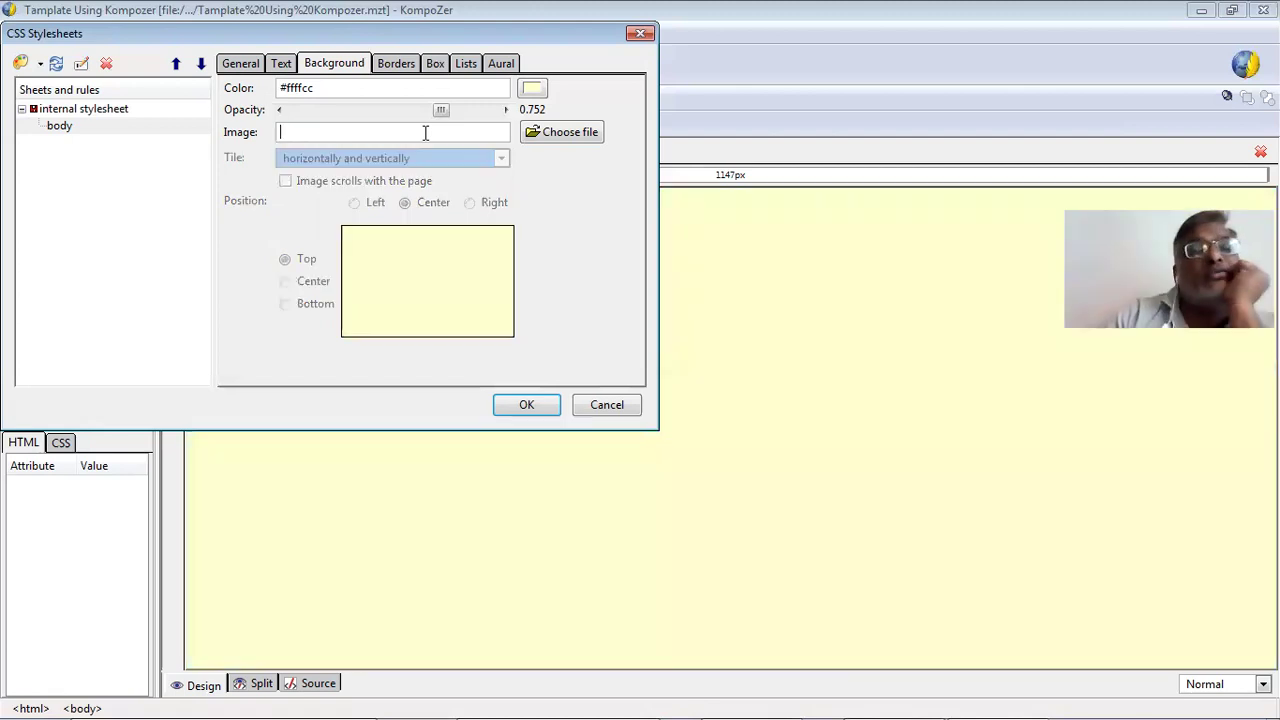
click(395, 63)
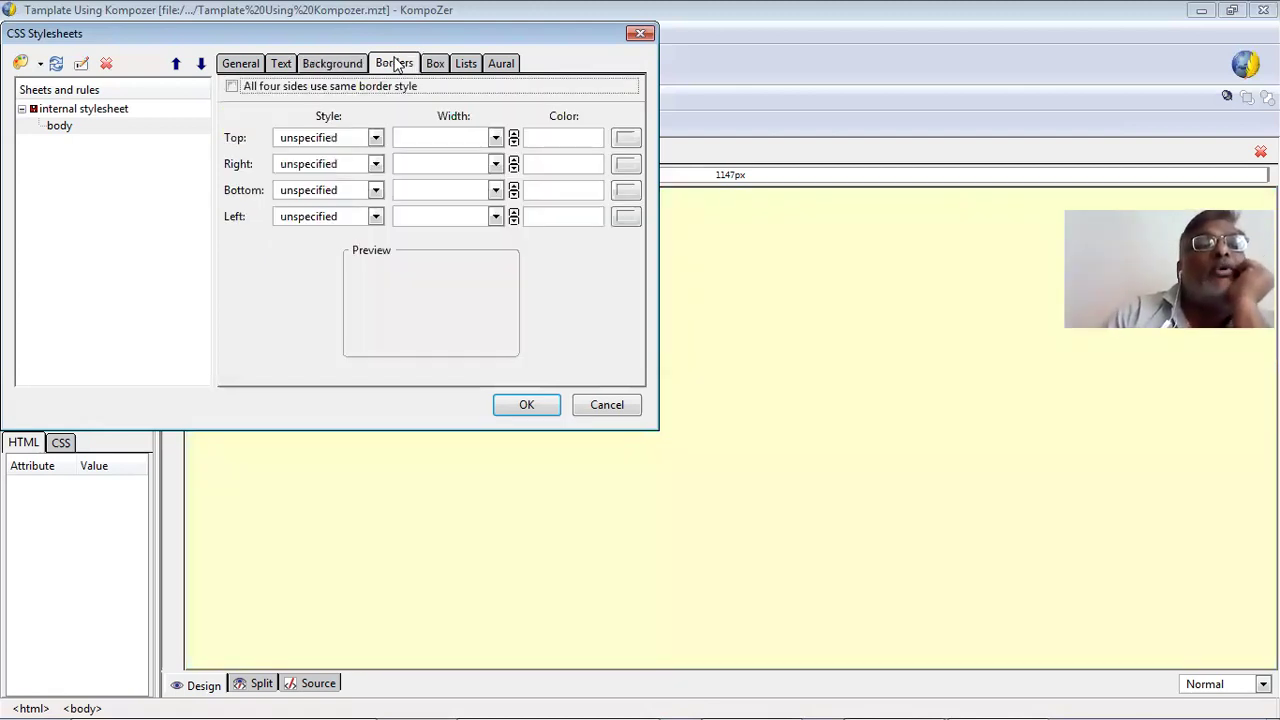
Use the same border style on all four sides, trying solid, dashed and ridge.
click(394, 86)
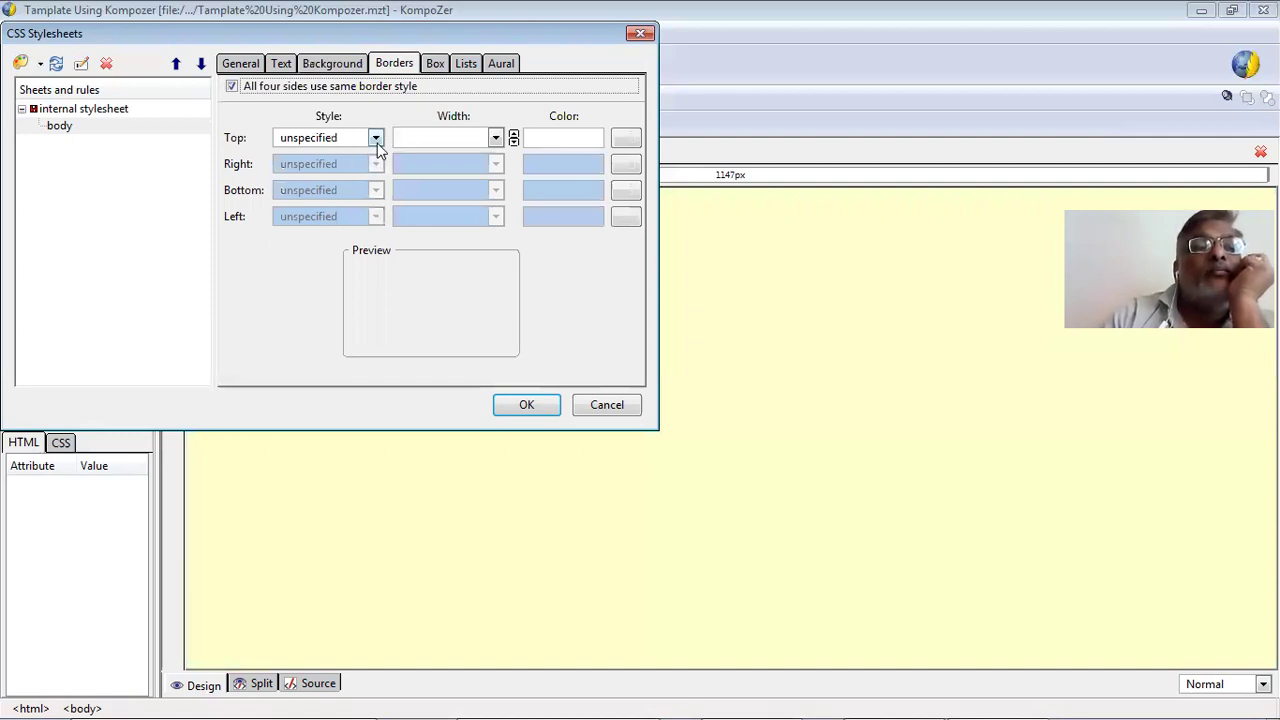
click(376, 138)
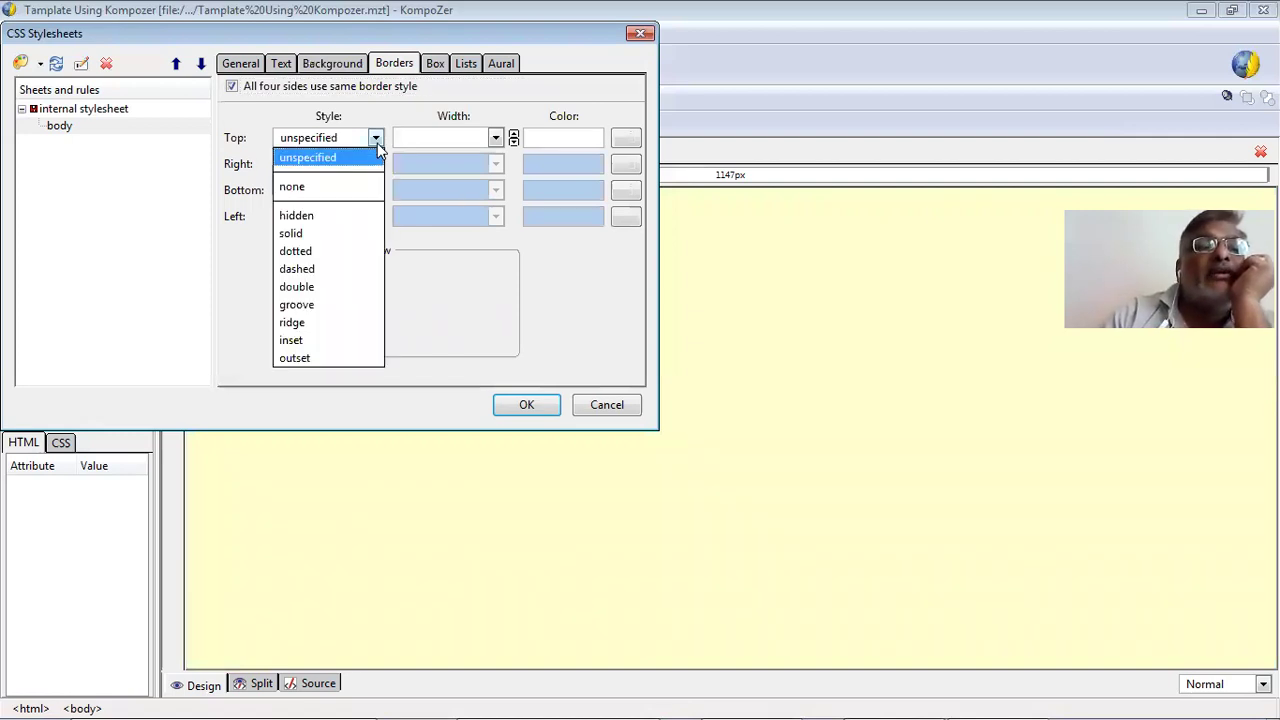
click(358, 229)
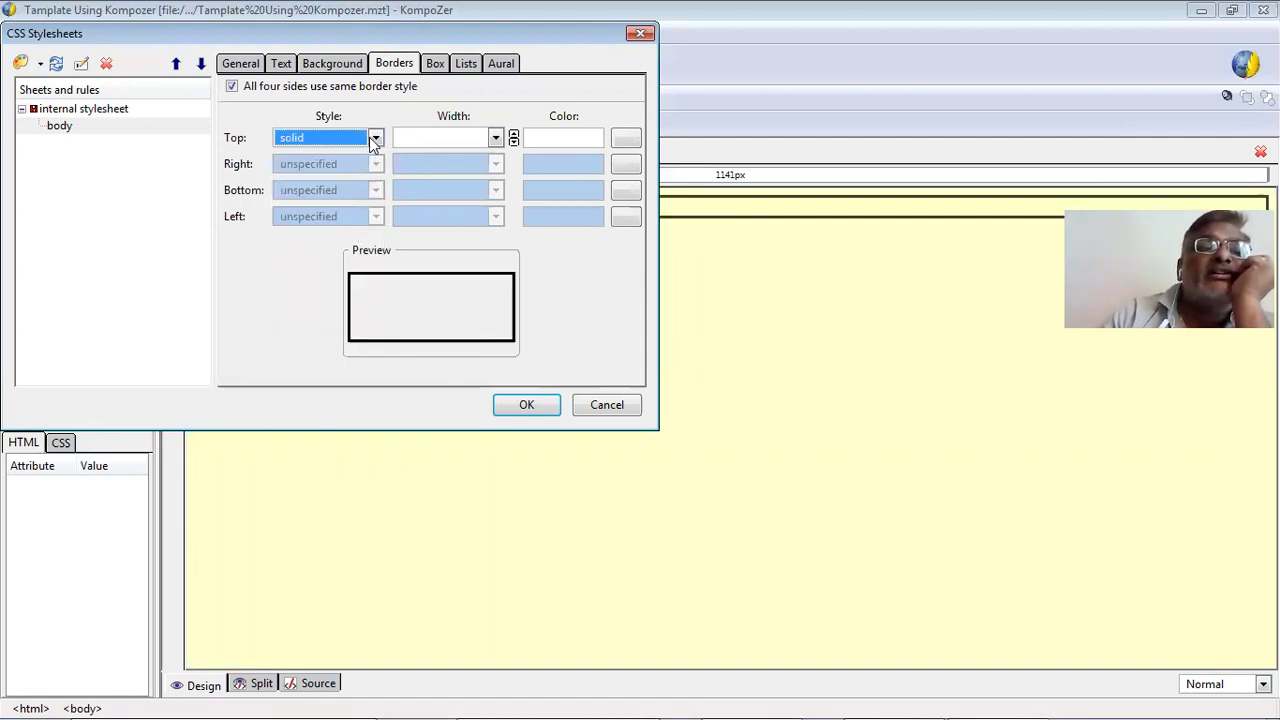
click(375, 140)
click(371, 267)
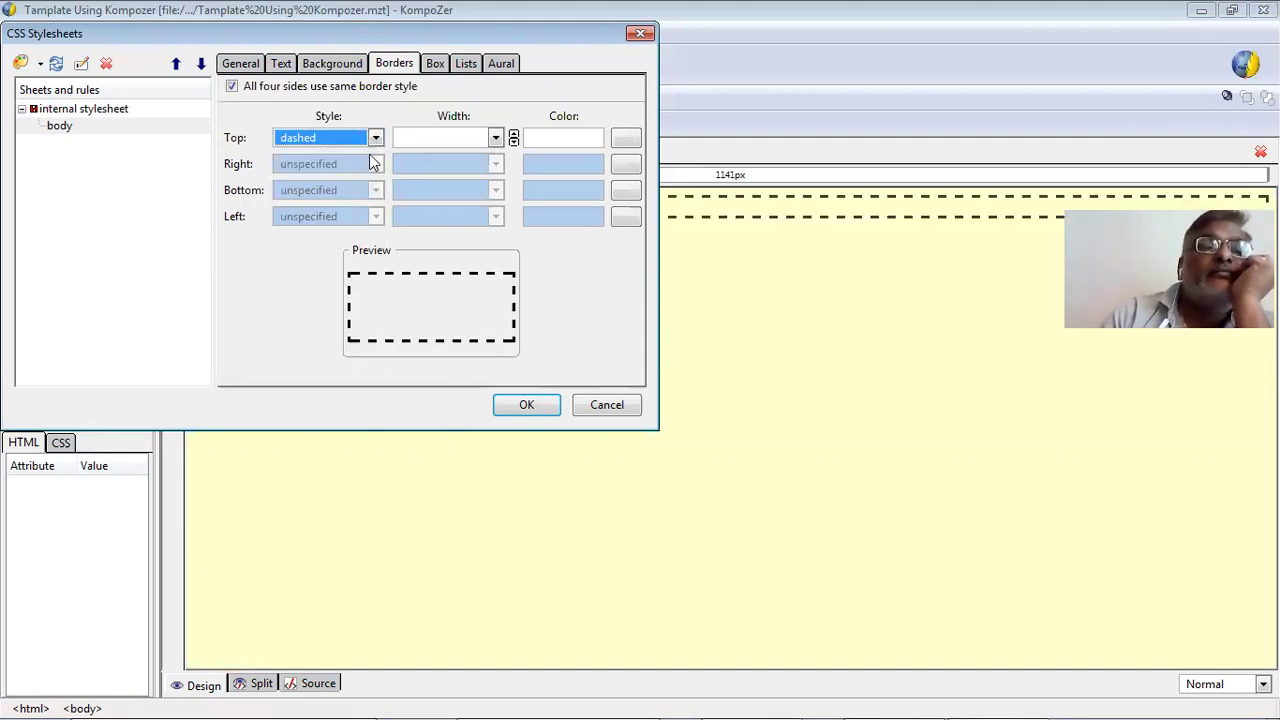
click(375, 141)
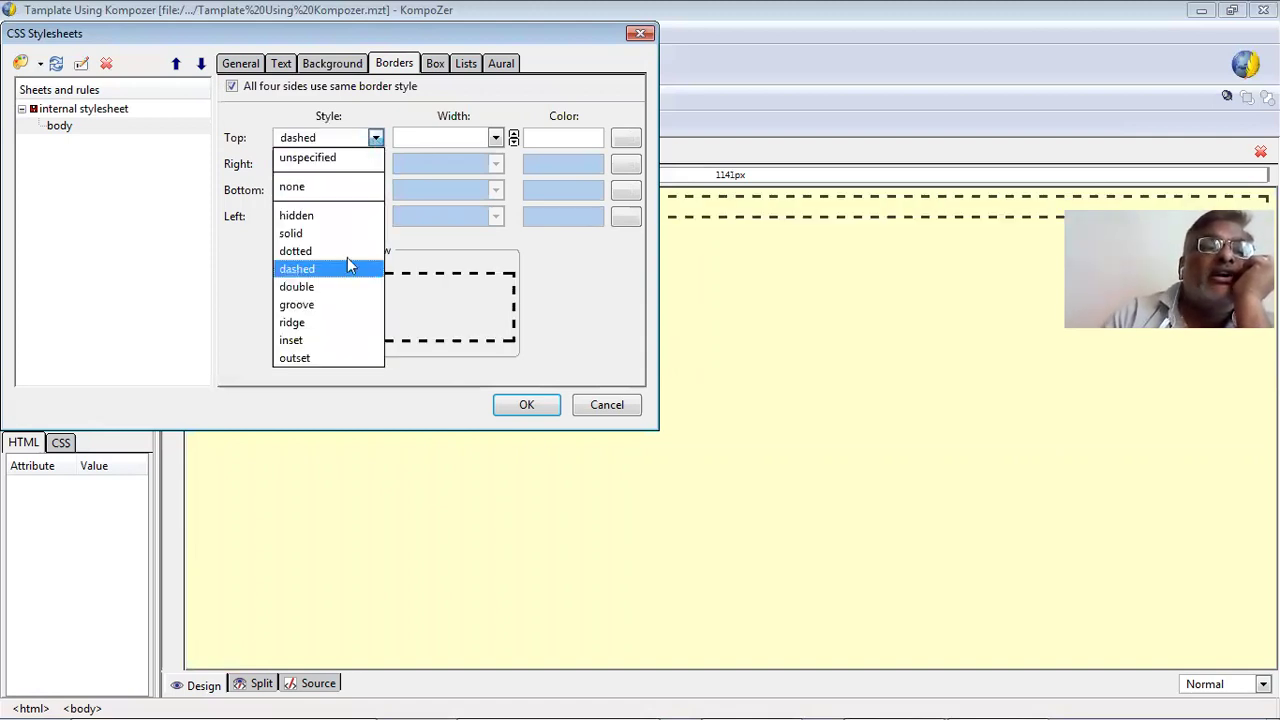
click(337, 318)
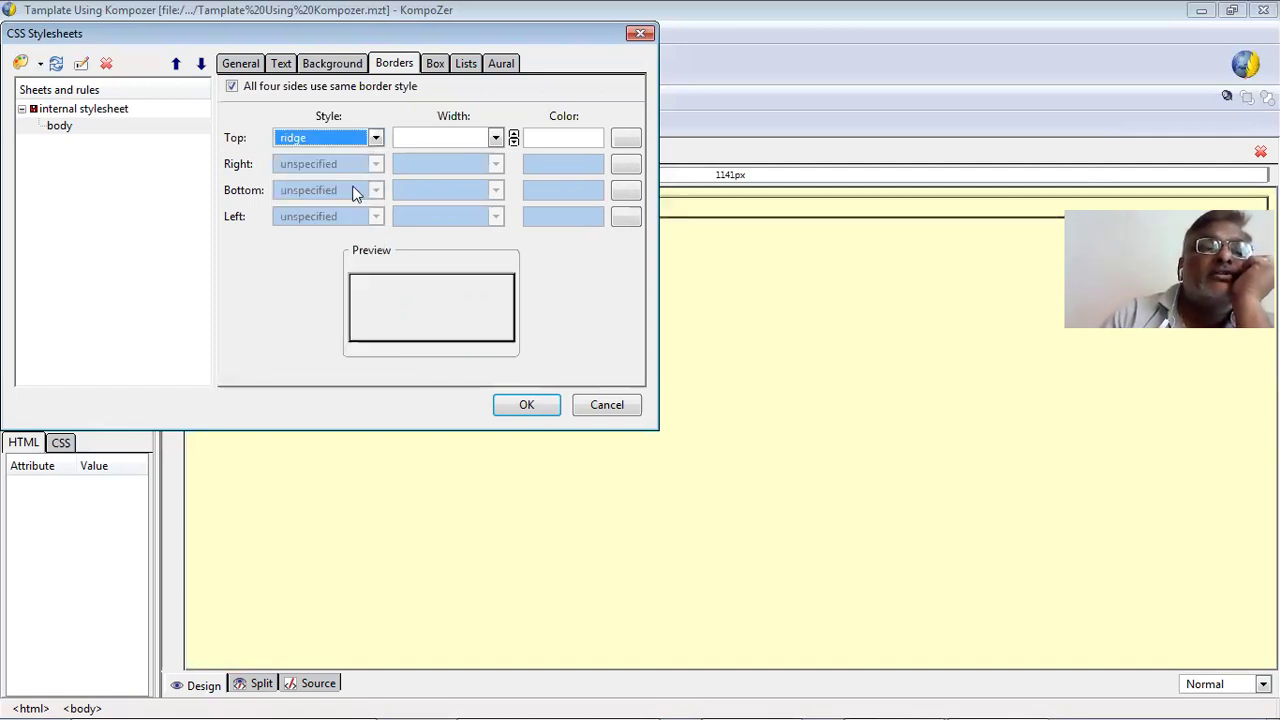
Compare groove, inset and outset borders, then settle on a ridge border for the body.
click(373, 140)
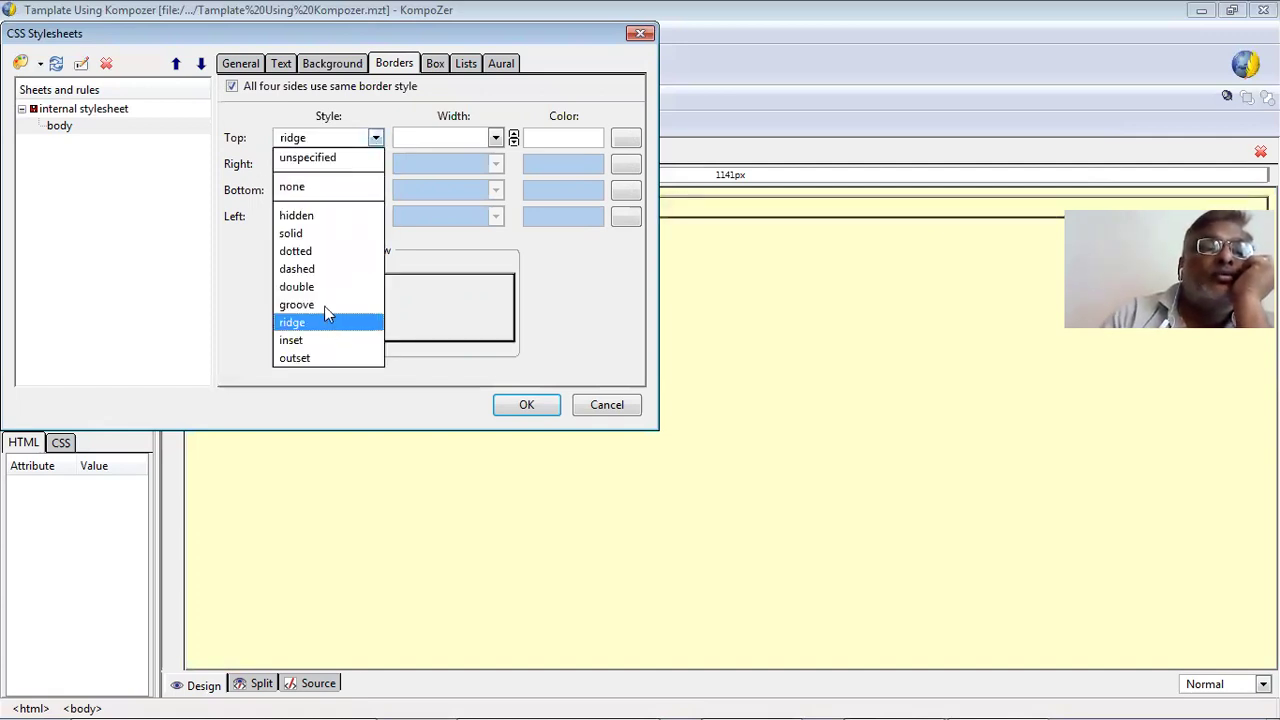
click(324, 305)
key(alt+Down)
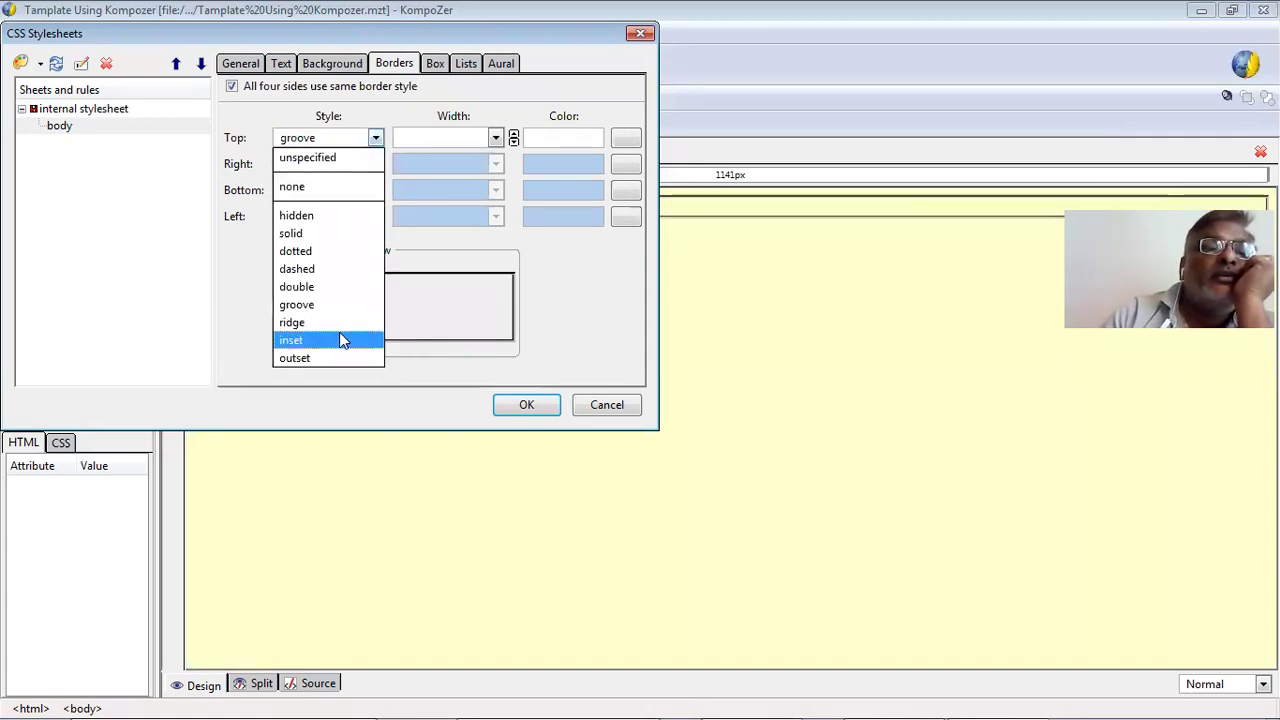
click(339, 340)
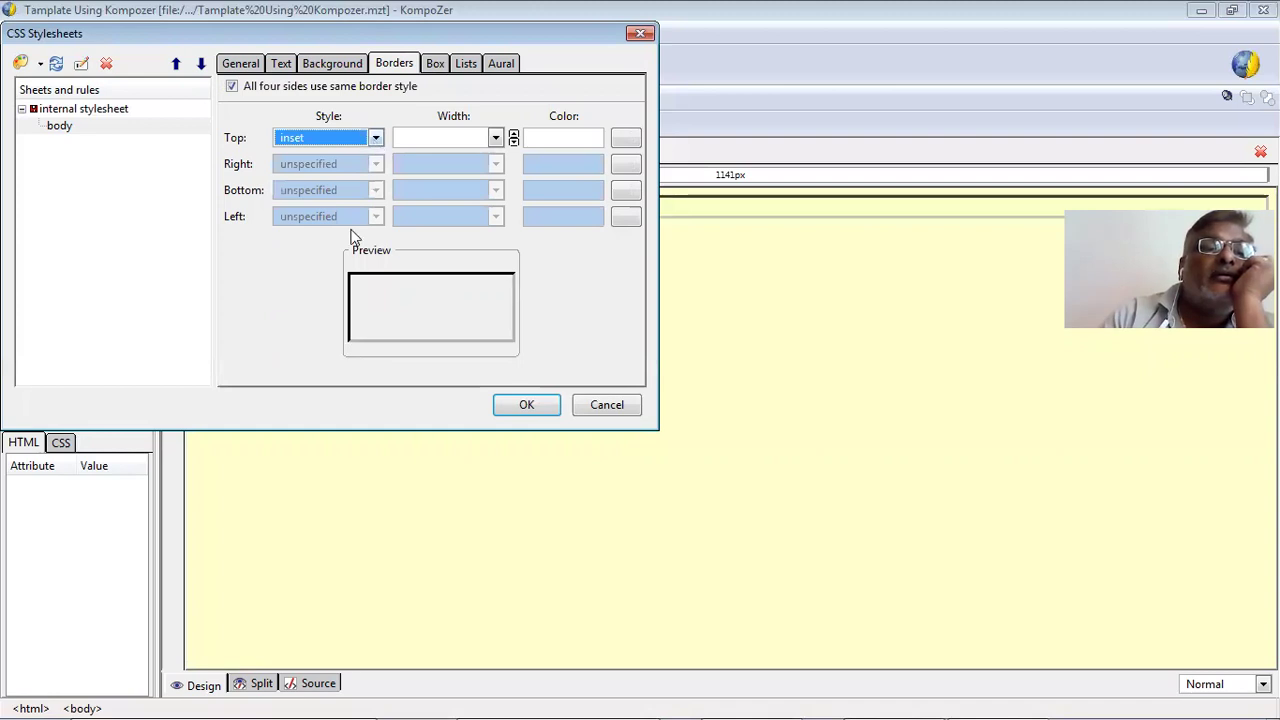
key(alt+Down)
click(323, 358)
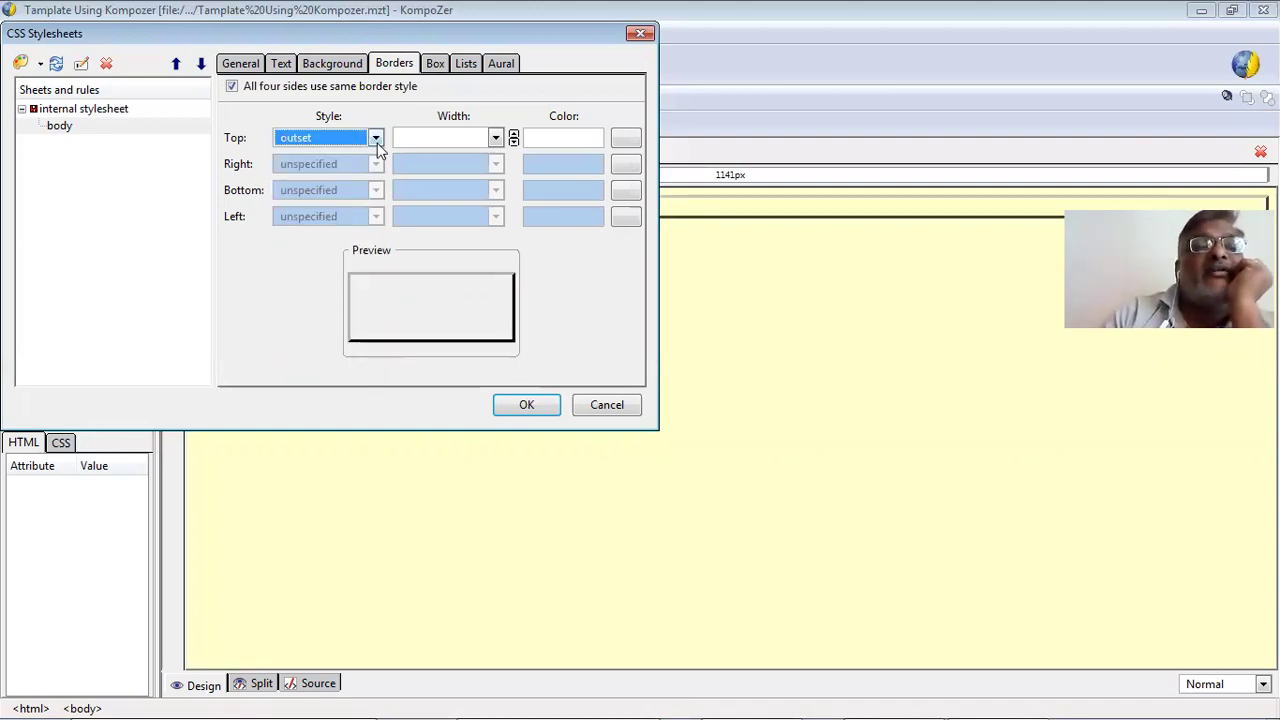
key(alt+Down)
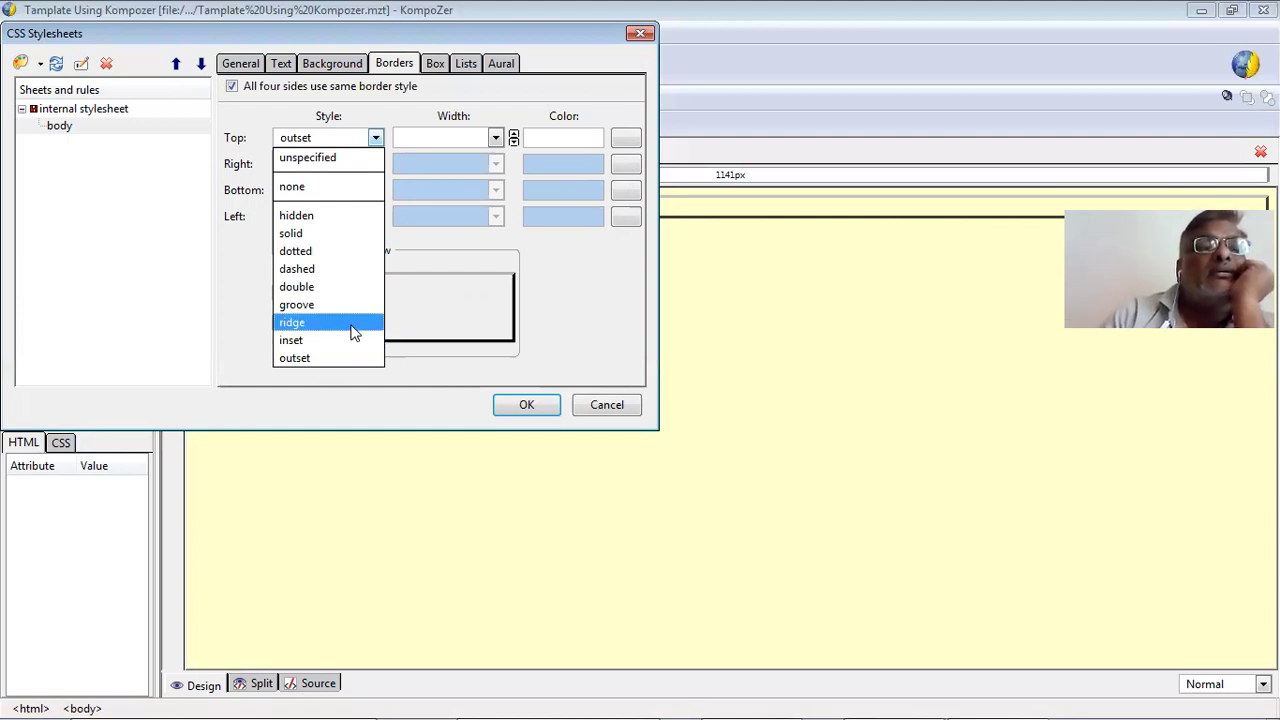
click(354, 322)
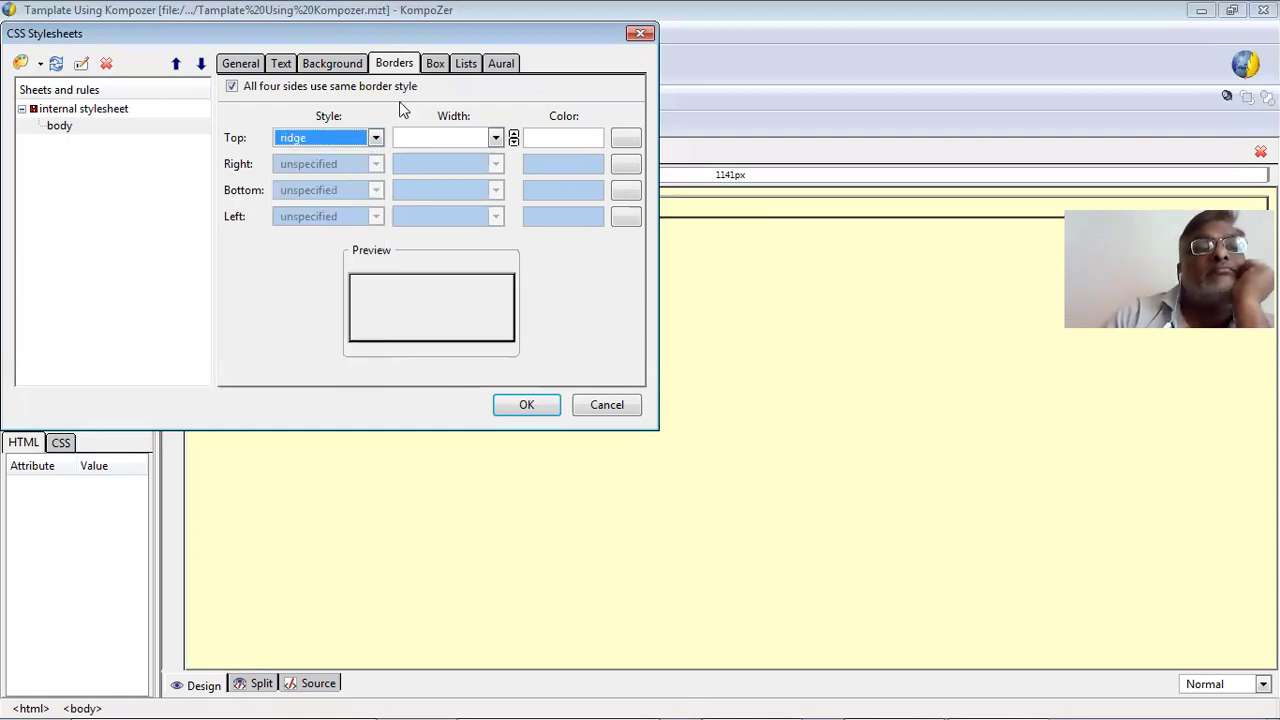
click(435, 64)
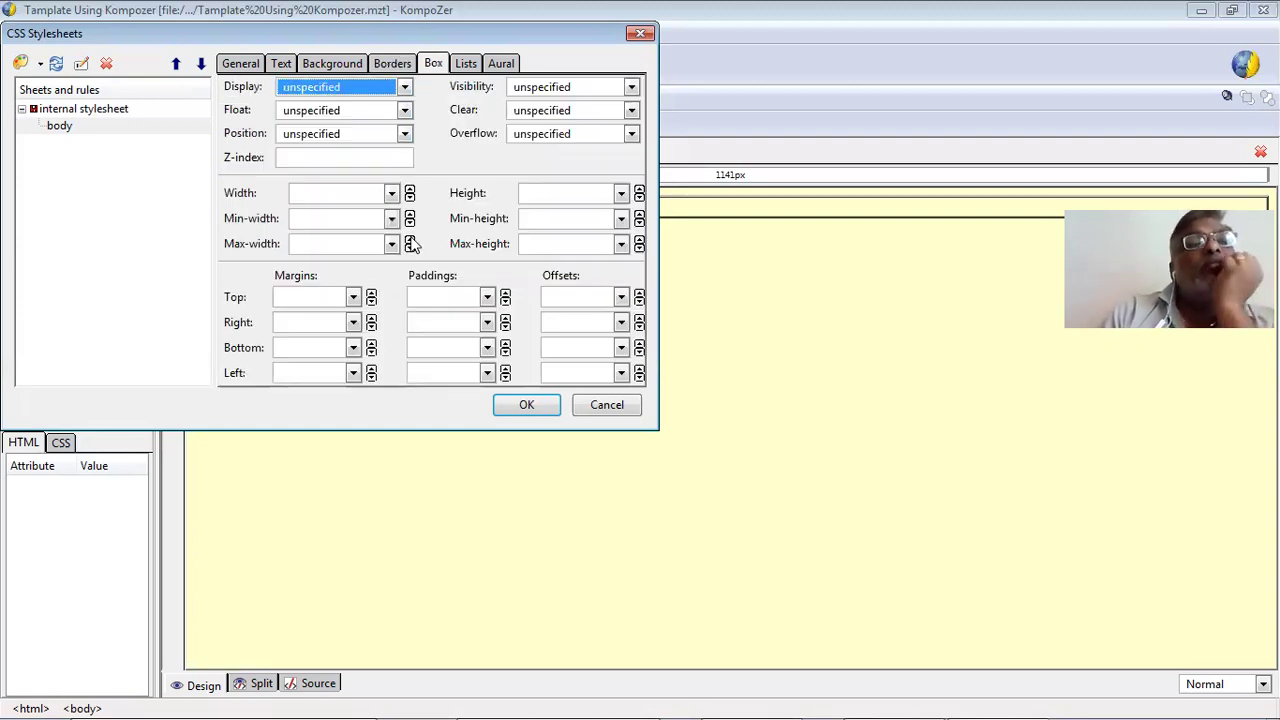
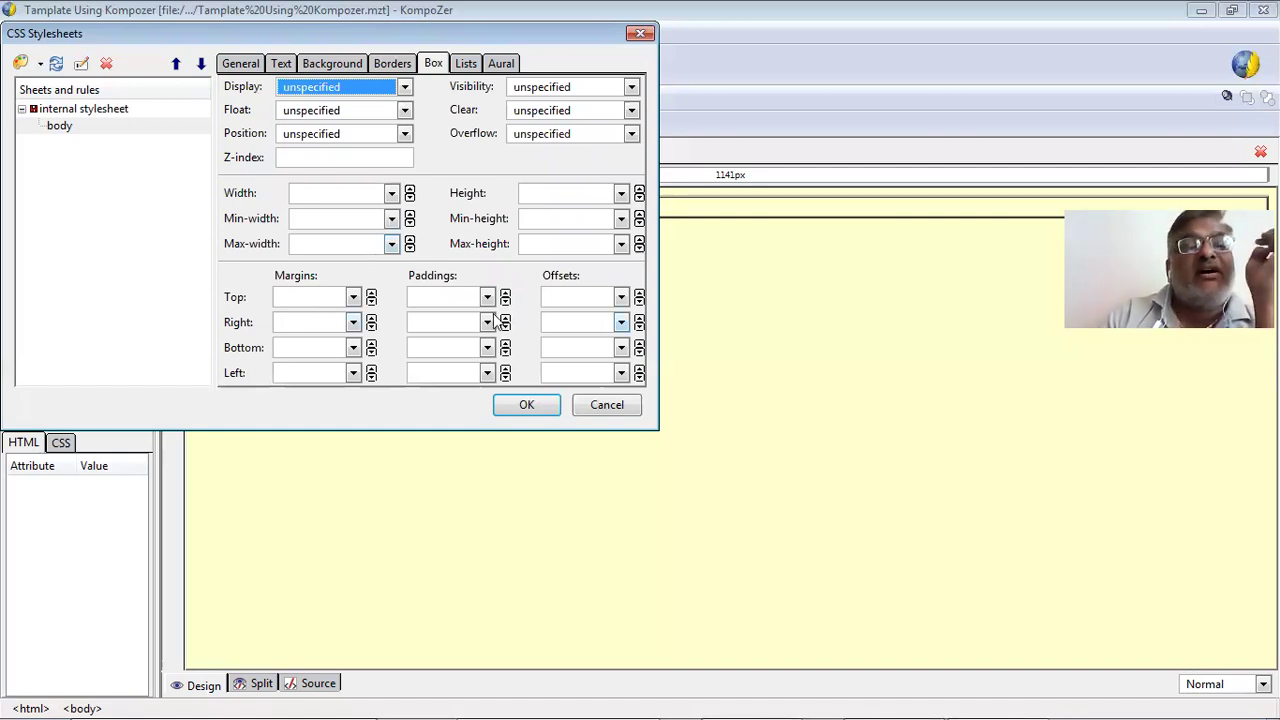
Look through the body rule's Lists and Aural settings without changing them, then apply and close the stylesheet dialog.
click(467, 65)
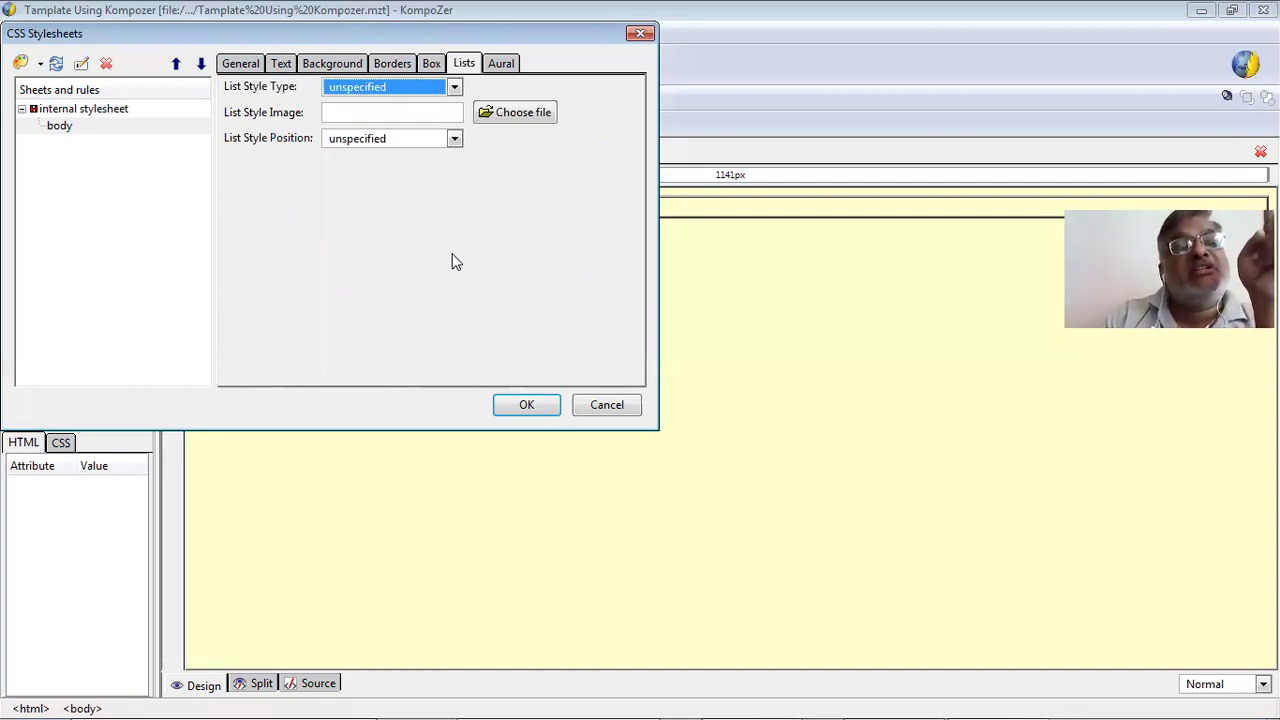
click(454, 87)
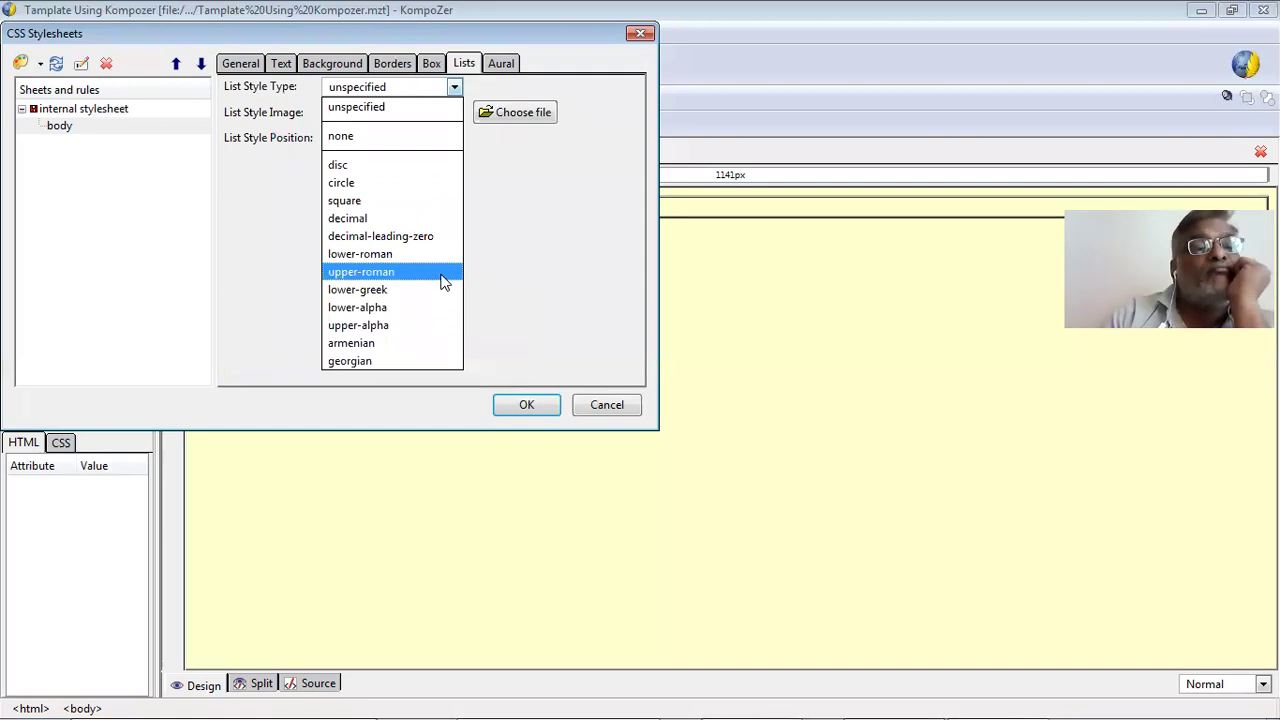
click(527, 166)
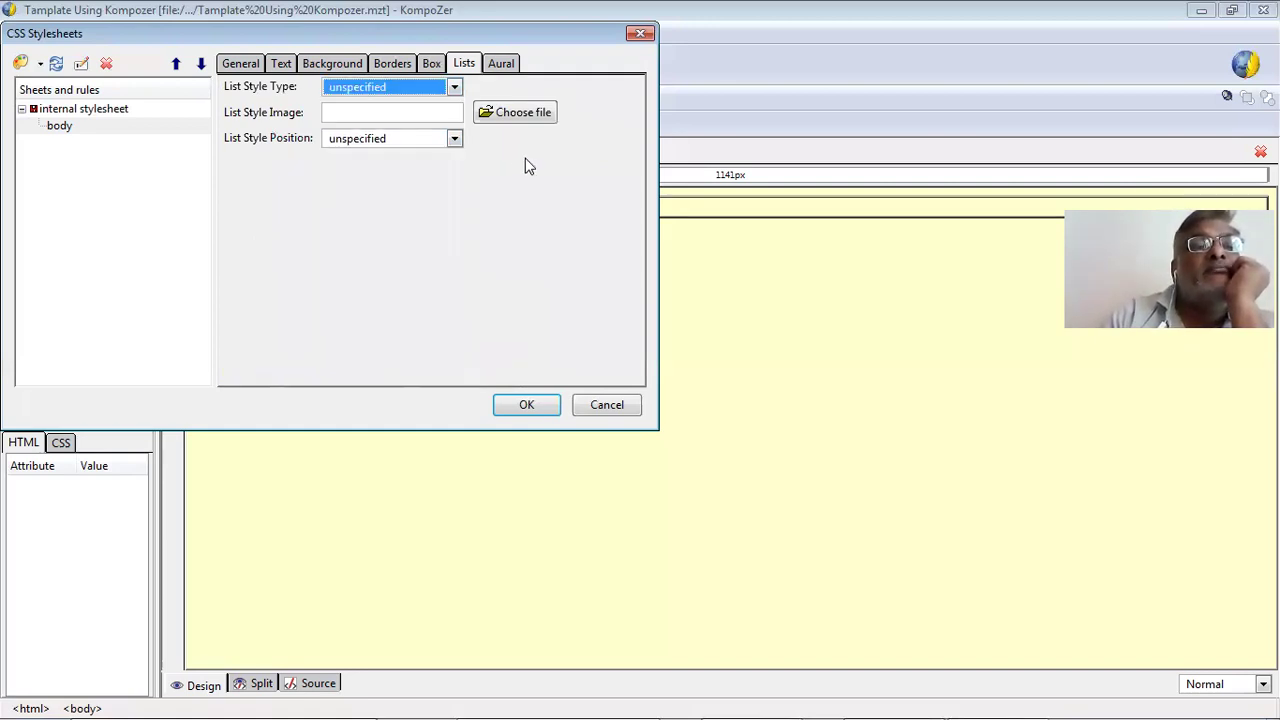
click(435, 140)
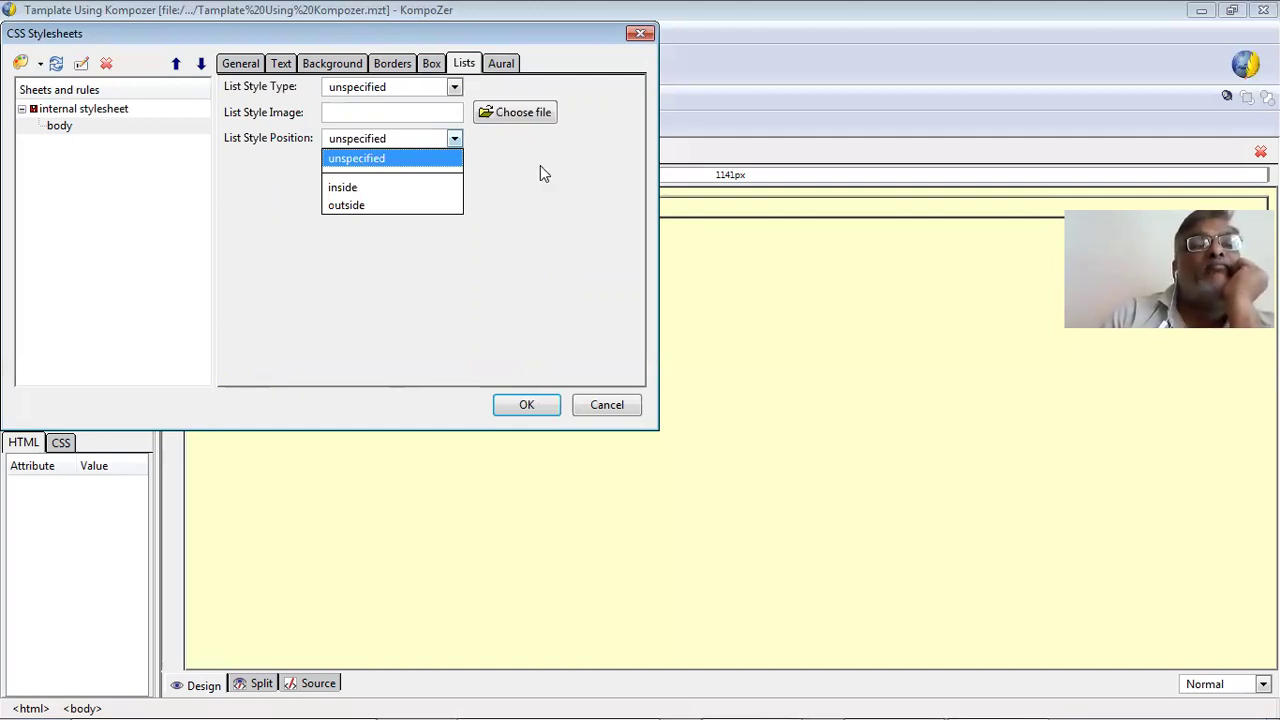
click(505, 62)
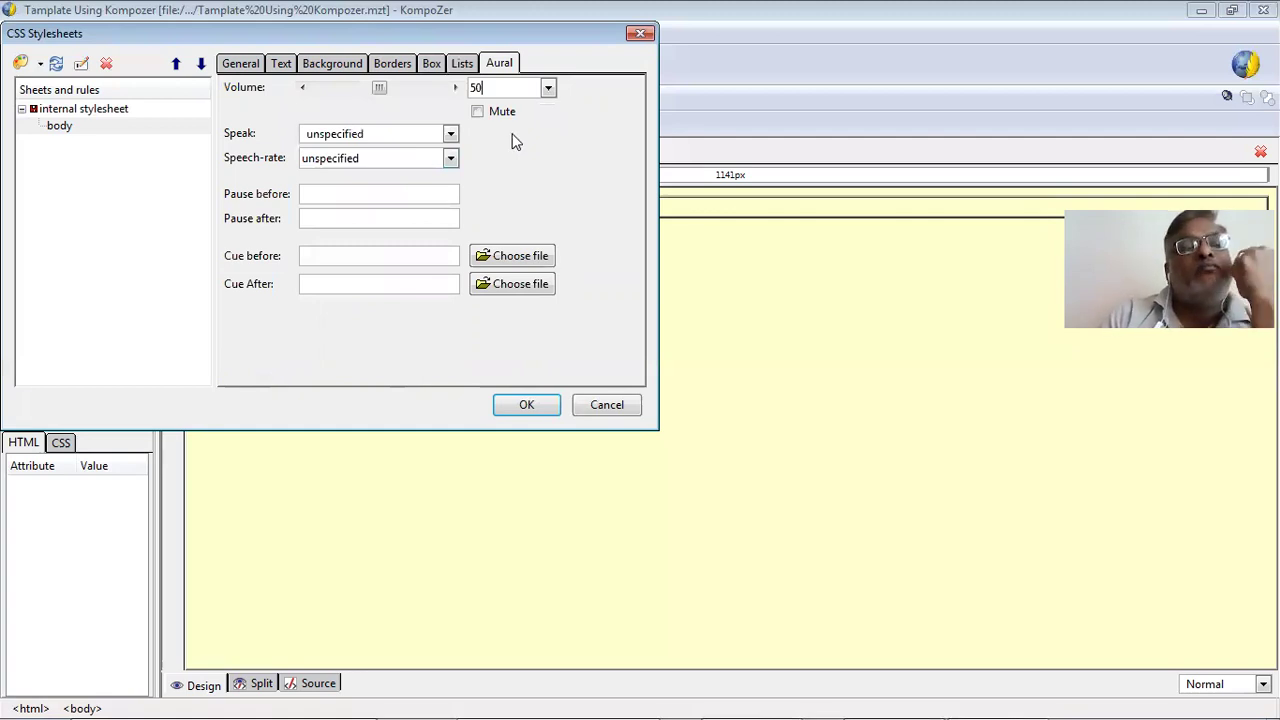
click(255, 65)
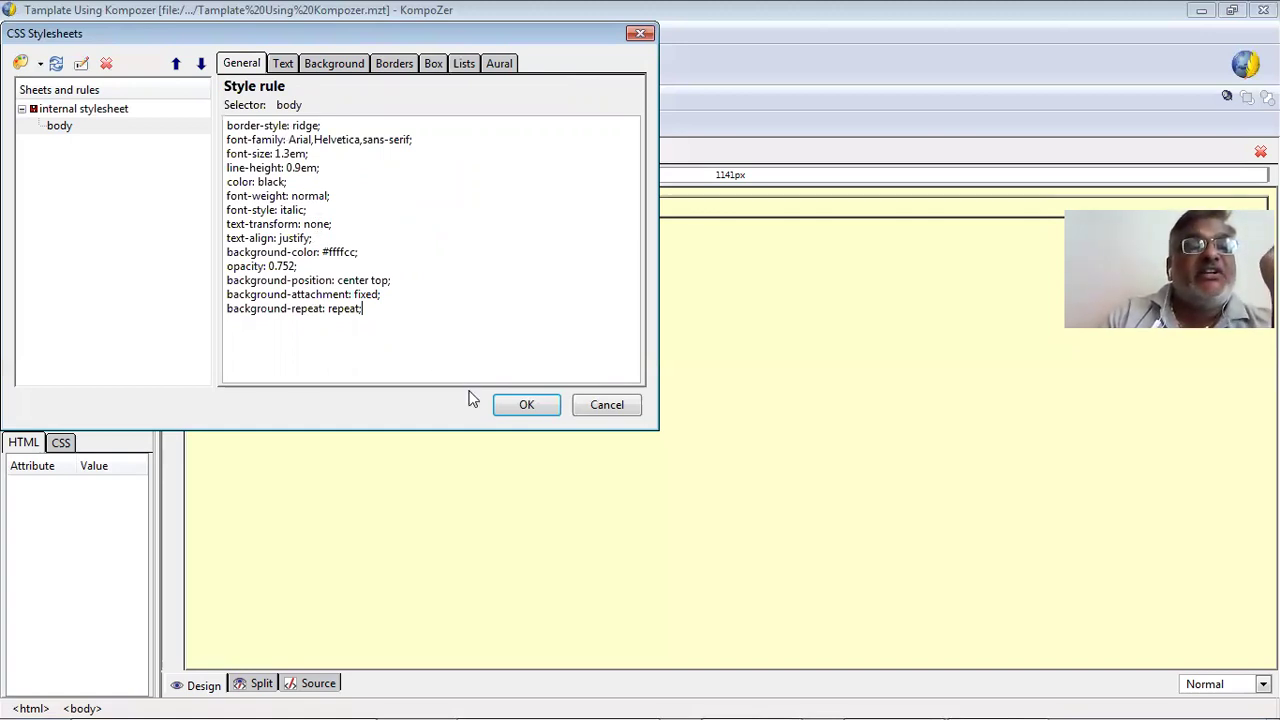
click(527, 406)
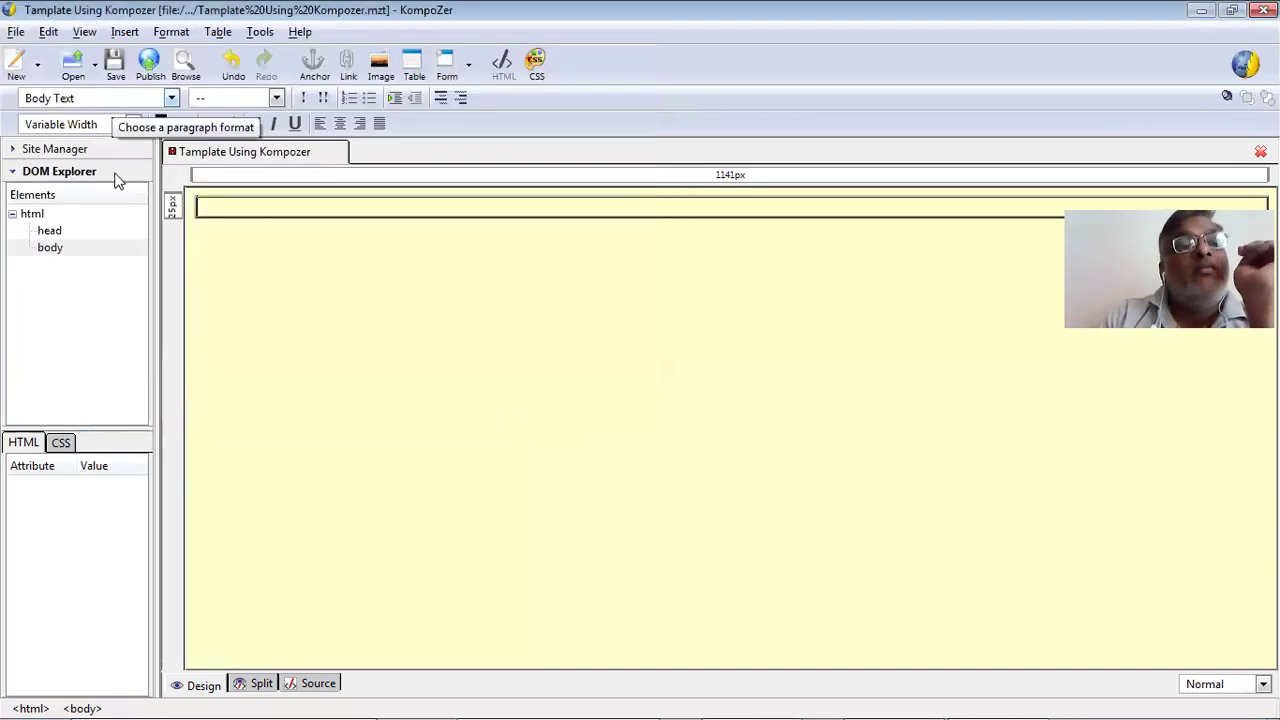
Format the page body as a Paragraph and reopen the CSS stylesheet editor with F11.
click(170, 97)
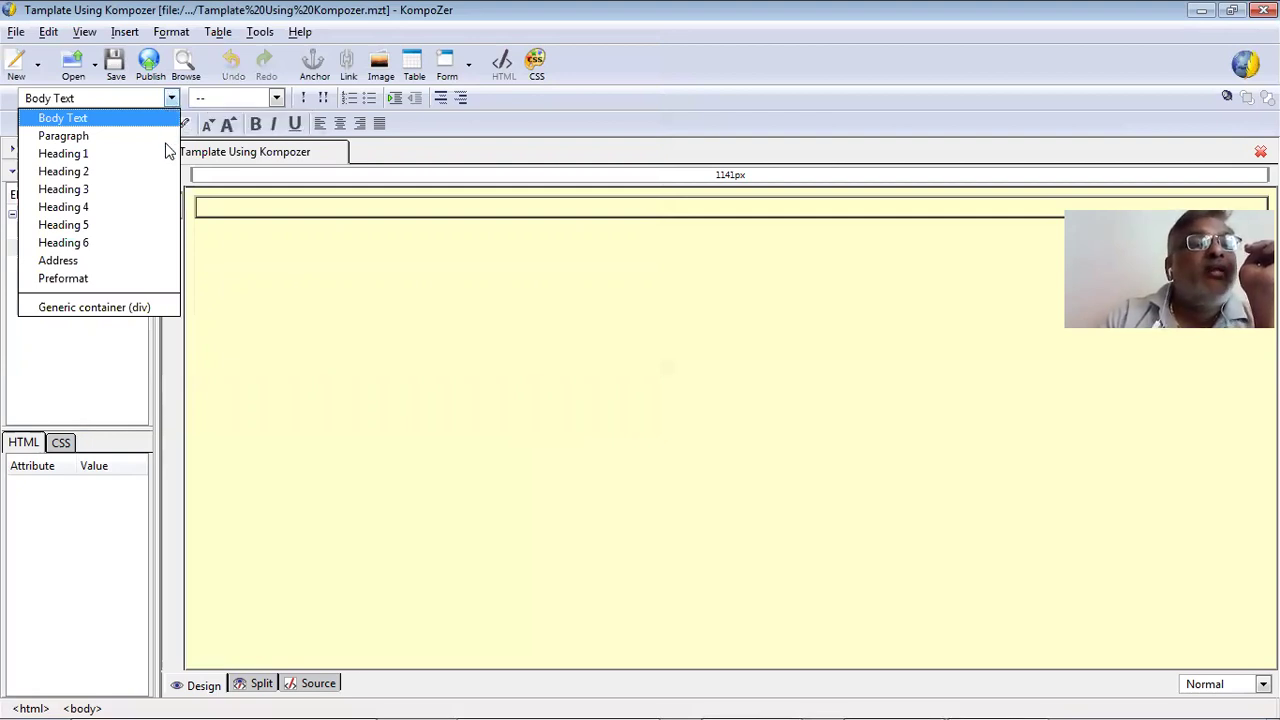
key(Return)
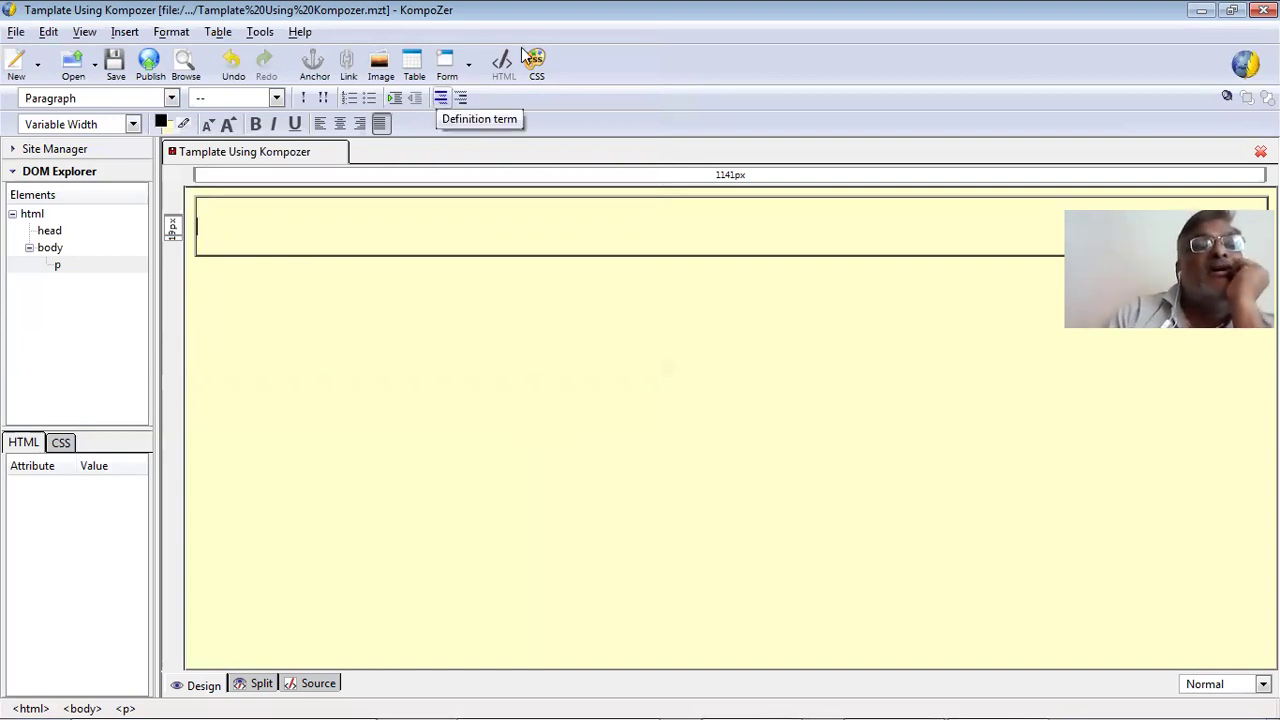
key(F11)
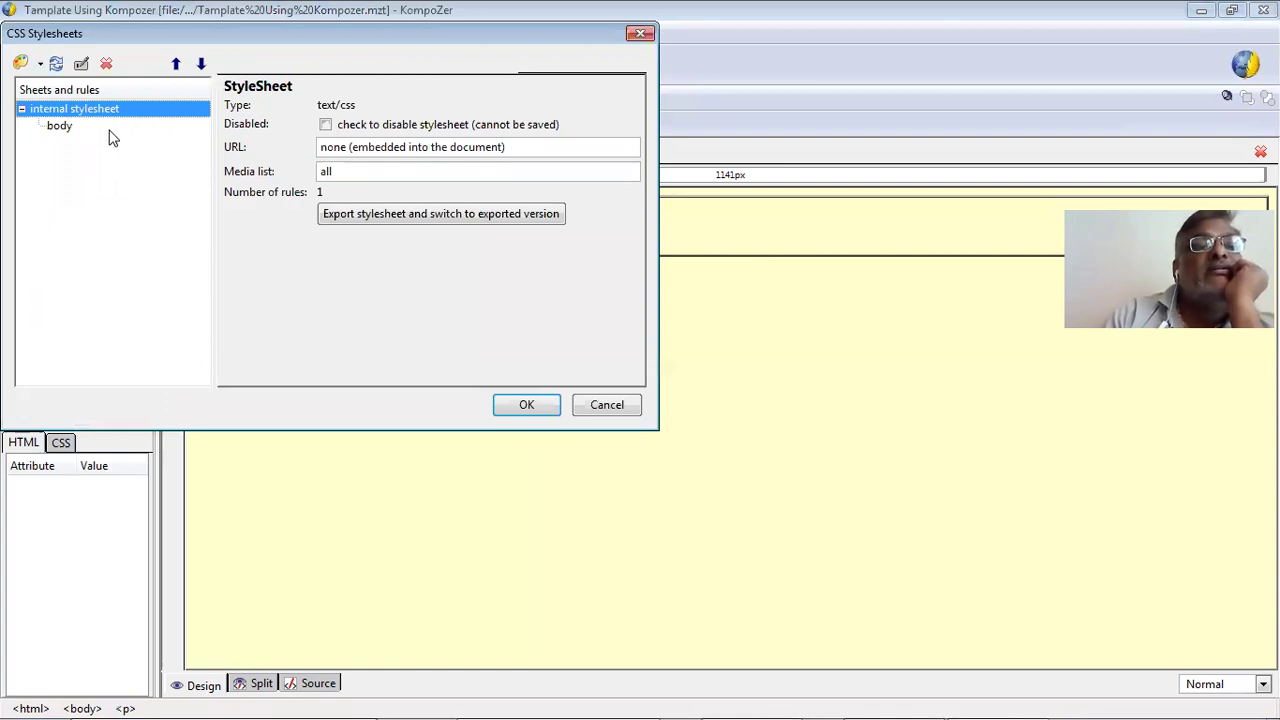
Add a new style rule for the p (Paragraph) element to the internal stylesheet.
click(60, 126)
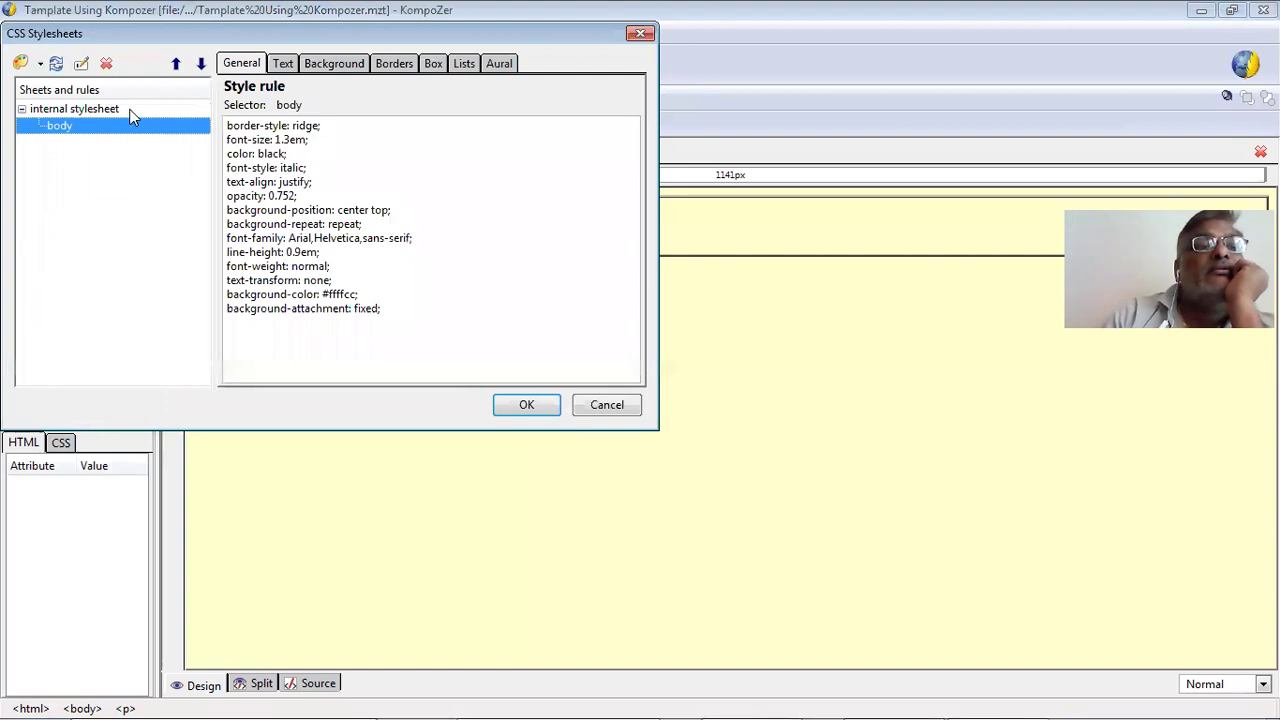
click(100, 109)
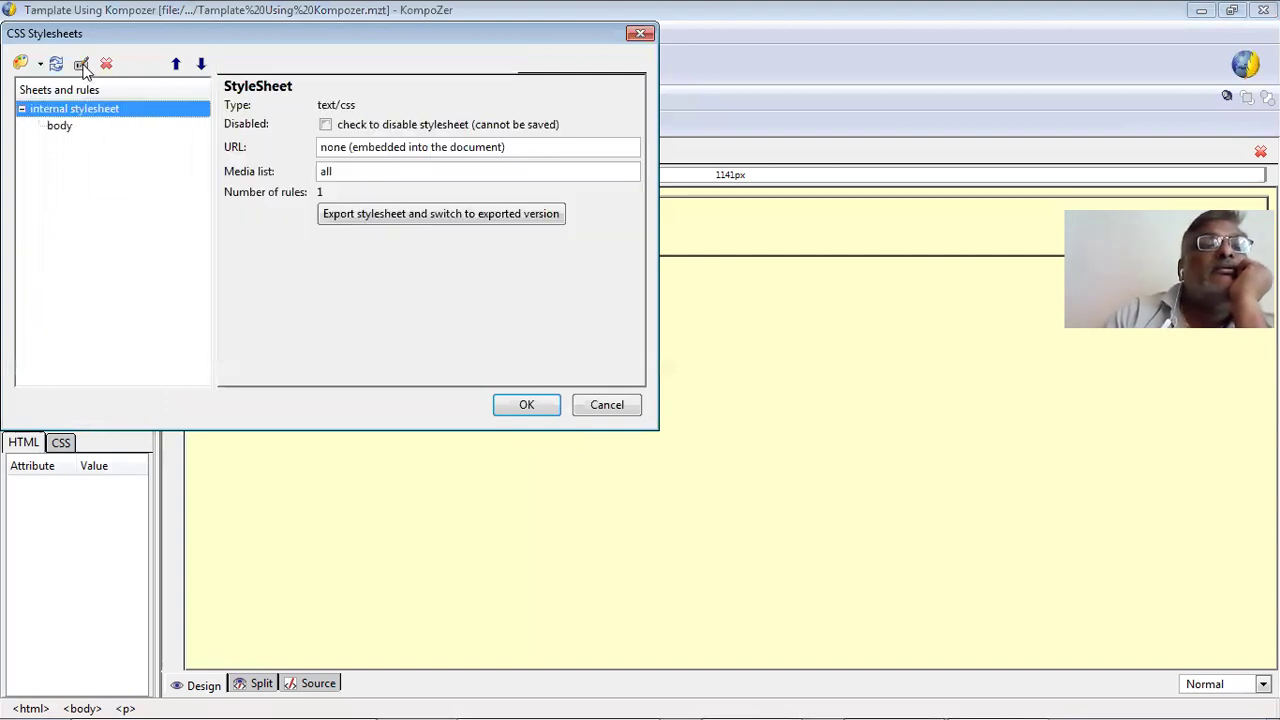
click(28, 66)
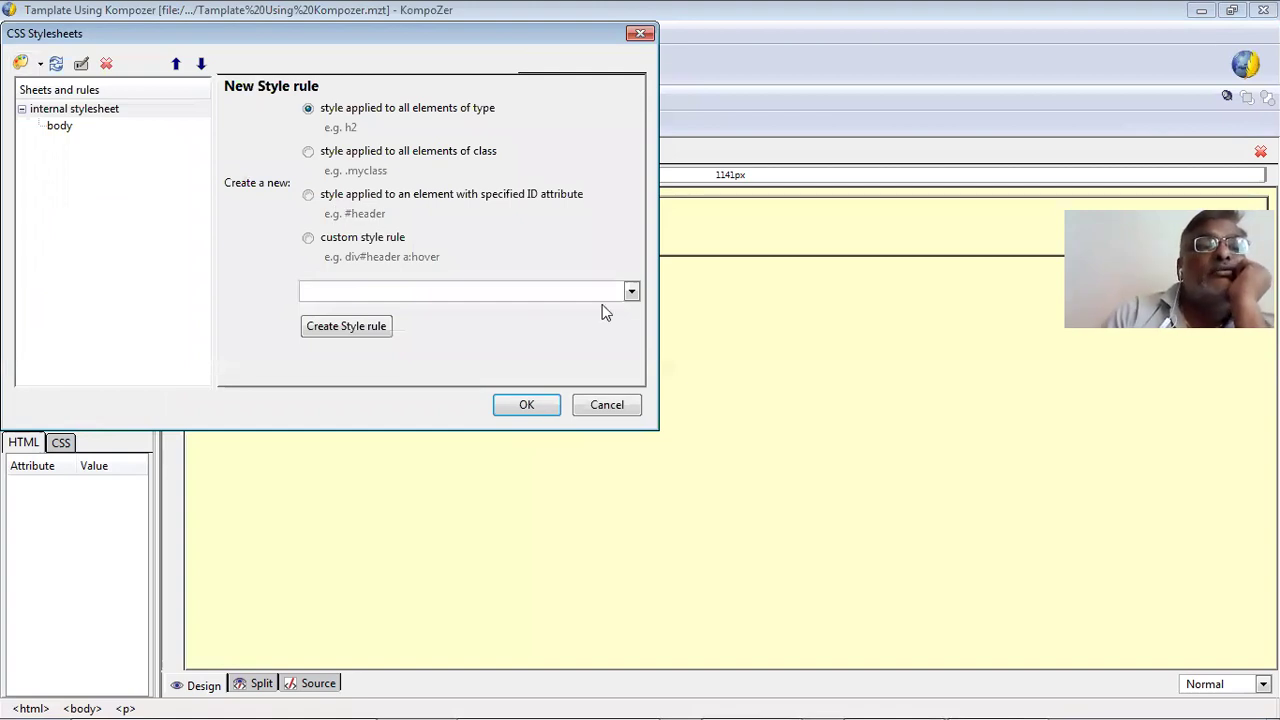
click(632, 292)
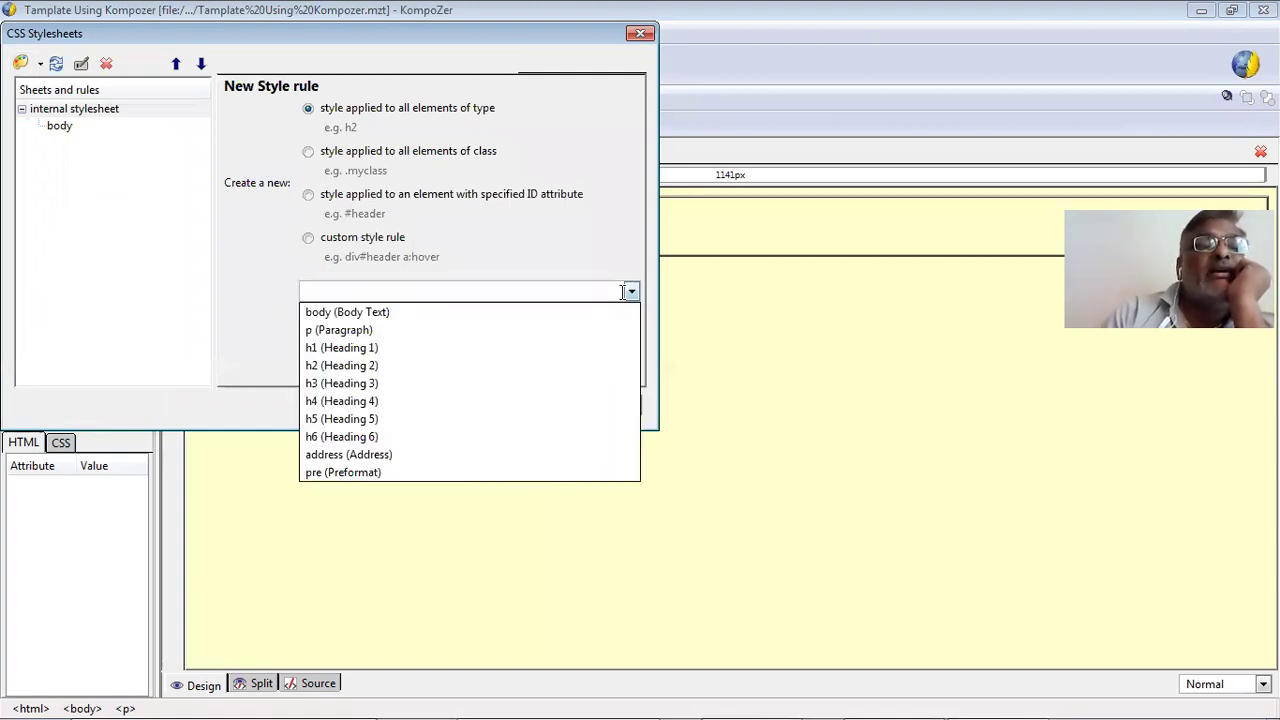
click(577, 330)
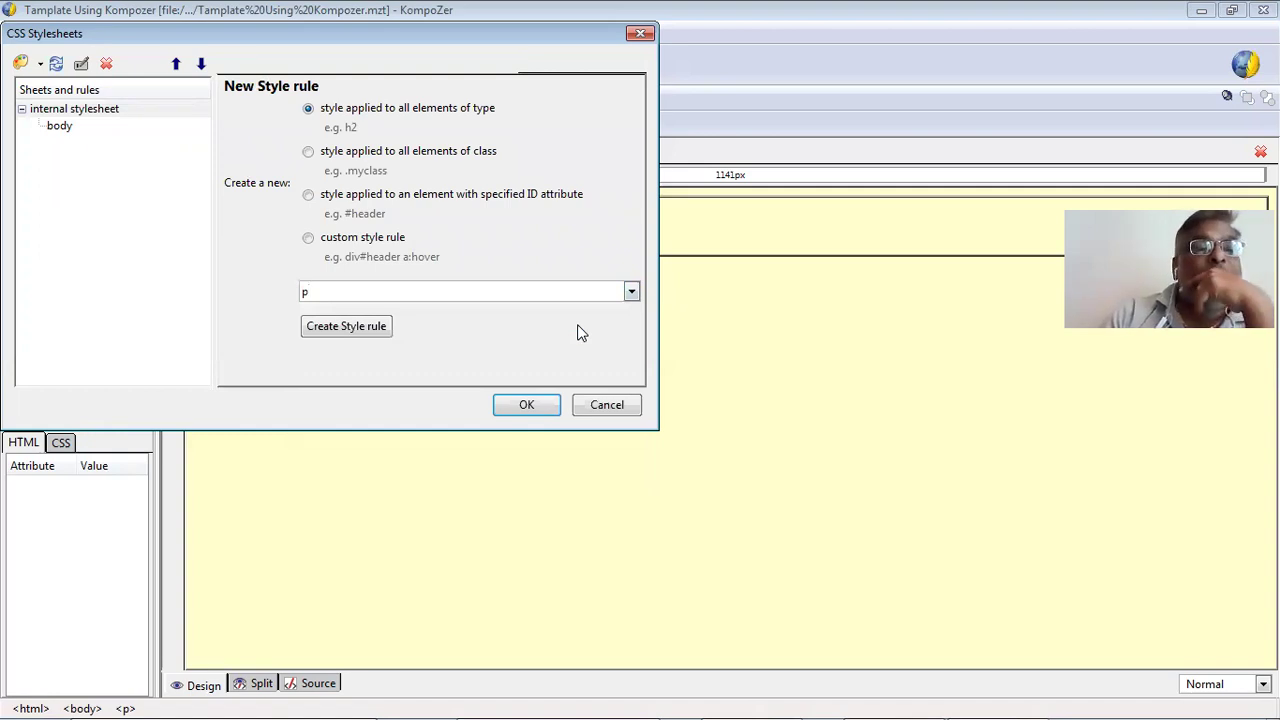
click(360, 324)
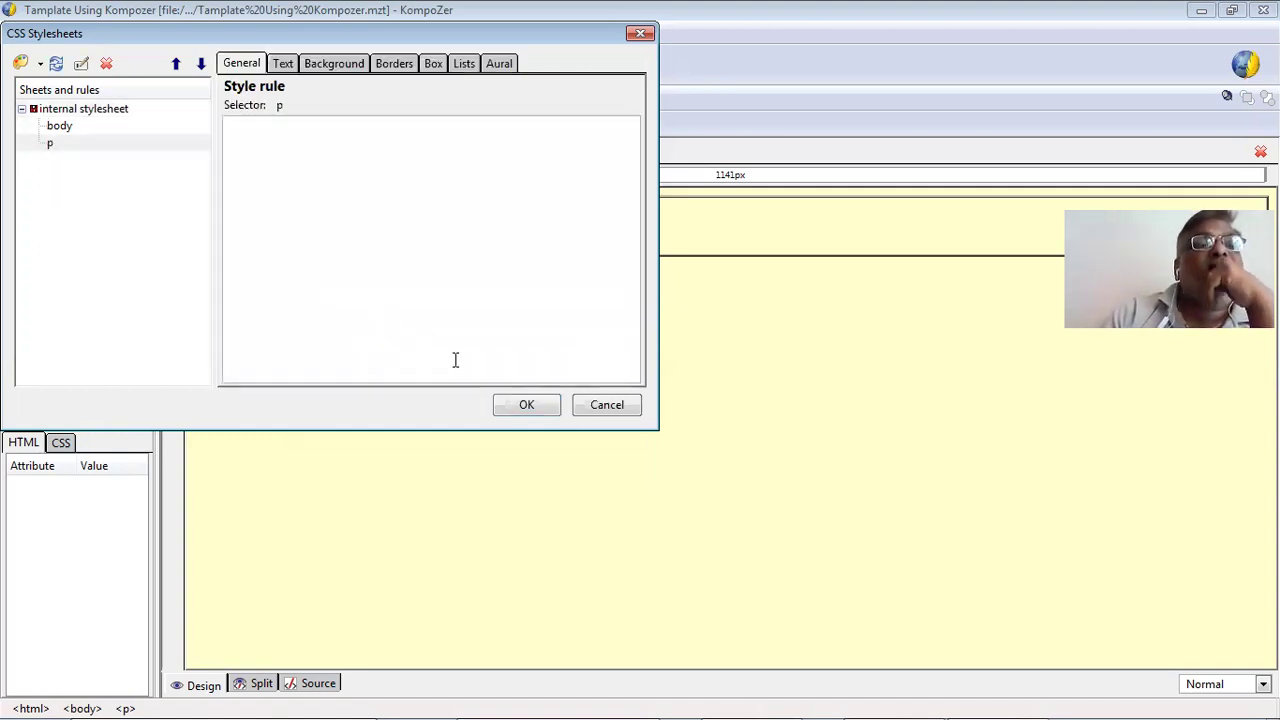
click(282, 64)
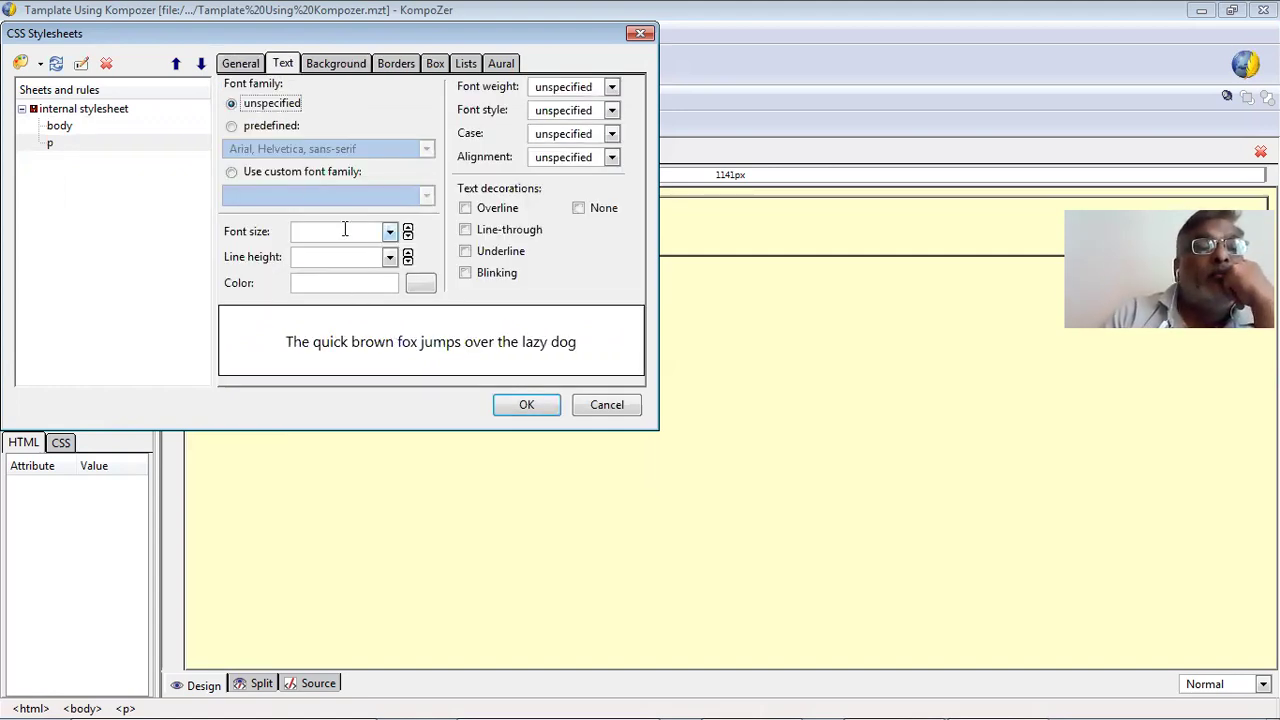
Set the p rule's font to predefined Arial, Helvetica, sans-serif at 1.4em.
click(408, 231)
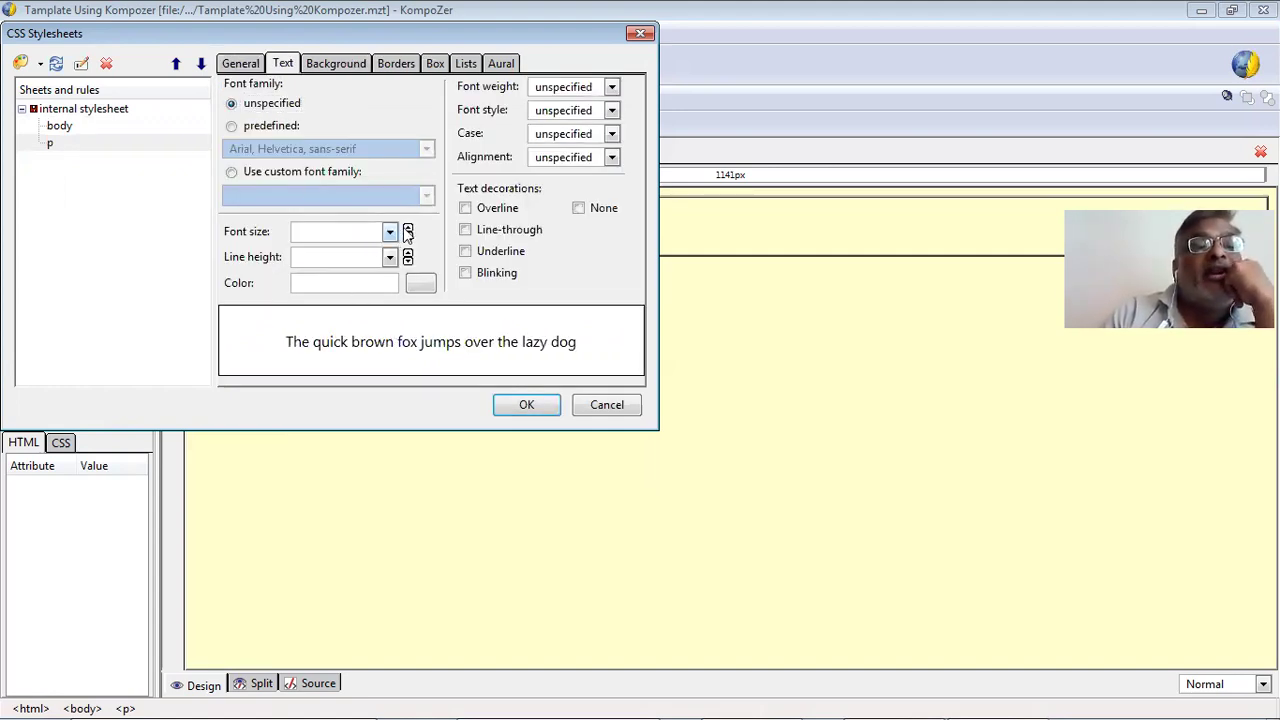
click(298, 128)
click(338, 149)
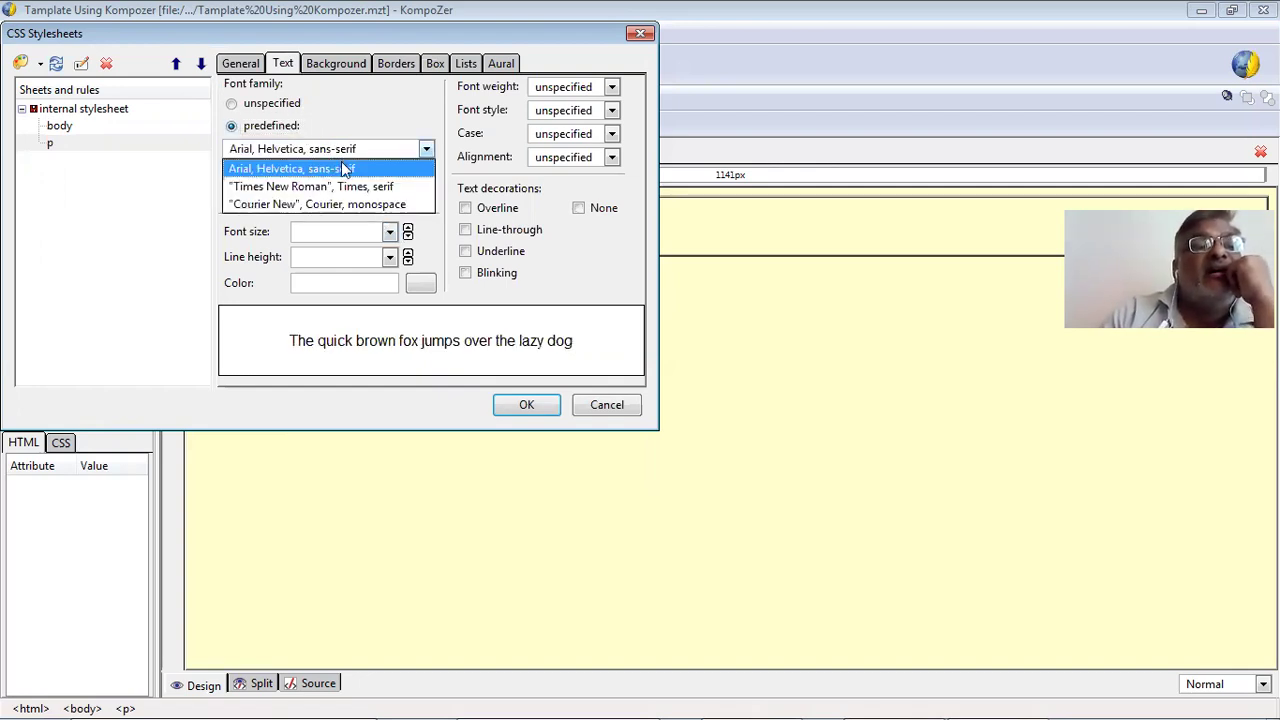
click(343, 169)
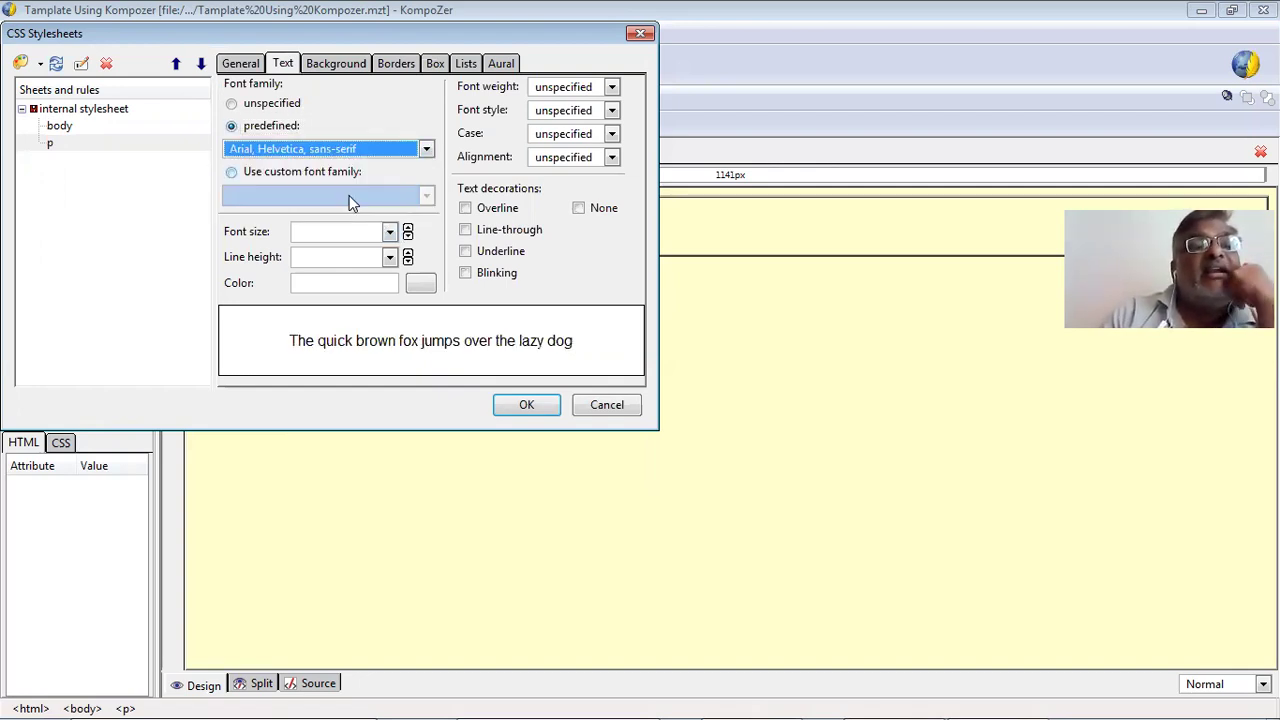
click(381, 234)
click(387, 236)
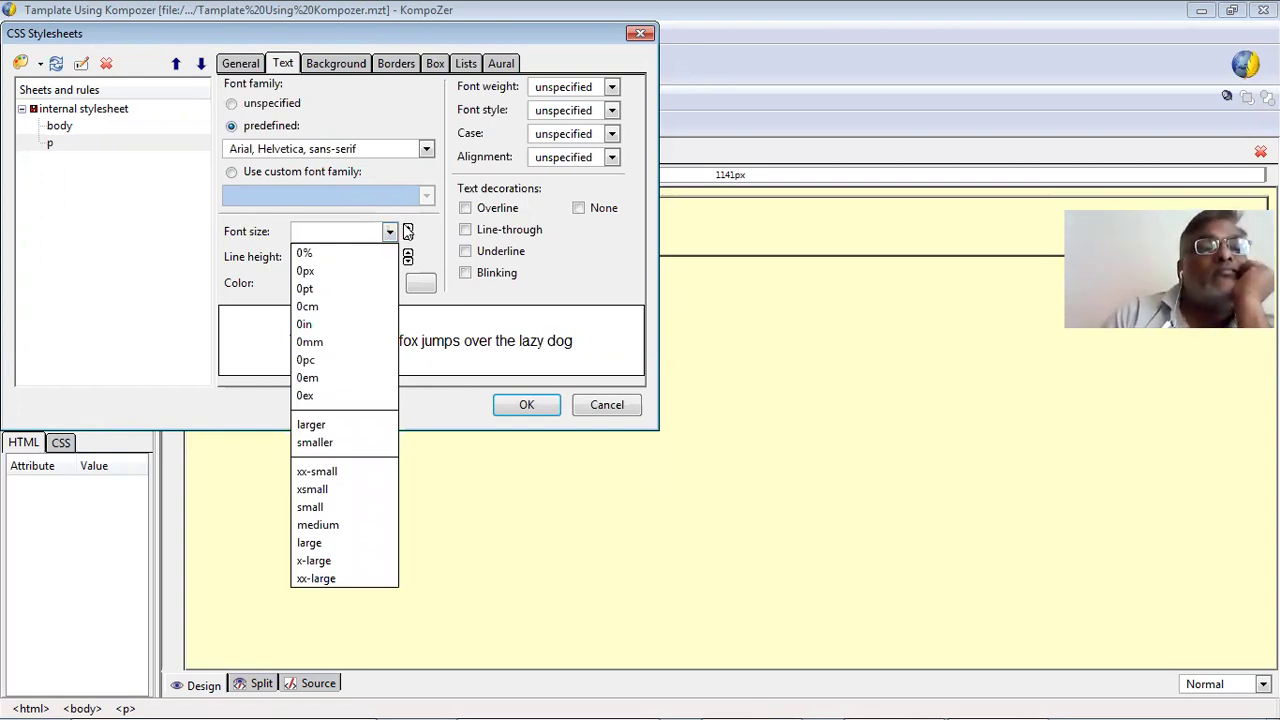
click(408, 230)
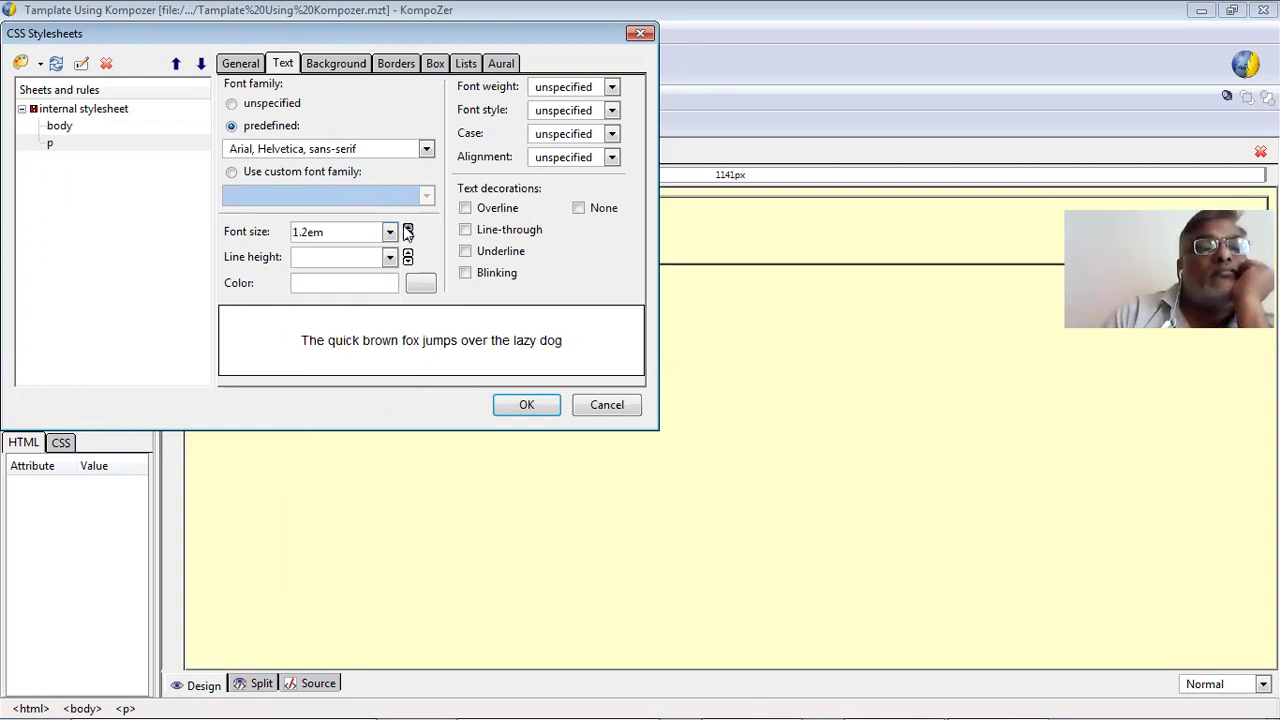
click(408, 229)
click(408, 229)
click(408, 229)
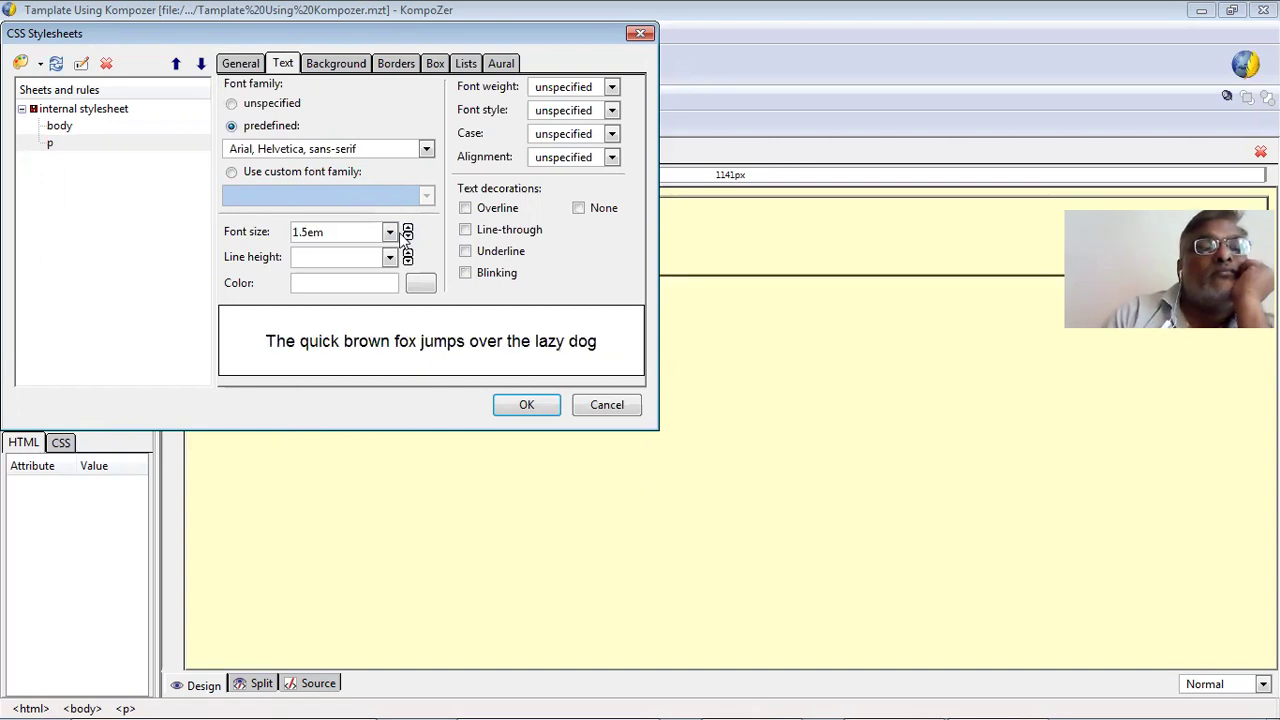
click(408, 236)
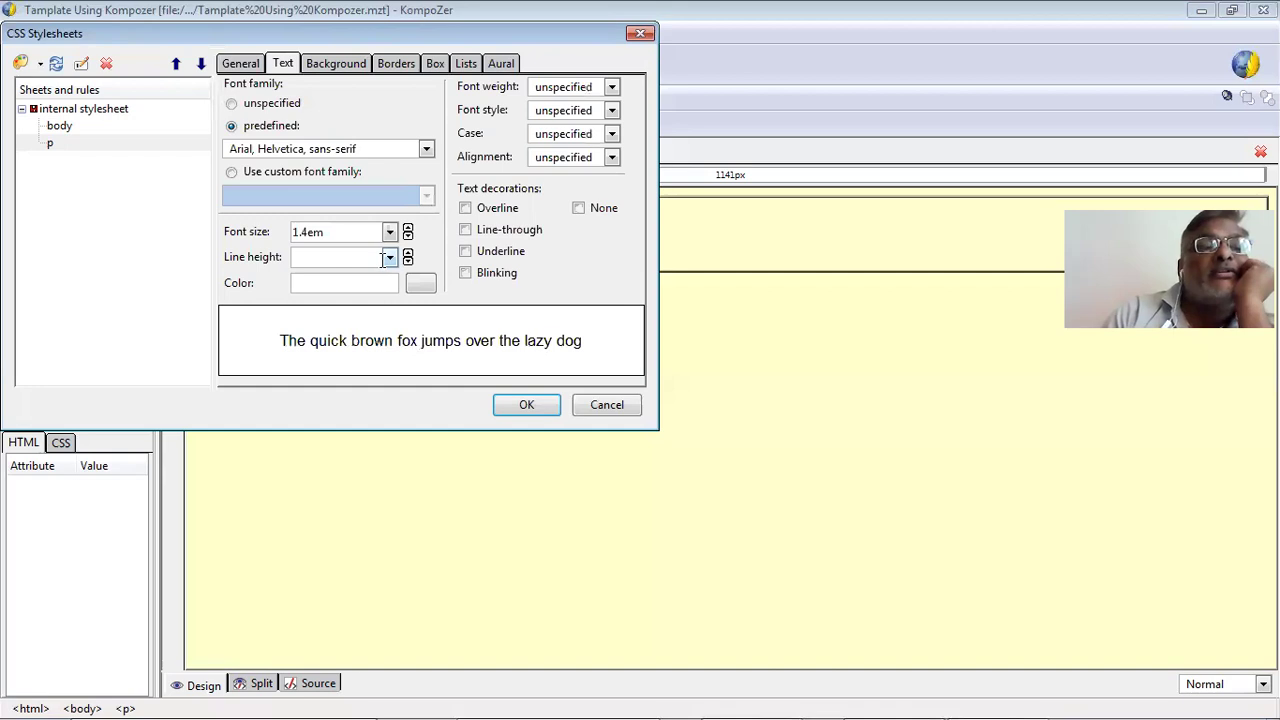
Make the paragraph text colour dark red #cc0000.
click(420, 286)
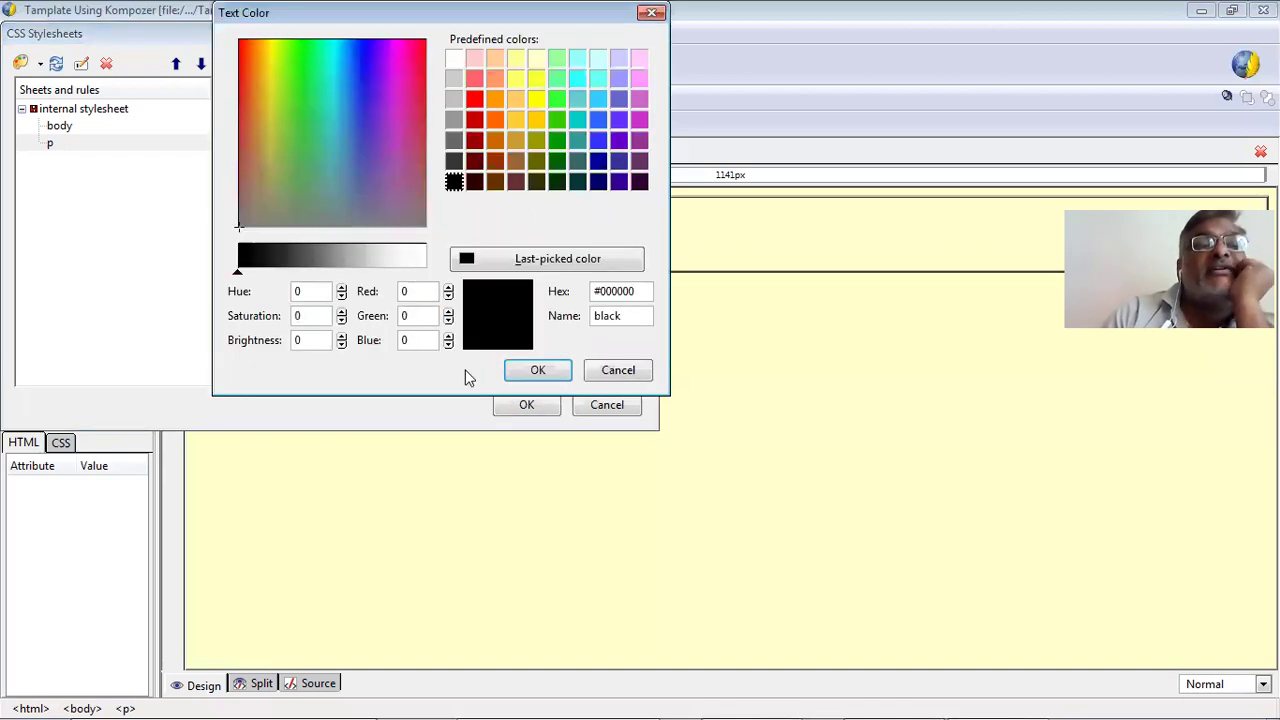
click(476, 118)
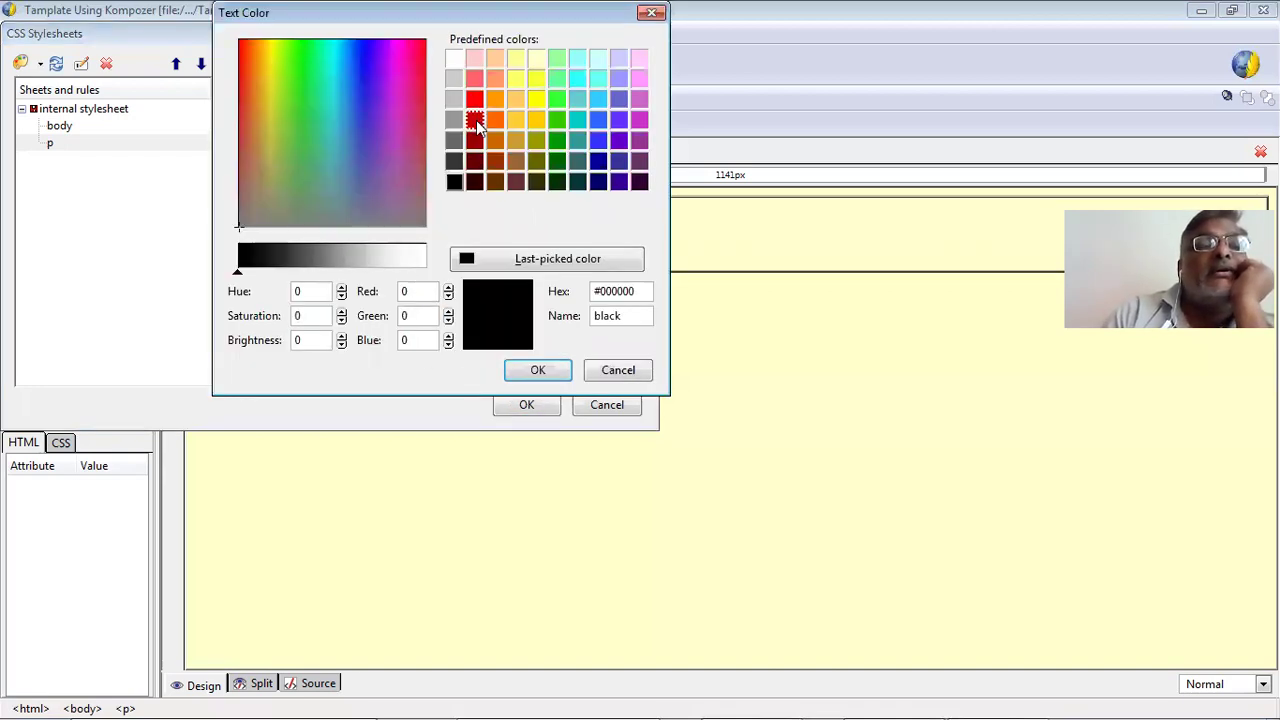
click(537, 371)
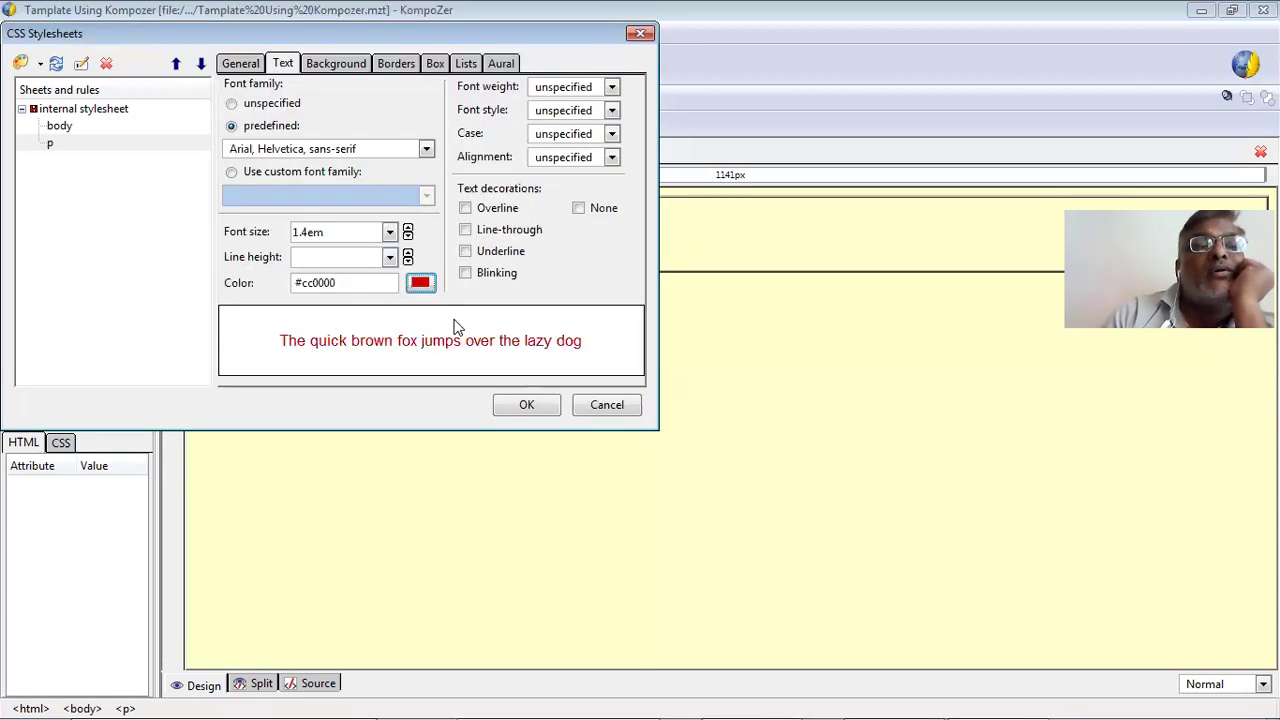
click(336, 66)
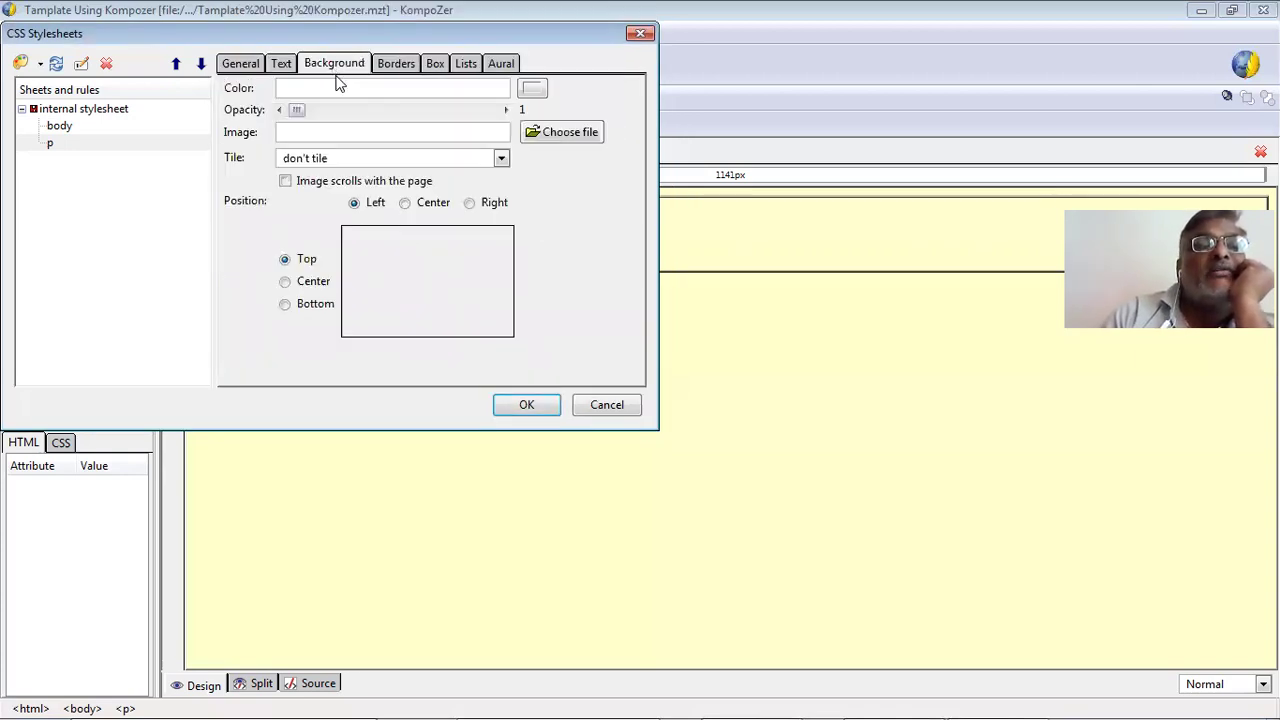
Give the p rule a fully opaque light cyan #ccffff background.
click(506, 109)
click(538, 90)
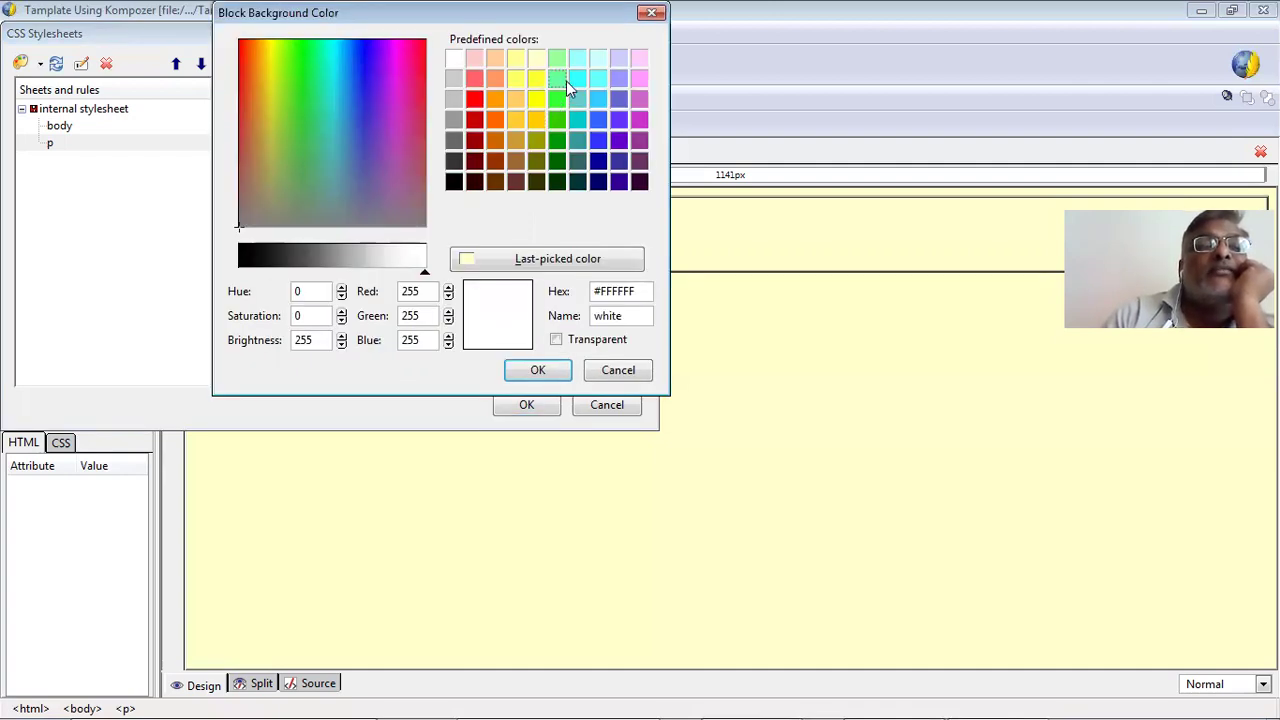
click(598, 64)
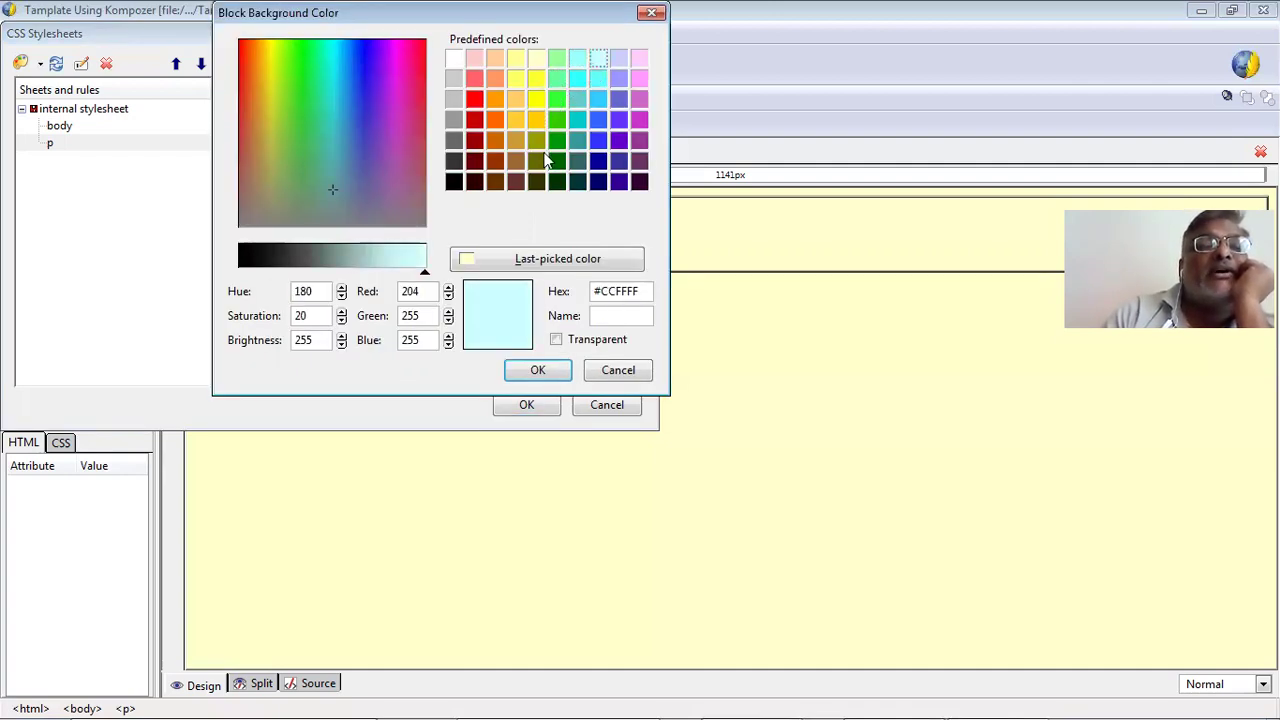
click(538, 370)
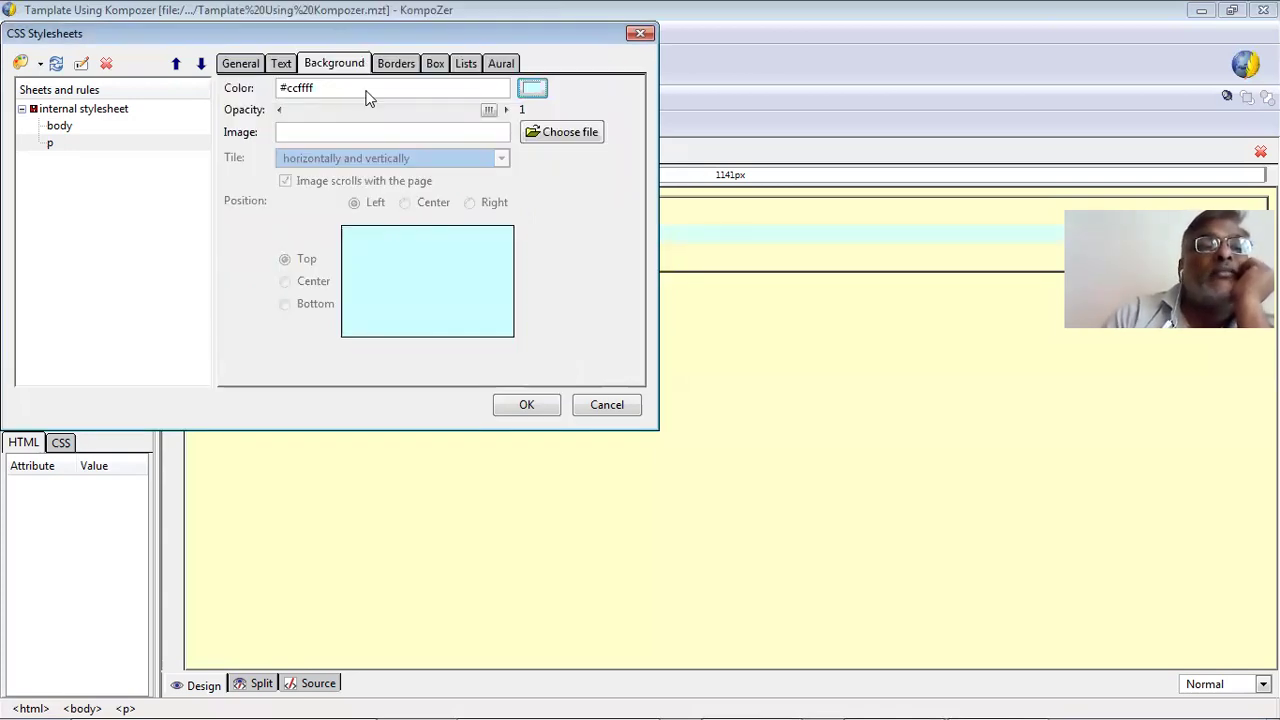
Set the p rule's top border style to none, review its CSS text, and apply it.
click(395, 64)
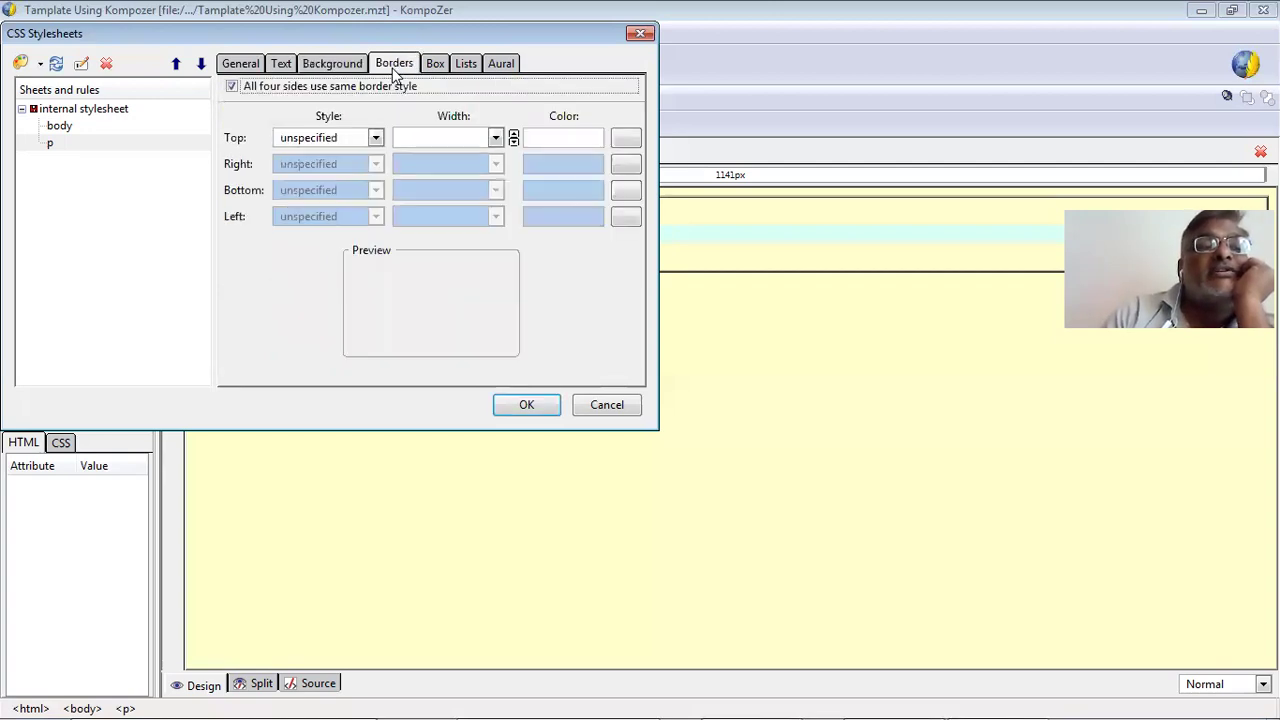
click(375, 137)
click(352, 187)
click(440, 66)
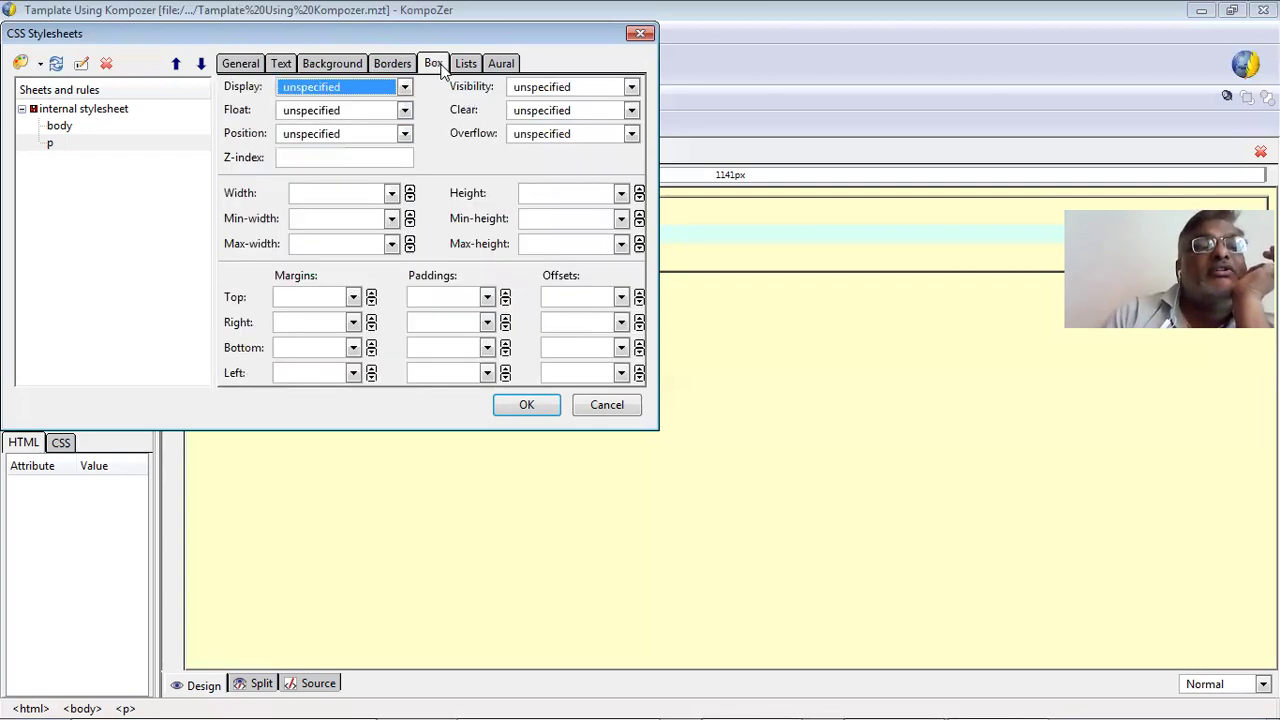
click(466, 66)
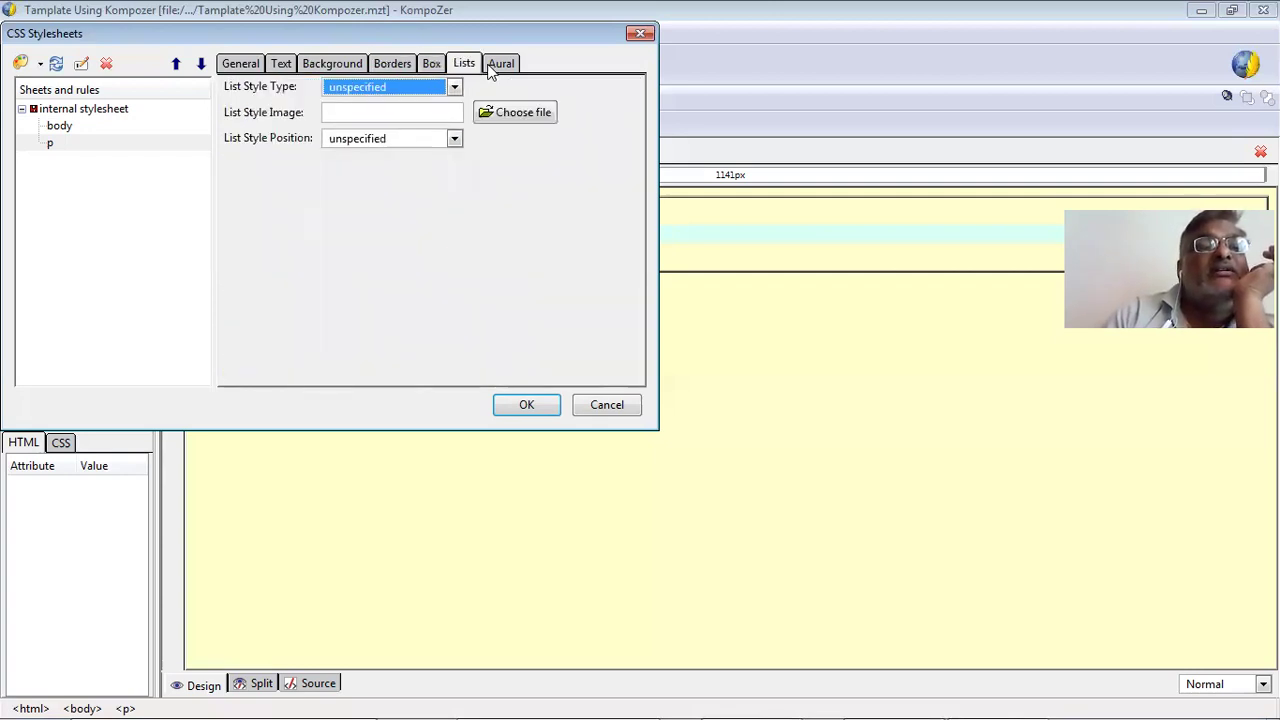
click(494, 66)
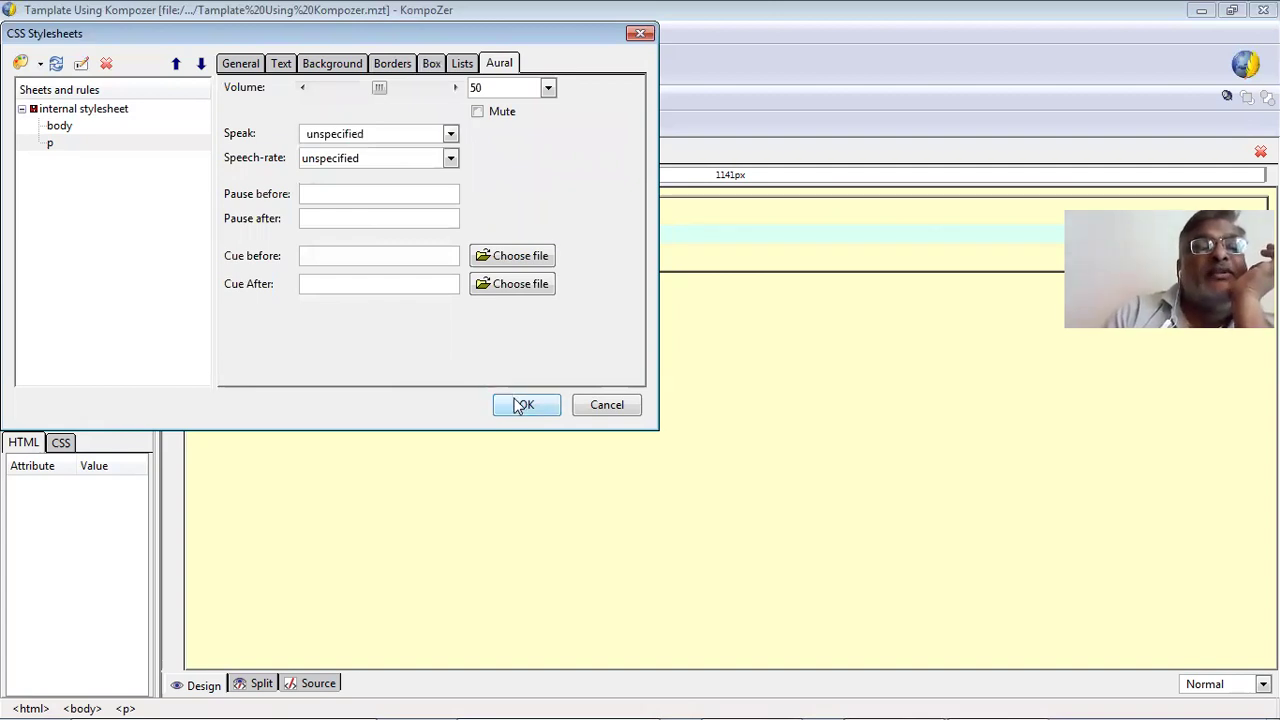
click(241, 64)
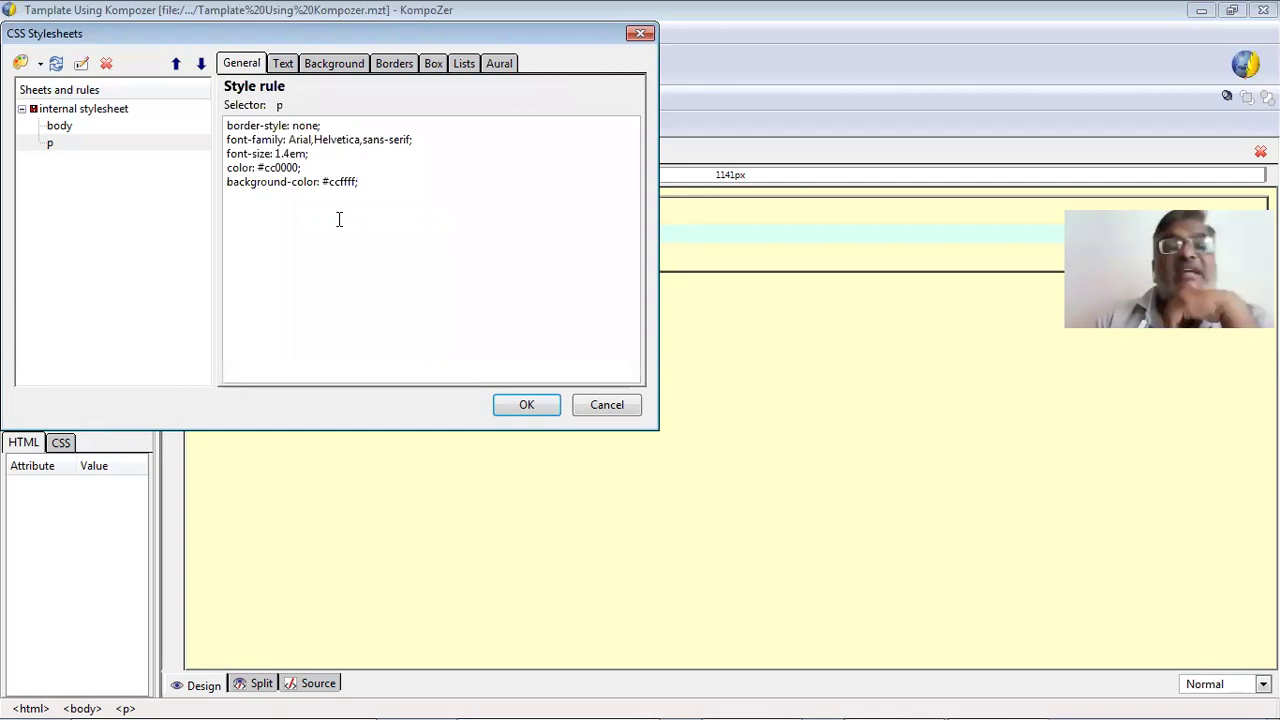
click(528, 406)
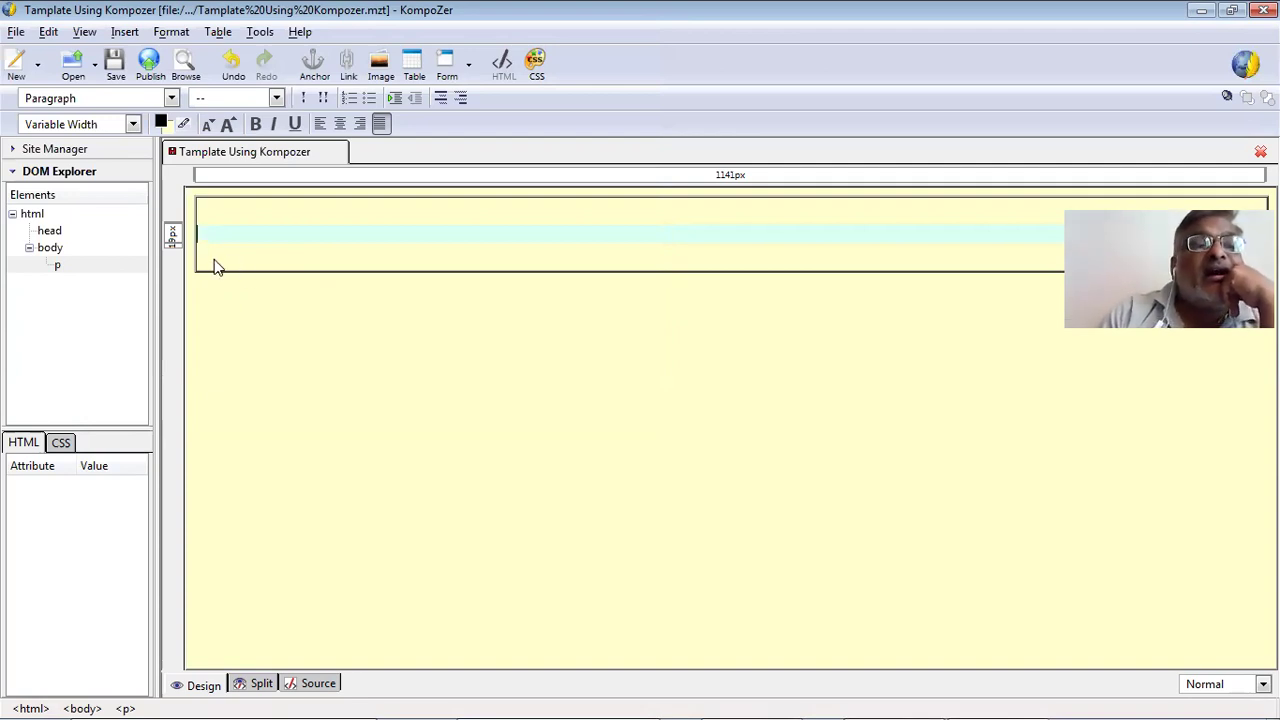
Switch the paragraph to Heading 2 and then back to Paragraph.
click(170, 100)
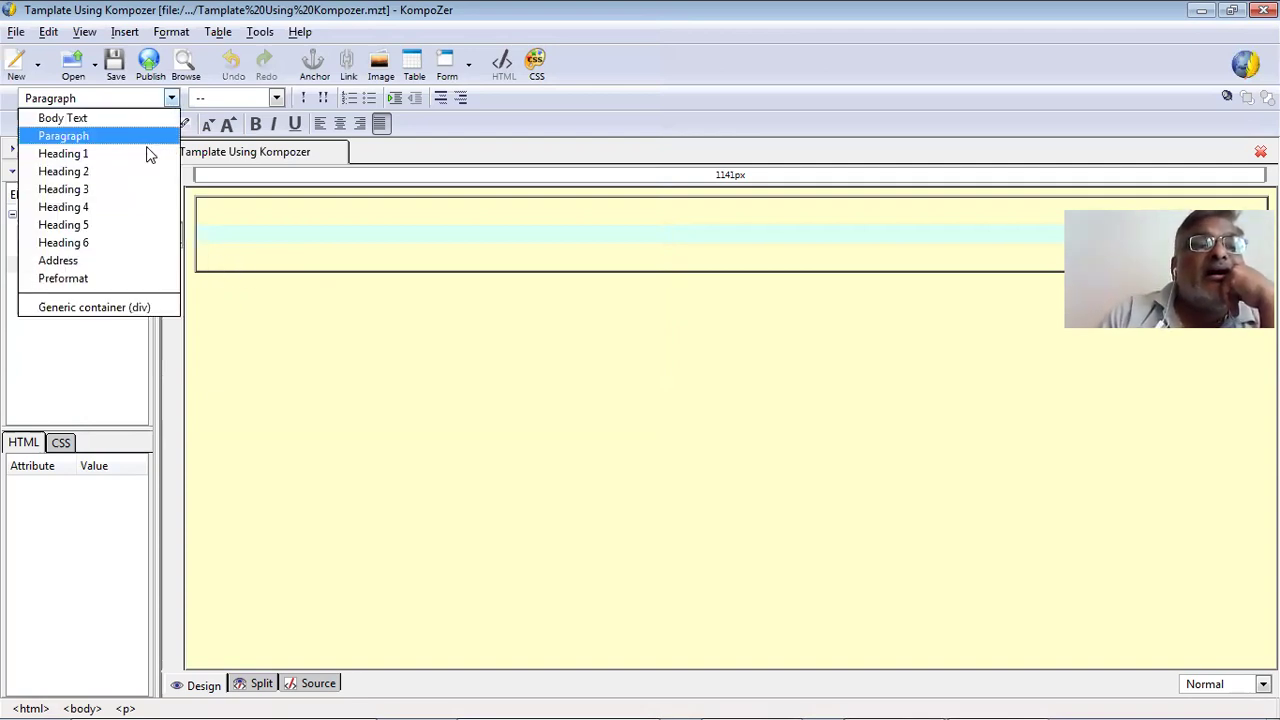
key(Return)
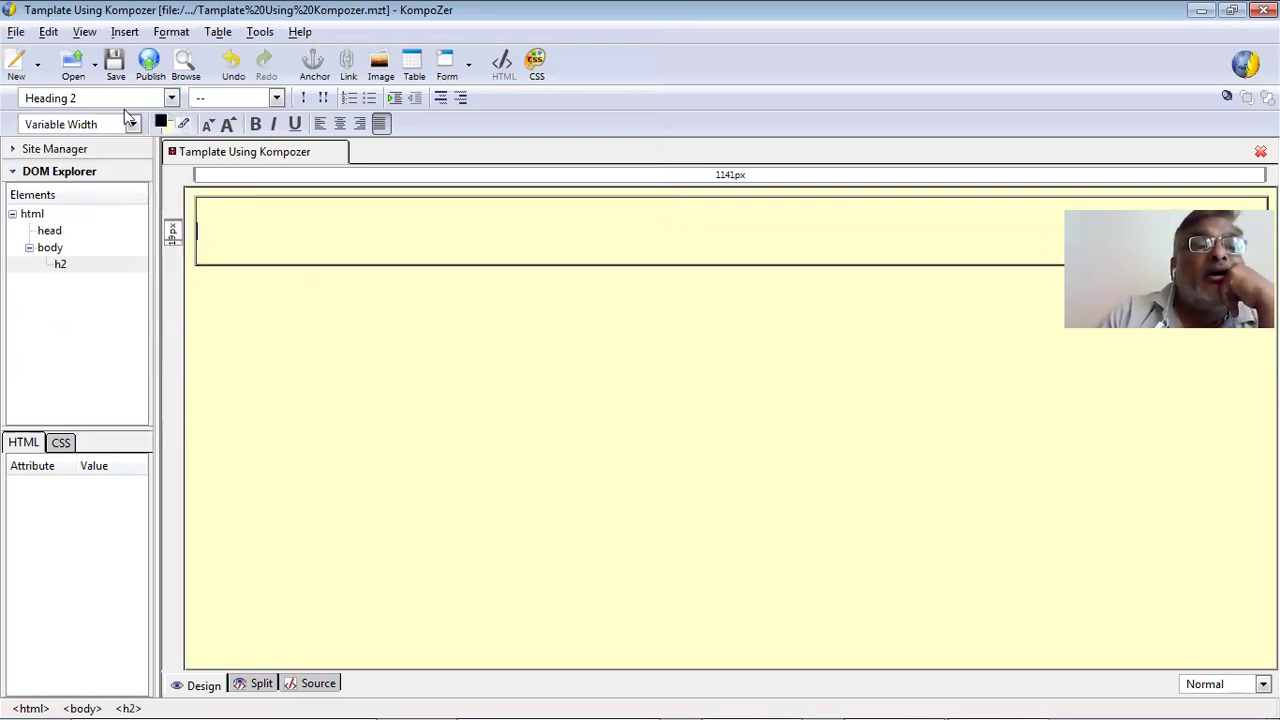
click(172, 98)
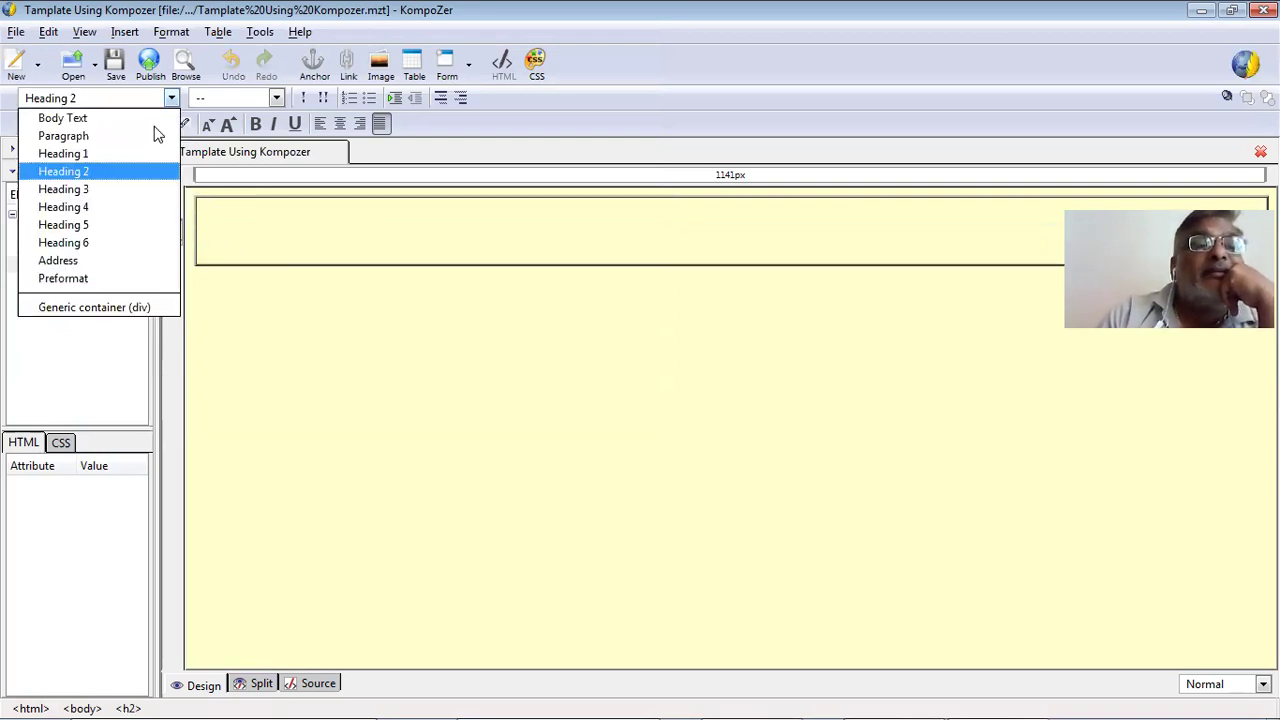
click(155, 133)
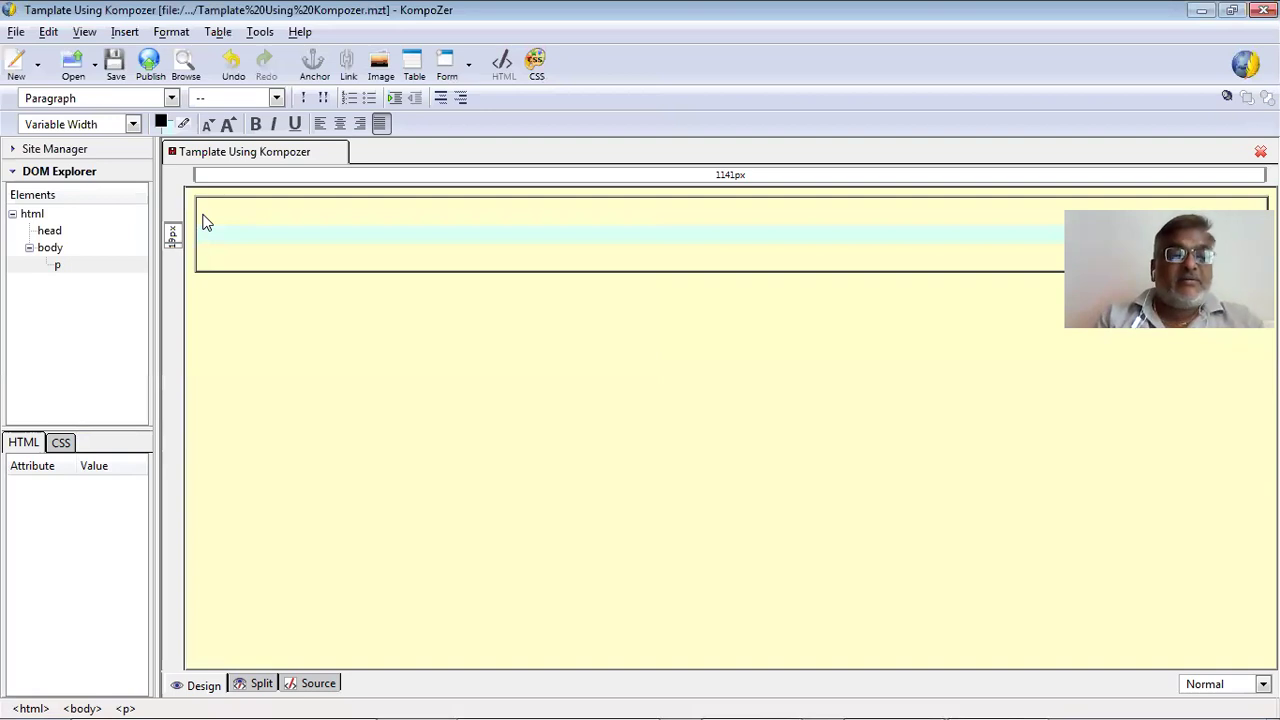
Type sample institute-name text, delete it, then save and close the template.
text(Shree )
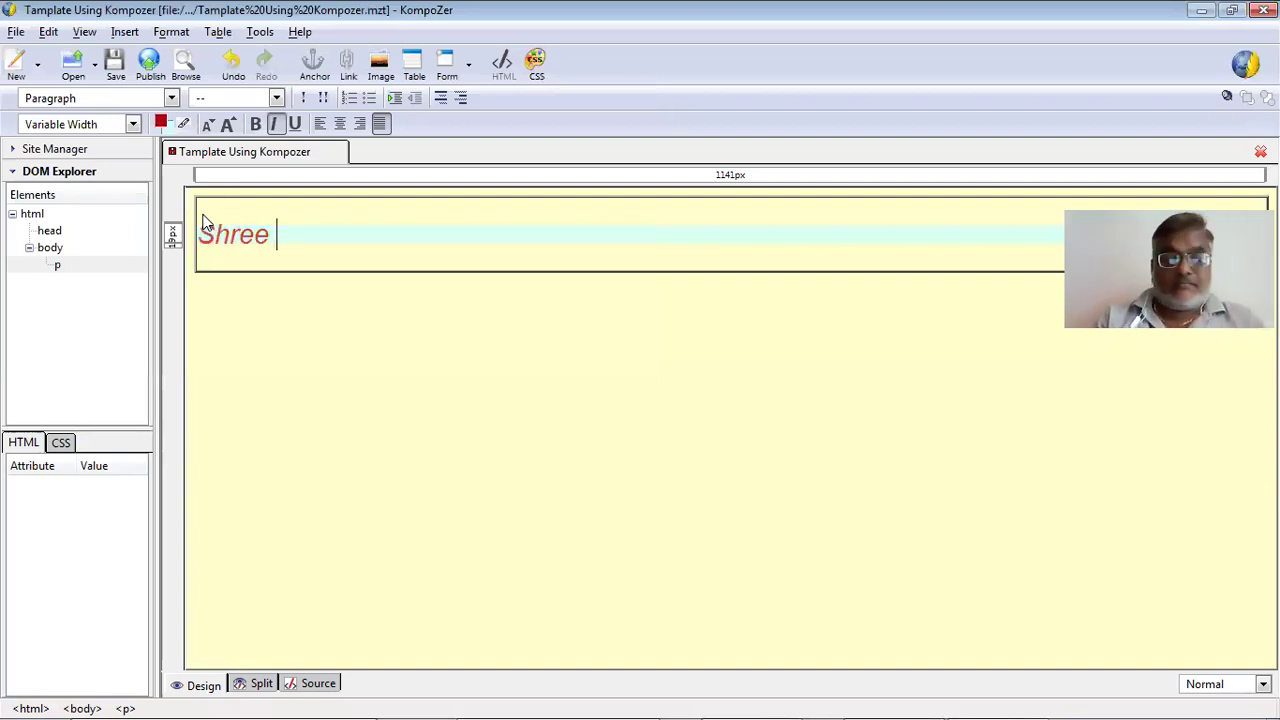
text(C. S. )
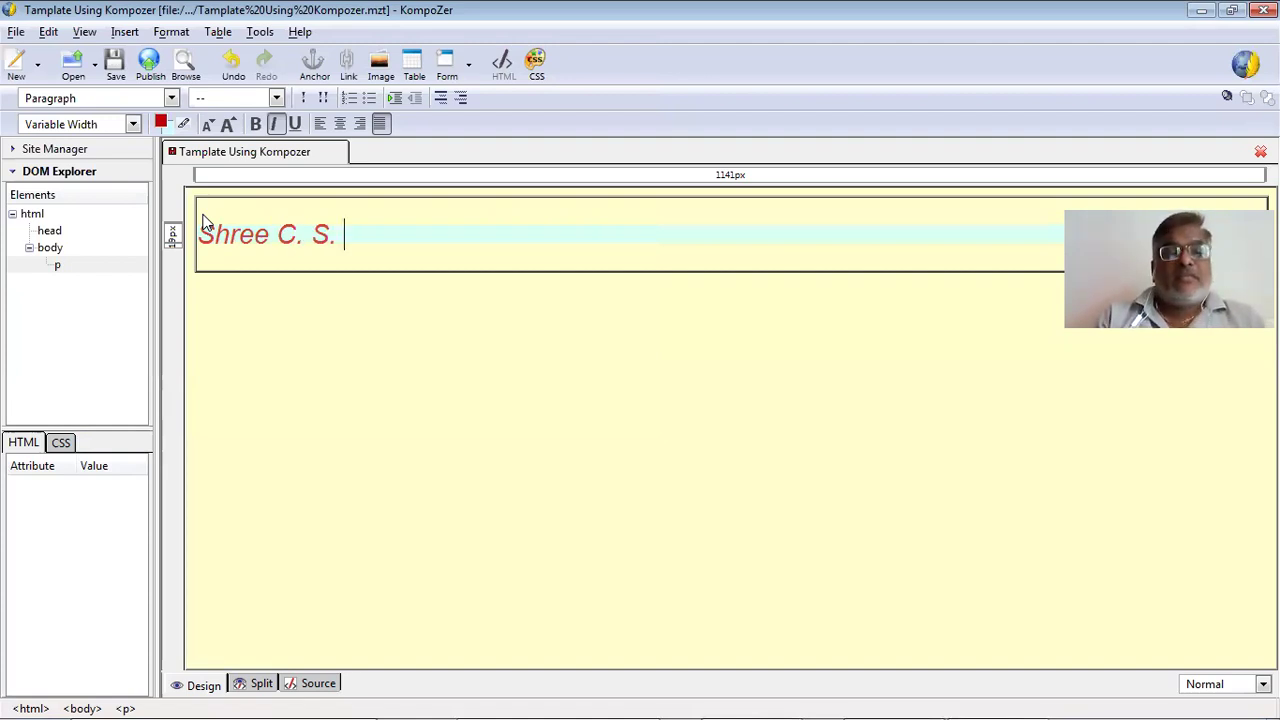
text(Desai )
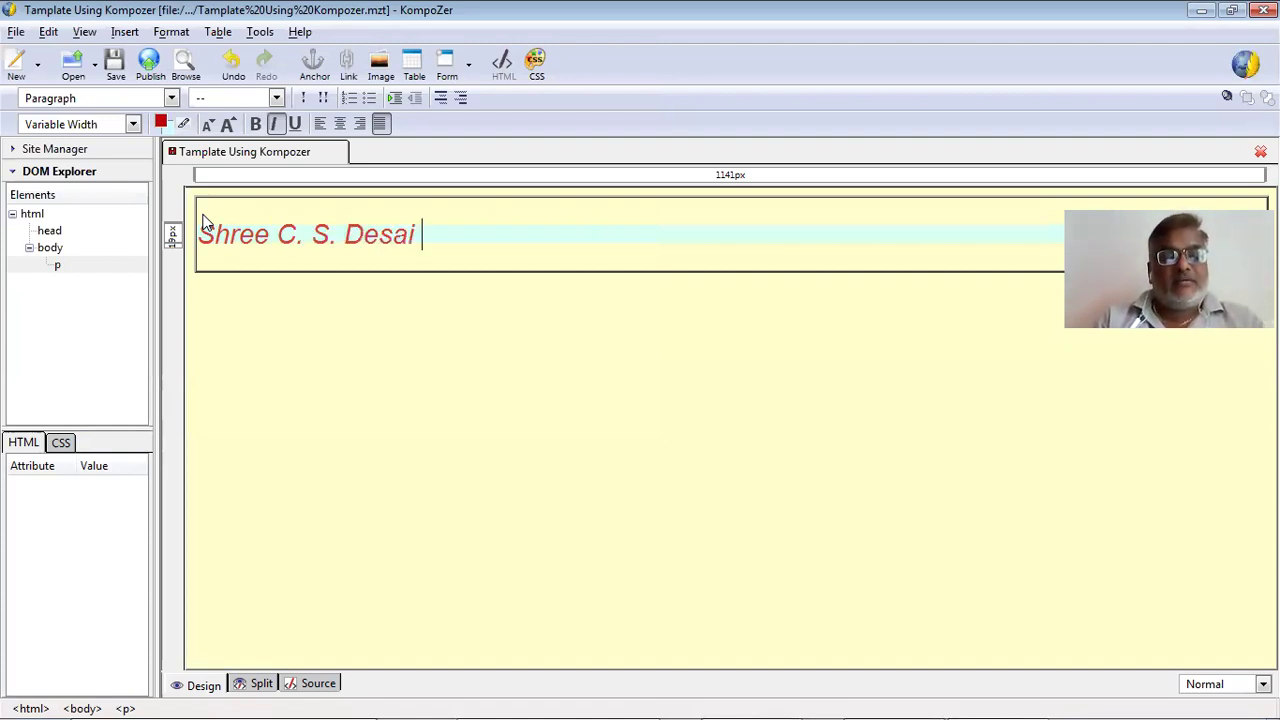
text(Technic)
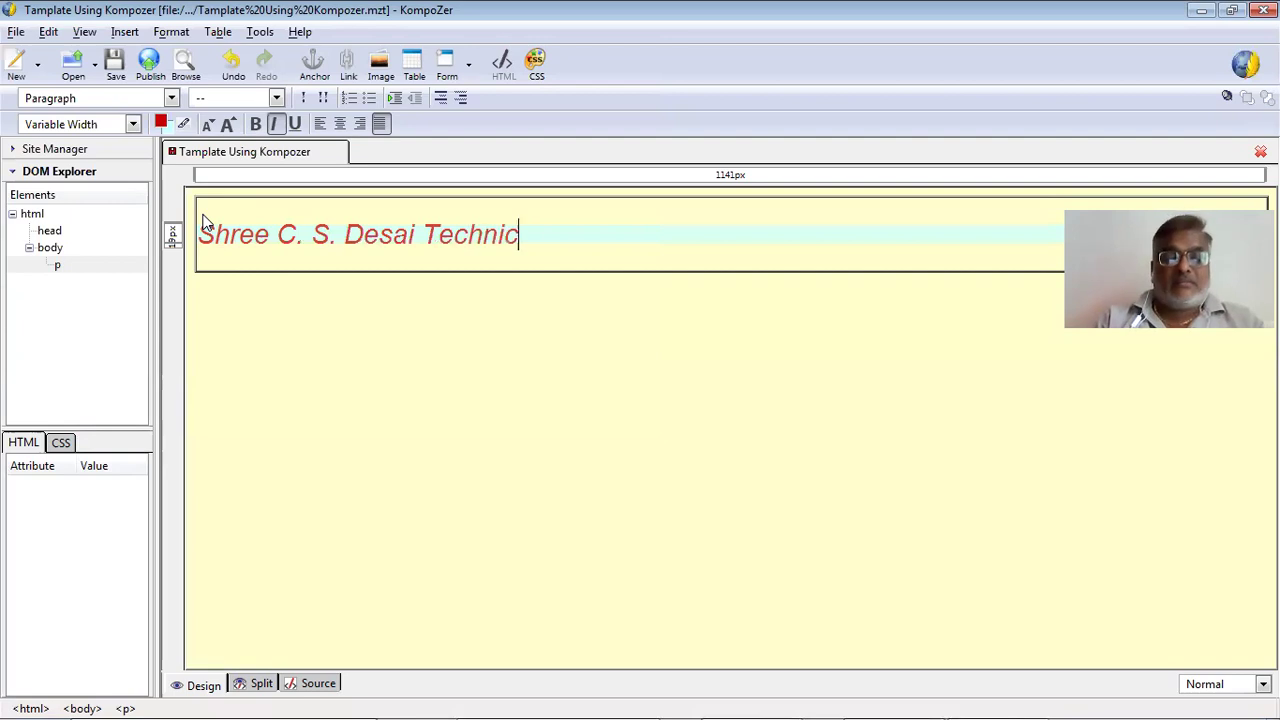
text(al)
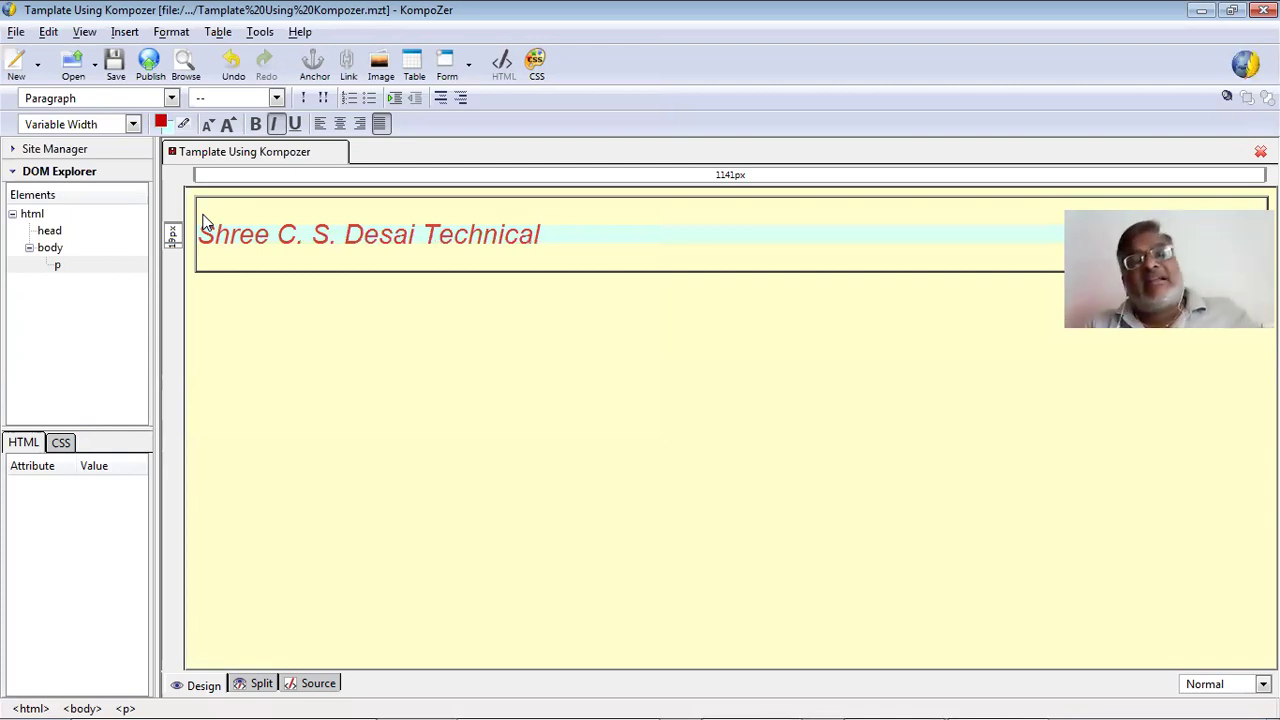
key(BackSpace)
key(BackSpace)
key(BackSpace)
key(BackSpace)
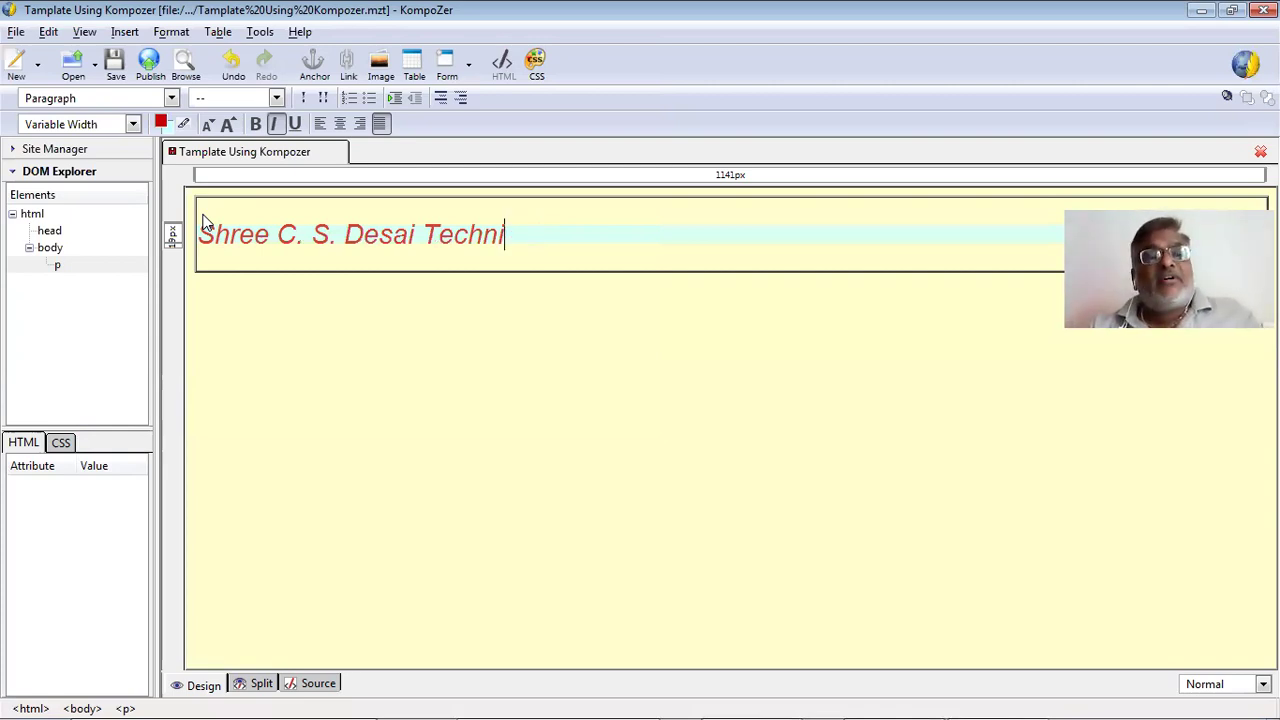
key(BackSpace)
key(BackSpace)
key(BackSpace)
key(BackSpace)
key(BackSpace)
key(BackSpace)
key(BackSpace)
key(BackSpace)
key(BackSpace)
key(BackSpace)
key(BackSpace)
key(BackSpace)
key(BackSpace)
key(BackSpace)
key(BackSpace)
key(BackSpace)
key(BackSpace)
key(BackSpace)
key(BackSpace)
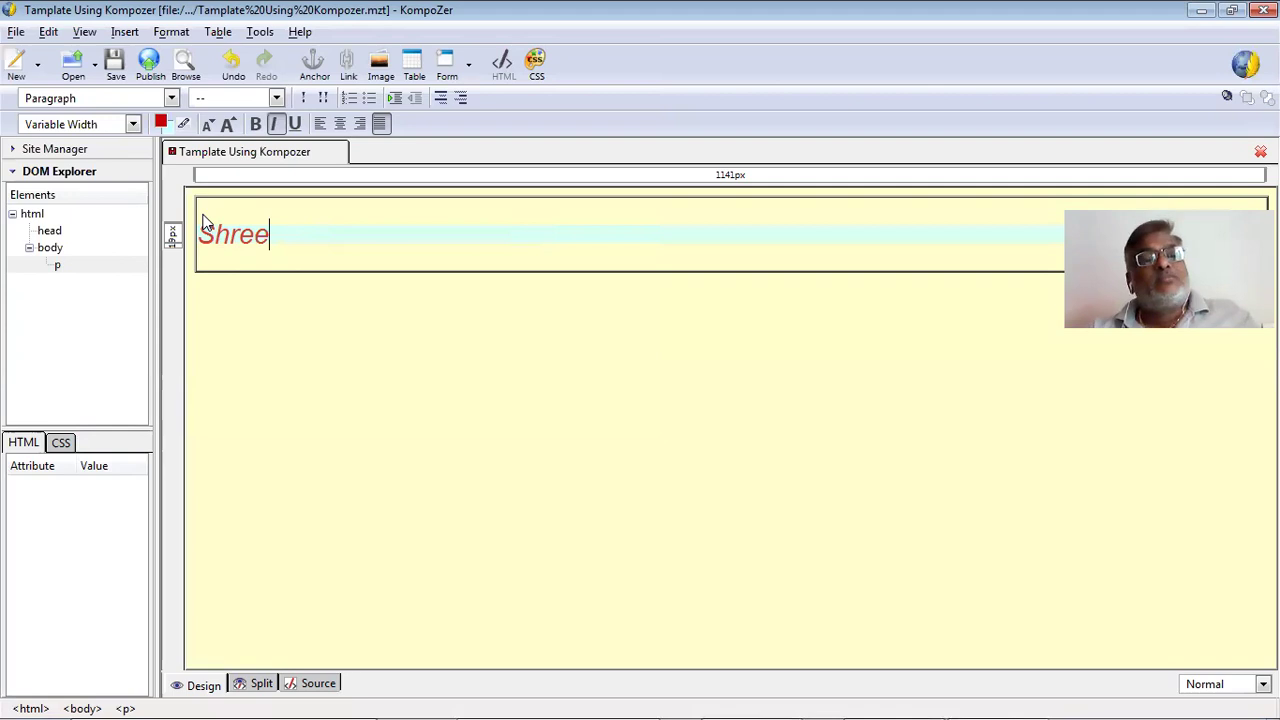
key(BackSpace)
key(BackSpace)
key(BackSpace)
key(BackSpace)
key(BackSpace)
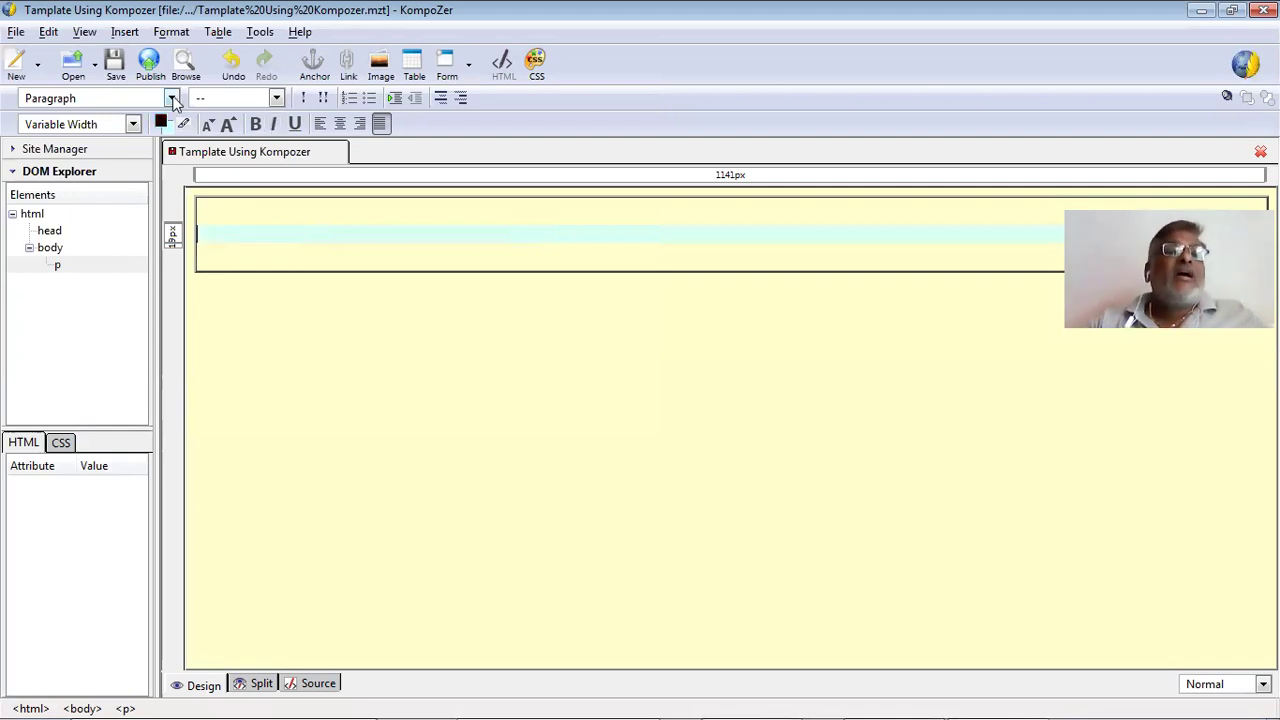
click(116, 62)
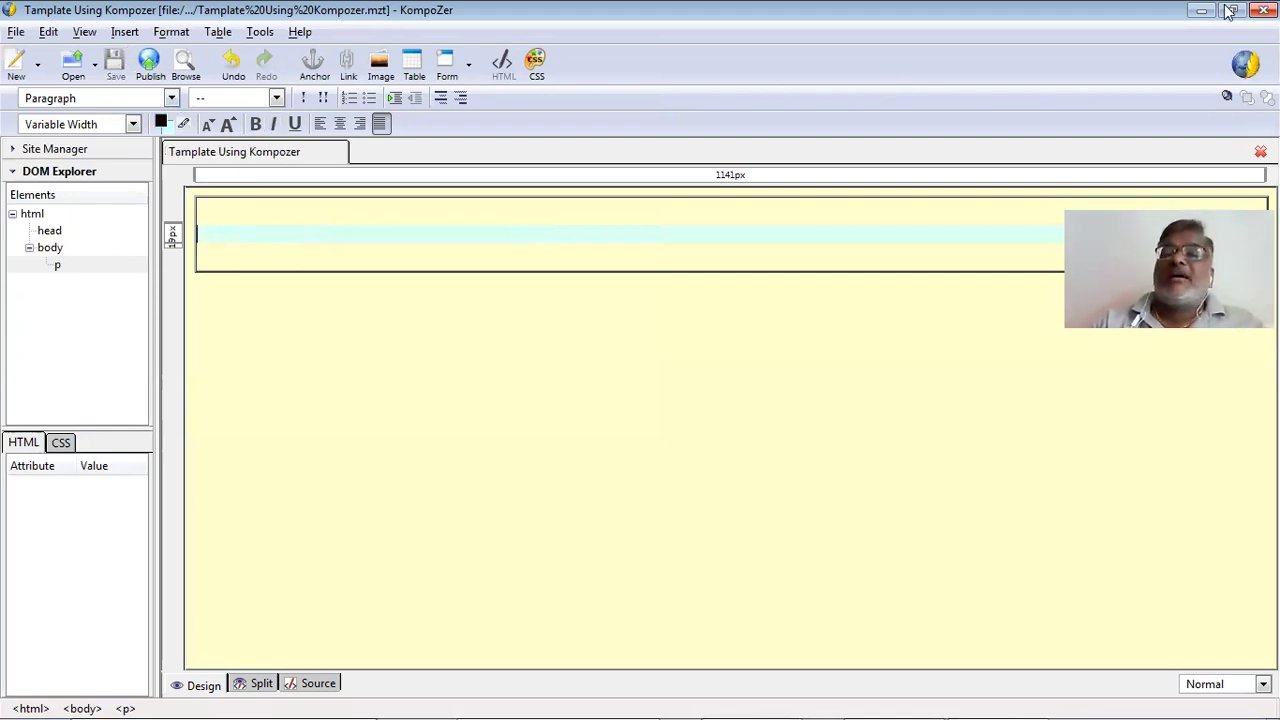
click(1260, 151)
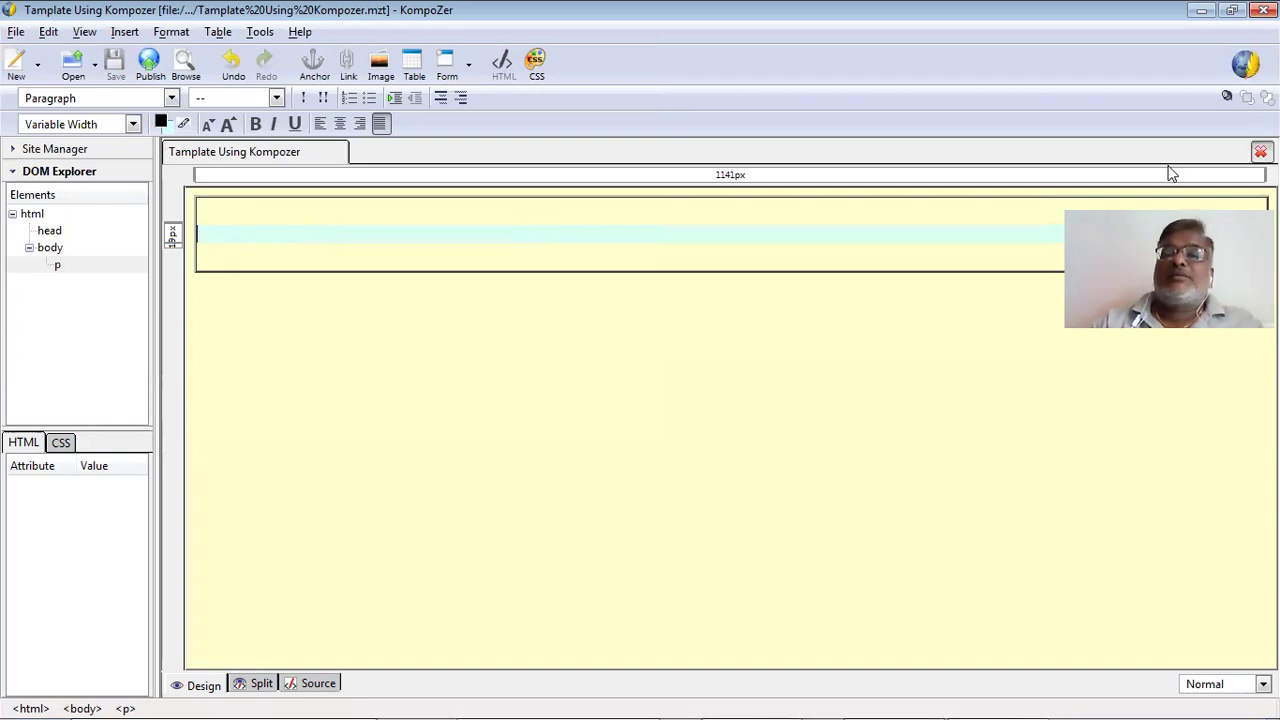
Create a new document based on the local template file Template Using Kompozer.mzt.
click(16, 32)
click(35, 58)
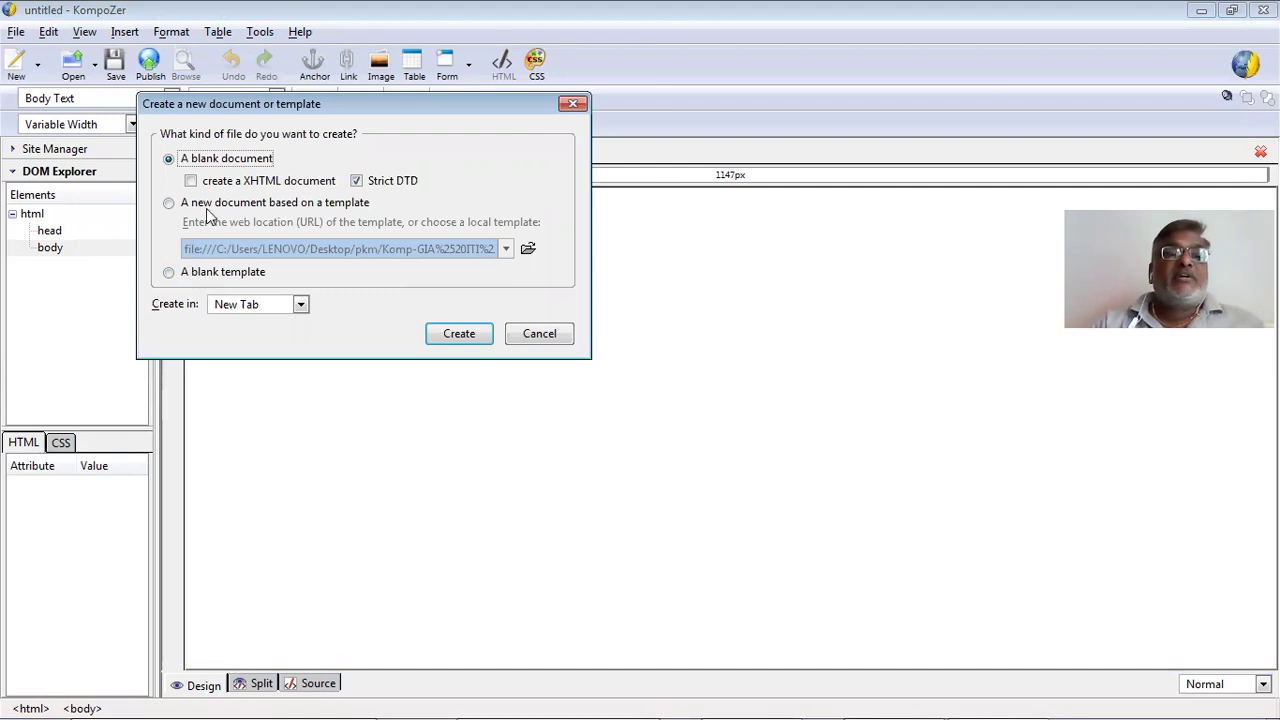
click(170, 205)
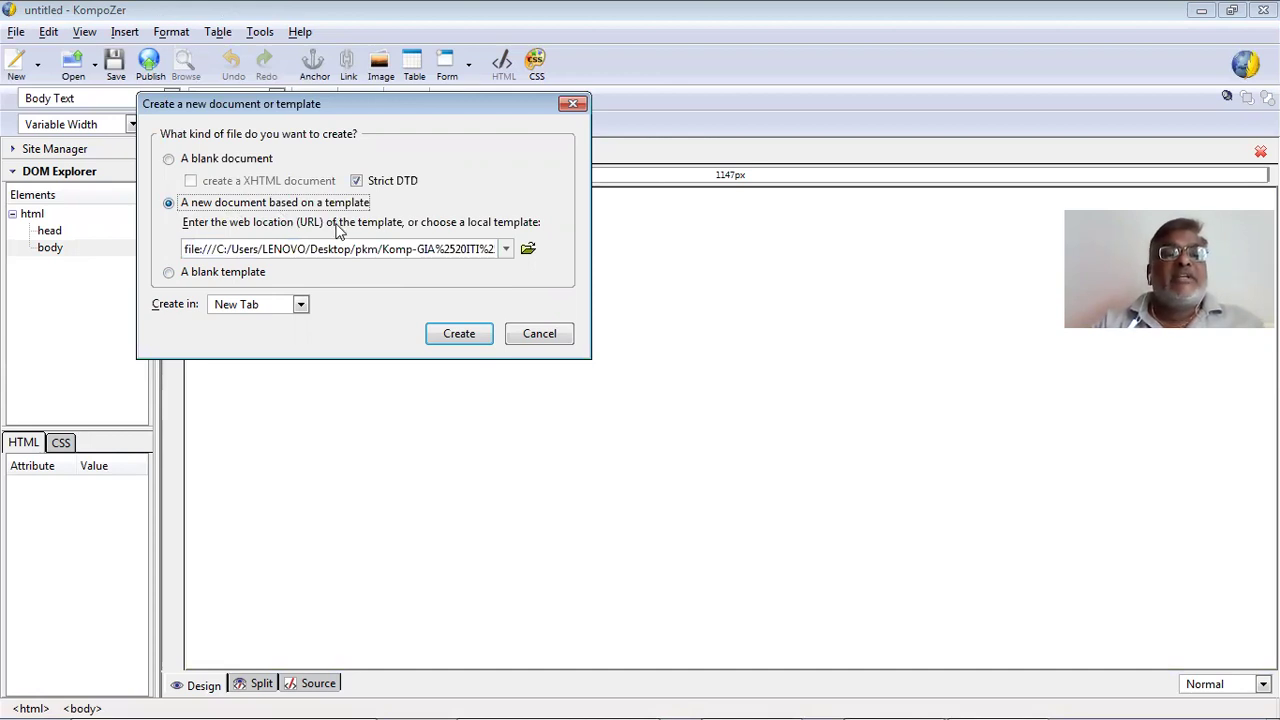
click(527, 250)
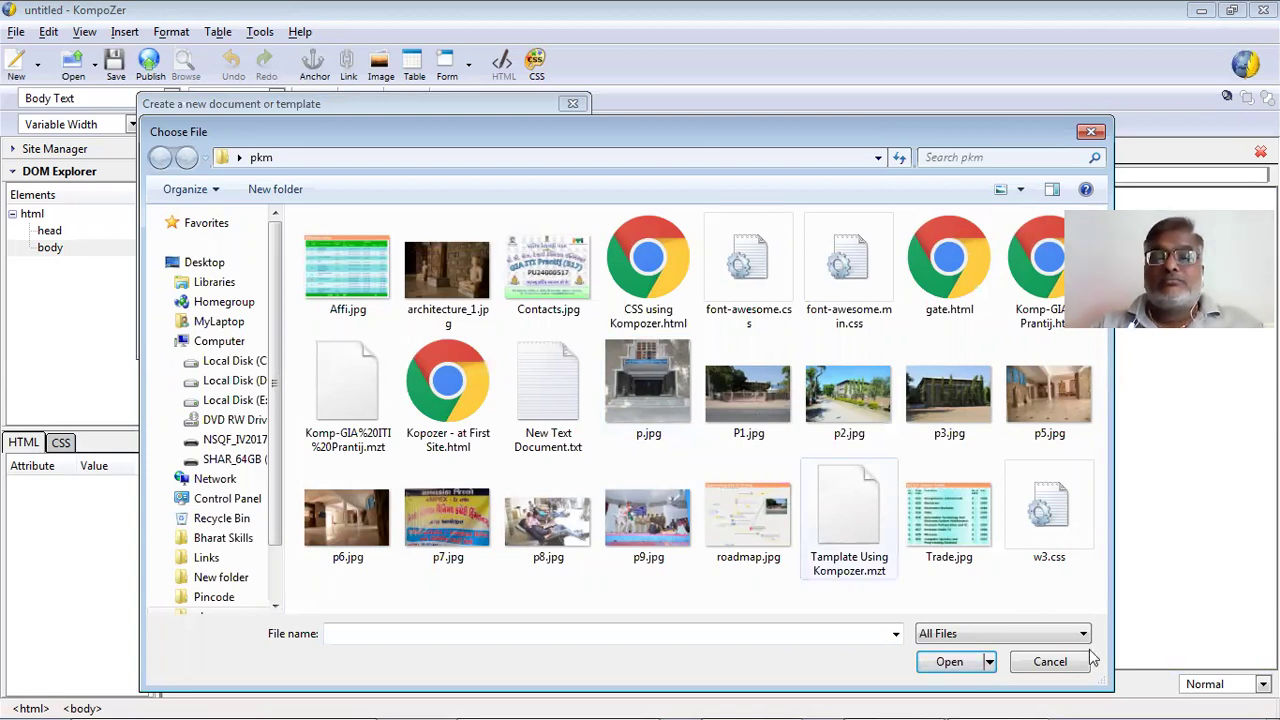
drag(1101, 680, 1175, 714)
drag(1096, 580, 960, 610)
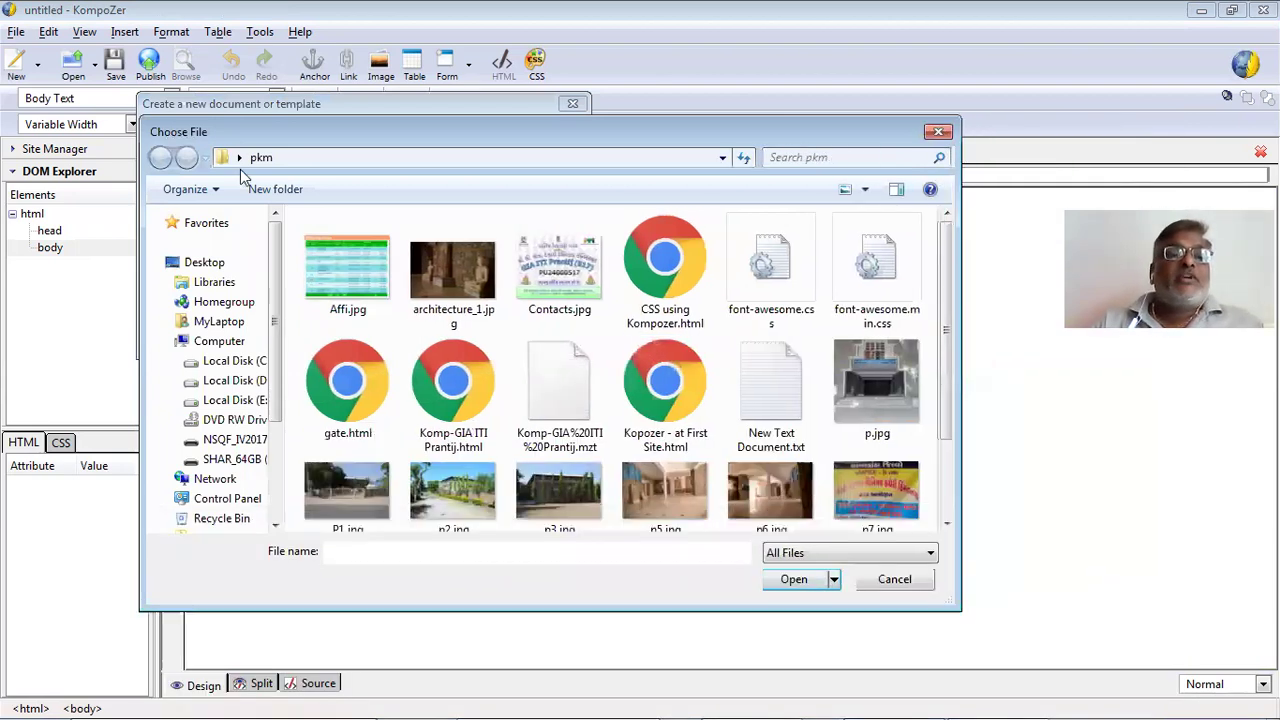
click(898, 189)
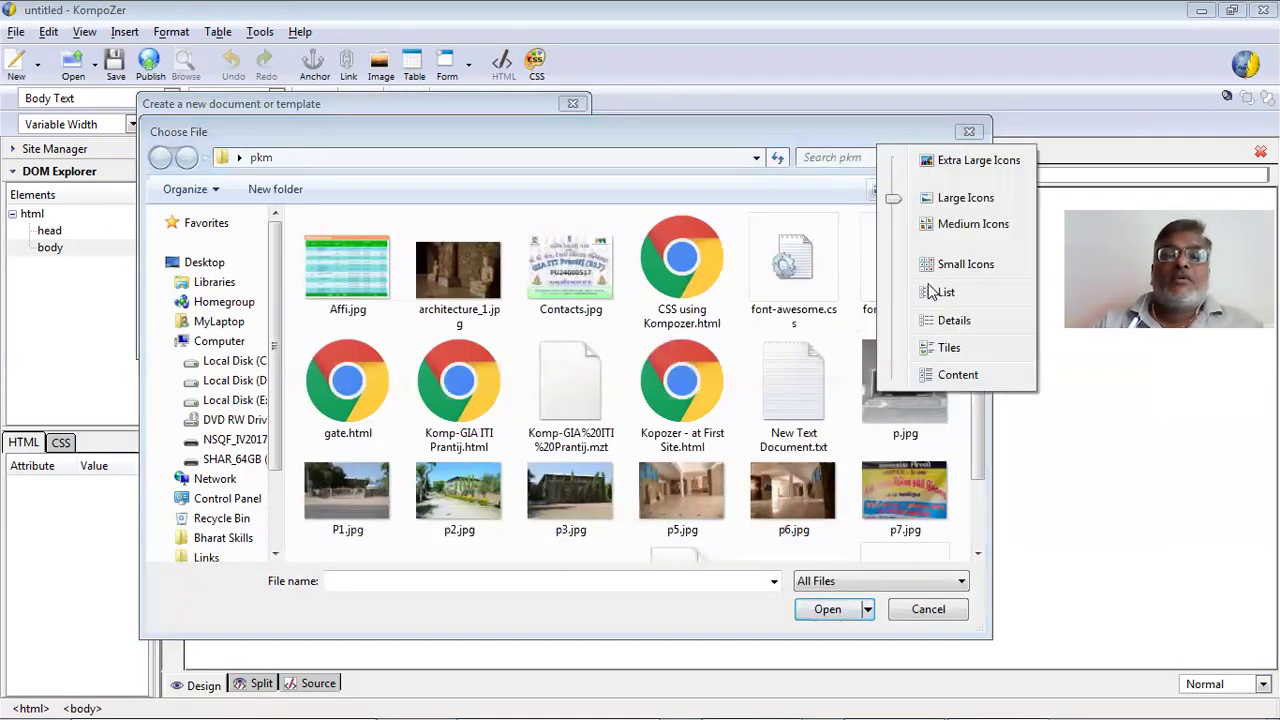
key(Return)
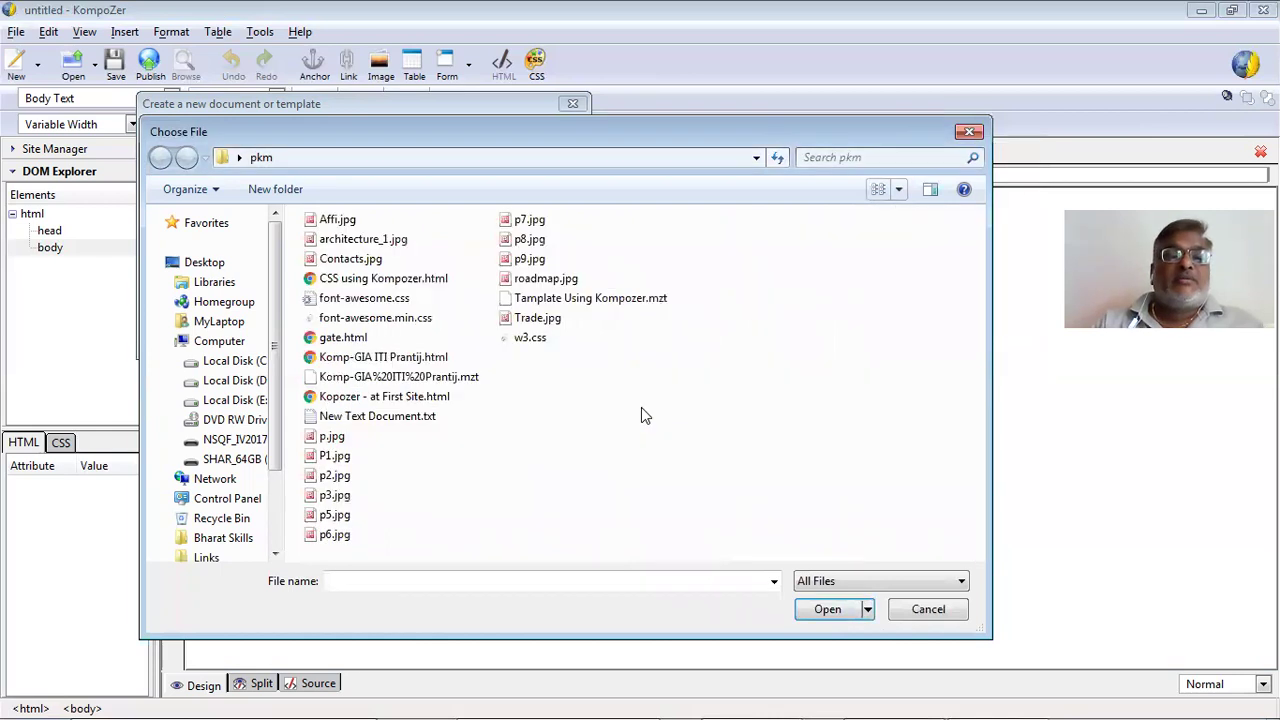
click(601, 300)
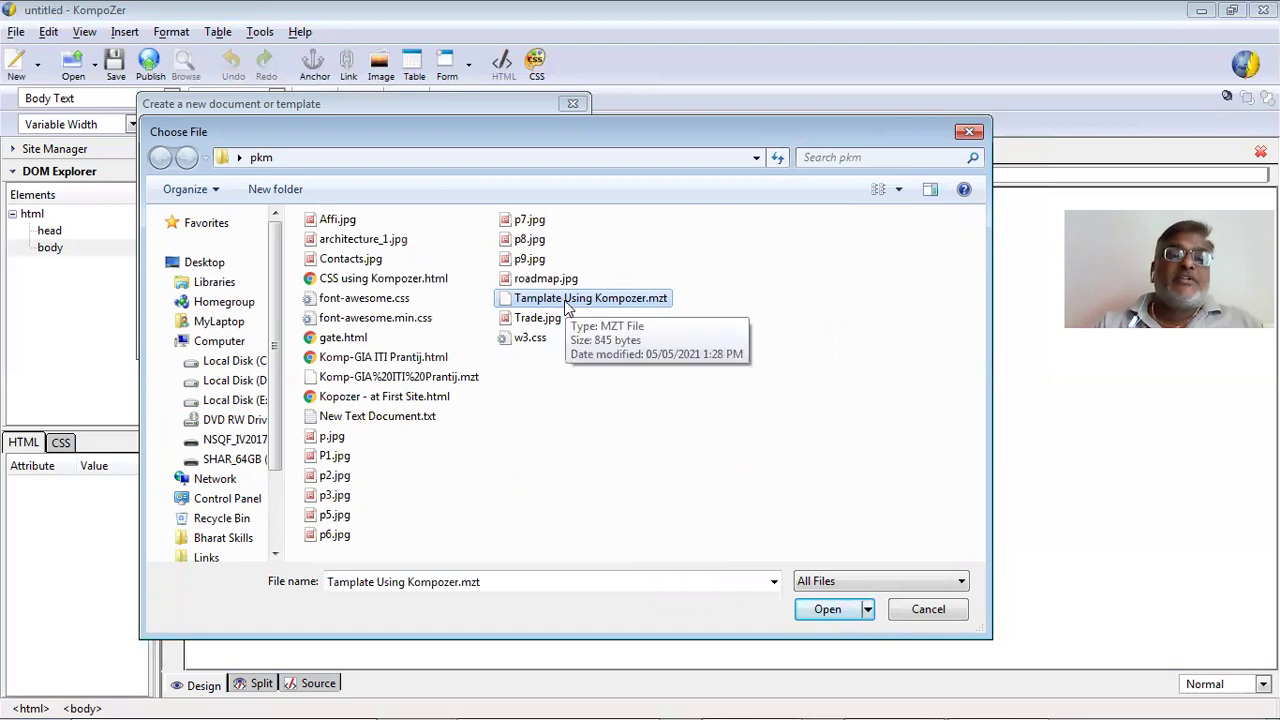
key(Return)
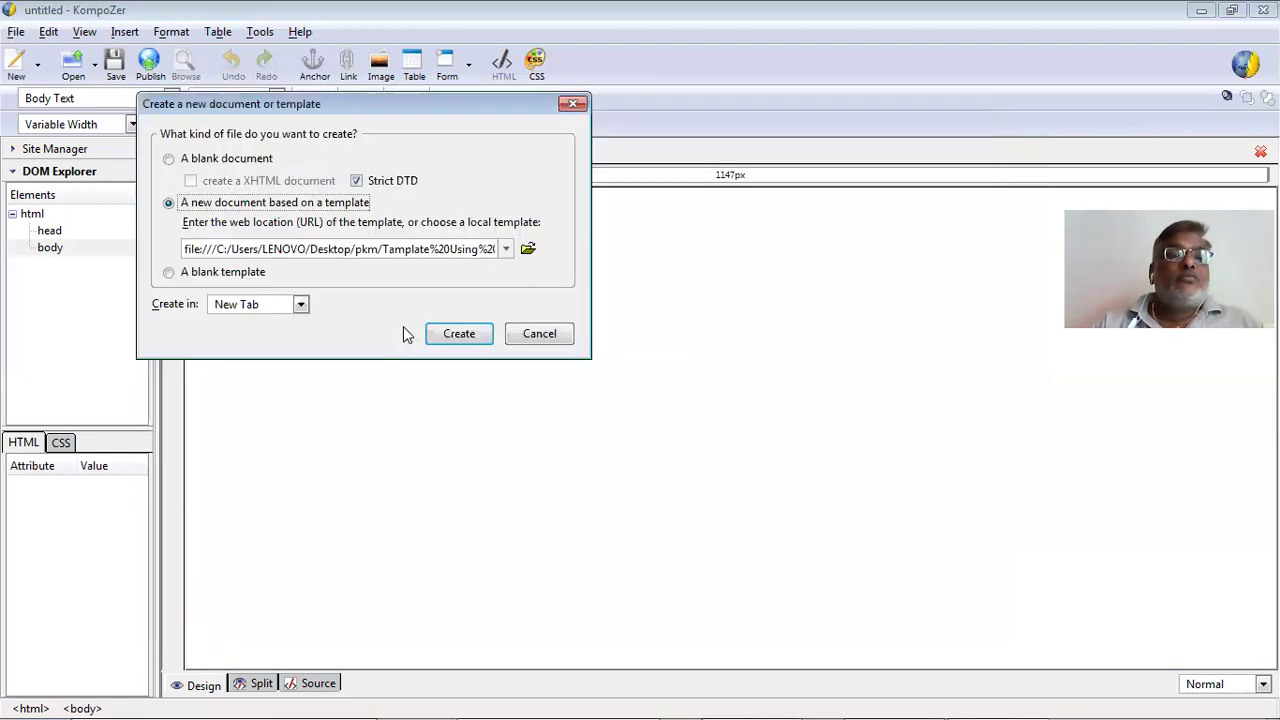
click(440, 334)
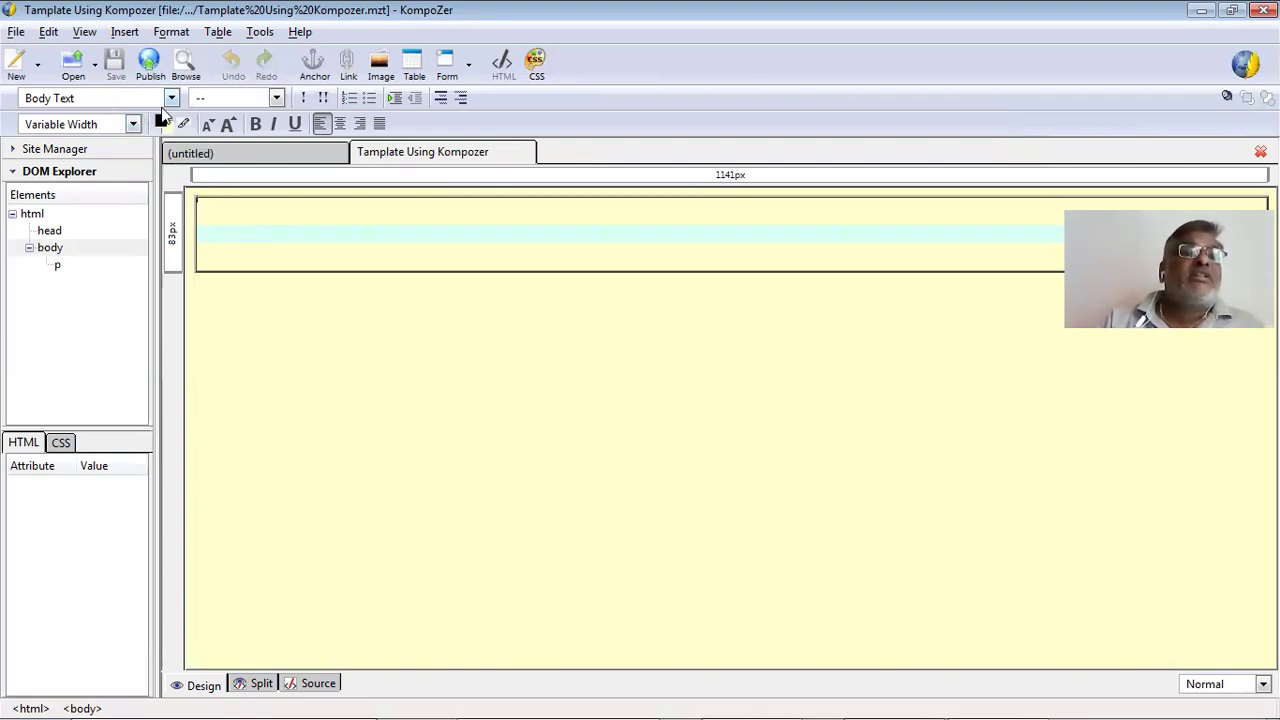
Format the new line as a Paragraph, then close the document choosing Don't Save.
click(171, 98)
click(137, 133)
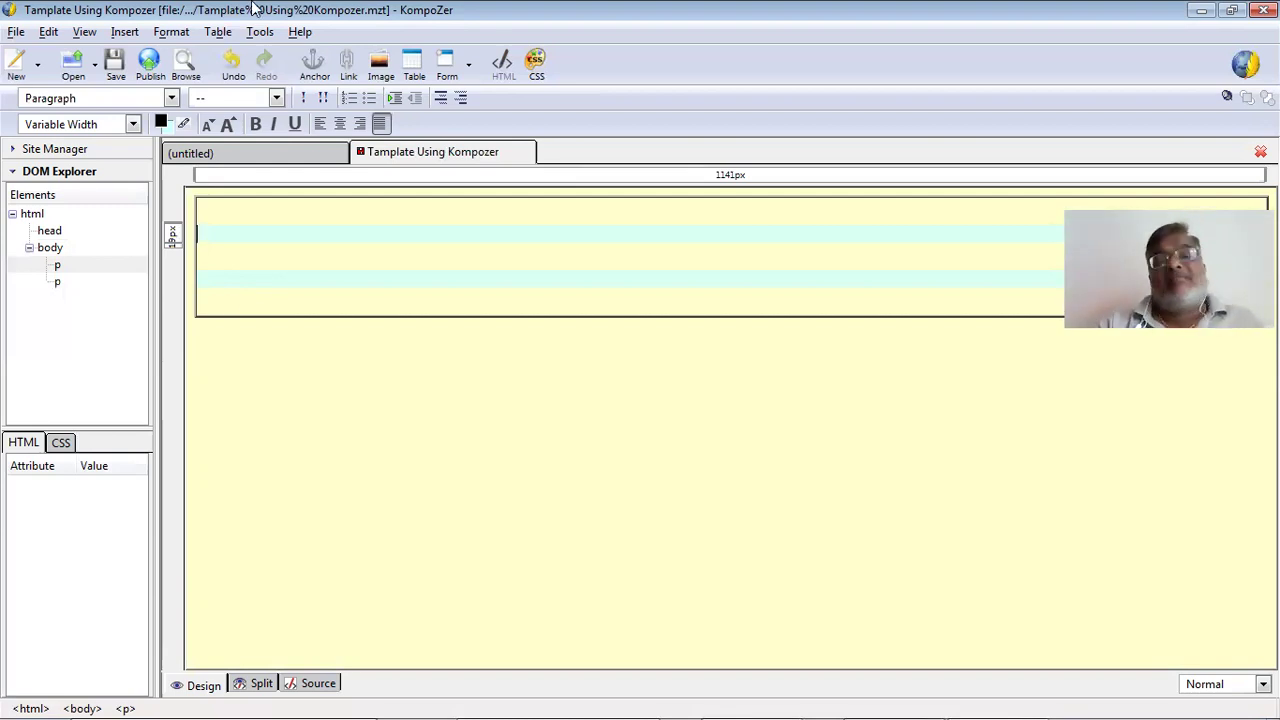
key(ctrl+w)
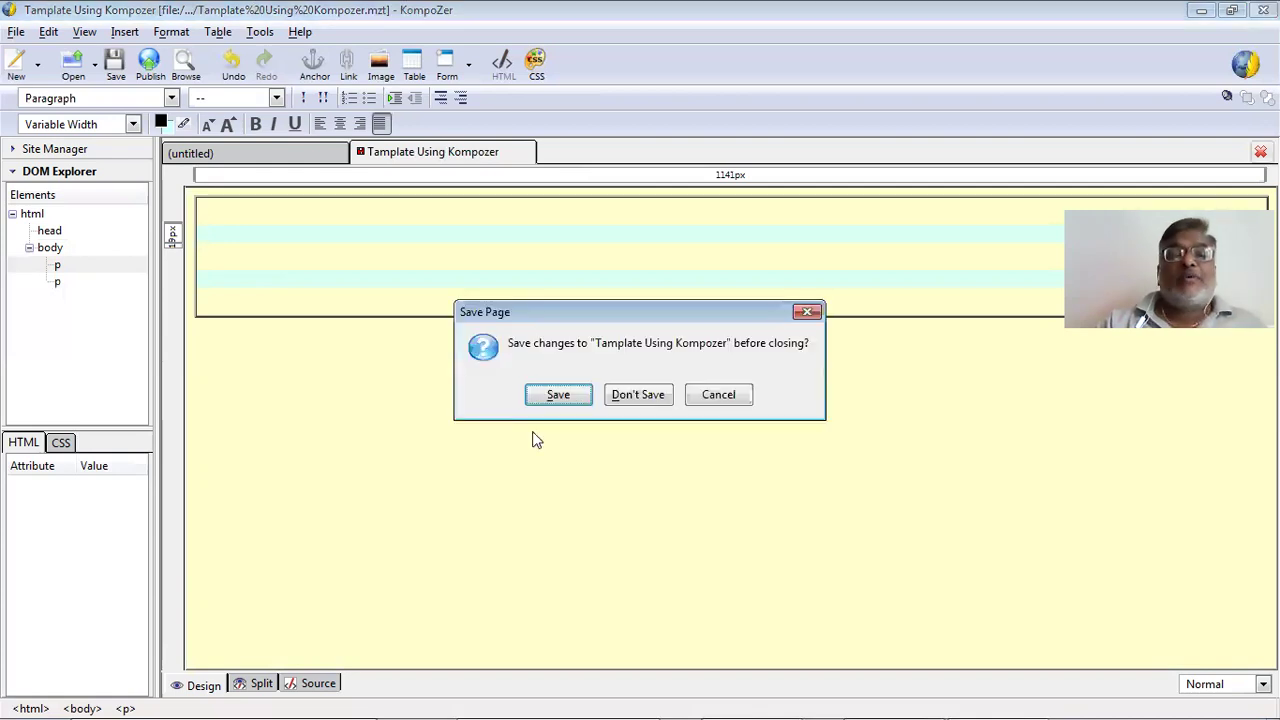
click(609, 403)
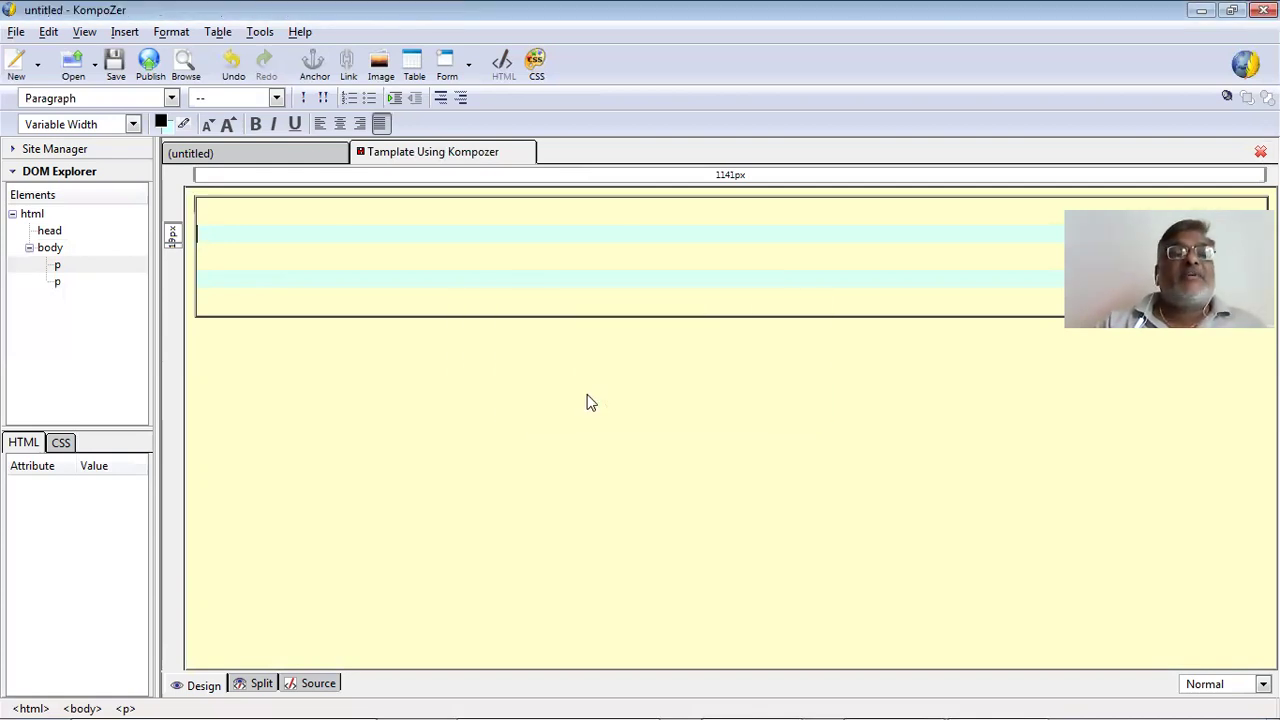
Open Tamplate Using Kompozer.mzt using the HTML templates file filter and dismiss the notice.
click(17, 32)
click(42, 76)
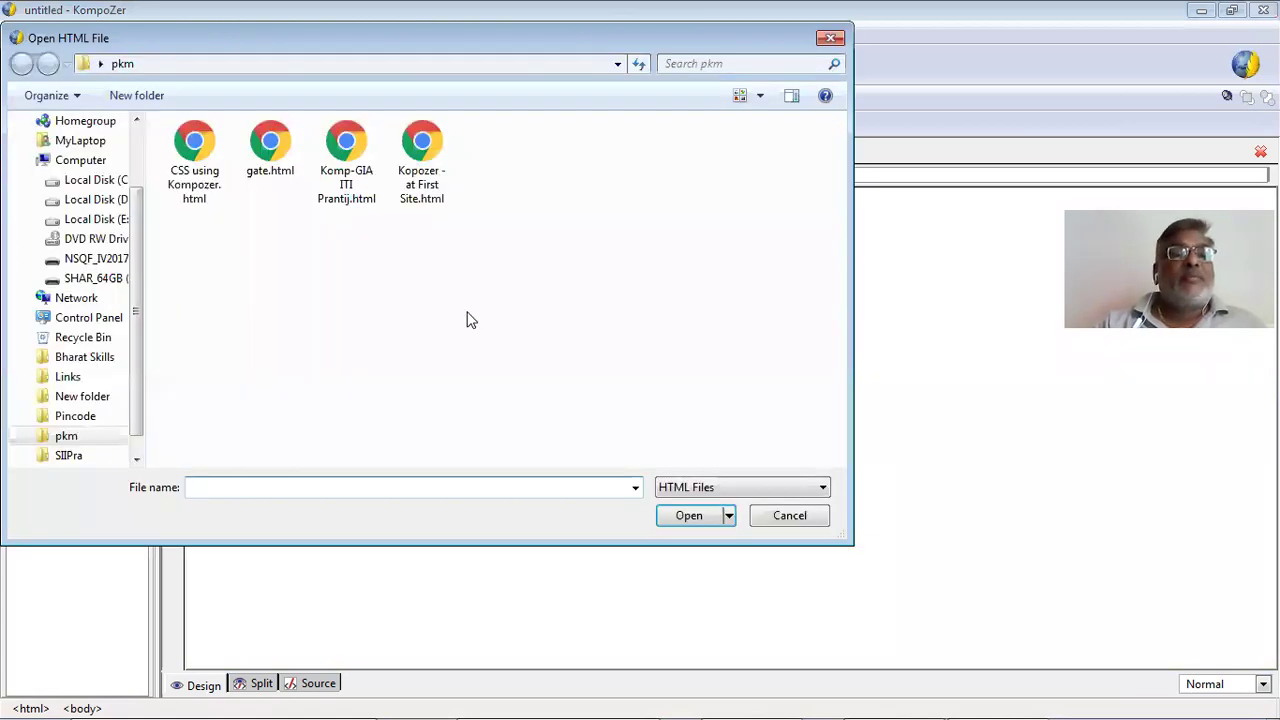
click(703, 489)
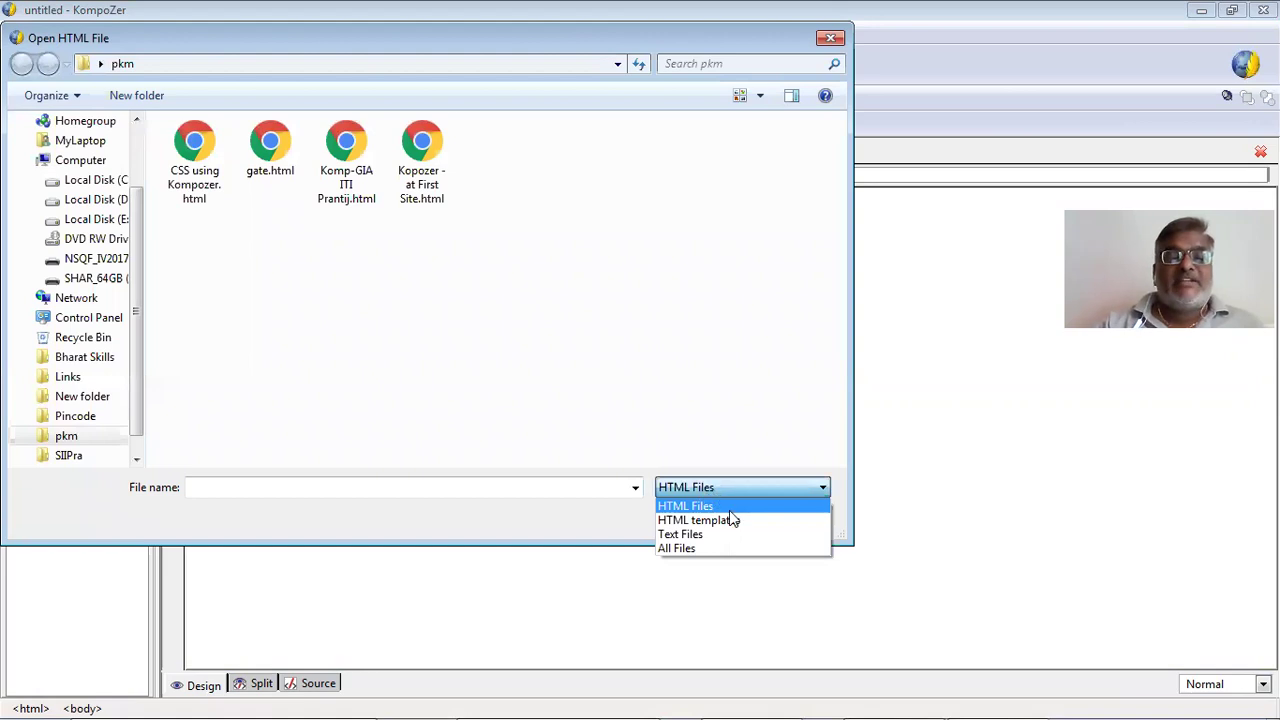
click(730, 521)
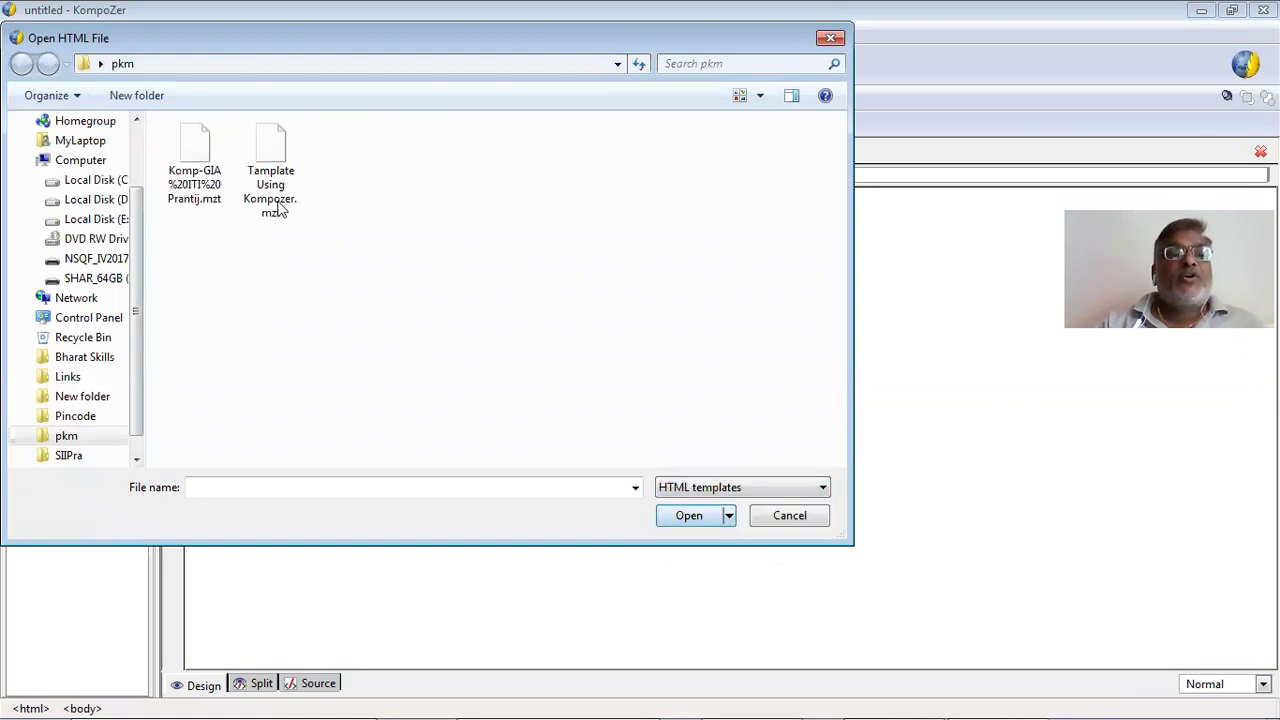
click(287, 184)
key(Return)
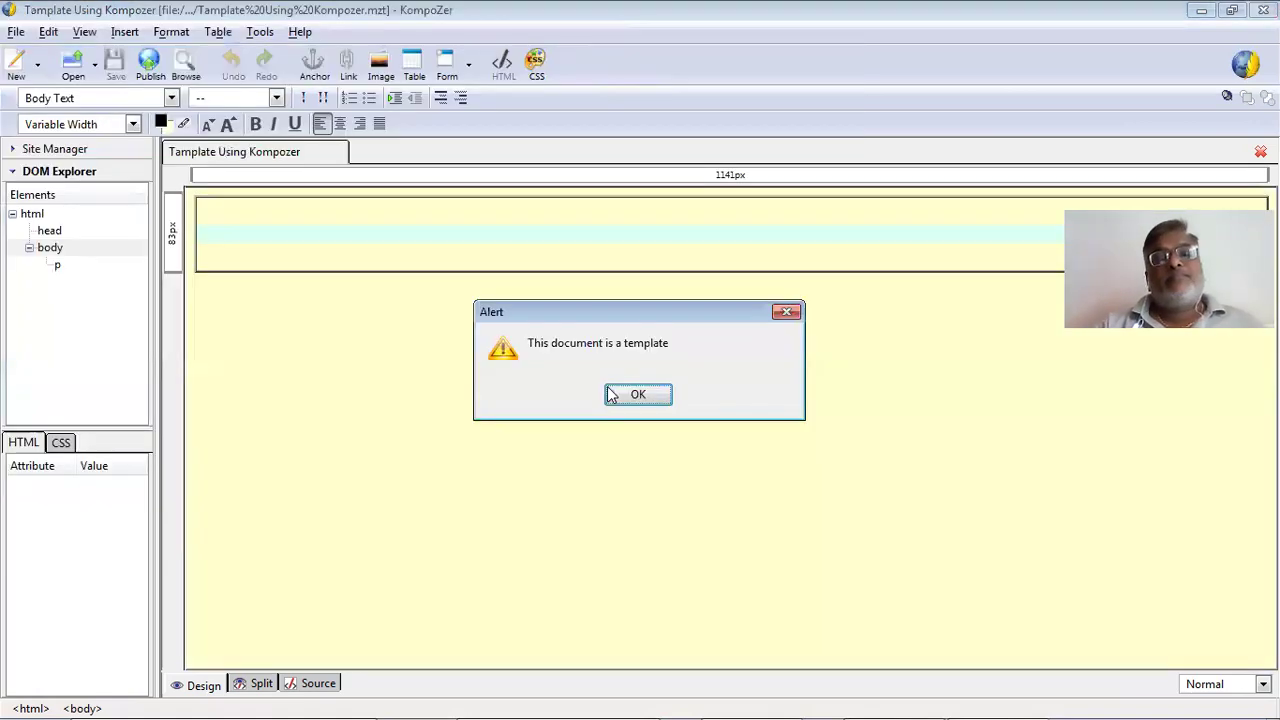
click(637, 396)
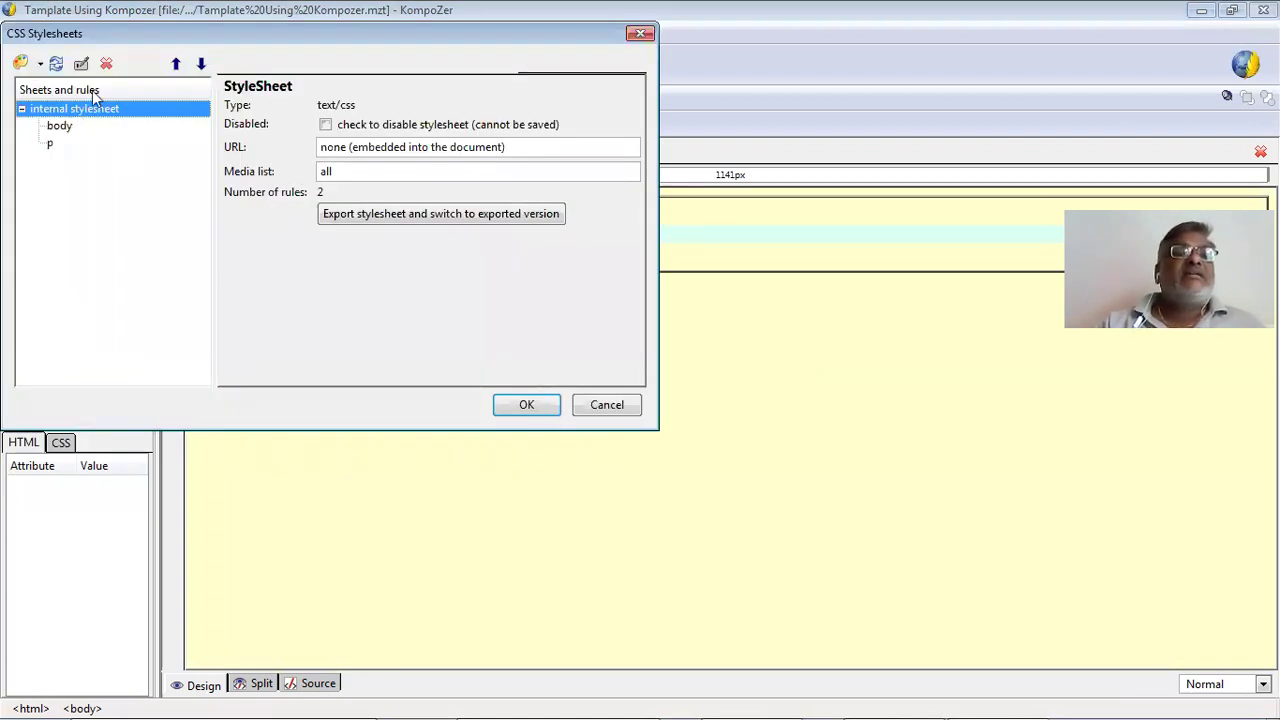
Create a new style rule for the h4 element.
click(22, 63)
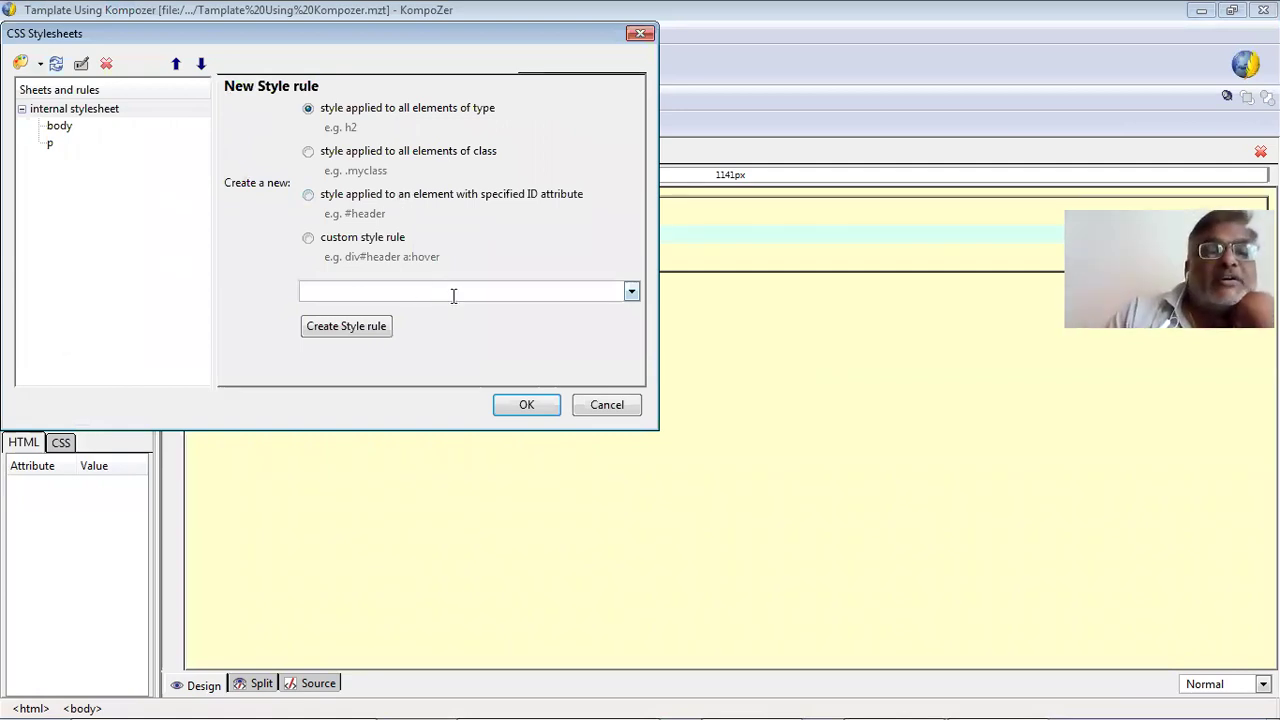
click(630, 291)
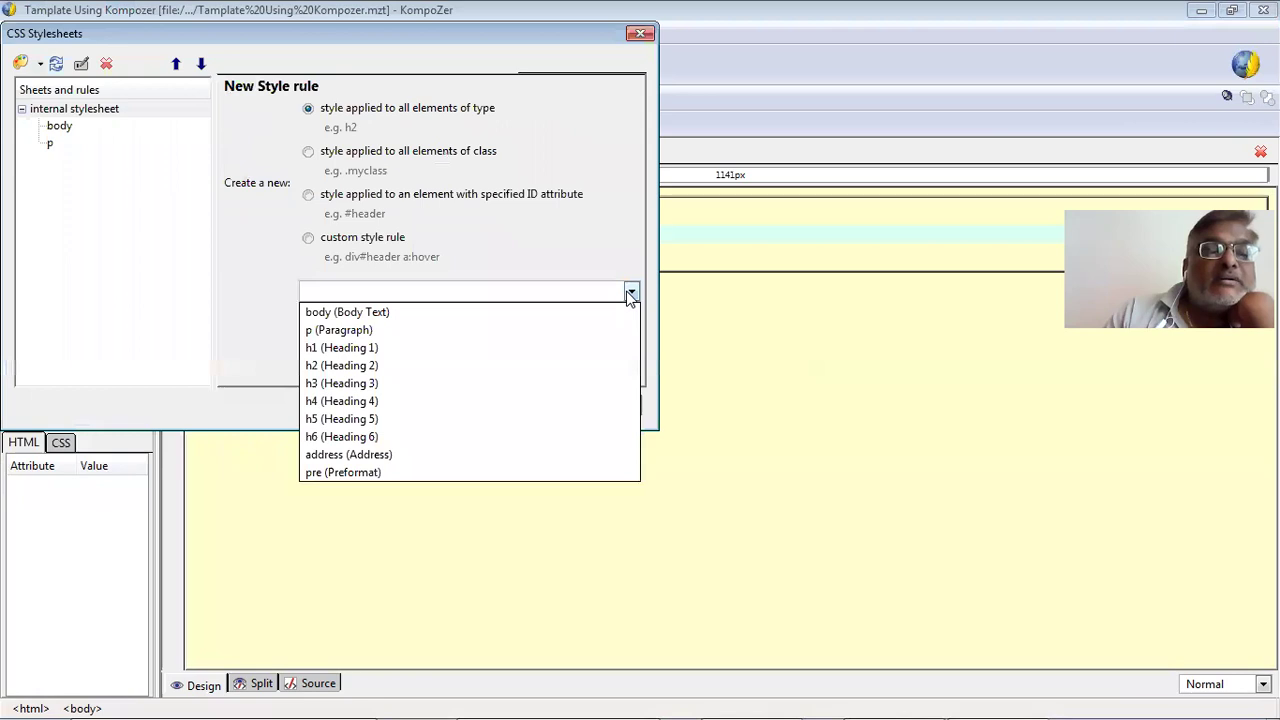
click(458, 402)
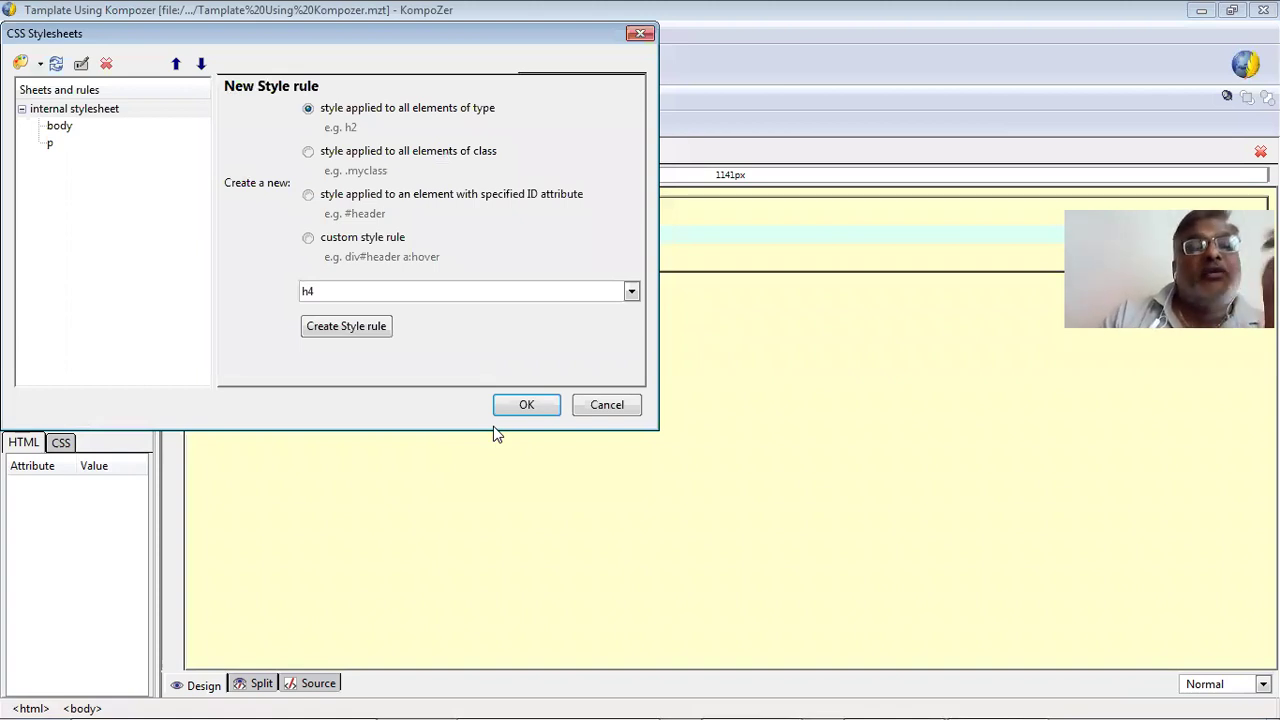
click(362, 330)
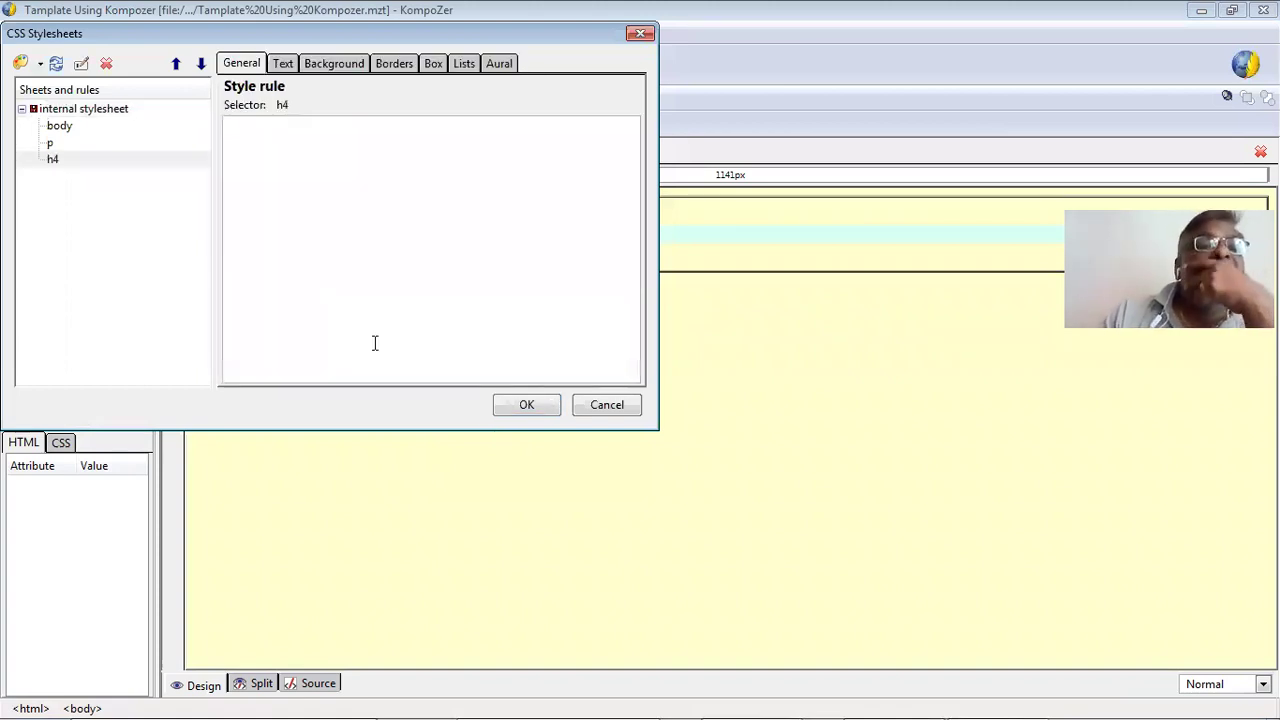
Set the h4 font to Courier New, Courier, monospace at 1.3em with normal line height.
click(283, 65)
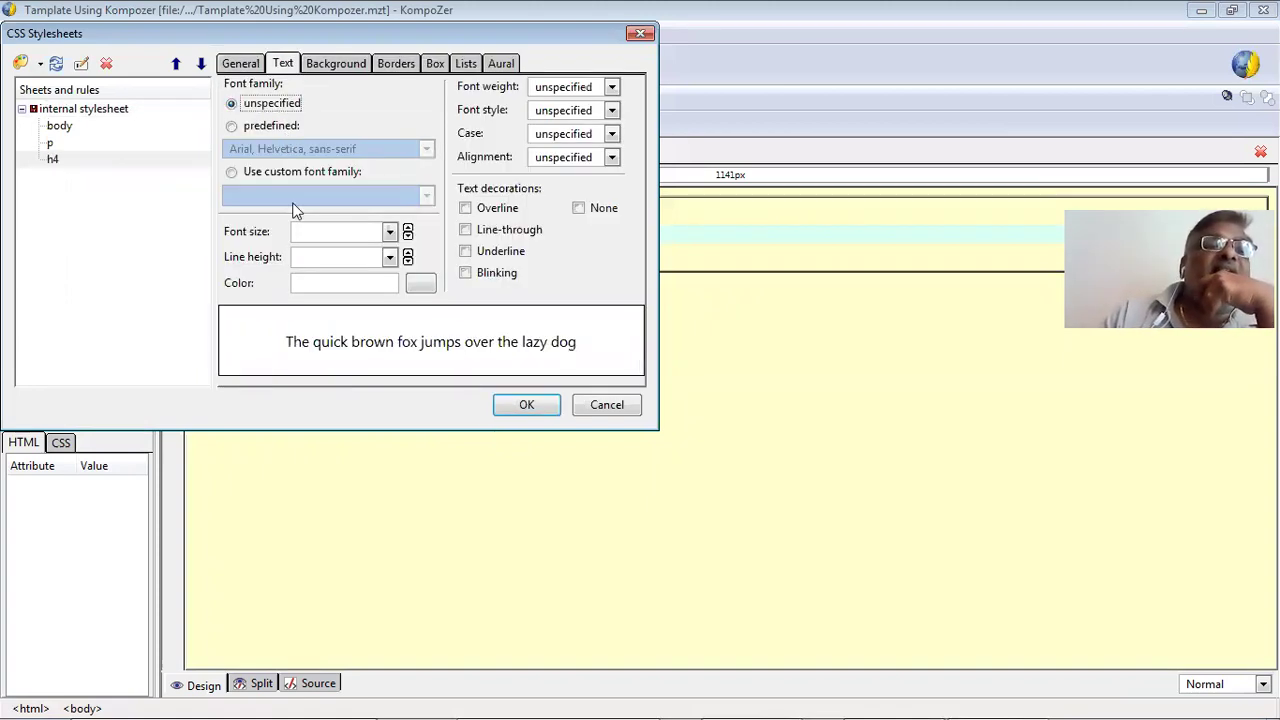
click(257, 128)
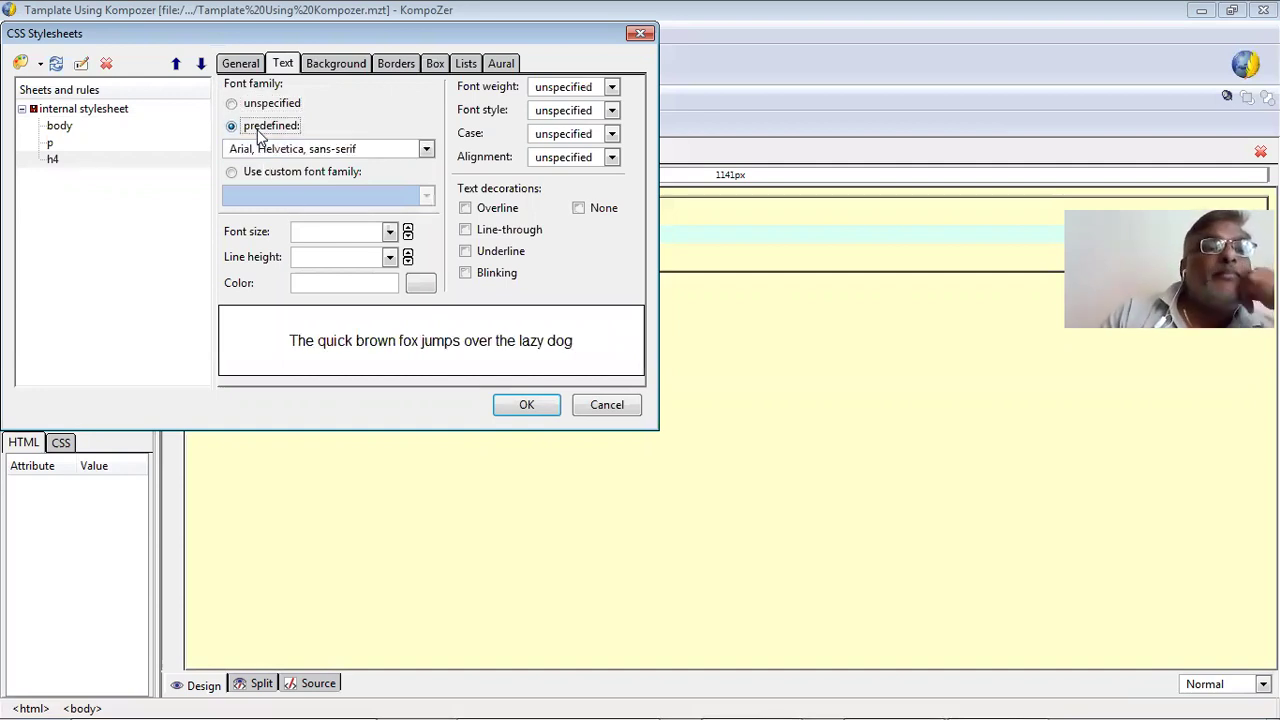
click(279, 157)
click(295, 204)
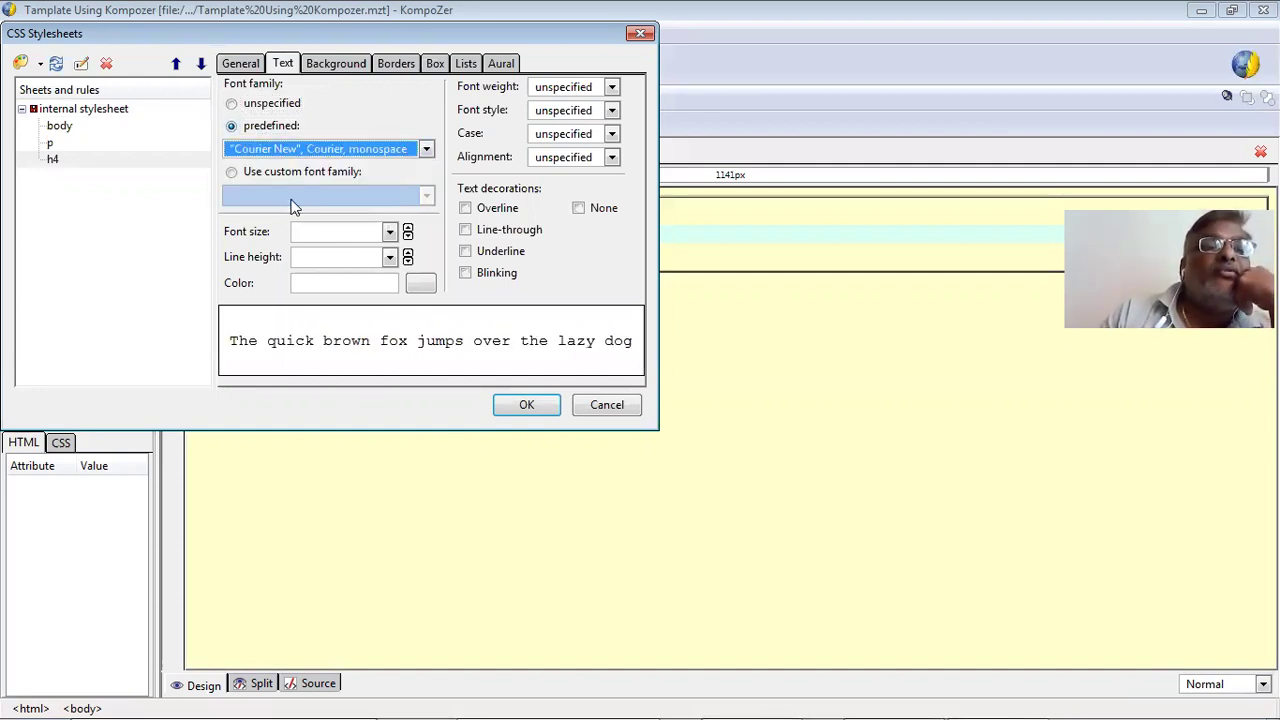
click(408, 229)
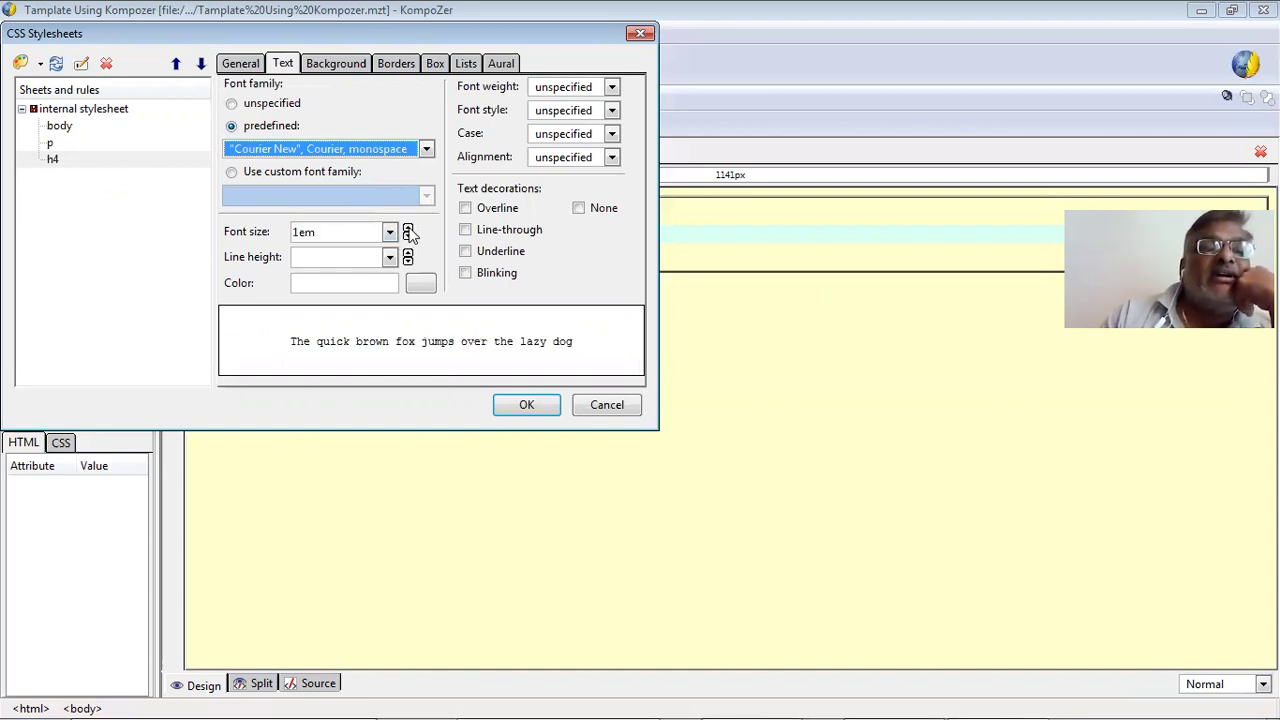
click(408, 229)
click(408, 229)
click(408, 229)
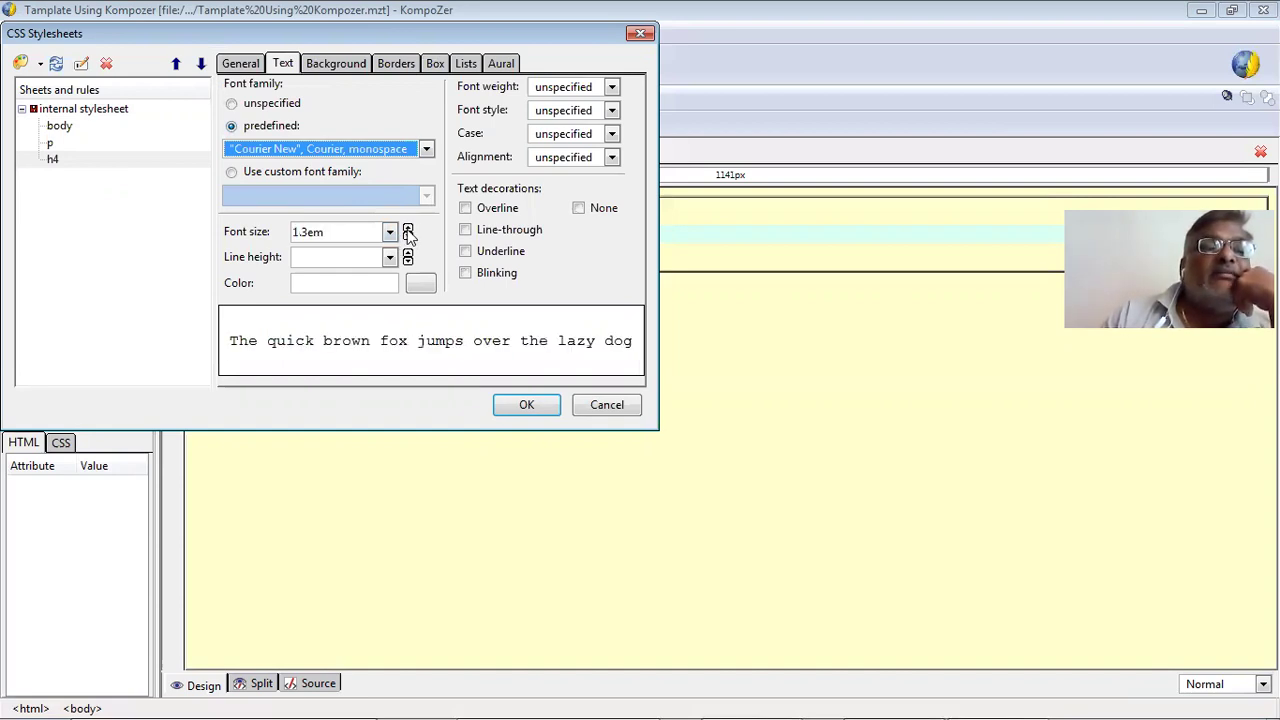
click(389, 259)
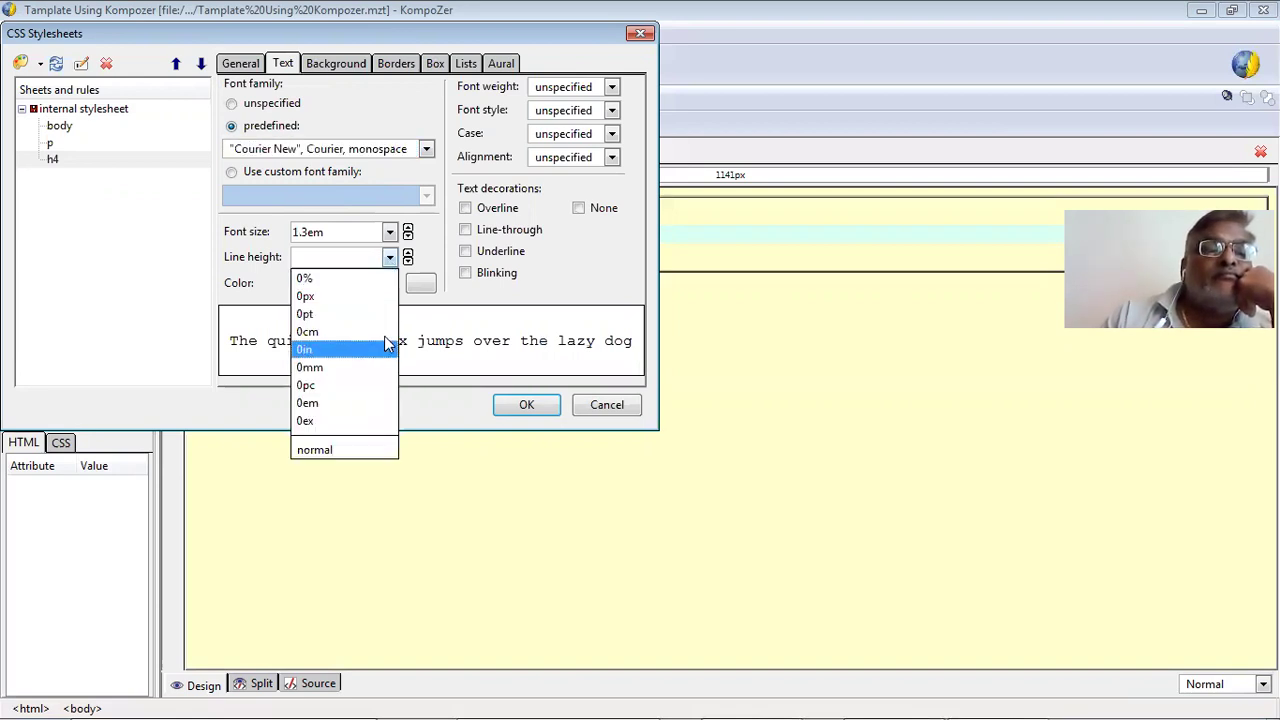
click(358, 452)
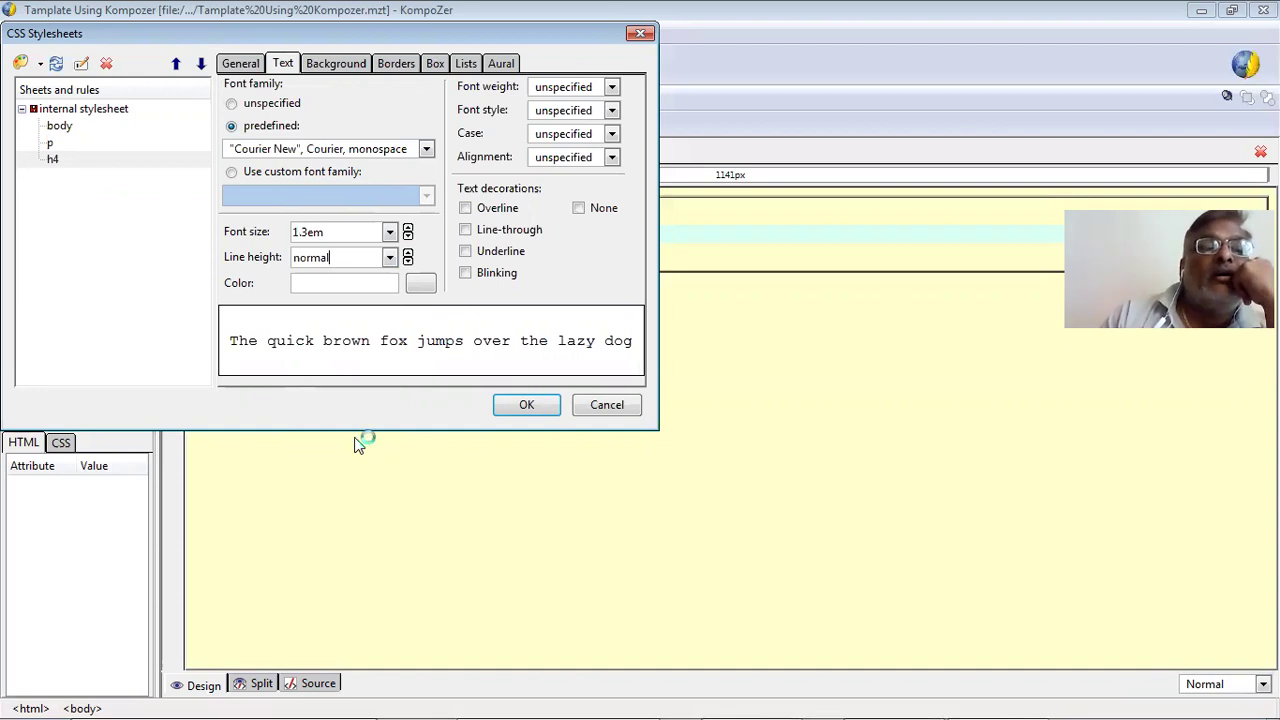
Make the h4 text colour green #009900.
click(418, 283)
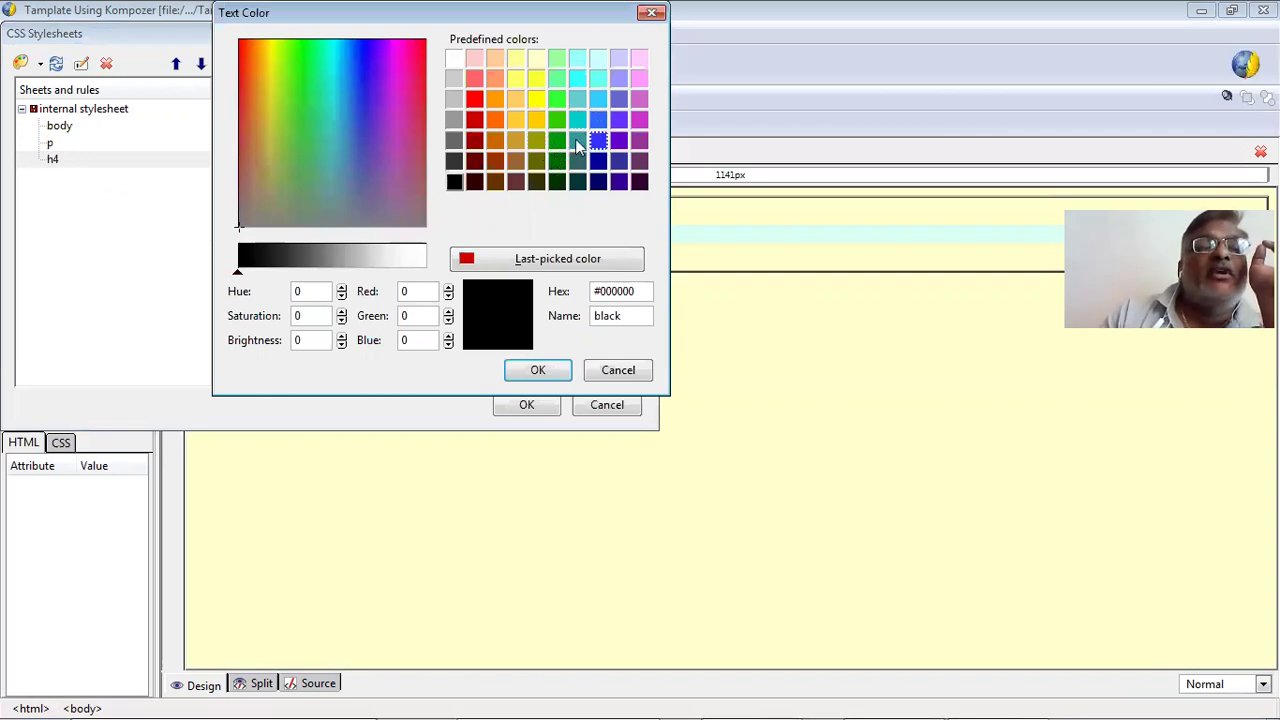
click(562, 135)
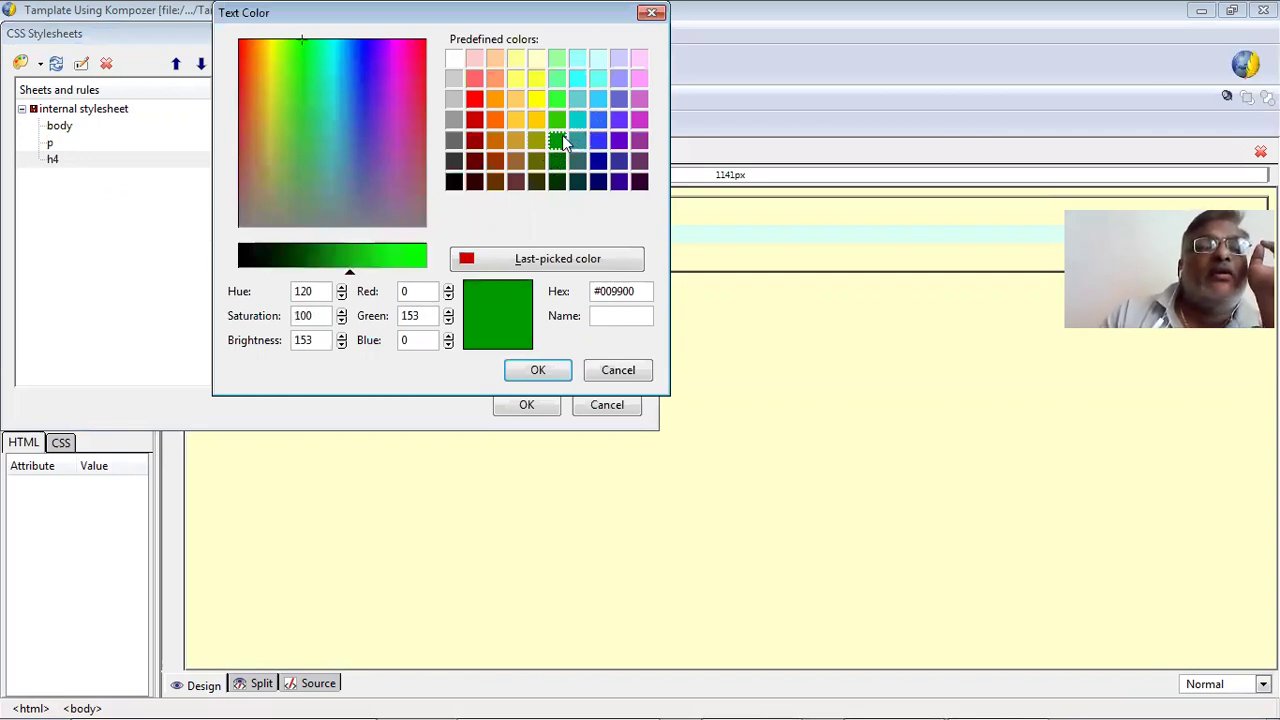
click(540, 370)
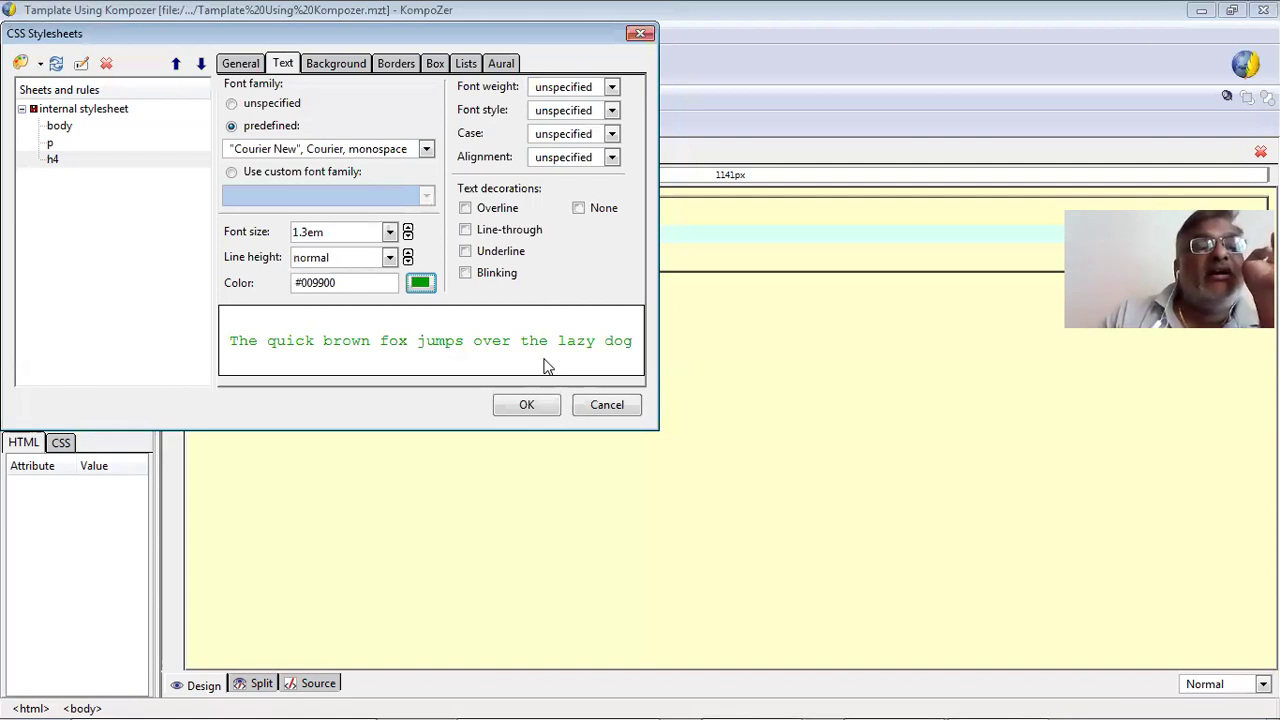
click(332, 66)
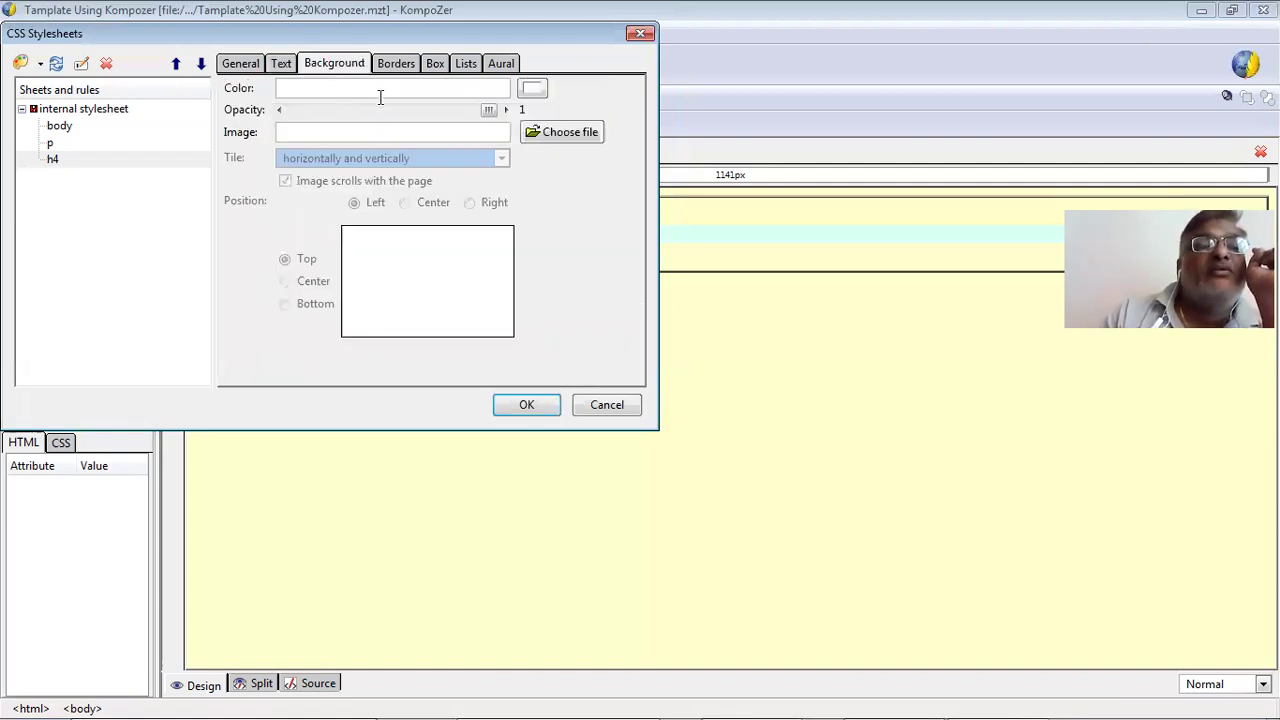
Give the h4 rule a yellow background colour.
click(532, 88)
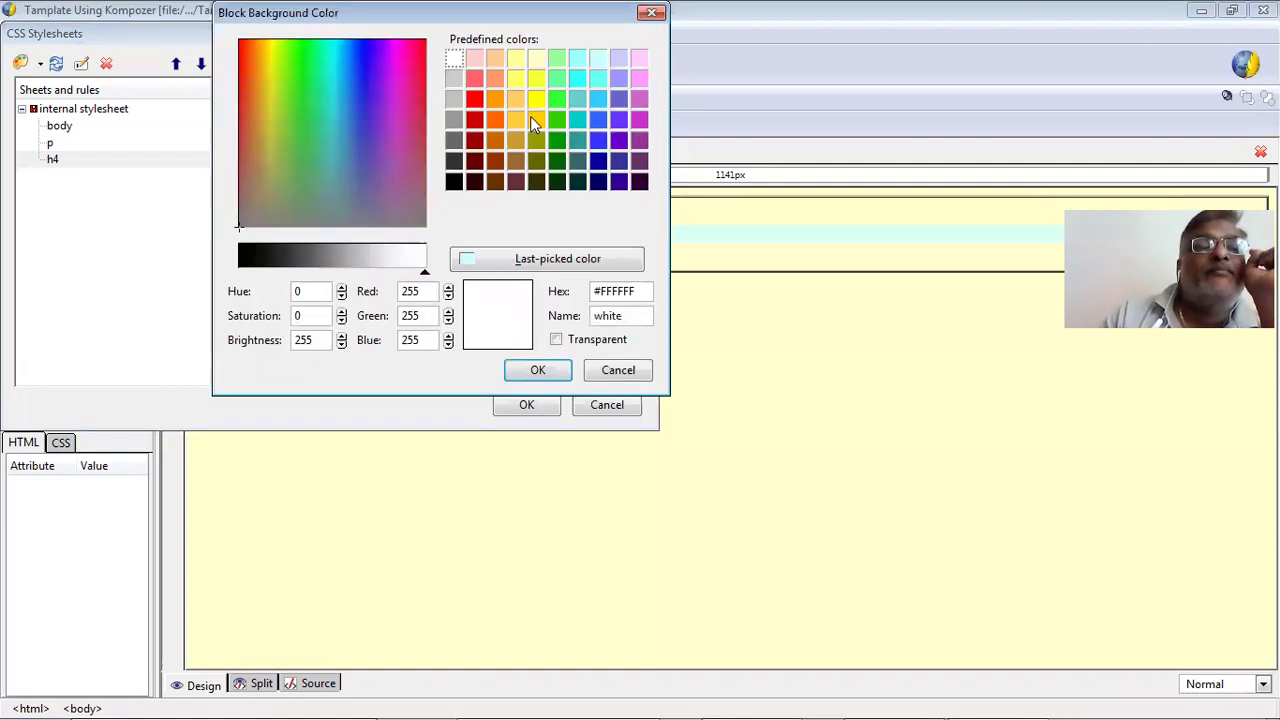
click(536, 100)
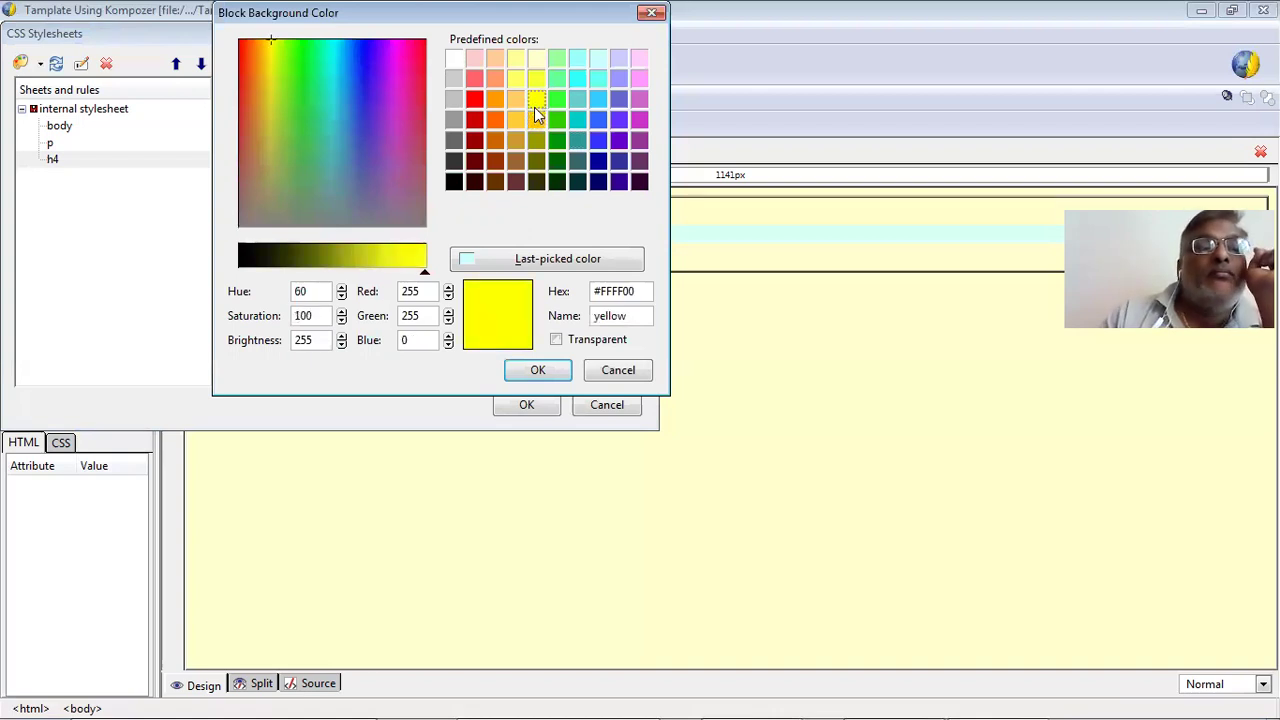
click(538, 370)
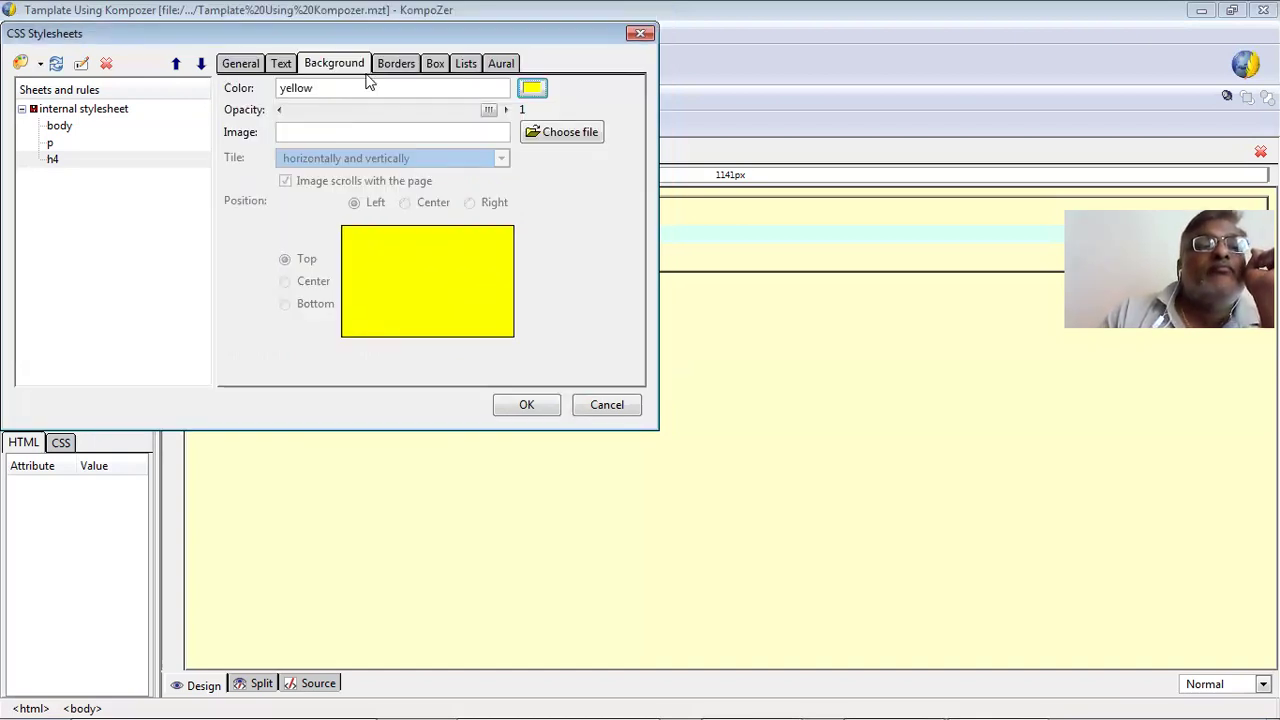
click(392, 63)
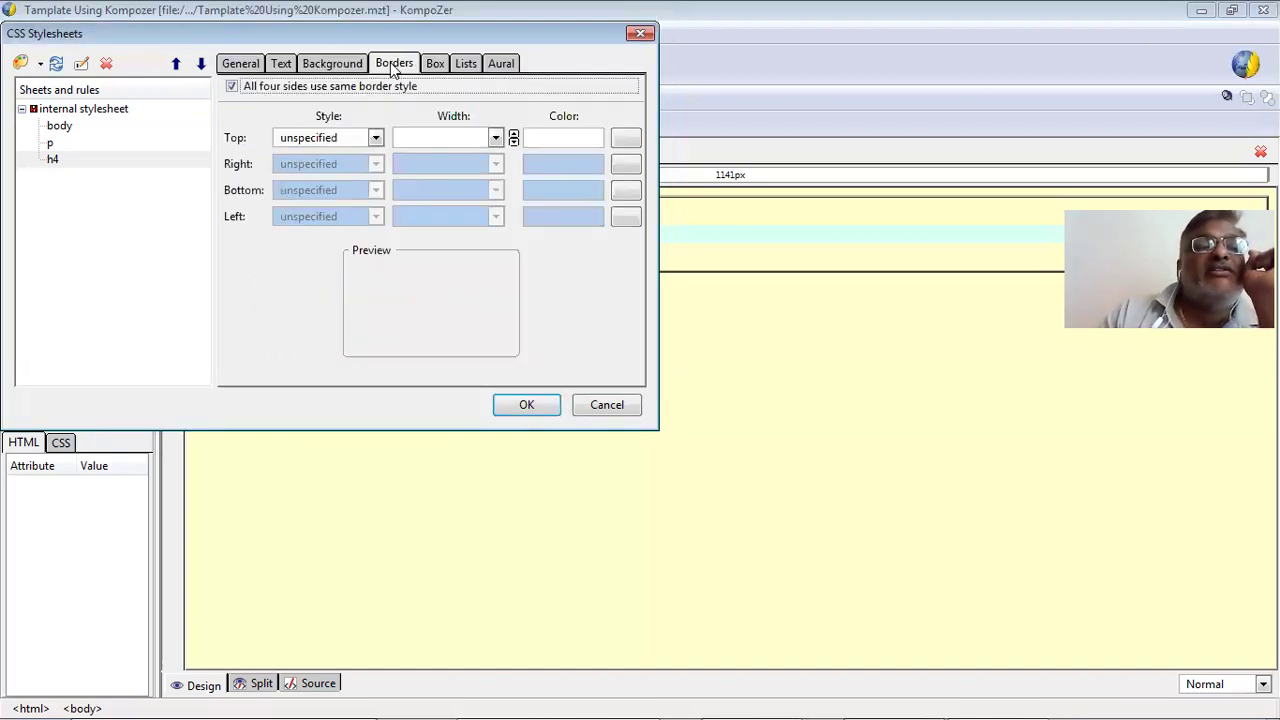
Make the h4 top border dotted, allow per-side styles, and keep right and bottom dotted.
click(376, 137)
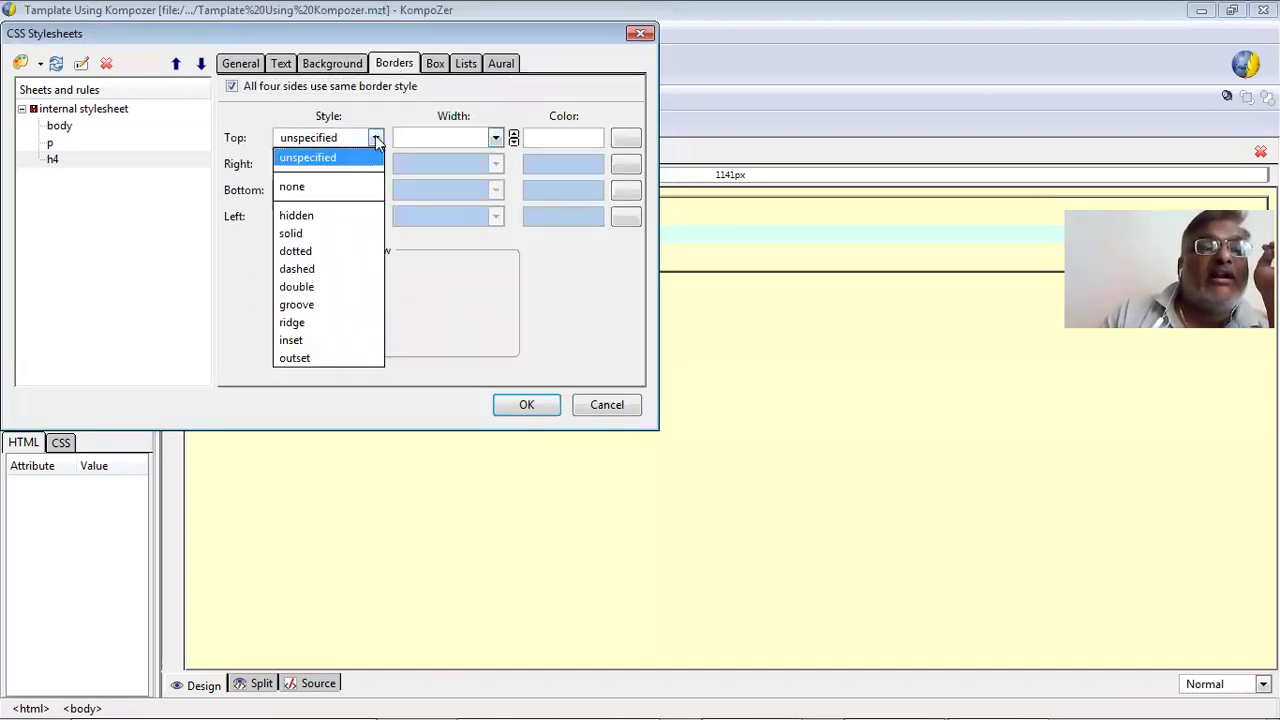
click(334, 257)
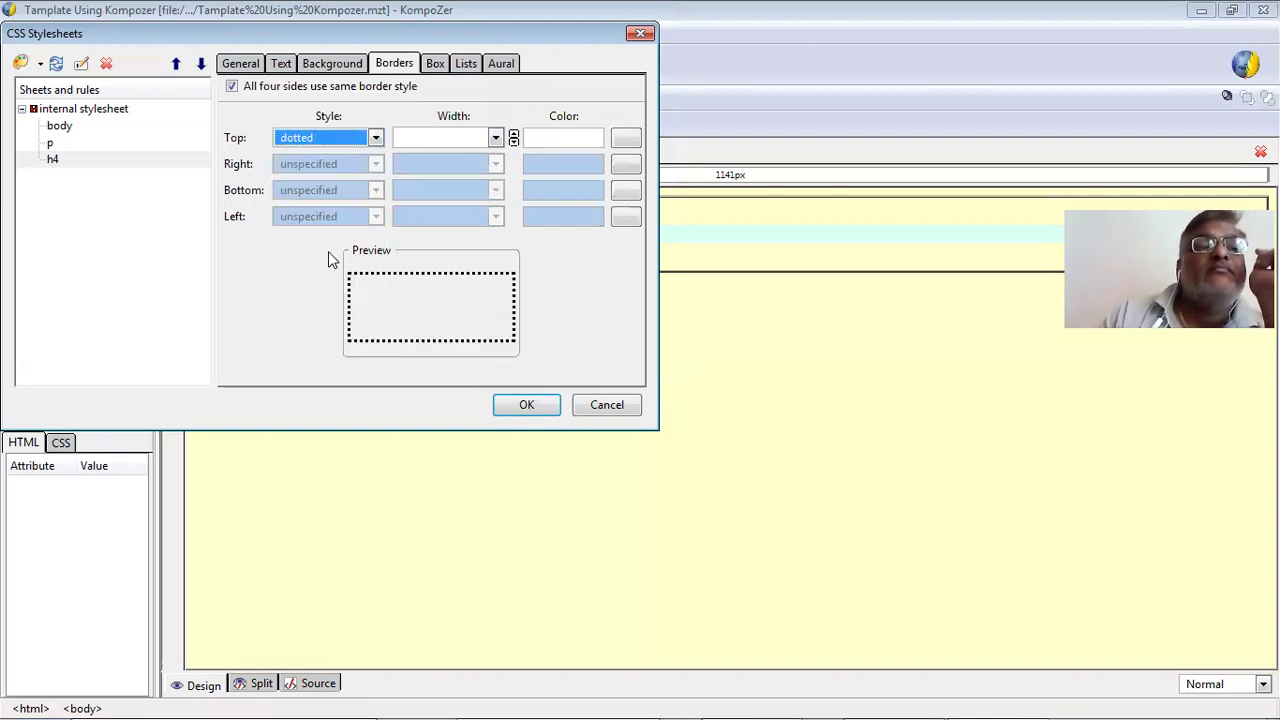
click(268, 88)
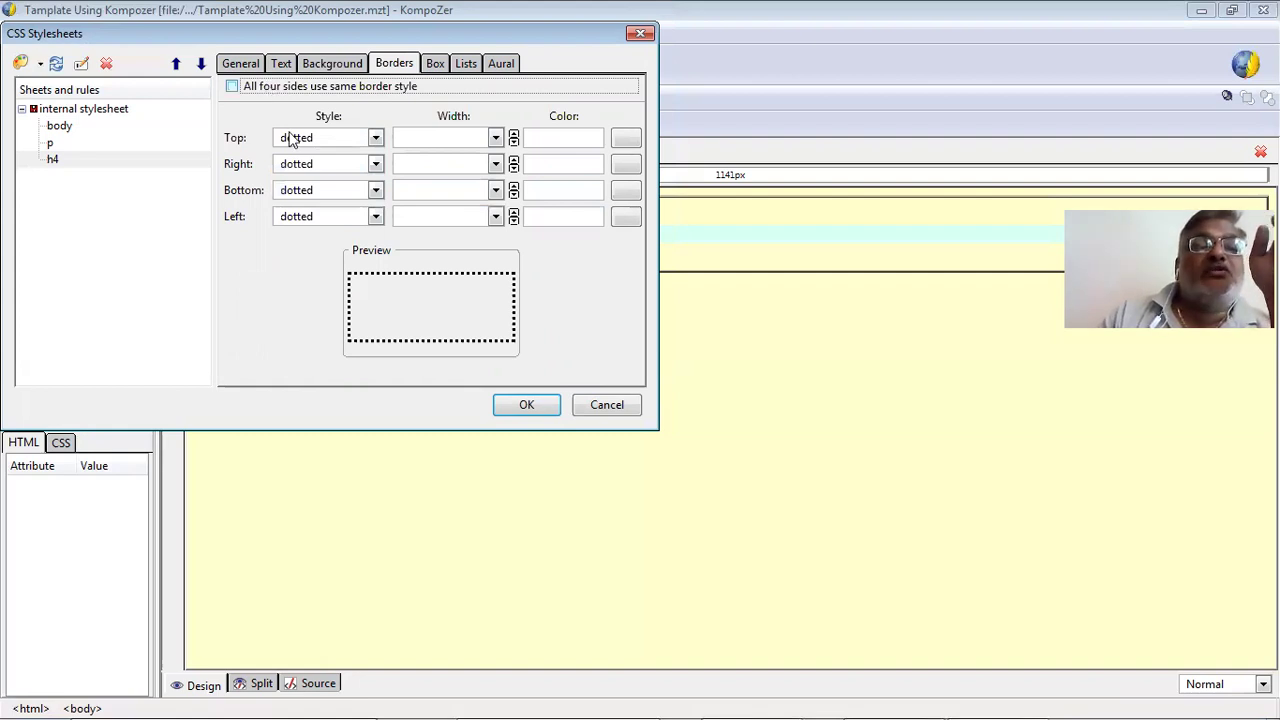
click(375, 164)
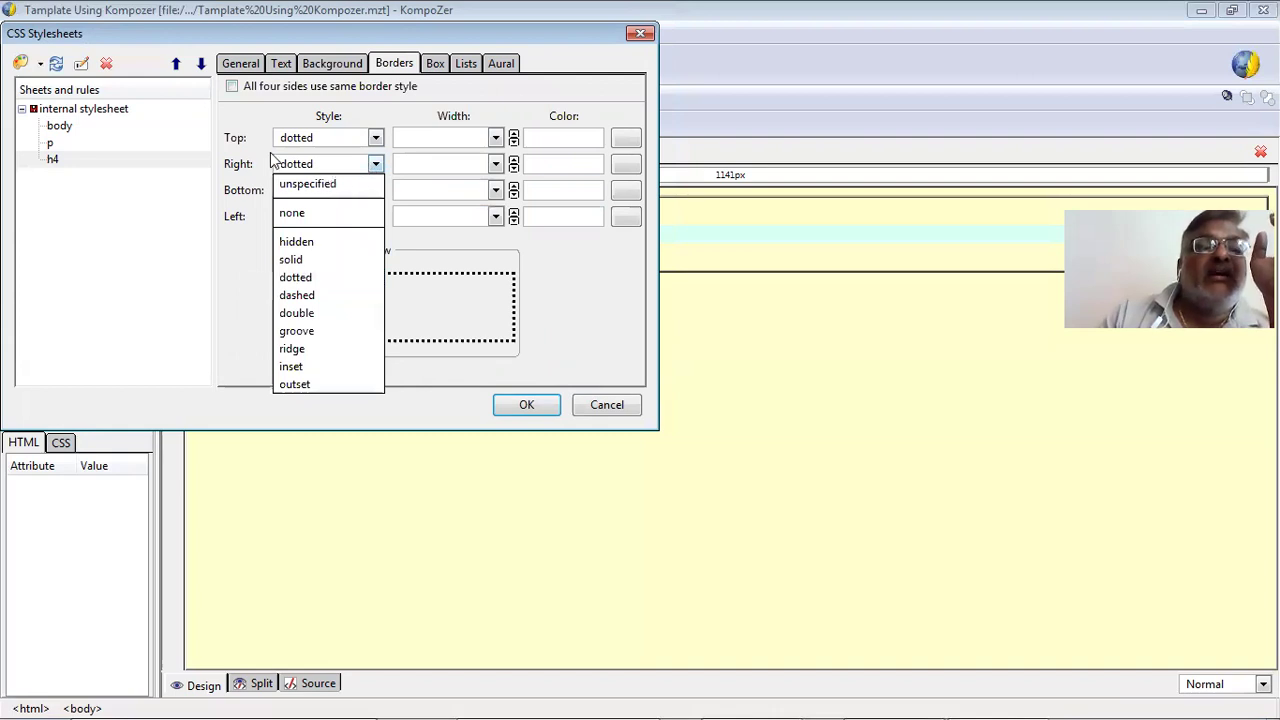
click(324, 193)
click(324, 193)
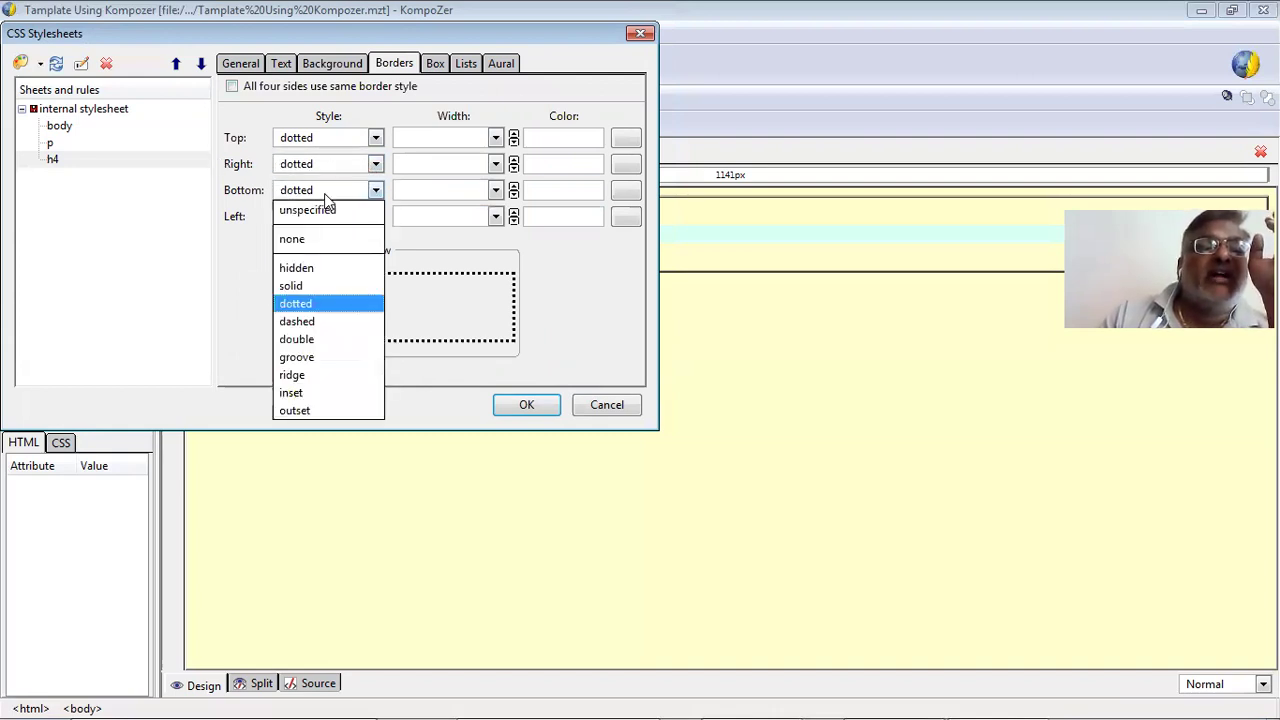
click(218, 162)
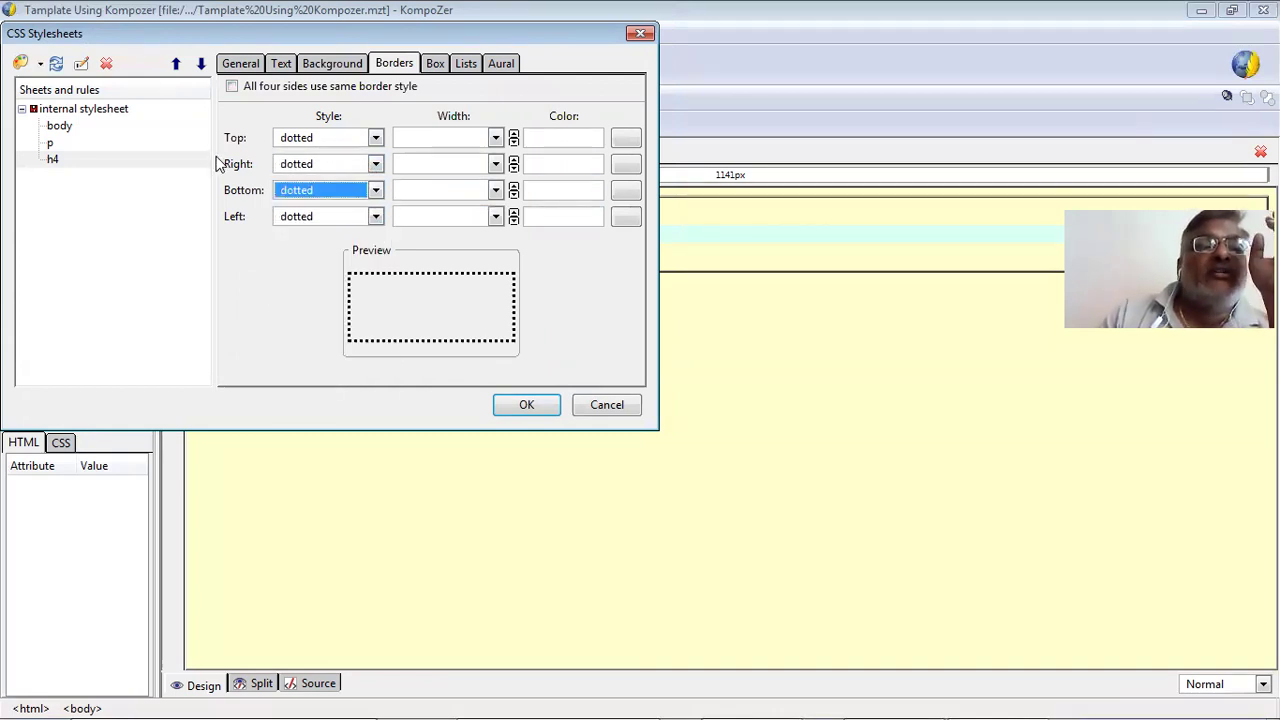
Set the h4 right border to groove and the left border to ridge.
click(375, 164)
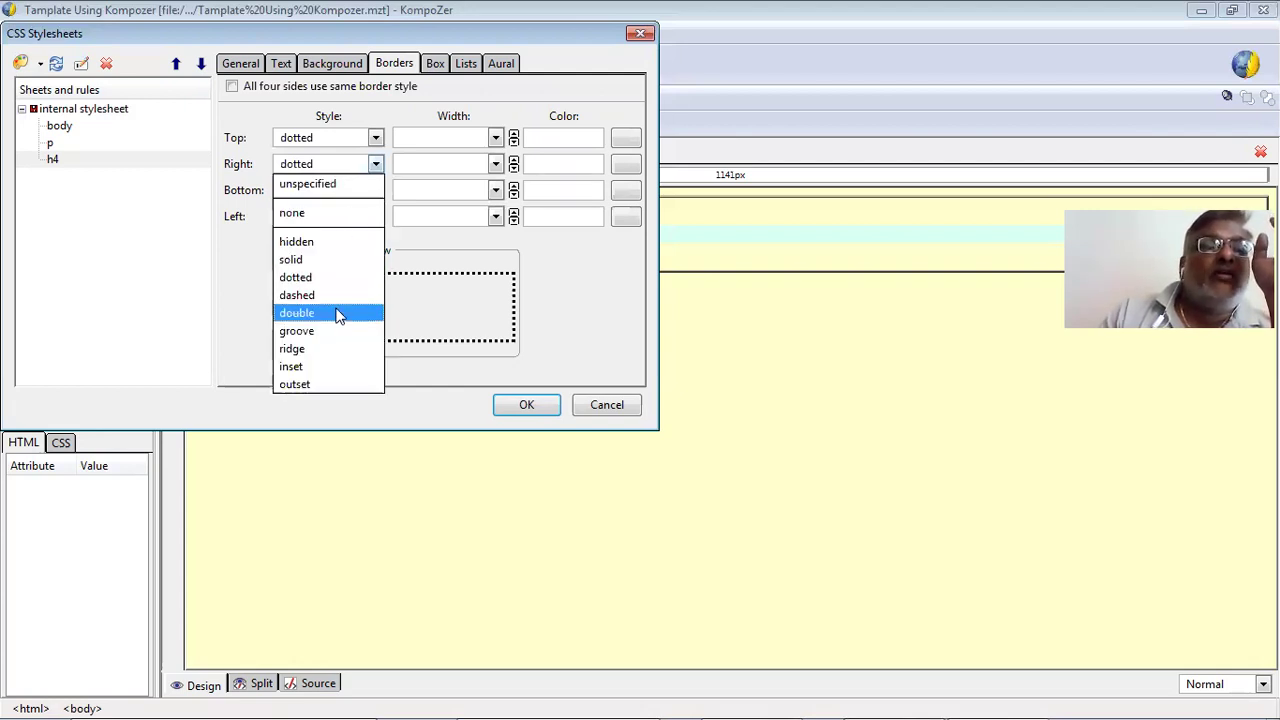
click(340, 333)
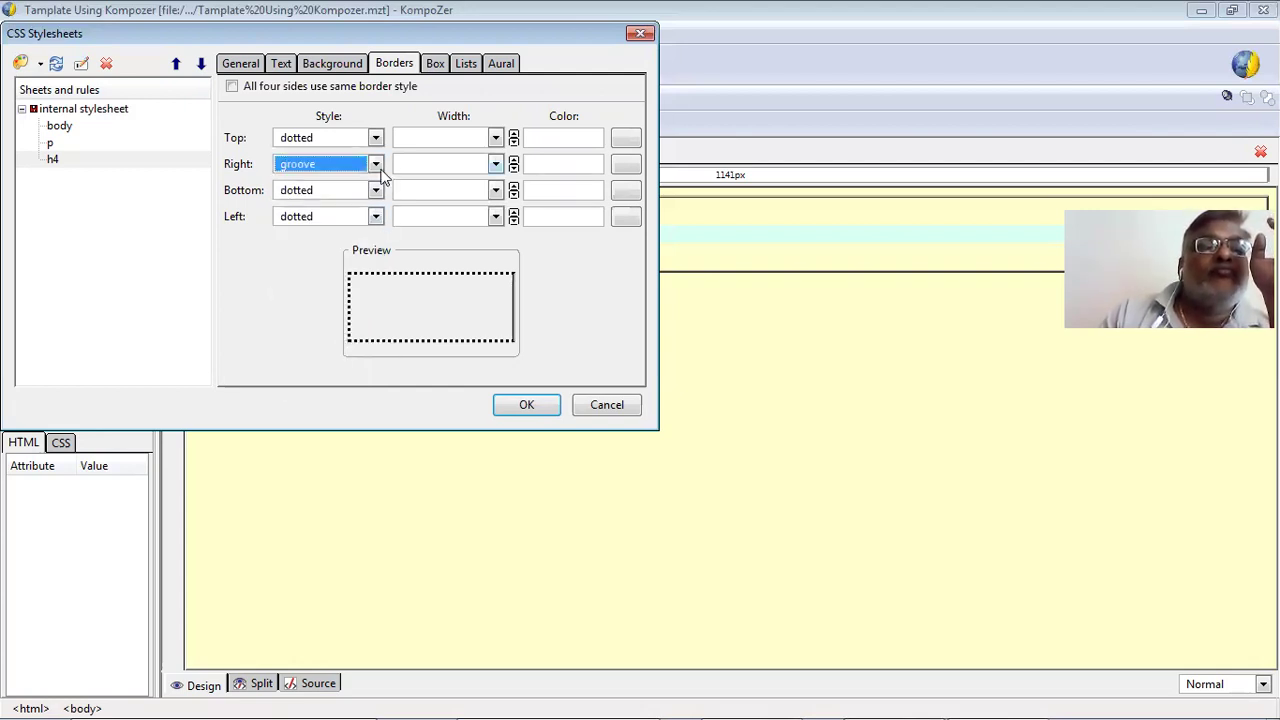
click(375, 216)
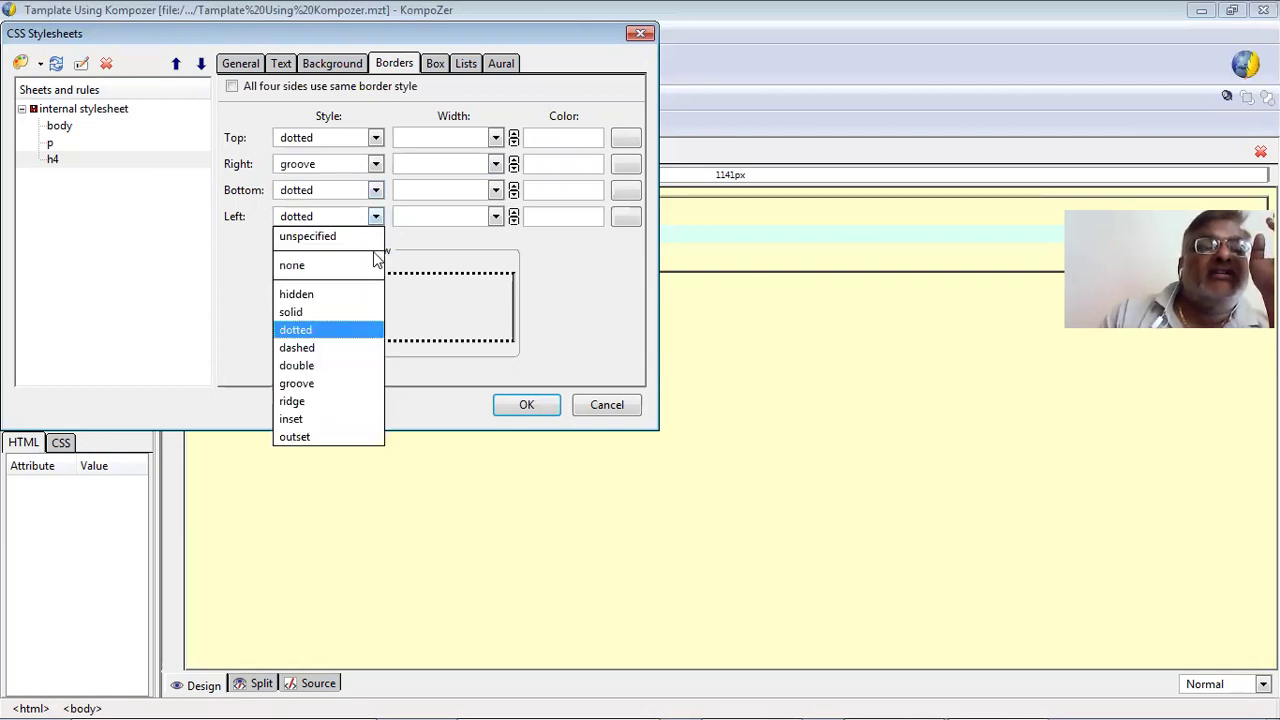
click(362, 402)
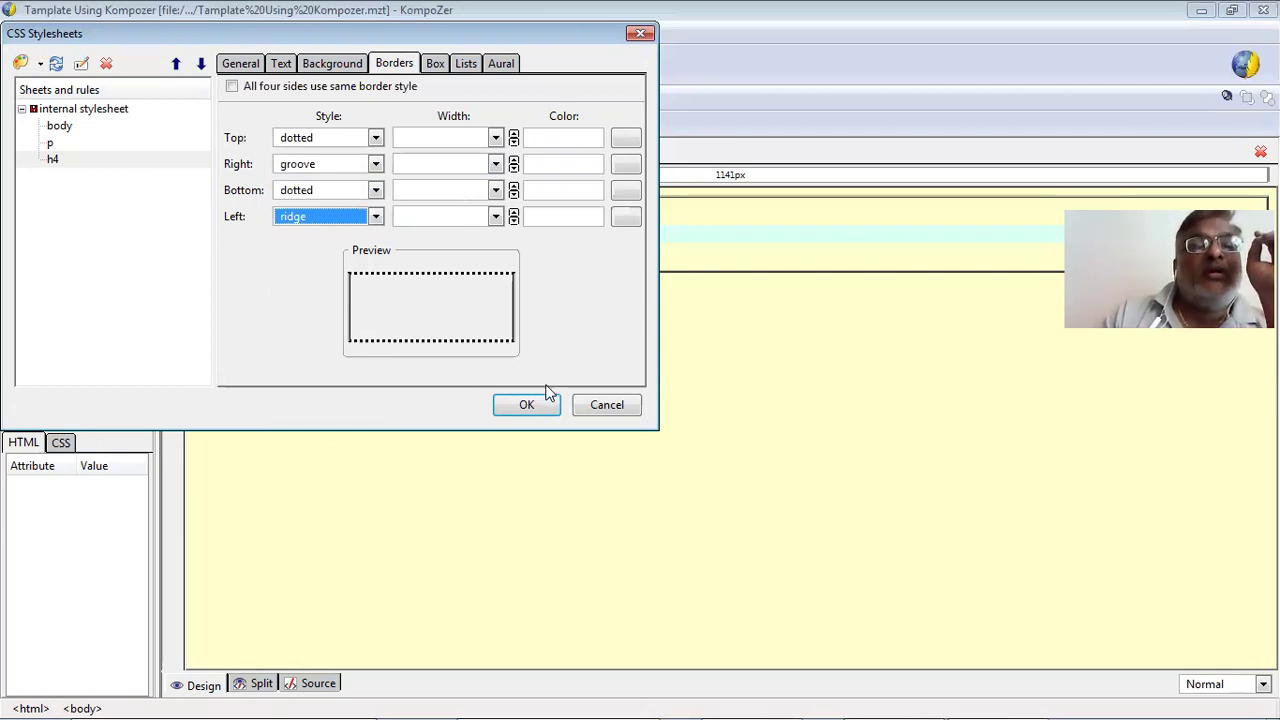
click(435, 63)
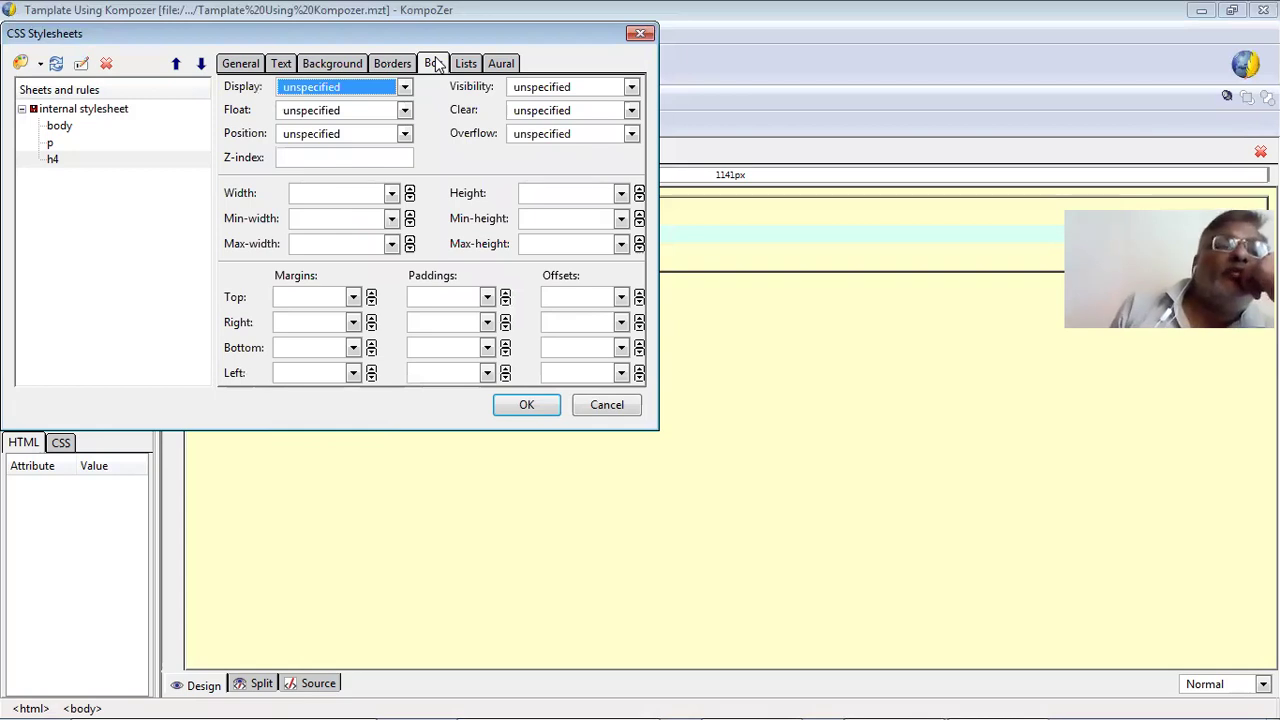
Set h4 display to table, leave float unspecified, and set position to static.
click(369, 88)
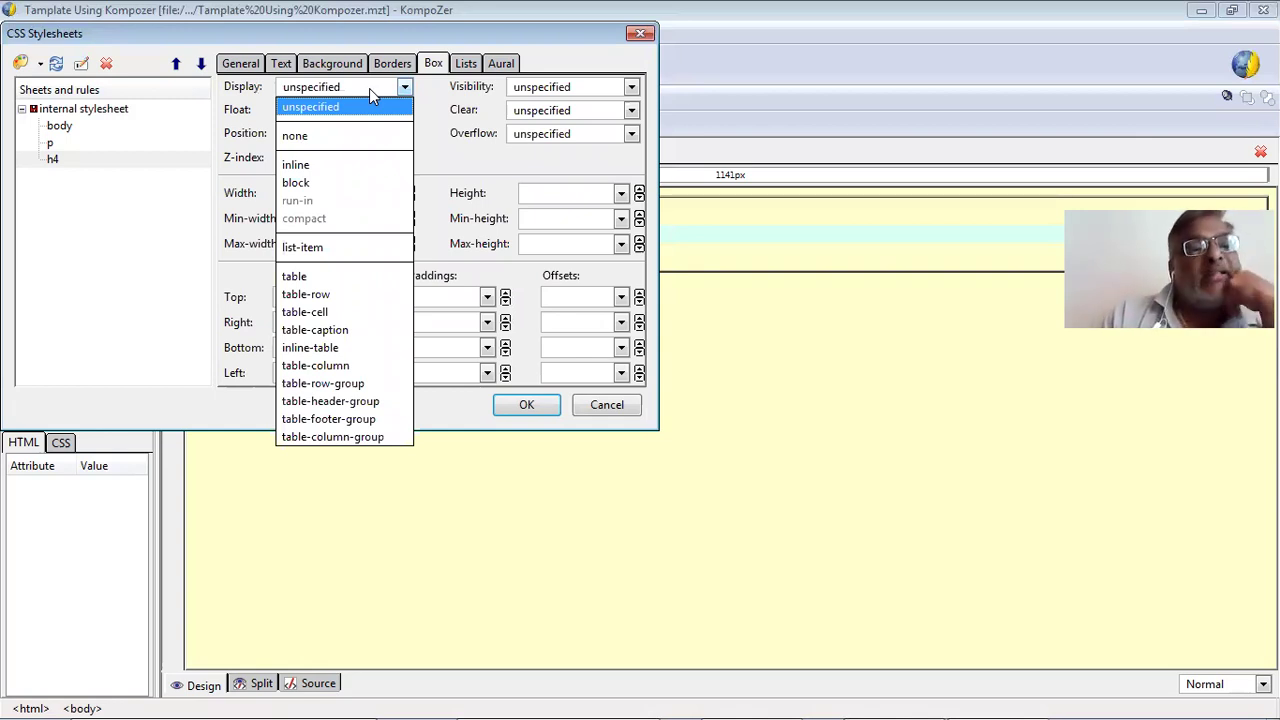
click(355, 278)
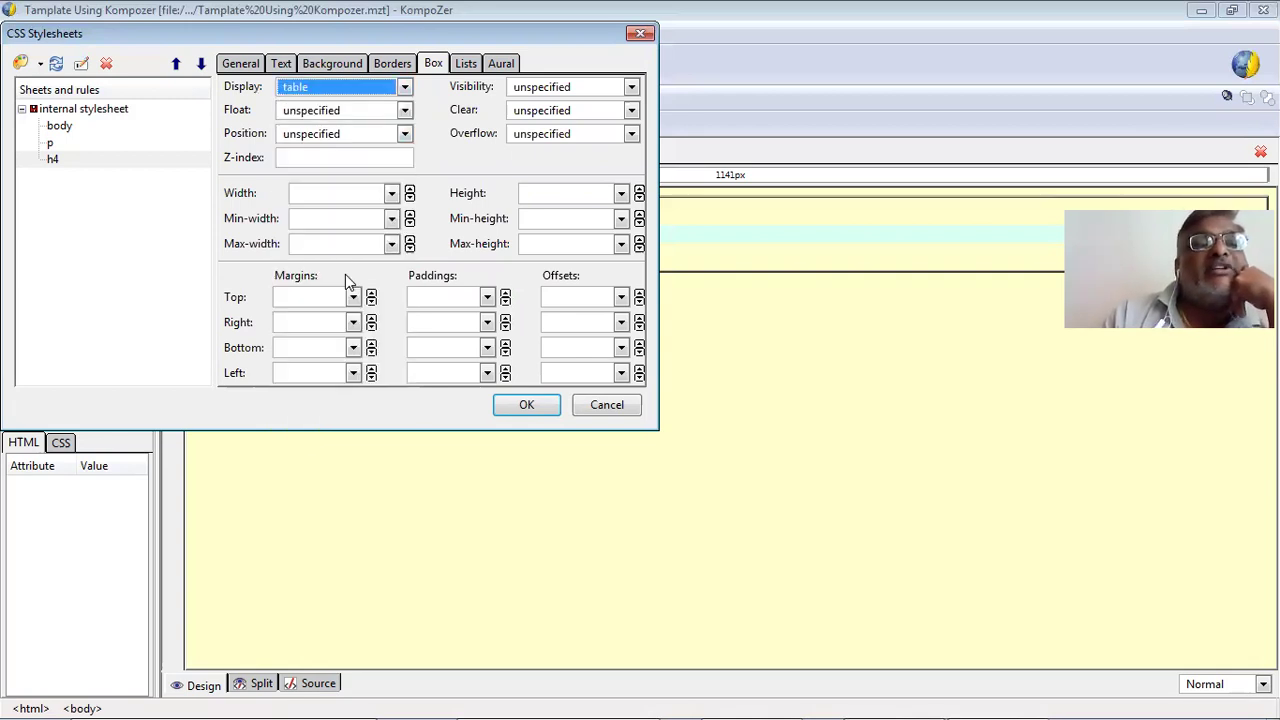
click(337, 112)
click(336, 119)
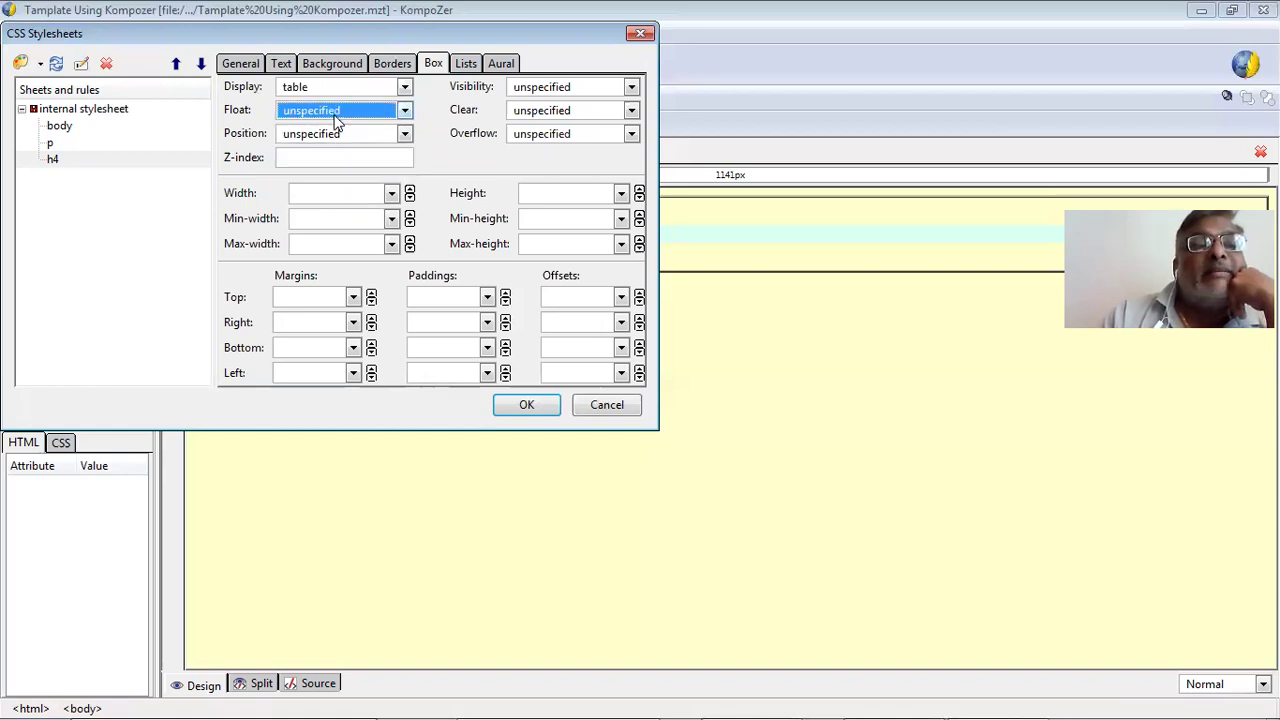
click(356, 135)
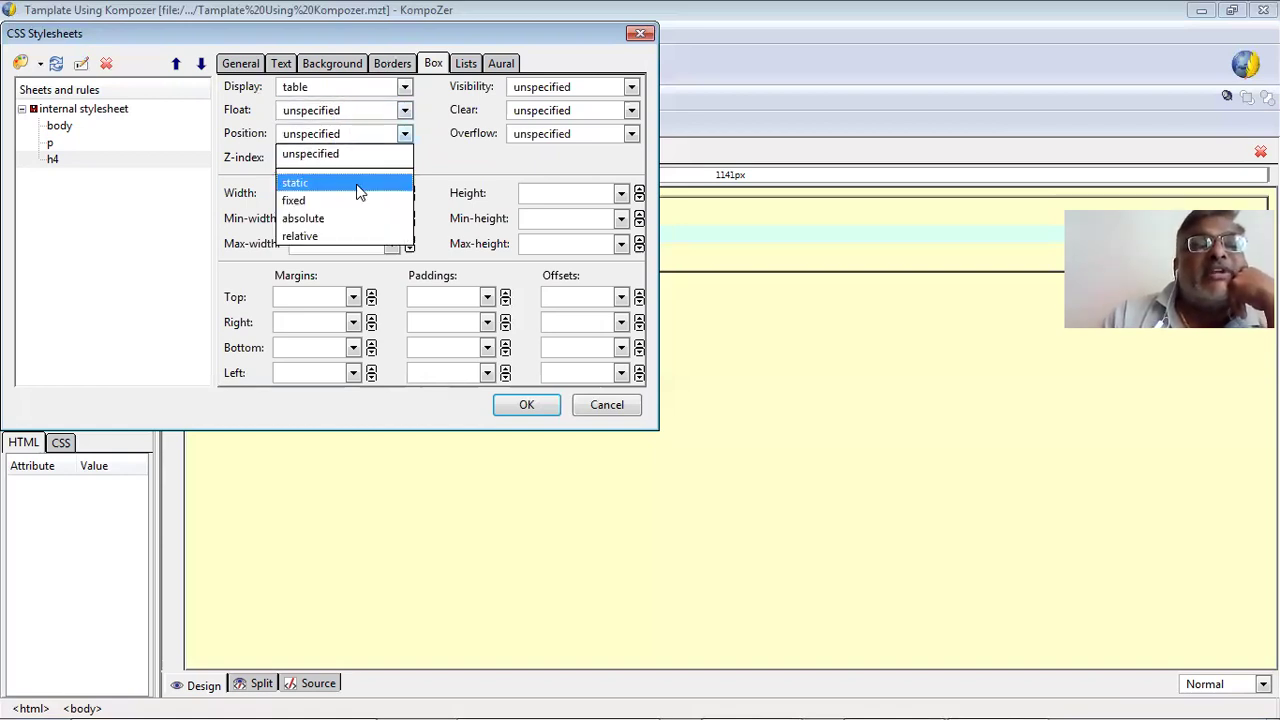
click(345, 184)
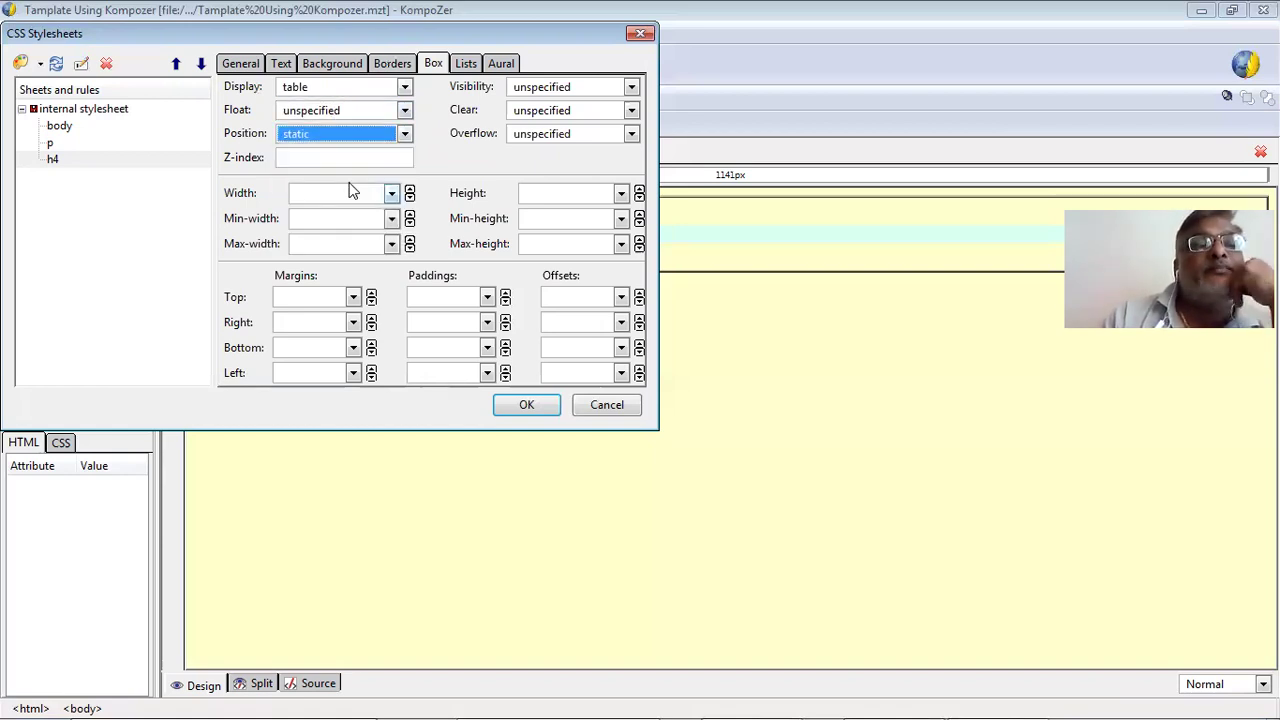
Set h4 visibility to visible, clear to none, overflow to visible, and width 1px.
click(531, 87)
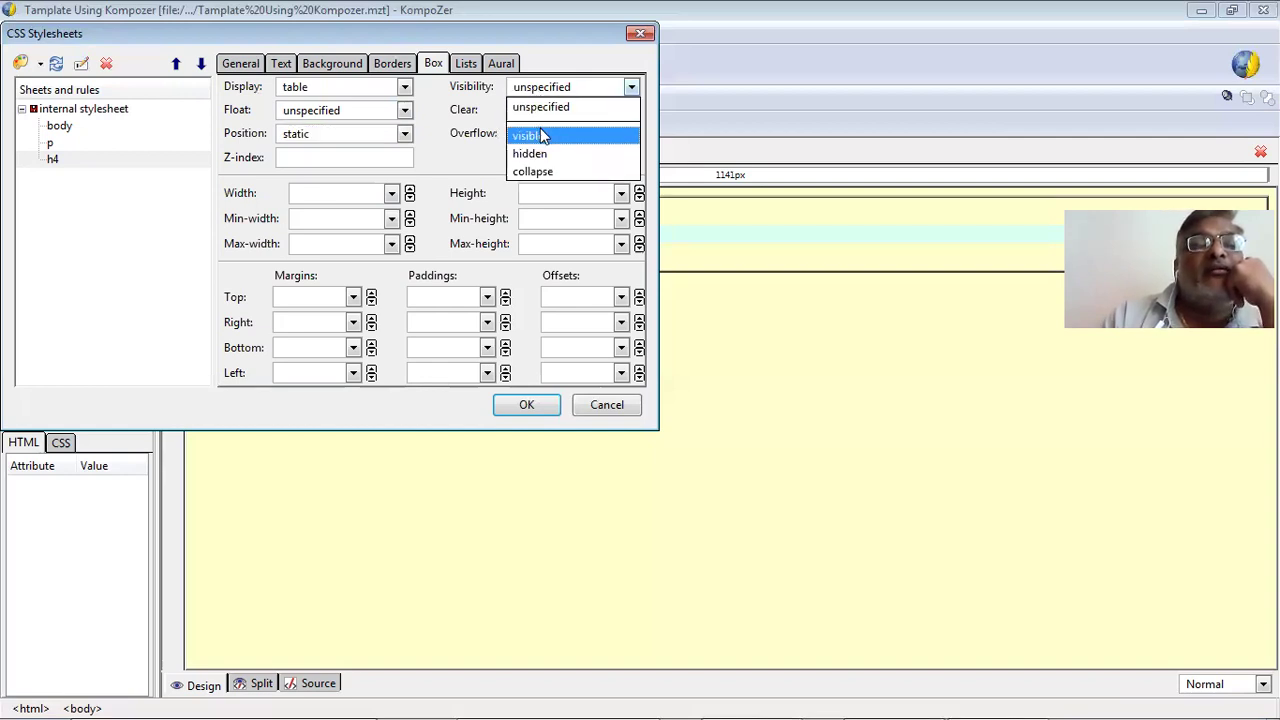
click(536, 118)
click(538, 108)
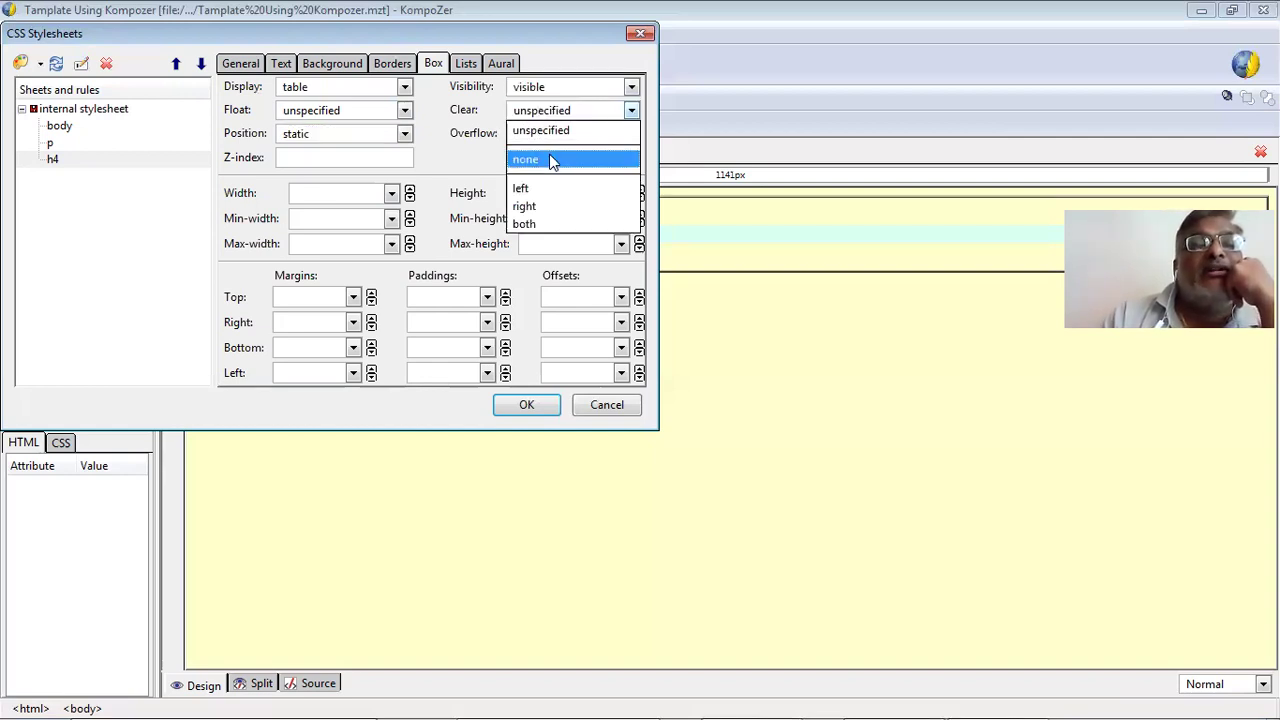
click(549, 163)
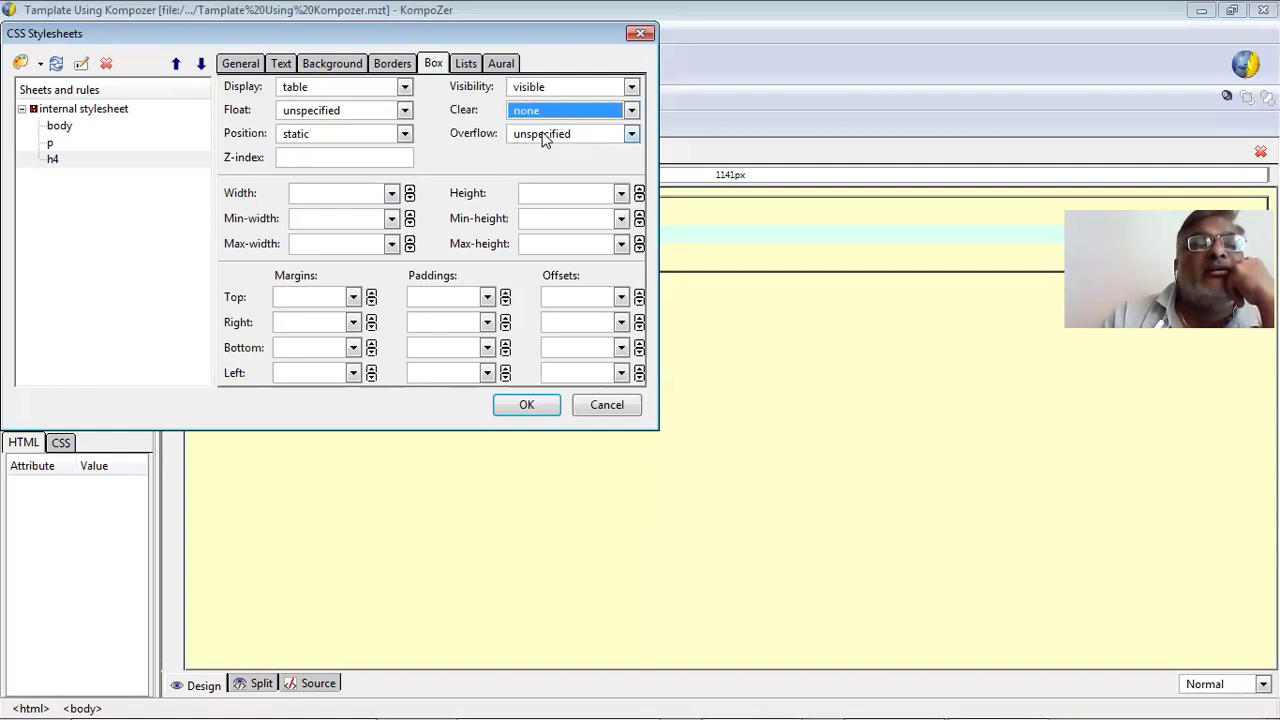
click(545, 137)
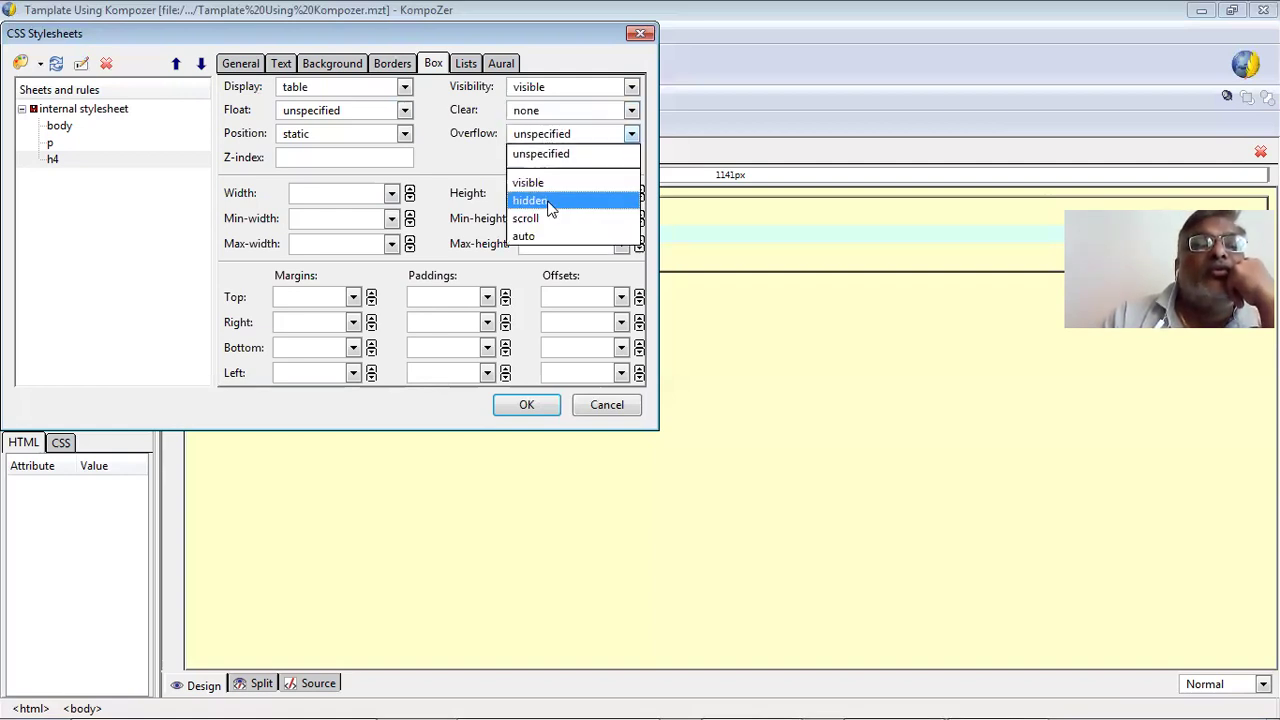
click(547, 182)
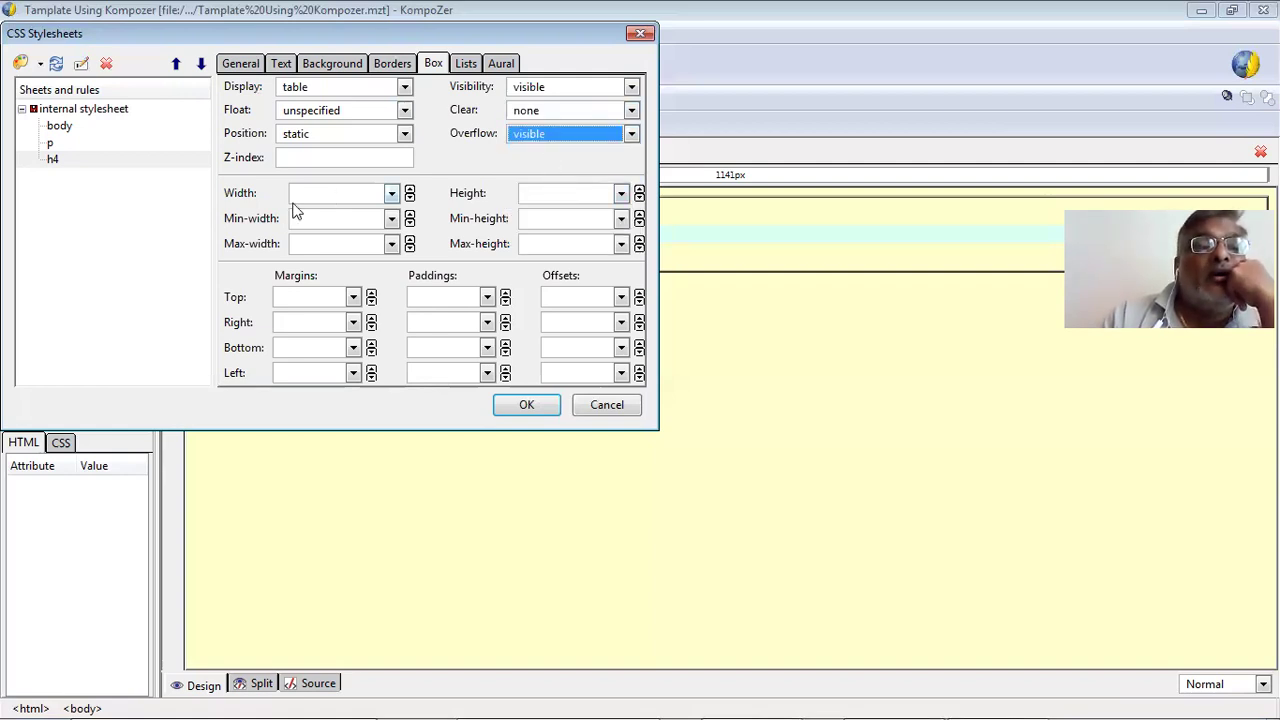
click(409, 189)
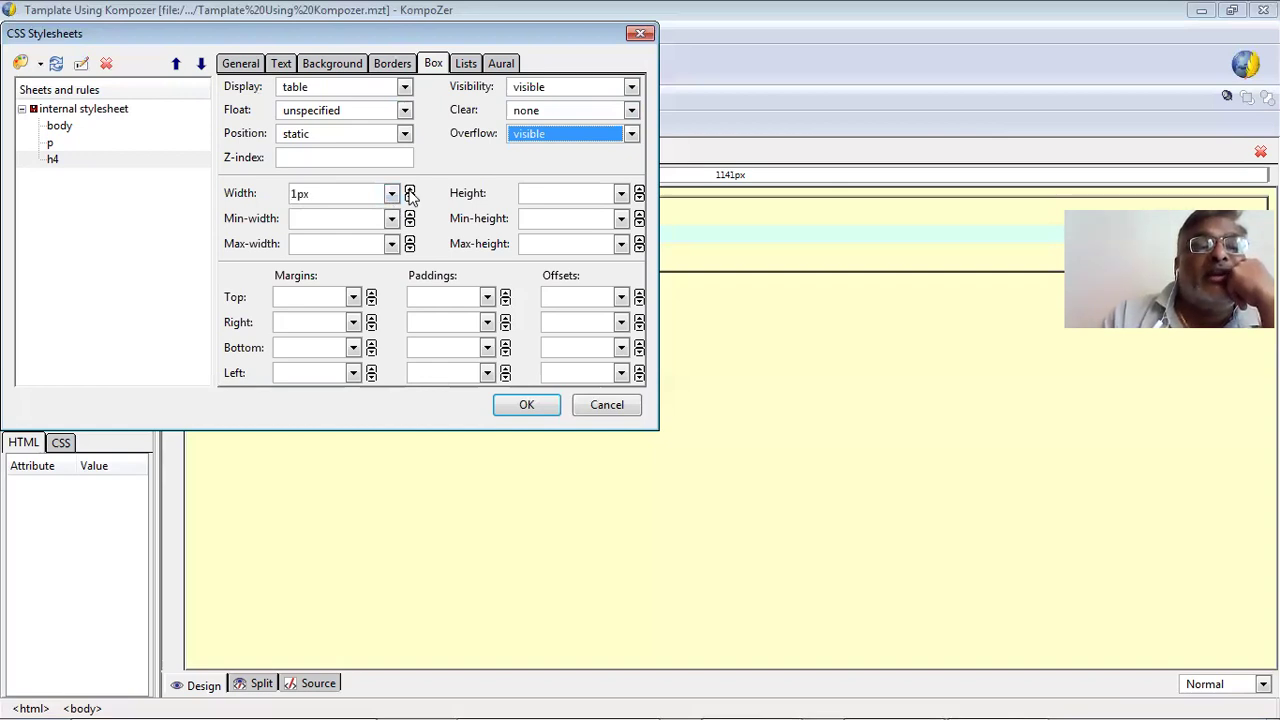
Set the h4 width to 14px, top margin to 0mm and top padding to 0pc.
click(409, 189)
click(409, 189)
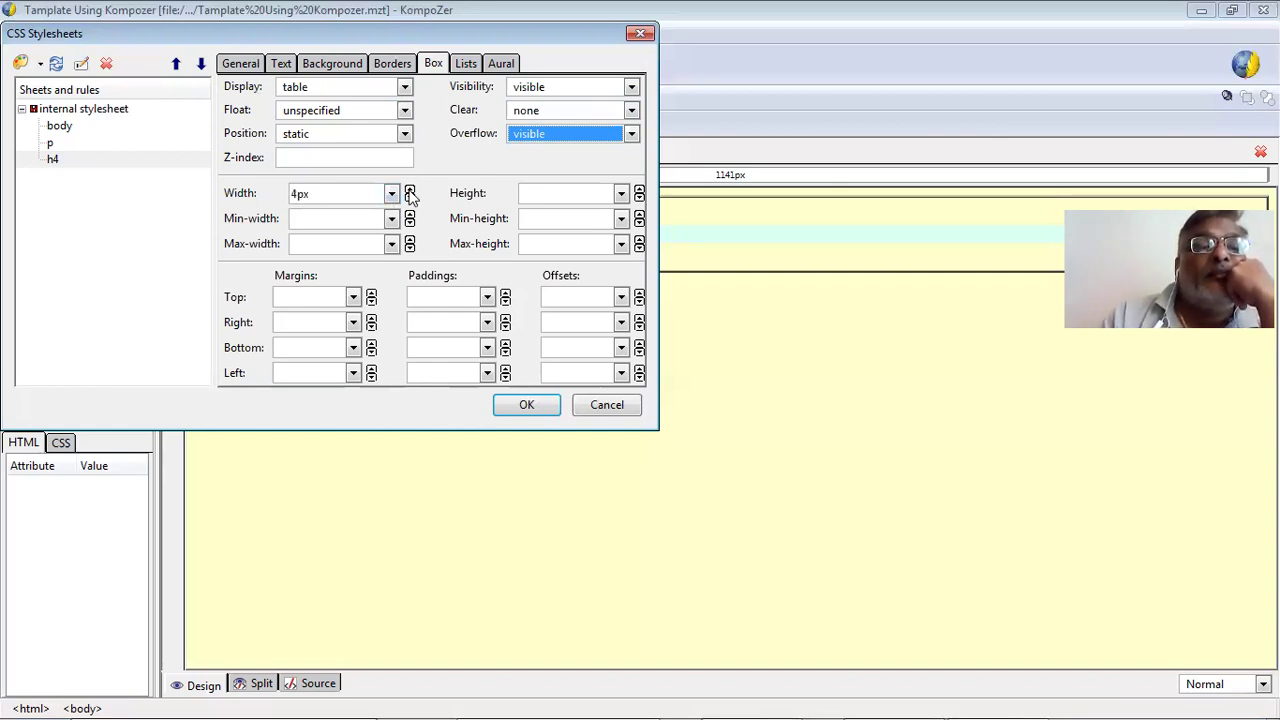
click(409, 189)
click(409, 189)
click(409, 189)
click(409, 189)
click(409, 189)
click(409, 189)
click(409, 189)
click(409, 189)
click(409, 189)
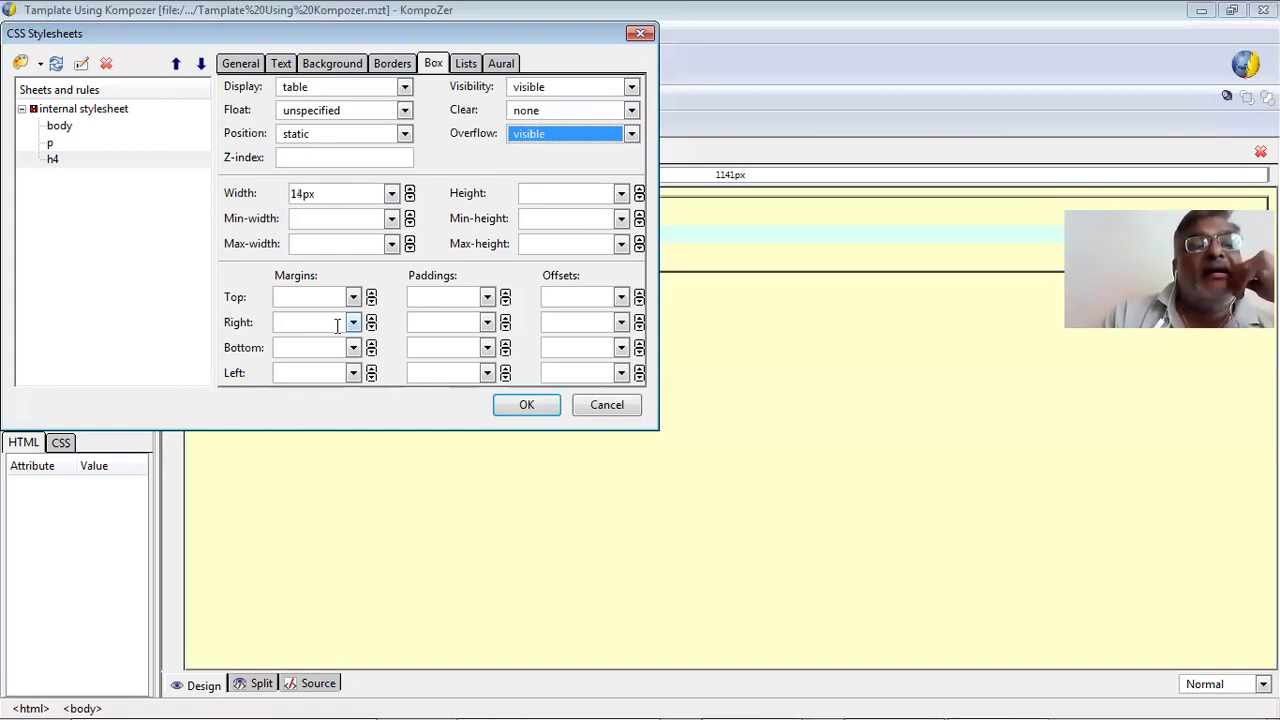
click(353, 297)
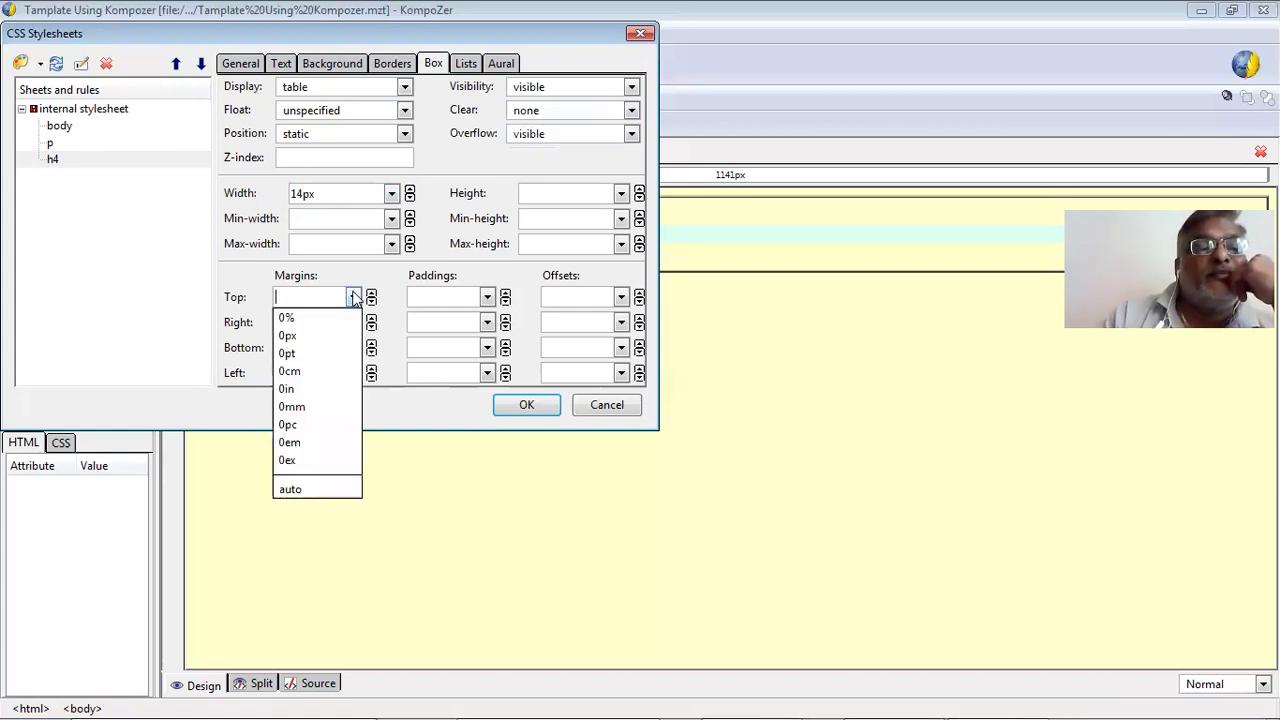
click(329, 424)
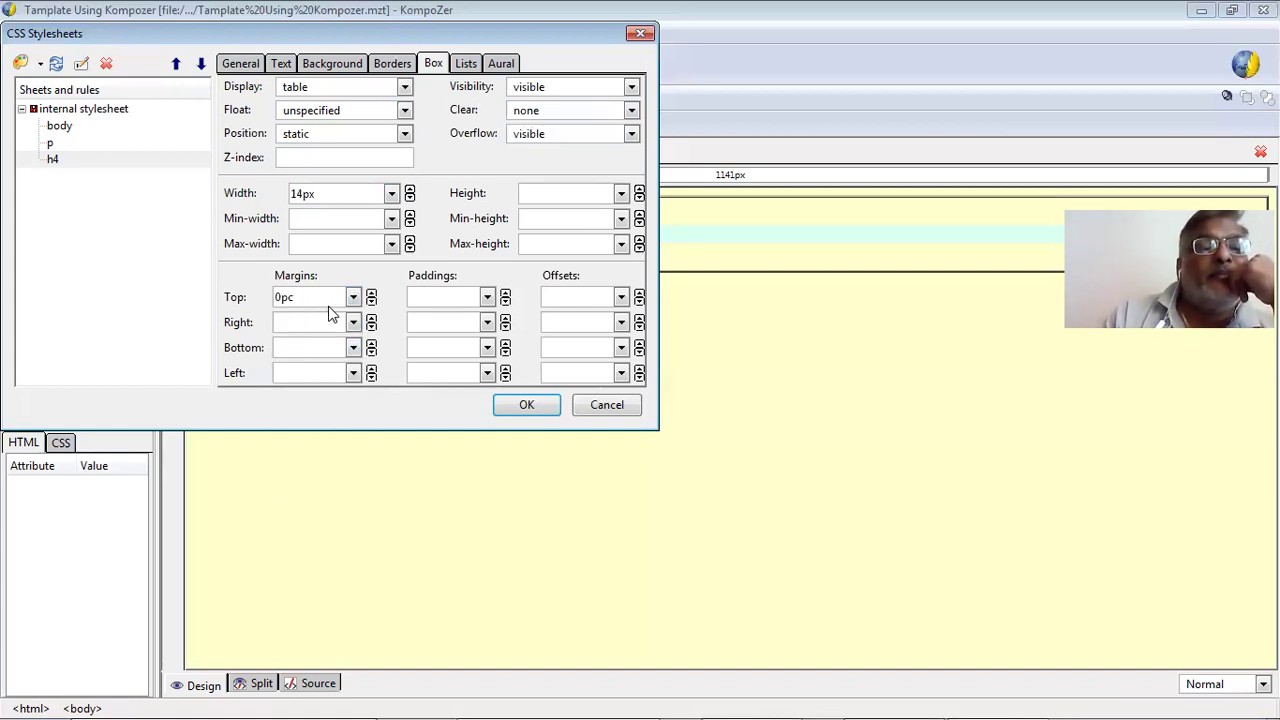
click(353, 297)
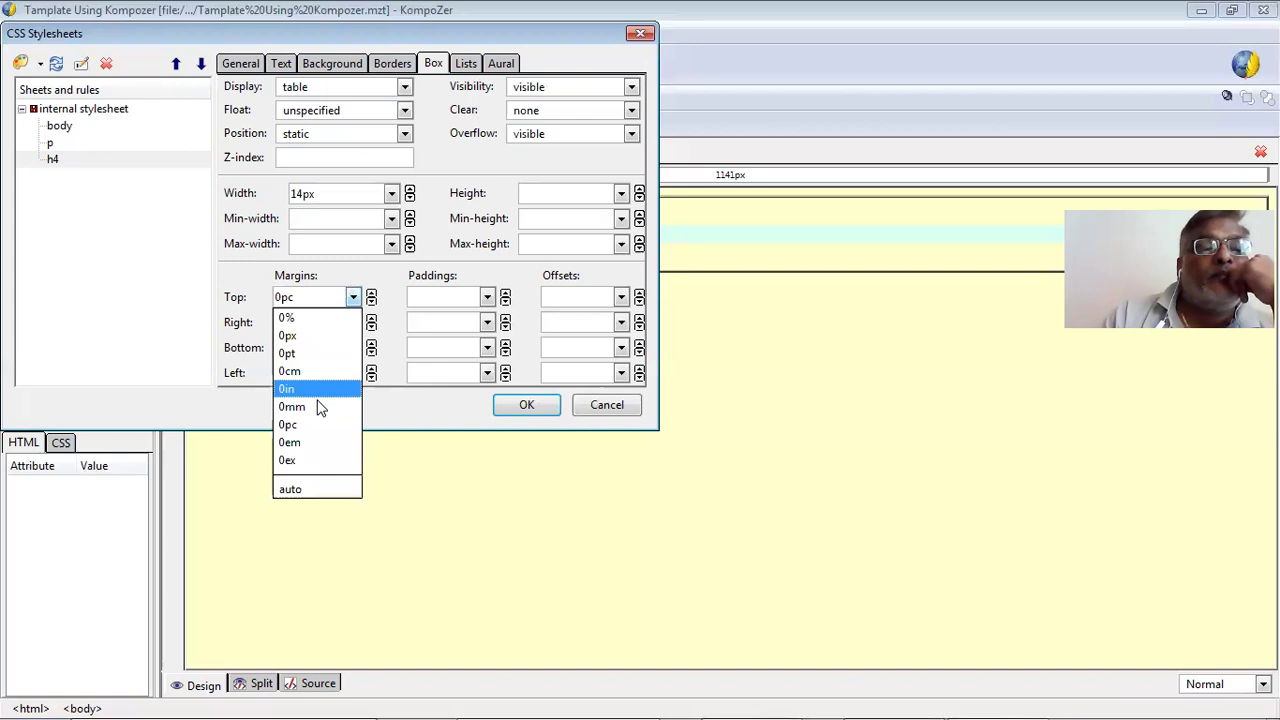
key(Down)
key(Return)
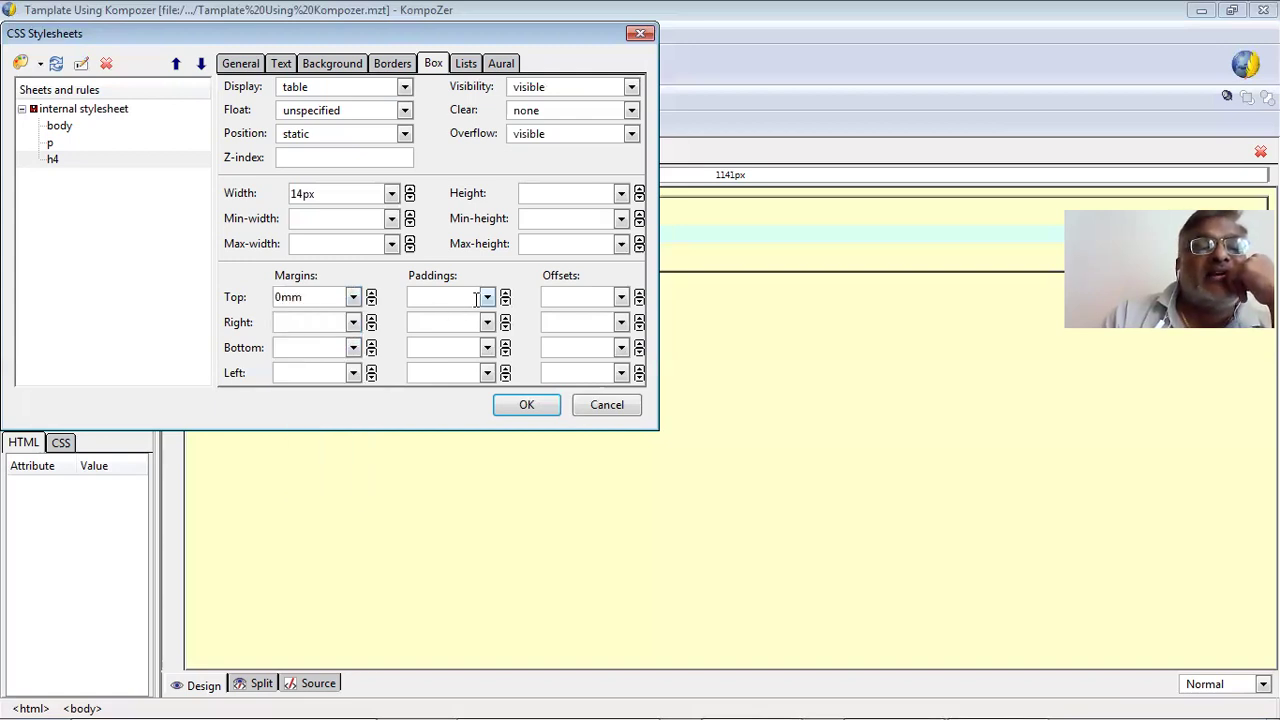
click(486, 298)
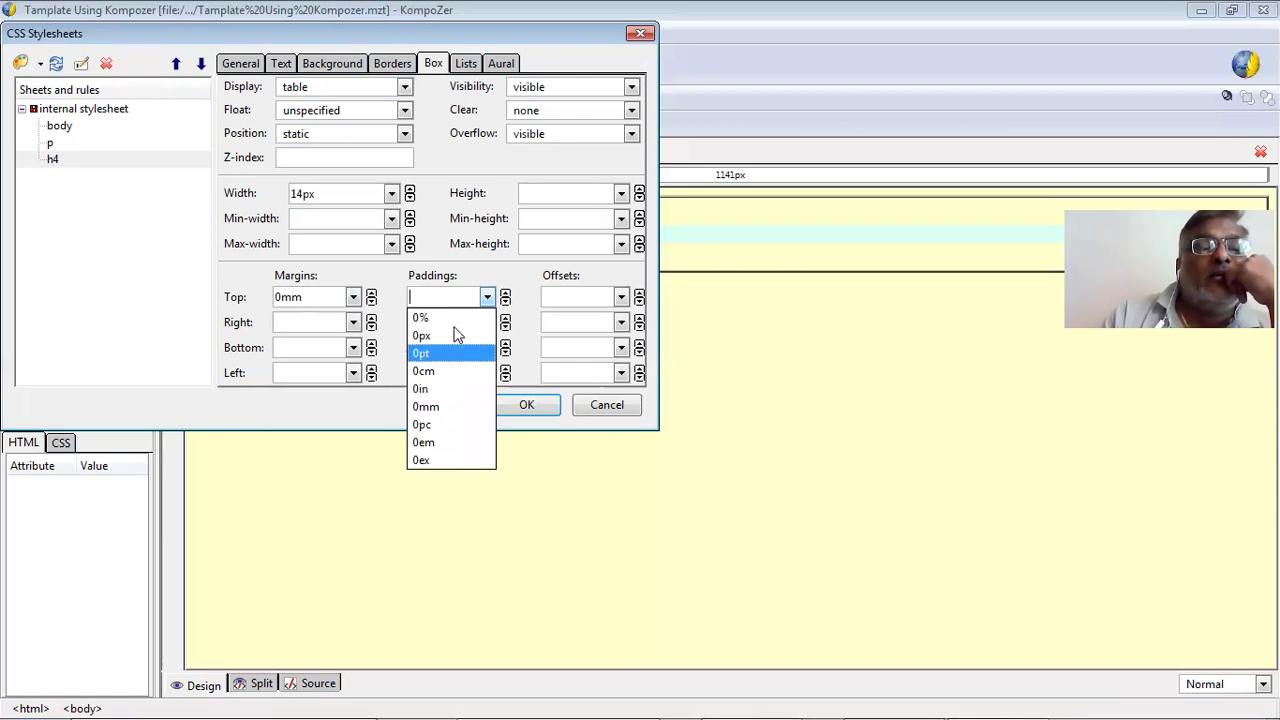
click(440, 426)
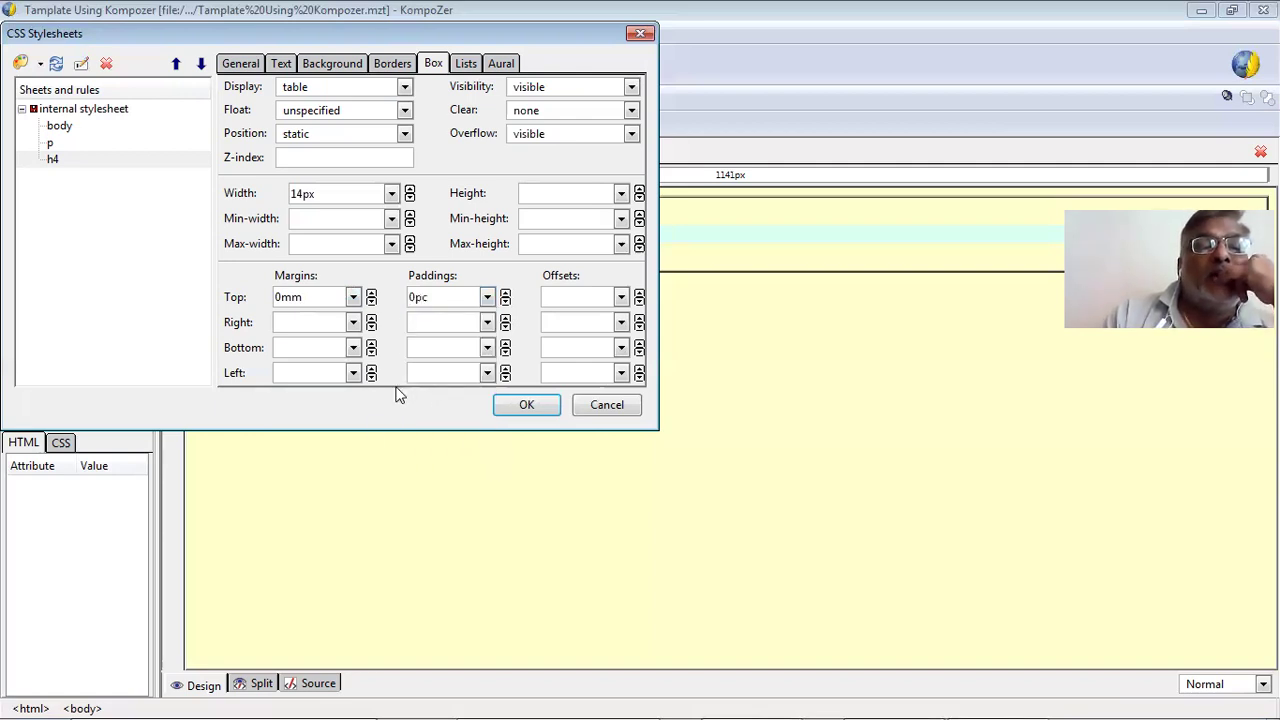
Give the h4 rule a decimal list style type with markers positioned outside.
click(467, 66)
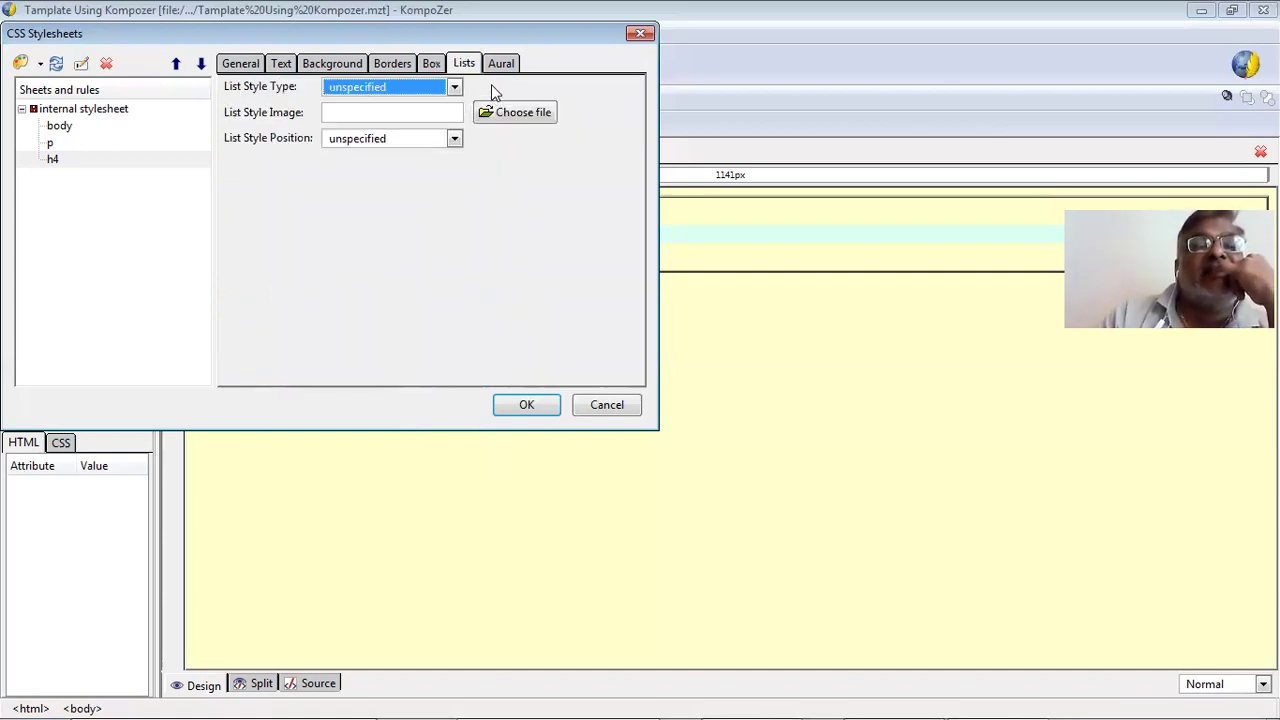
click(444, 90)
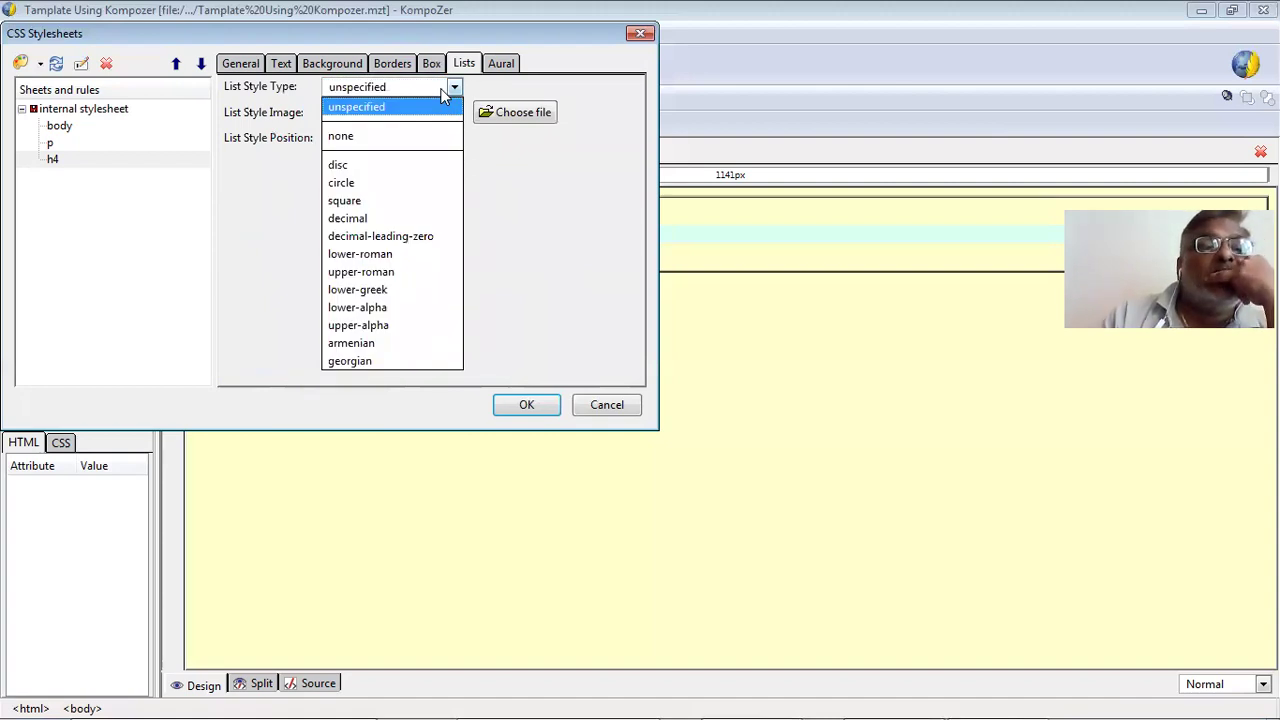
click(370, 220)
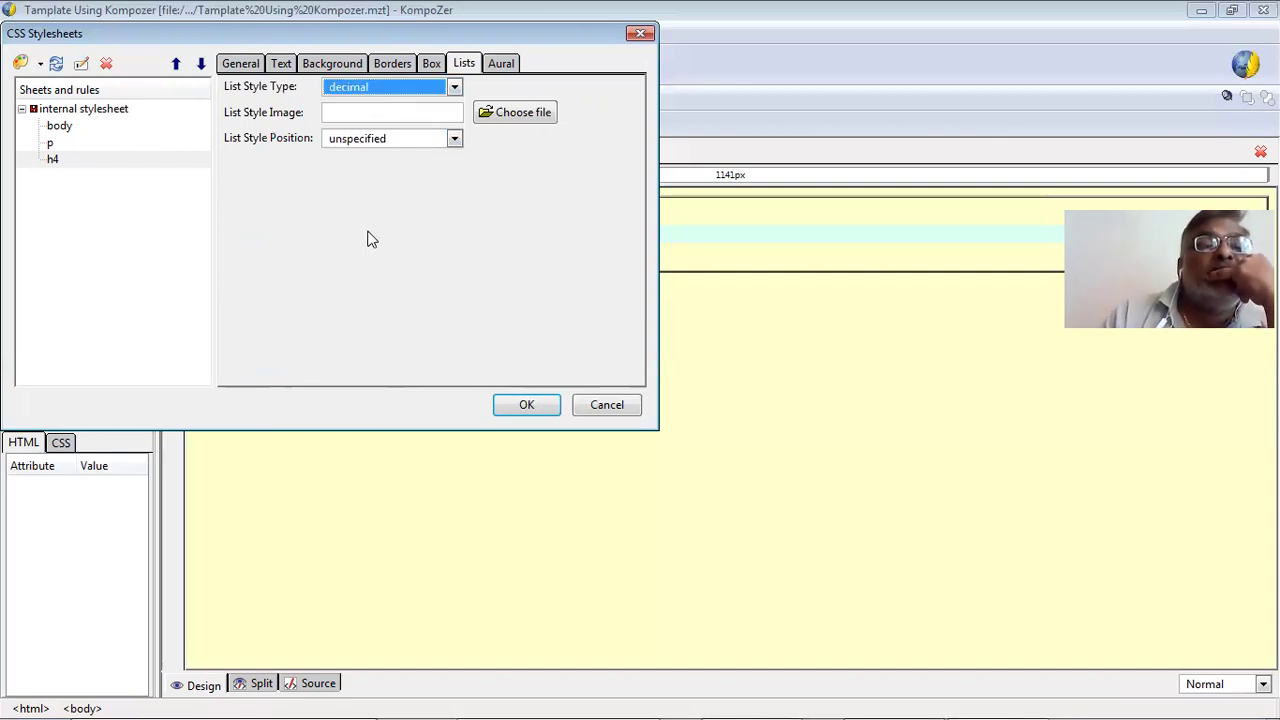
click(415, 140)
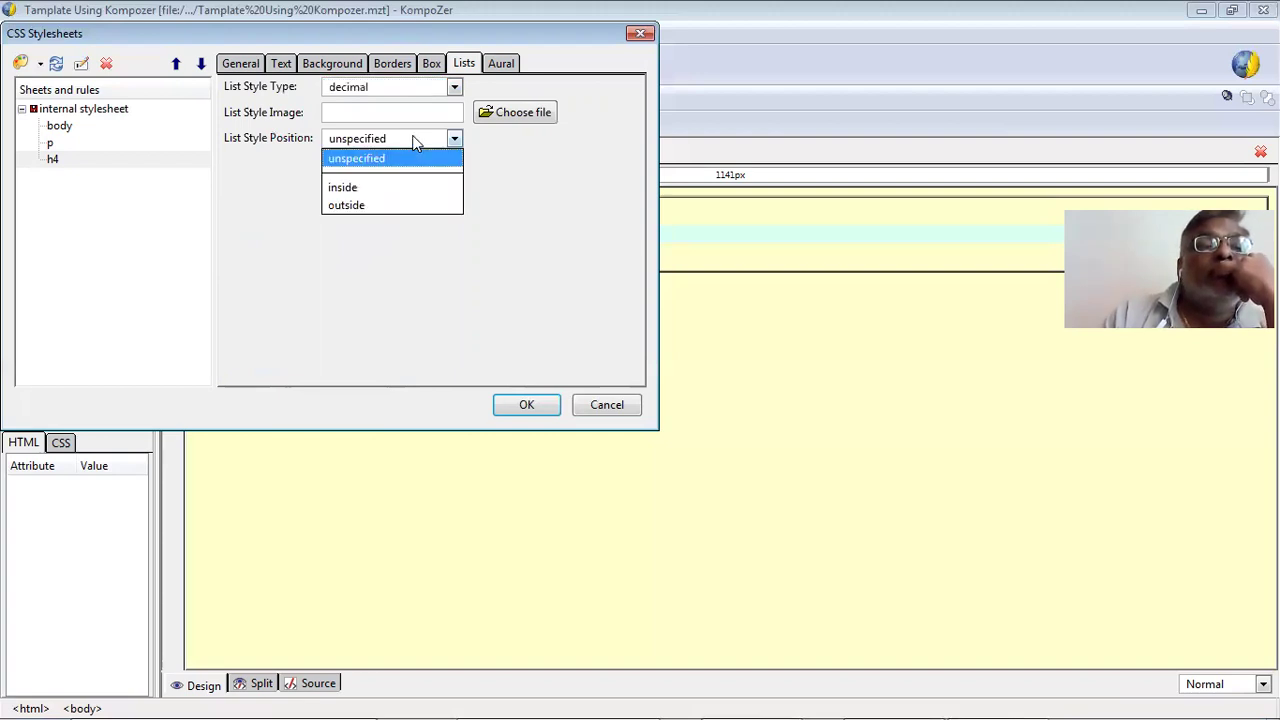
click(431, 208)
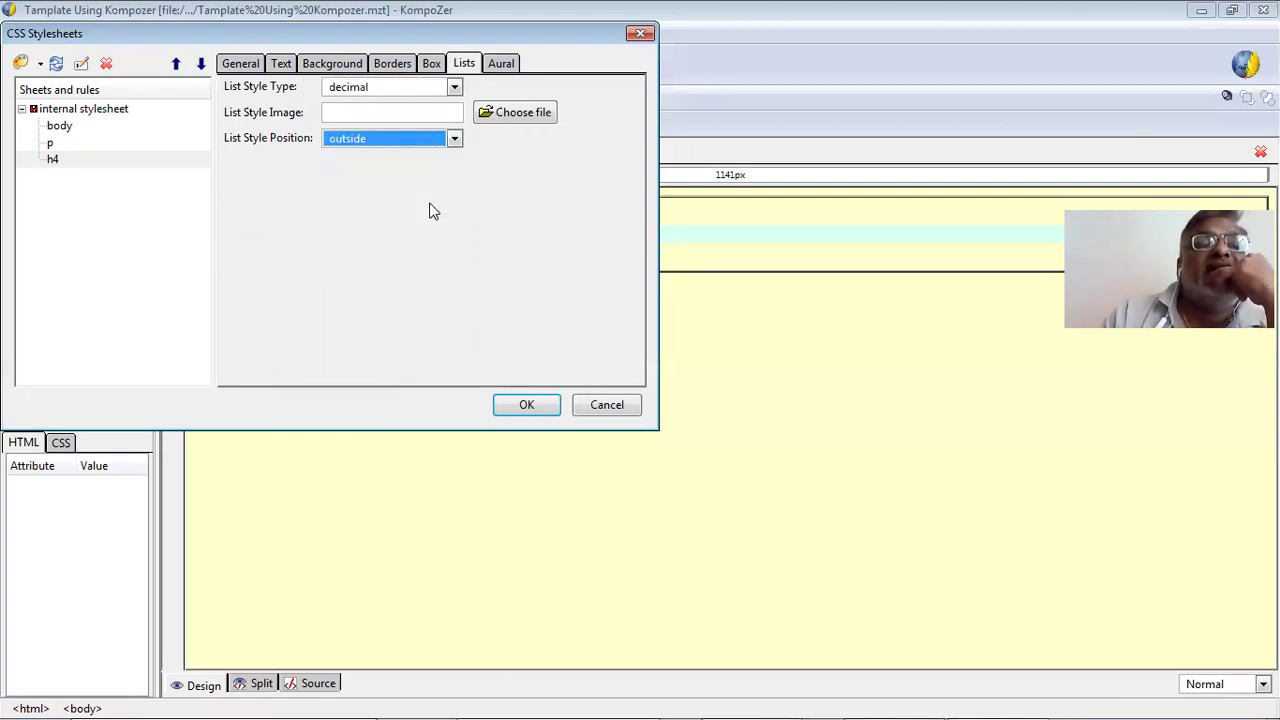
click(502, 66)
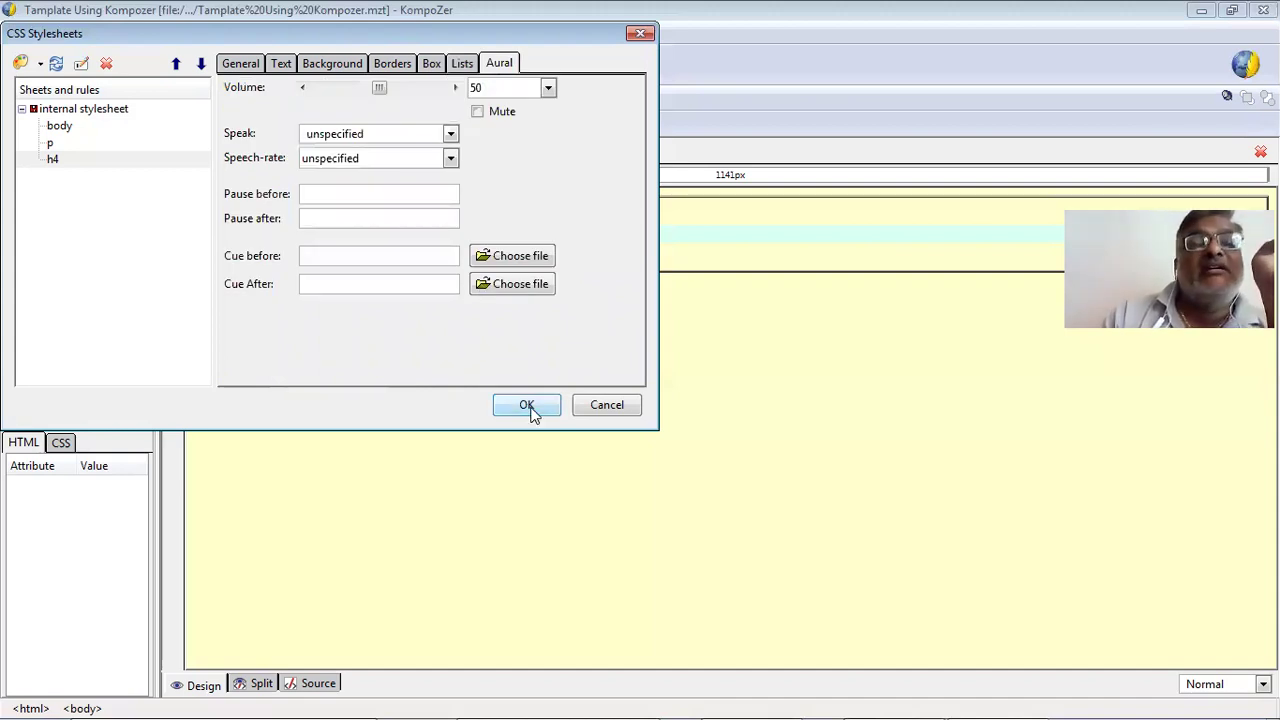
Apply the edited h4 rule, save the template, and close it with Ctrl+W.
click(241, 63)
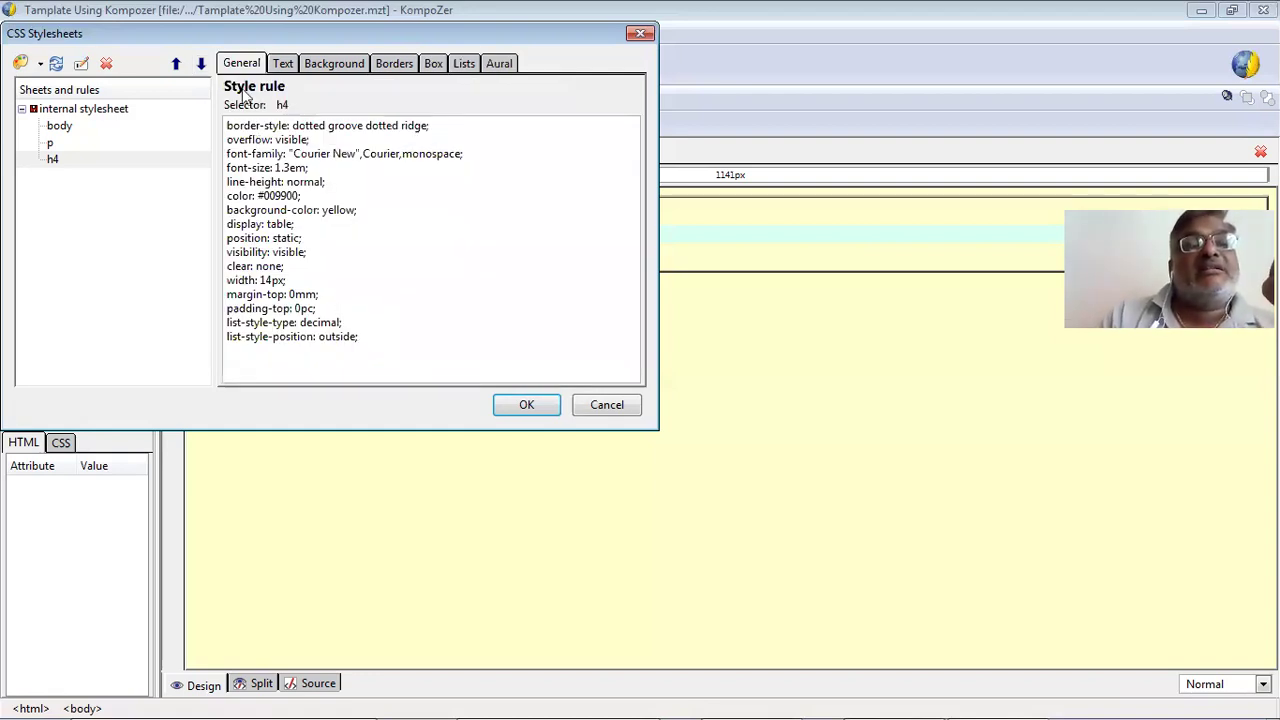
click(515, 408)
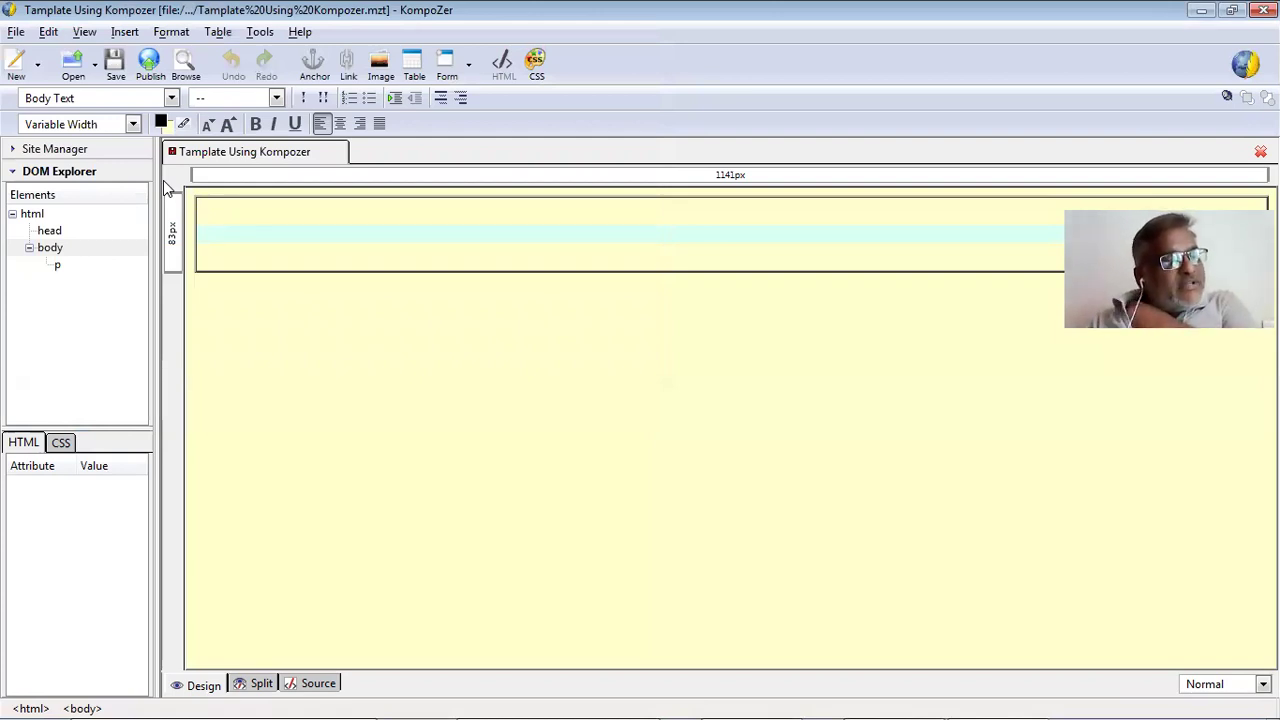
click(116, 66)
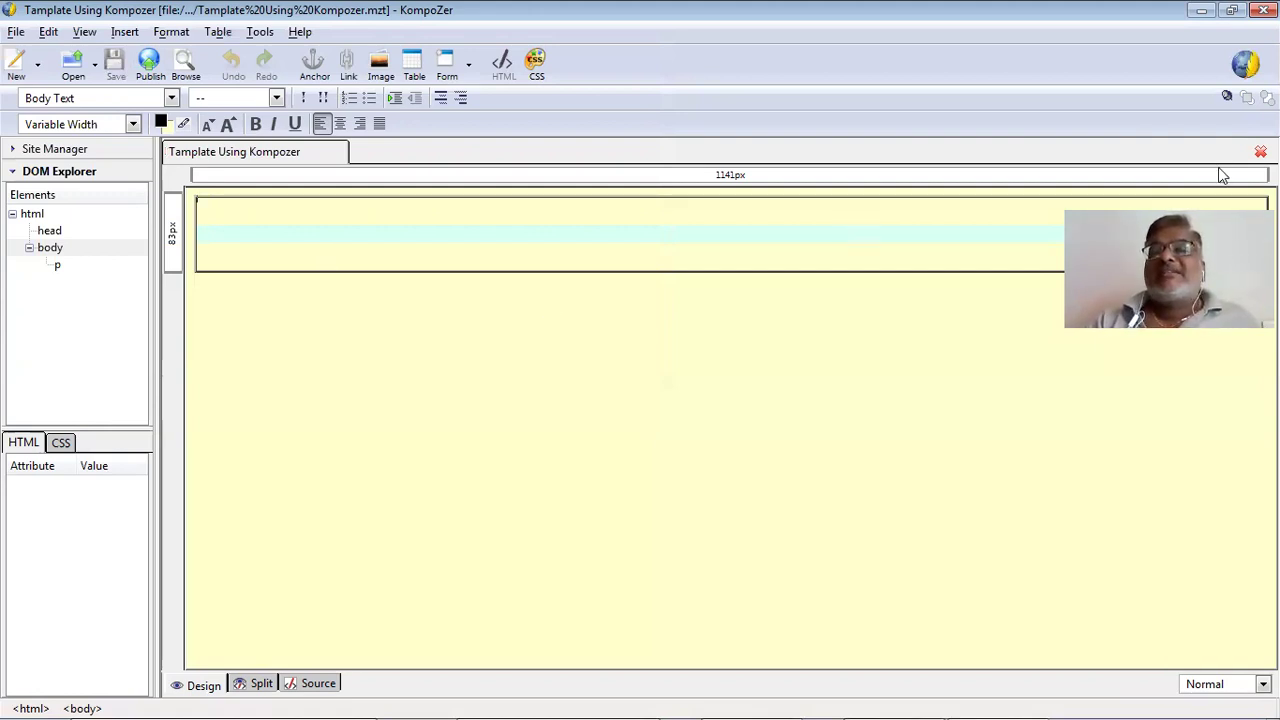
key(ctrl+w)
Create a new document based on the Template Using Kompozer.mzt template file.
click(16, 31)
click(31, 55)
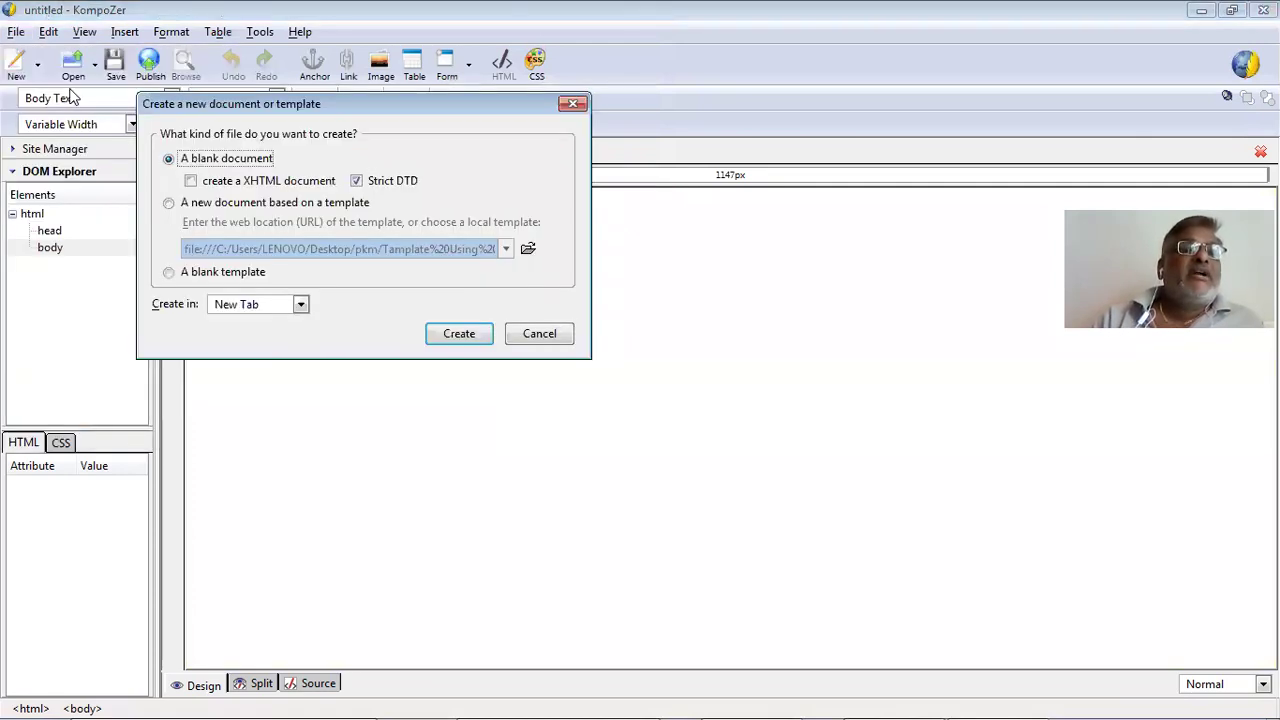
click(170, 203)
click(527, 250)
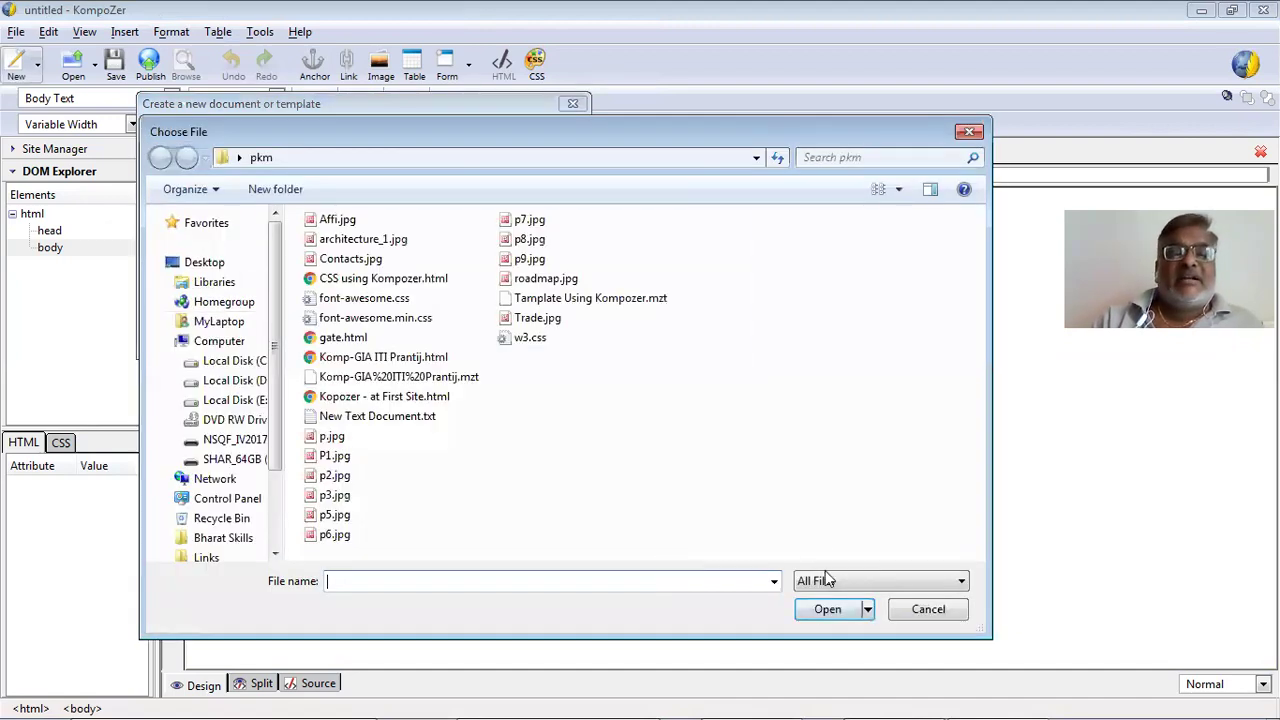
click(830, 581)
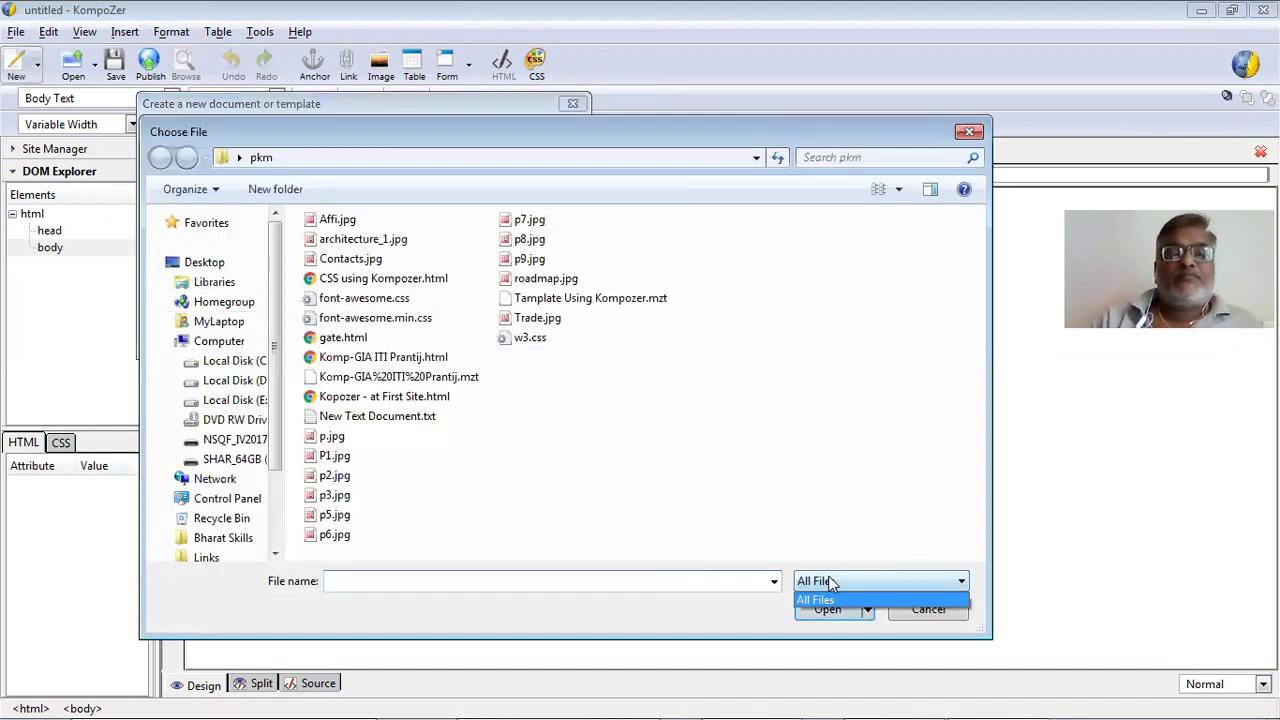
click(677, 434)
double_click(574, 298)
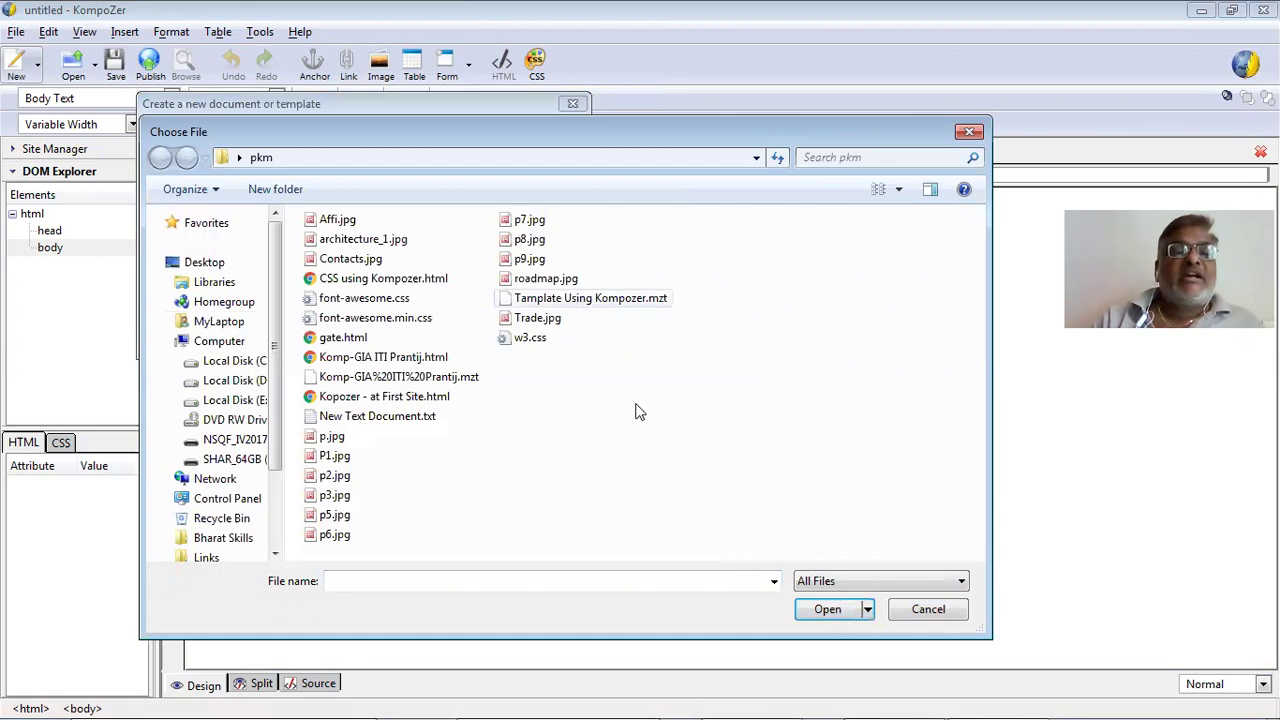
click(459, 336)
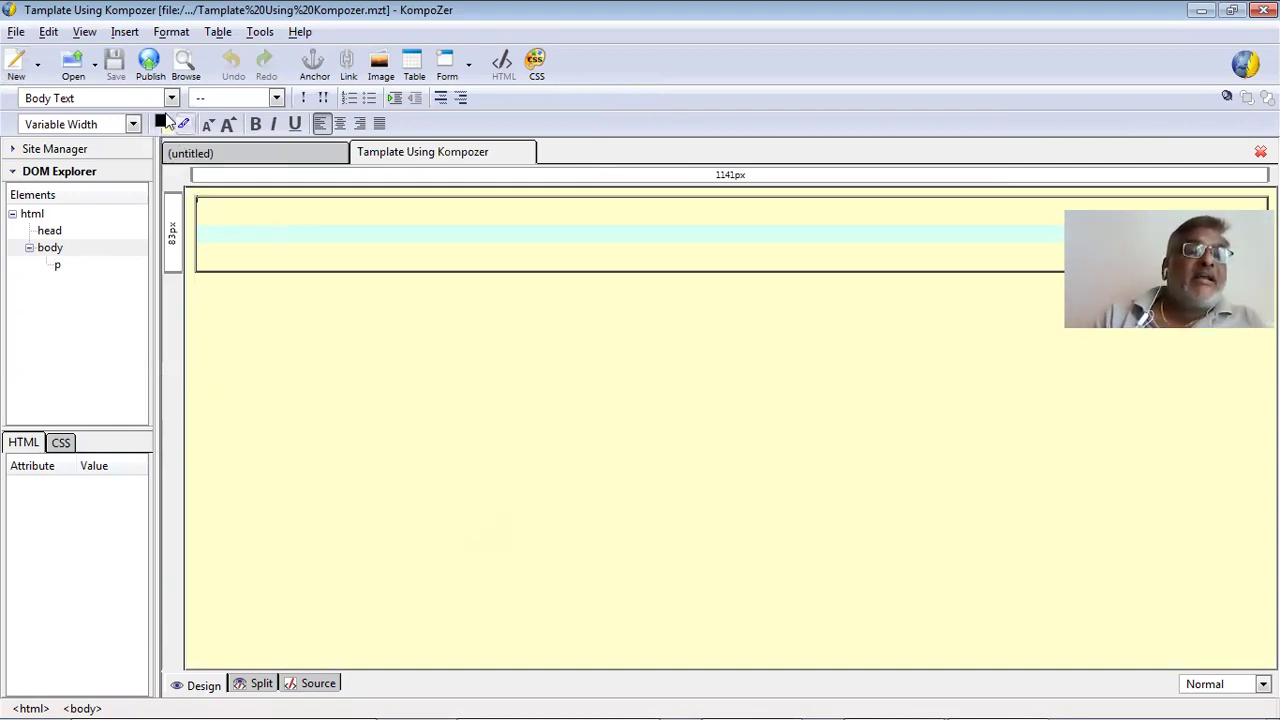
Type 'GIA ITI Prantij' as a Paragraph-format line.
click(171, 97)
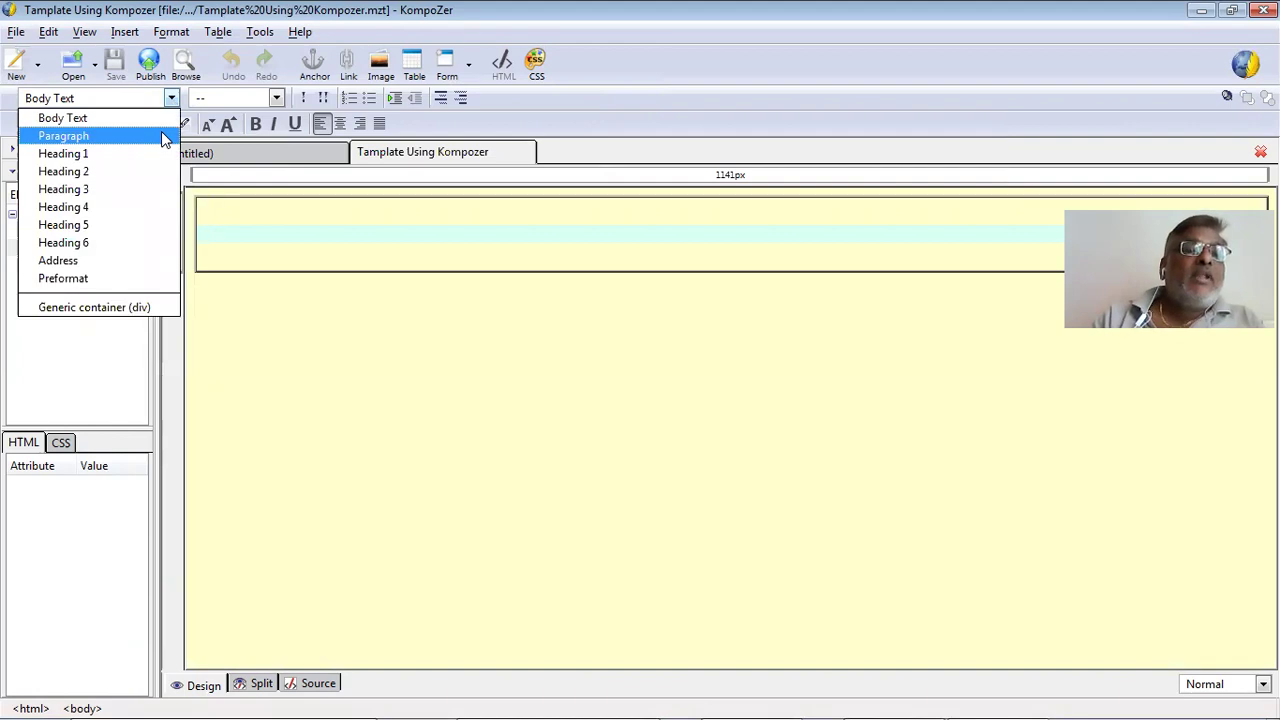
key(Return)
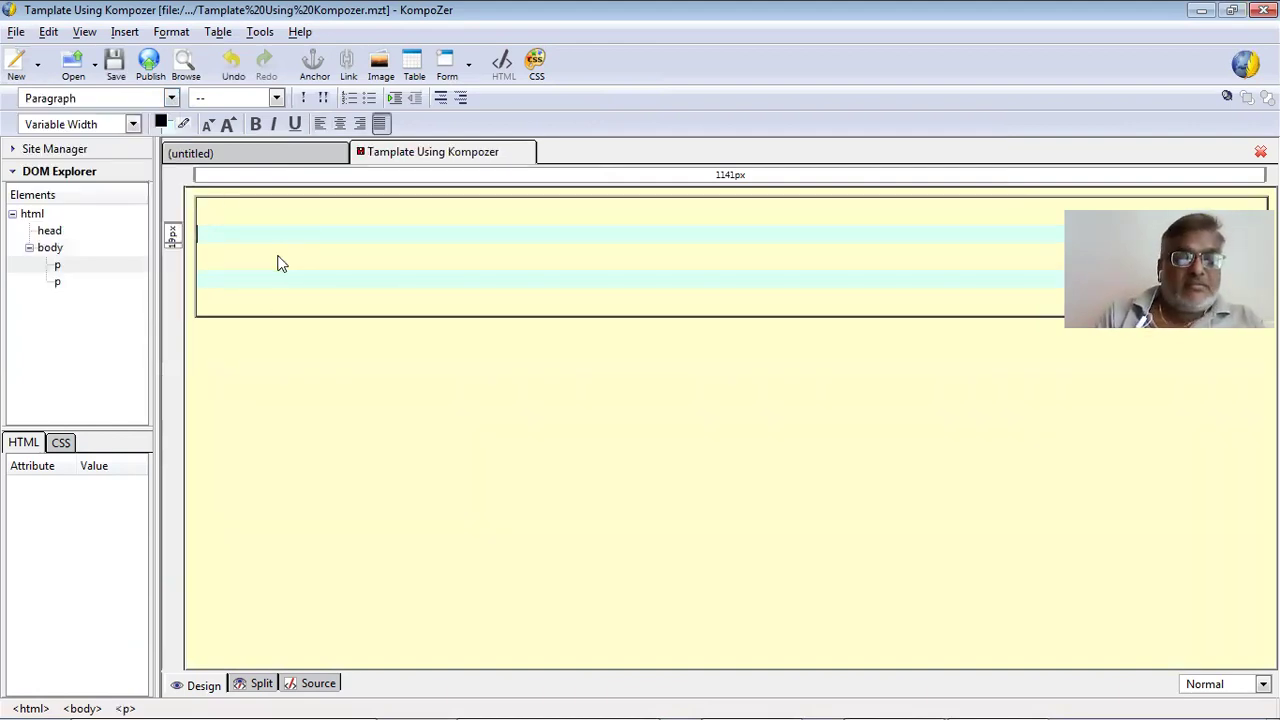
text(GIA )
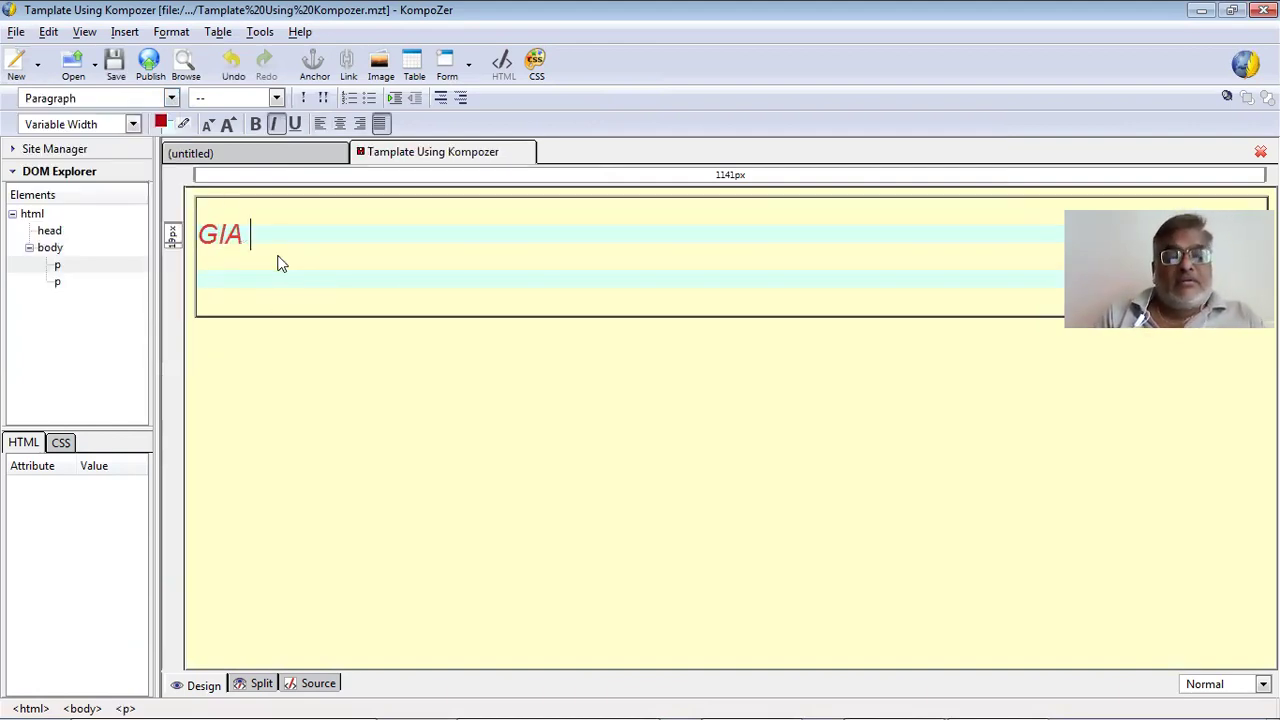
text(ITI Pr)
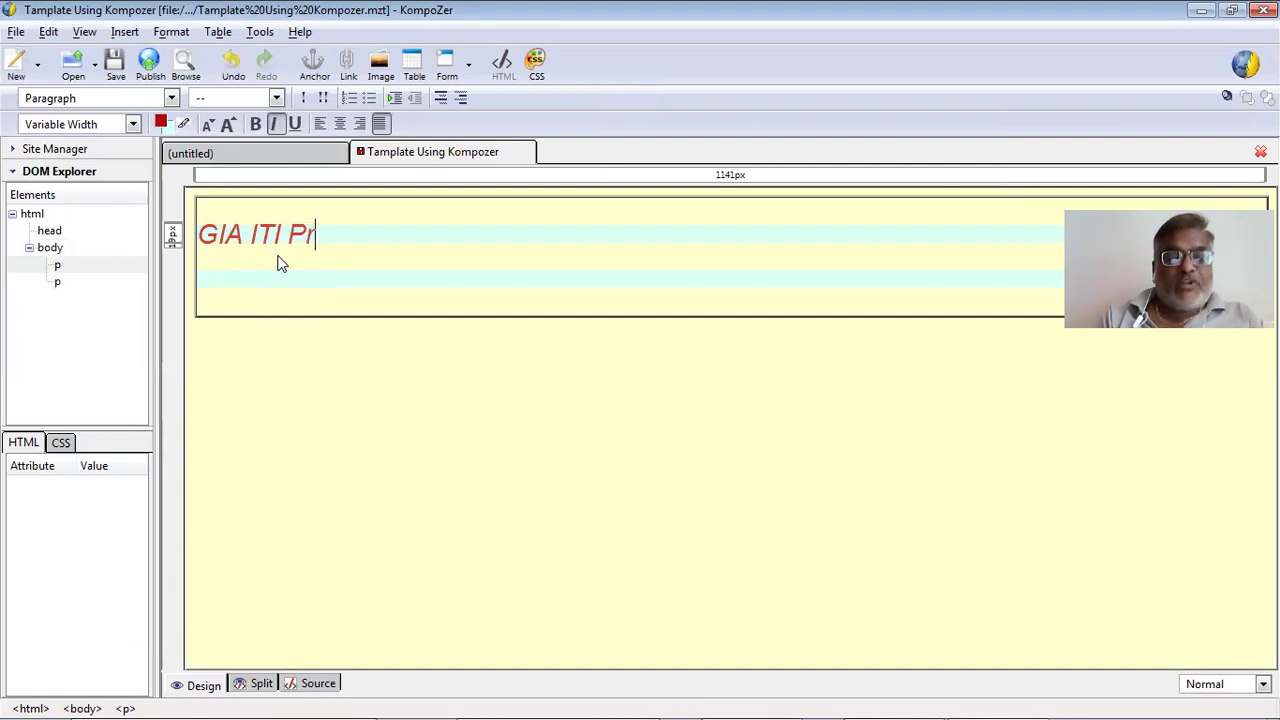
text(antij)
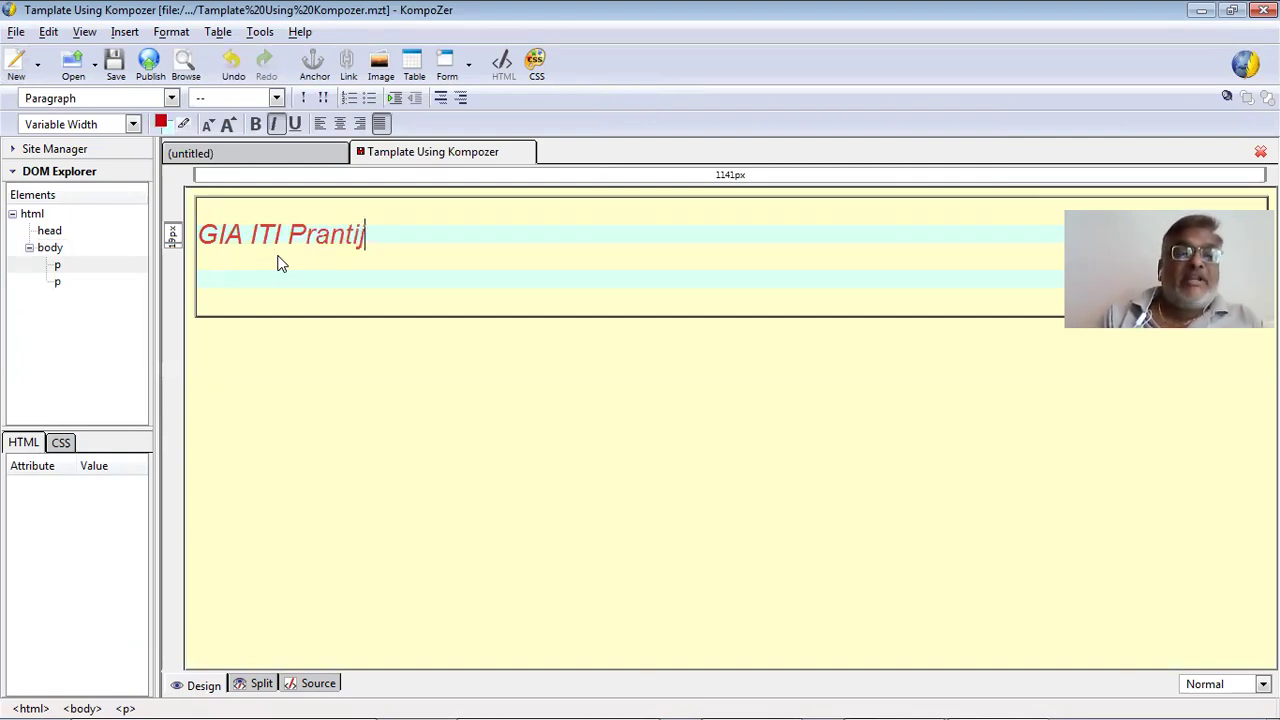
key(Return)
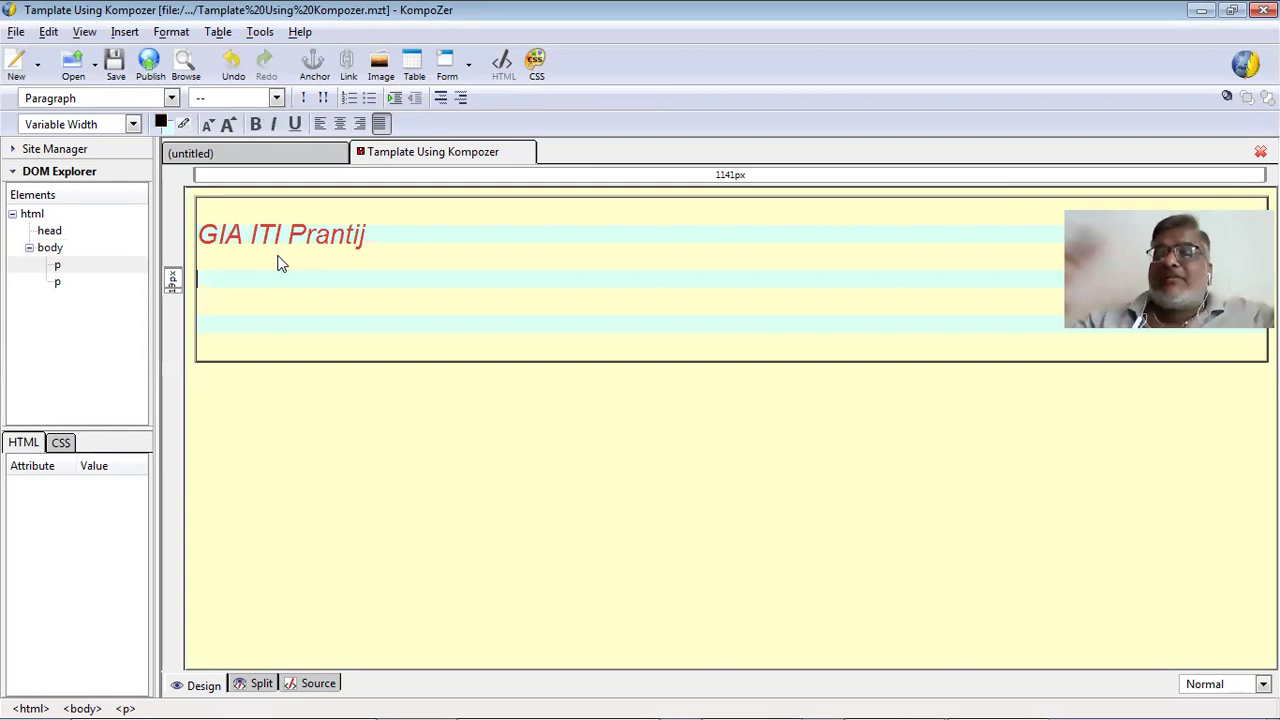
Add a Heading 1 reading 'fgagafgg', then an empty Heading 4 line below it.
click(171, 98)
click(140, 155)
text(fg)
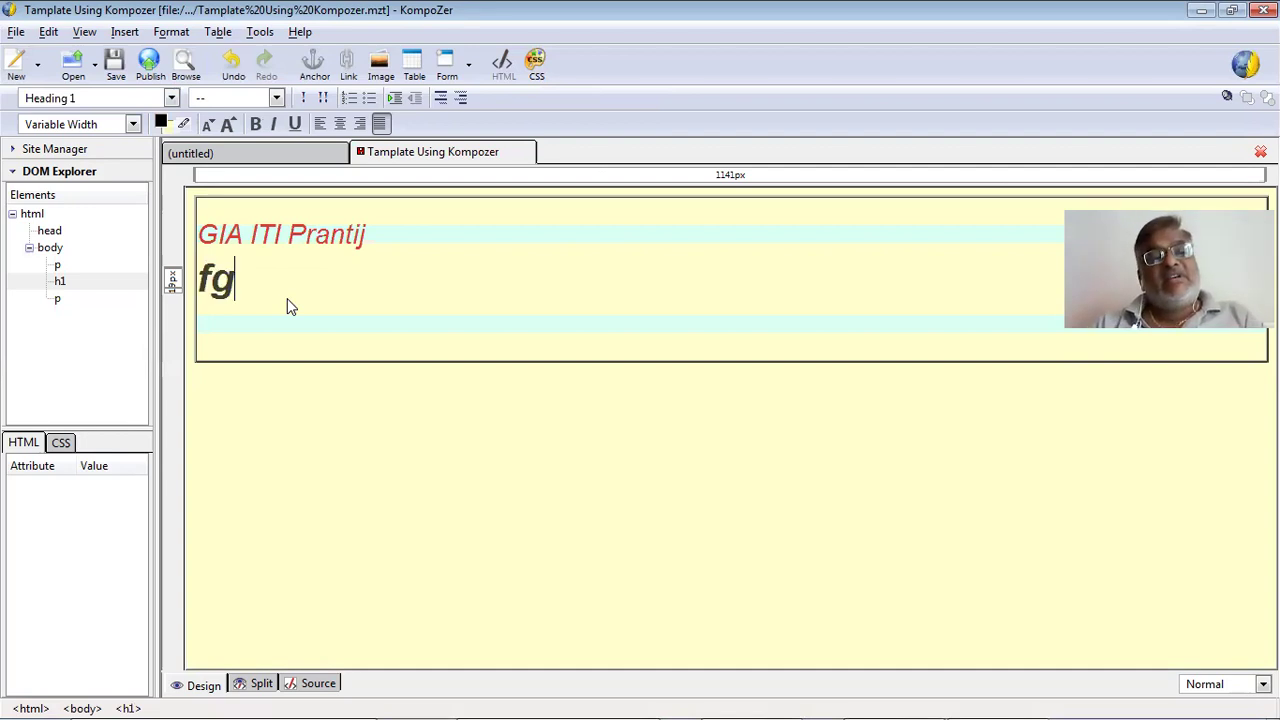
text(agafgg)
key(Return)
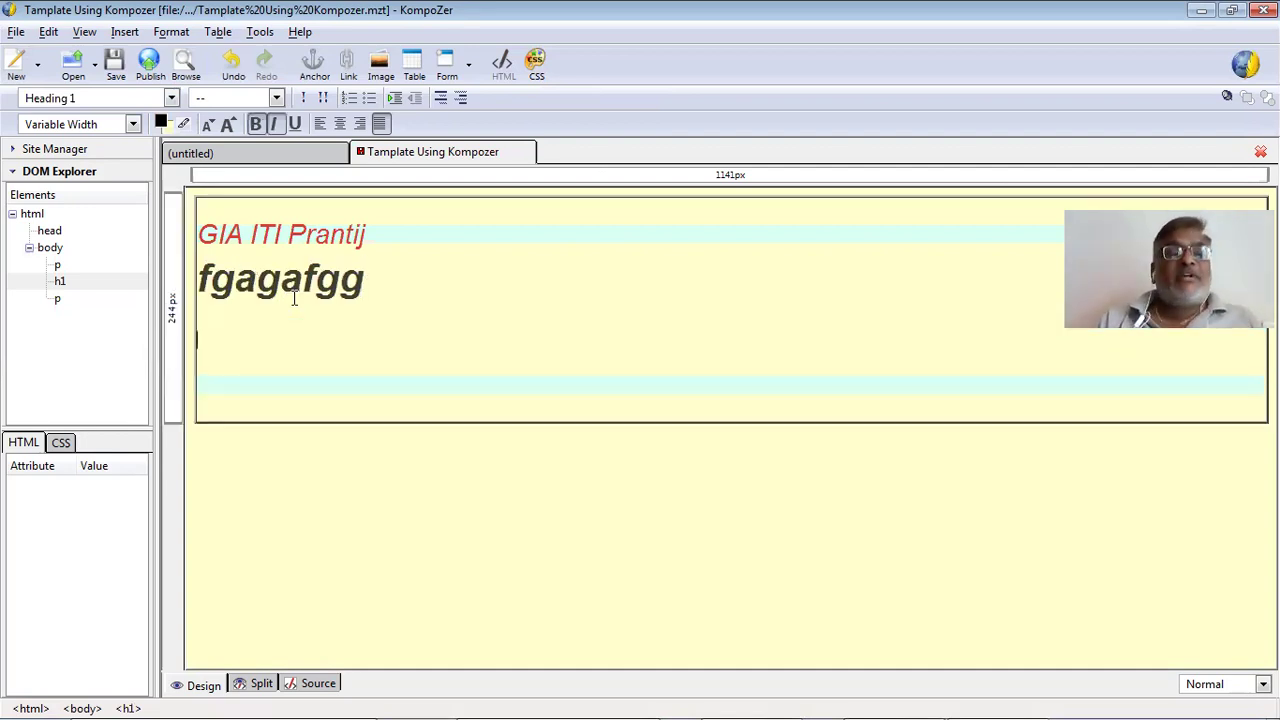
key(Return)
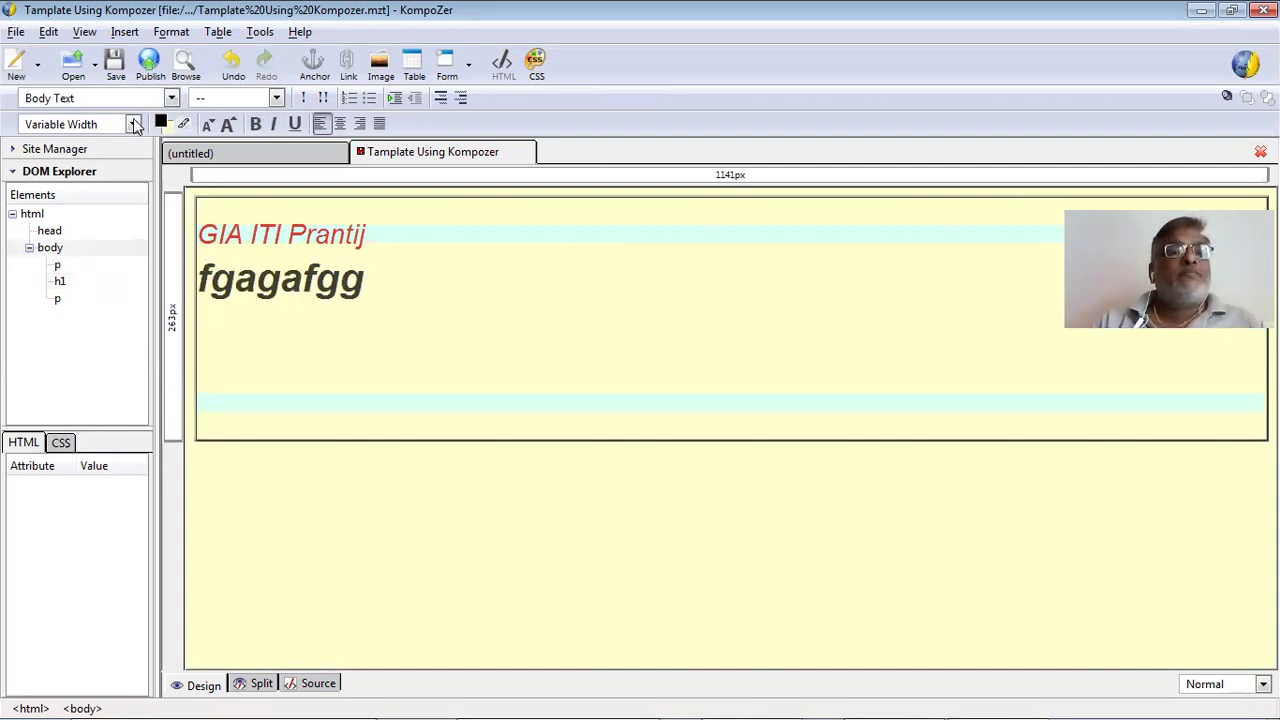
click(171, 97)
click(140, 208)
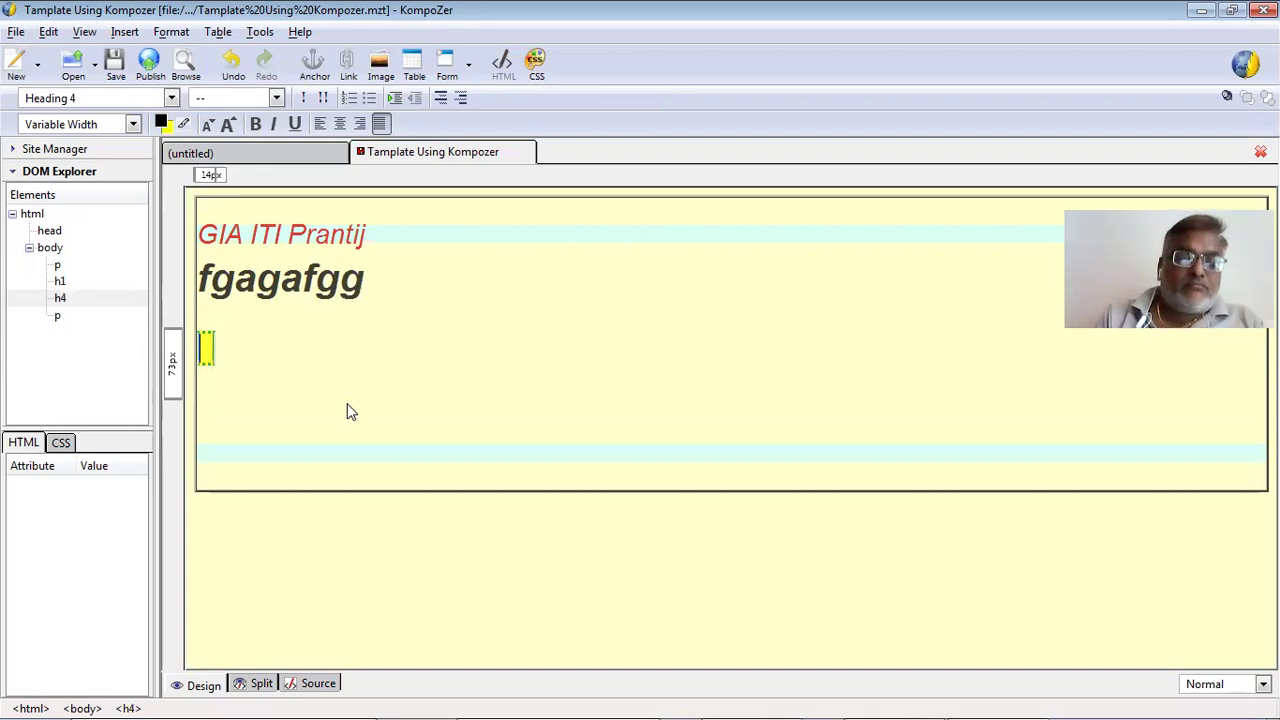
Enter the ID code in the Heading 4 line, correcting one mistyped character.
key(BackSpace)
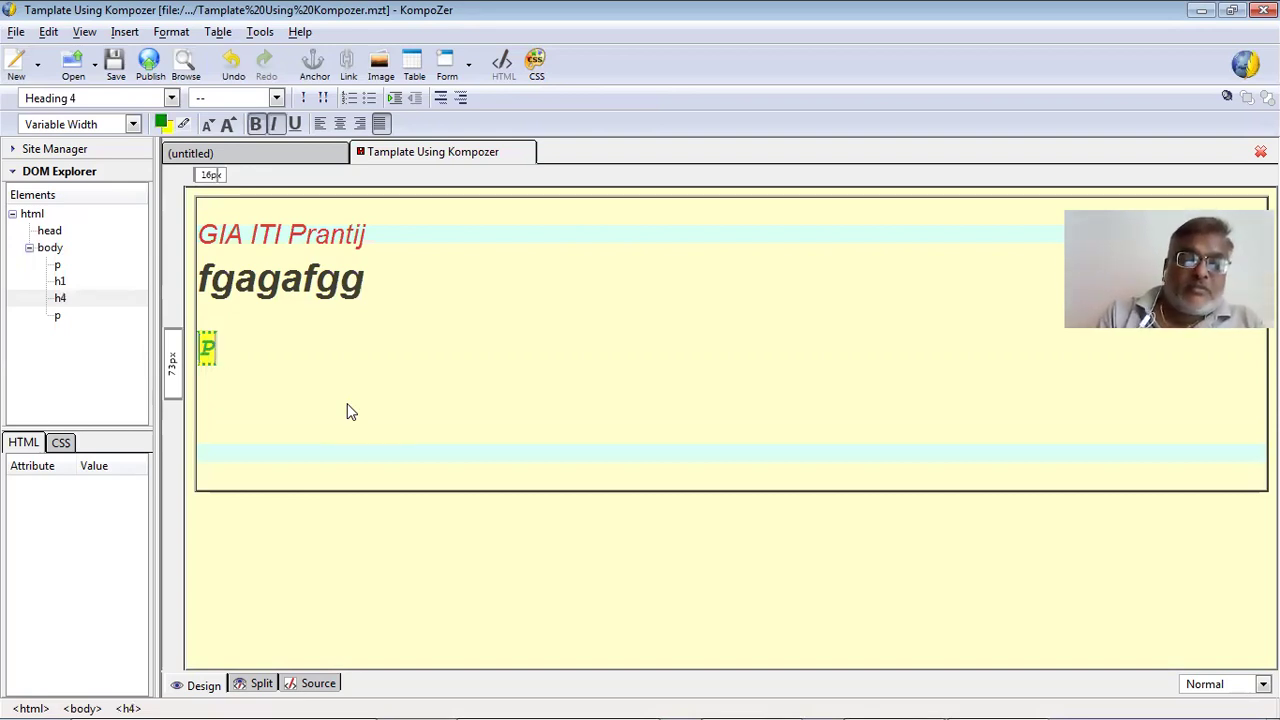
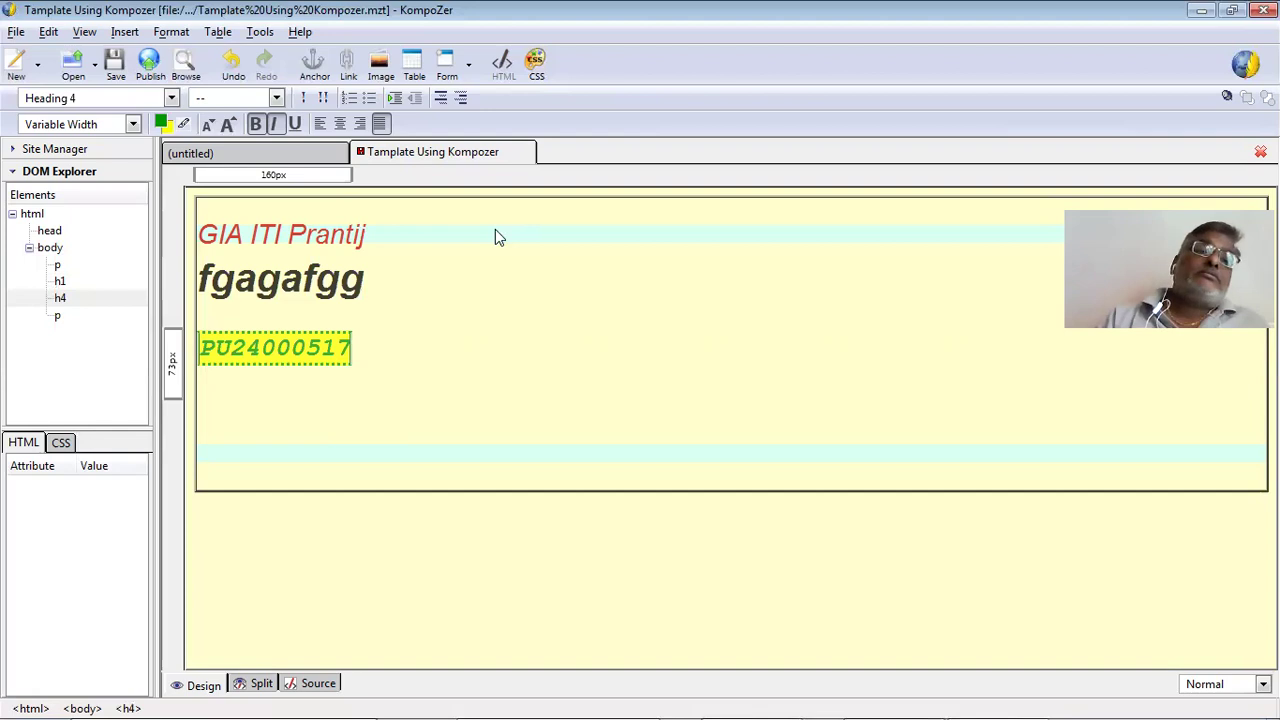
click(60, 443)
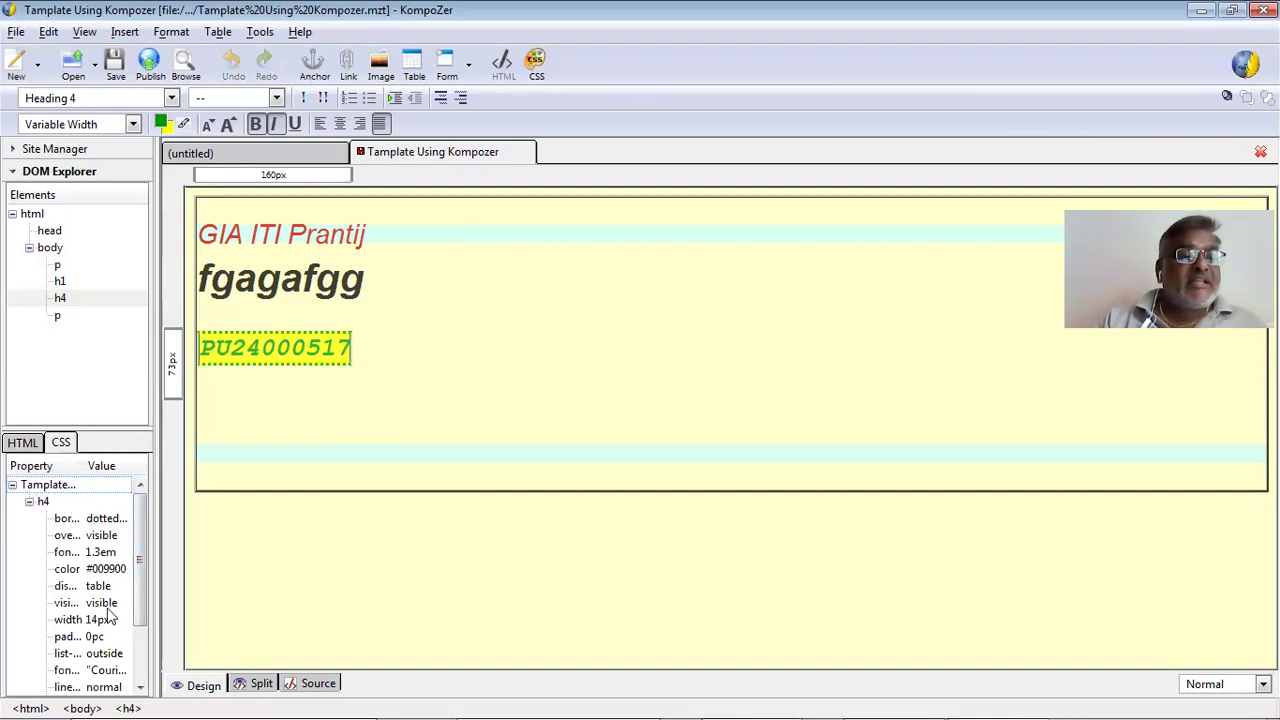
Split the code heading into two Heading 4 blocks, moving its last two digits to a new line.
drag(146, 597, 146, 660)
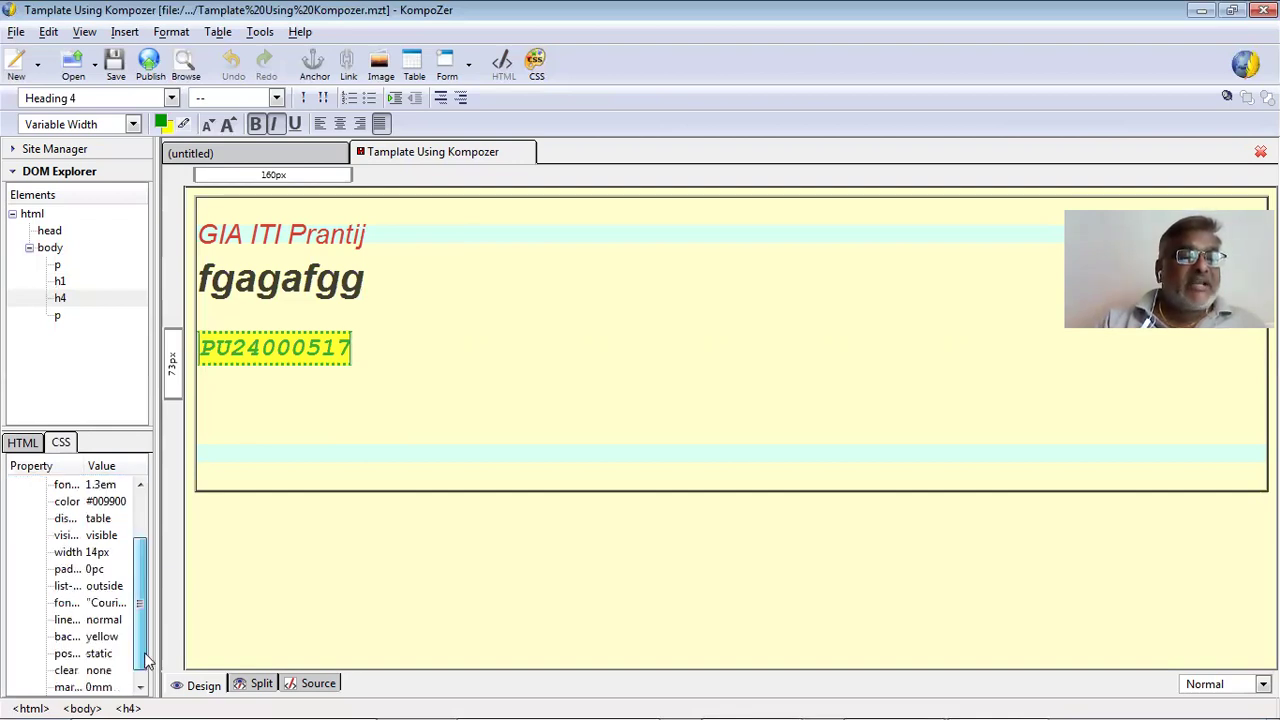
scroll(136, 598, down, 1)
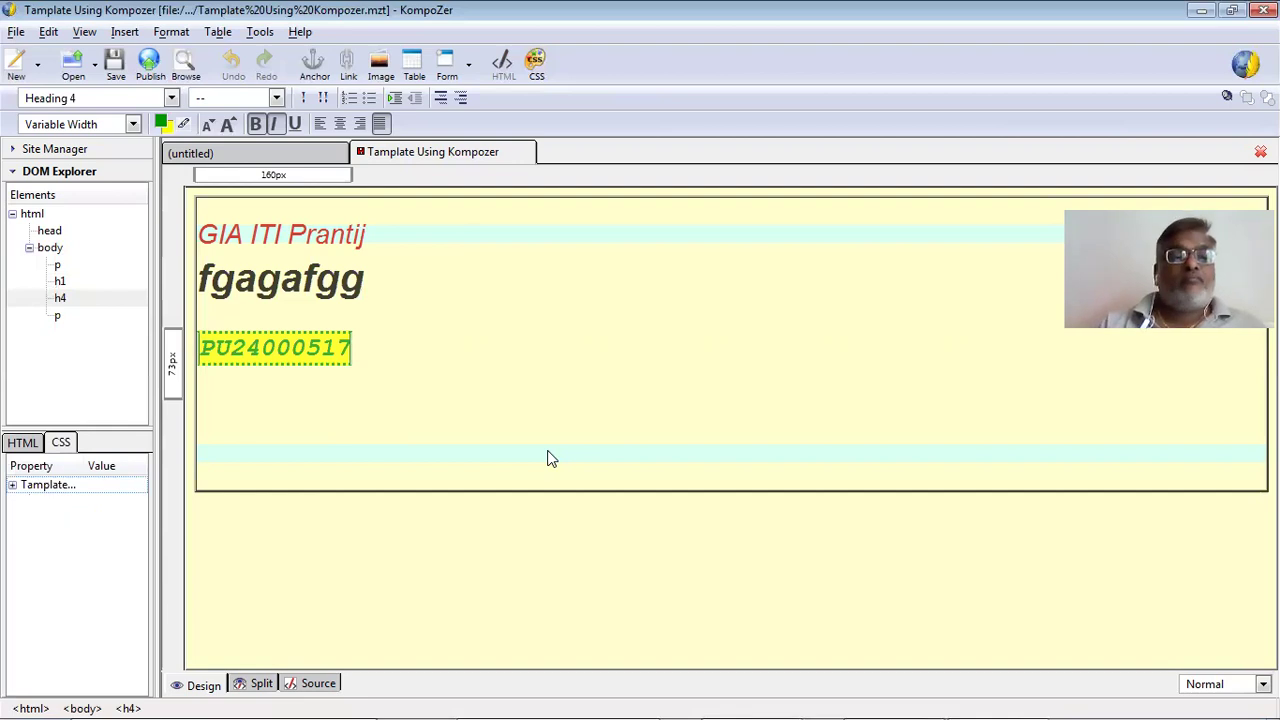
click(368, 336)
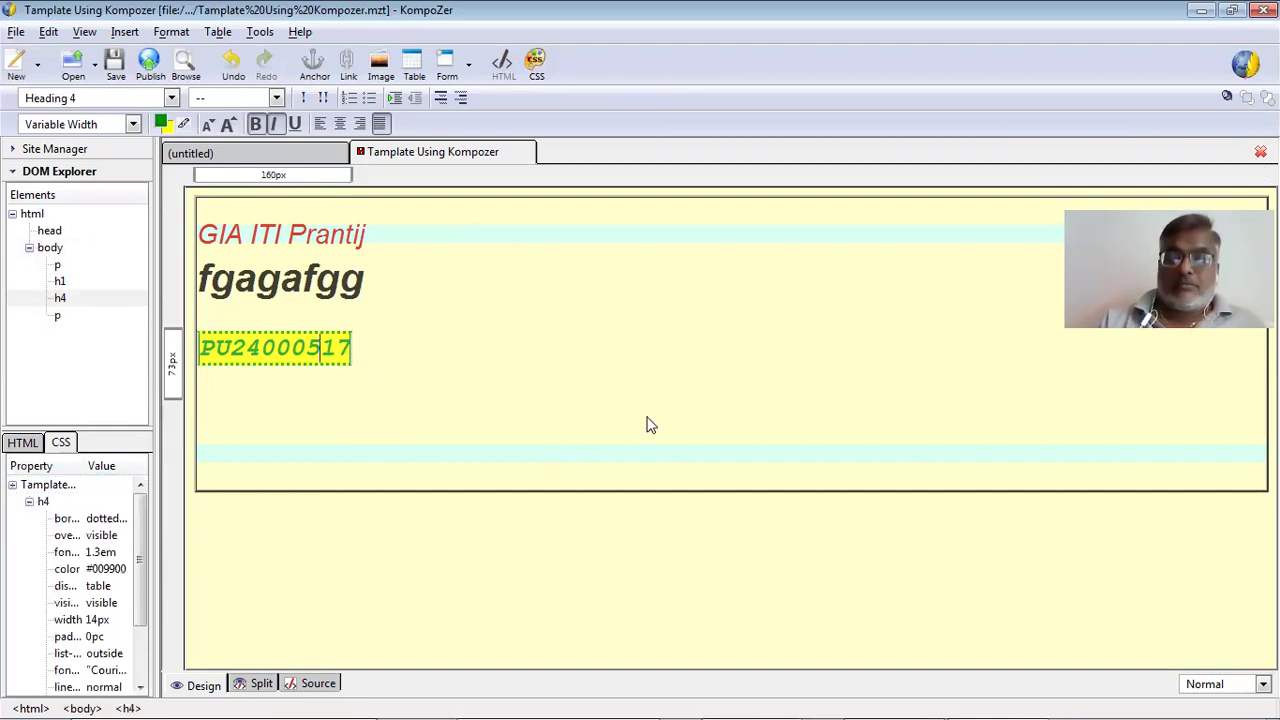
key(Return)
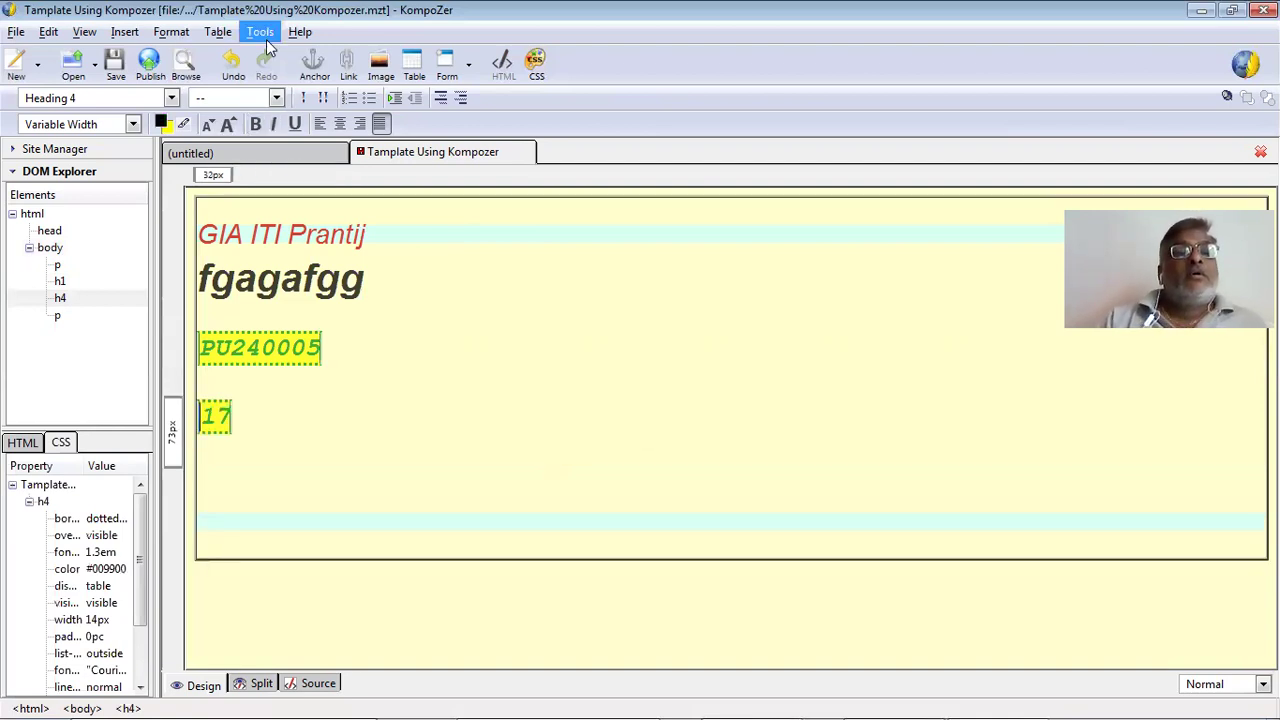
click(139, 34)
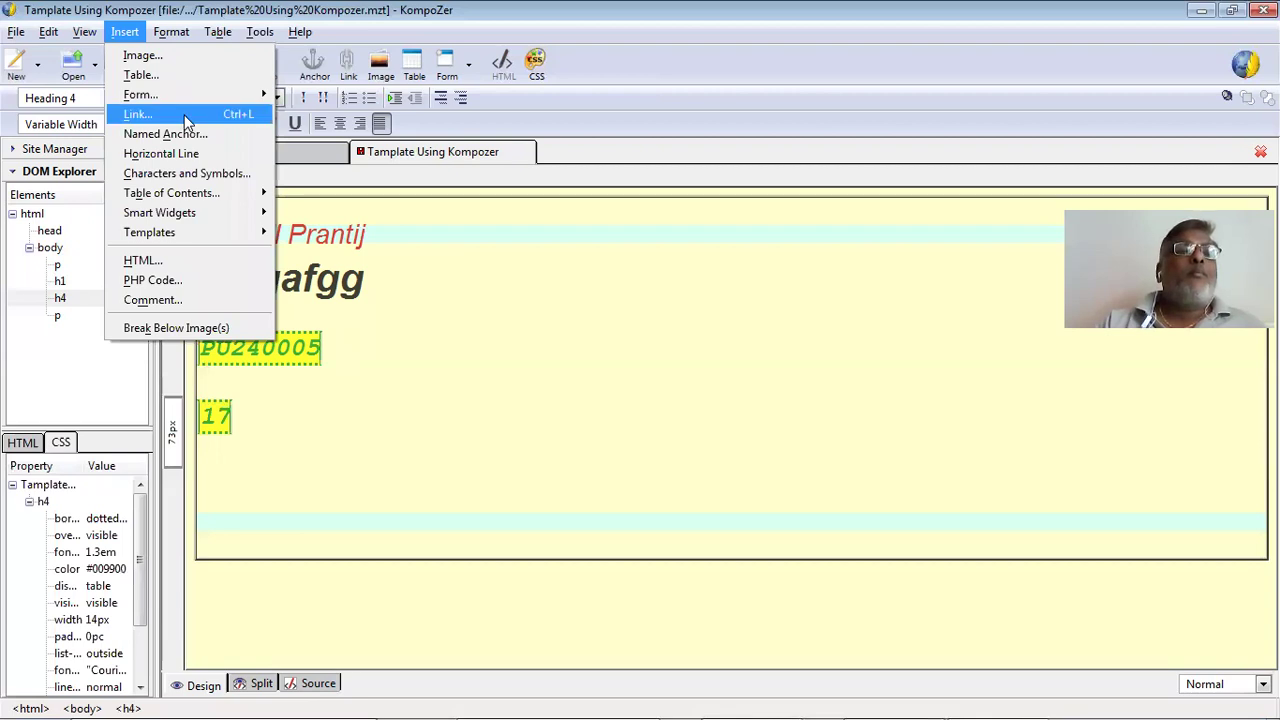
Insert an empty 3-row by 3-column table between the two Heading 4 blocks.
mouse_move(203, 201)
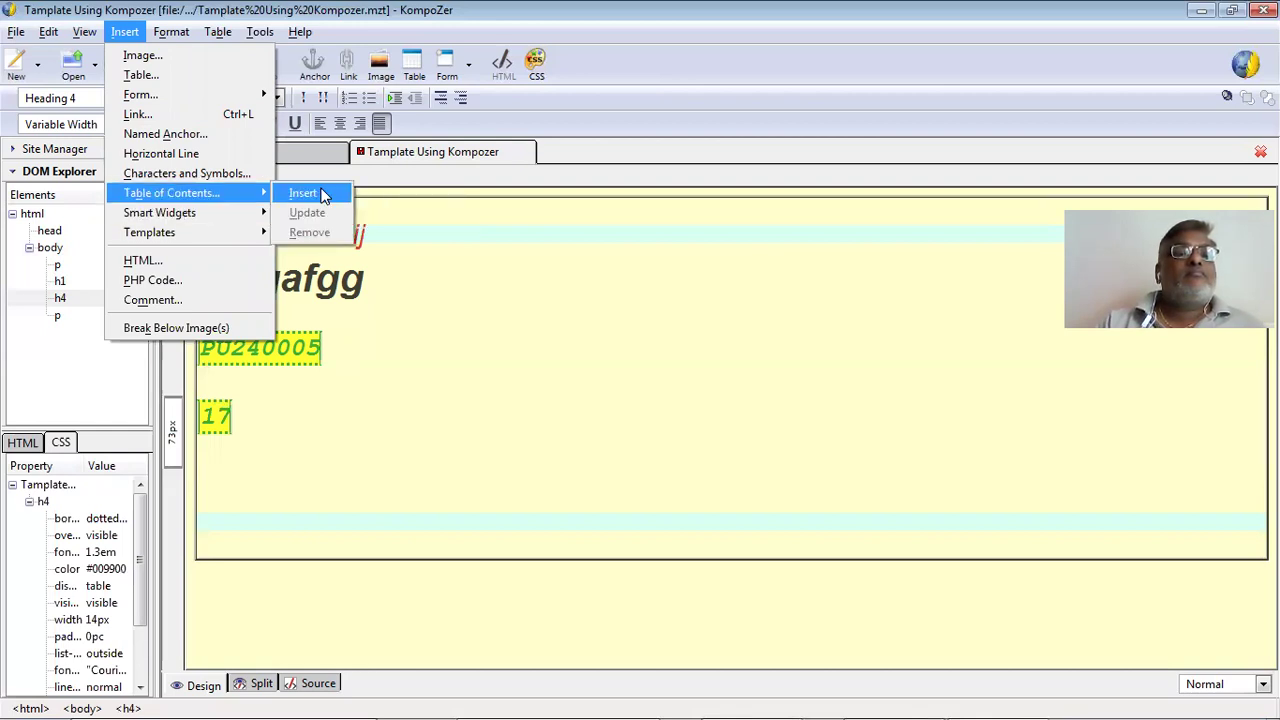
click(212, 78)
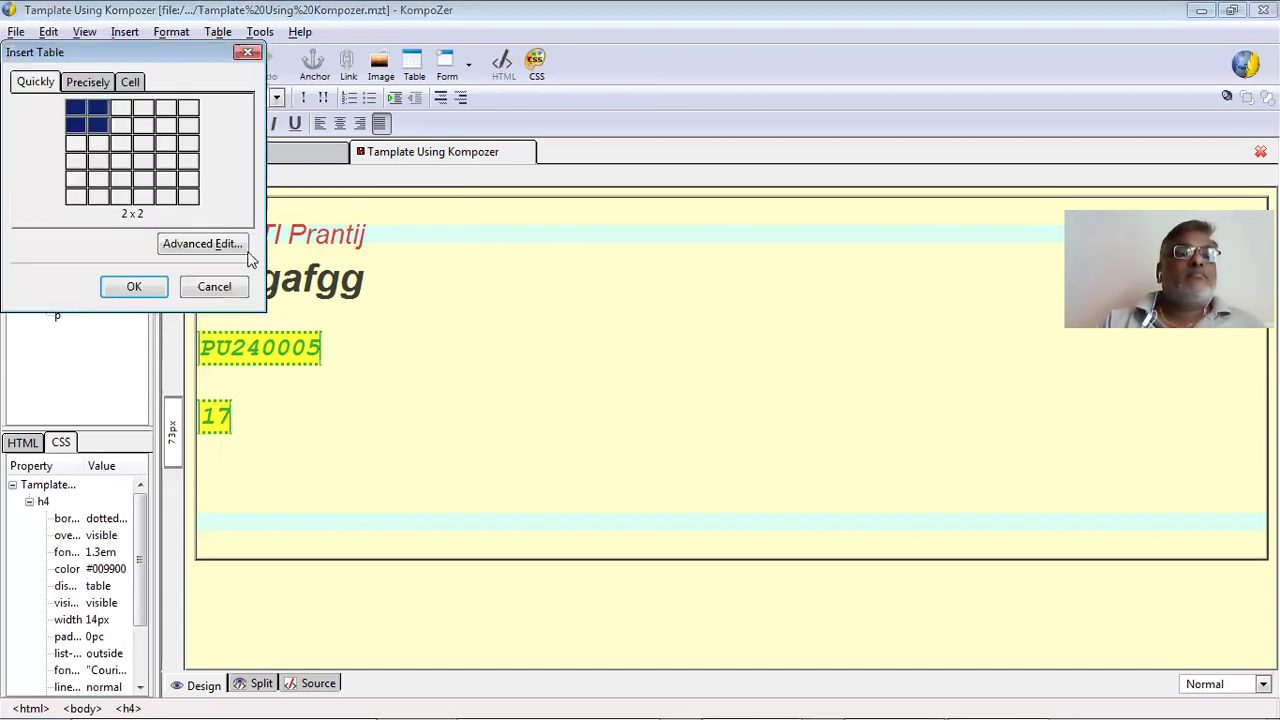
click(128, 289)
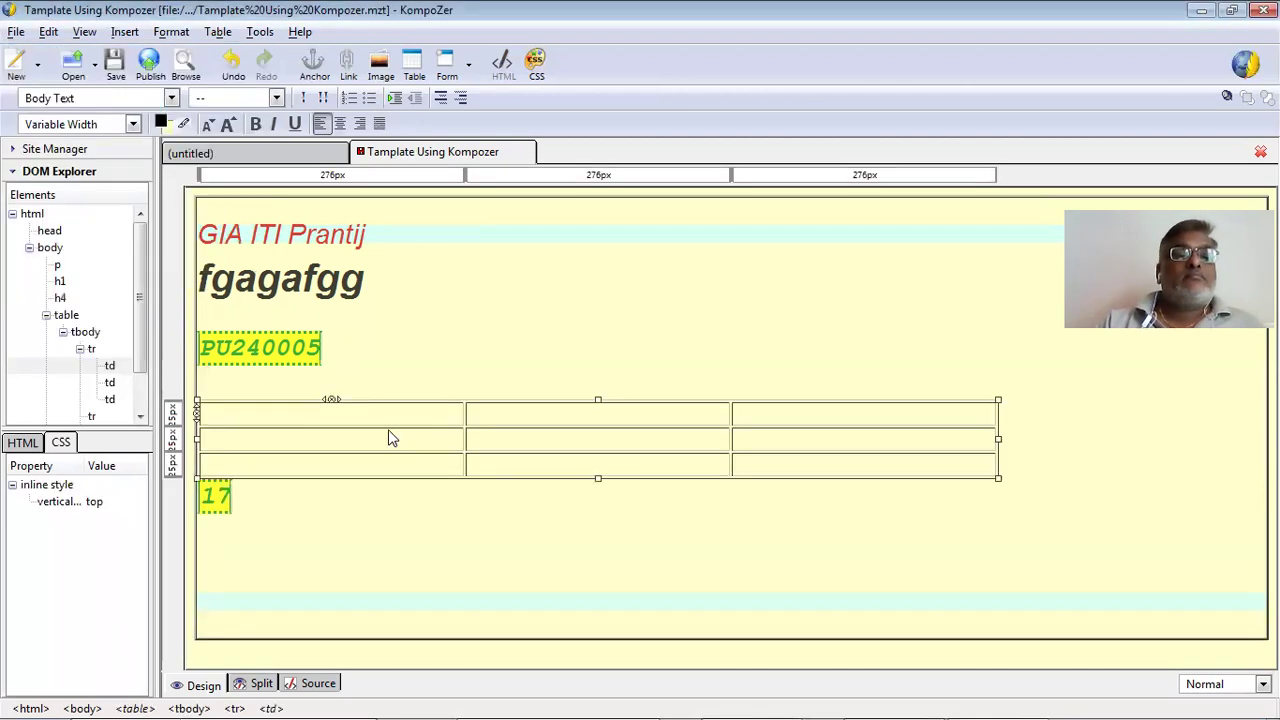